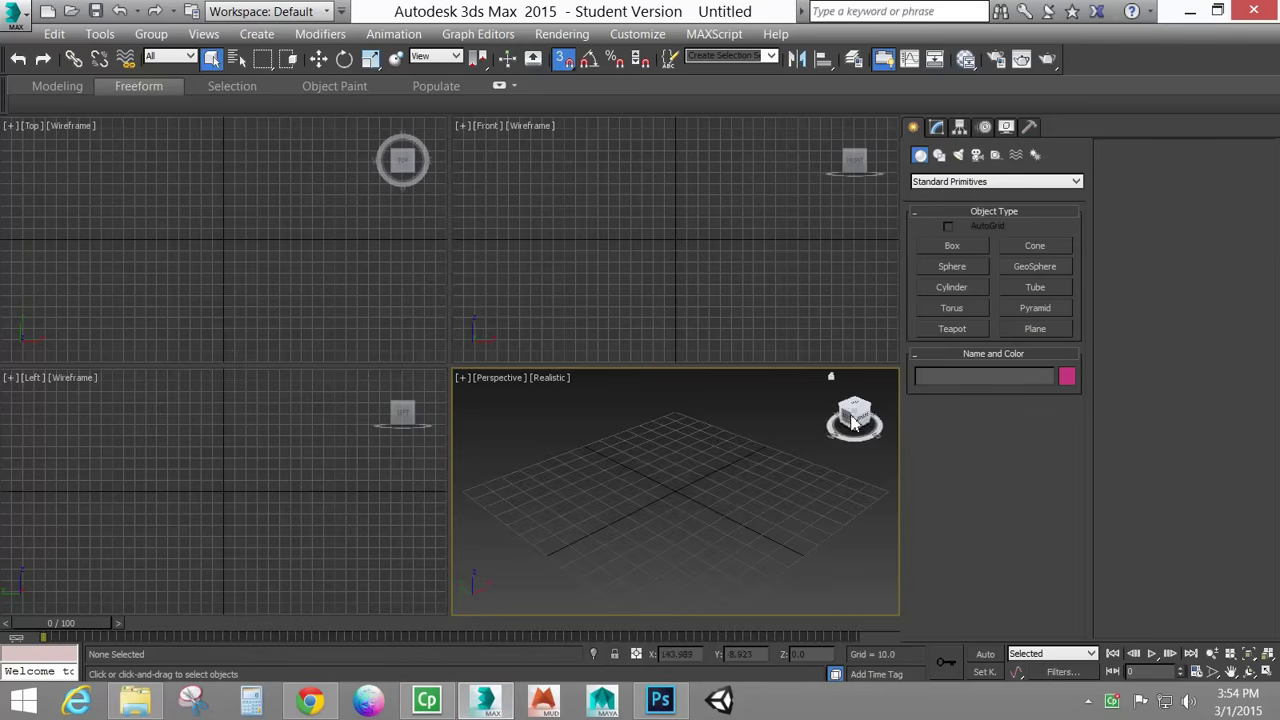
# Examine the bodice and sleeve sewing pattern image in Chrome and its edited version, pattern_drafting.psd, in Photoshop.
pyautogui.click(310, 700)
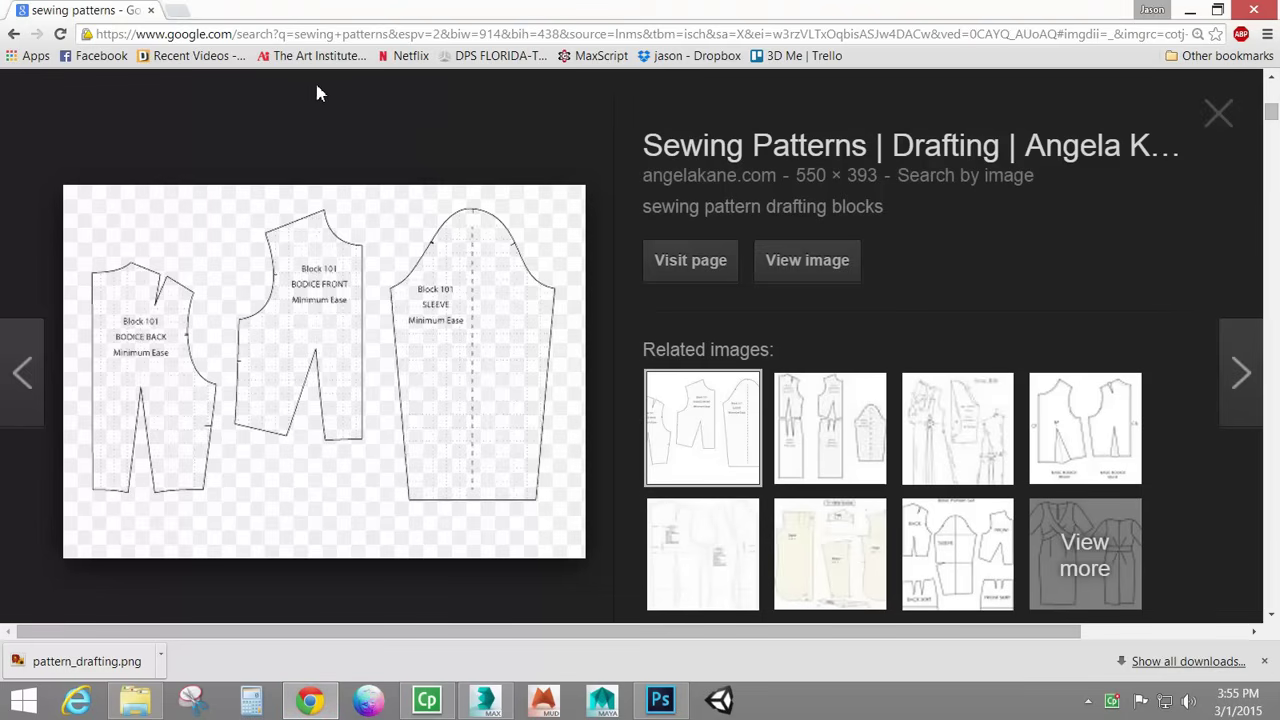
pyautogui.scroll(10, 222, 130)
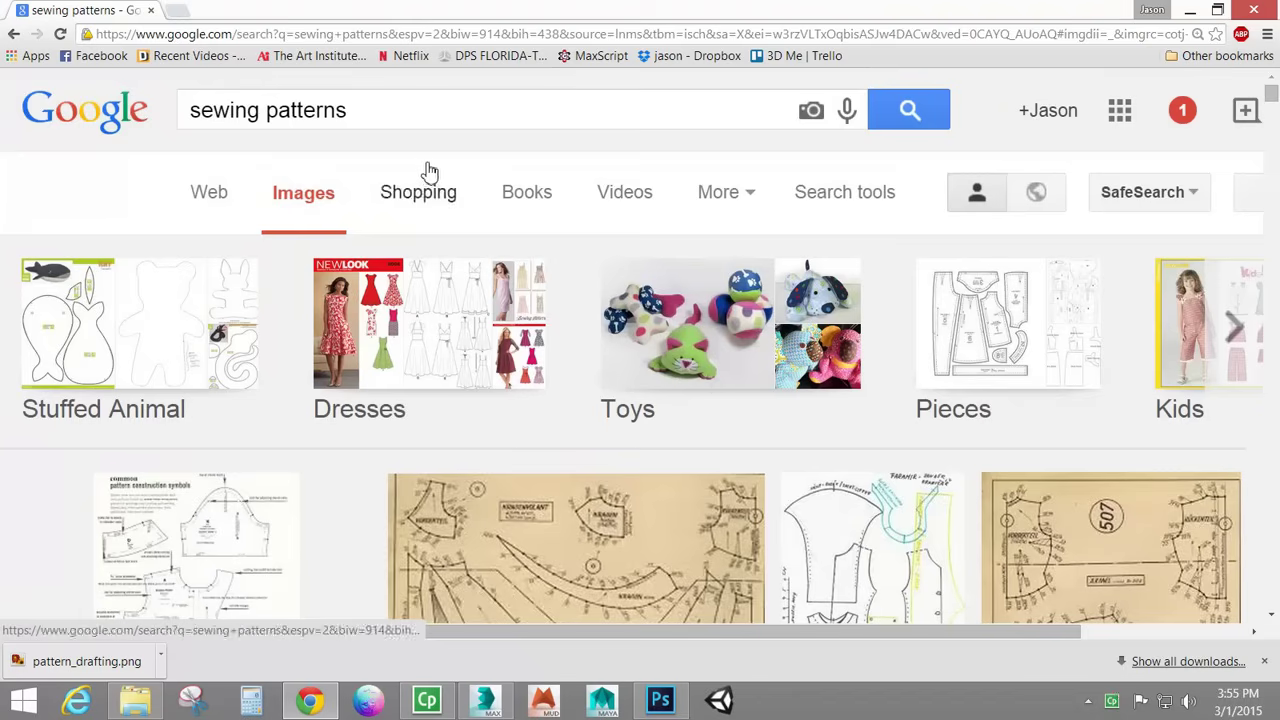
pyautogui.scroll(-10, 450, 338)
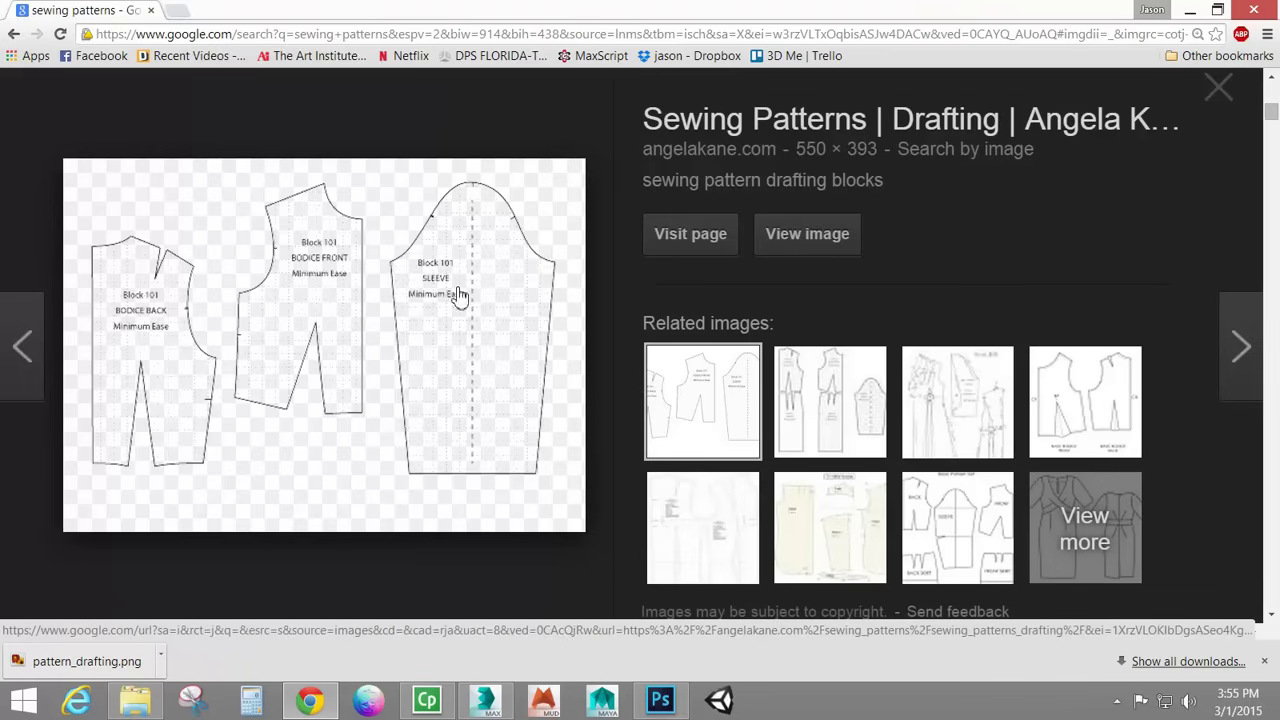
pyautogui.click(660, 700)
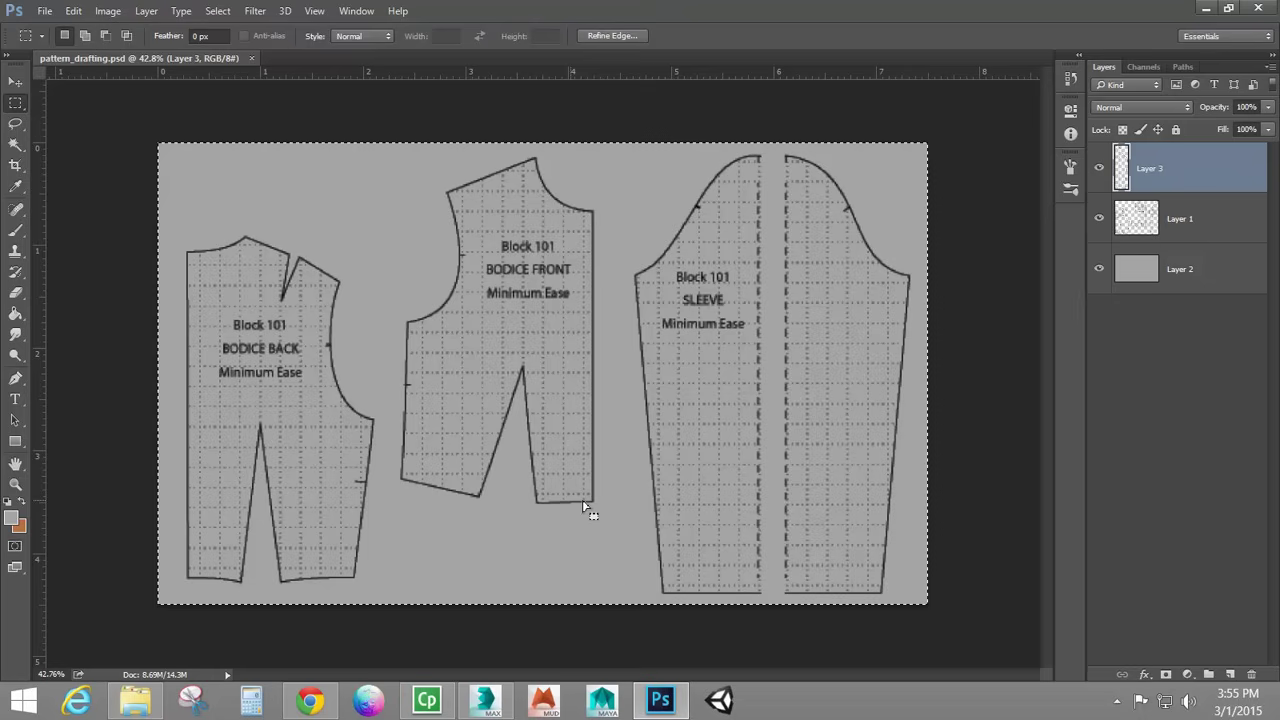
pyautogui.hotkey('ctrl', '+')
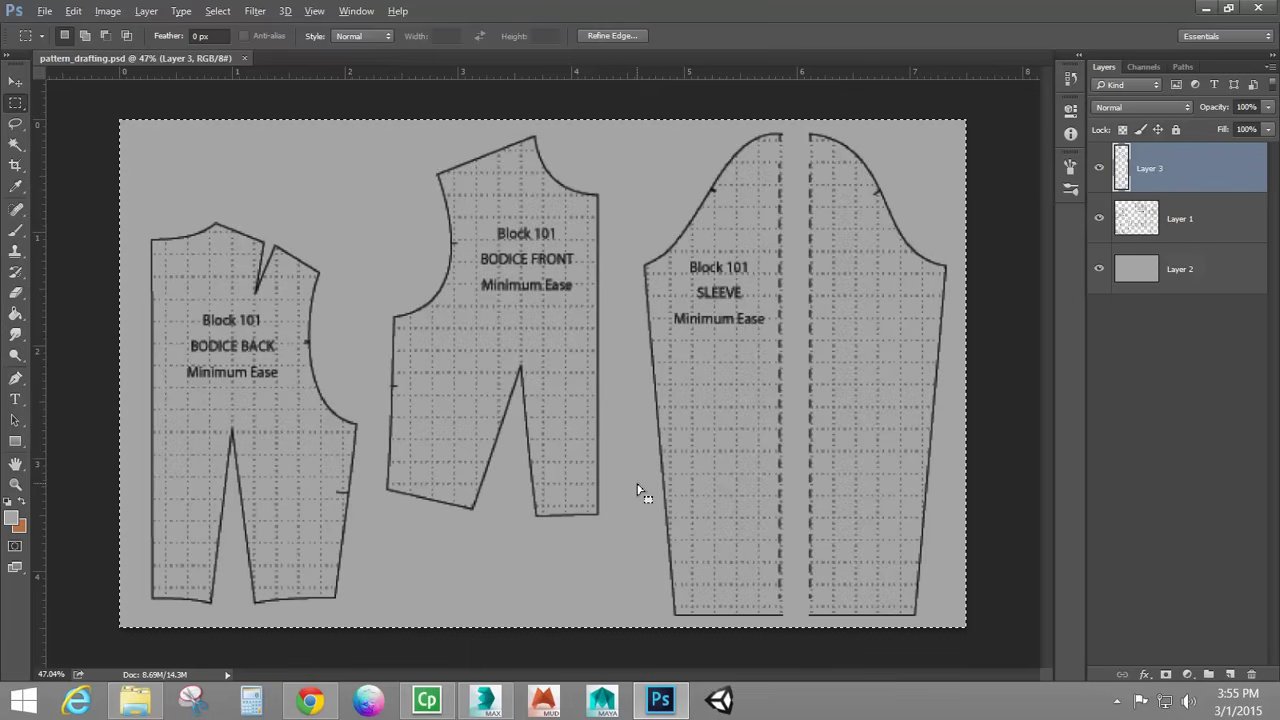
pyautogui.keyDown('alt'); pyautogui.scroll(1, 640, 486); pyautogui.keyUp('alt')
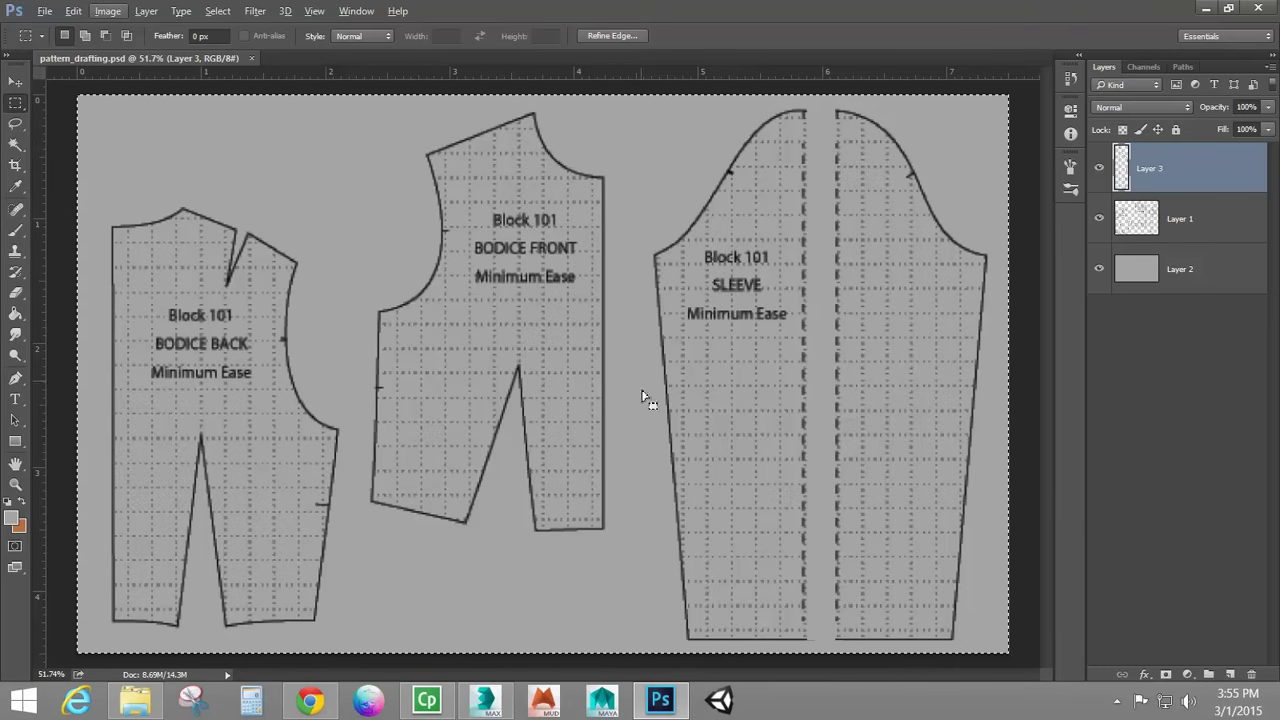
# Switch to 3ds Max and maximize the Perspective viewport, changing it to the Top view.
pyautogui.click(485, 700)
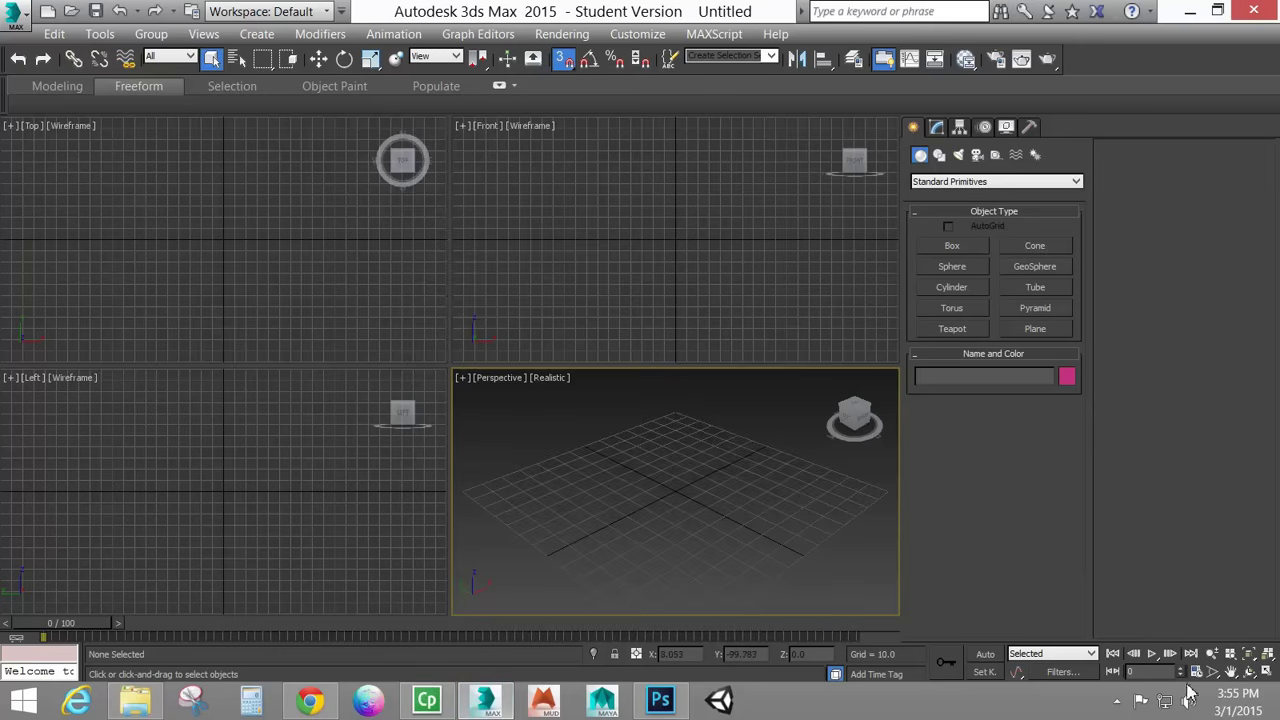
pyautogui.click(1266, 671)
pyautogui.press('t')
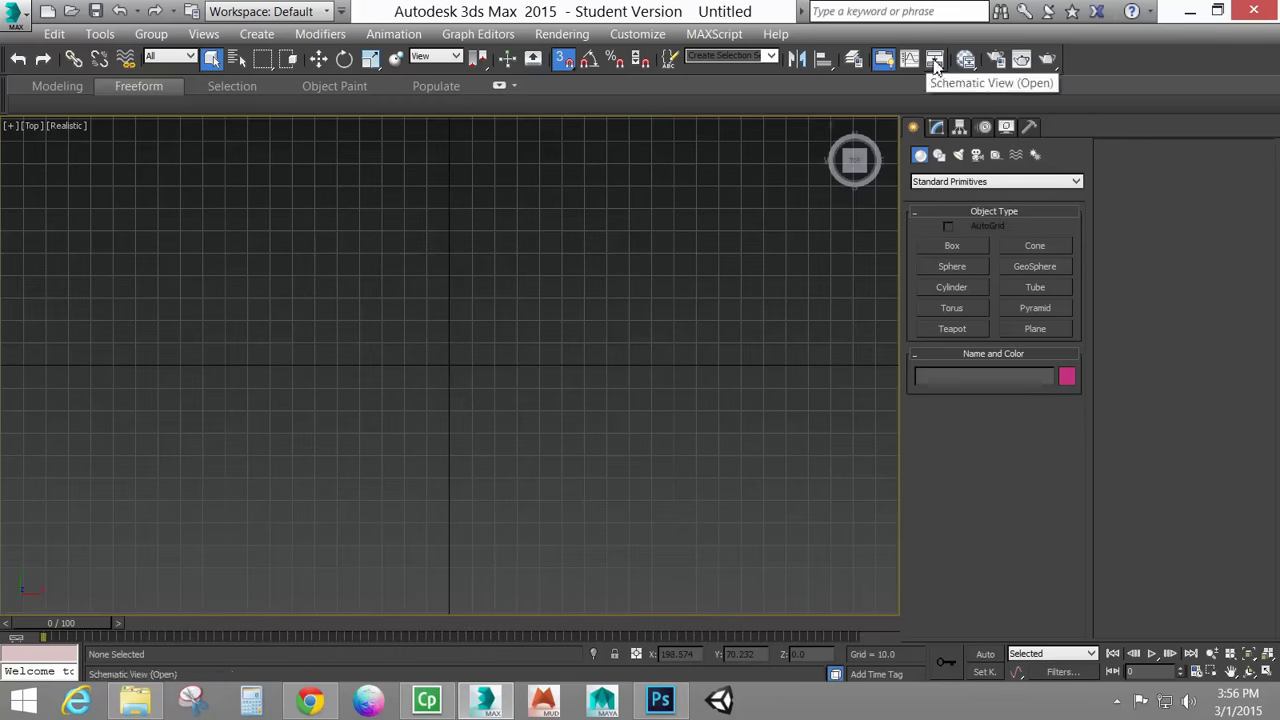
# Open the Slate Material Editor, widen and reposition its window to fit the screen, and add a Standard material.
pyautogui.click(966, 58)
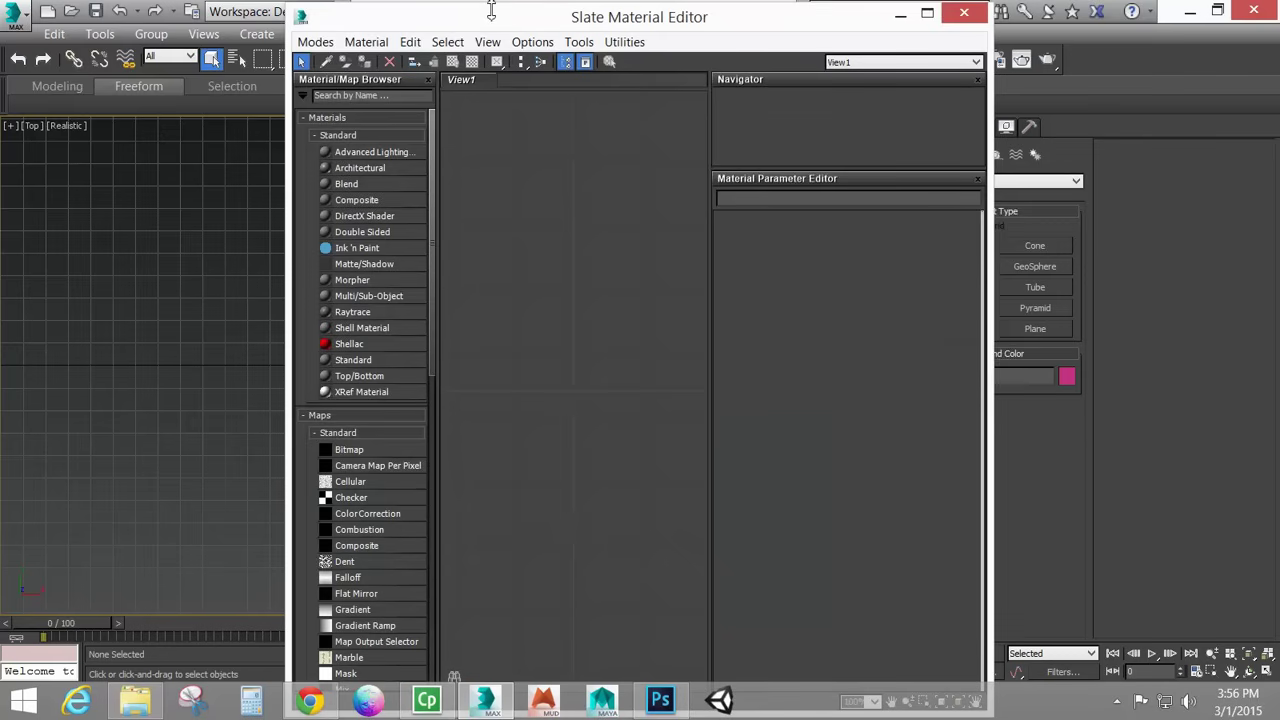
pyautogui.moveTo(491, 10); pyautogui.dragTo(491, 234)
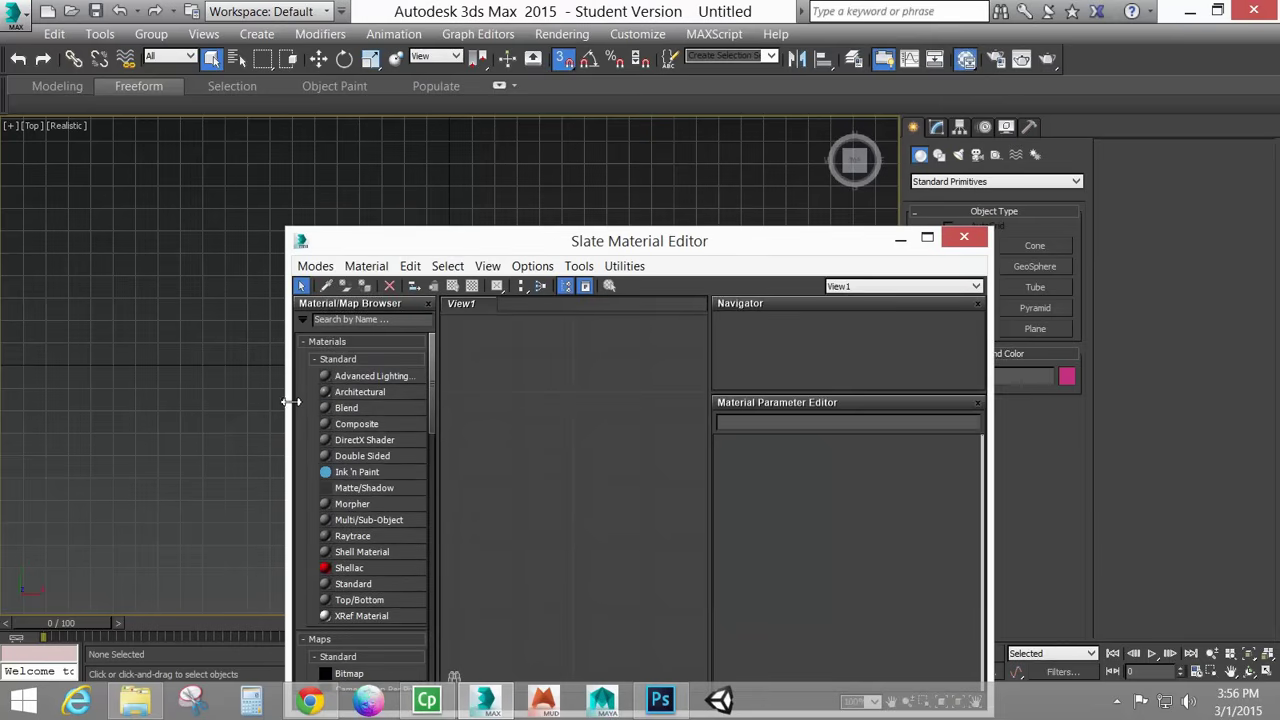
pyautogui.moveTo(290, 401); pyautogui.dragTo(5, 401)
pyautogui.moveTo(400, 250); pyautogui.dragTo(463, 133)
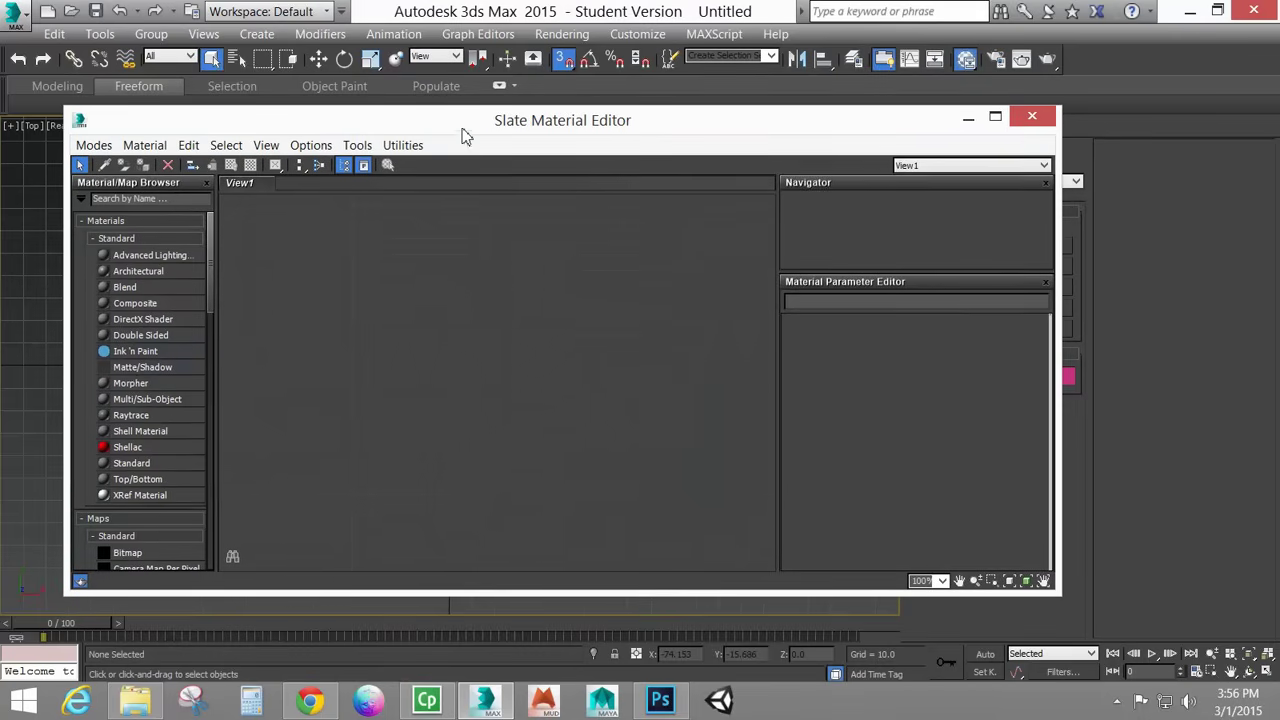
pyautogui.doubleClick(131, 463)
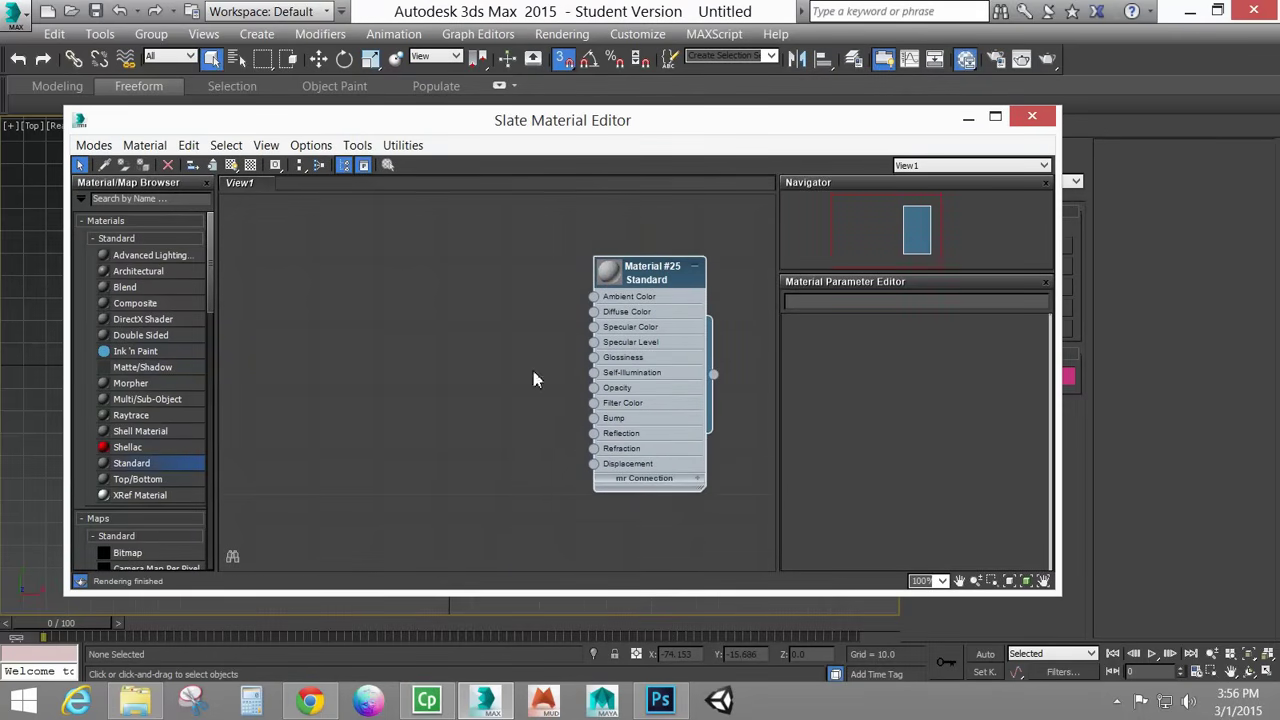
# Add a Bitmap map using pattern_drafting.jpg from the Pictures library's Pattern folder and connect it to the material's Diffuse Color.
pyautogui.click(128, 553)
pyautogui.click(484, 401)
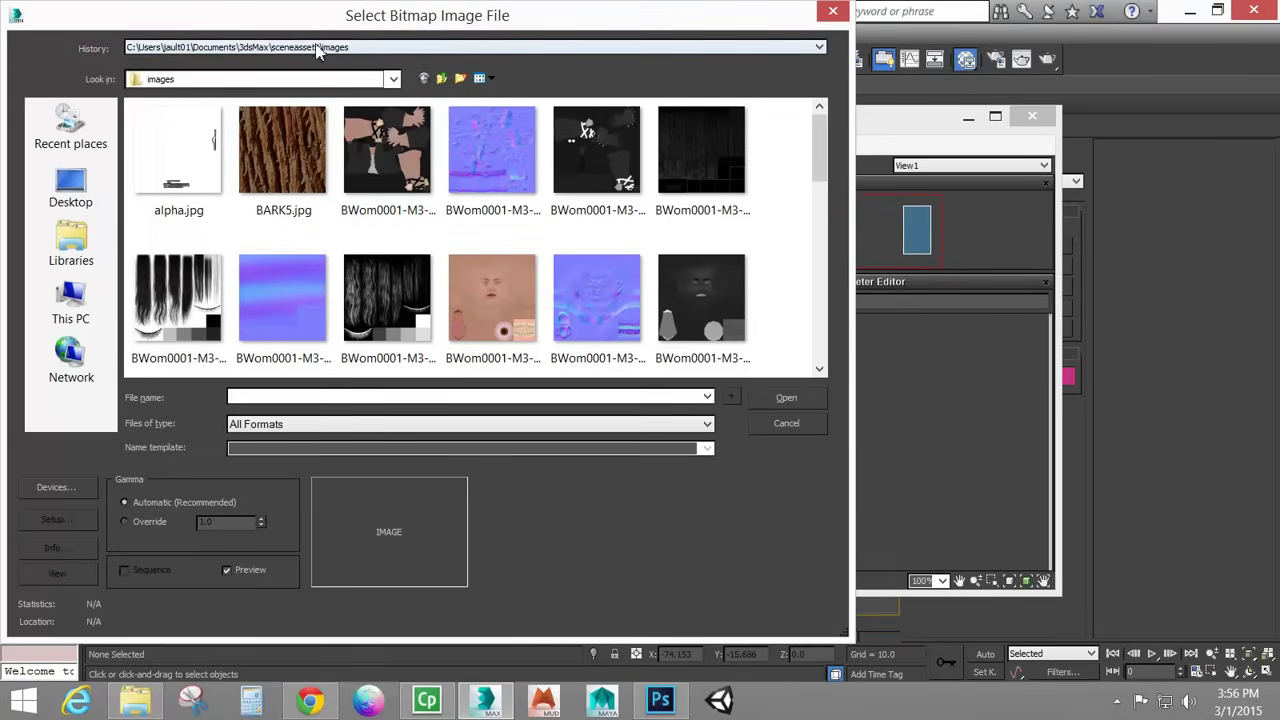
pyautogui.click(60, 245)
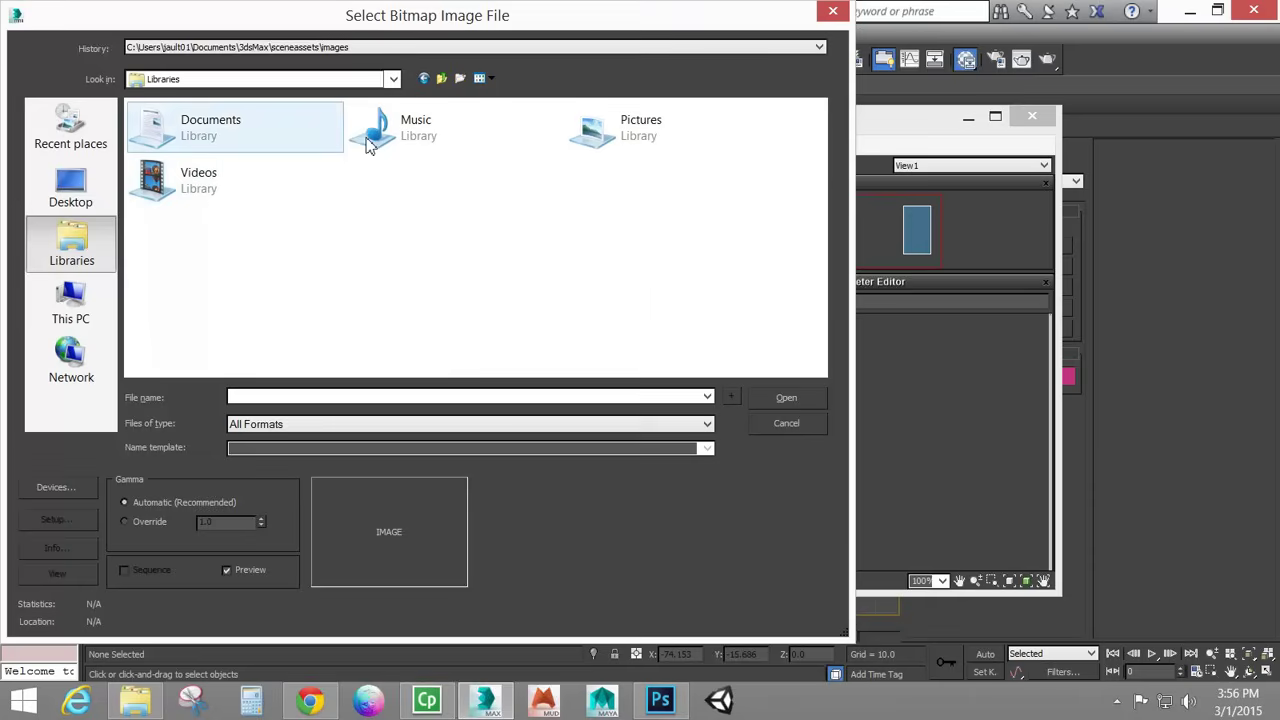
pyautogui.doubleClick(606, 143)
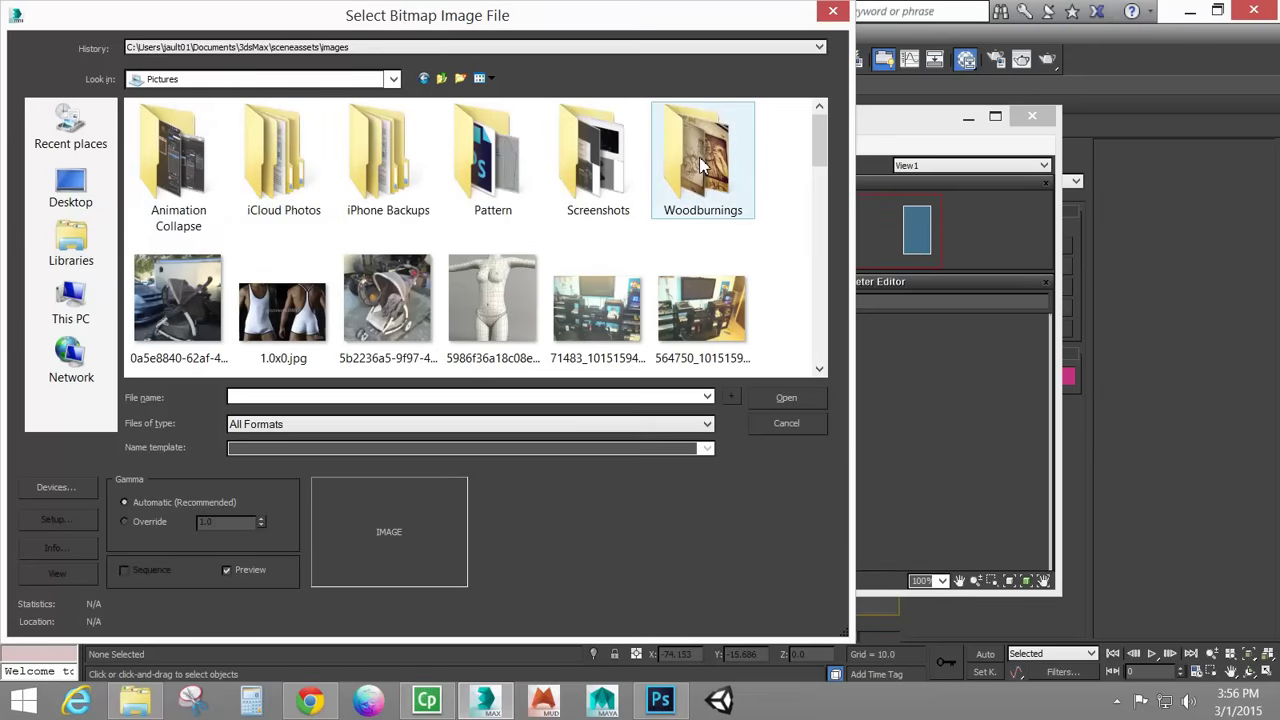
pyautogui.doubleClick(500, 172)
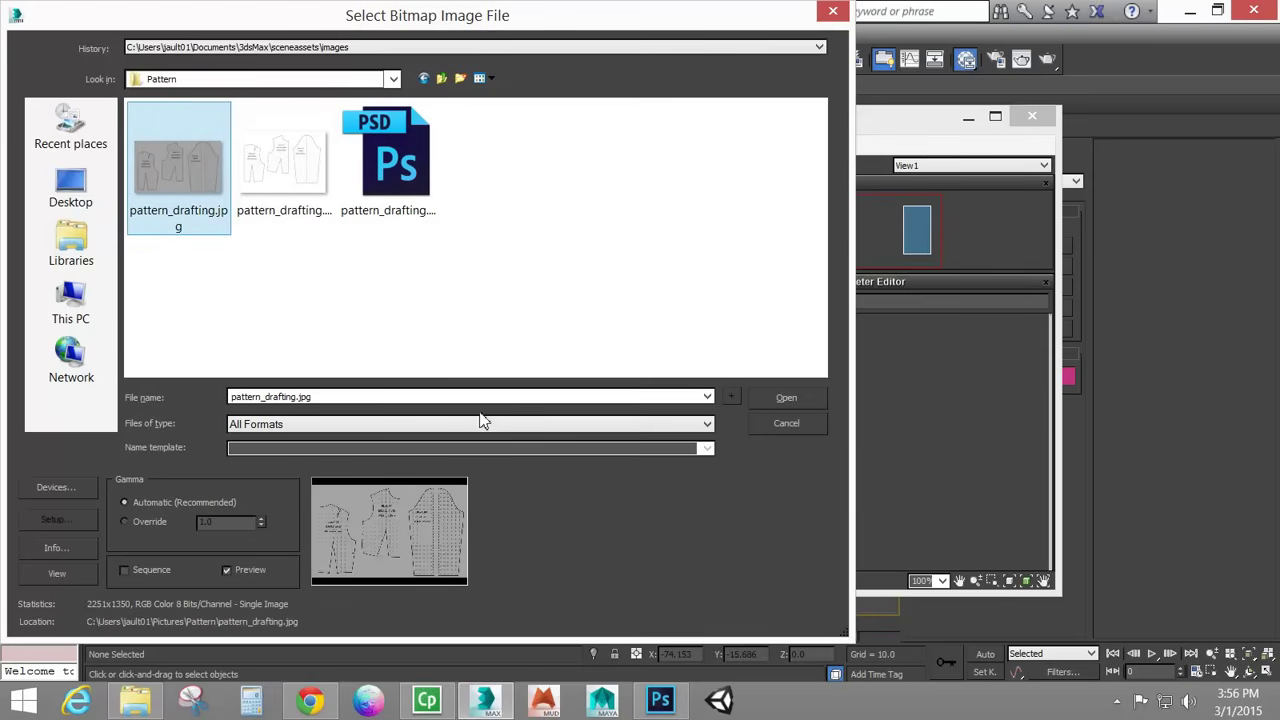
pyautogui.click(791, 399)
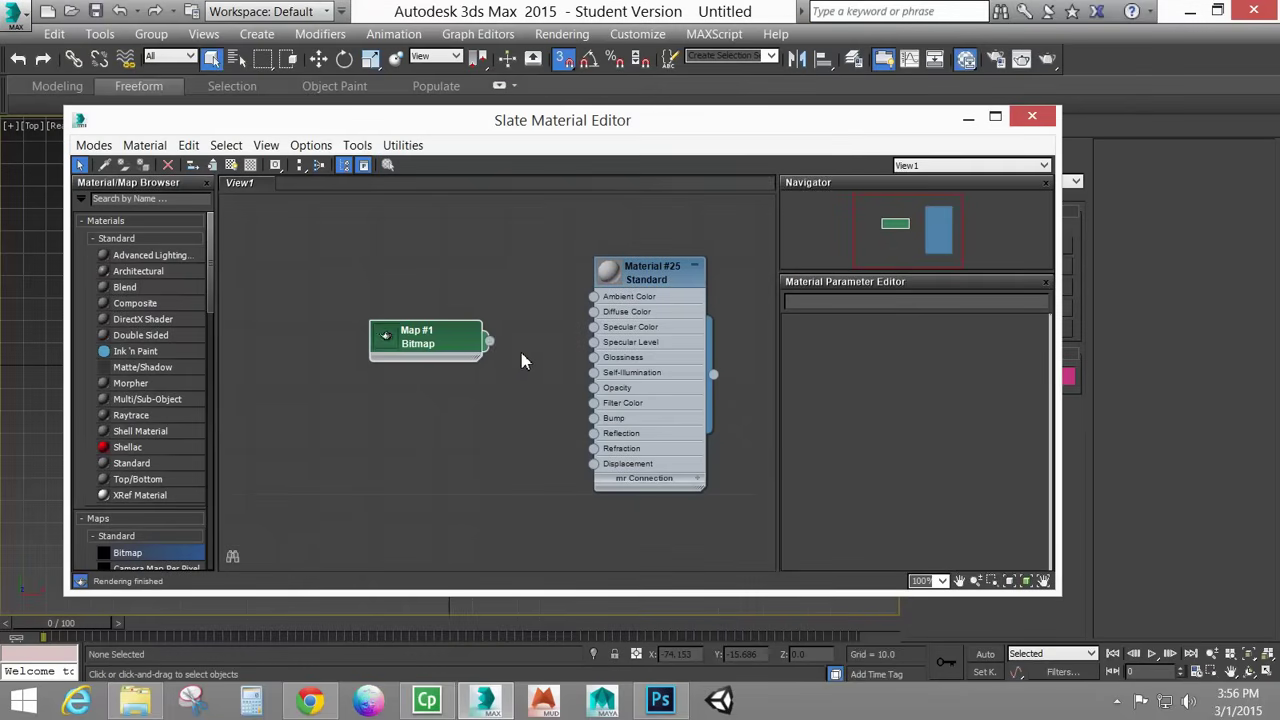
pyautogui.moveTo(490, 344); pyautogui.dragTo(594, 312)
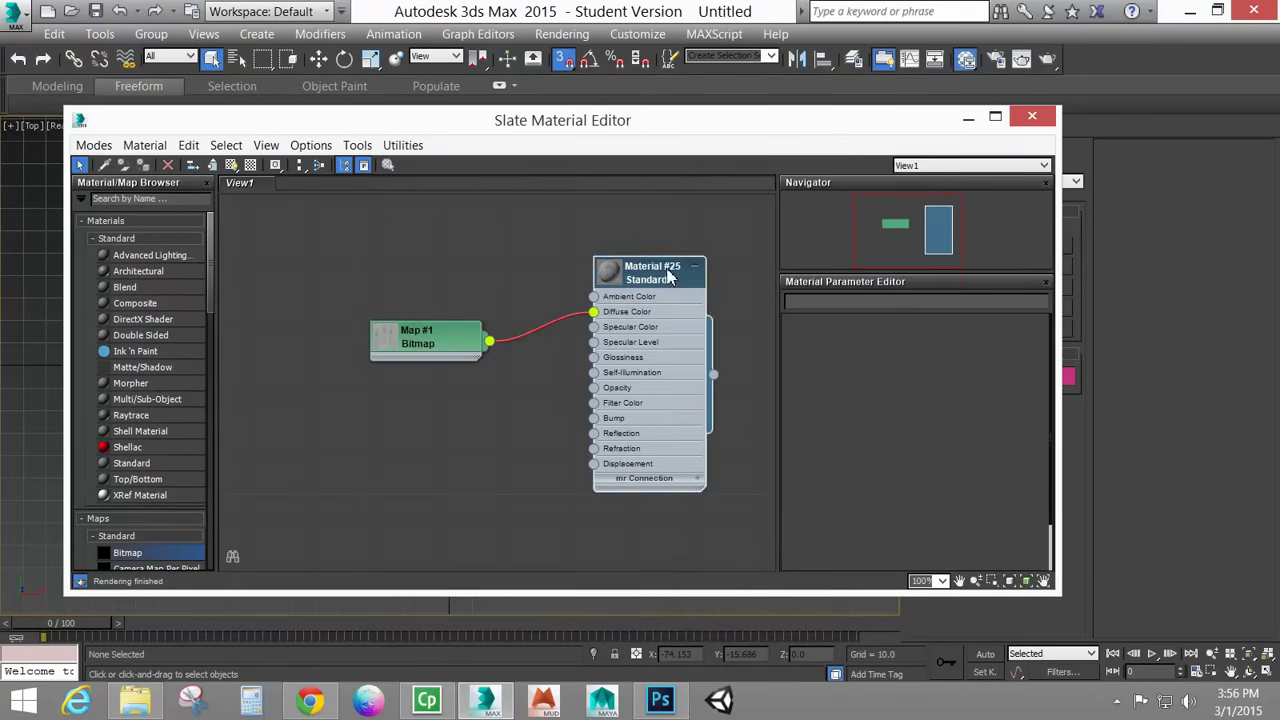
# Open the Standard material's parameters, enable its shaded display in the viewport, and close the material editor.
pyautogui.doubleClick(652, 280)
pyautogui.moveTo(652, 280); pyautogui.dragTo(604, 283)
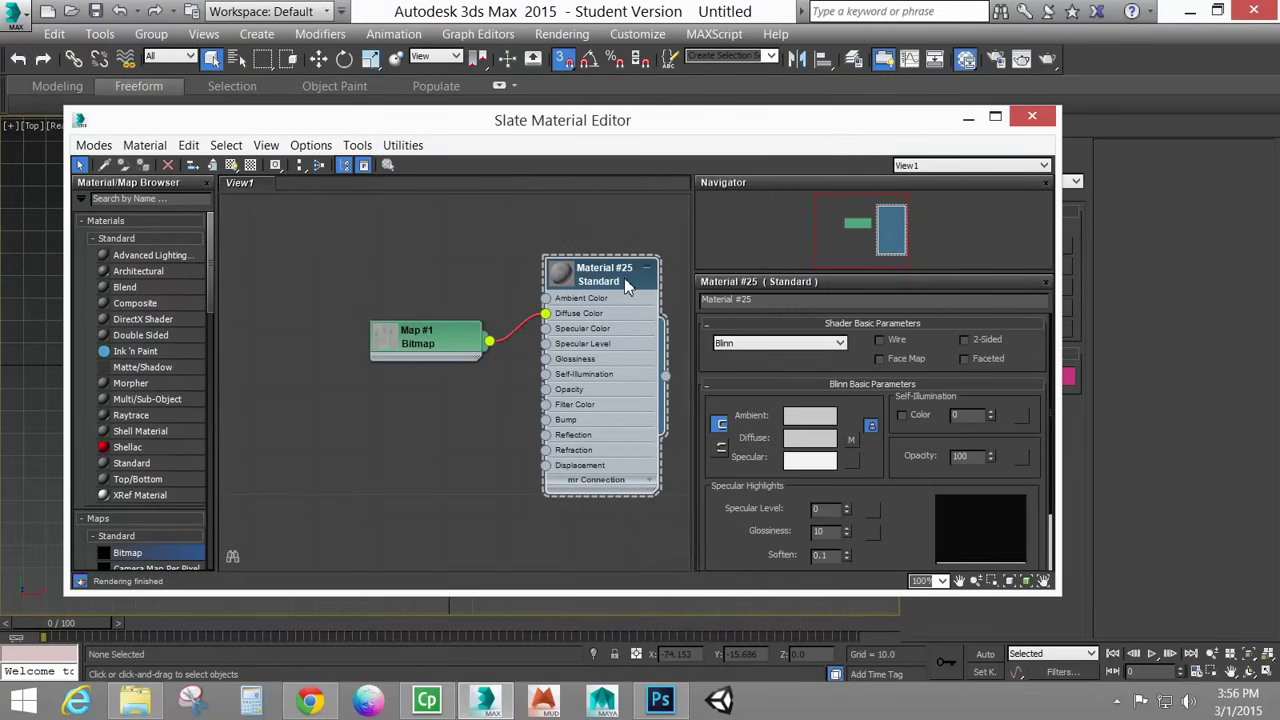
pyautogui.click(233, 166)
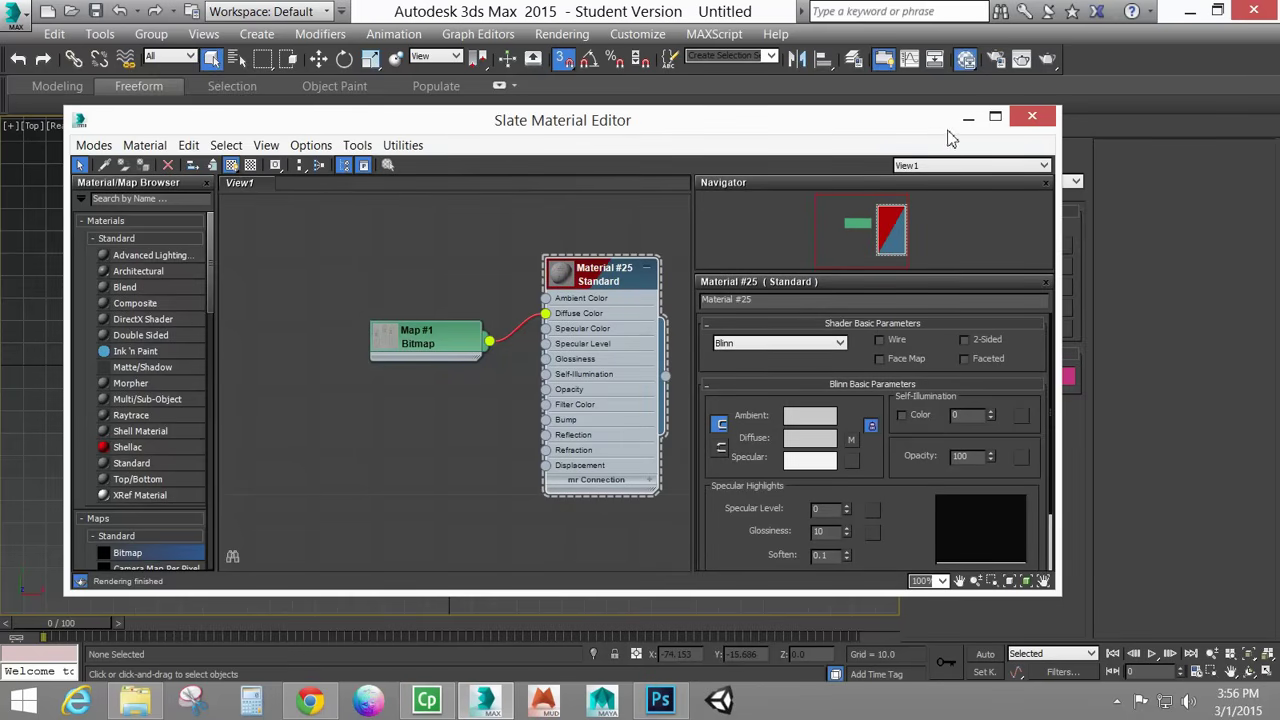
pyautogui.moveTo(950, 138); pyautogui.dragTo(962, 186)
pyautogui.click(1005, 157)
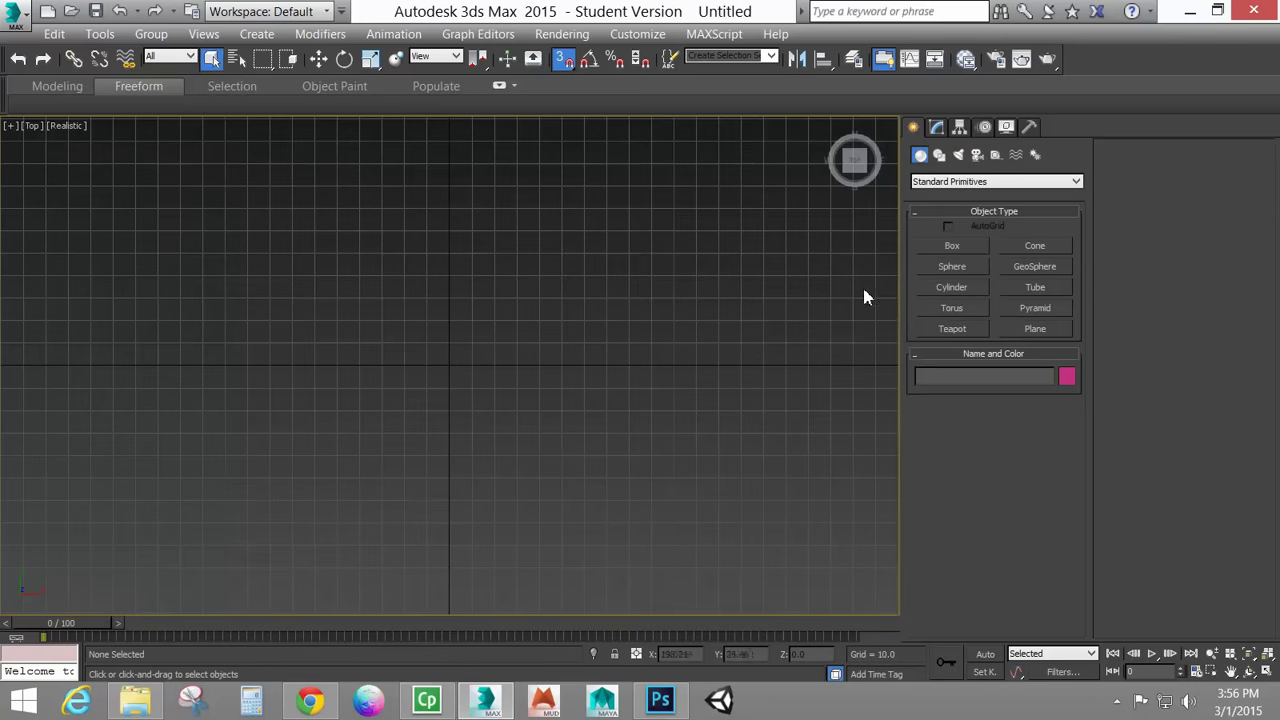
# With snapping off, draw a plane about 100.5 long and 151.9 wide near the origin and color it dark blue.
pyautogui.click(1044, 330)
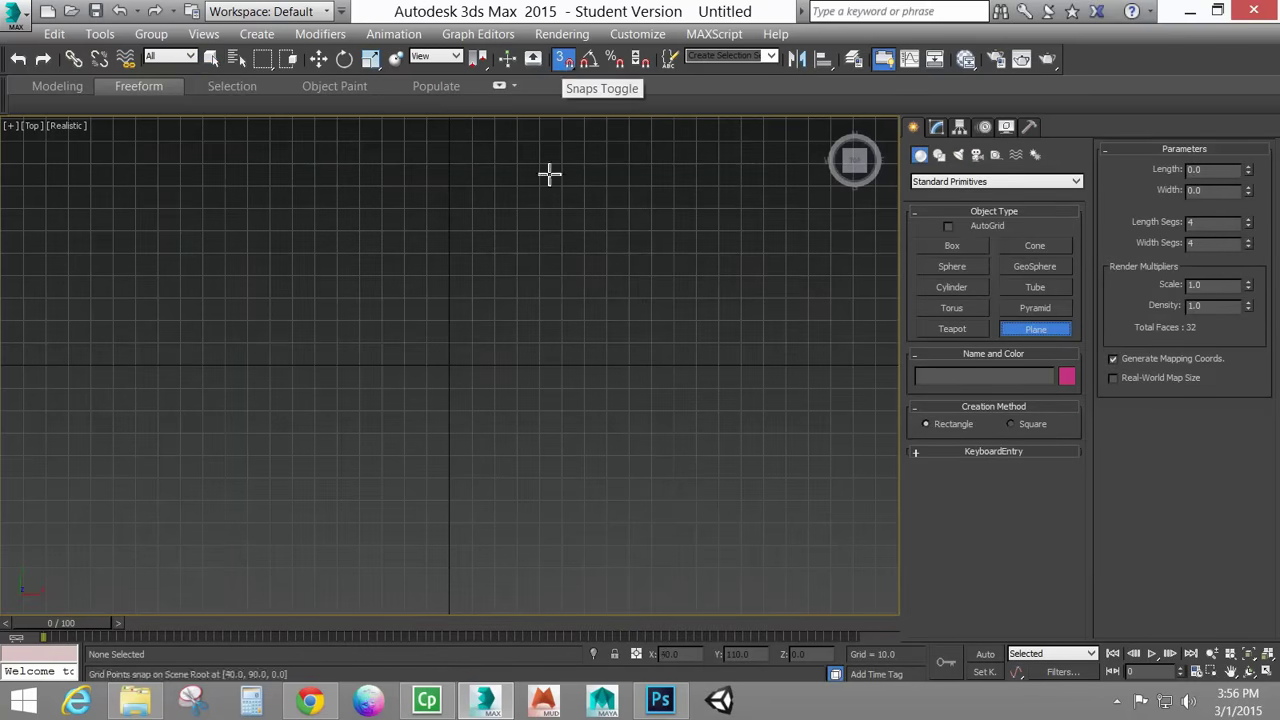
pyautogui.click(565, 62)
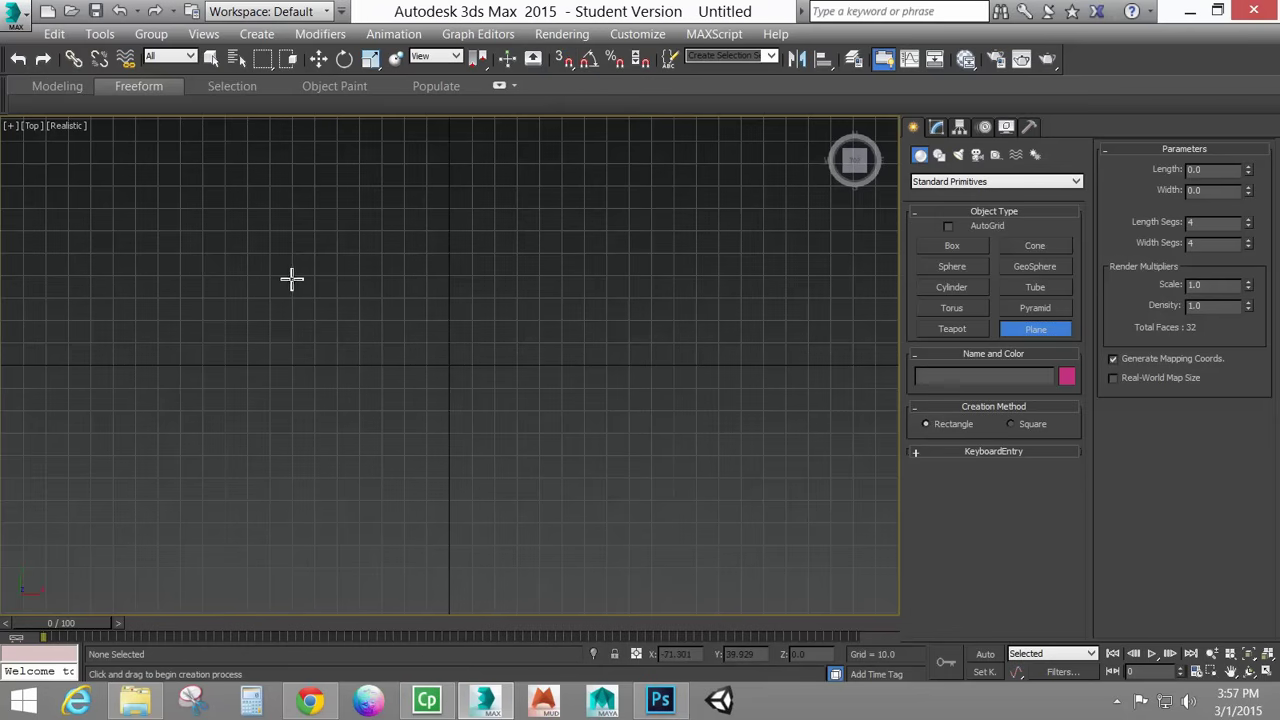
pyautogui.moveTo(274, 276); pyautogui.dragTo(616, 503)
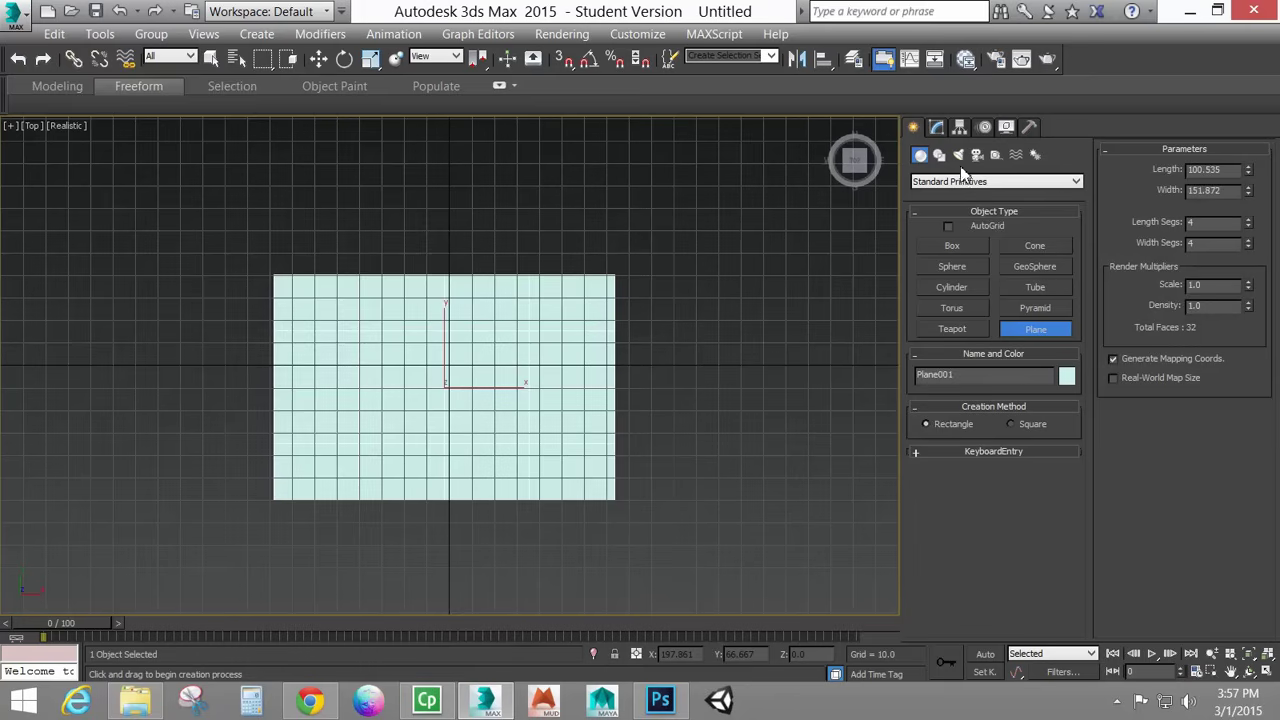
pyautogui.click(1067, 377)
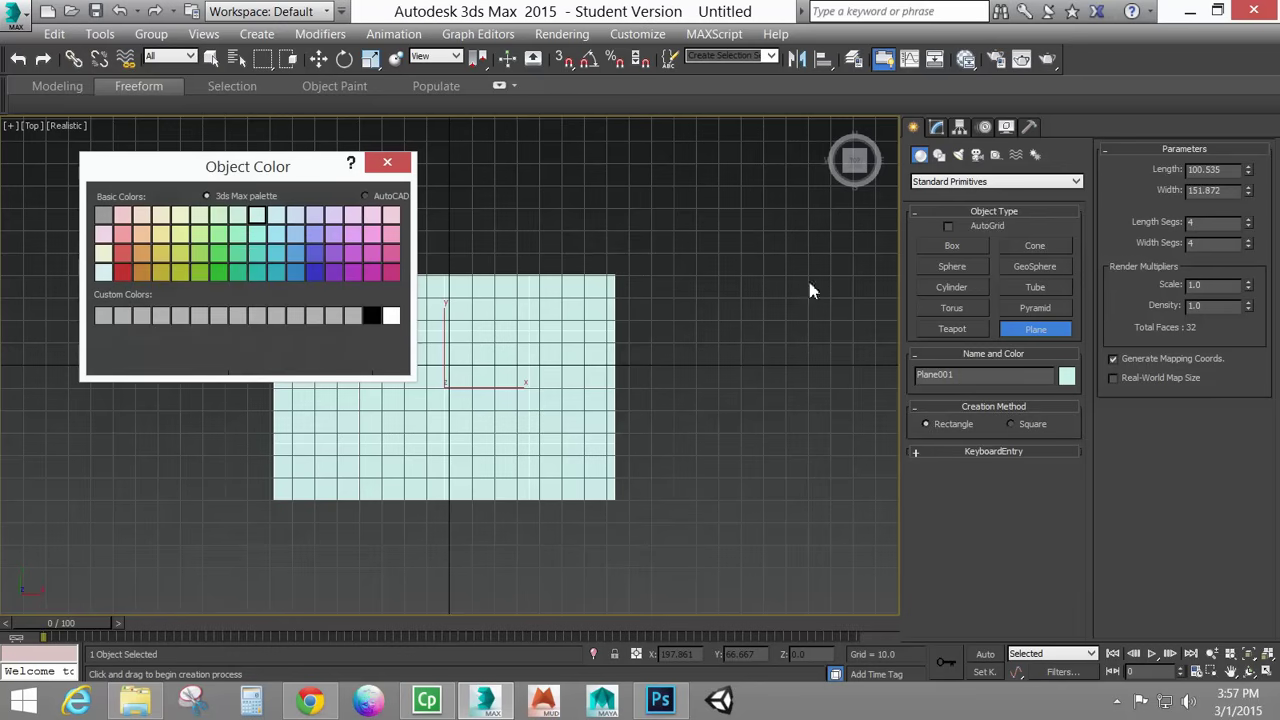
pyautogui.click(314, 273)
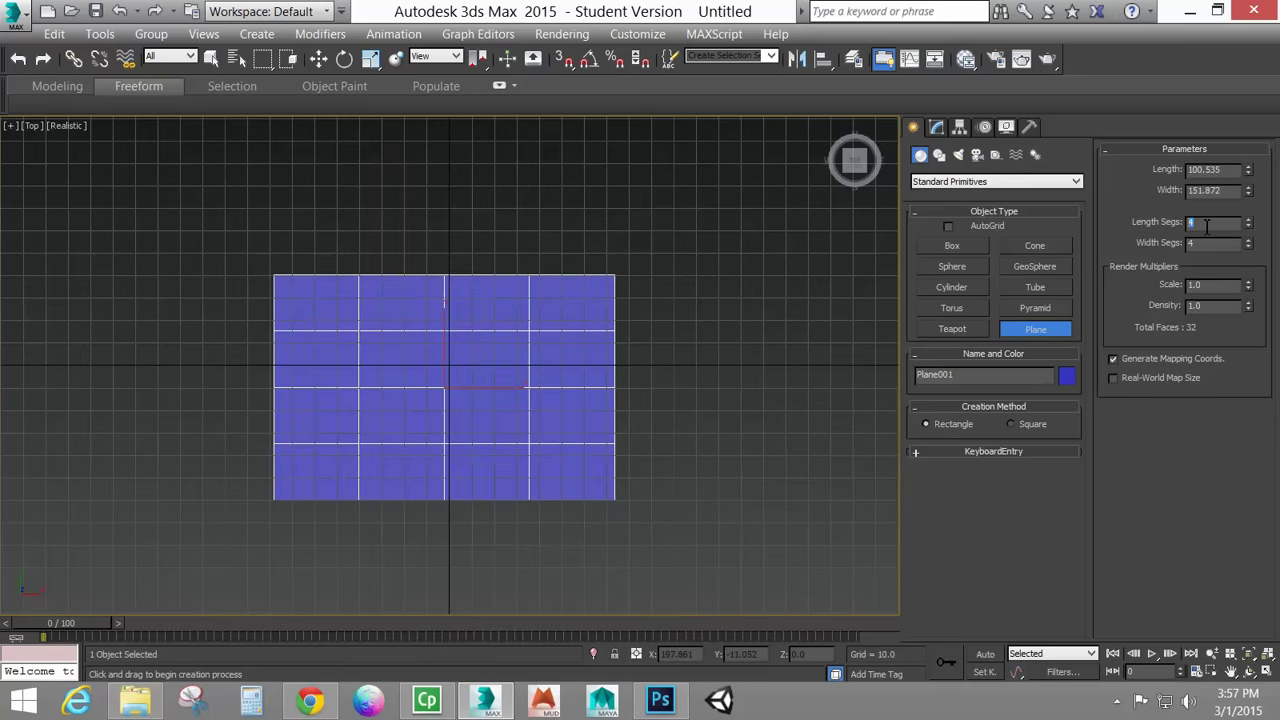
# Set the plane's length and width segments to 1, its width to 75 and its length to 45.
pyautogui.press('Tab')
pyautogui.write('1')
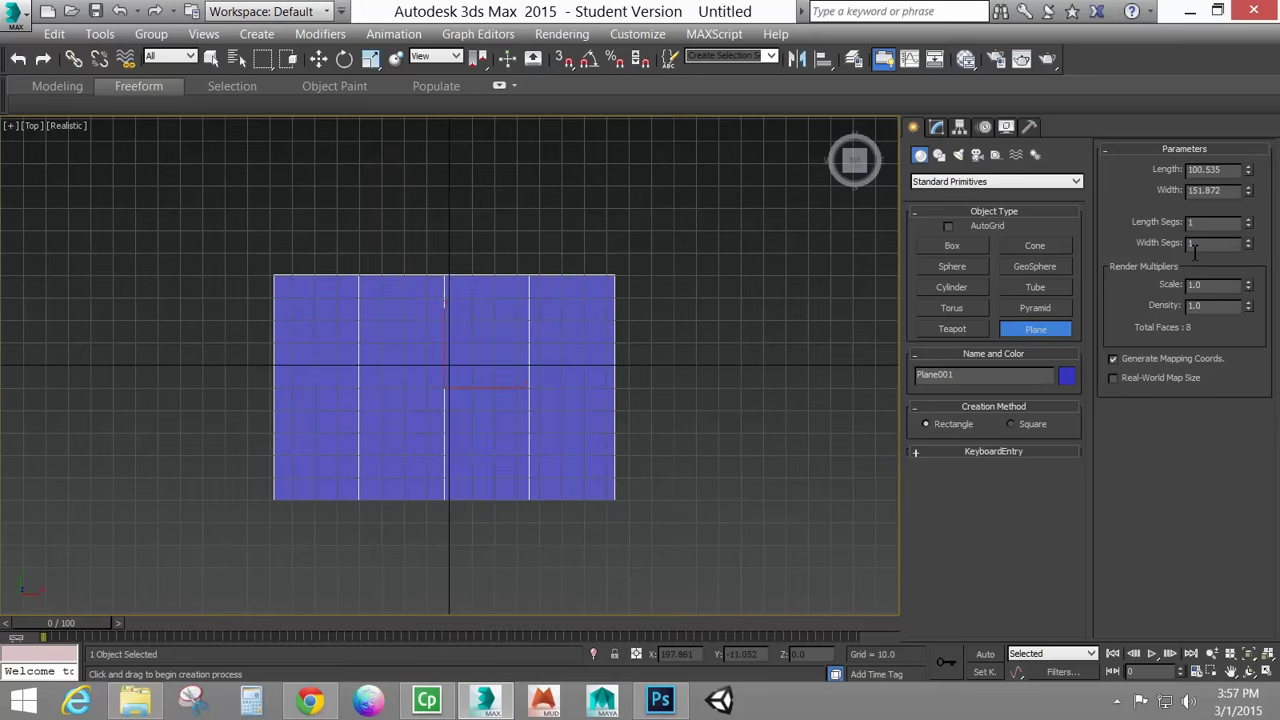
pyautogui.press('Return')
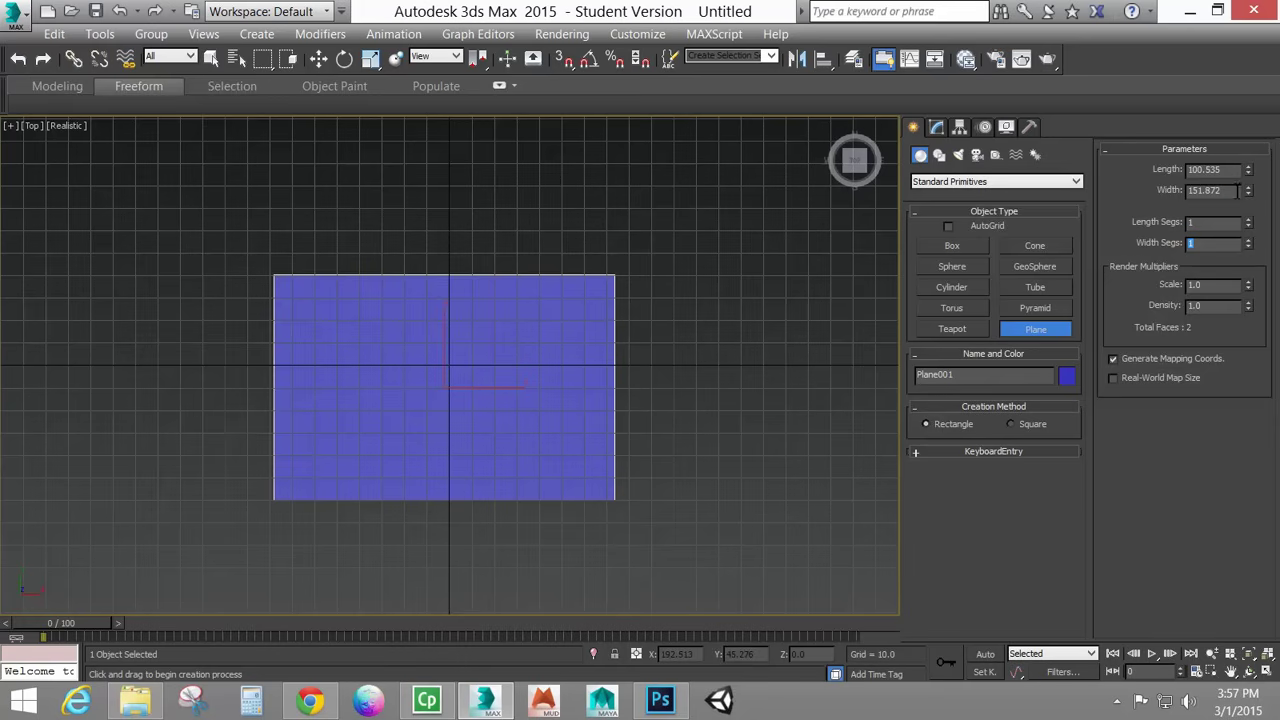
pyautogui.moveTo(1237, 190); pyautogui.dragTo(1115, 203)
pyautogui.write('75')
pyautogui.moveTo(1238, 170); pyautogui.dragTo(1118, 185)
pyautogui.write('45')
pyautogui.press('Return')
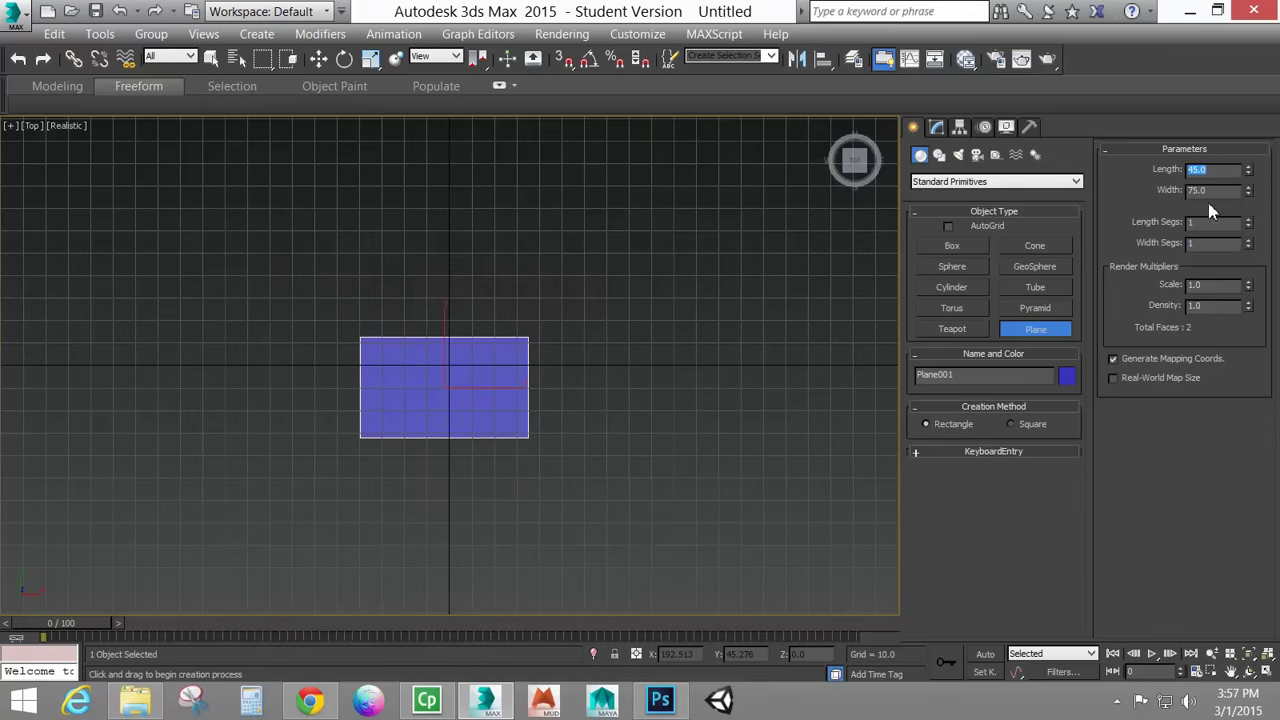
# Center the plane on the world origin by resetting its X and Y positions to 0.
pyautogui.click(318, 58)
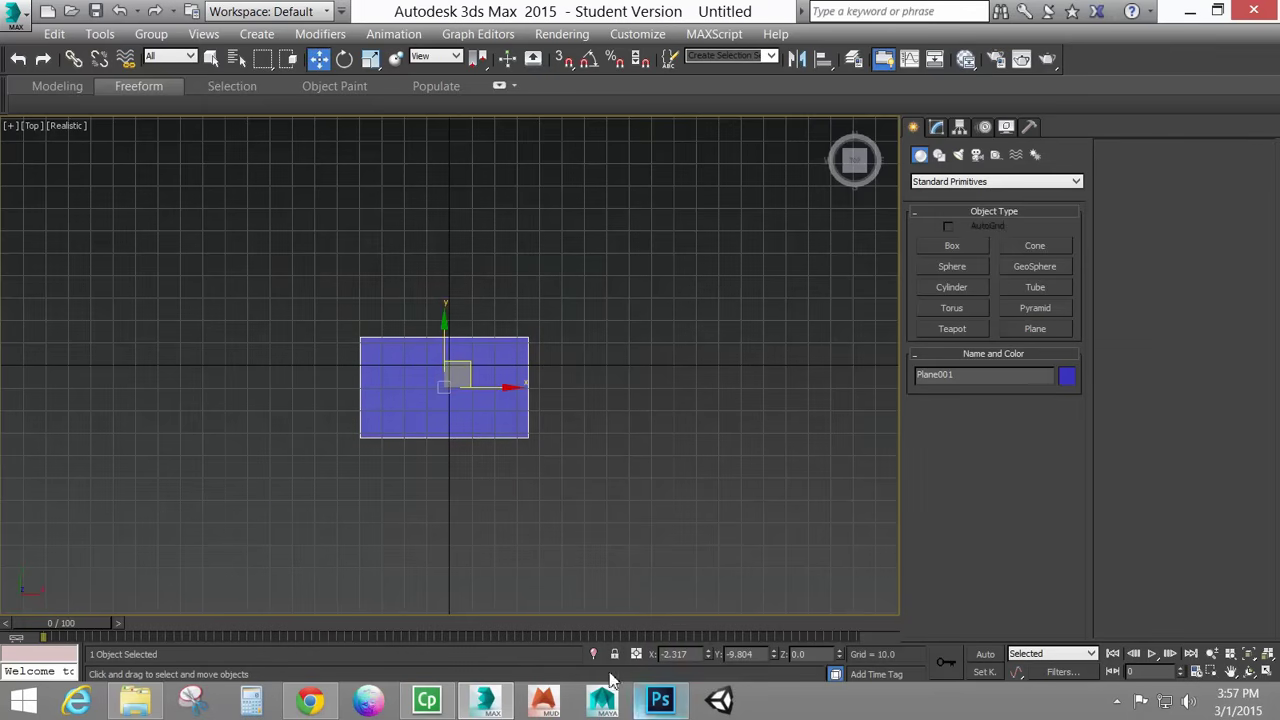
pyautogui.rightClick(707, 653)
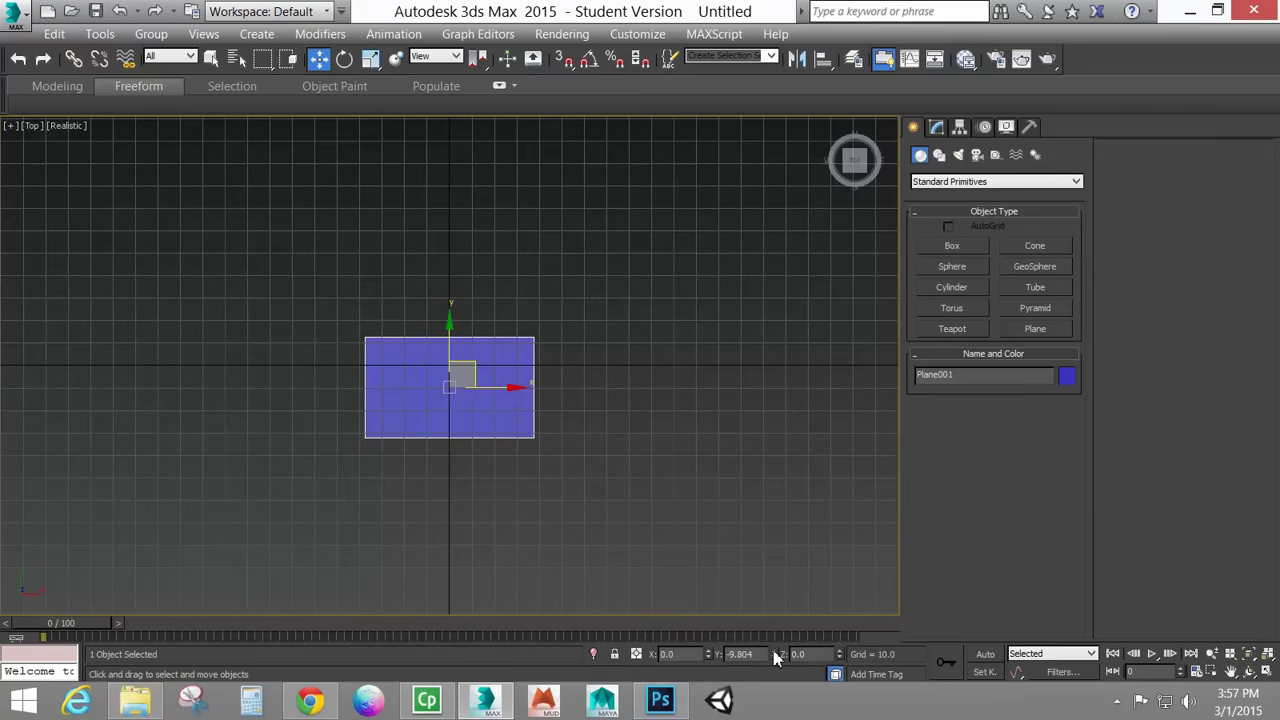
pyautogui.rightClick(774, 653)
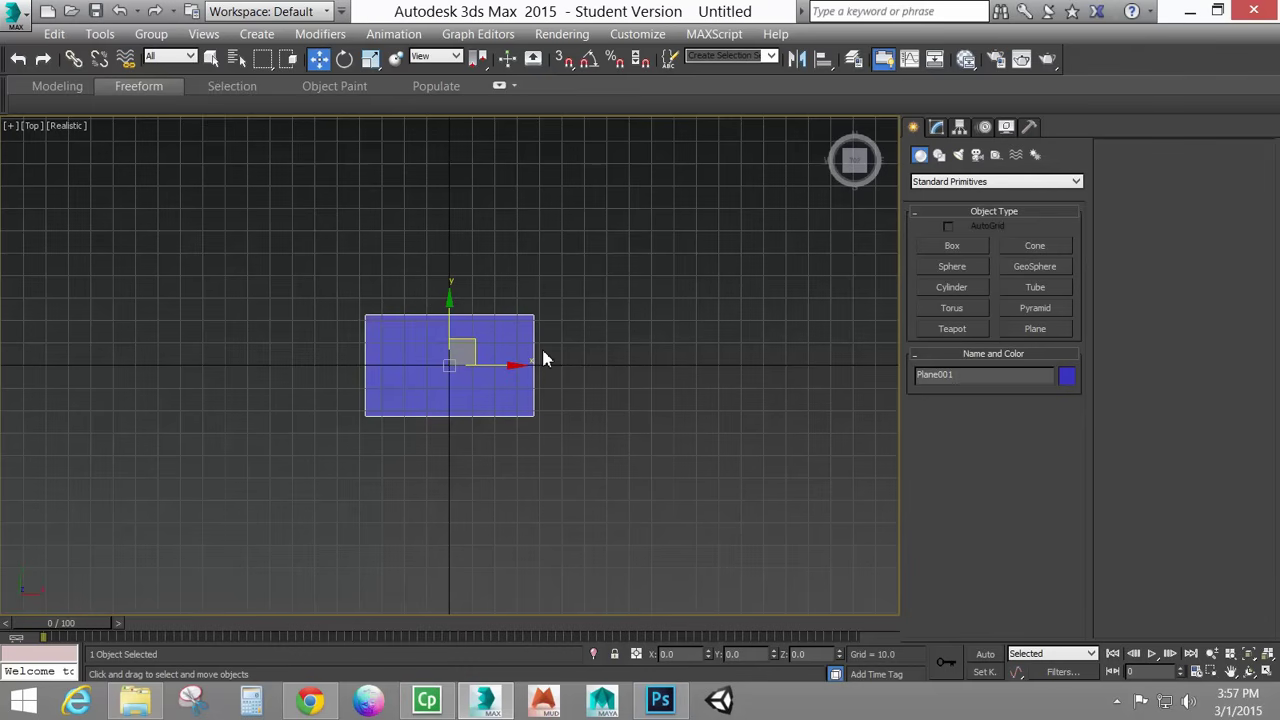
# Lower the plane below the grid in the Perspective view to a Z of about -6.66, and switch to the Front view.
pyautogui.press('p')
pyautogui.keyDown('alt'); pyautogui.moveTo(643, 397); pyautogui.dragTo(483, 203, button='middle'); pyautogui.keyUp('alt')
pyautogui.scroll(3, 445, 345)
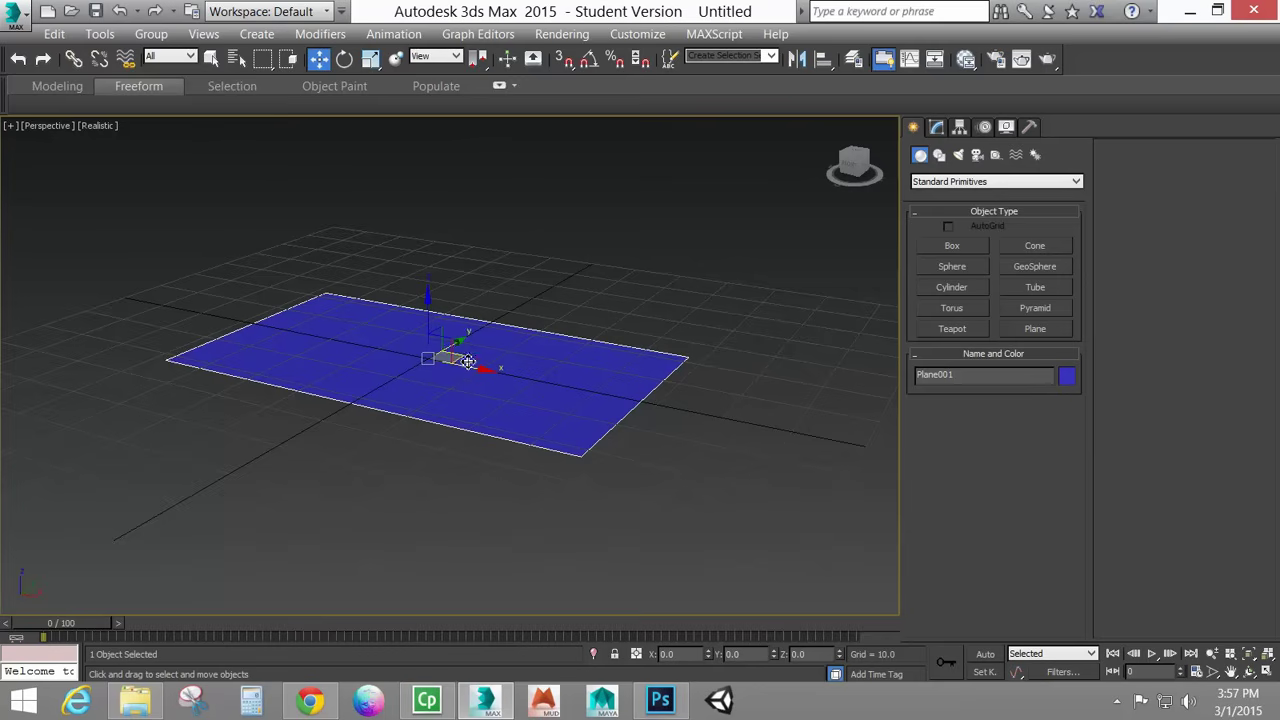
pyautogui.moveTo(435, 320); pyautogui.dragTo(428, 357)
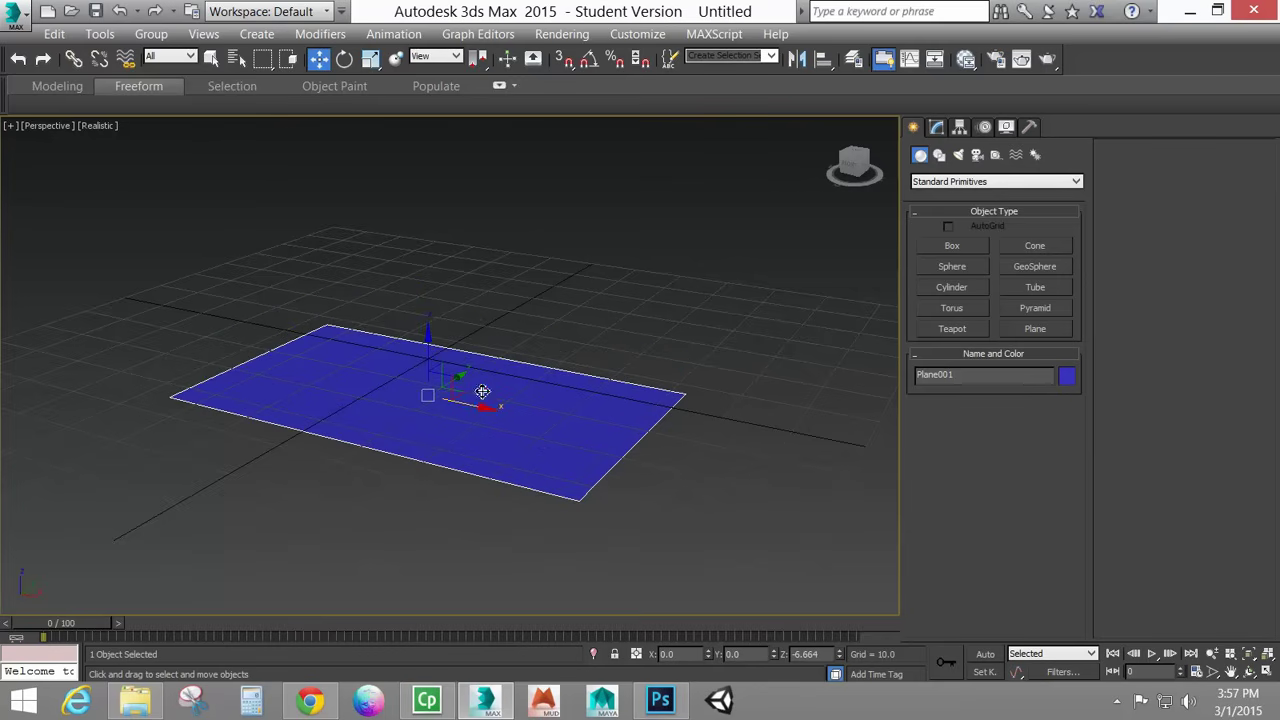
pyautogui.press('f')
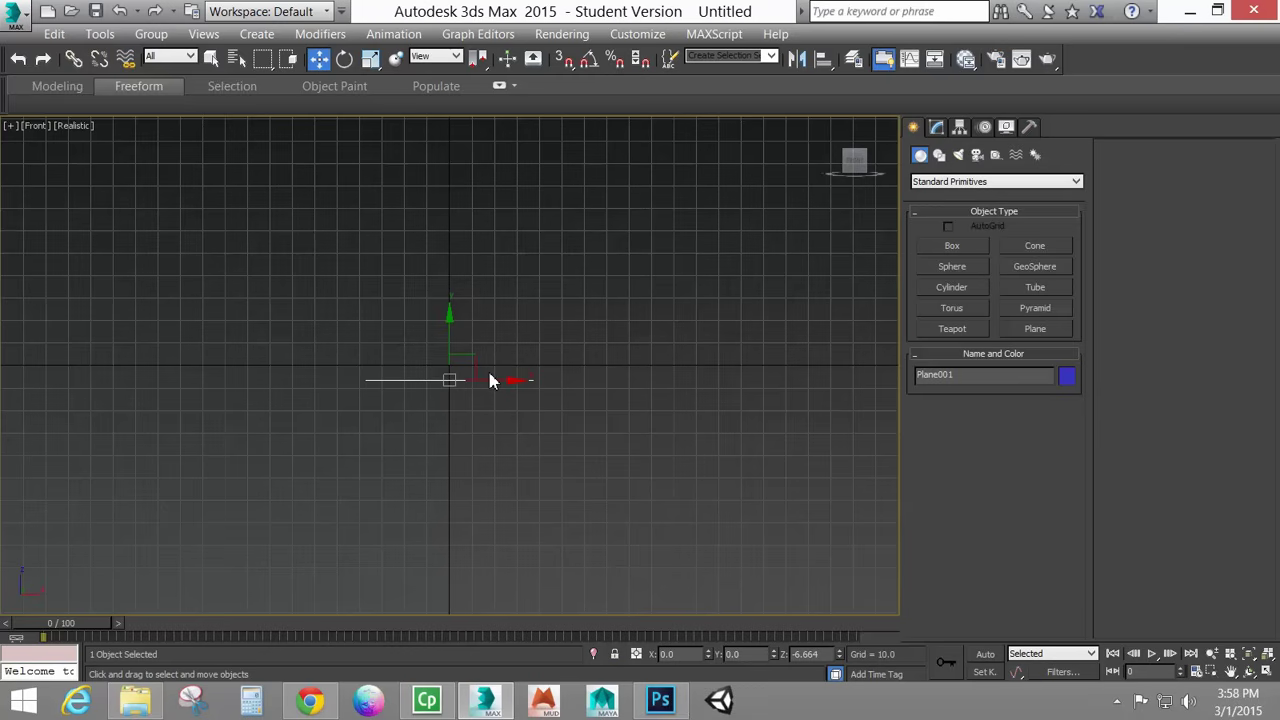
# In the Top view, apply Material #25 with the pattern bitmap to the plane and close the Slate Material Editor.
pyautogui.press('t')
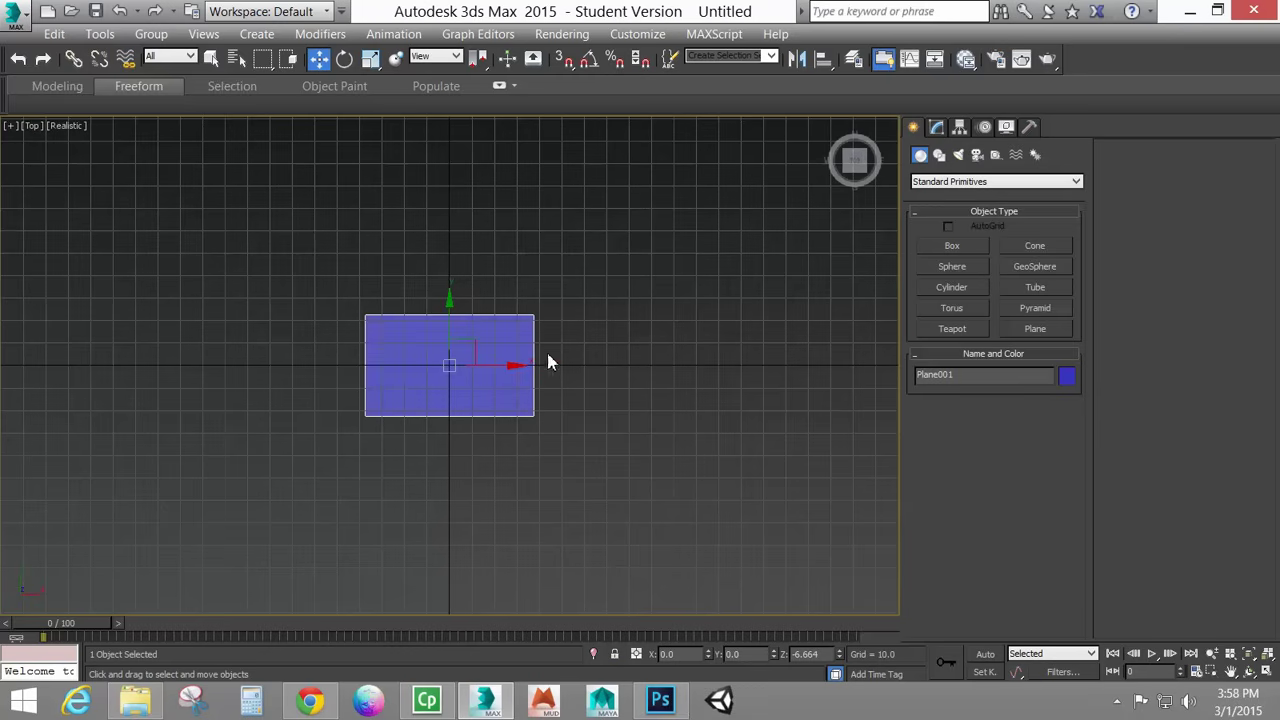
pyautogui.click(966, 59)
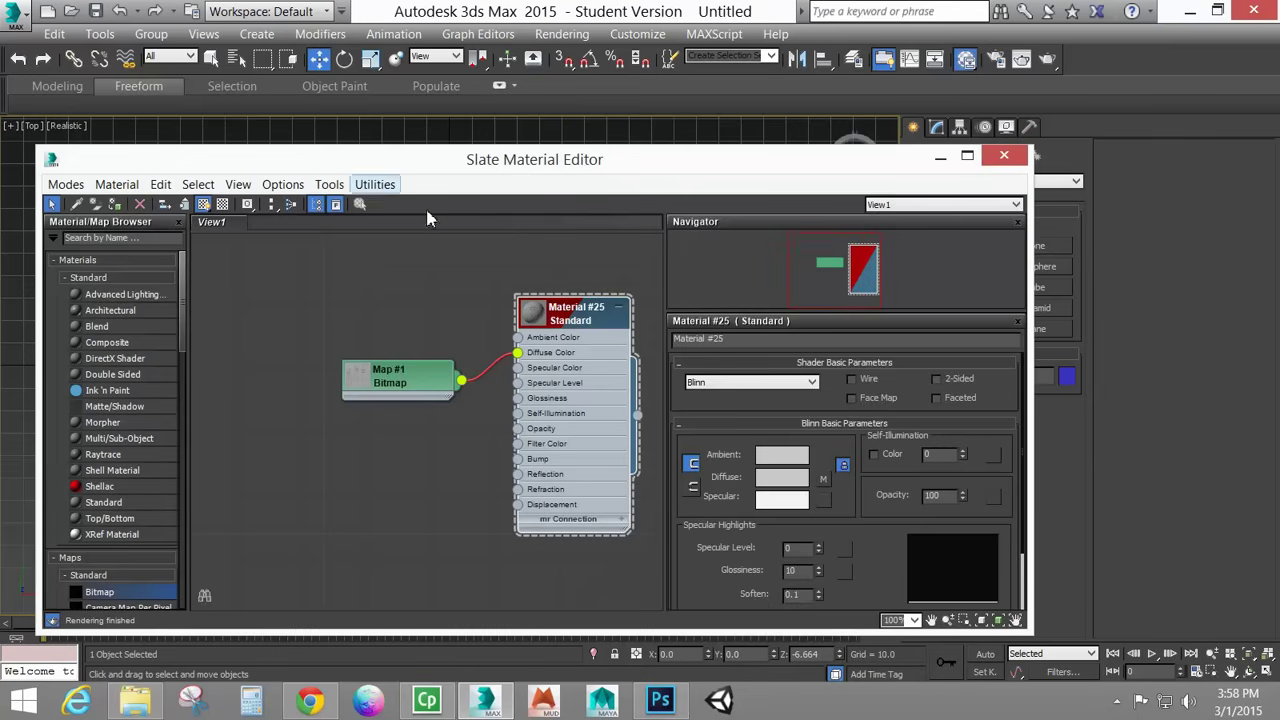
pyautogui.moveTo(586, 357); pyautogui.dragTo(457, 352, button='middle')
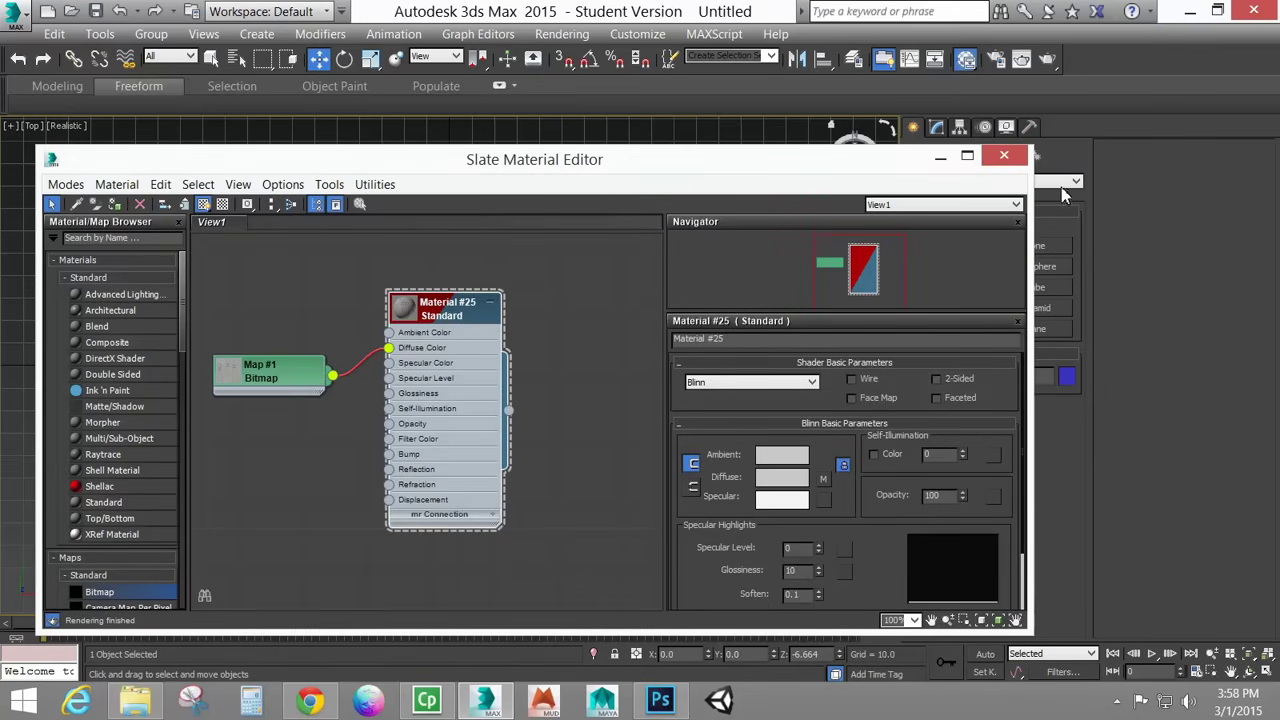
pyautogui.moveTo(836, 165); pyautogui.dragTo(463, 343)
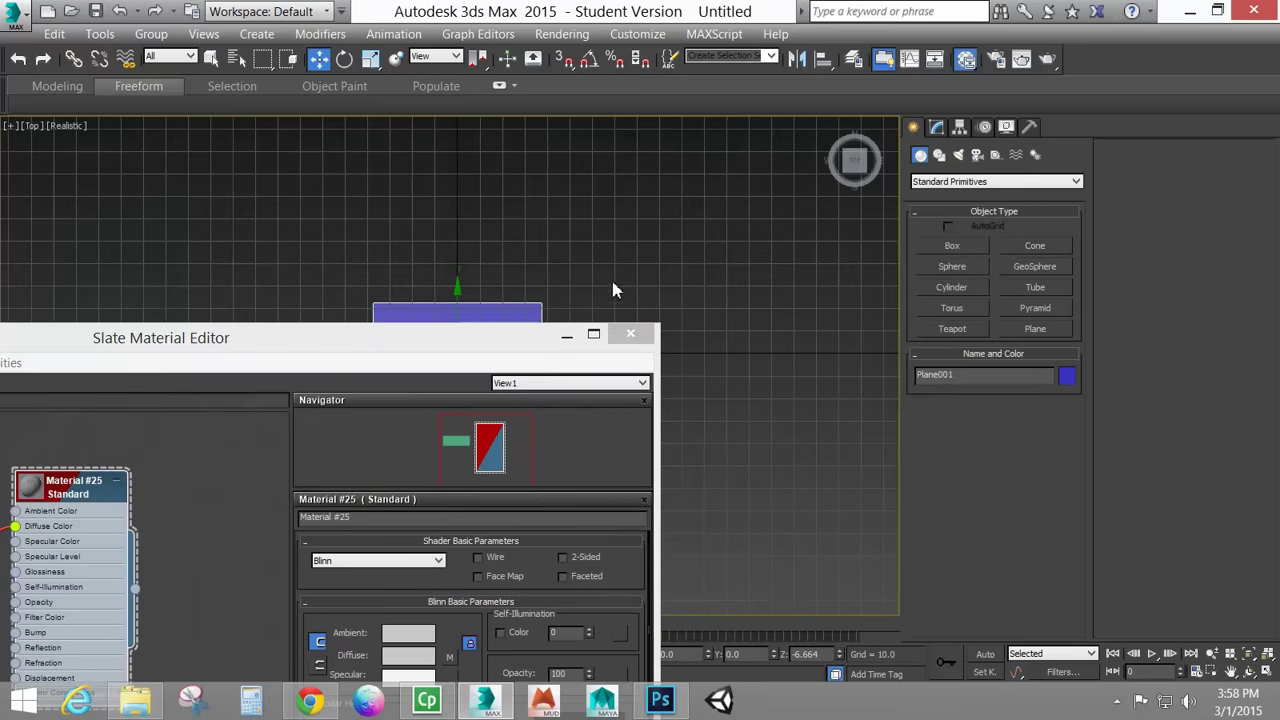
pyautogui.moveTo(611, 277); pyautogui.dragTo(694, 203, button='middle')
pyautogui.moveTo(134, 590); pyautogui.dragTo(503, 286)
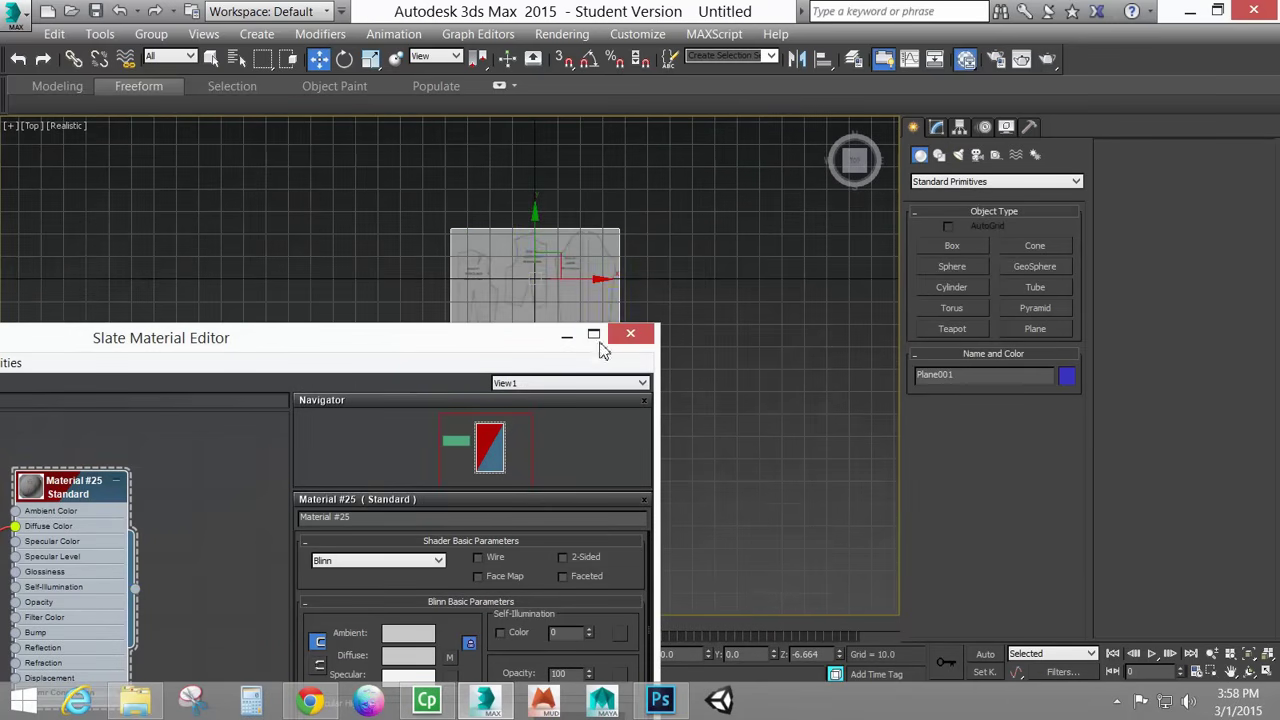
pyautogui.click(631, 334)
pyautogui.scroll(6, 525, 420)
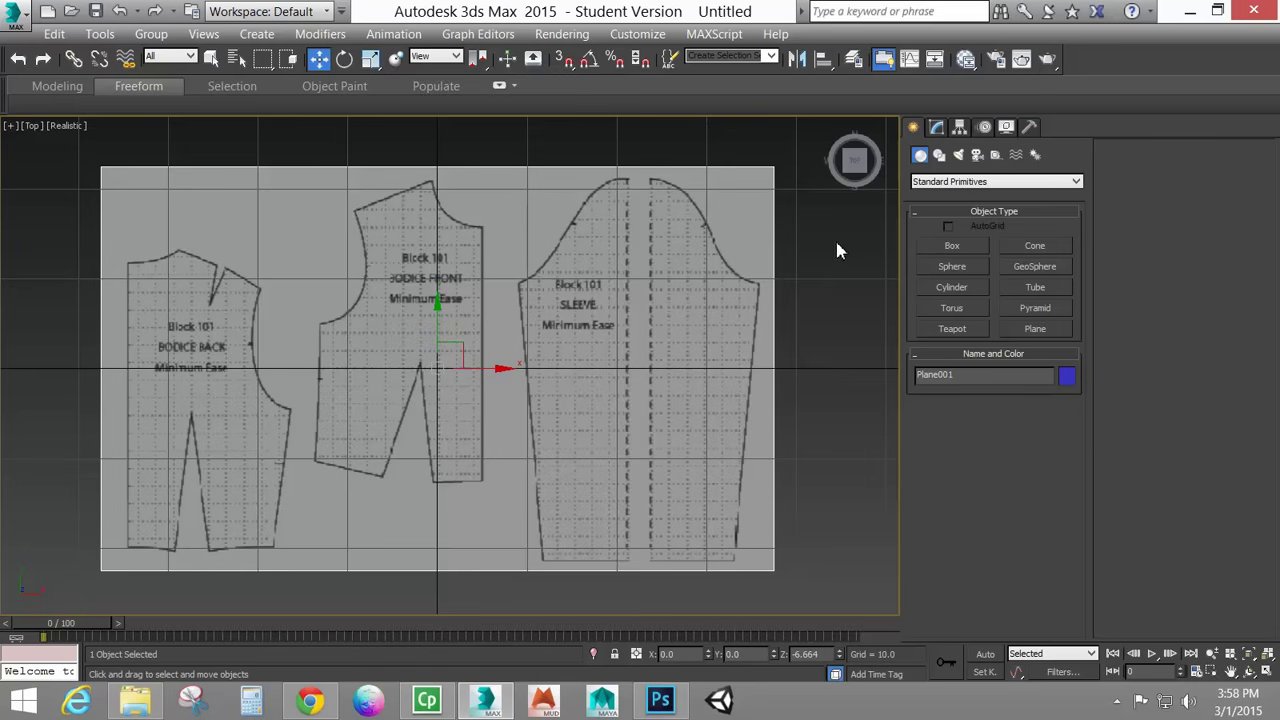
pyautogui.click(937, 127)
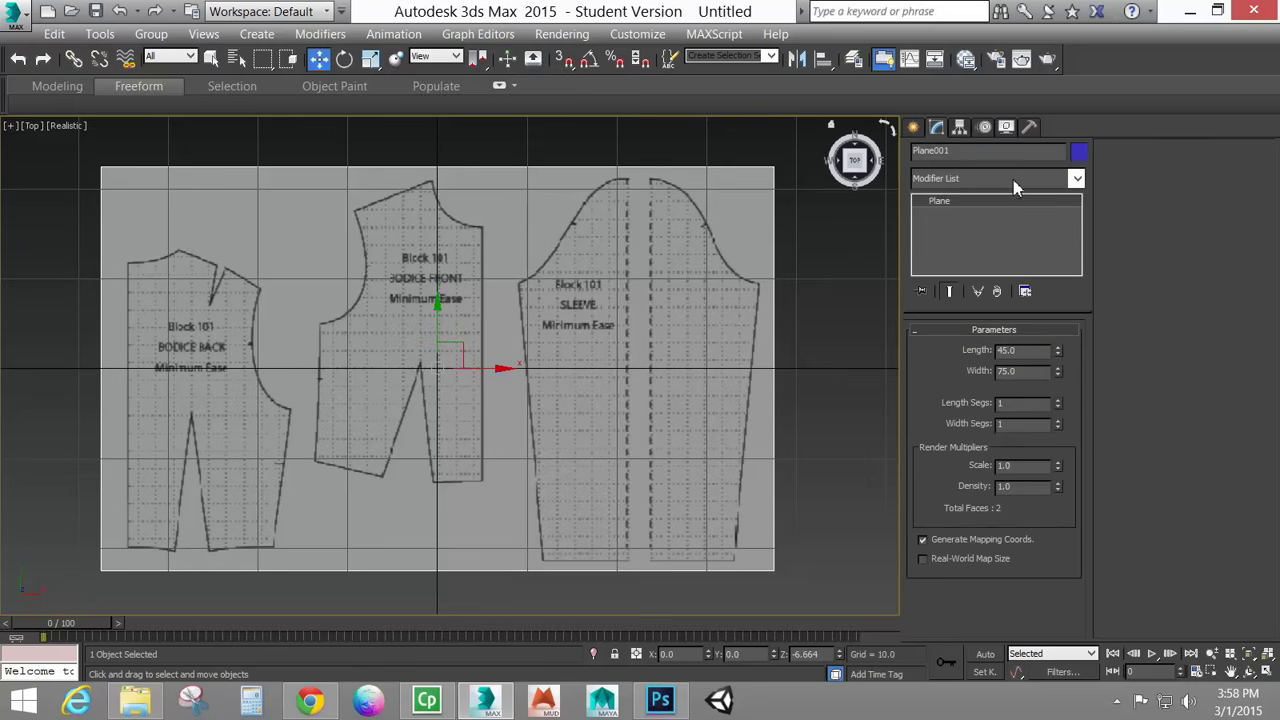
pyautogui.click(1076, 178)
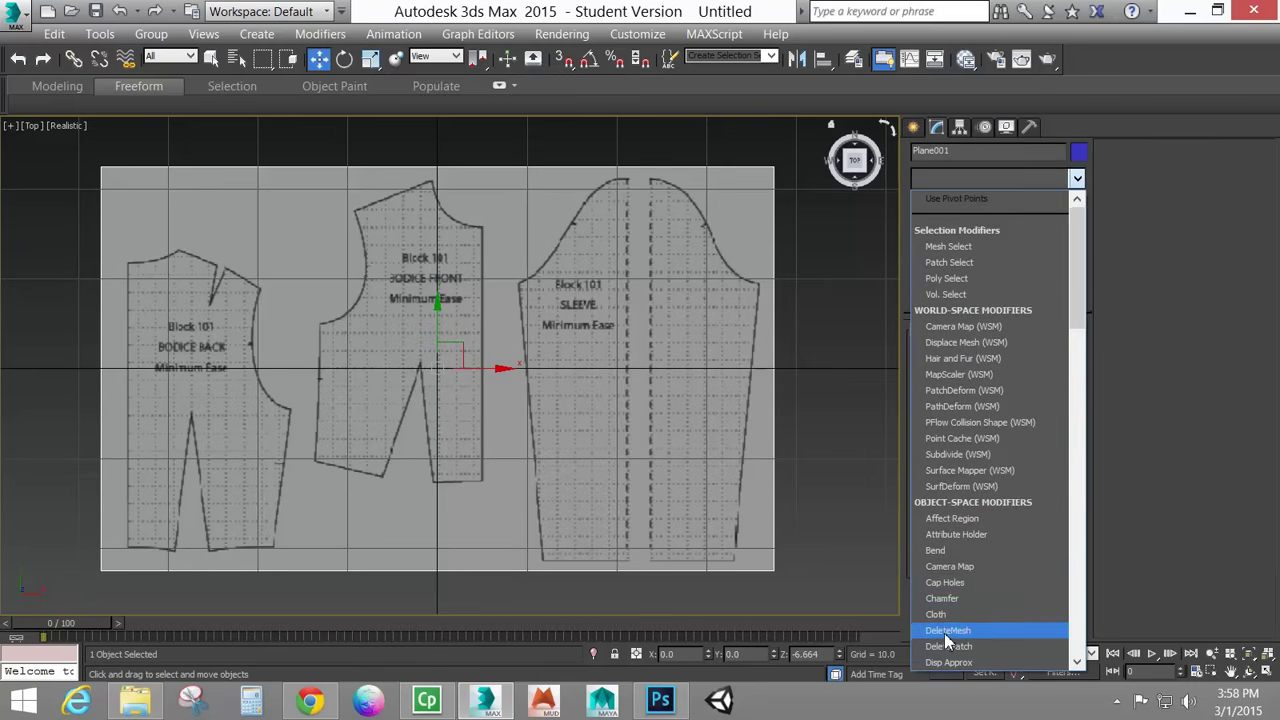
pyautogui.scroll(-6, 946, 641)
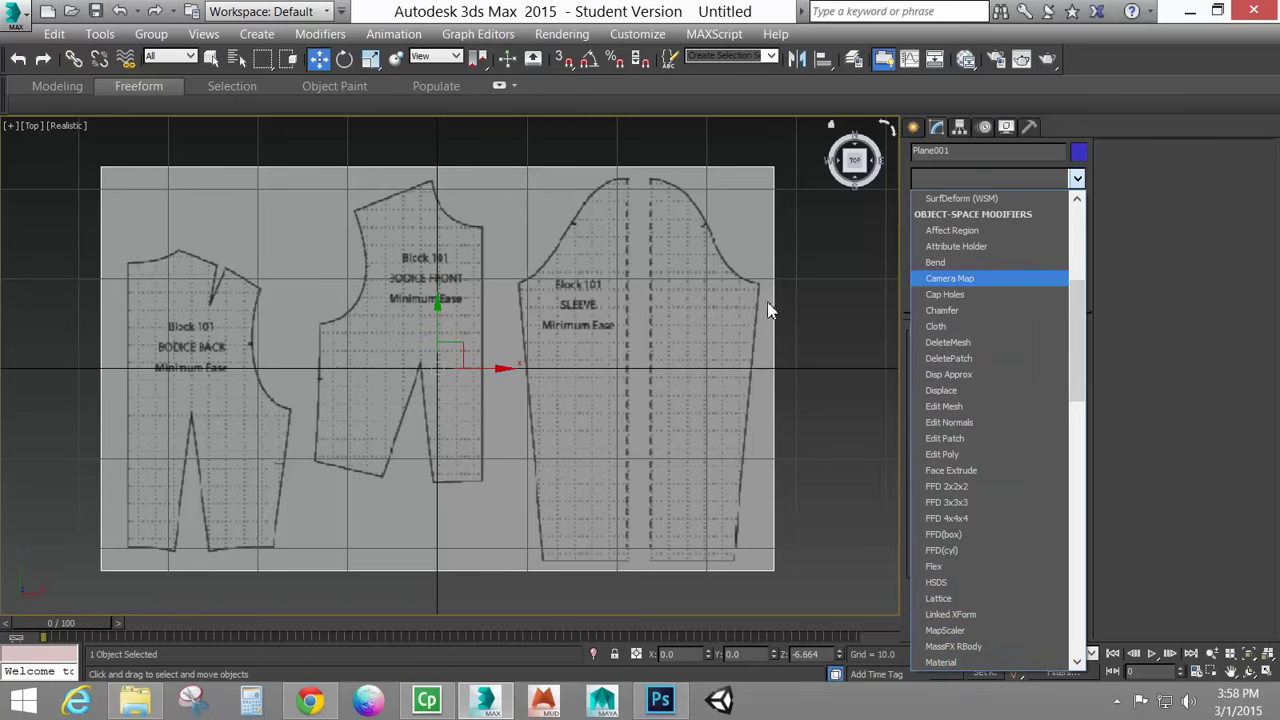
pyautogui.click(686, 353)
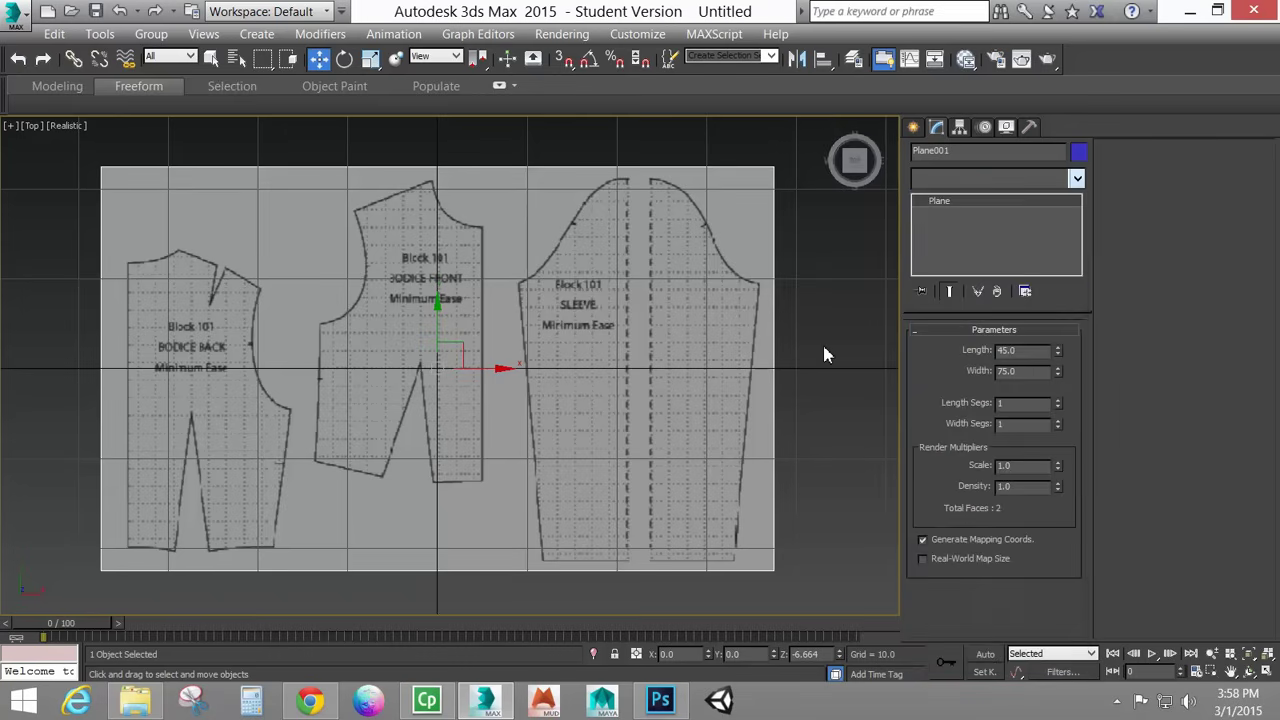
# Start a Line spline at the Bodice Back's upper center-back corner and trace straight segments along the neckline, shoulder and shoulder dart to the shoulder tip.
pyautogui.click(913, 127)
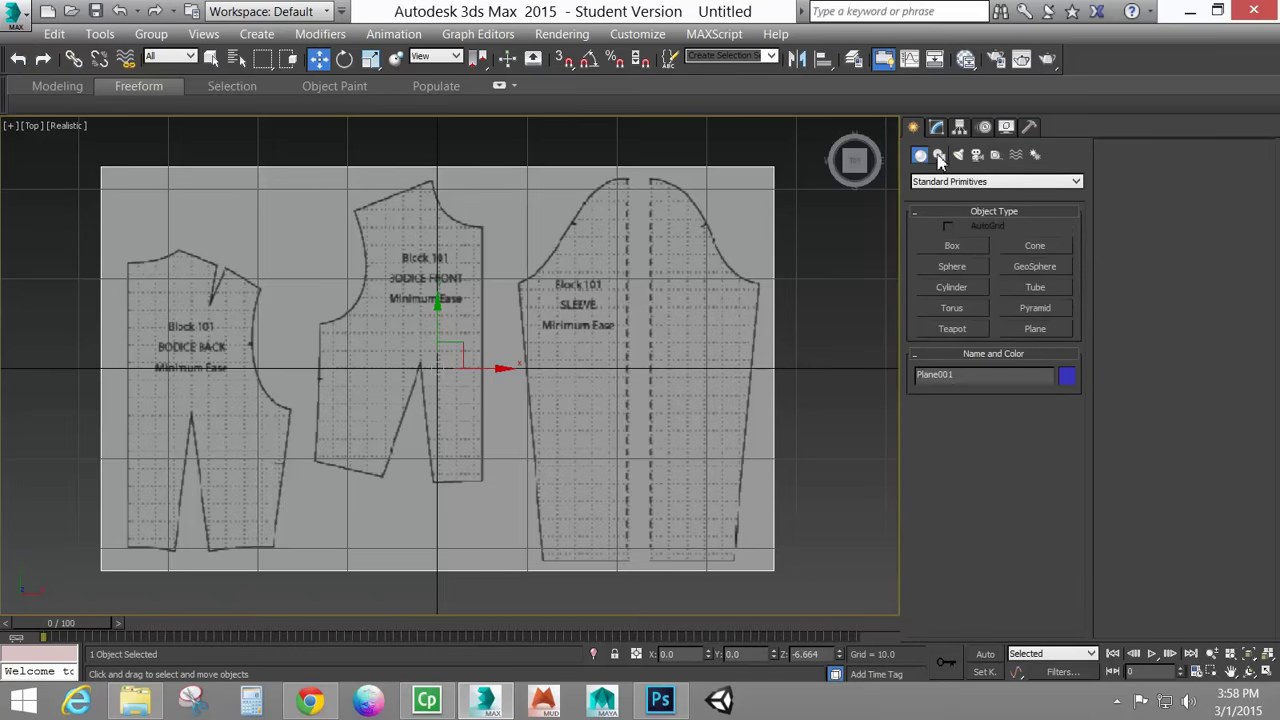
pyautogui.click(939, 157)
pyautogui.click(950, 261)
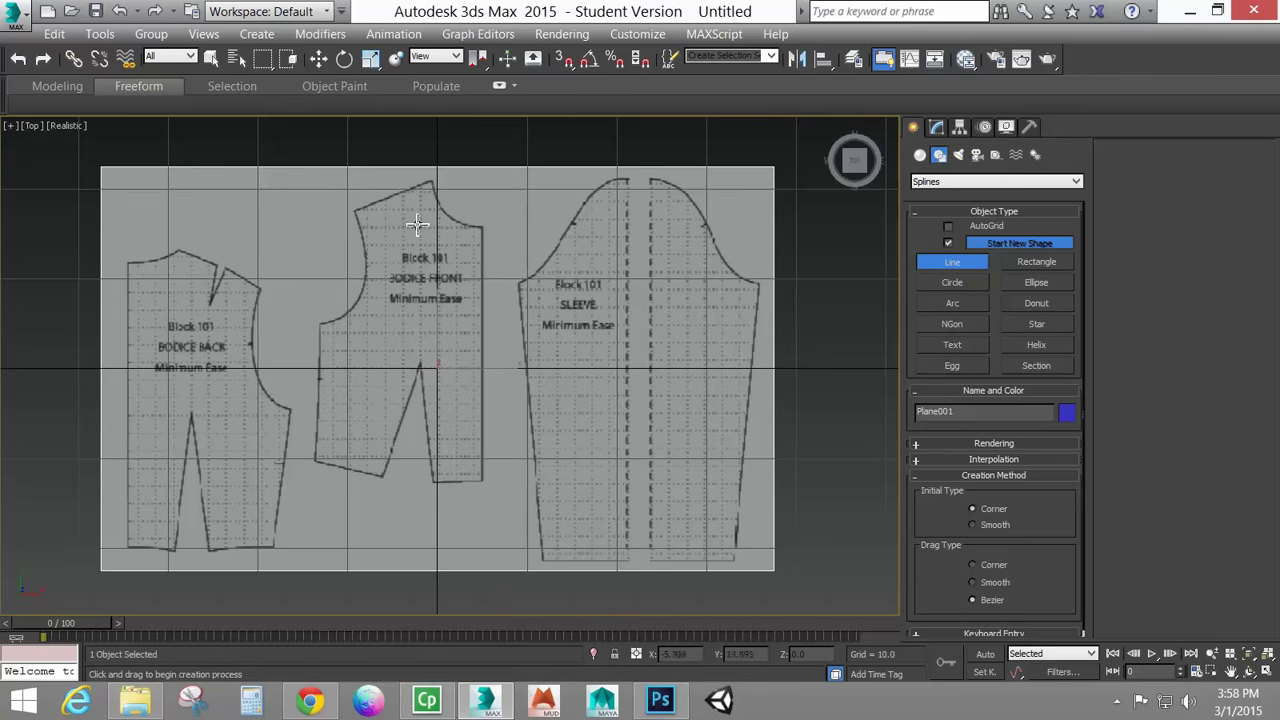
pyautogui.scroll(5, 360, 365)
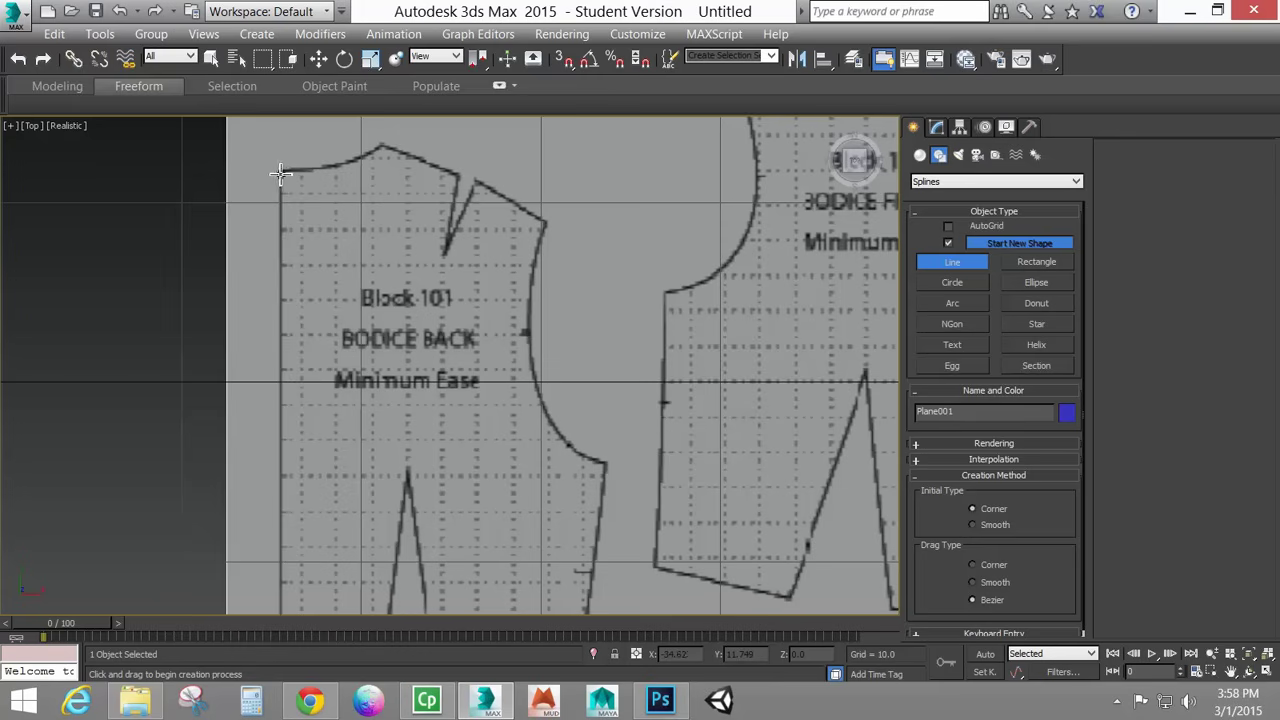
pyautogui.click(282, 171)
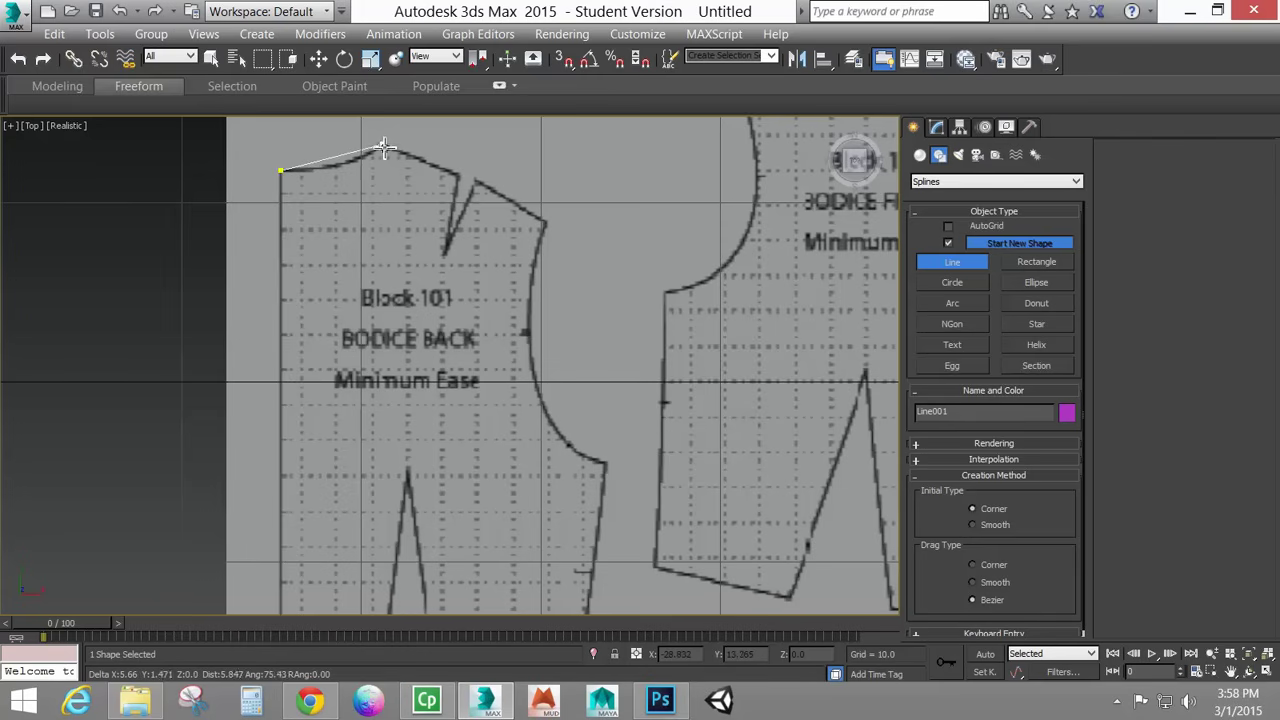
pyautogui.click(381, 148)
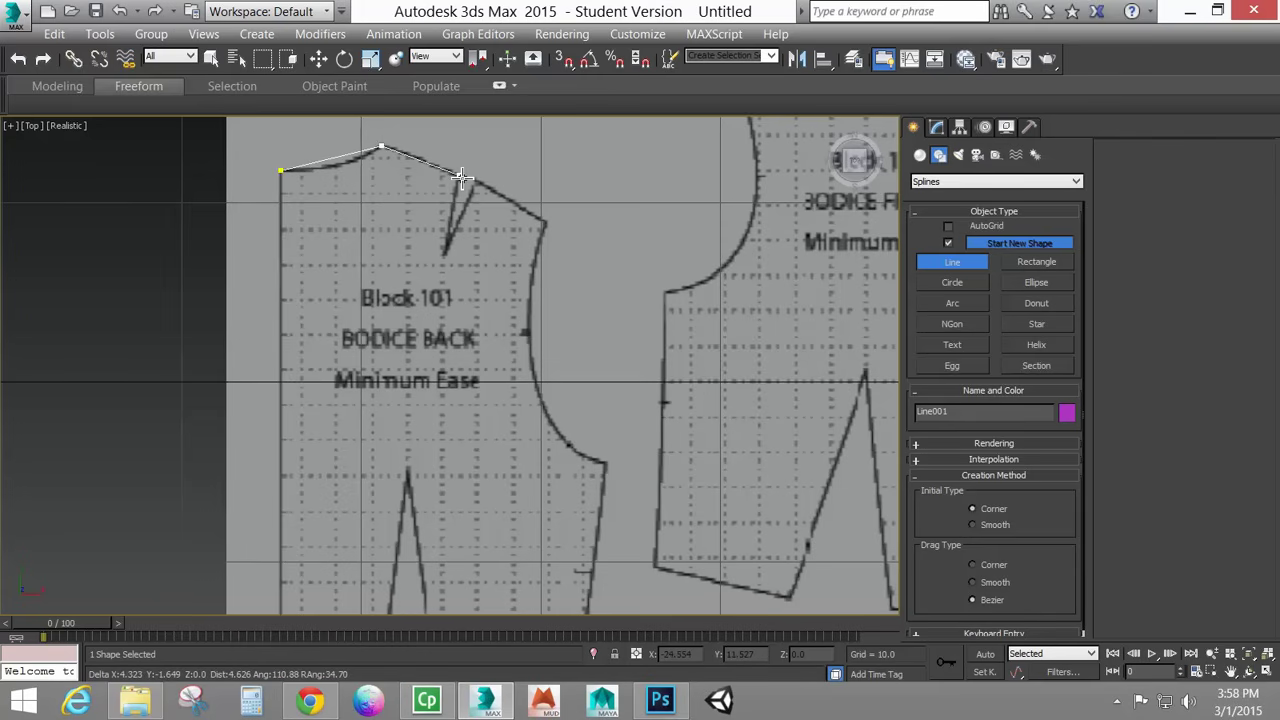
pyautogui.click(459, 177)
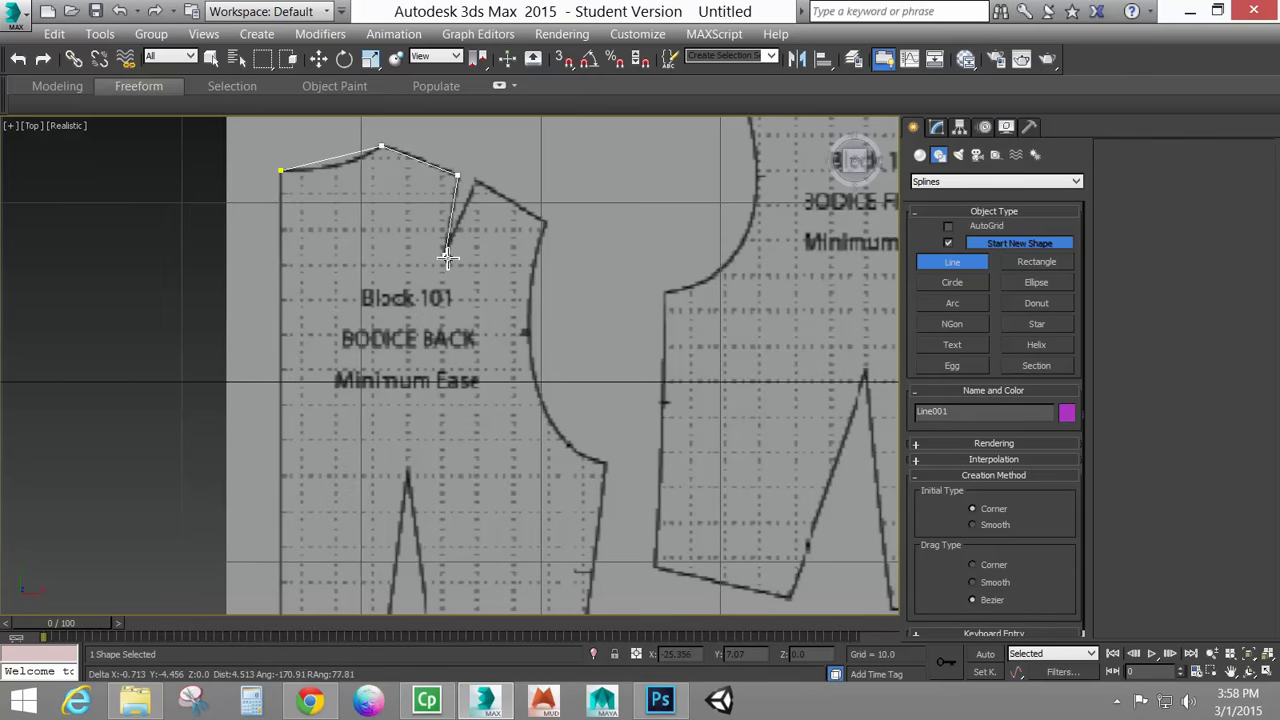
pyautogui.click(444, 253)
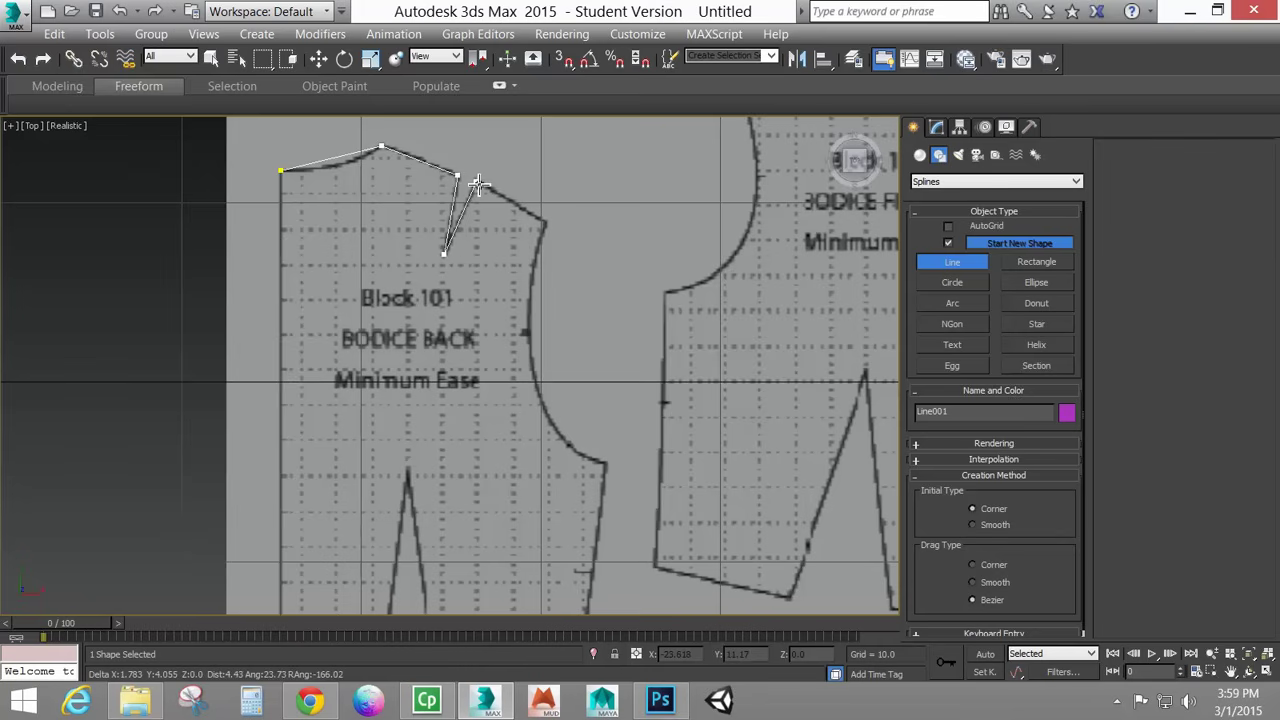
pyautogui.click(476, 182)
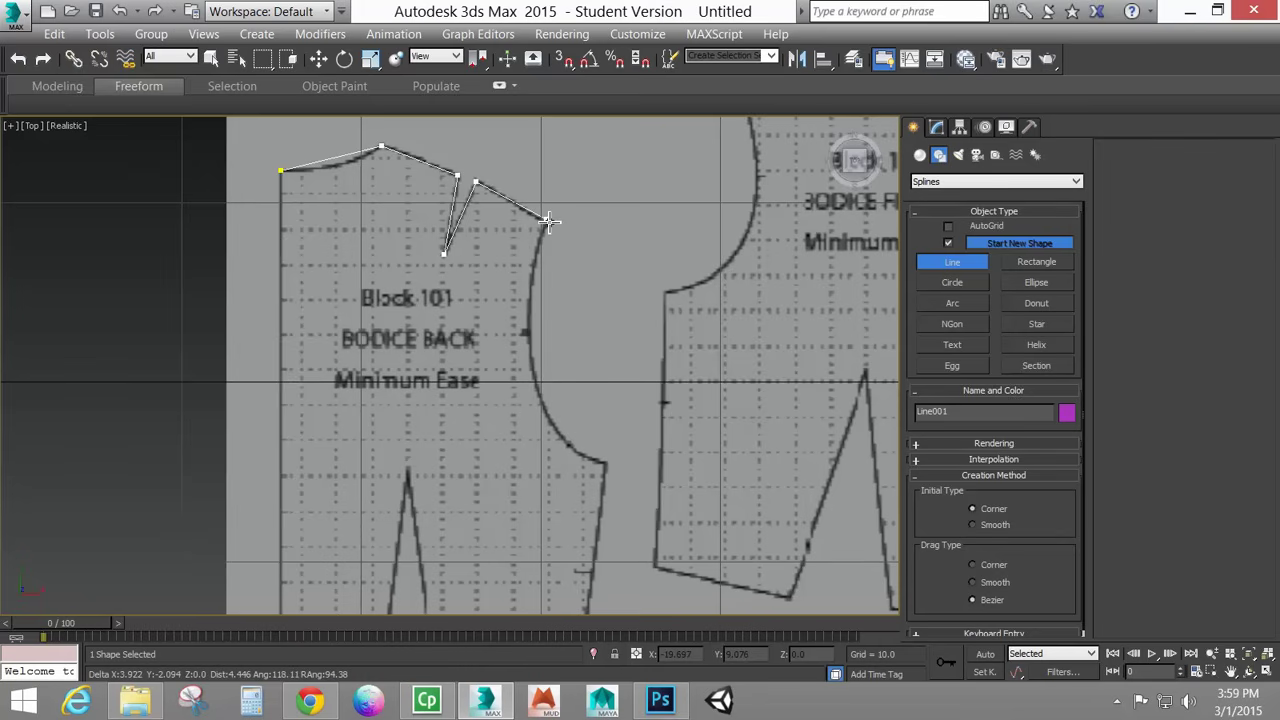
pyautogui.click(547, 221)
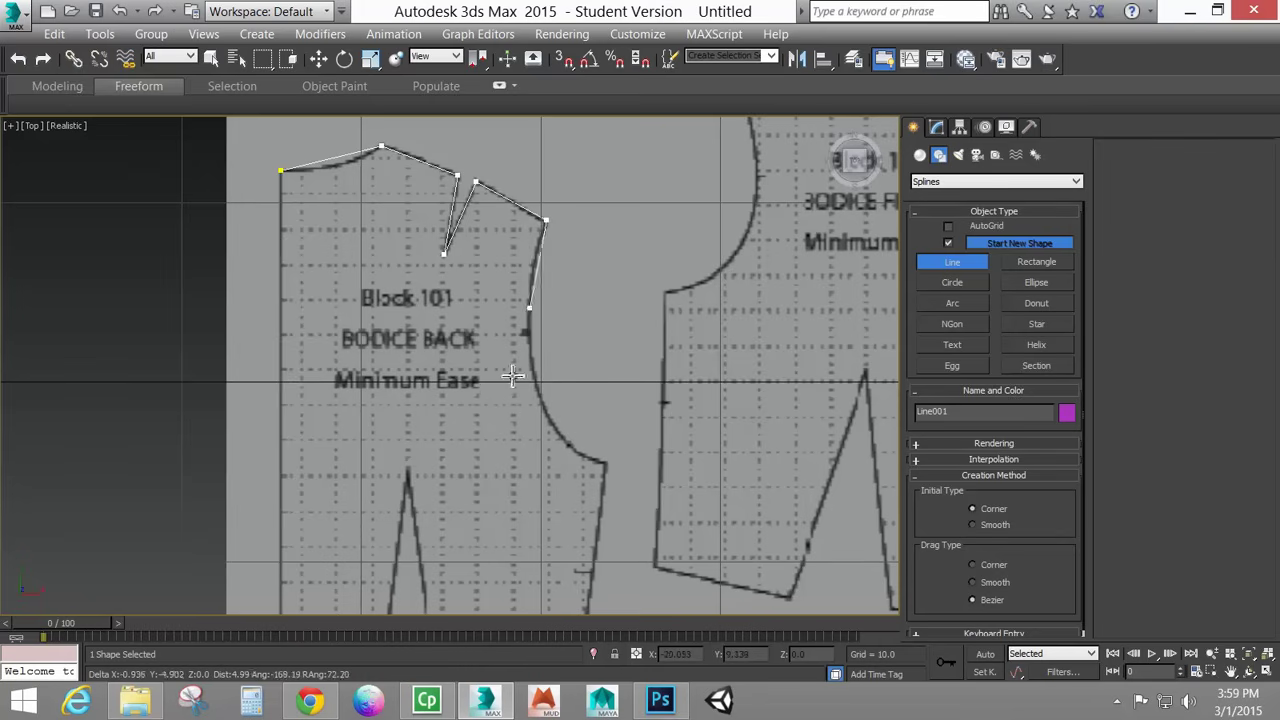
# Continue the Bodice Back line with a straight segment across the armhole to the underarm point, and down the side seam to the hem.
pyautogui.click(604, 462)
pyautogui.scroll(-2, 609, 535)
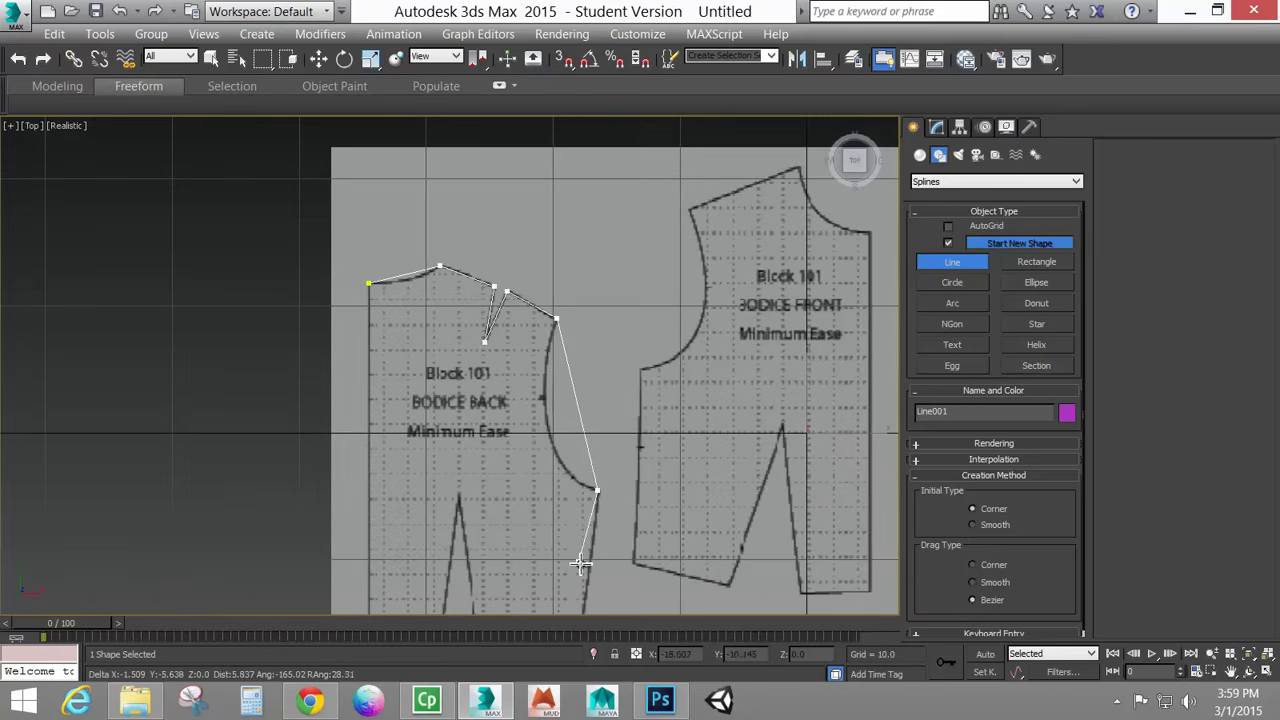
pyautogui.moveTo(579, 539); pyautogui.dragTo(485, 388, button='middle')
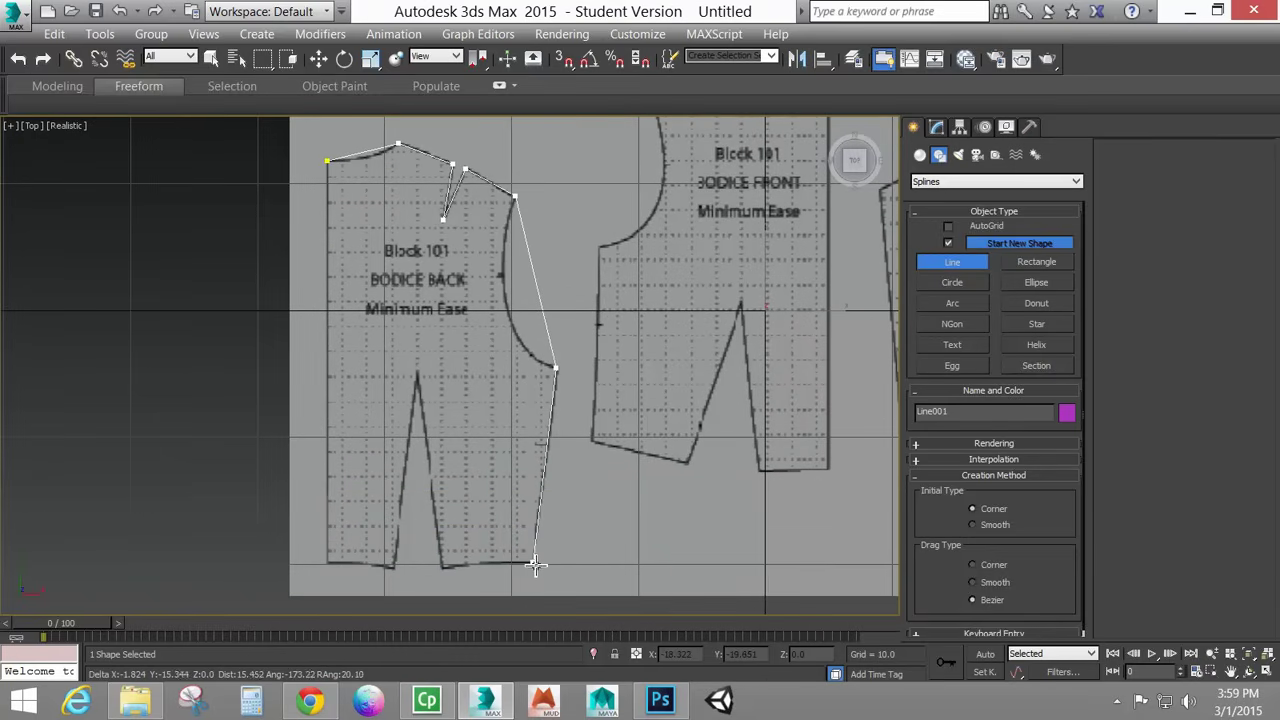
pyautogui.click(533, 563)
# Trace the Bodice Back's hem and waist dart, and close the spline up the center-back edge at its starting point.
pyautogui.click(443, 567)
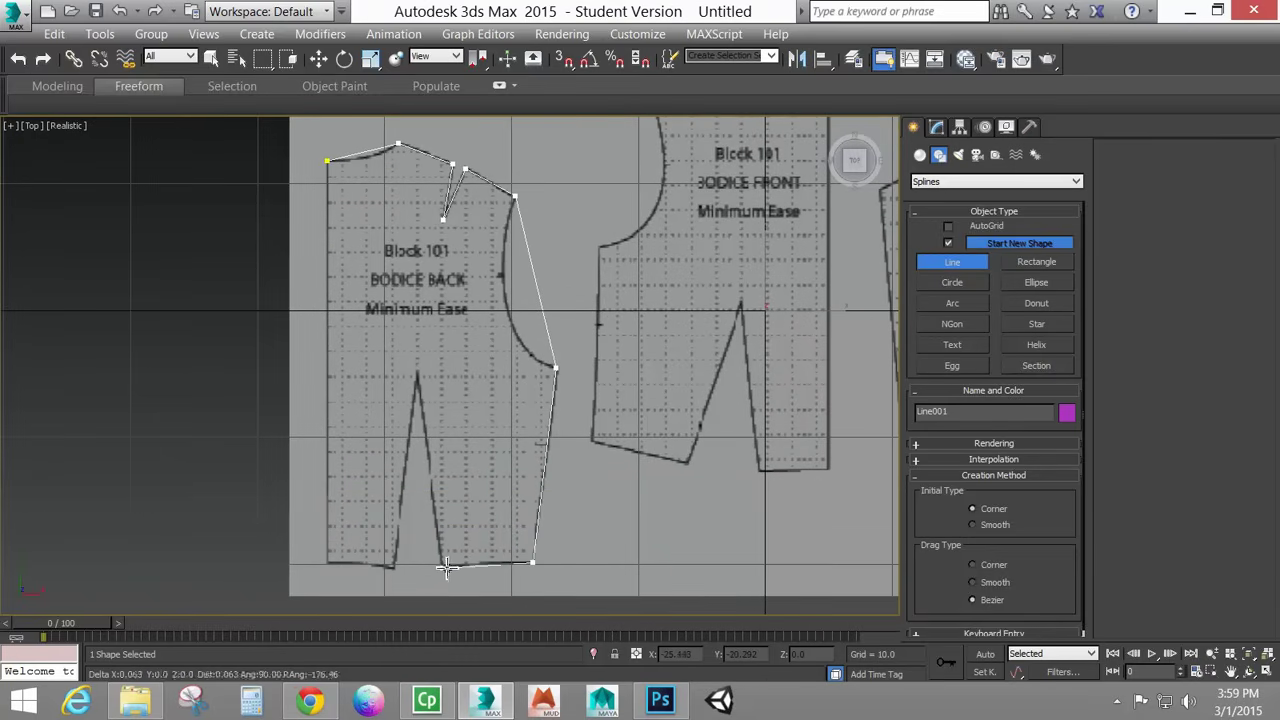
pyautogui.click(418, 372)
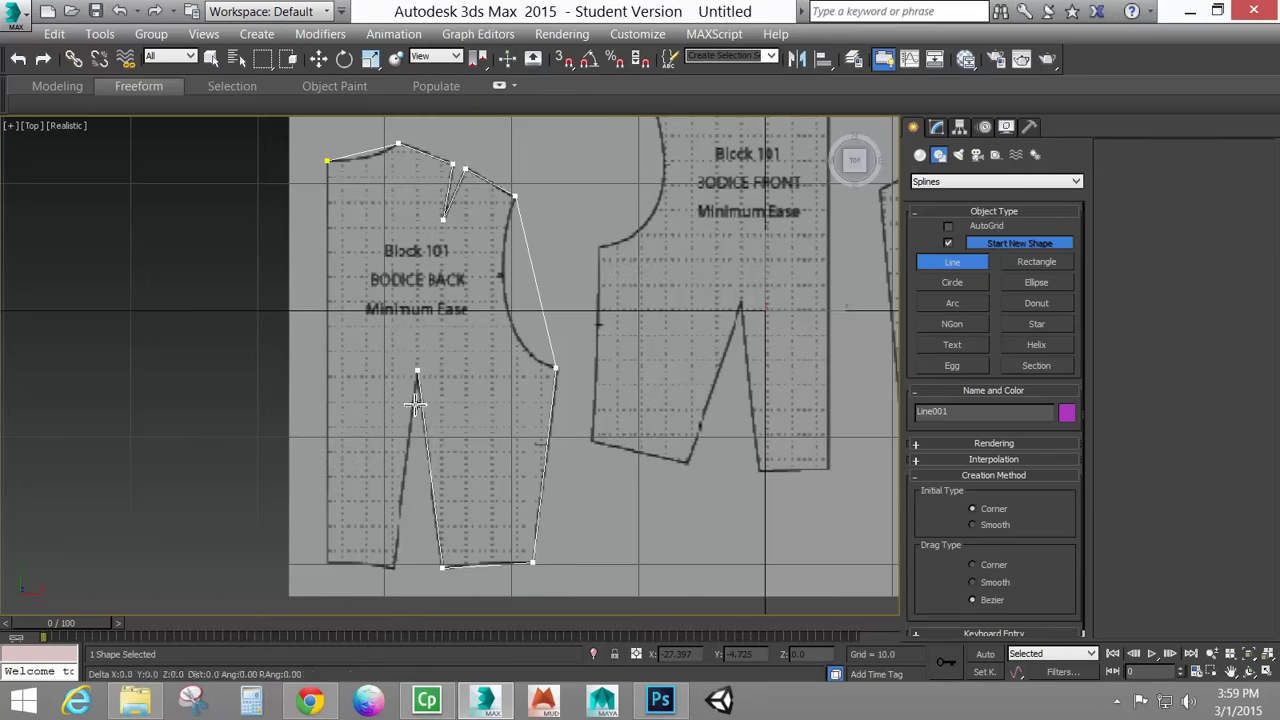
pyautogui.click(393, 567)
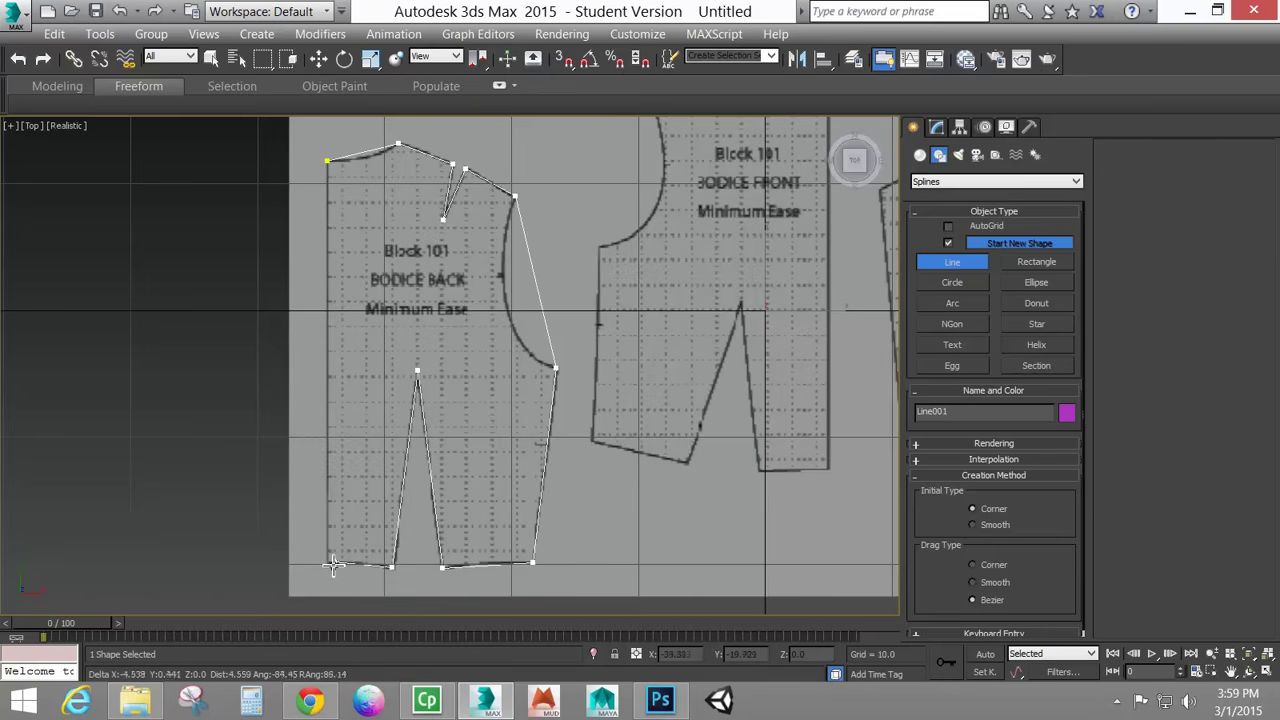
pyautogui.click(329, 563)
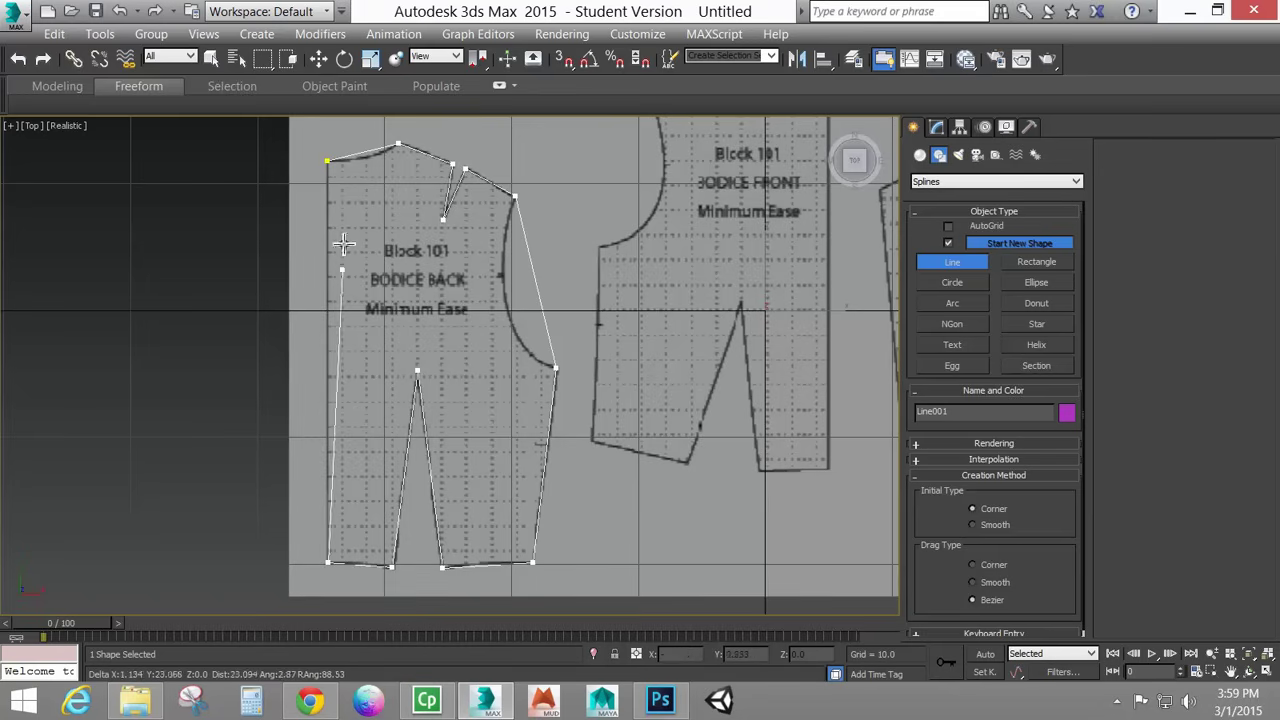
pyautogui.click(327, 161)
pyautogui.click(643, 421)
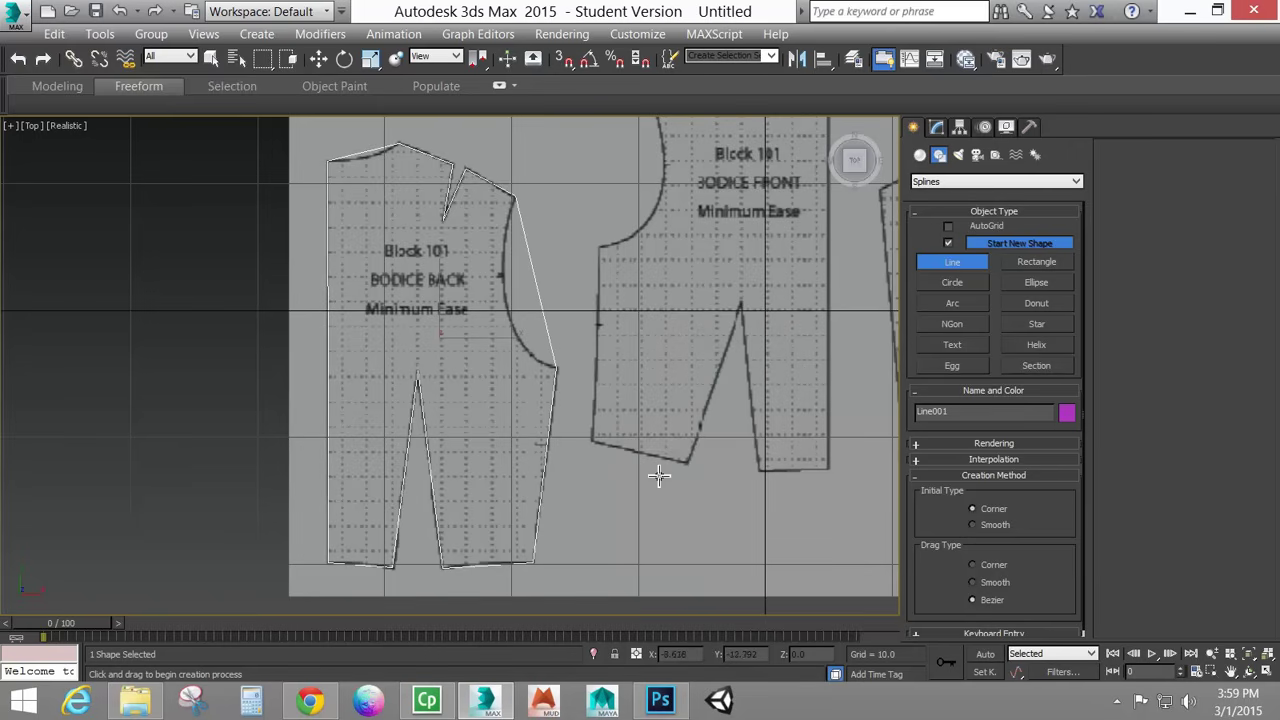
# Start a Line spline at the Bodice Front's outer shoulder tip and trace the shoulder, straight across the neckline, and down the center-front edge.
pyautogui.moveTo(716, 322); pyautogui.dragTo(588, 456, button='middle')
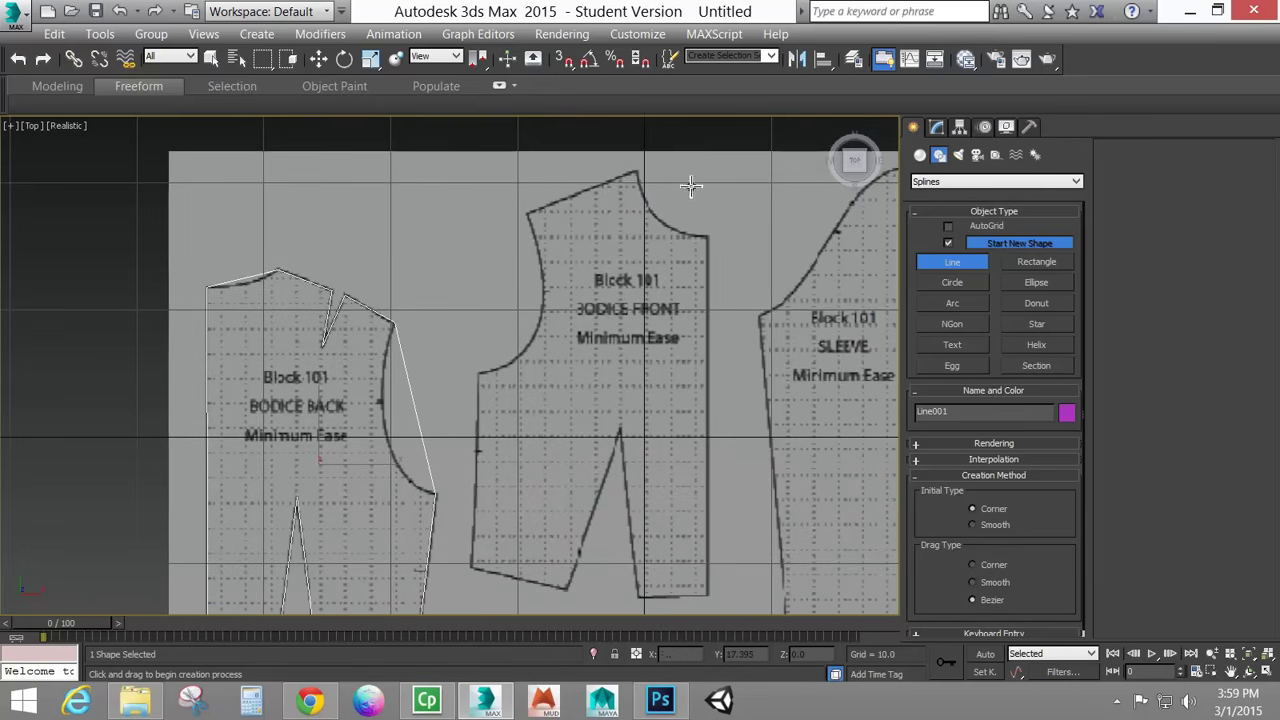
pyautogui.click(528, 214)
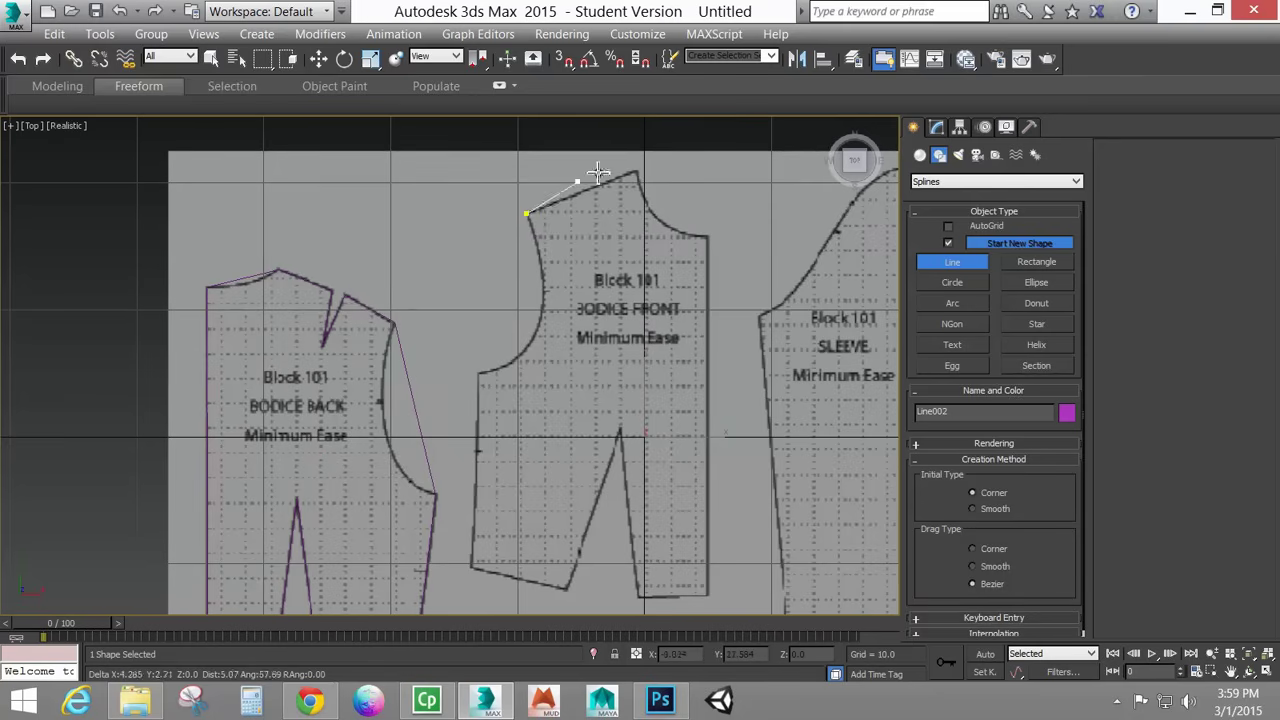
pyautogui.click(634, 172)
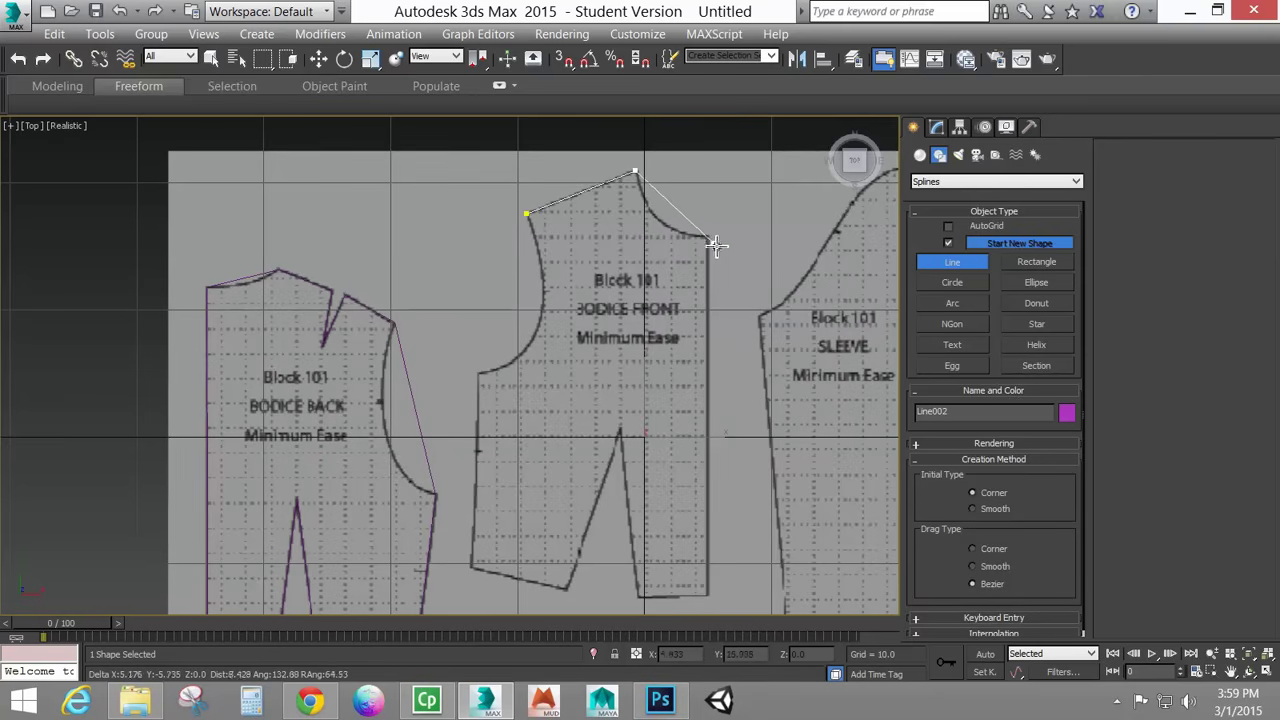
pyautogui.click(707, 236)
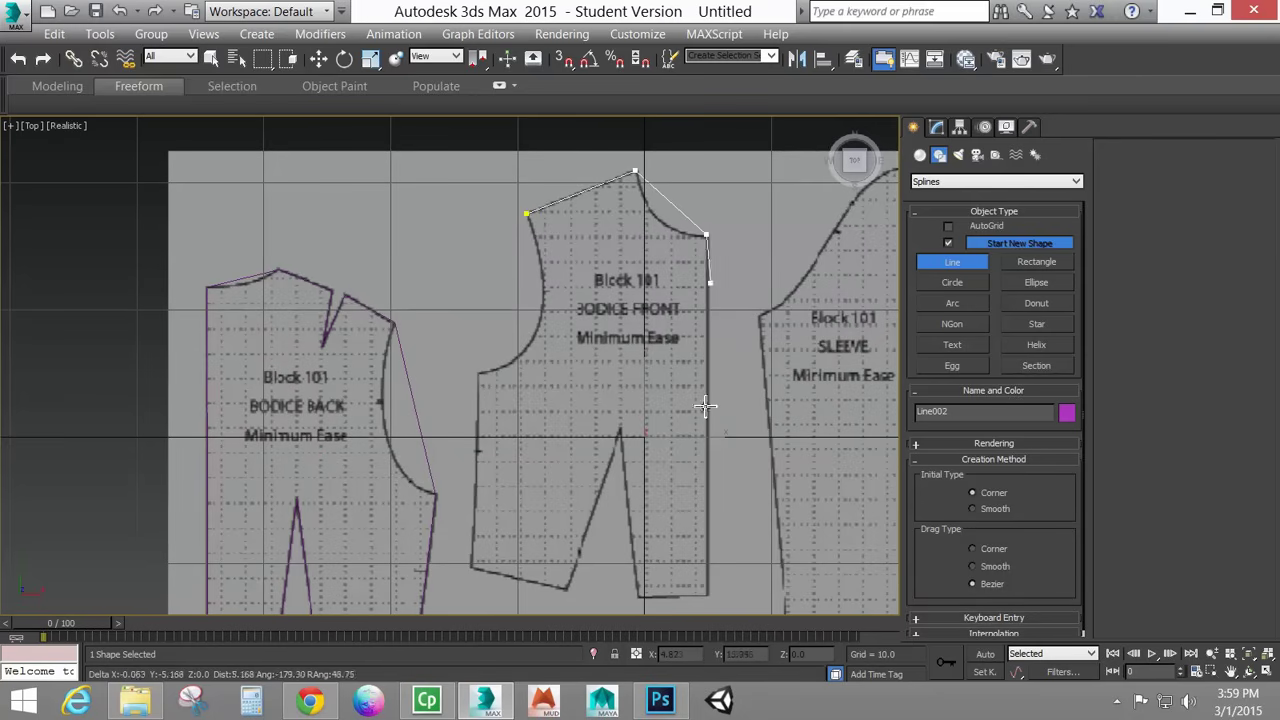
pyautogui.click(708, 595)
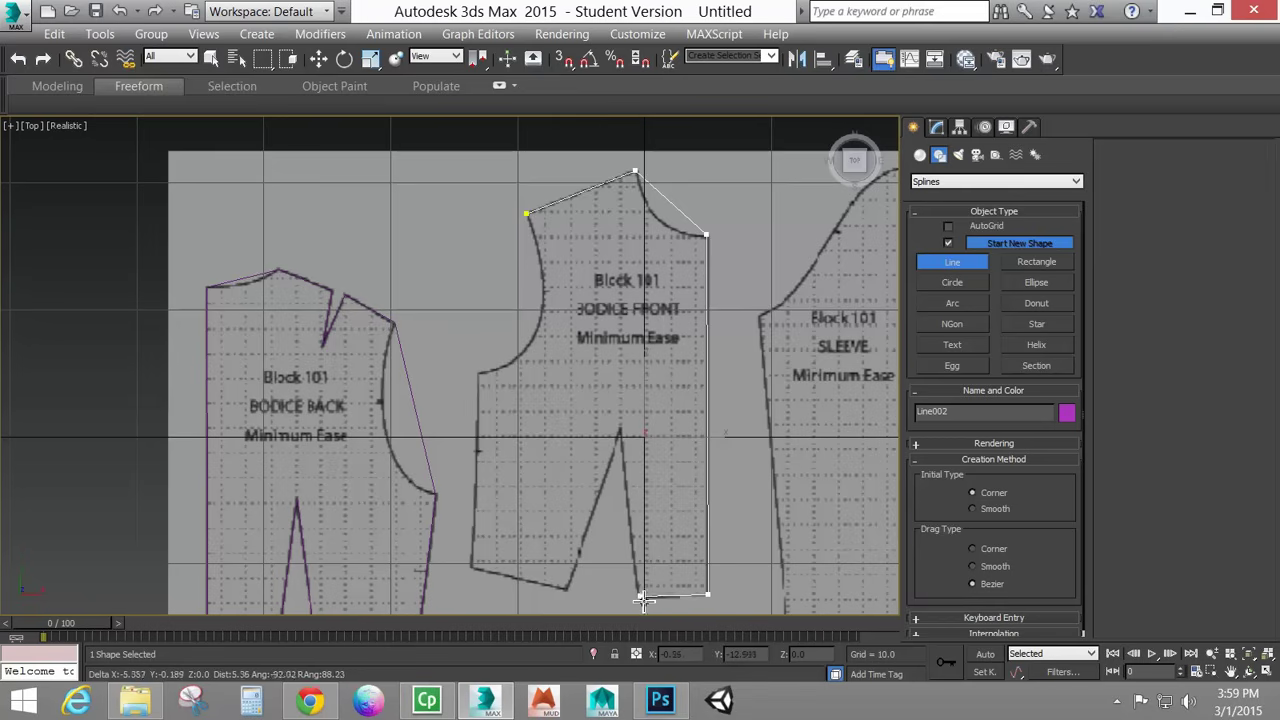
# Continue the Bodice Front line along the hem and around the waist dart to the lower side-seam corner.
pyautogui.click(639, 597)
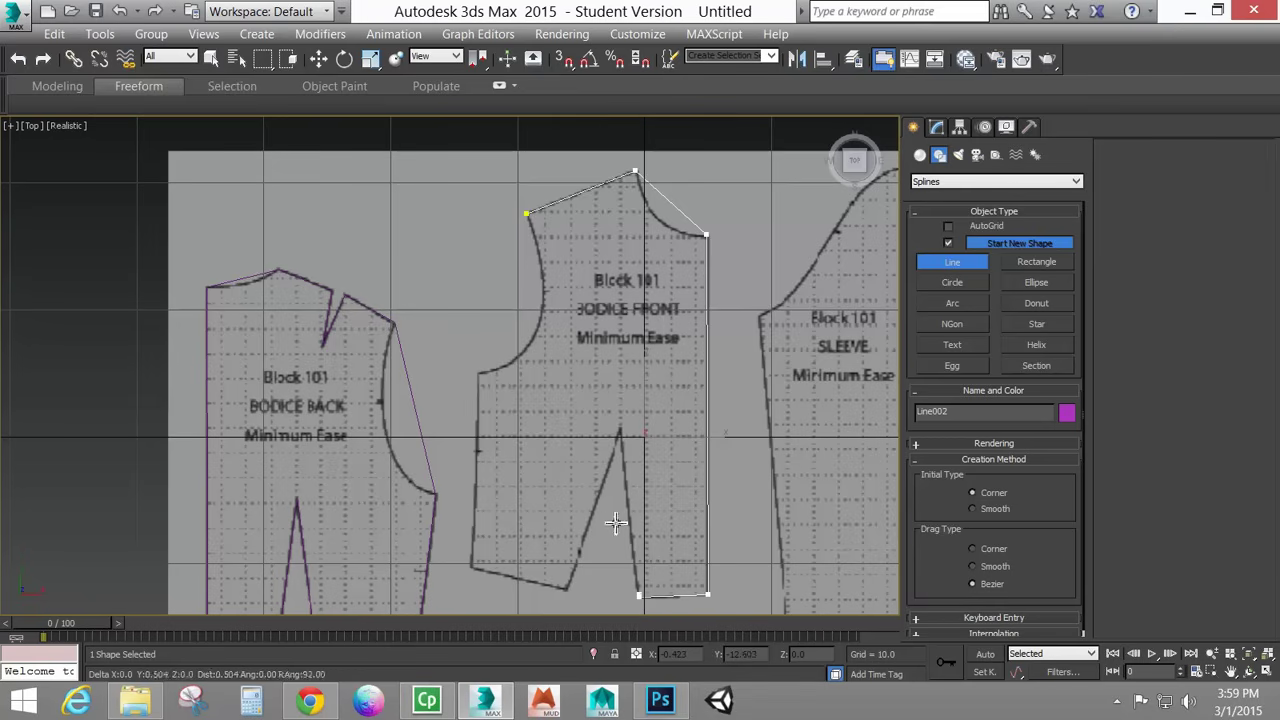
pyautogui.click(618, 430)
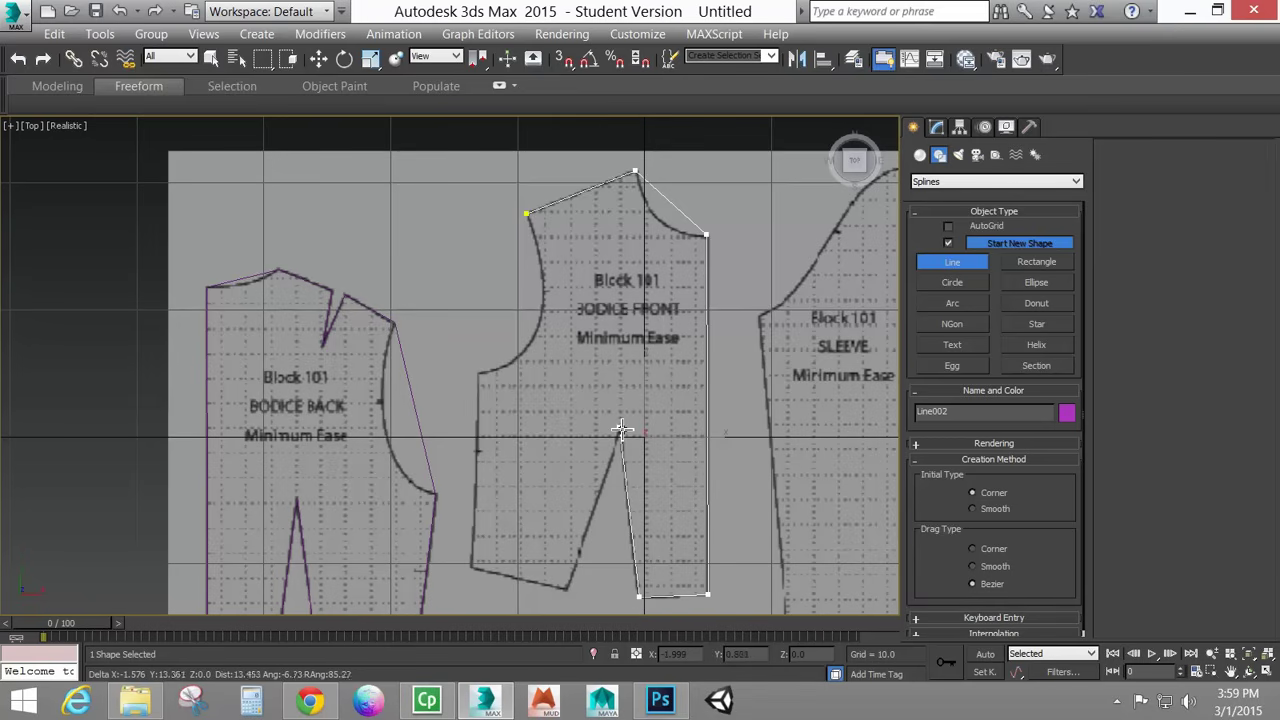
pyautogui.click(565, 590)
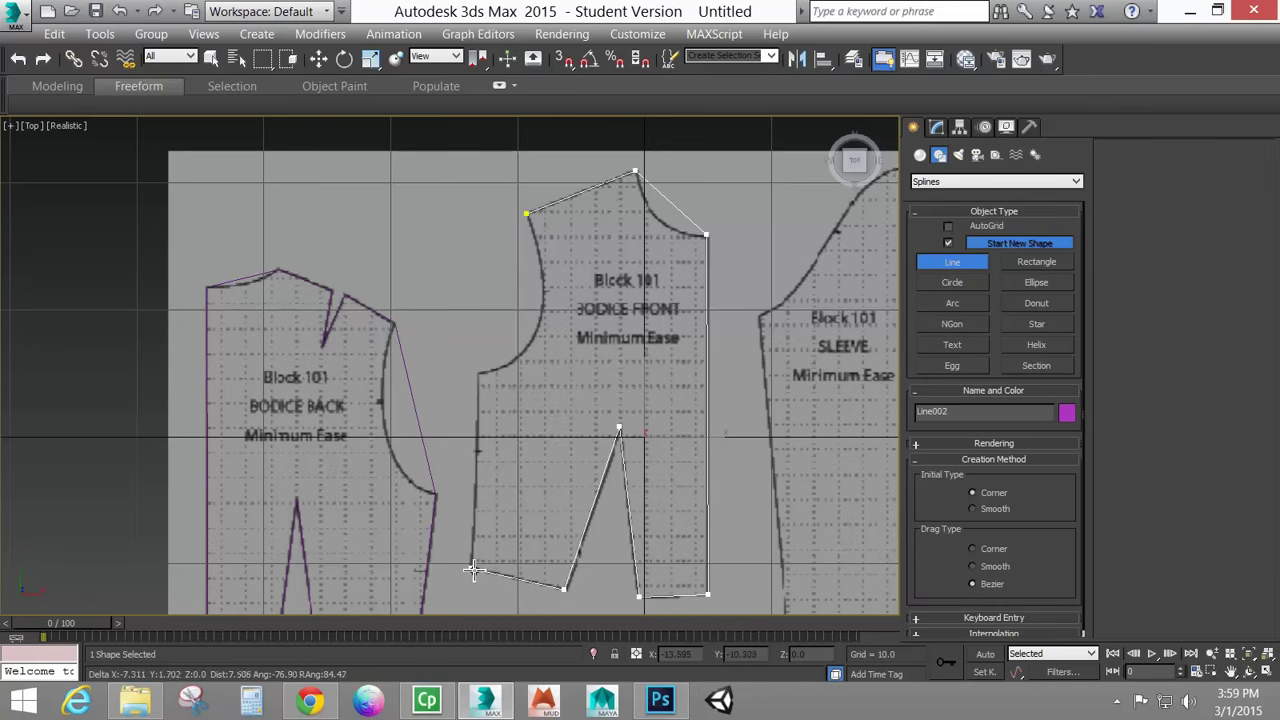
pyautogui.click(472, 567)
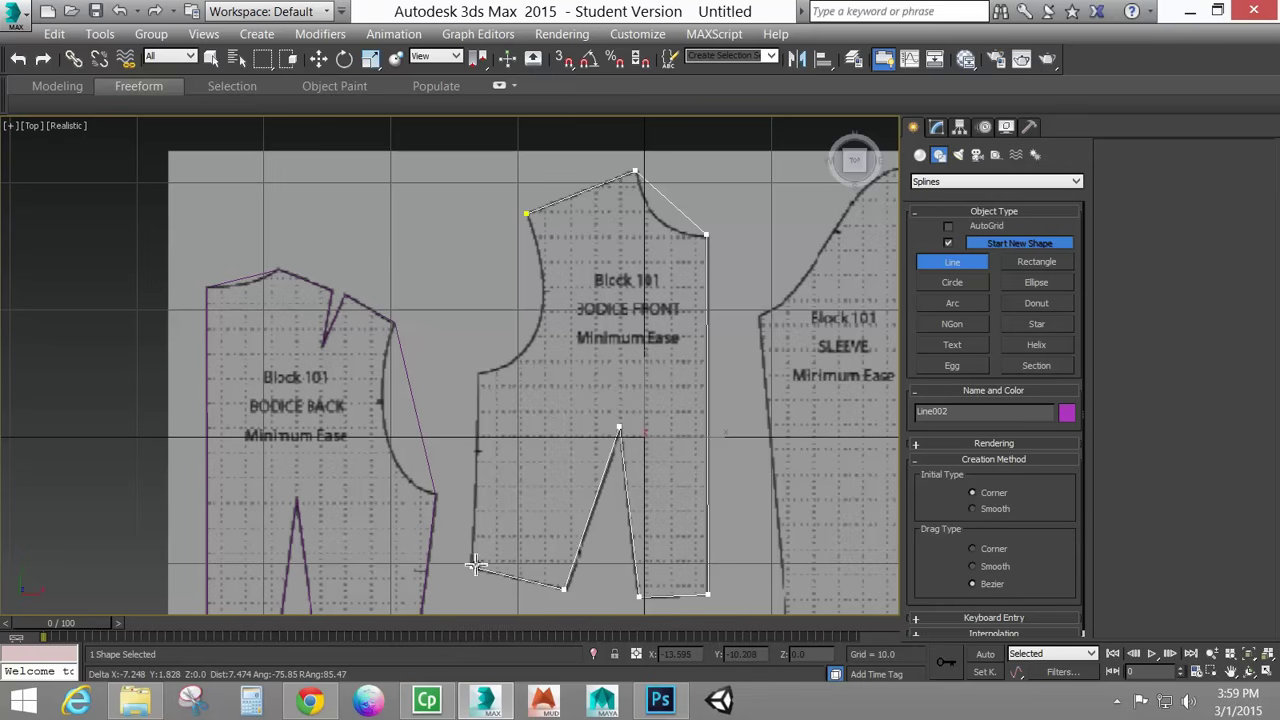
# Continue the Bodice Front line up the side seam to the underarm and close it straight across the armhole at the shoulder tip.
pyautogui.click(481, 374)
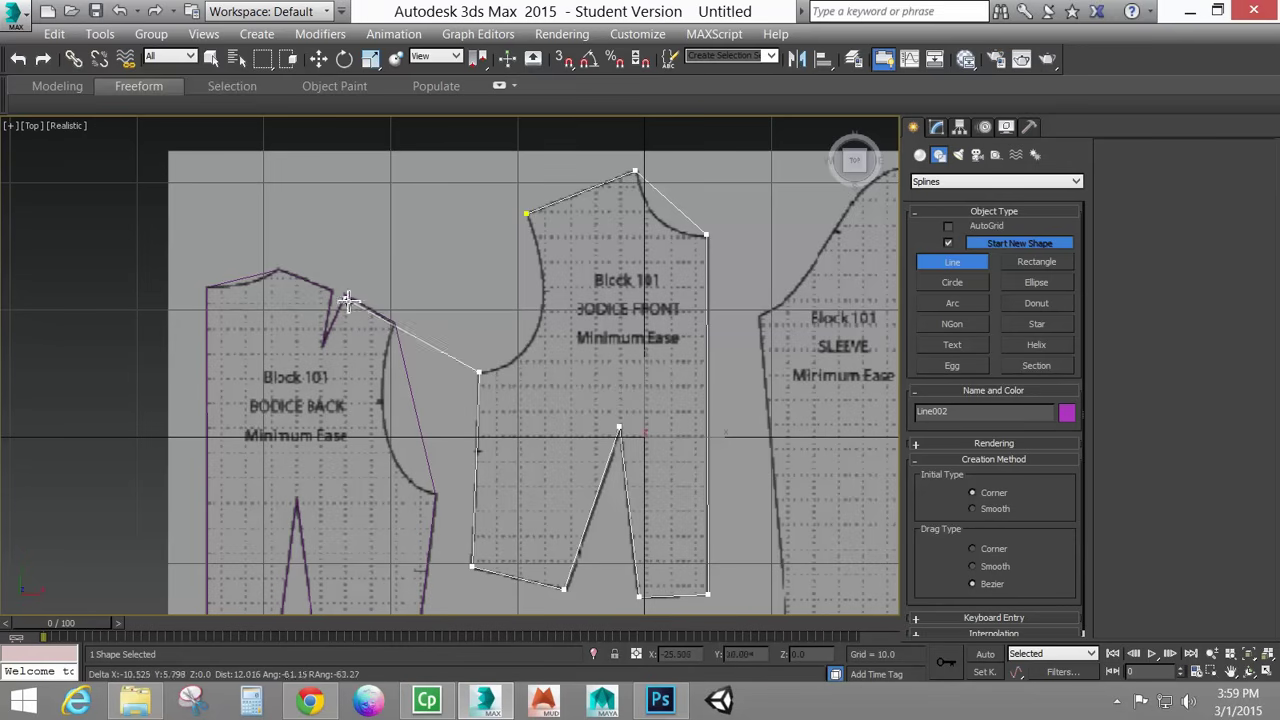
pyautogui.click(367, 323)
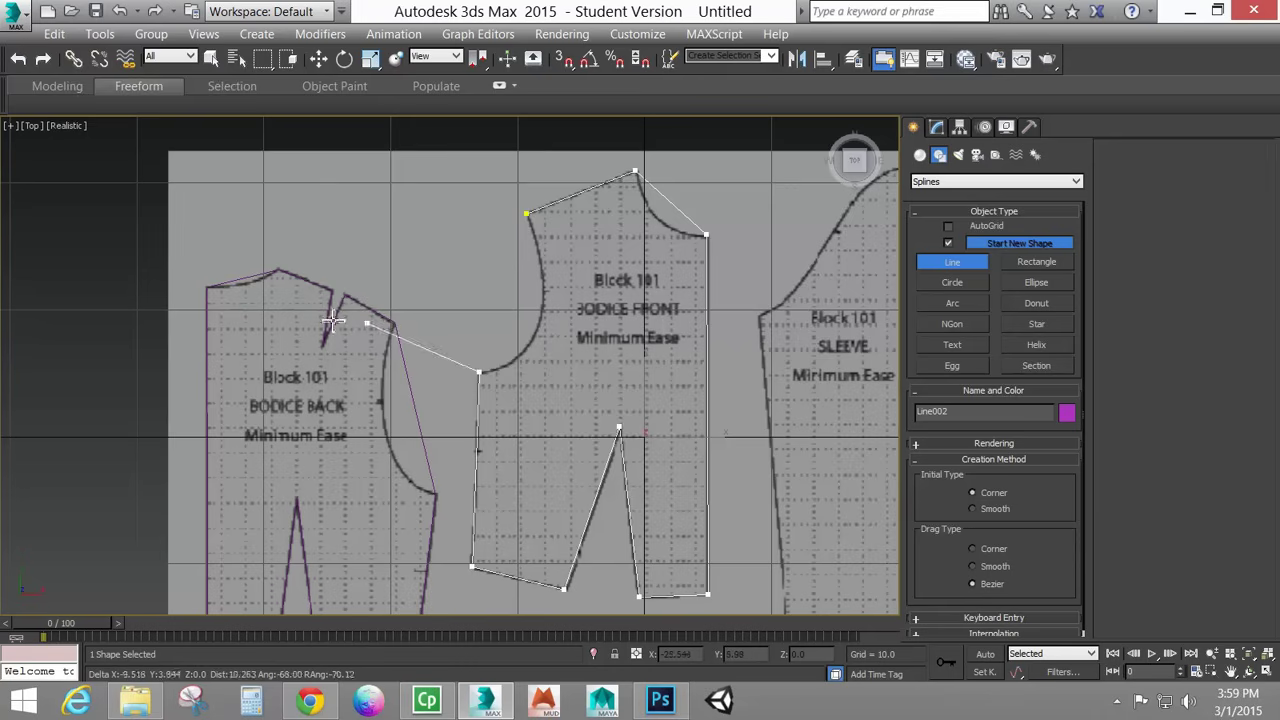
pyautogui.press('BackSpace')
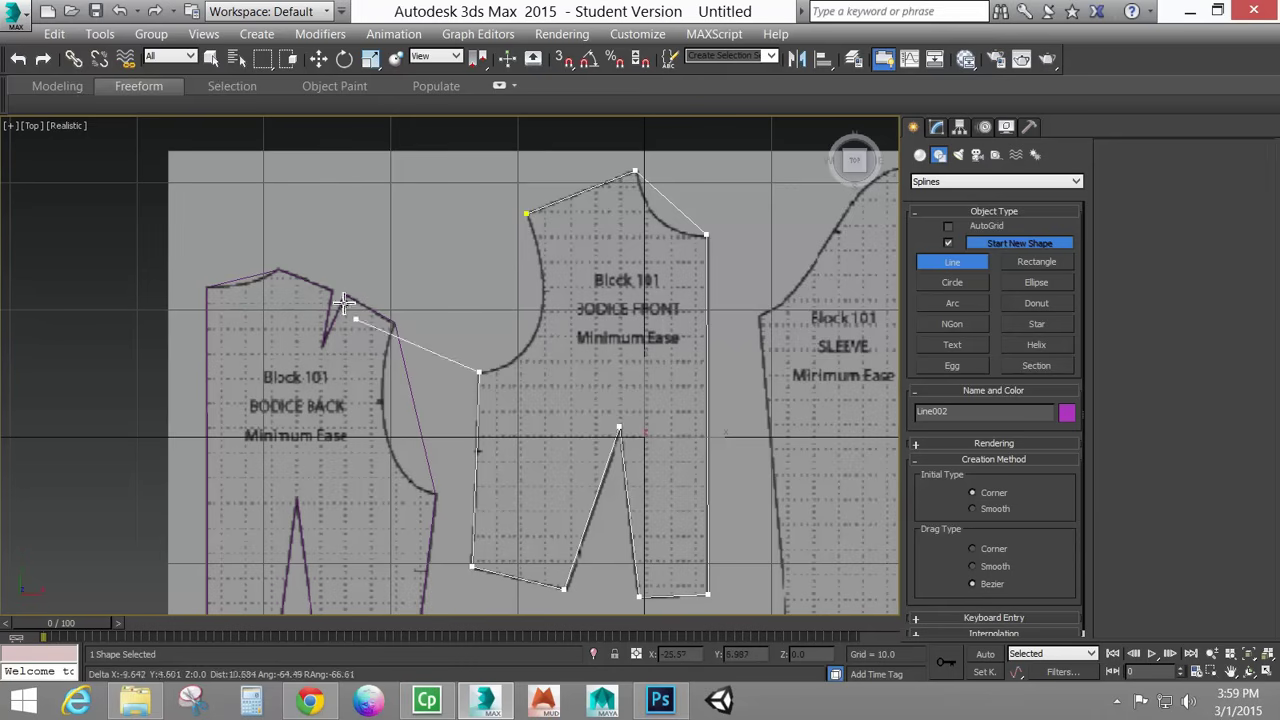
pyautogui.click(530, 215)
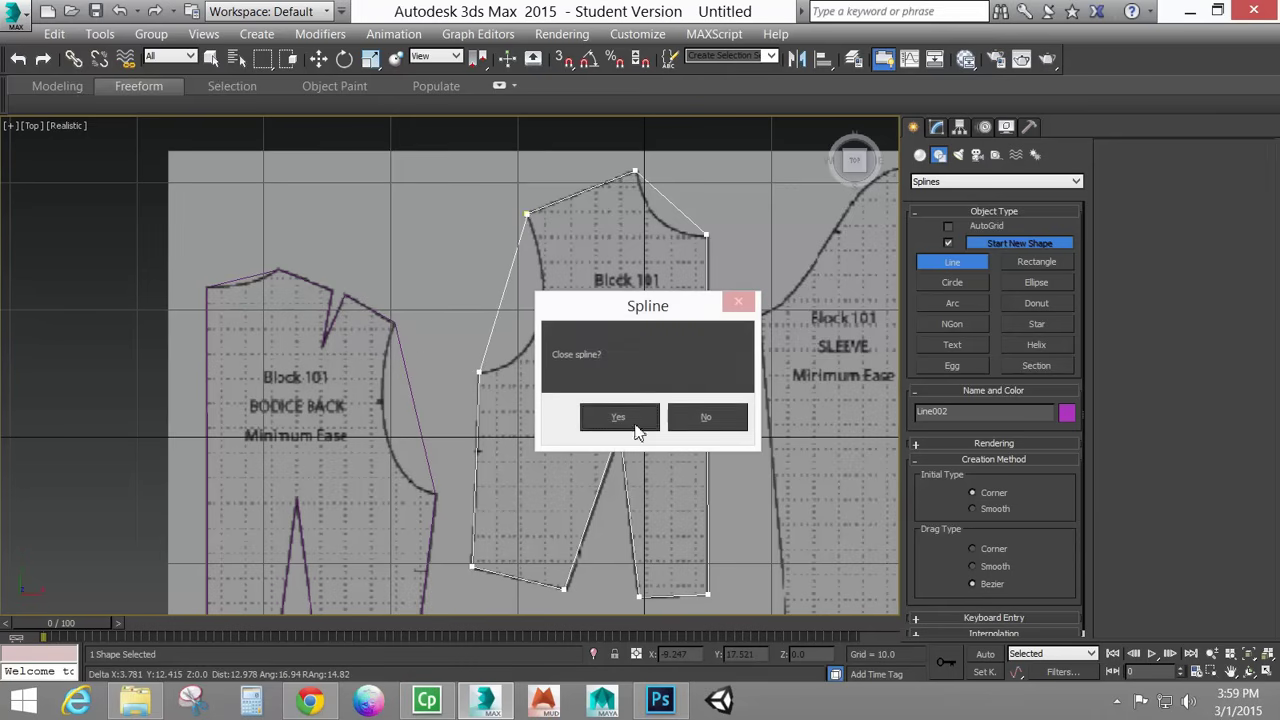
pyautogui.click(620, 423)
# Trace the labelled half of the Sleeve with a closed Line spline of straight segments from cap top to underarm, cuff and fold line.
pyautogui.moveTo(710, 385); pyautogui.dragTo(568, 374, button='middle')
pyautogui.scroll(-2, 568, 374)
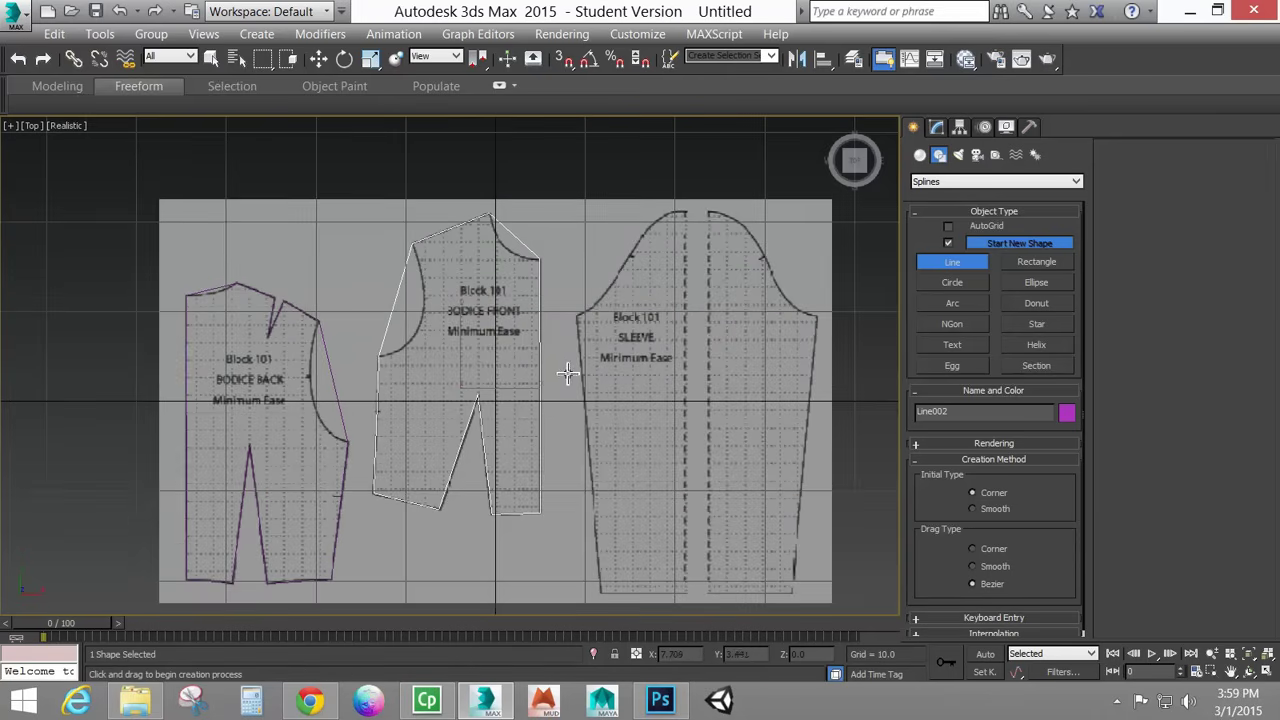
pyautogui.click(686, 213)
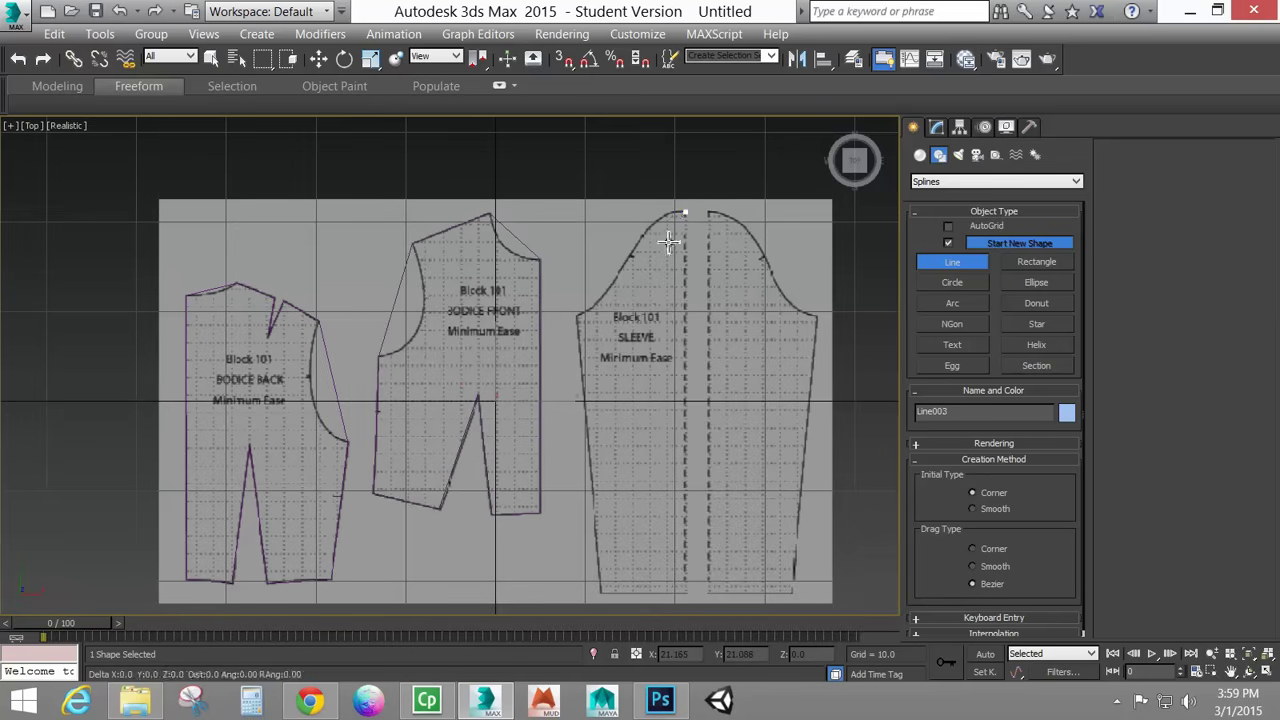
pyautogui.click(577, 316)
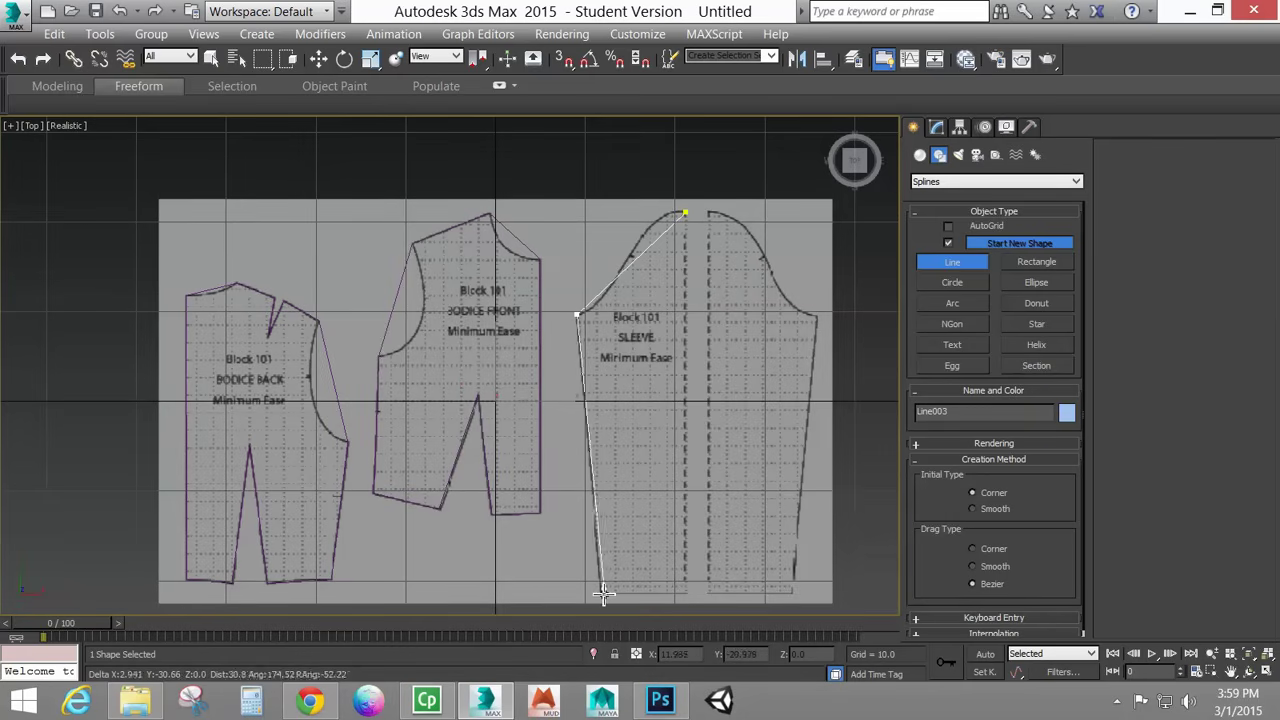
pyautogui.click(603, 591)
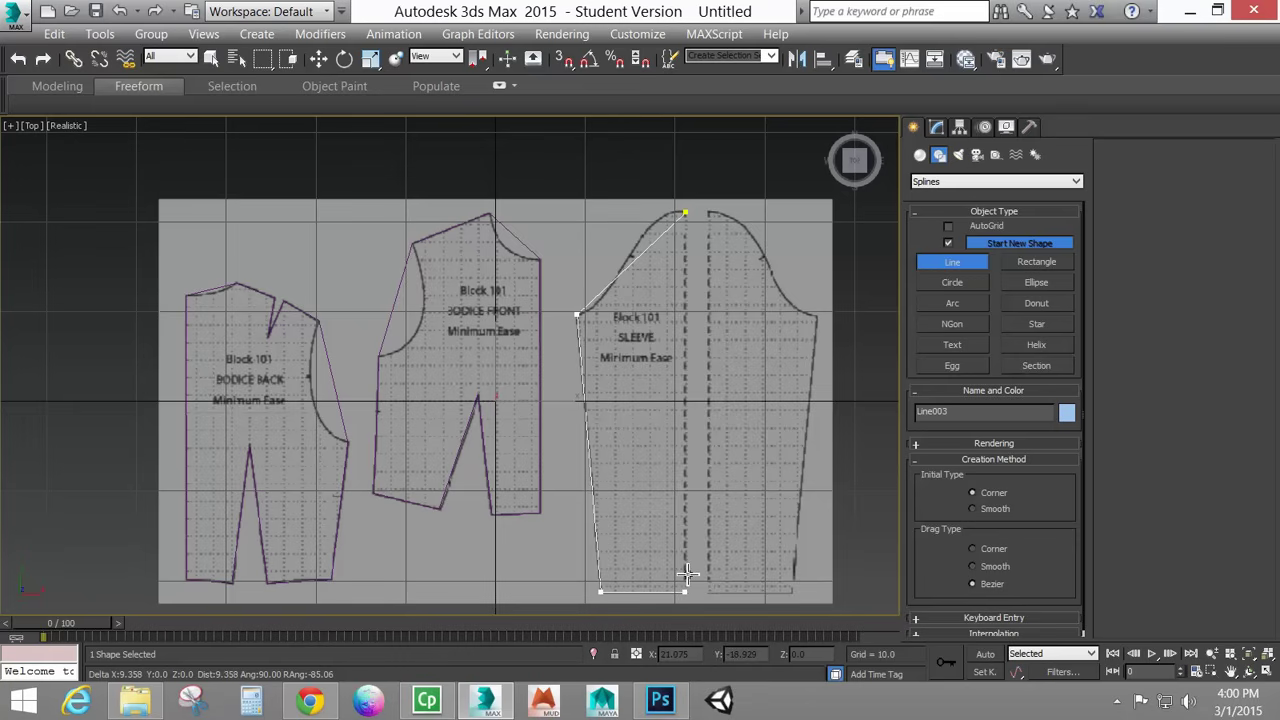
pyautogui.click(686, 590)
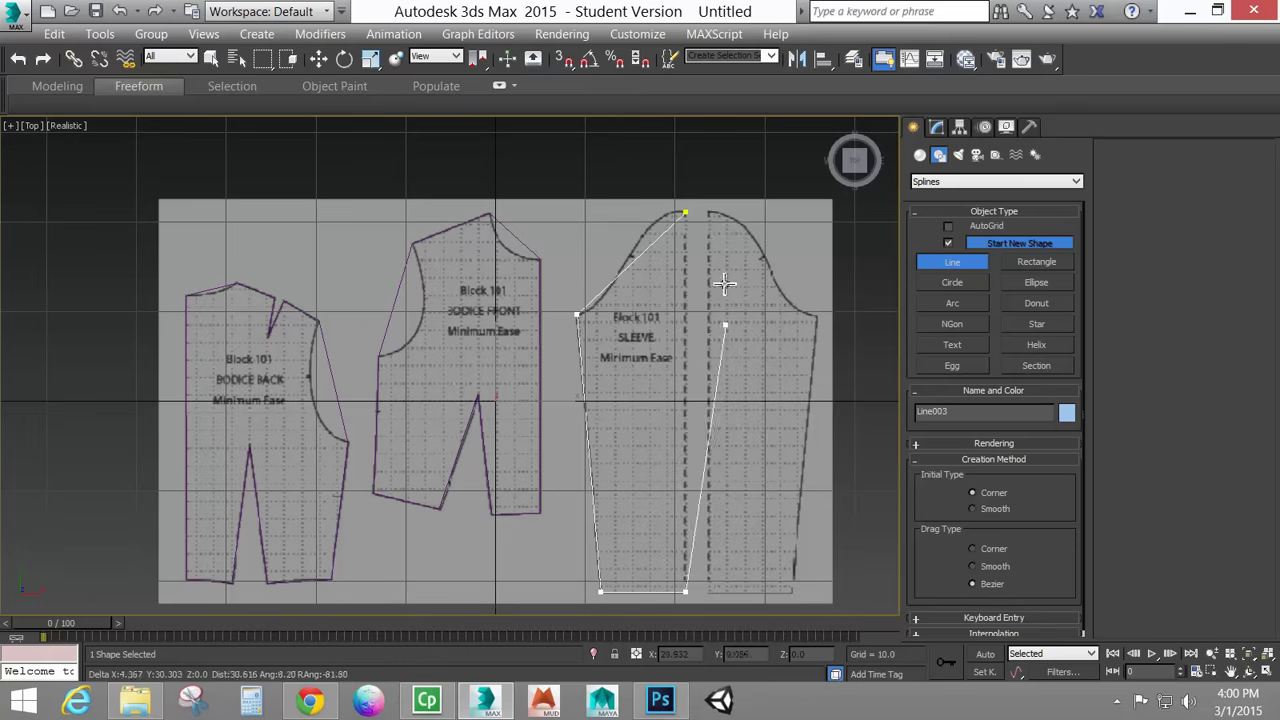
pyautogui.click(685, 213)
pyautogui.click(638, 425)
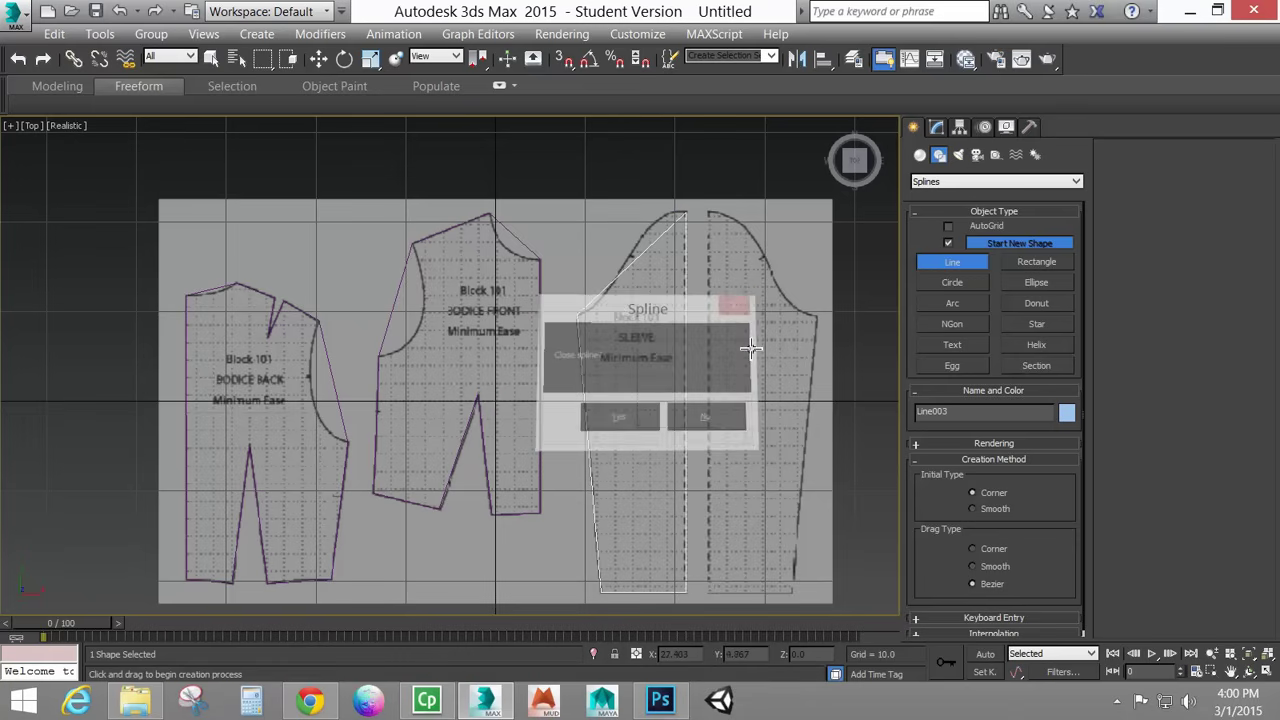
# Attach the Bodice Front and Bodice Back splines to the sleeve spline as one editable shape.
pyautogui.click(936, 127)
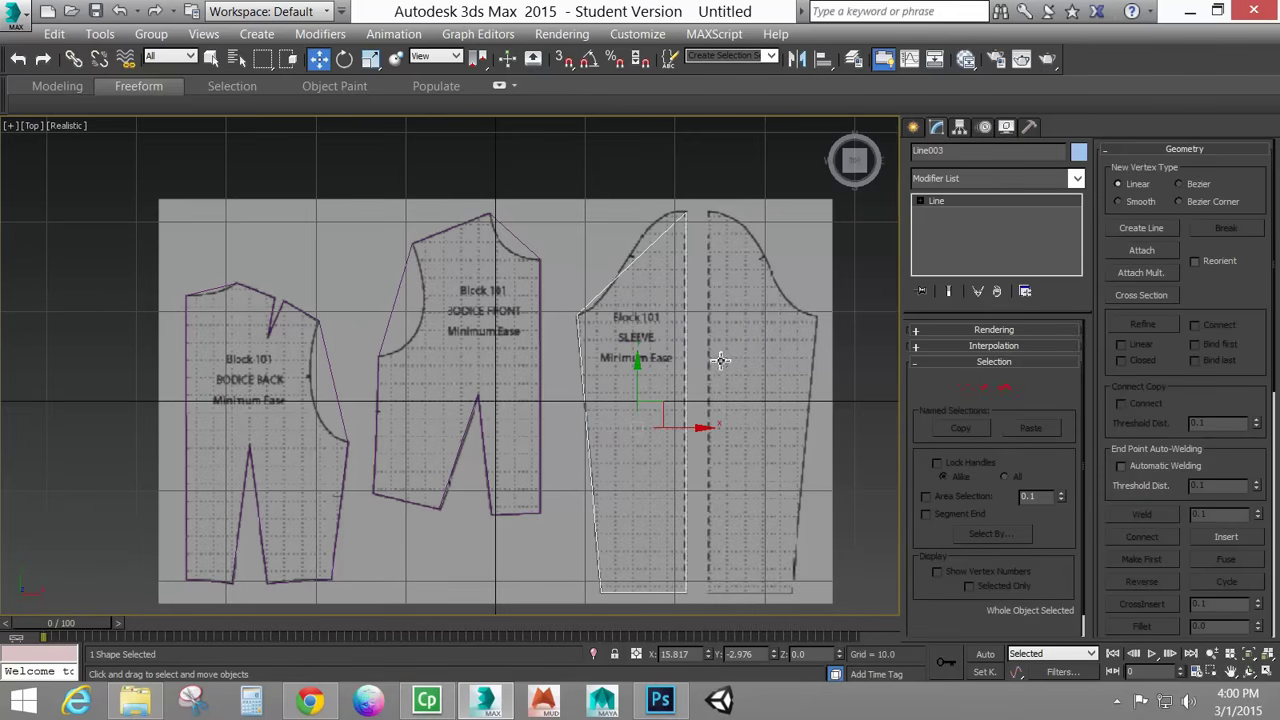
pyautogui.click(1150, 252)
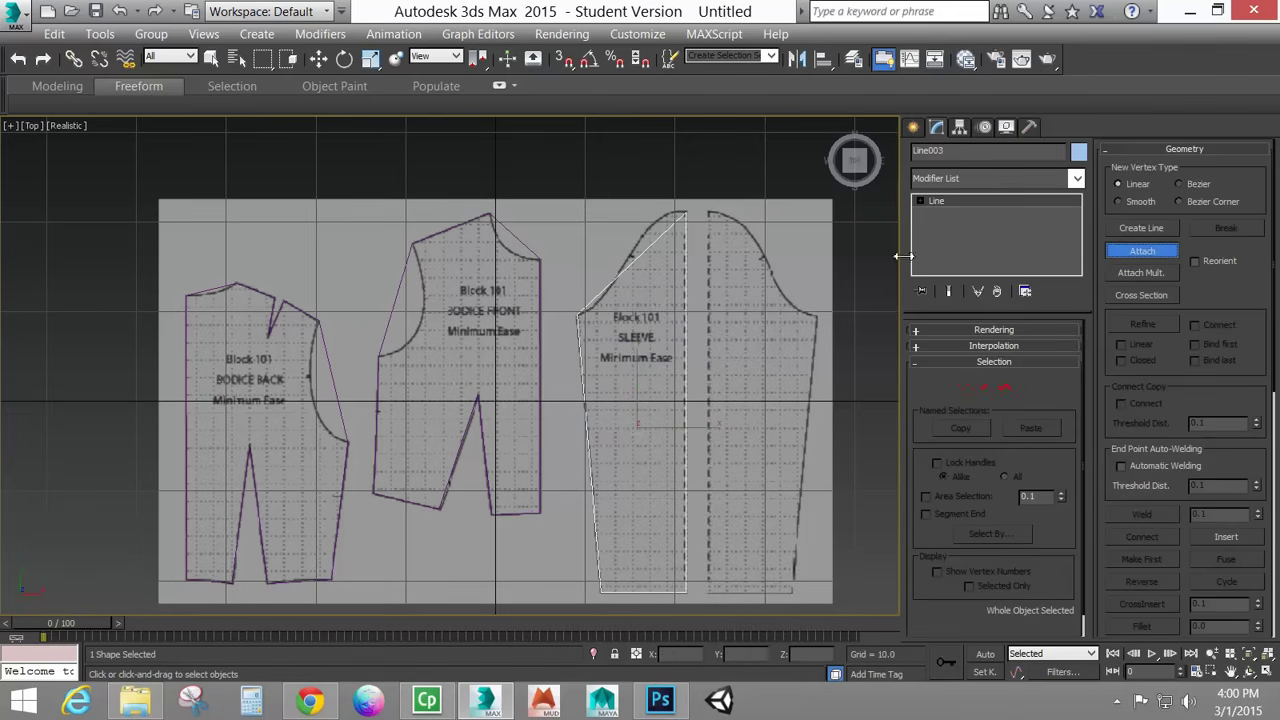
pyautogui.click(527, 246)
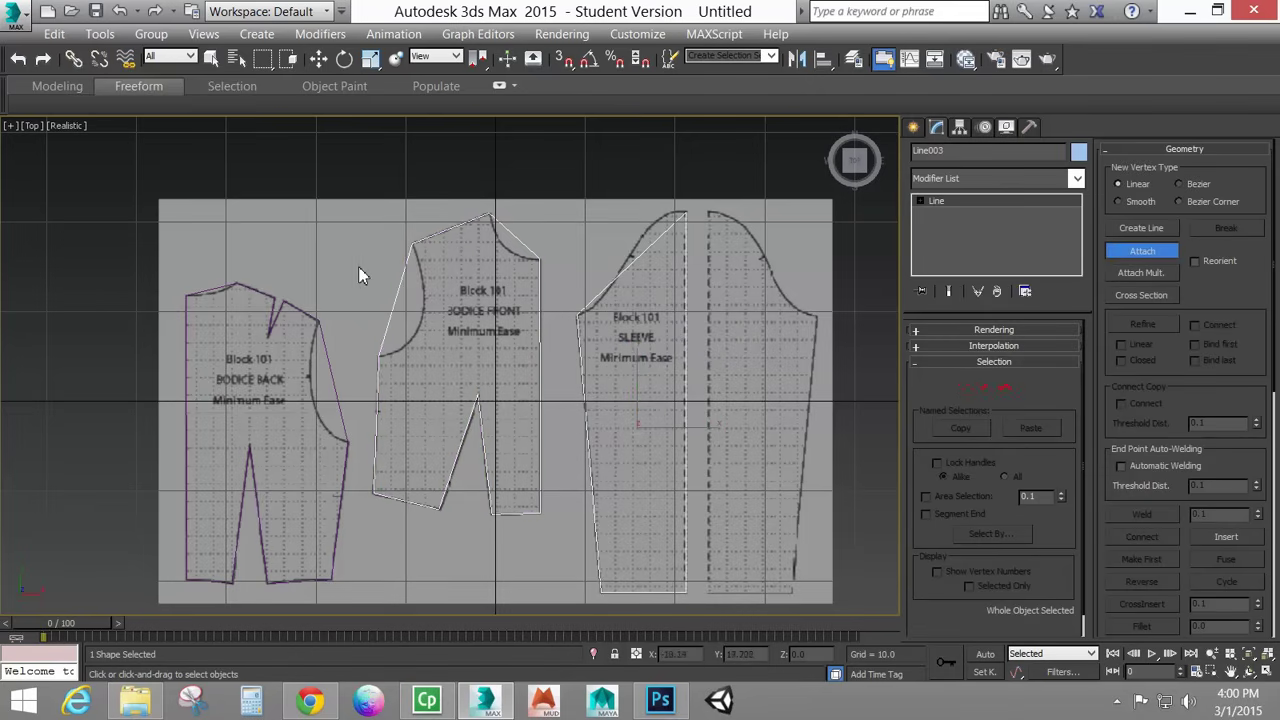
pyautogui.click(316, 318)
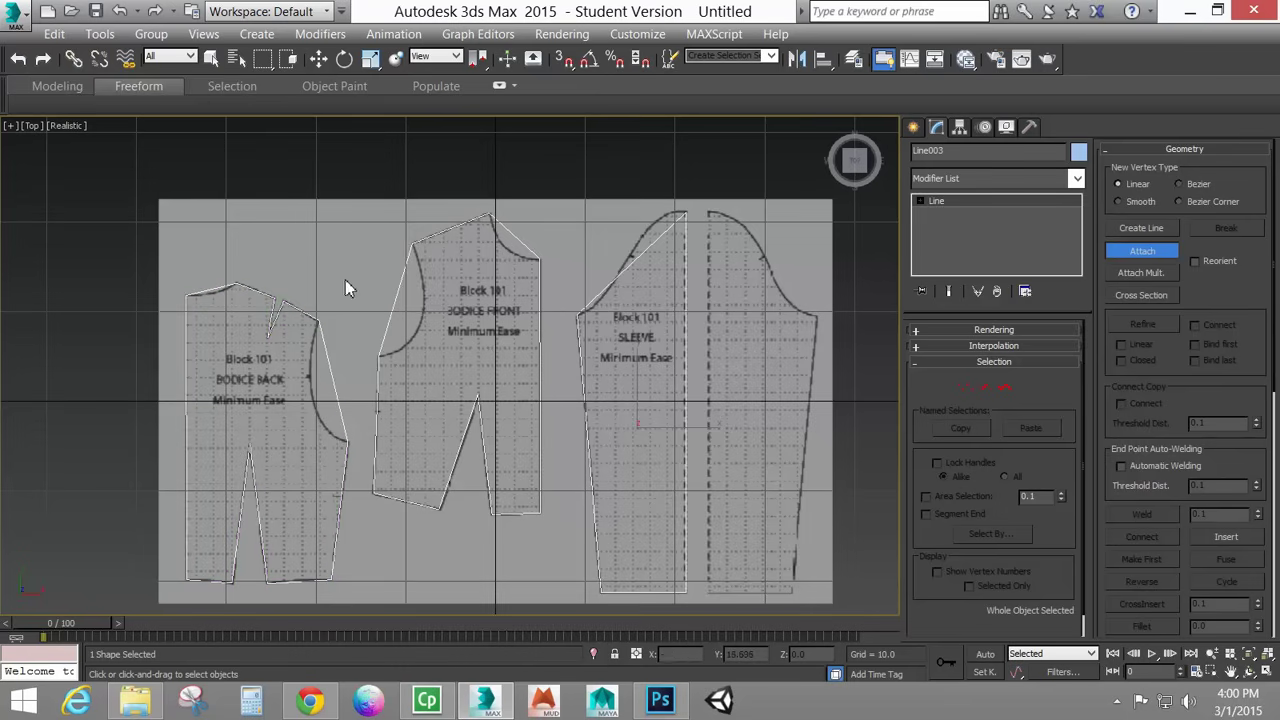
# Select all vertices of the combined pattern shape and convert them to Bezier Corner.
pyautogui.click(965, 389)
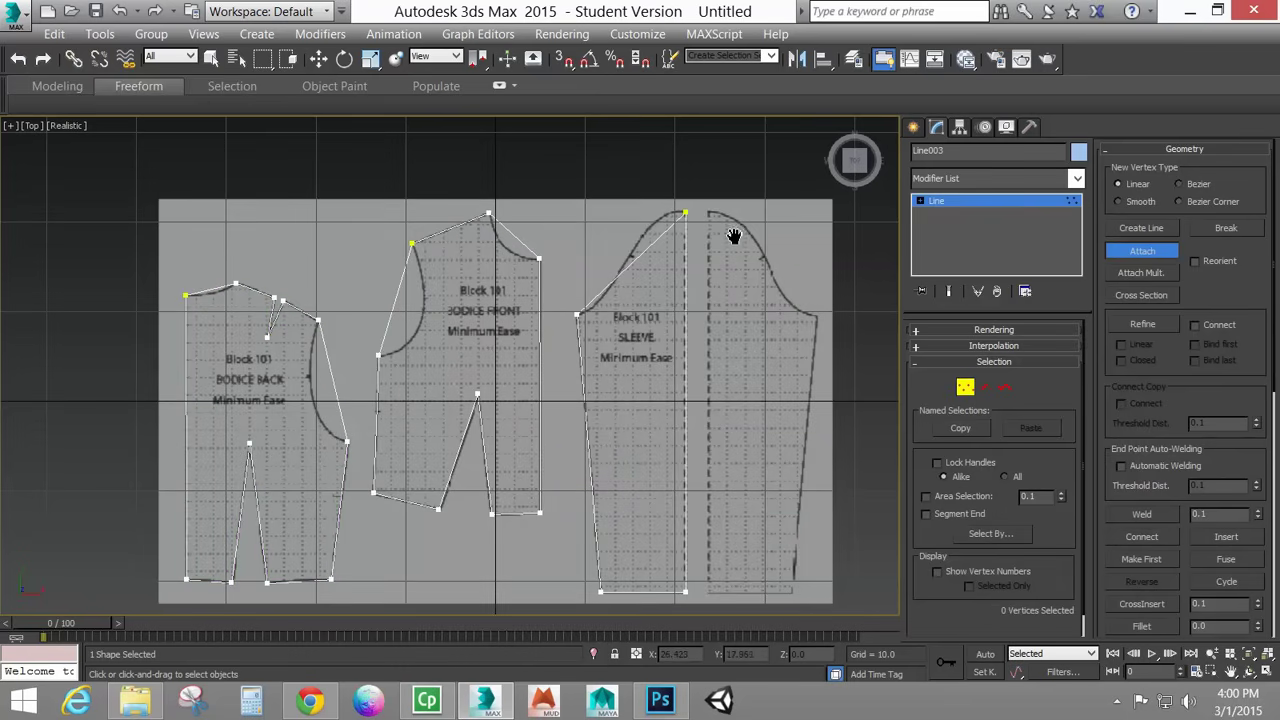
pyautogui.scroll(-3, 733, 236)
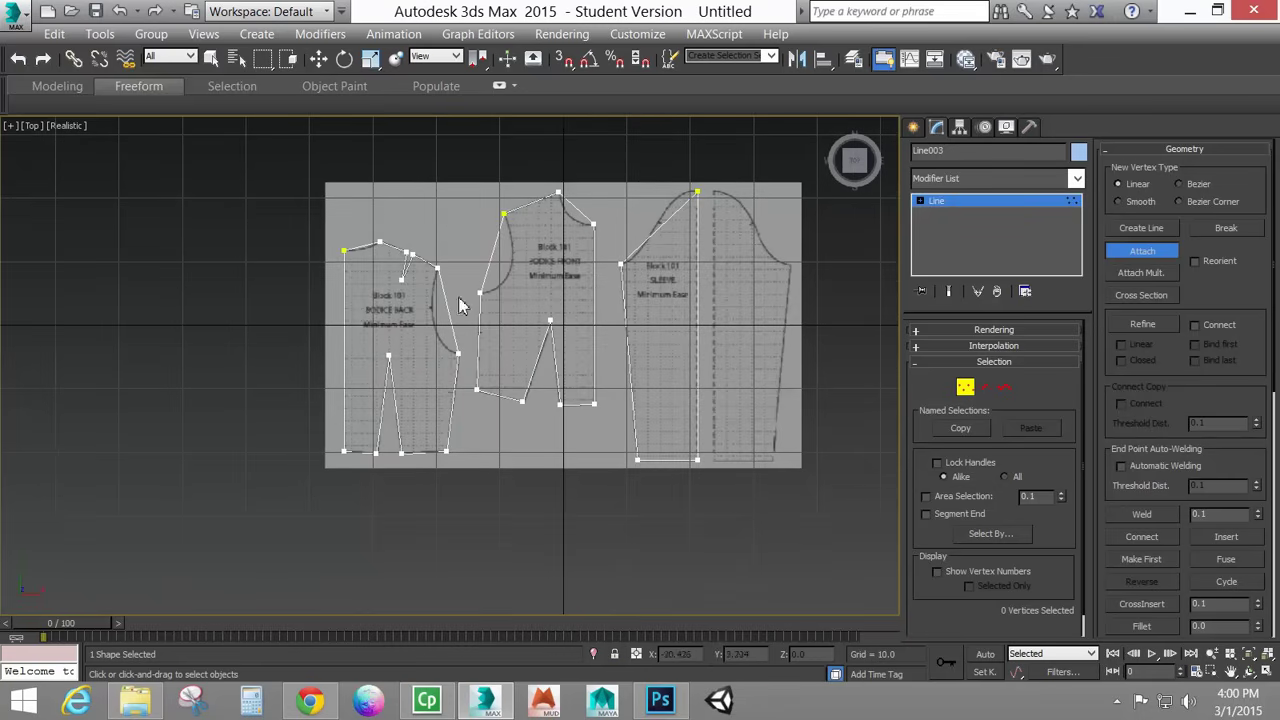
pyautogui.moveTo(460, 305); pyautogui.dragTo(396, 372, button='middle')
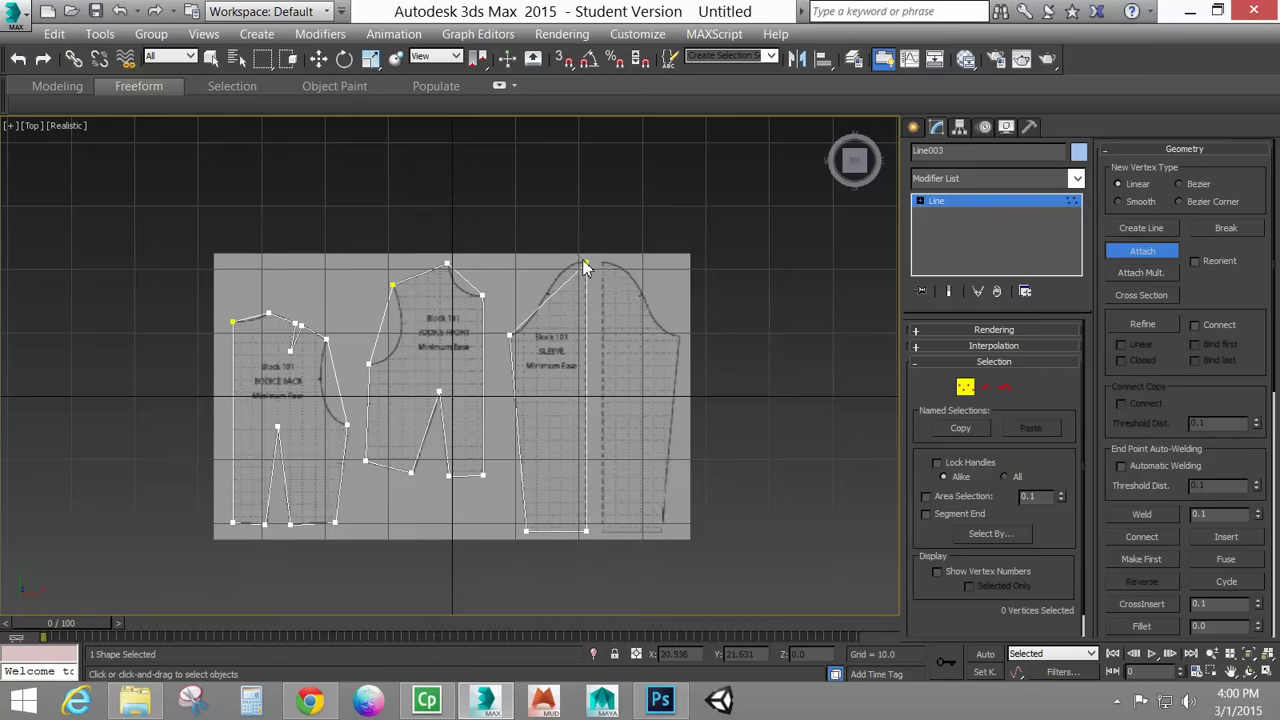
pyautogui.click(318, 59)
pyautogui.click(211, 58)
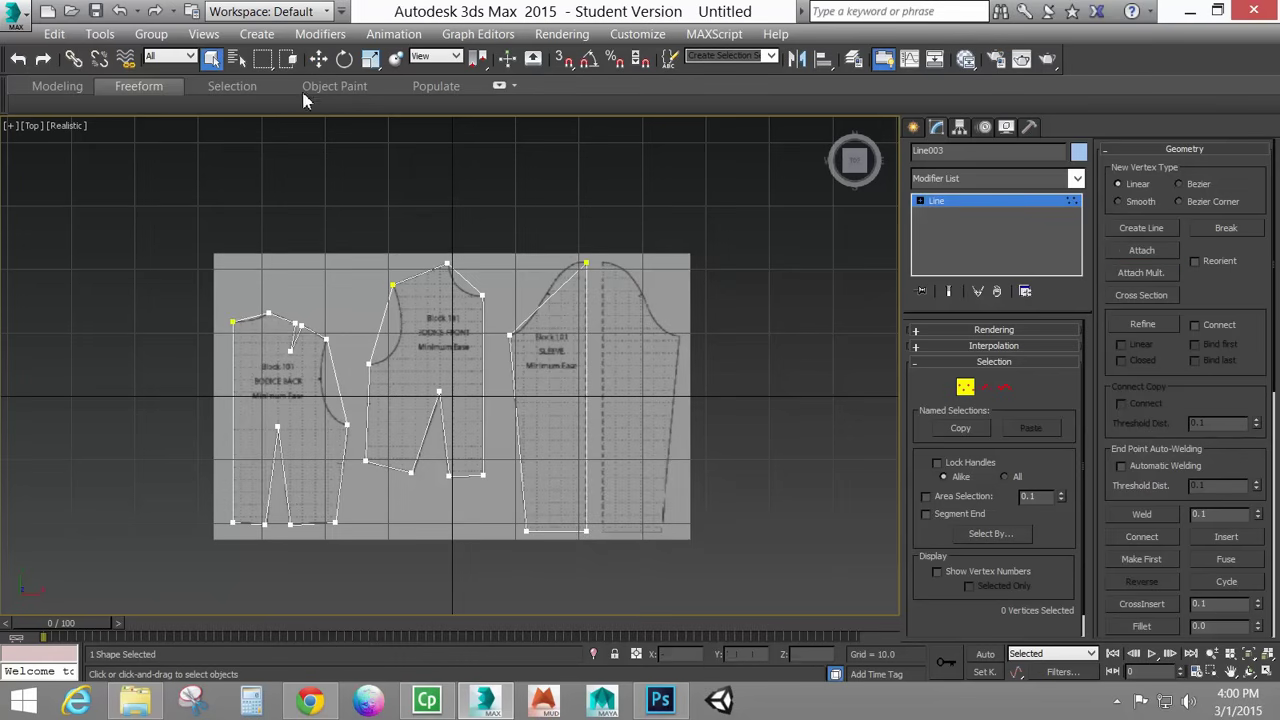
pyautogui.moveTo(175, 218); pyautogui.dragTo(752, 588)
pyautogui.moveTo(529, 409); pyautogui.dragTo(557, 399, button='middle')
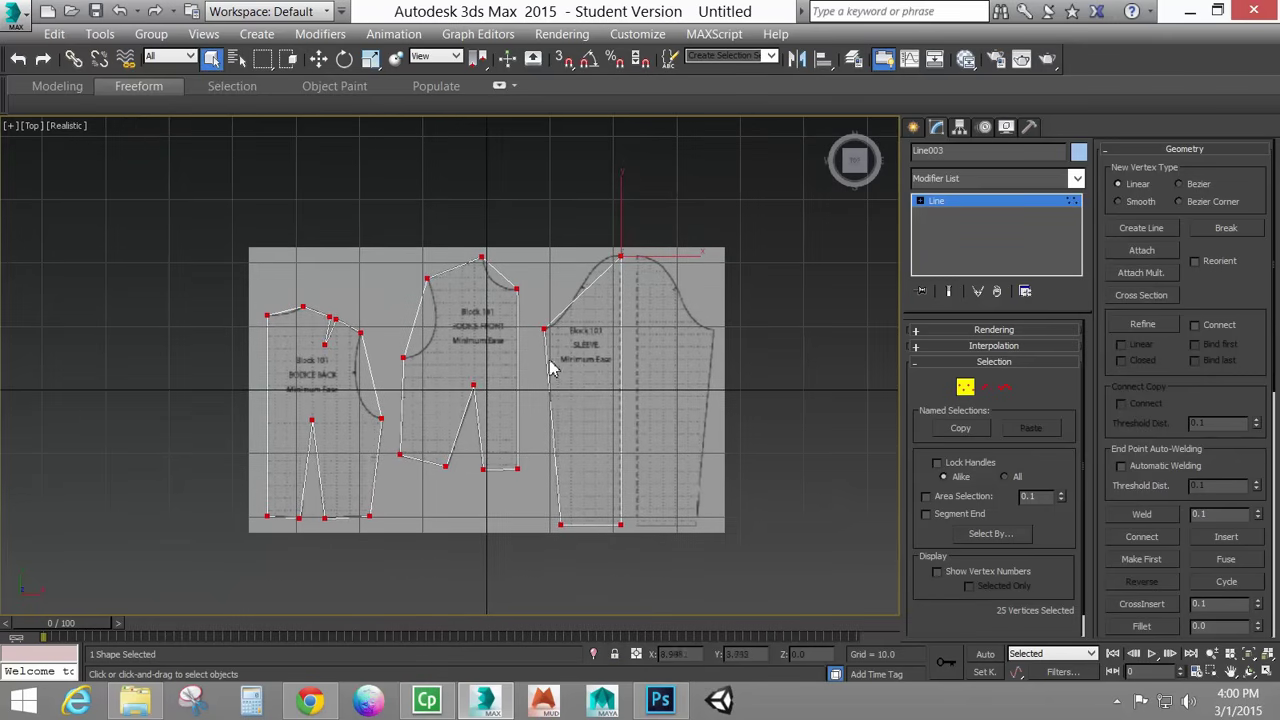
pyautogui.scroll(3, 546, 366)
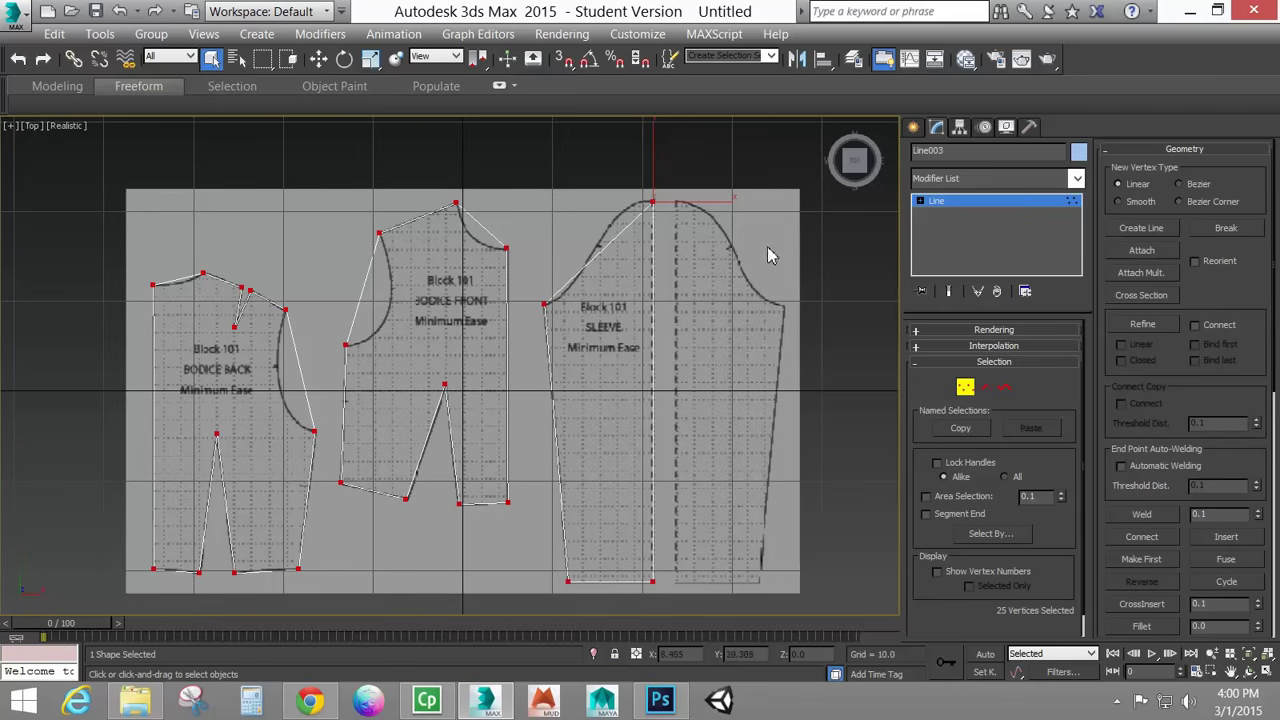
pyautogui.rightClick(583, 264)
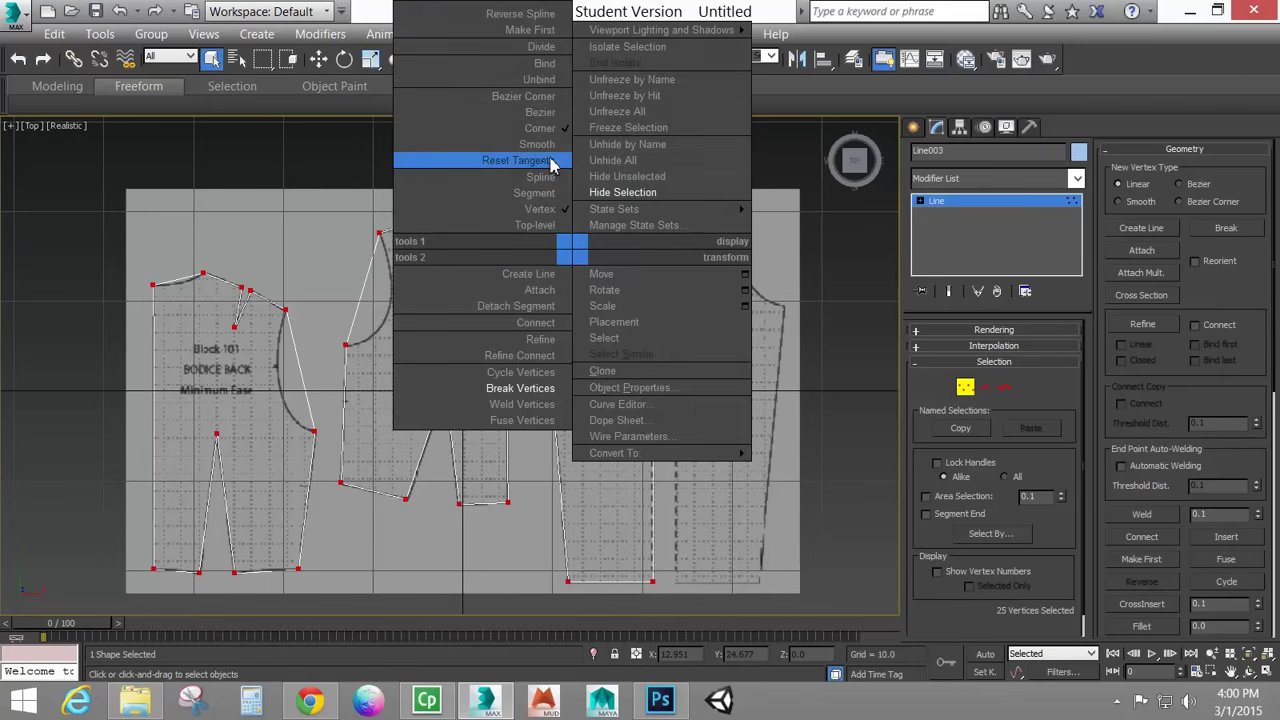
pyautogui.click(545, 105)
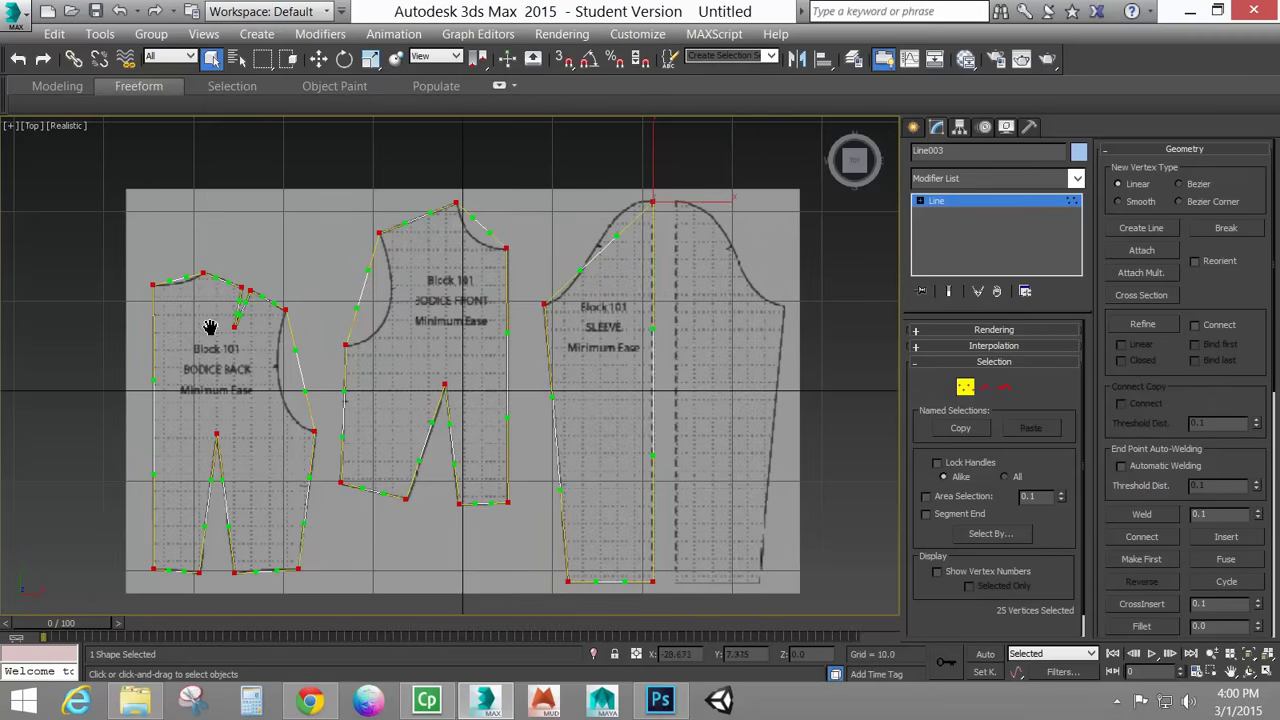
# Move the Bezier handles of the Bodice Back's neckline segment so it curves along the pattern's neckline.
pyautogui.scroll(5, 210, 328)
pyautogui.scroll(2, 290, 230)
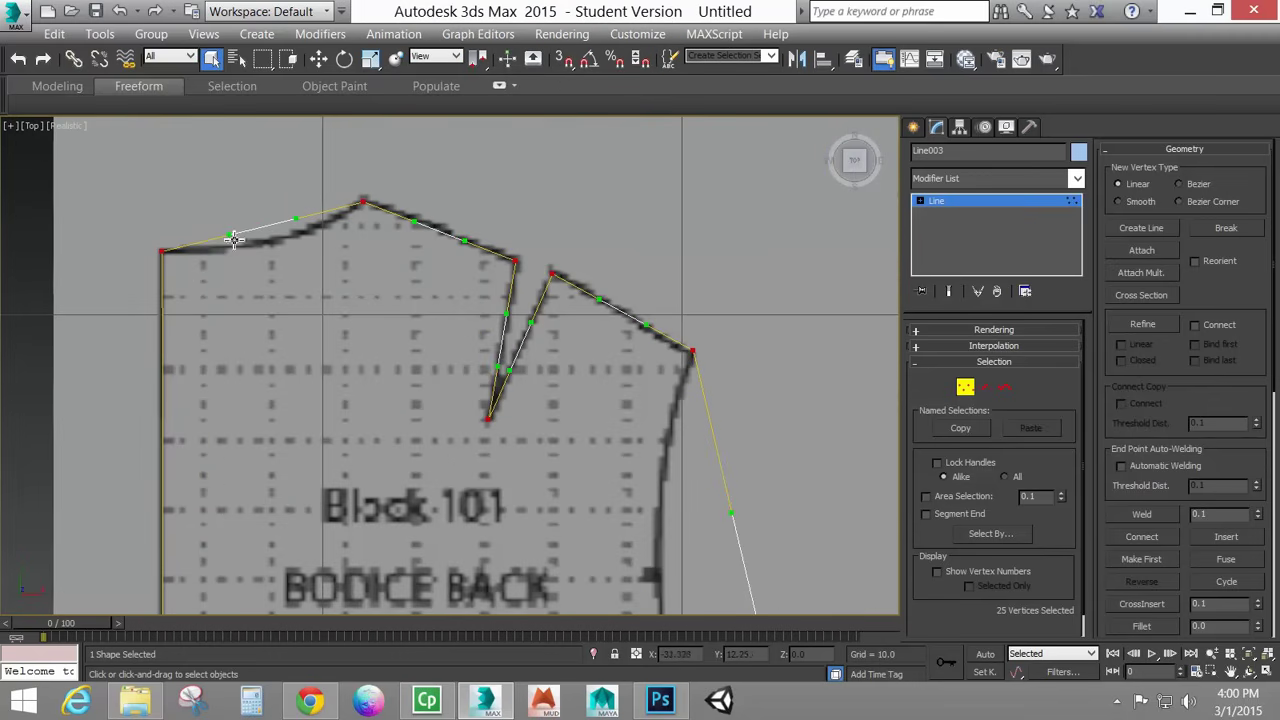
pyautogui.click(320, 62)
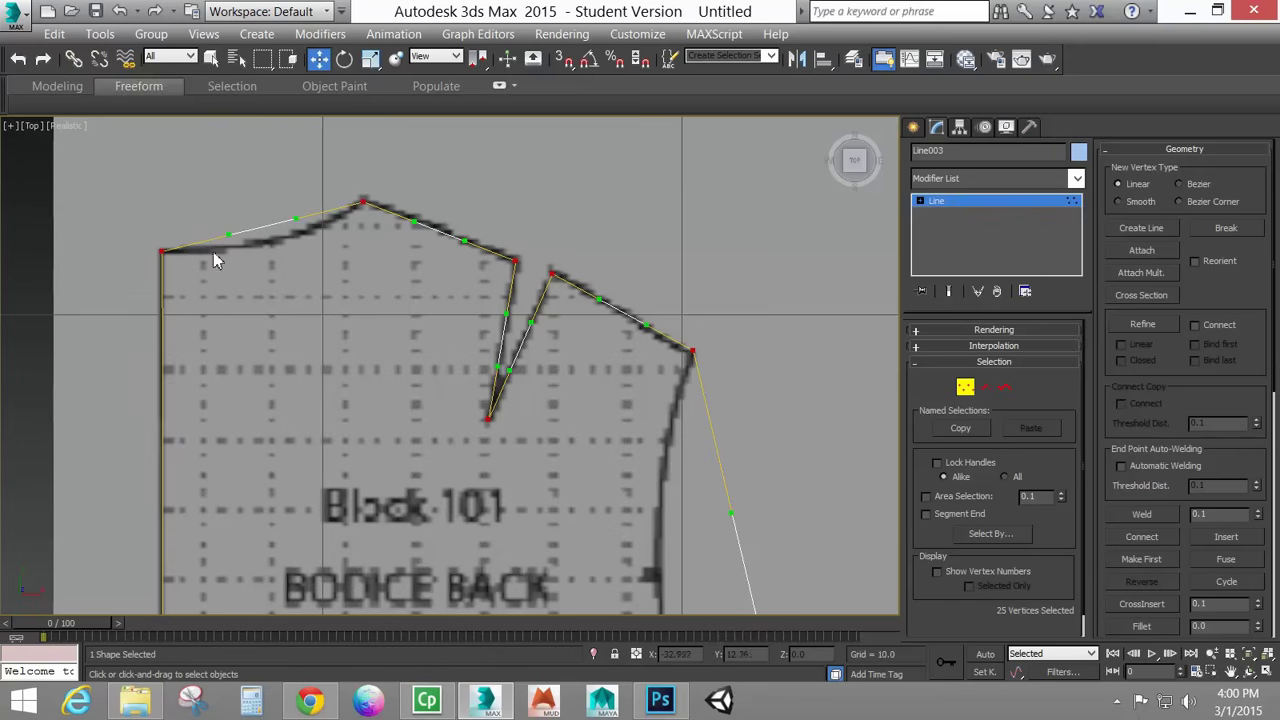
pyautogui.moveTo(229, 235); pyautogui.dragTo(245, 251)
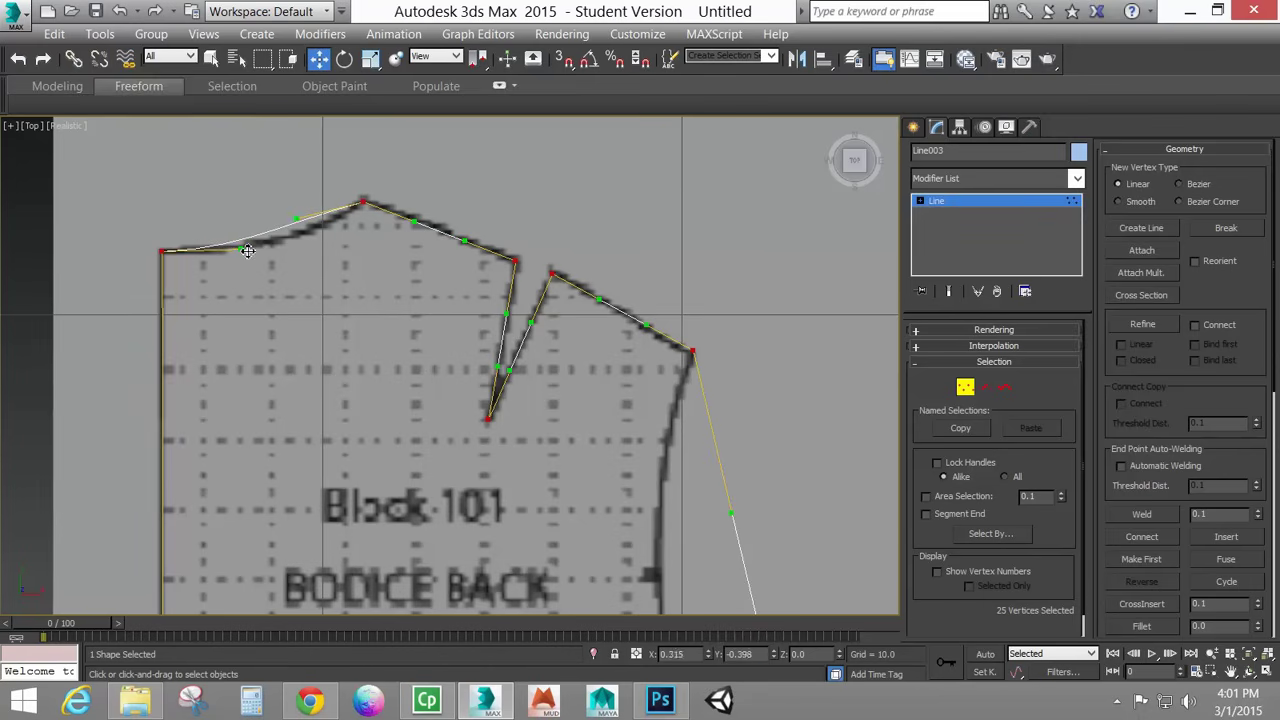
pyautogui.moveTo(298, 219); pyautogui.dragTo(300, 239)
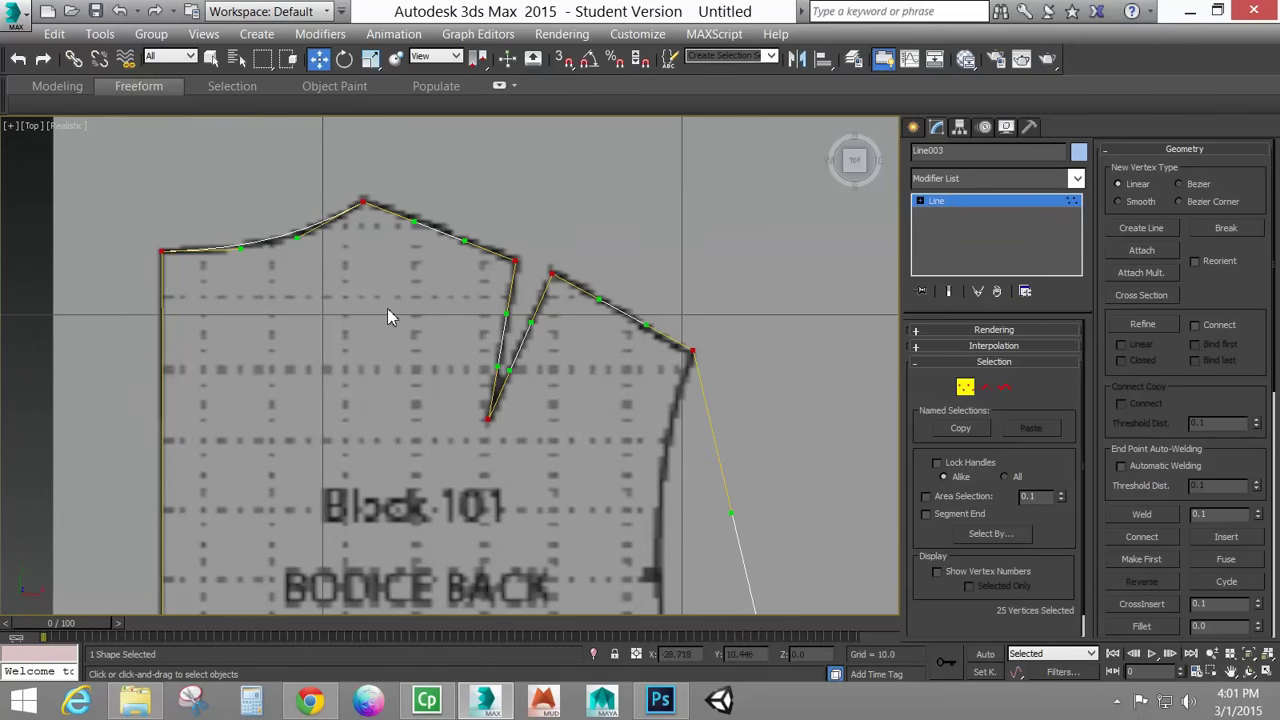
# Curve the Bodice Back's armhole segment to the pattern by moving its shoulder-tip and underarm Bezier handles.
pyautogui.moveTo(387, 316); pyautogui.dragTo(181, 188, button='middle')
pyautogui.moveTo(366, 417); pyautogui.dragTo(333, 254, button='middle')
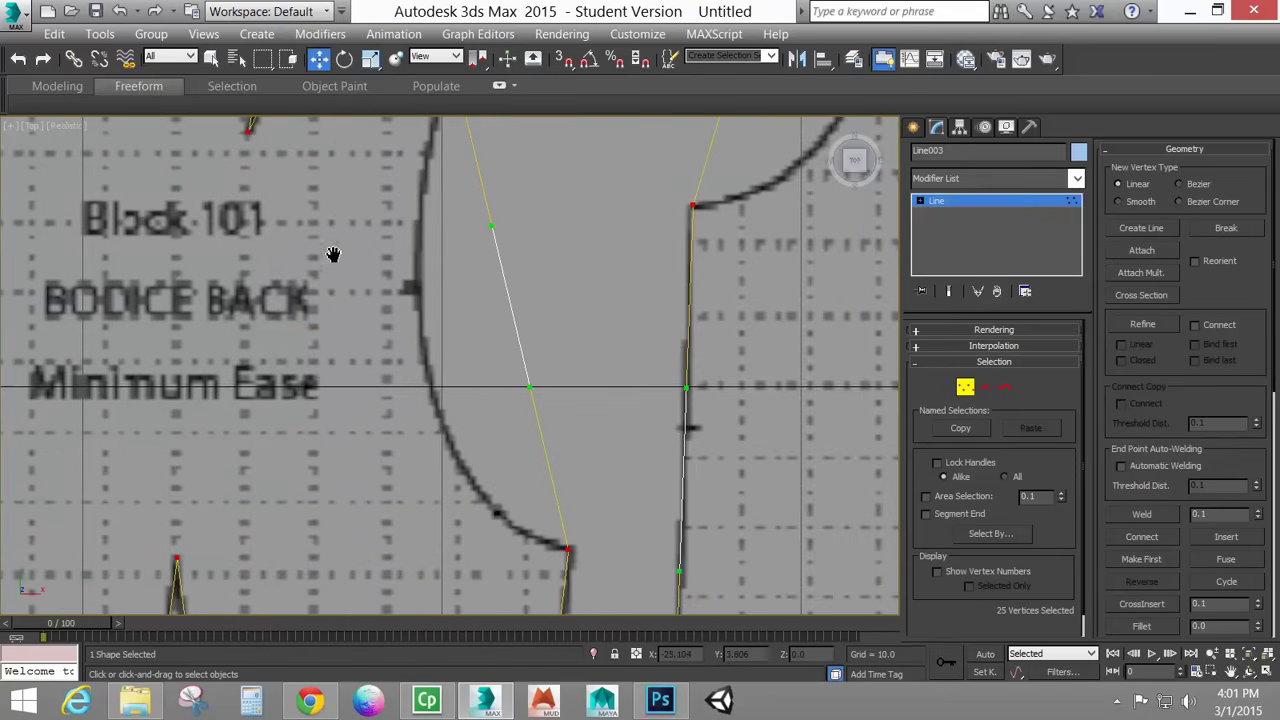
pyautogui.scroll(-3, 333, 254)
pyautogui.moveTo(420, 247); pyautogui.dragTo(361, 276)
pyautogui.moveTo(432, 327); pyautogui.dragTo(393, 390)
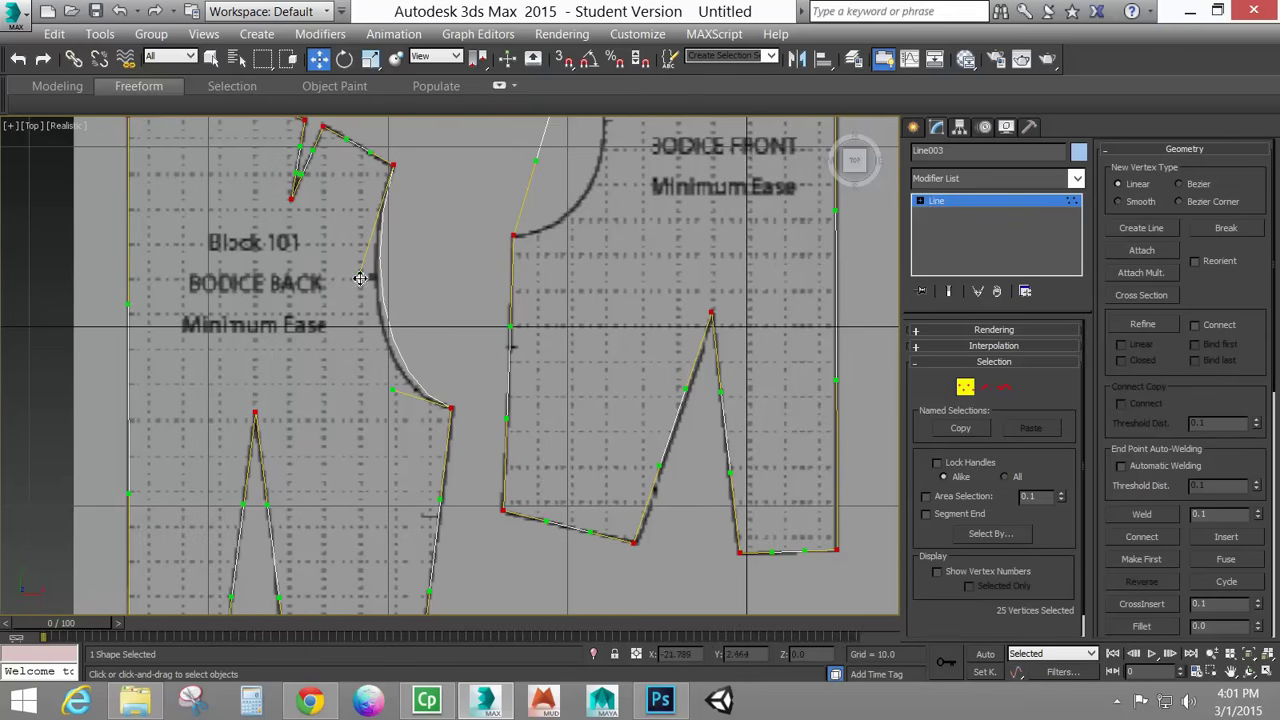
pyautogui.moveTo(359, 278); pyautogui.dragTo(354, 277)
pyautogui.moveTo(396, 388); pyautogui.dragTo(386, 398)
# Adjust the Bezier handles of the Bodice Back's hem segments on both sides of the waist dart to follow the pattern's hem.
pyautogui.moveTo(437, 477)
pyautogui.mouseDown(button='middle')
pyautogui.moveTo(474, 251)
pyautogui.moveTo(566, 309)
pyautogui.moveTo(380, 517)
pyautogui.moveTo(433, 488)
pyautogui.mouseUp(button='middle')
pyautogui.scroll(3, 397, 482)
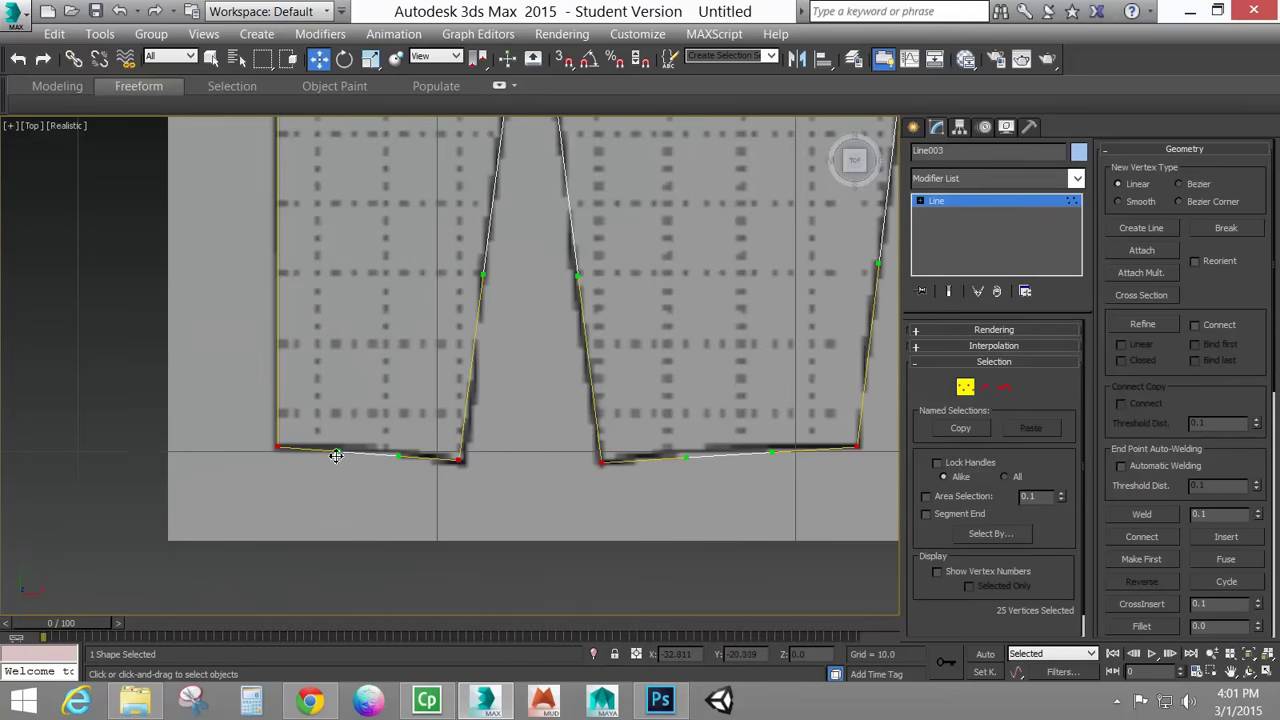
pyautogui.moveTo(340, 453); pyautogui.dragTo(403, 453)
pyautogui.click(600, 461)
pyautogui.moveTo(686, 443); pyautogui.dragTo(430, 414, button='middle')
pyautogui.moveTo(456, 437); pyautogui.dragTo(446, 428)
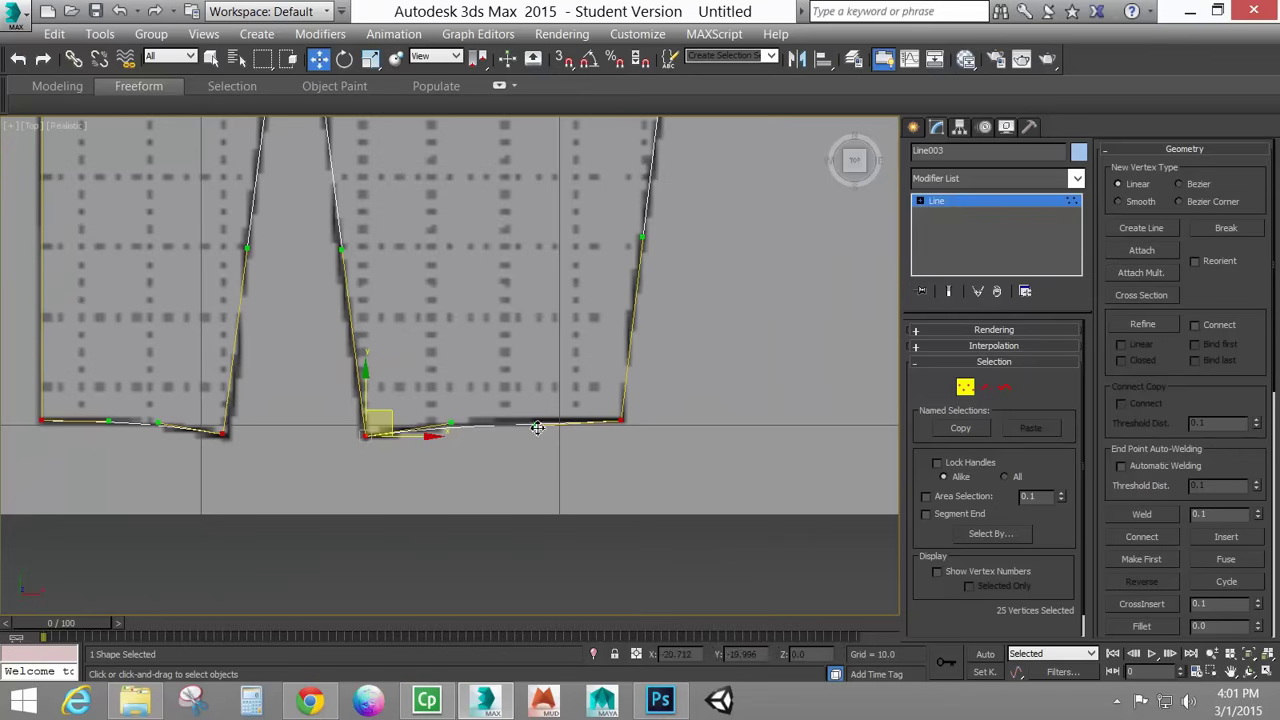
pyautogui.moveTo(535, 428); pyautogui.dragTo(535, 418)
# Curve the Bodice Front's neckline segment to the pattern by moving its shoulder and center-front Bezier handles.
pyautogui.scroll(-5, 530, 385)
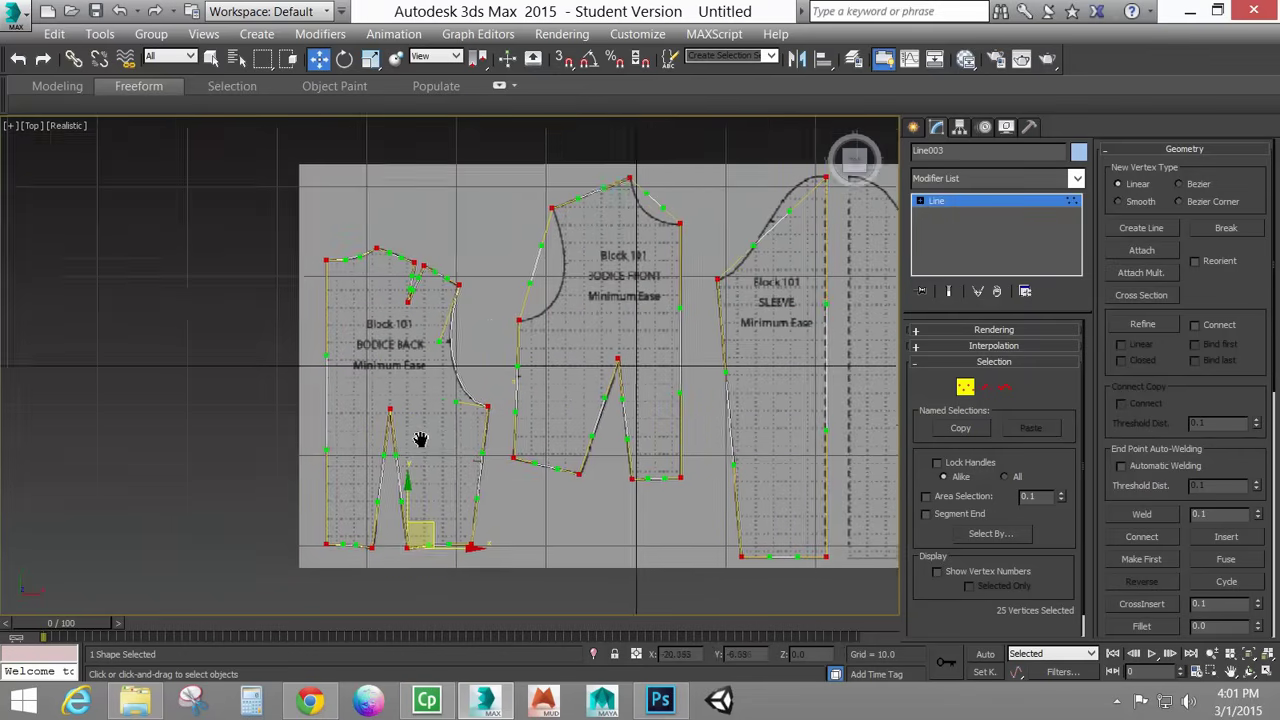
pyautogui.moveTo(420, 437); pyautogui.dragTo(442, 408, button='middle')
pyautogui.scroll(2, 450, 395)
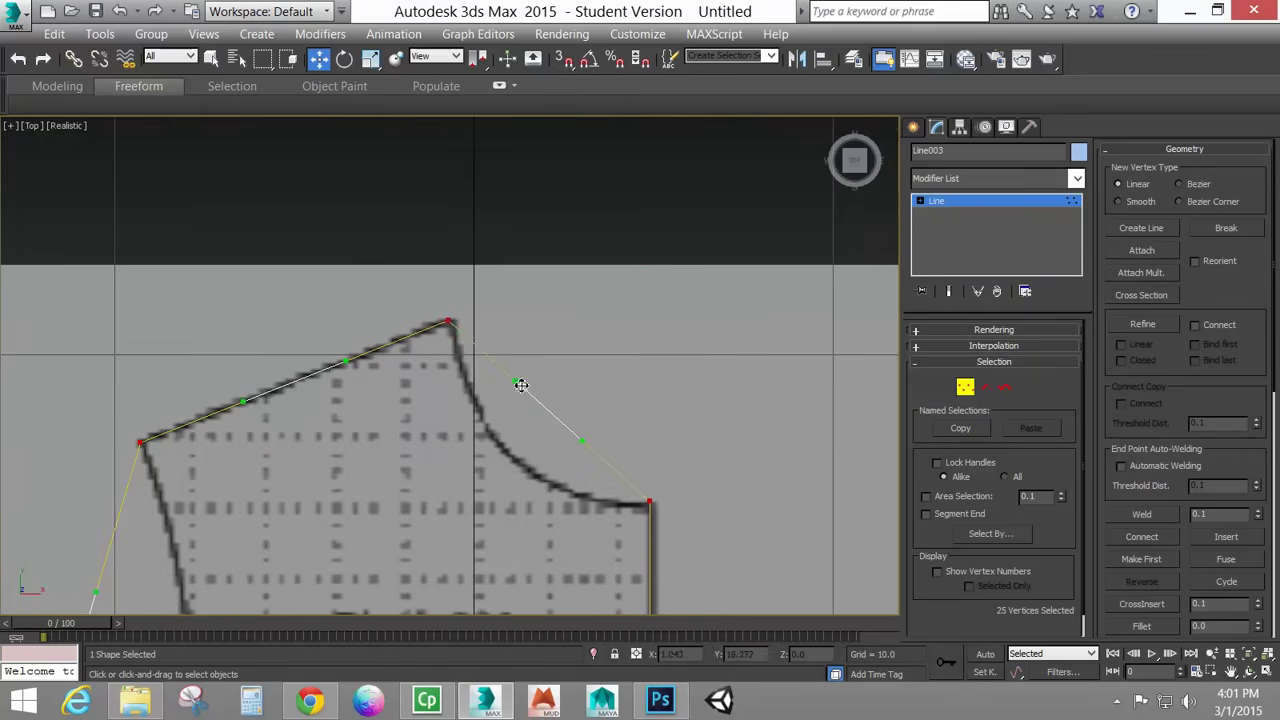
pyautogui.moveTo(515, 381); pyautogui.dragTo(491, 466)
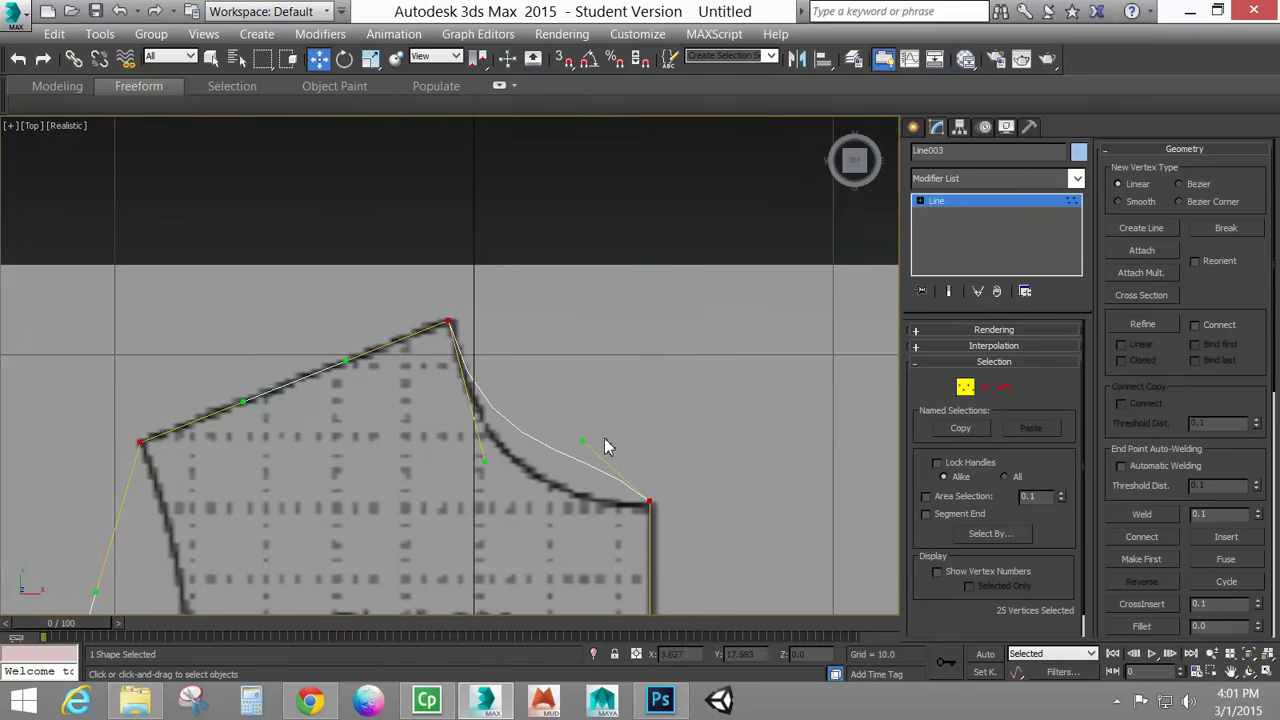
pyautogui.moveTo(584, 443); pyautogui.dragTo(530, 505)
# Move the shoulder-tip and underarm Bezier handles of the Bodice Front's armhole segment to match the pattern's armhole curve.
pyautogui.moveTo(538, 567); pyautogui.dragTo(535, 341, button='middle')
pyautogui.scroll(-3, 535, 341)
pyautogui.moveTo(458, 465); pyautogui.dragTo(628, 455, button='middle')
pyautogui.moveTo(482, 345); pyautogui.dragTo(538, 385)
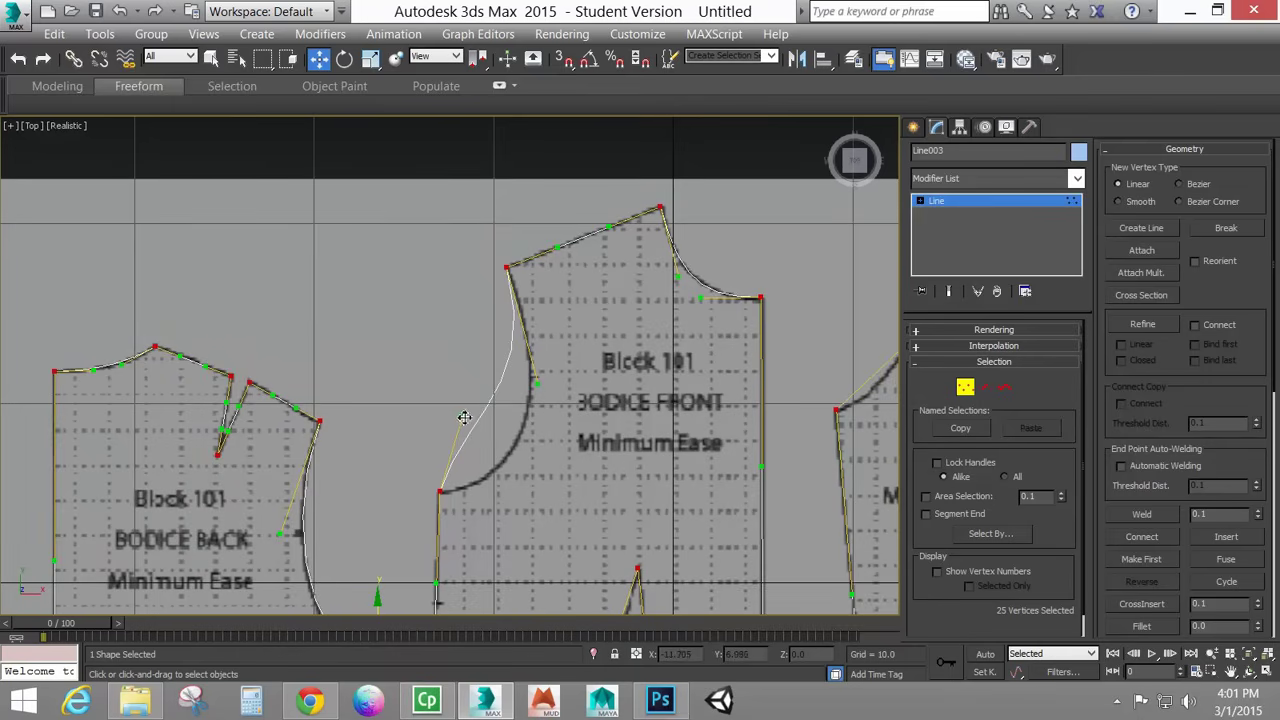
pyautogui.moveTo(462, 416); pyautogui.dragTo(540, 478)
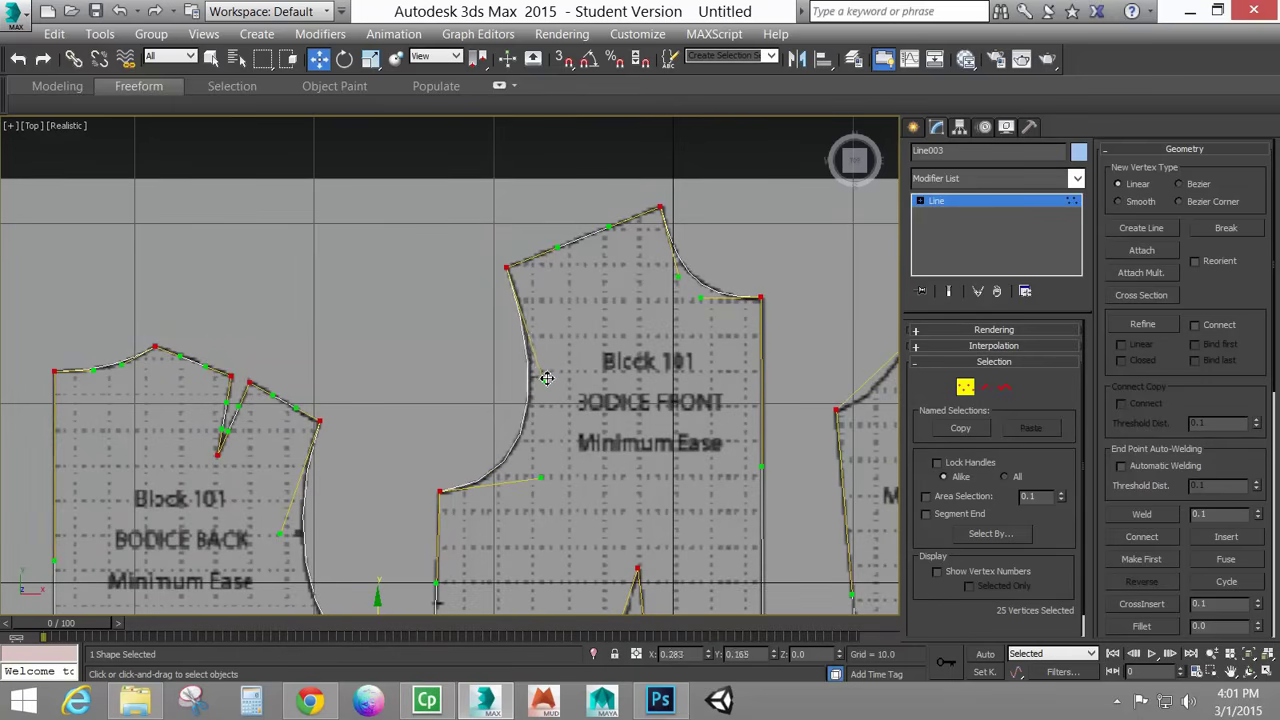
# Curve the cap segment of the traced sleeve half to the pattern by moving its underarm and cap-top Bezier handles.
pyautogui.moveTo(630, 573); pyautogui.dragTo(617, 305, button='middle')
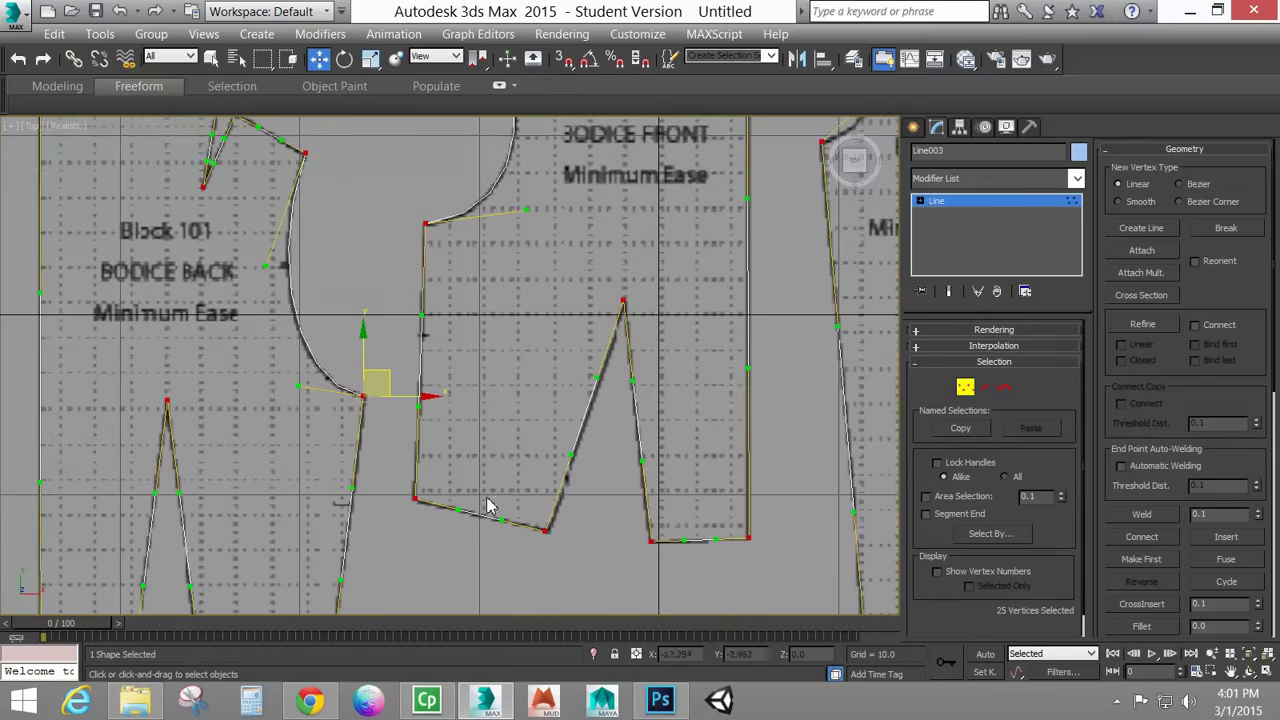
pyautogui.moveTo(688, 355); pyautogui.dragTo(389, 349, button='middle')
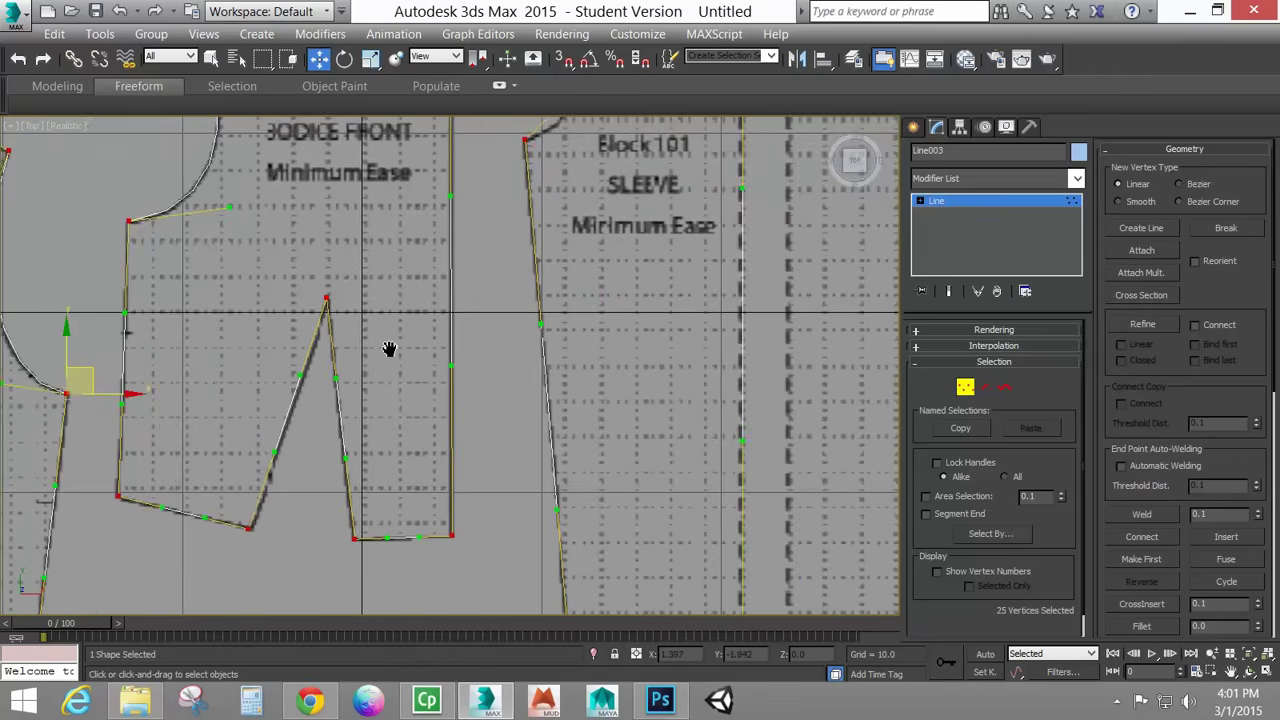
pyautogui.scroll(-3, 567, 290)
pyautogui.moveTo(591, 238); pyautogui.dragTo(606, 416, button='middle')
pyautogui.scroll(5, 587, 386)
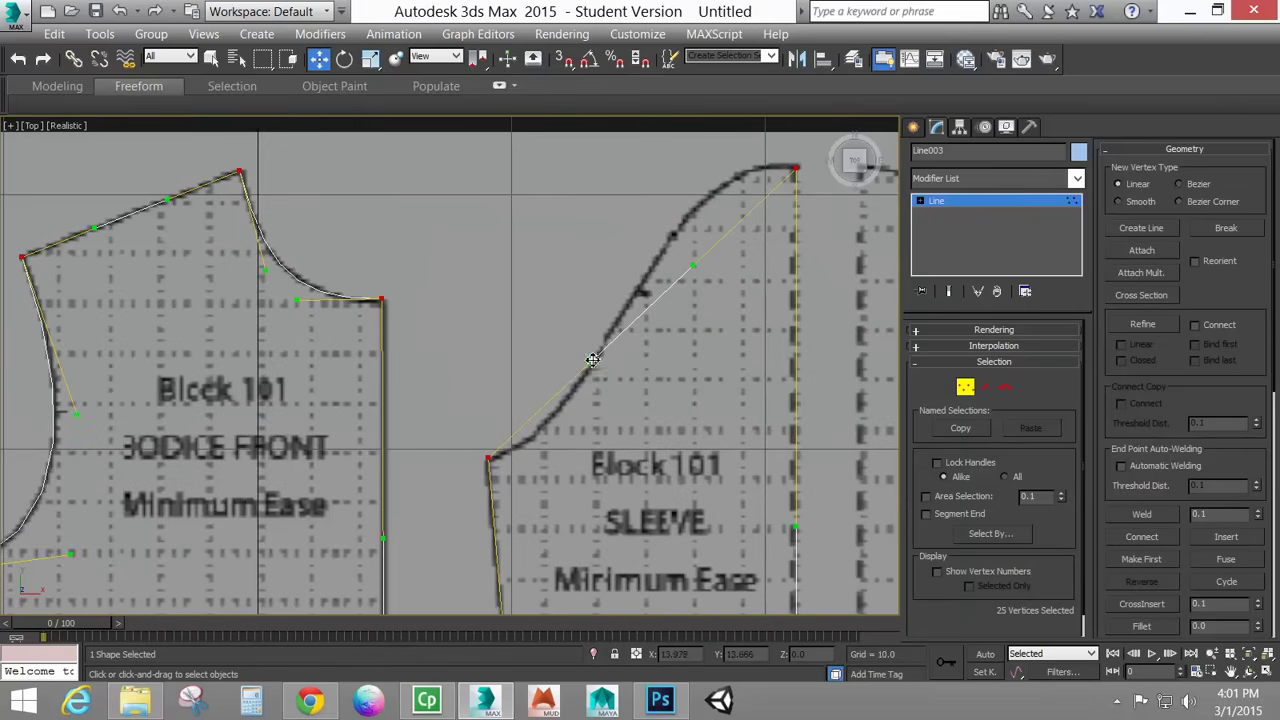
pyautogui.moveTo(597, 366); pyautogui.dragTo(603, 408)
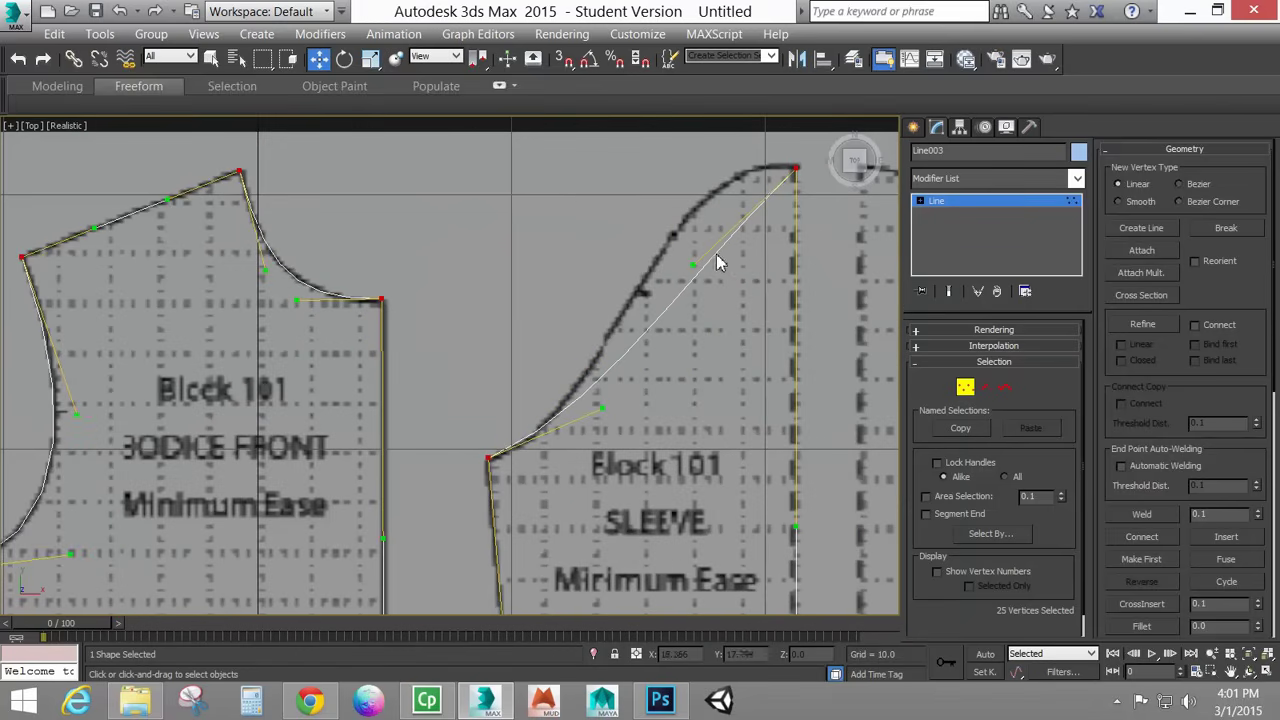
pyautogui.moveTo(693, 265); pyautogui.dragTo(642, 147)
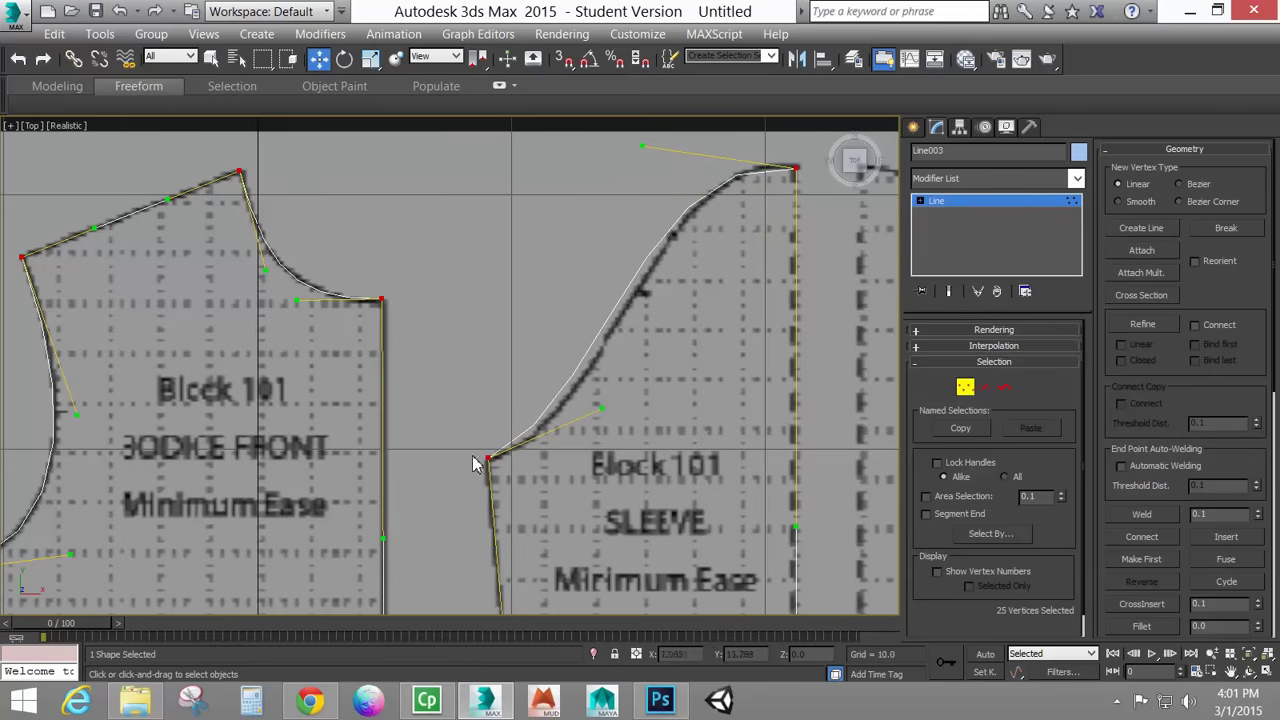
pyautogui.moveTo(609, 409); pyautogui.dragTo(642, 397)
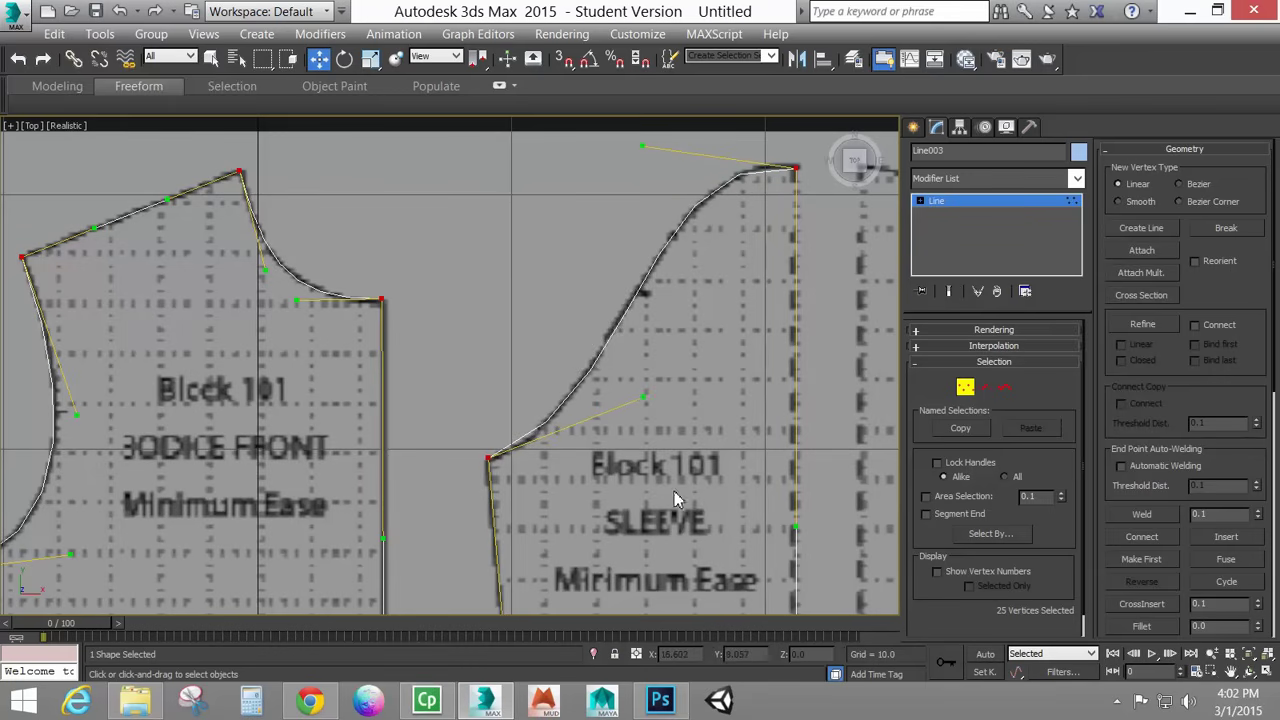
# Mirror the sleeve half's spline horizontally as a copy and move the copy onto the pattern's untraced sleeve half.
pyautogui.scroll(-5, 643, 400)
pyautogui.moveTo(643, 420); pyautogui.dragTo(619, 310, button='middle')
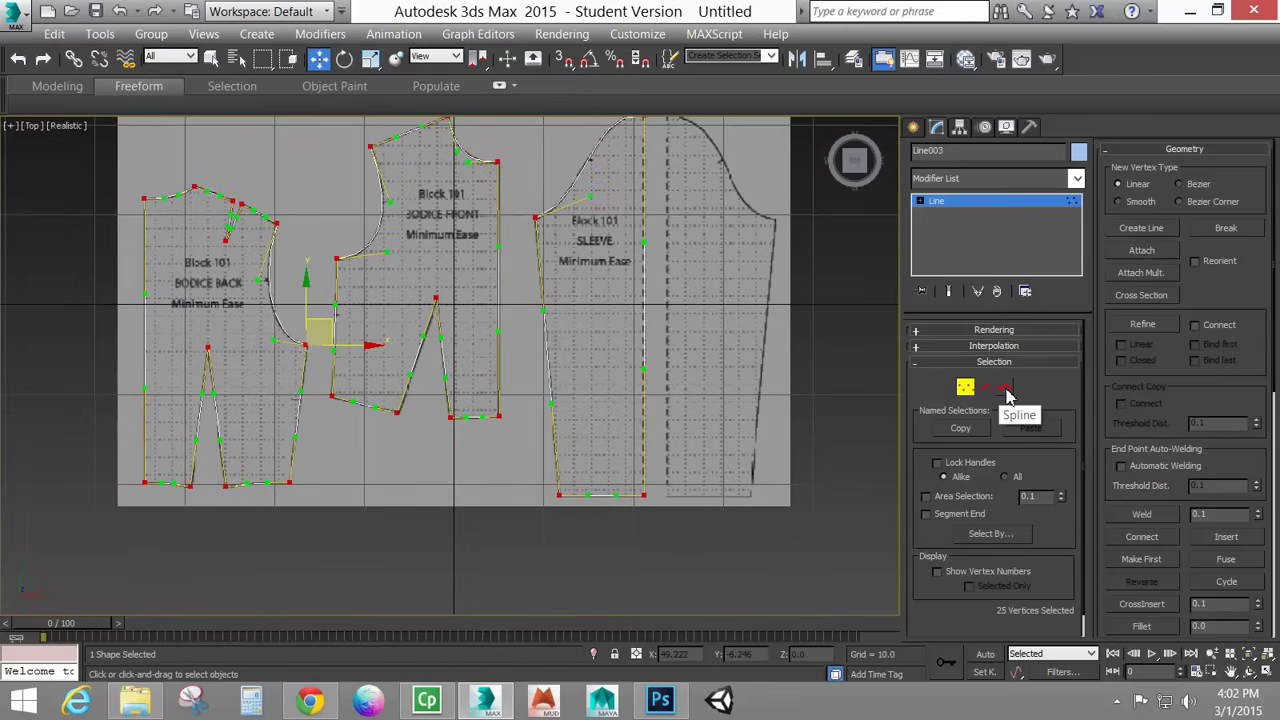
pyautogui.click(1005, 389)
pyautogui.click(645, 251)
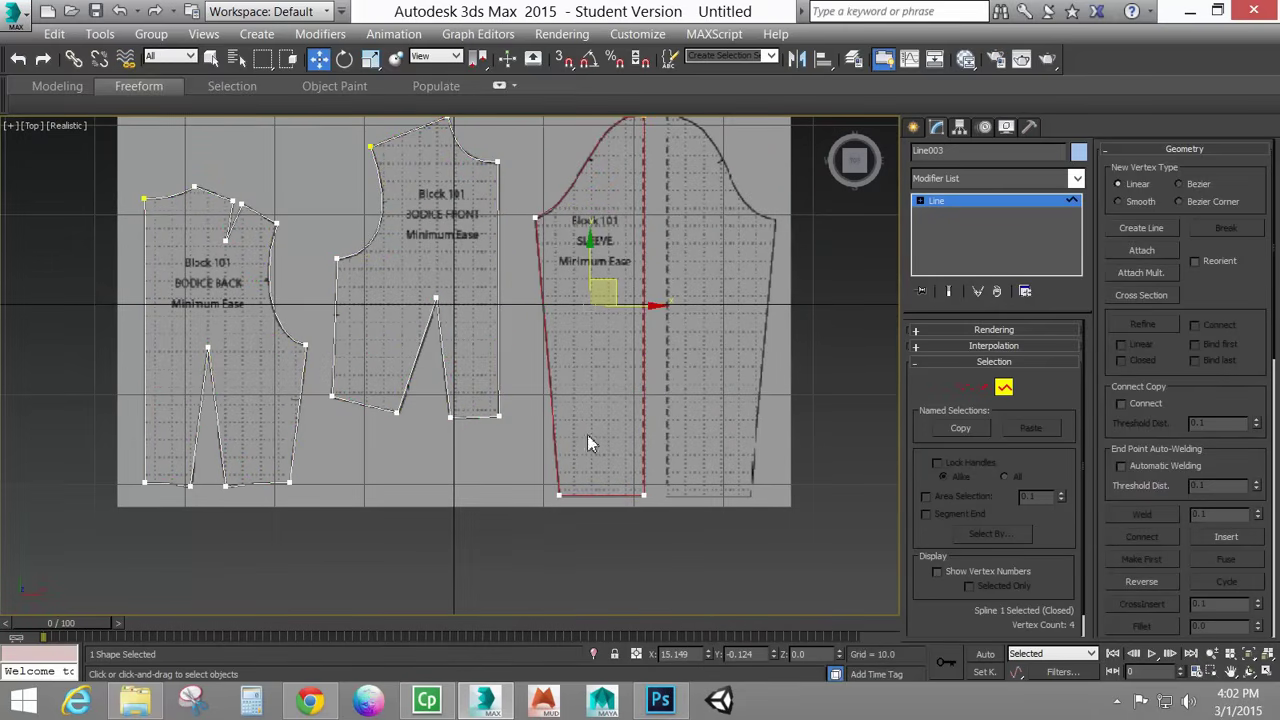
pyautogui.moveTo(657, 294); pyautogui.dragTo(535, 347, button='middle')
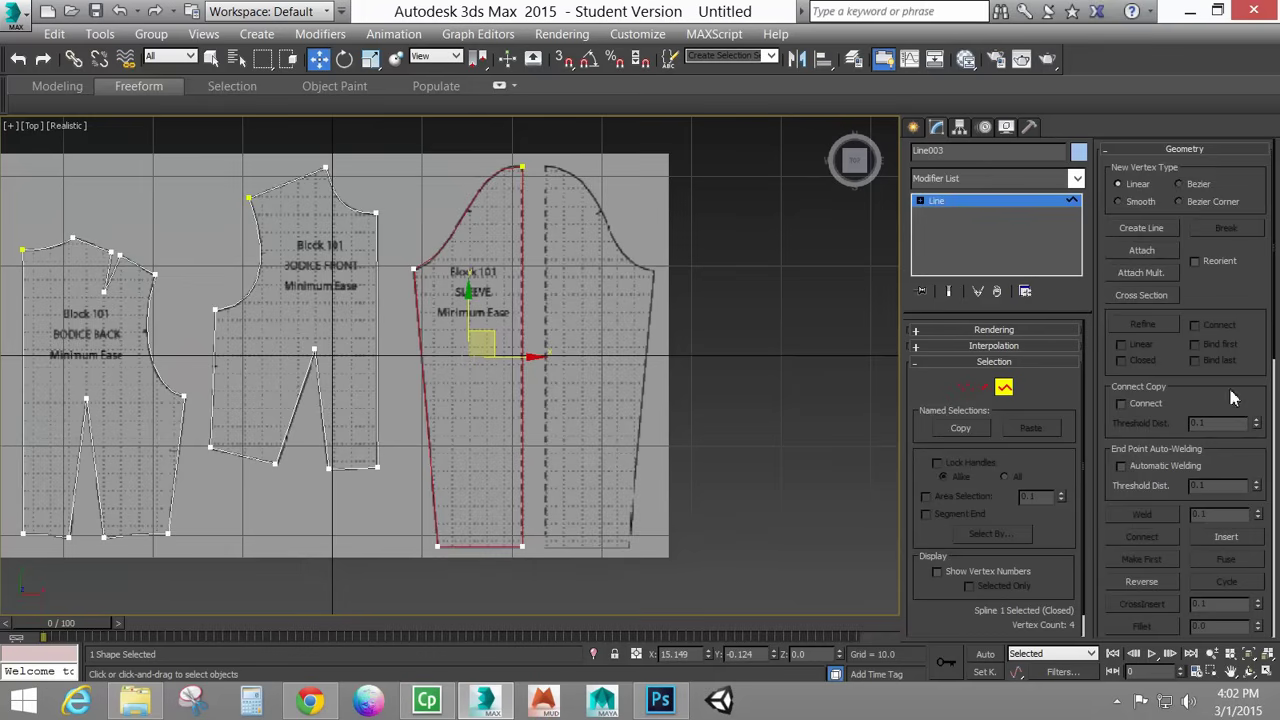
pyautogui.scroll(-5, 1232, 398)
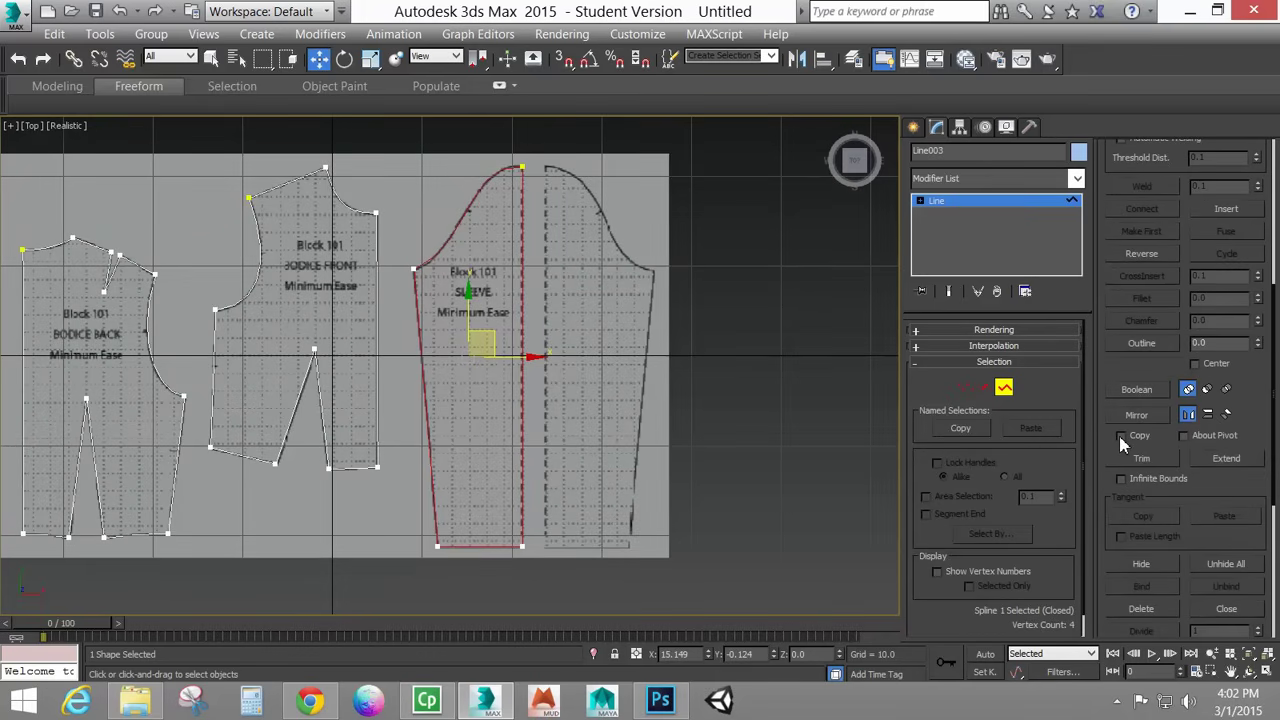
pyautogui.click(1140, 416)
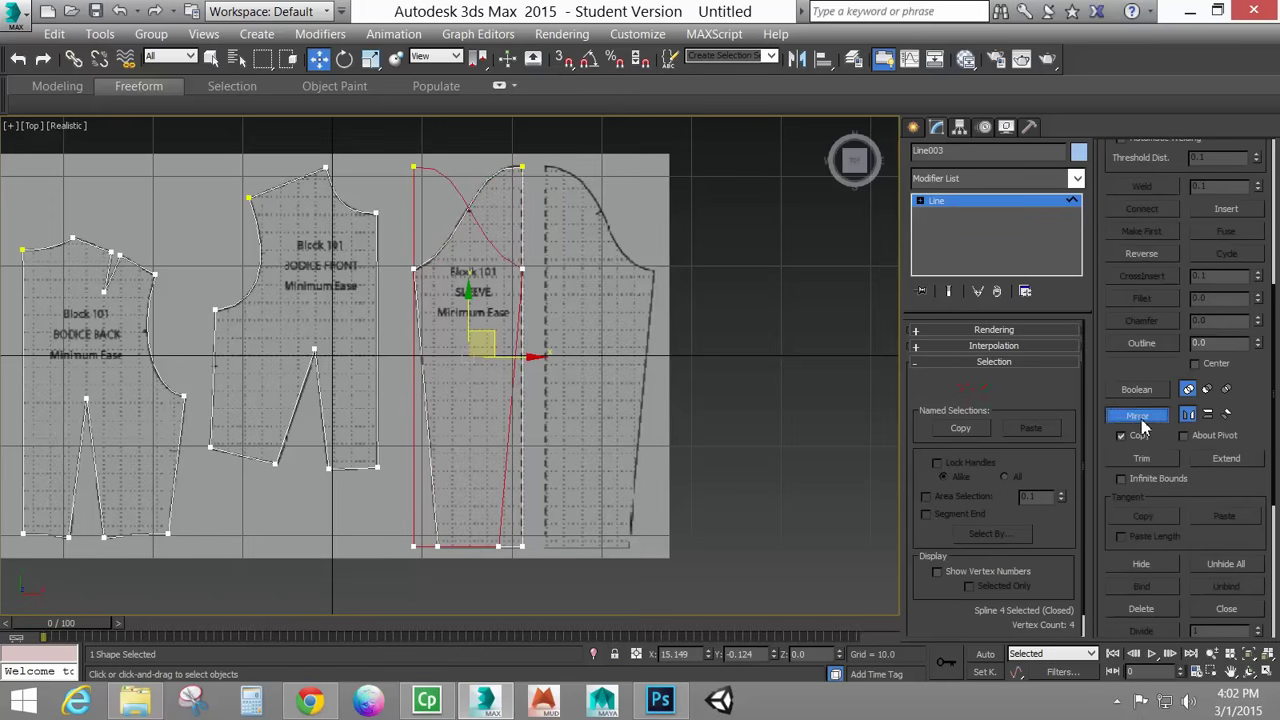
pyautogui.moveTo(543, 358); pyautogui.dragTo(655, 360)
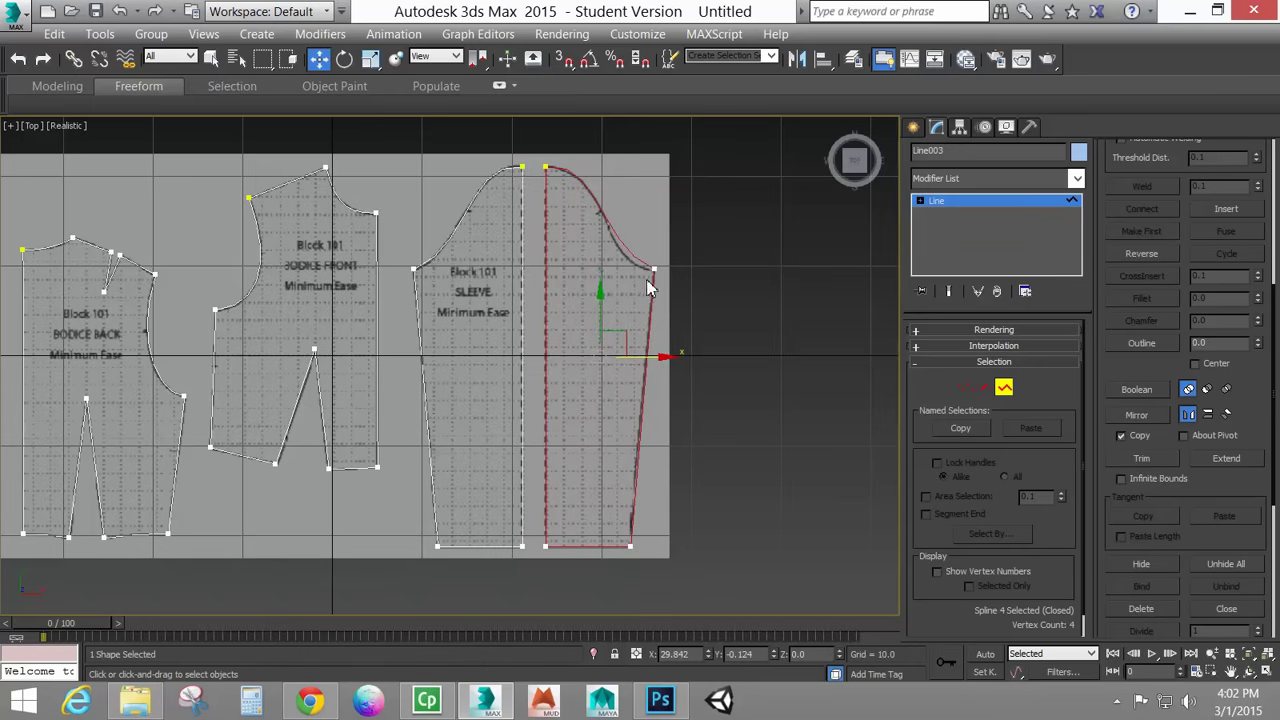
# Lower the mirrored sleeve half's underarm vertex slightly and adjust its underarm and cap-top Bezier handles to fit the pattern's cap curve.
pyautogui.scroll(4, 600, 300)
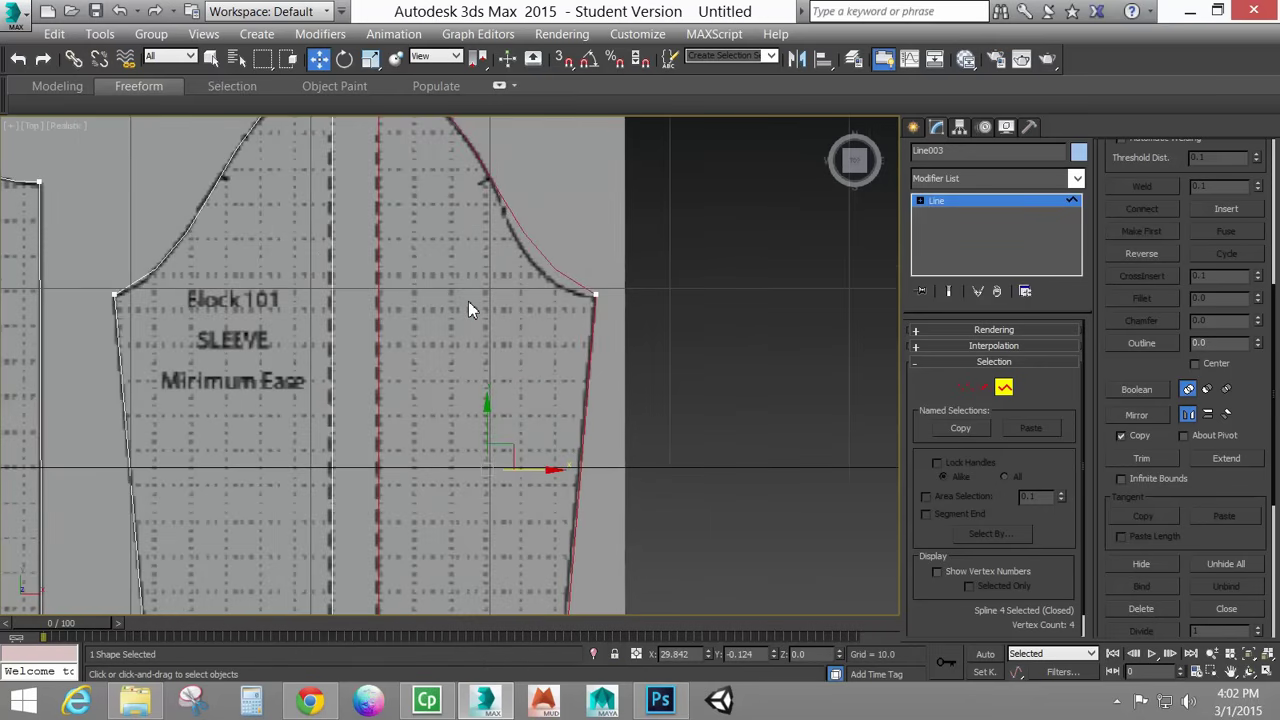
pyautogui.moveTo(510, 302); pyautogui.dragTo(560, 346, button='middle')
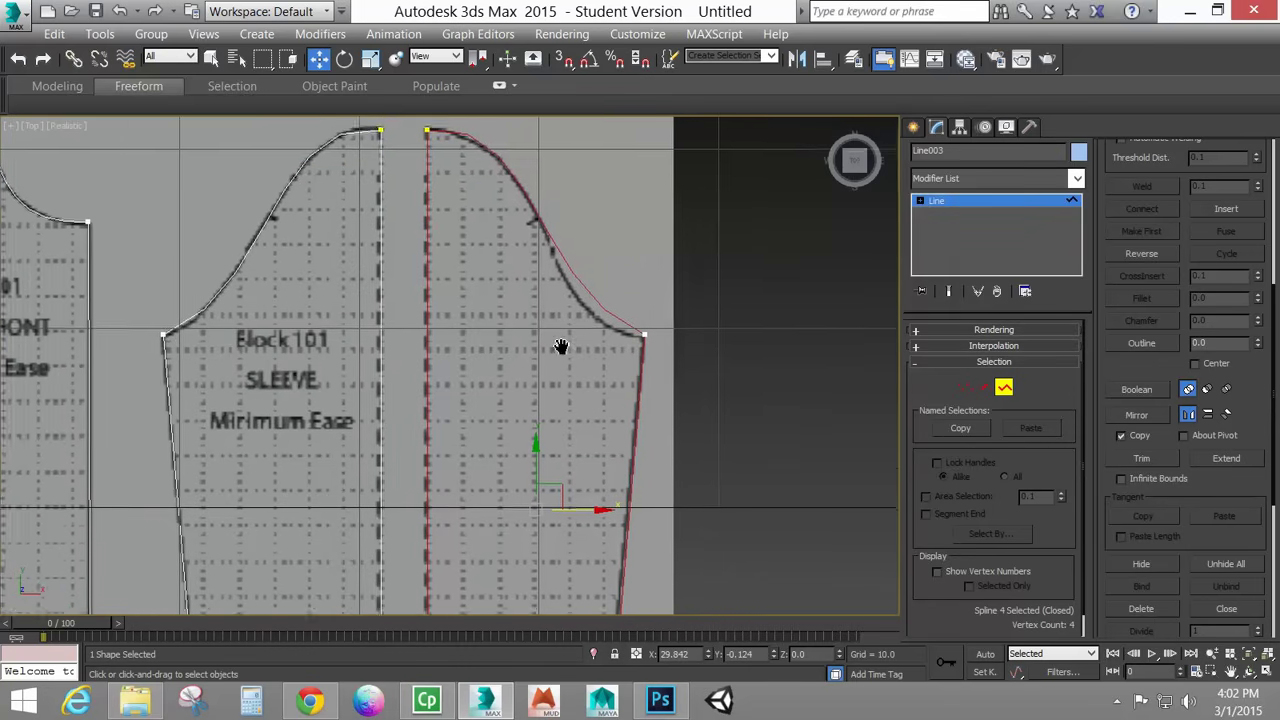
pyautogui.click(965, 388)
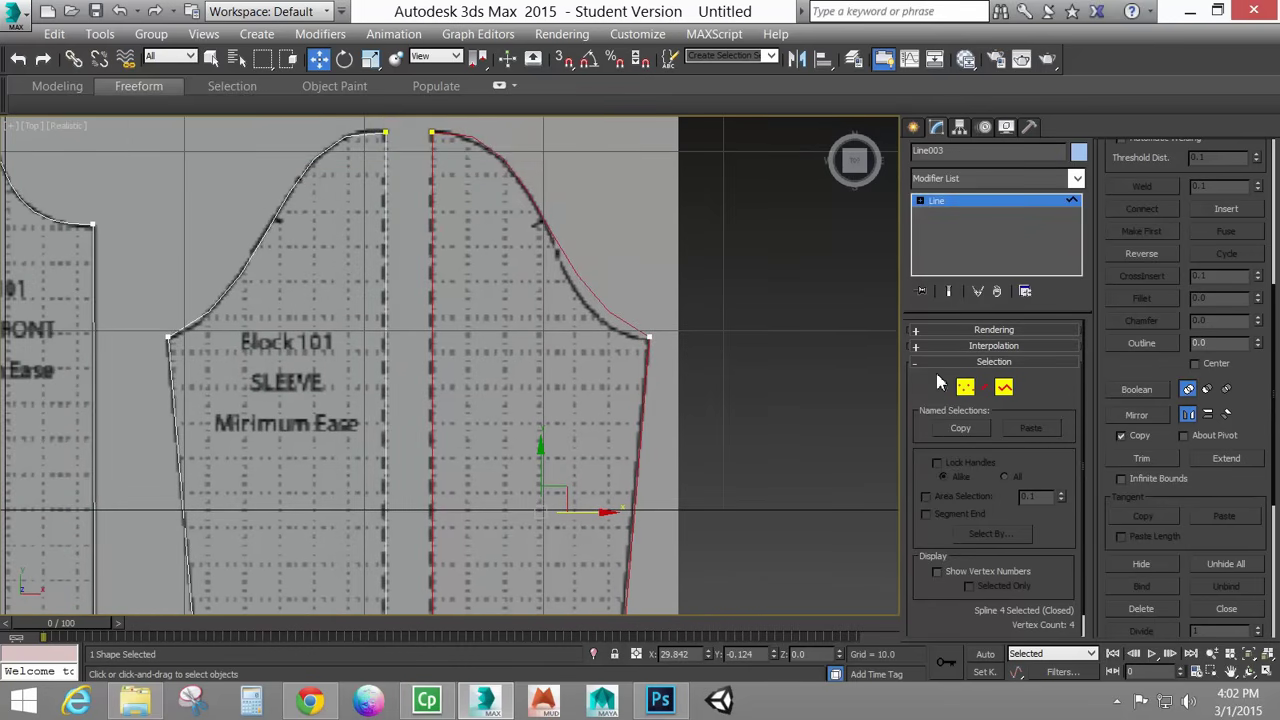
pyautogui.click(653, 336)
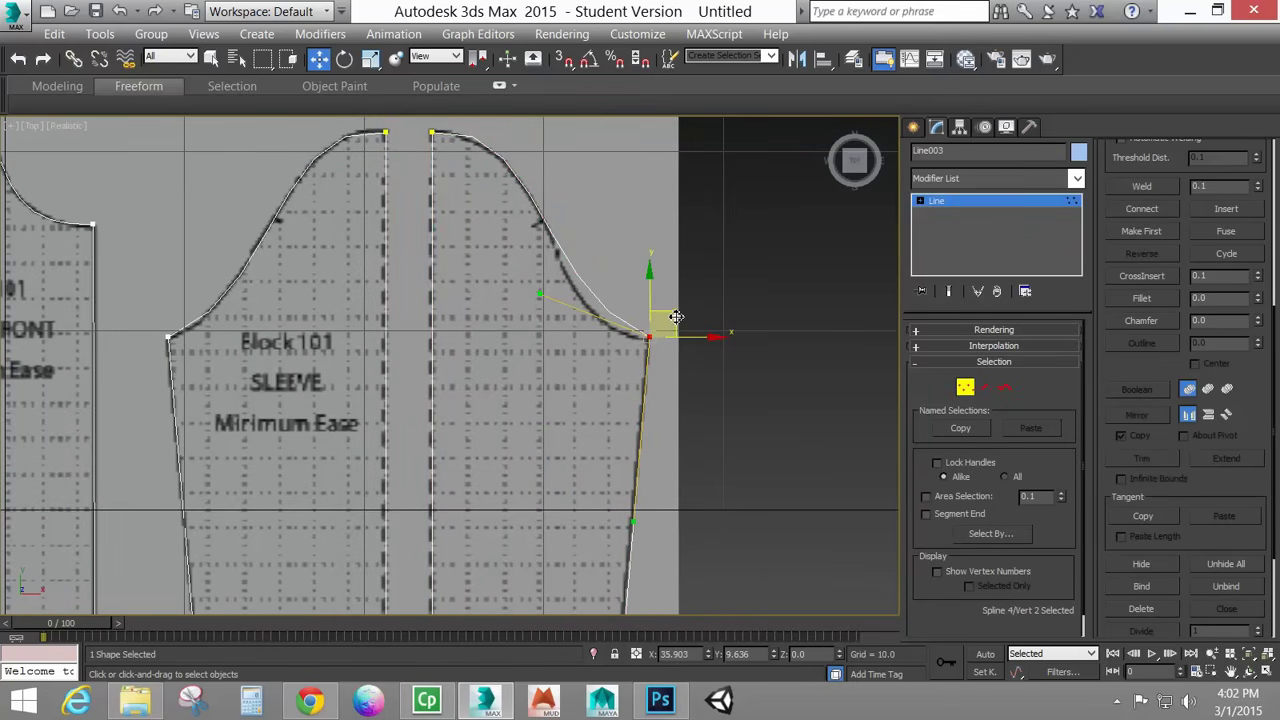
pyautogui.moveTo(677, 319); pyautogui.dragTo(677, 323)
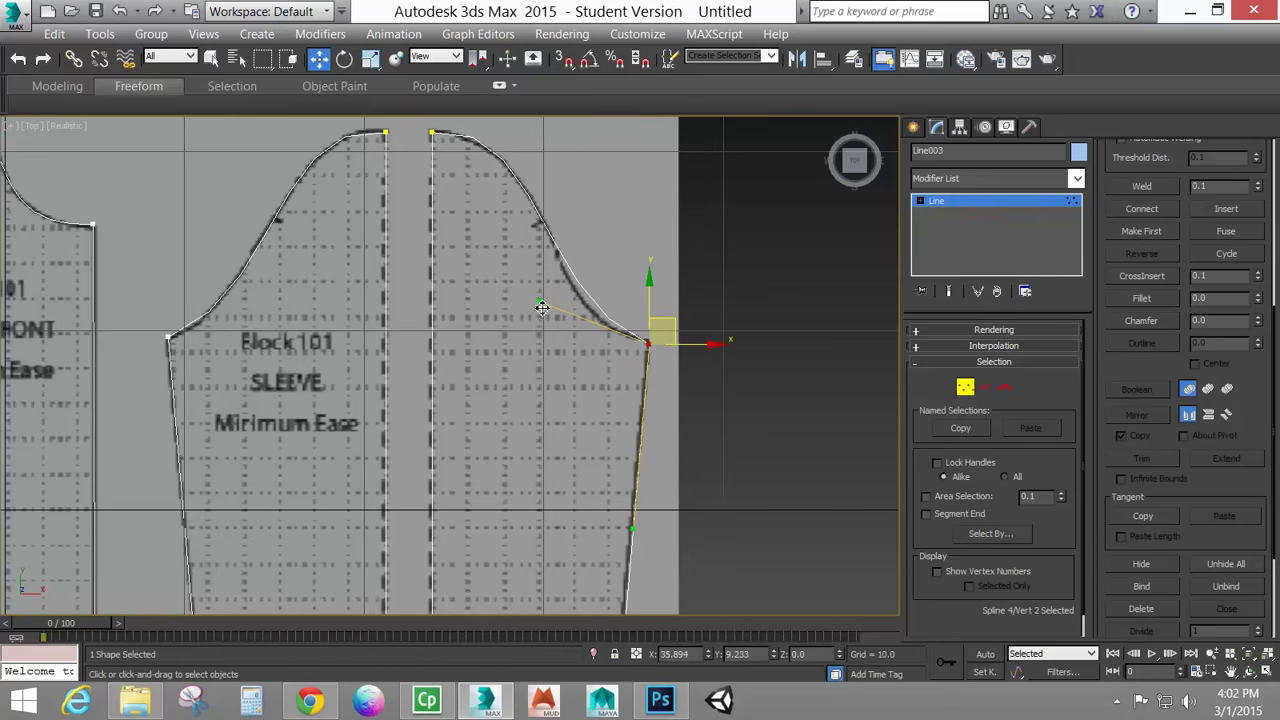
pyautogui.moveTo(540, 307); pyautogui.dragTo(538, 331)
pyautogui.click(433, 133)
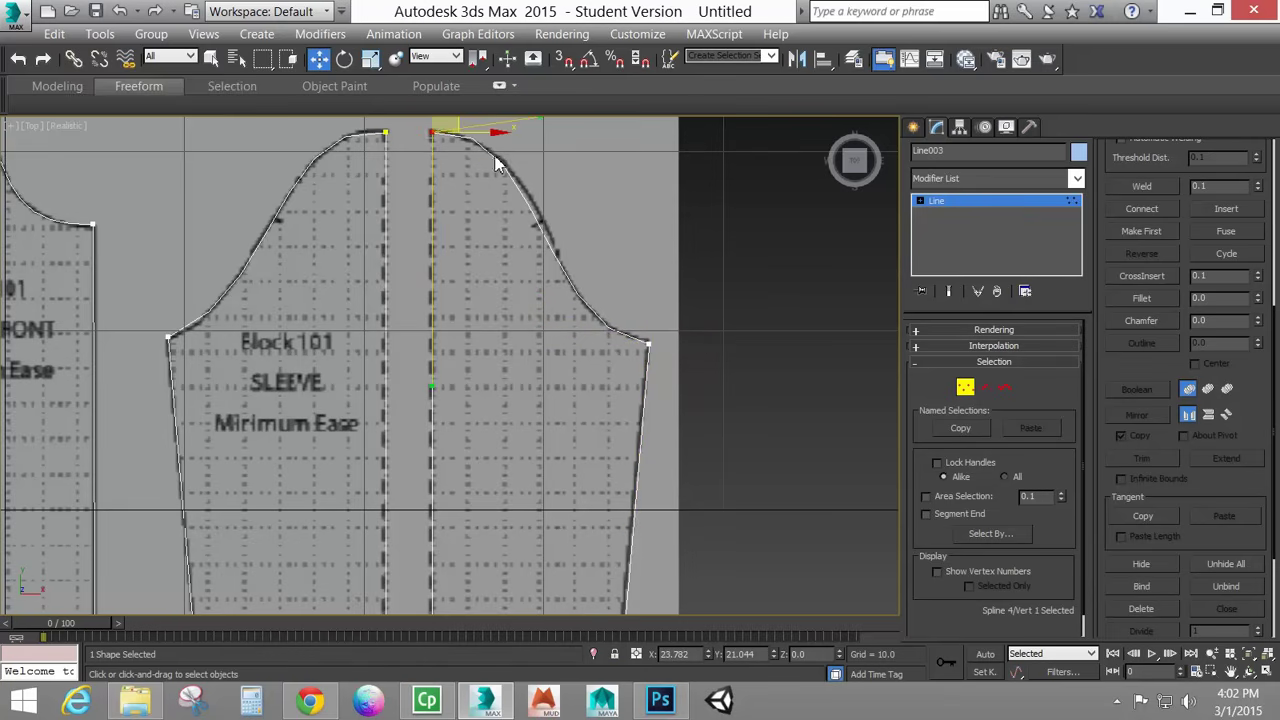
pyautogui.moveTo(546, 124); pyautogui.dragTo(494, 197, button='middle')
pyautogui.moveTo(500, 190); pyautogui.dragTo(508, 198)
pyautogui.scroll(1, 498, 228)
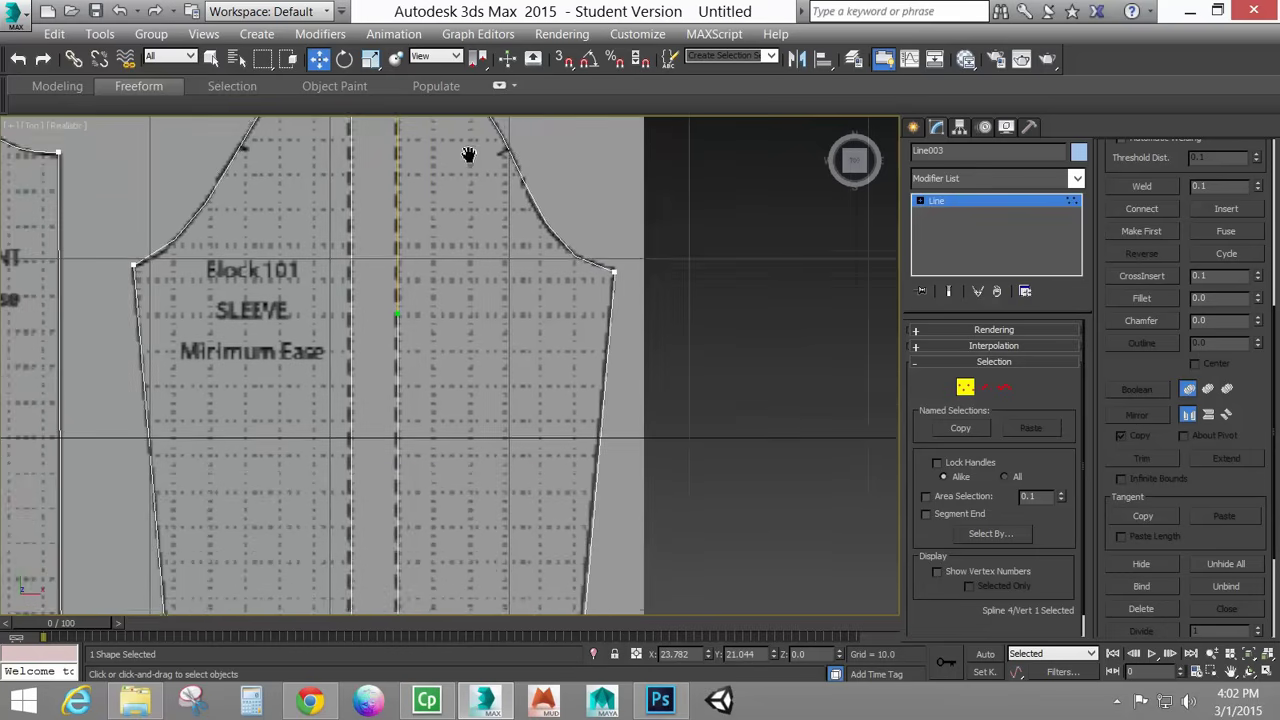
# Mirror all four pattern splines horizontally as copies and move the copies along X into the empty area beside the Bodice Back.
pyautogui.scroll(-4, 473, 235)
pyautogui.moveTo(463, 261); pyautogui.dragTo(608, 335, button='middle')
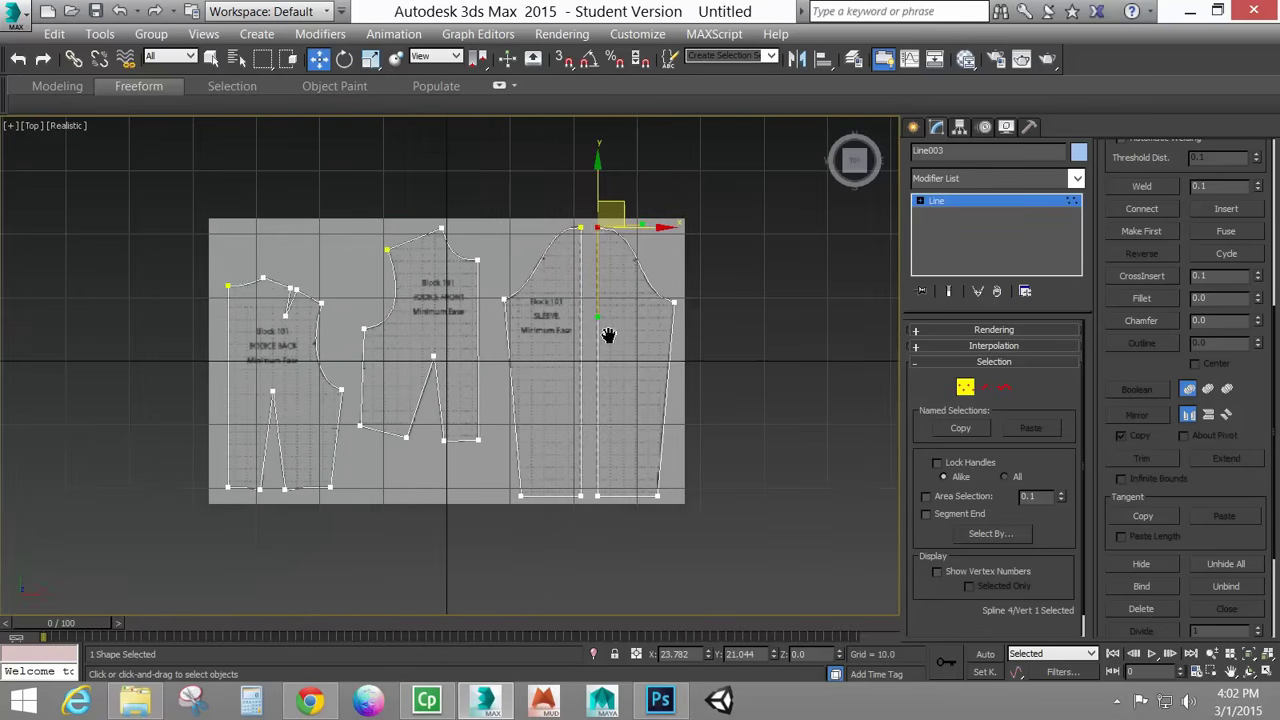
pyautogui.scroll(6, 440, 348)
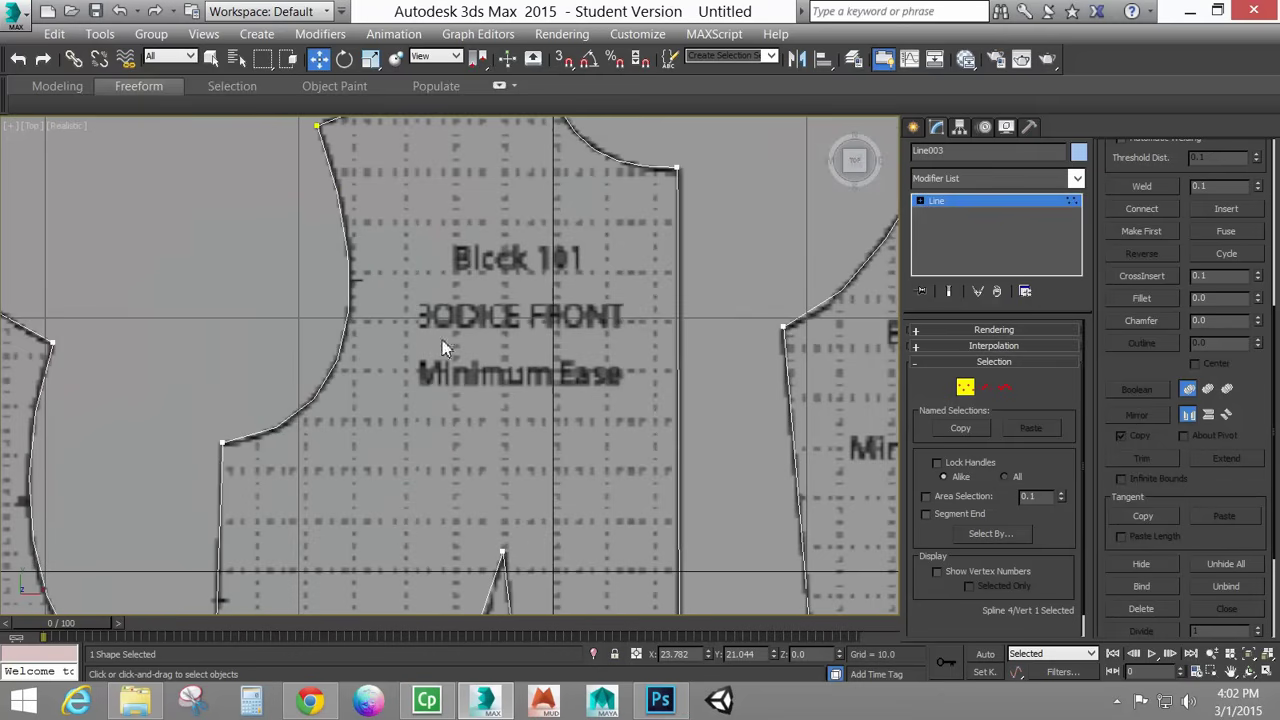
pyautogui.scroll(-4, 503, 378)
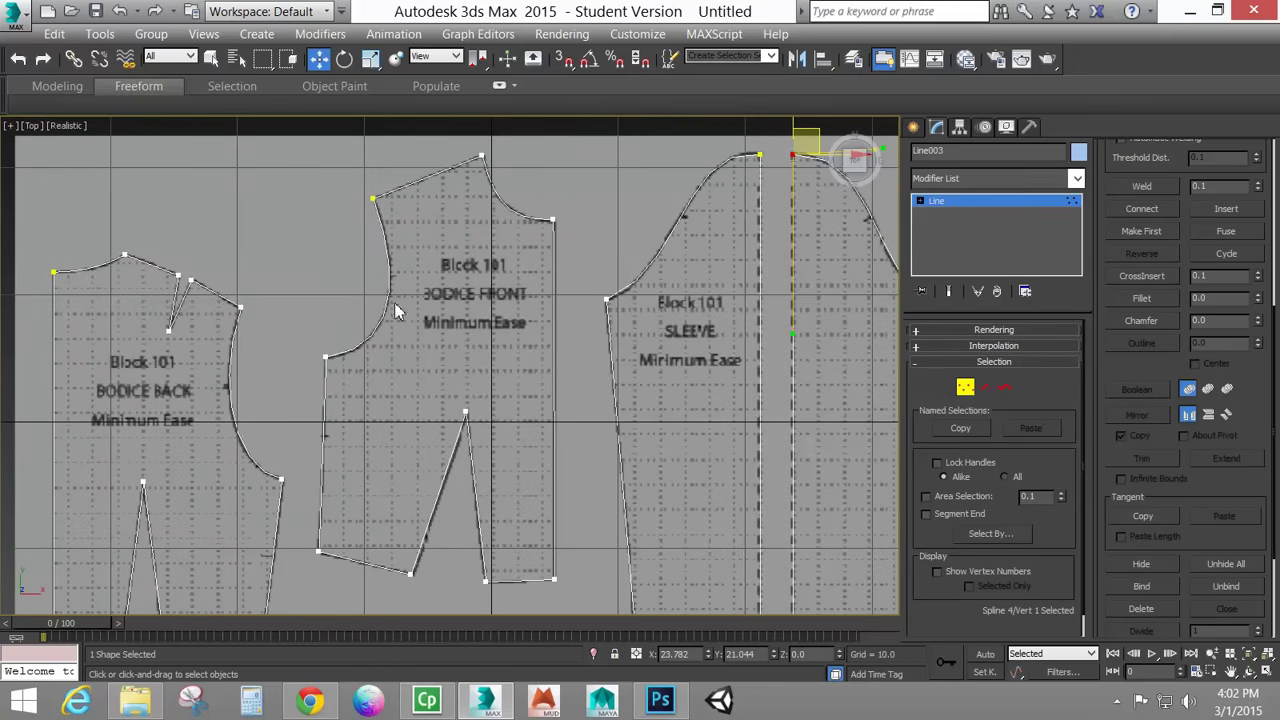
pyautogui.scroll(-3, 497, 351)
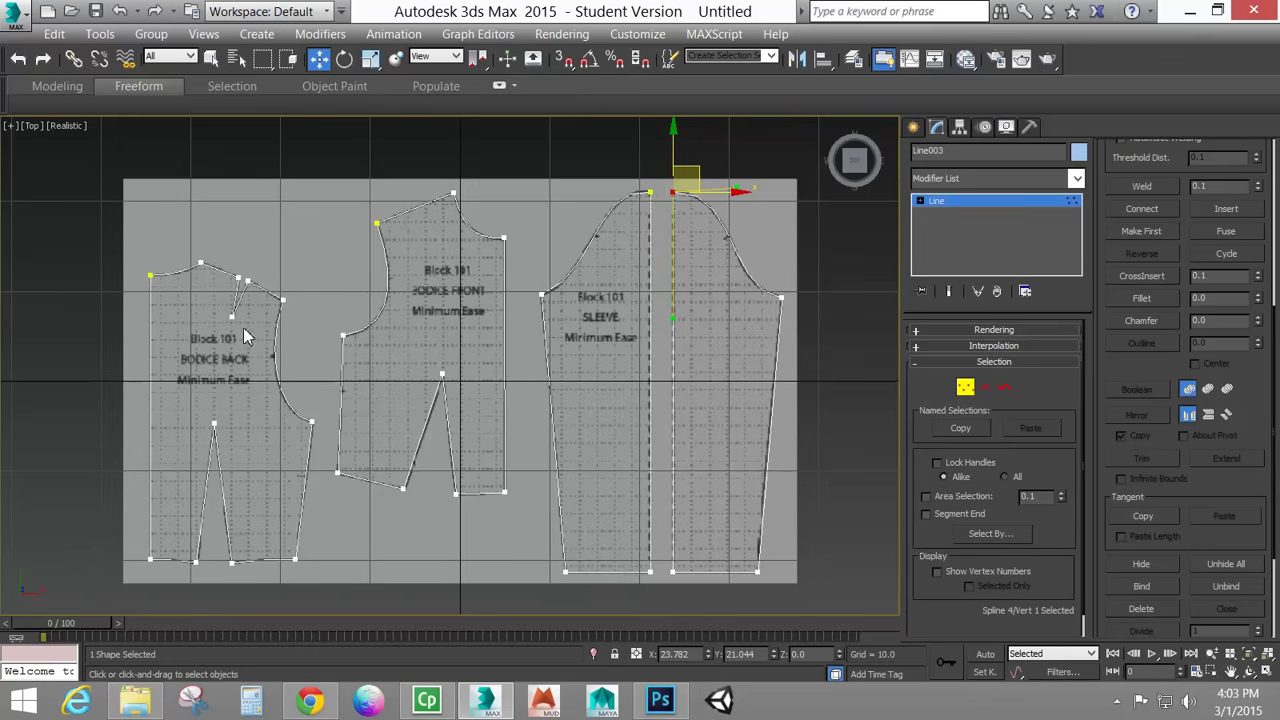
pyautogui.scroll(-5, 415, 455)
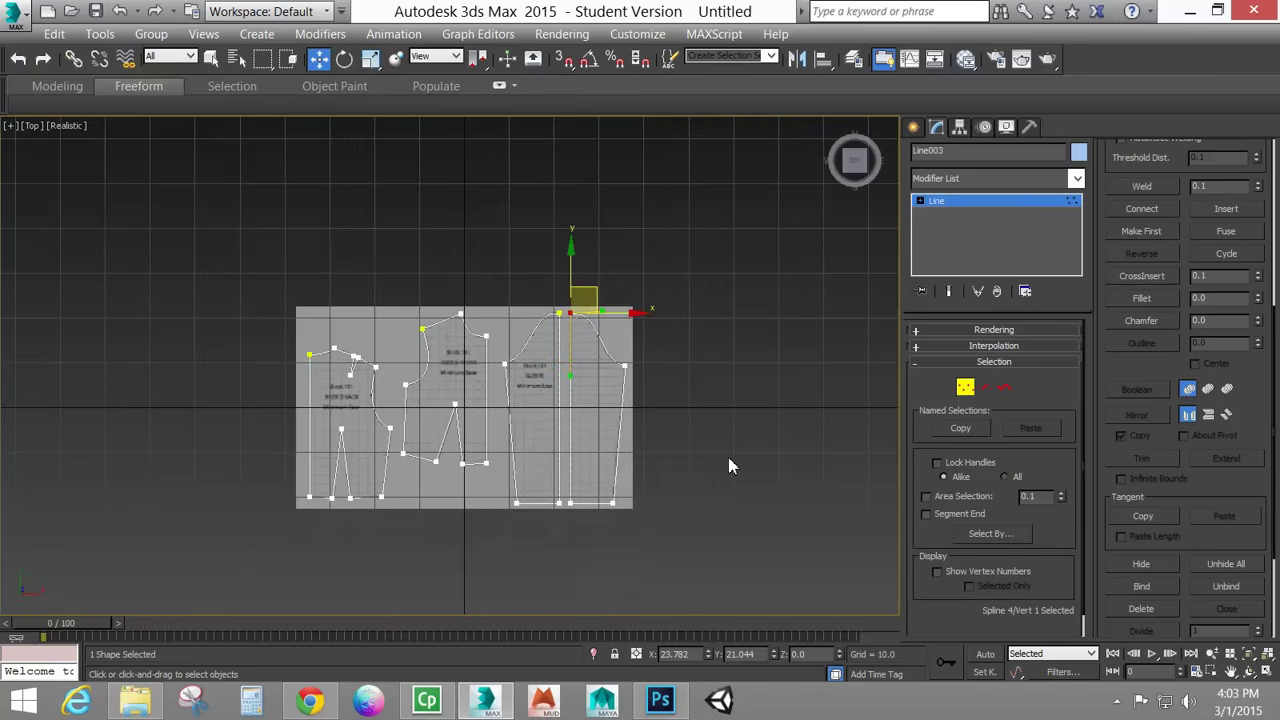
pyautogui.click(1004, 388)
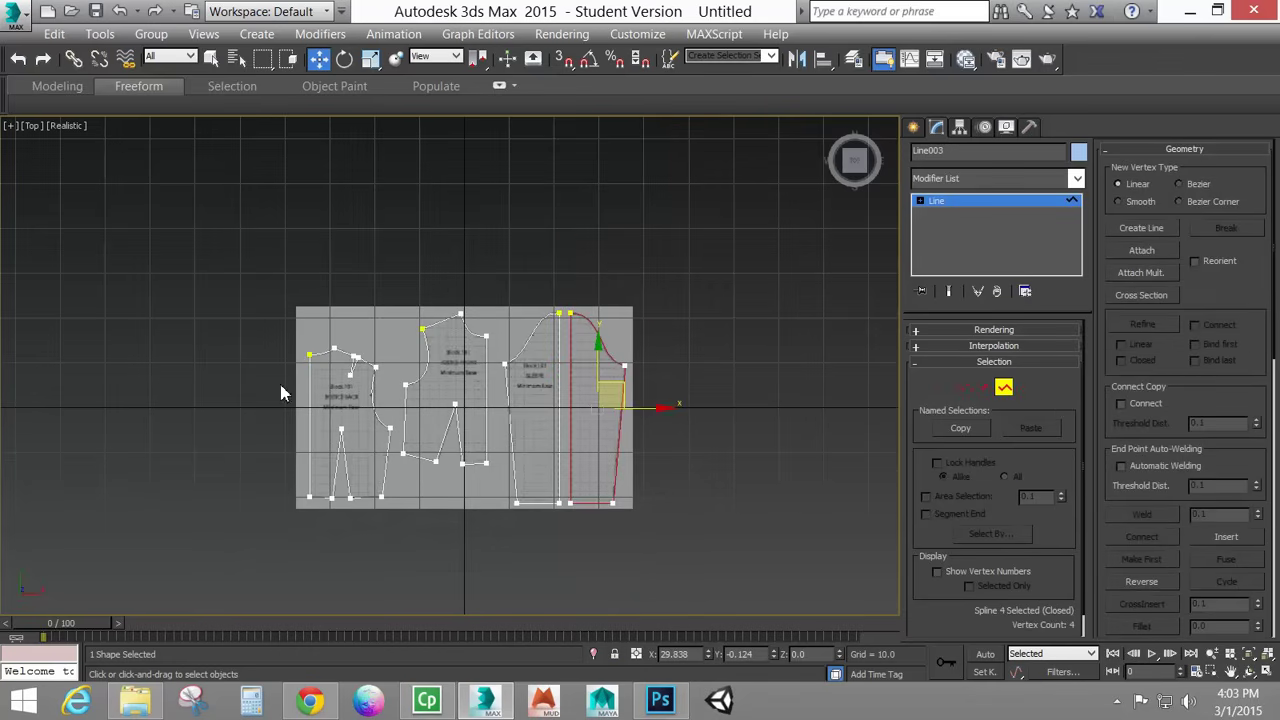
pyautogui.moveTo(801, 518); pyautogui.dragTo(803, 540)
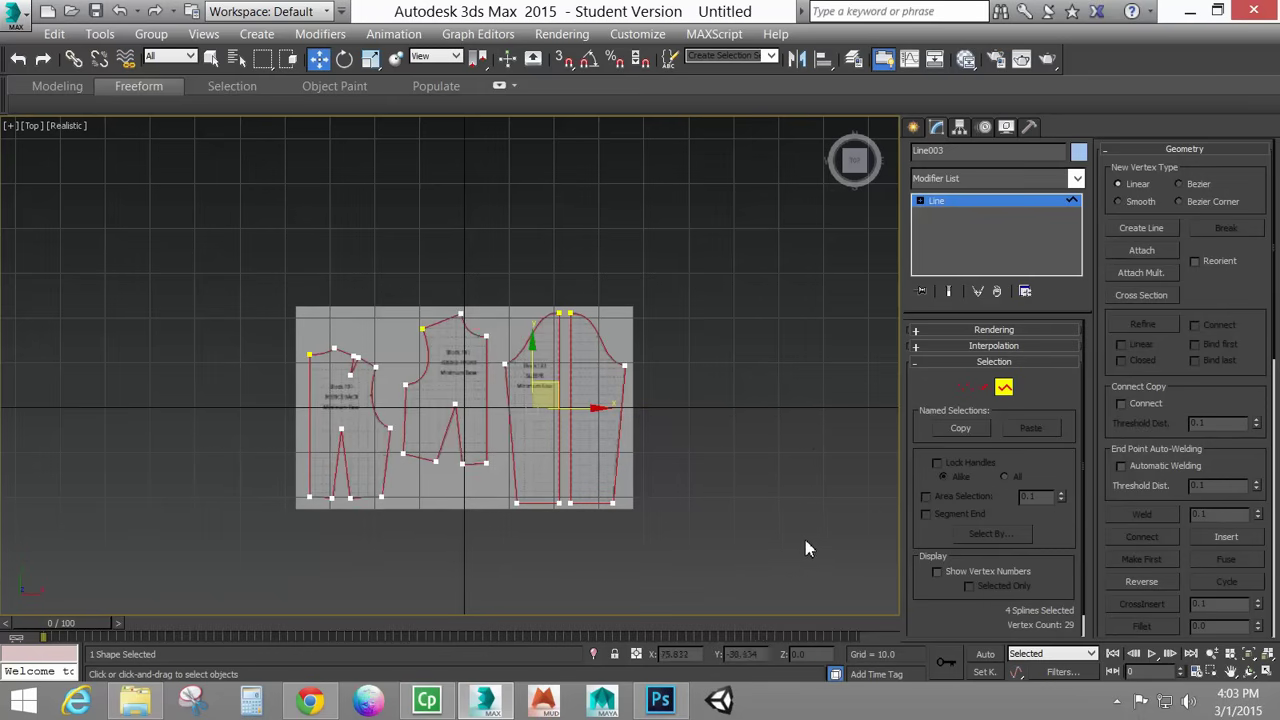
pyautogui.moveTo(1212, 412); pyautogui.dragTo(1172, 48)
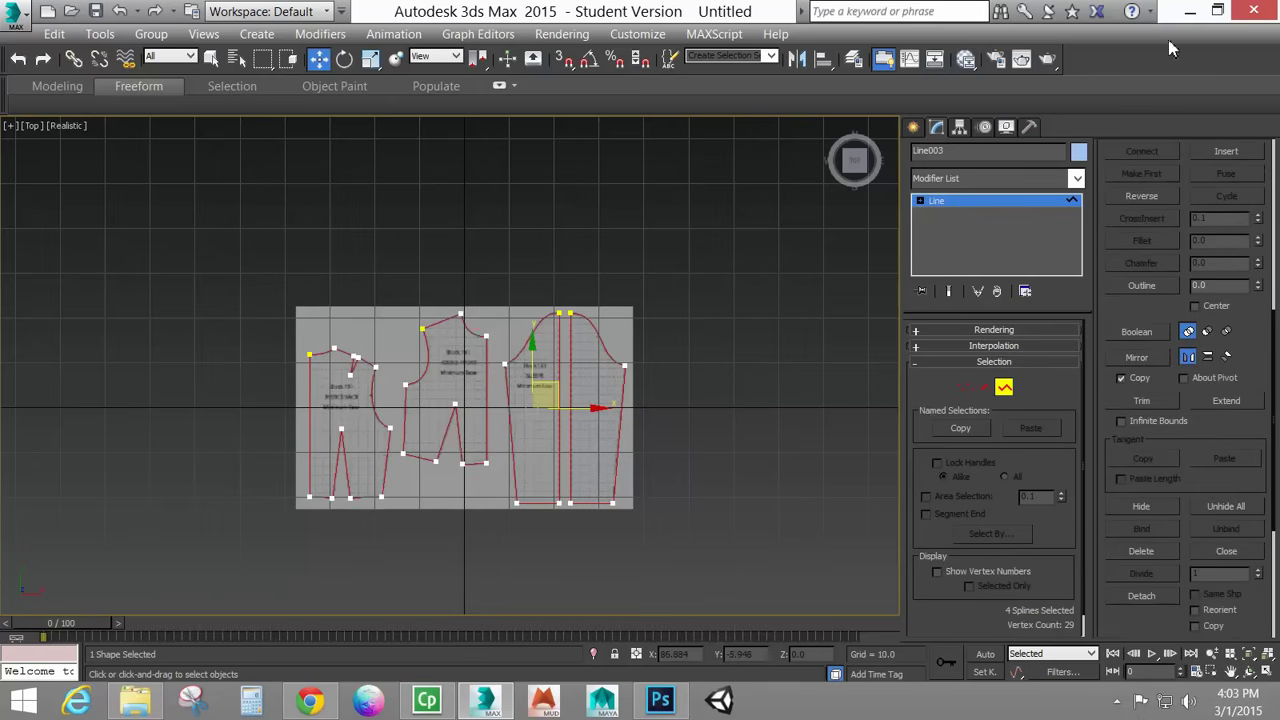
pyautogui.click(1122, 379)
pyautogui.click(1137, 357)
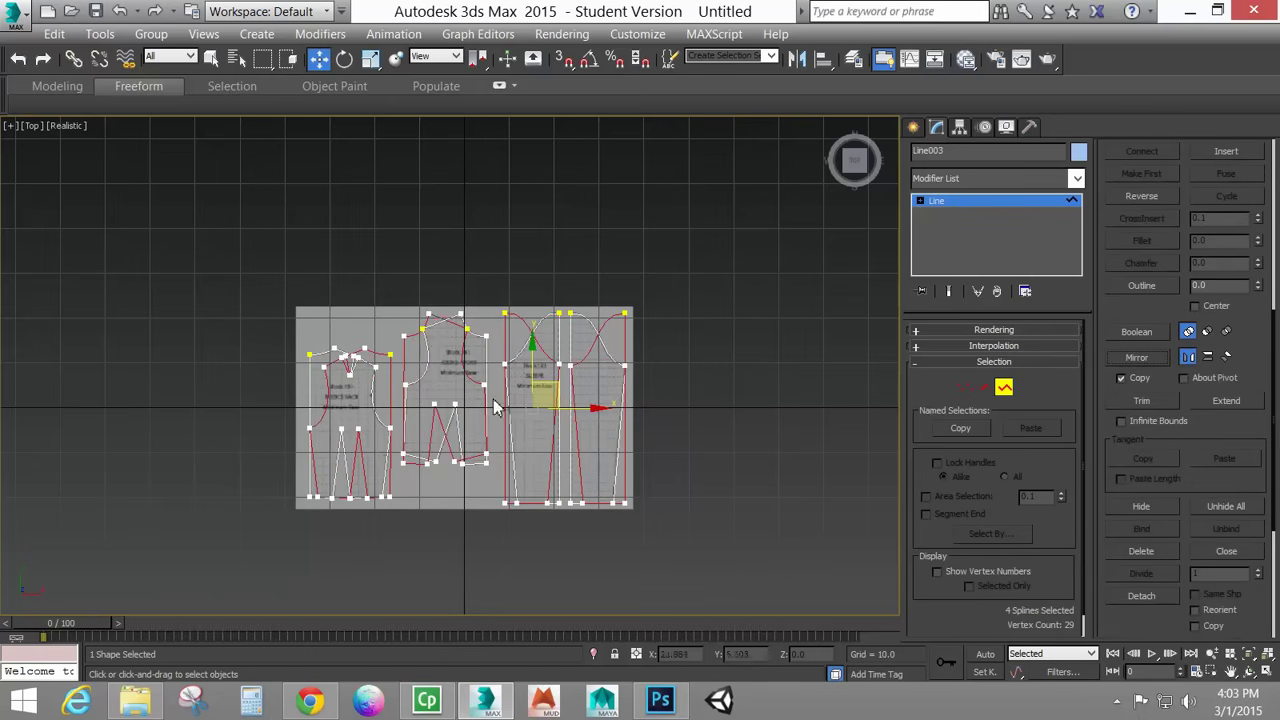
pyautogui.moveTo(591, 415); pyautogui.dragTo(237, 443)
pyautogui.moveTo(416, 412); pyautogui.dragTo(551, 414, button='middle')
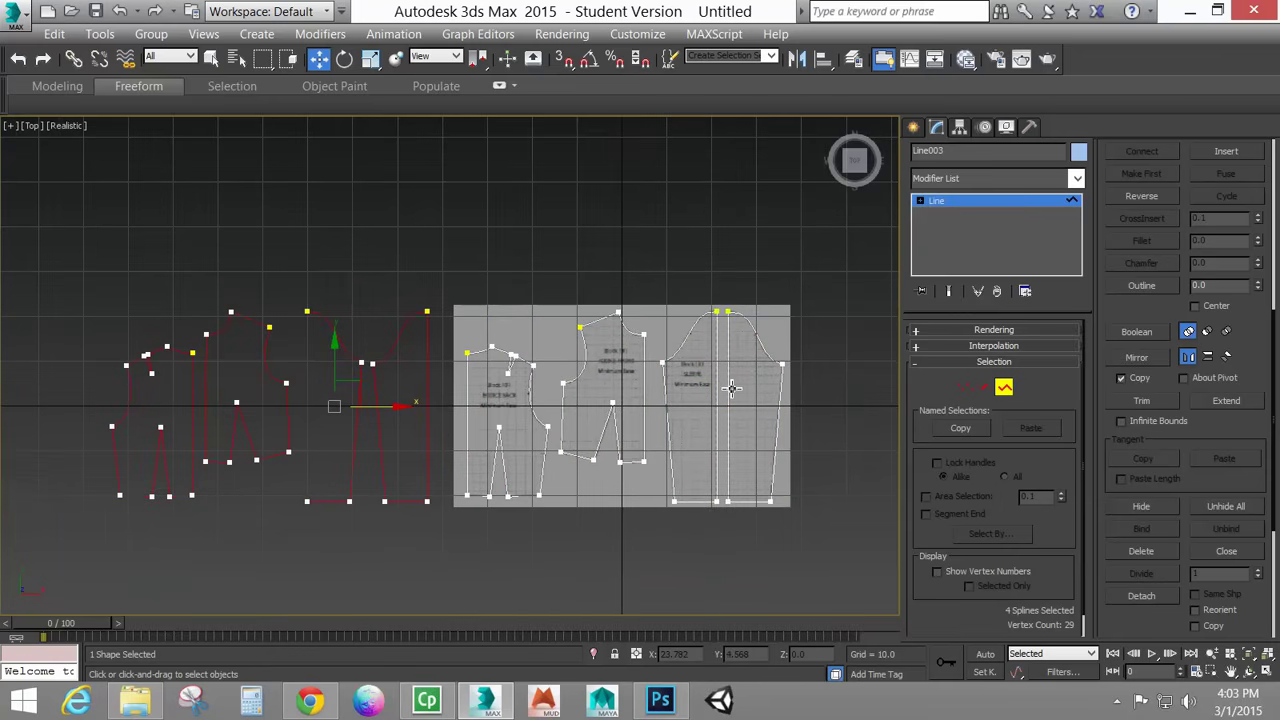
# Clone the Bodice Back spline along X beside its mirrored copy and move both back pieces clear of the mirrored Bodice Front.
pyautogui.click(527, 372)
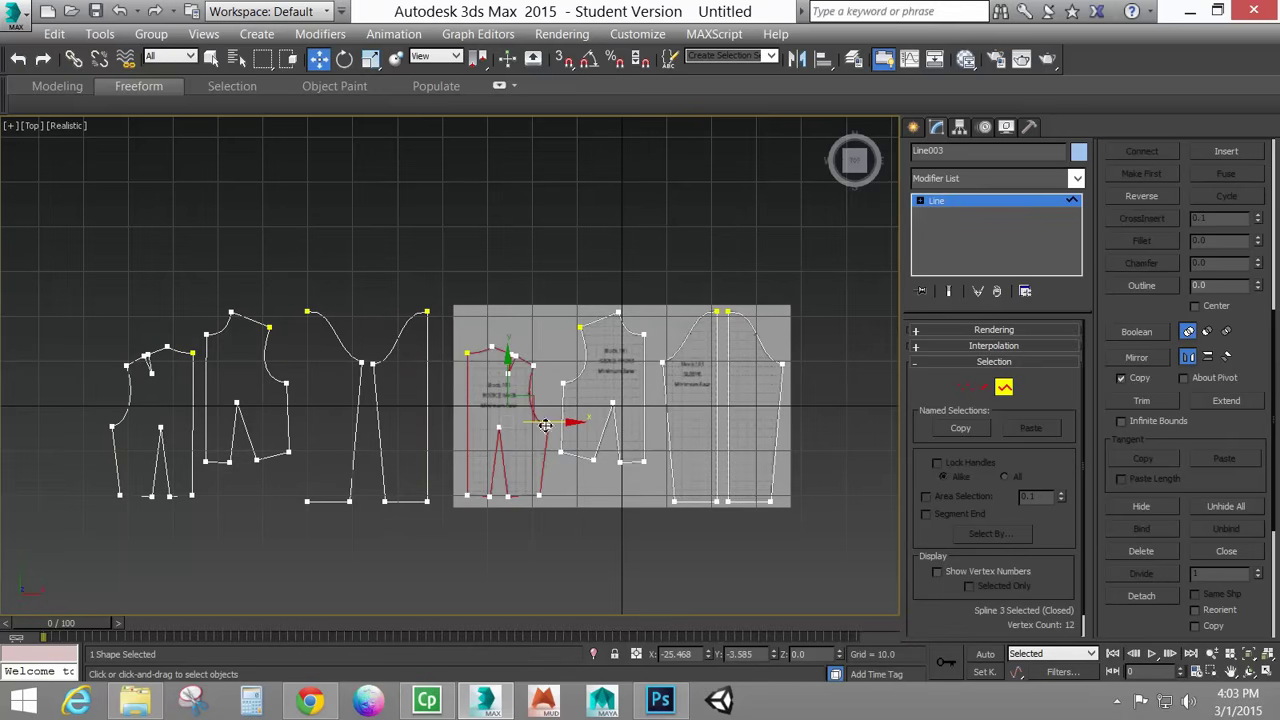
pyautogui.keyDown('shift'); pyautogui.moveTo(545, 425); pyautogui.dragTo(285, 425); pyautogui.keyUp('shift')
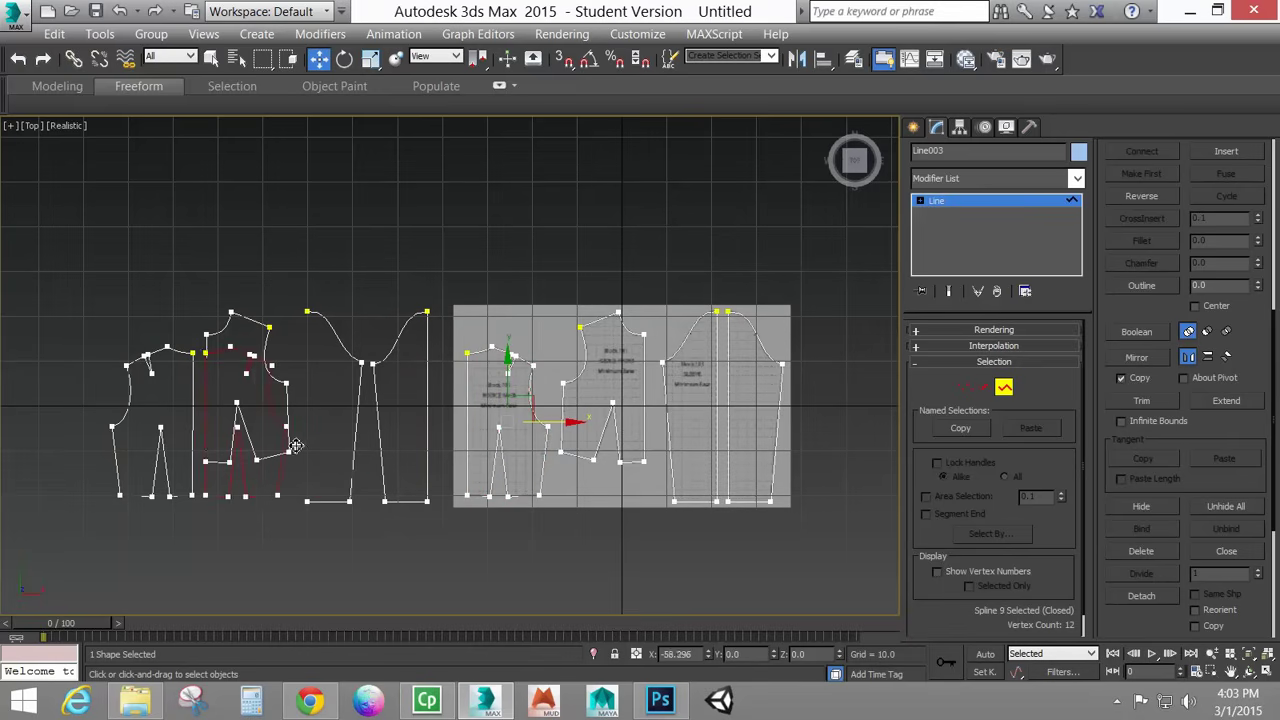
pyautogui.keyDown('ctrl'); pyautogui.click(178, 355); pyautogui.keyUp('ctrl')
pyautogui.moveTo(203, 422); pyautogui.dragTo(100, 423)
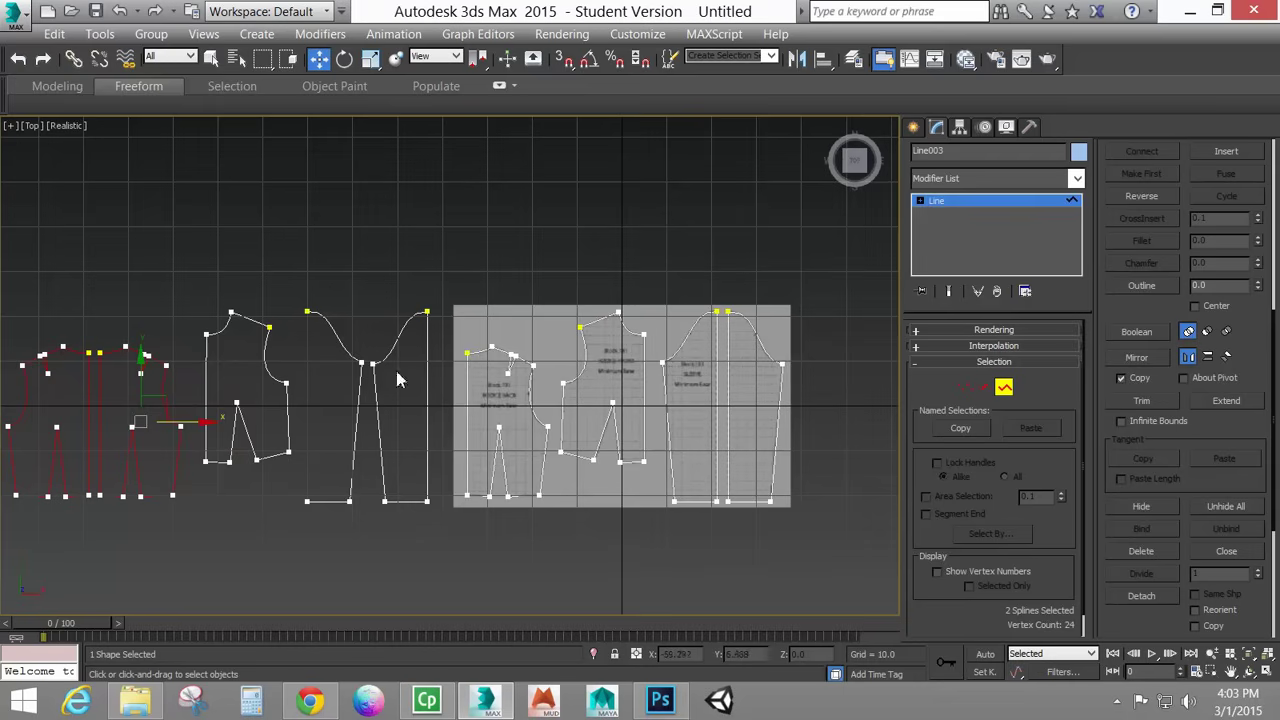
# Move the two mirrored sleeve halves along X past the original sleeve, outside the pattern image.
pyautogui.click(428, 340)
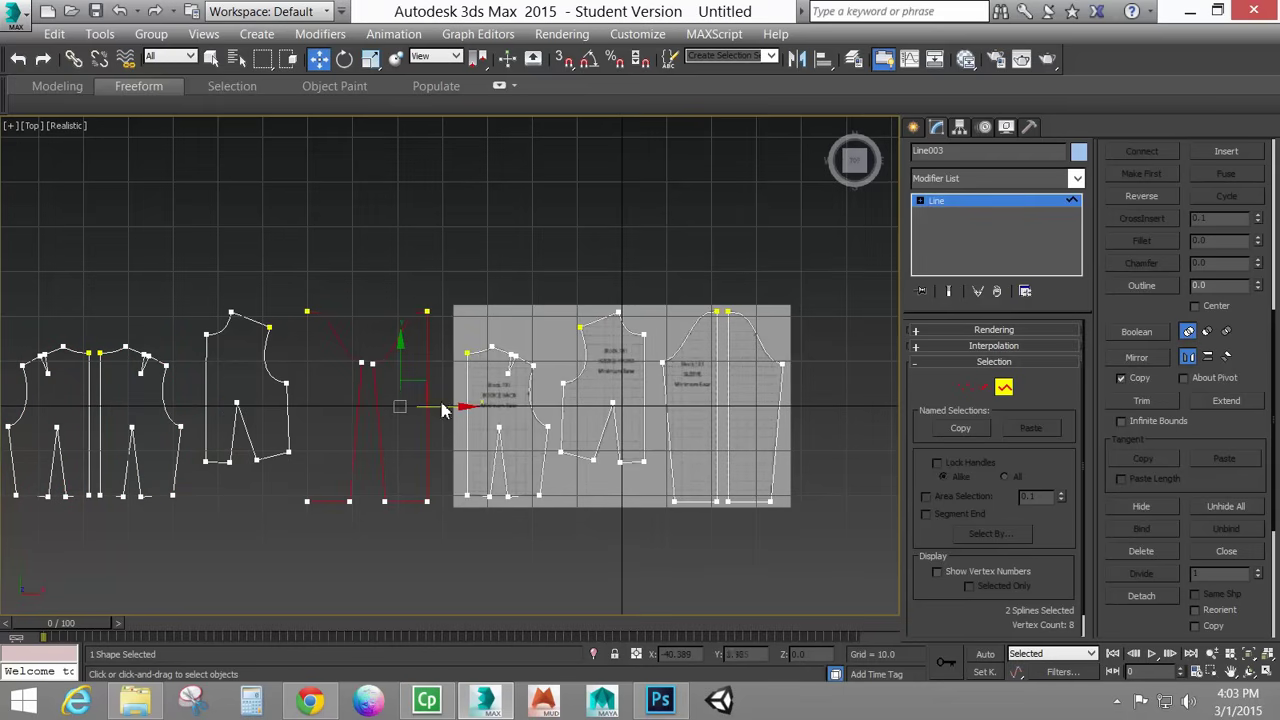
pyautogui.moveTo(473, 408); pyautogui.dragTo(975, 408)
pyautogui.moveTo(700, 457); pyautogui.dragTo(625, 449, button='middle')
# Swap the two mirrored sleeve halves so their straight center edges face each other with a narrow gap, beside the pattern image.
pyautogui.click(652, 384)
pyautogui.click(621, 400)
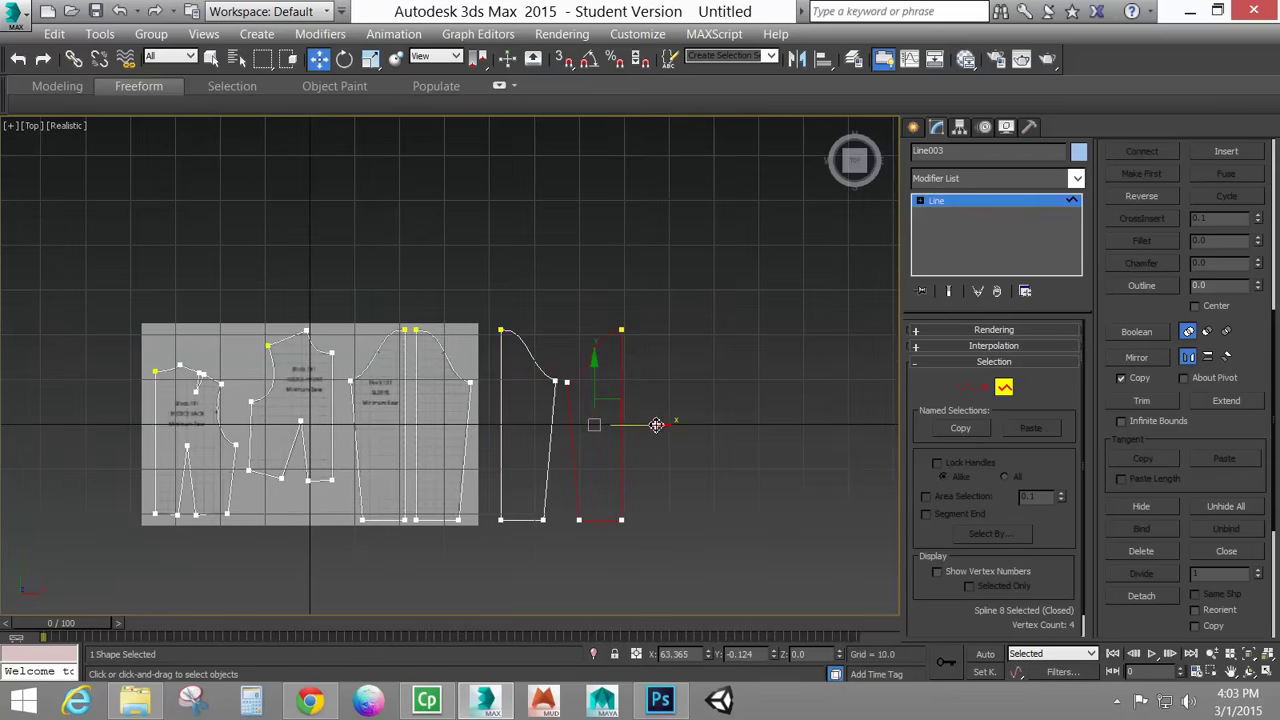
pyautogui.click(552, 424)
pyautogui.moveTo(586, 425); pyautogui.dragTo(717, 437)
pyautogui.moveTo(767, 401); pyautogui.dragTo(630, 437)
pyautogui.moveTo(682, 444); pyautogui.dragTo(649, 434)
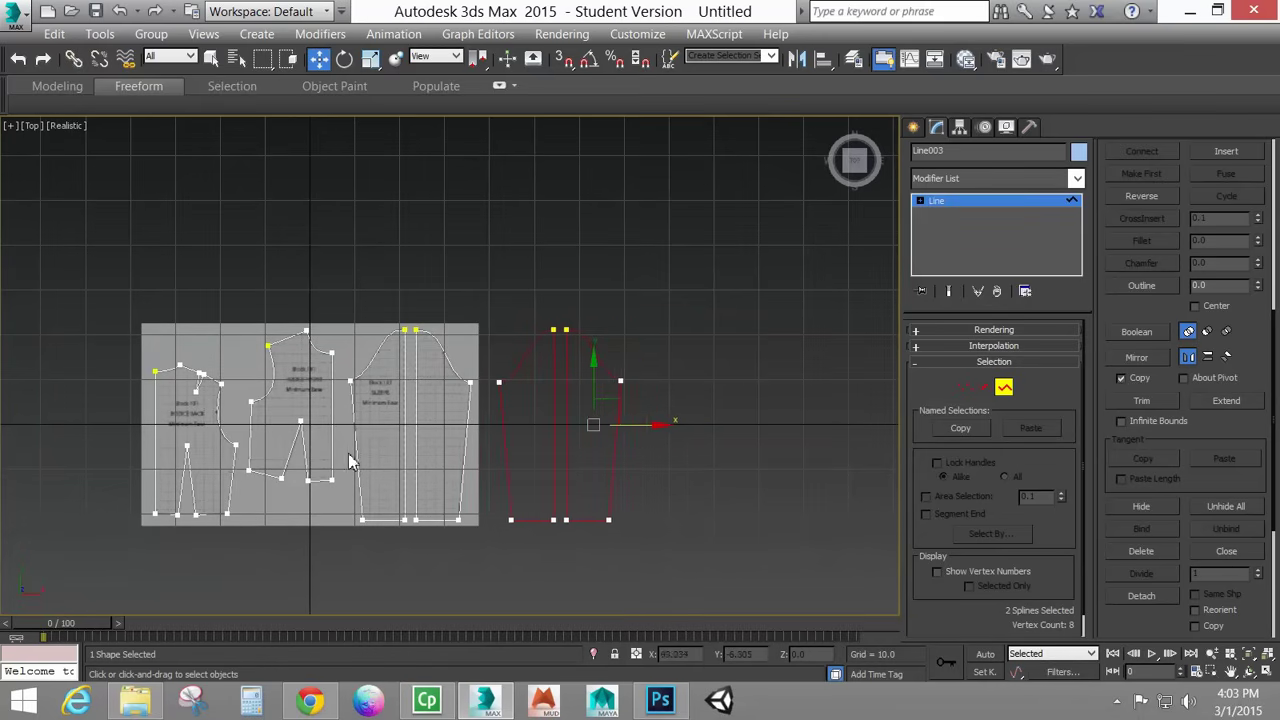
# Delete the extra Bodice Back spline that lies over the pattern image.
pyautogui.moveTo(591, 423); pyautogui.dragTo(563, 367, button='middle')
pyautogui.click(576, 368)
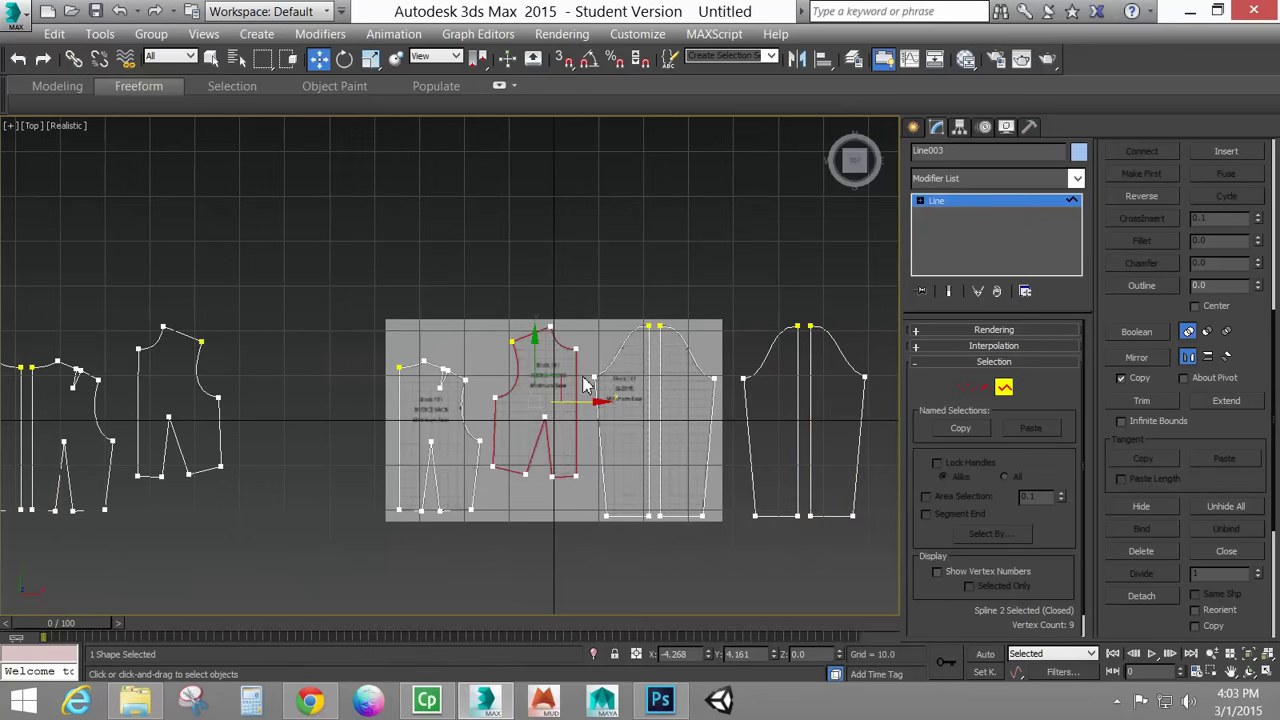
pyautogui.moveTo(335, 438); pyautogui.dragTo(386, 443, button='middle')
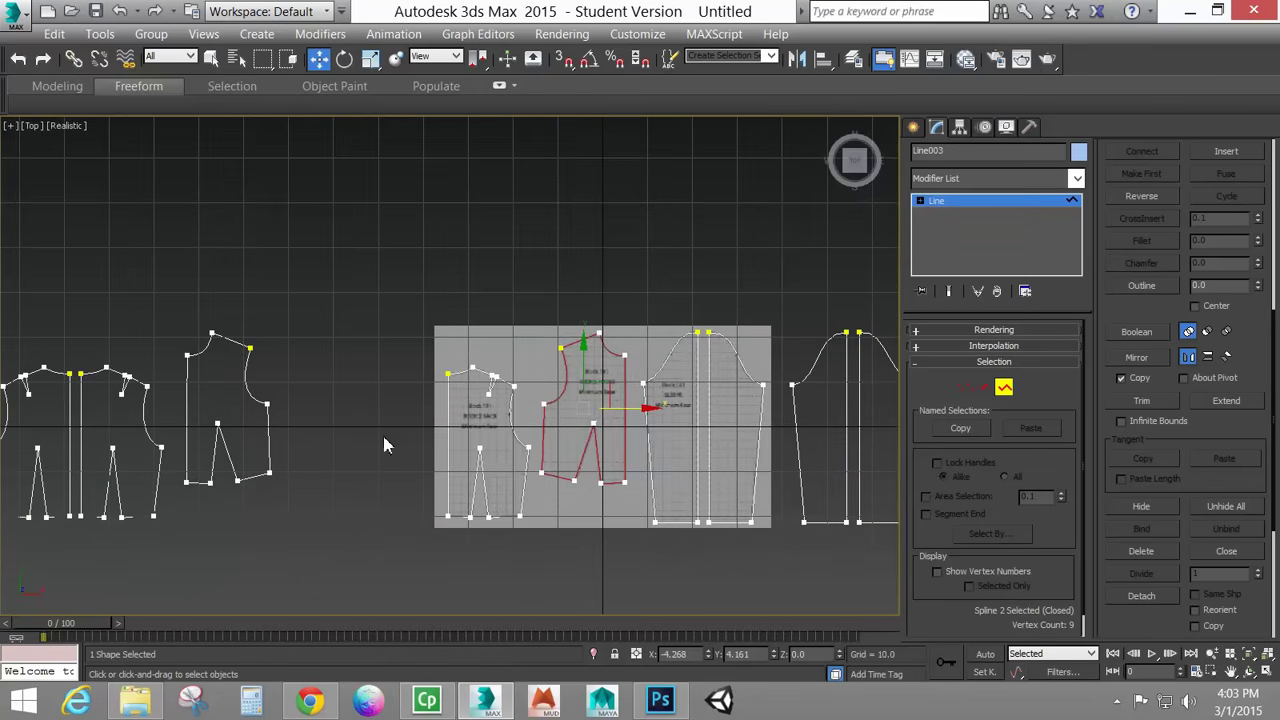
pyautogui.click(508, 388)
pyautogui.click(527, 376)
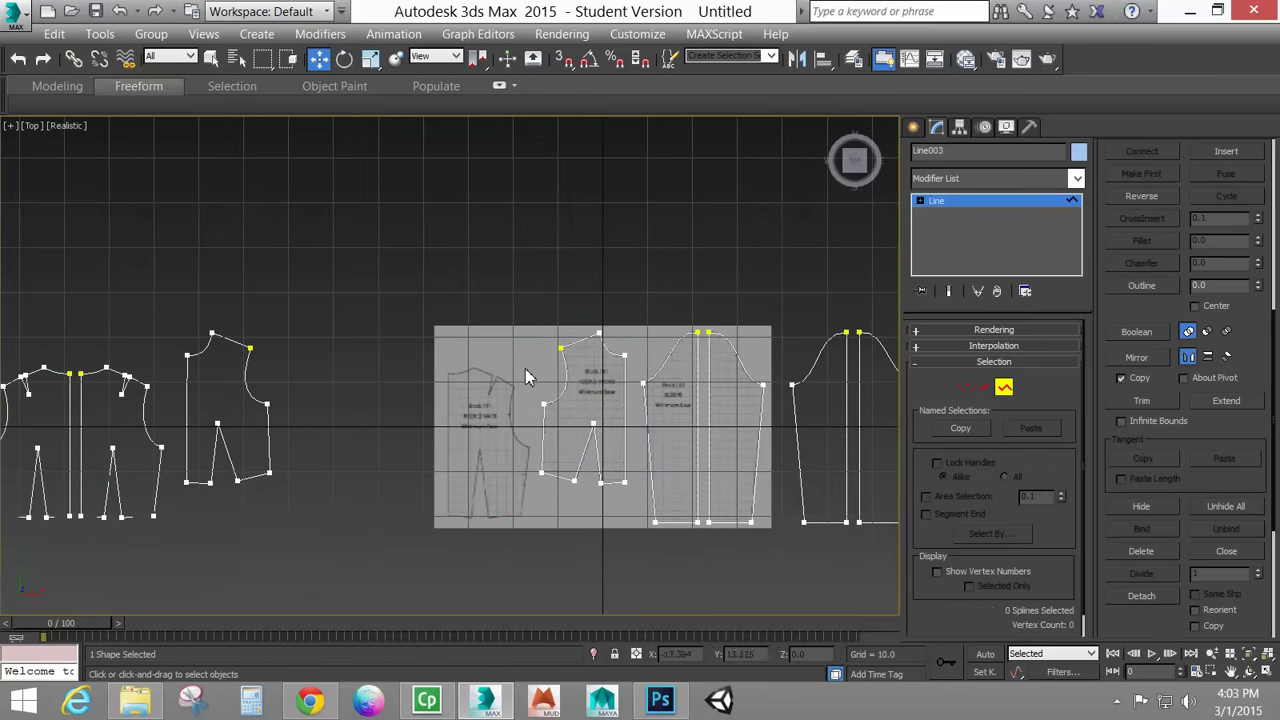
# Arrange the Bodice Front and its mirrored copy along X with facing center edges, between the Bodice Back pieces and the pattern image.
pyautogui.click(612, 352)
pyautogui.moveTo(631, 413); pyautogui.dragTo(379, 451)
pyautogui.click(265, 404)
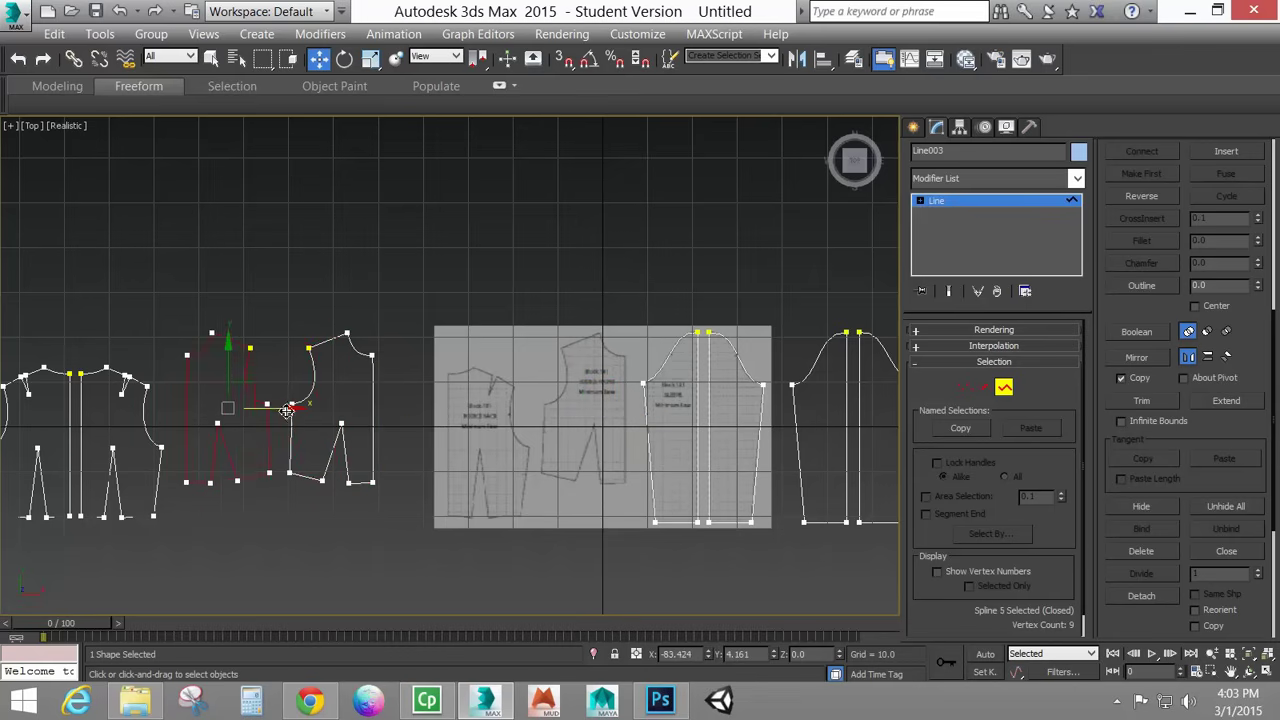
pyautogui.moveTo(287, 410); pyautogui.dragTo(485, 437)
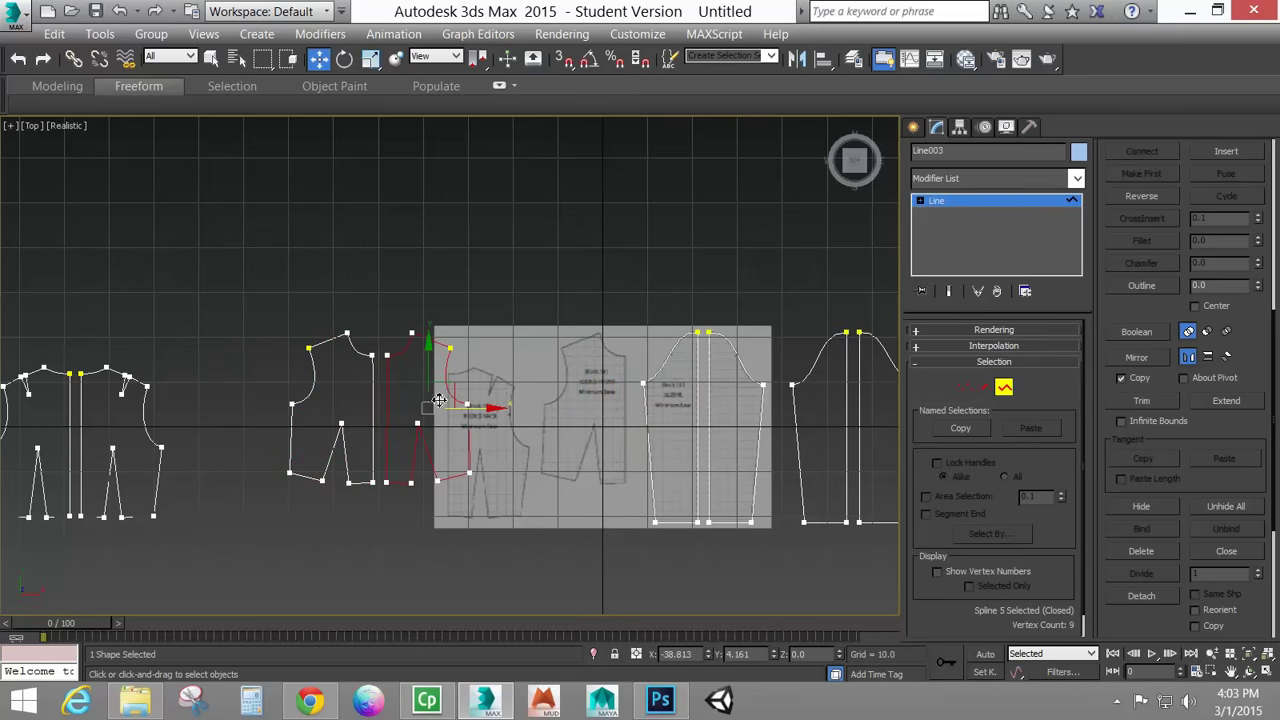
pyautogui.keyDown('ctrl'); pyautogui.click(364, 355); pyautogui.keyUp('ctrl')
pyautogui.moveTo(394, 408); pyautogui.dragTo(313, 414)
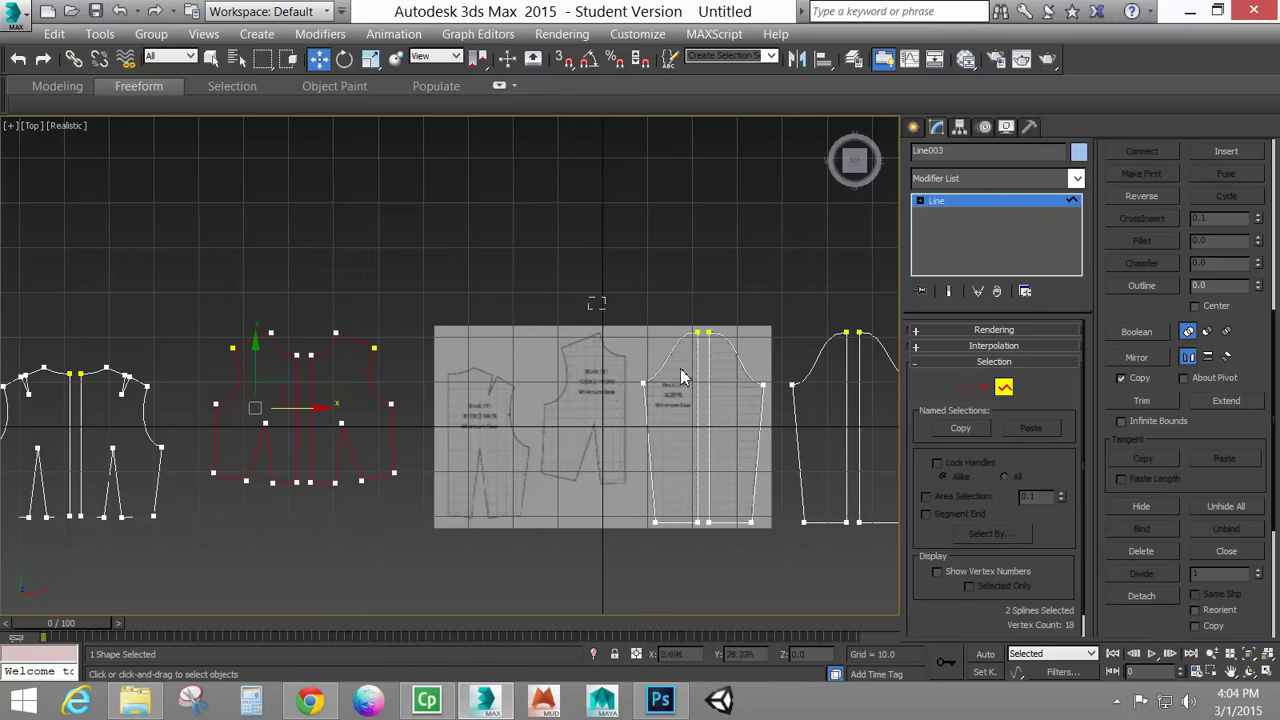
# Move the four bodice front and back splines together along X toward the sleeves.
pyautogui.moveTo(598, 303); pyautogui.dragTo(875, 510)
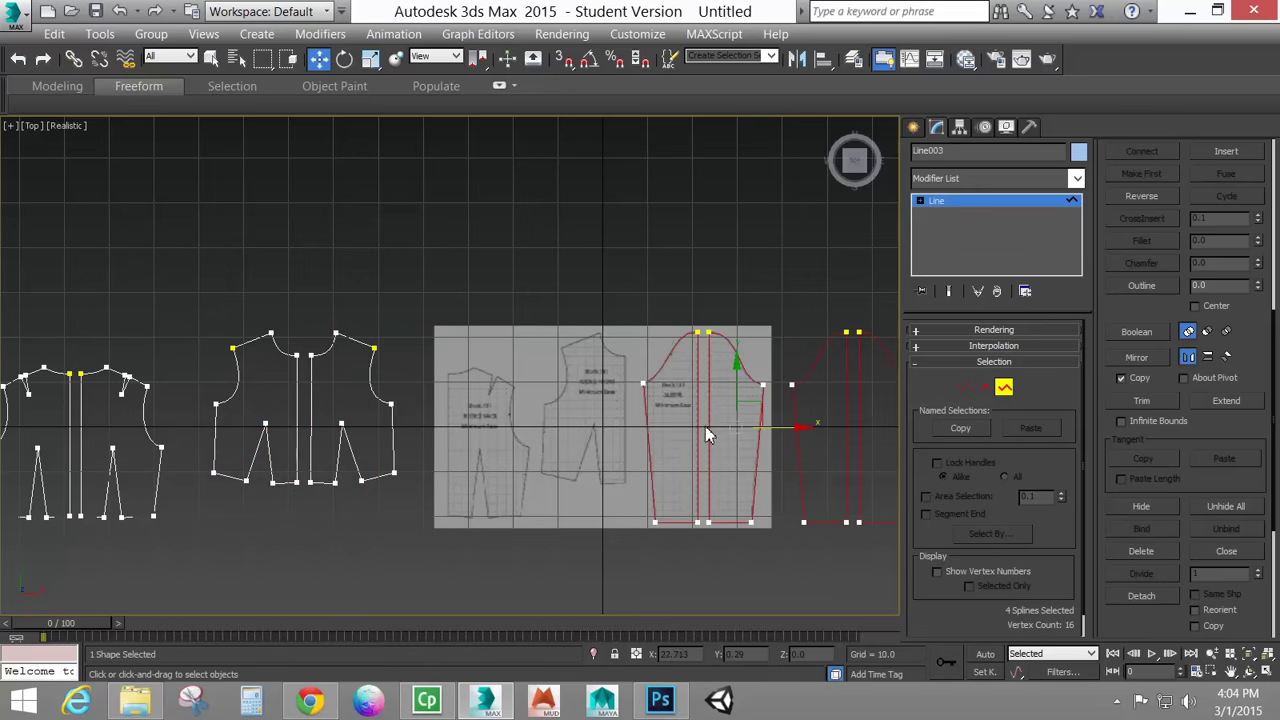
pyautogui.moveTo(398, 438); pyautogui.dragTo(398, 438)
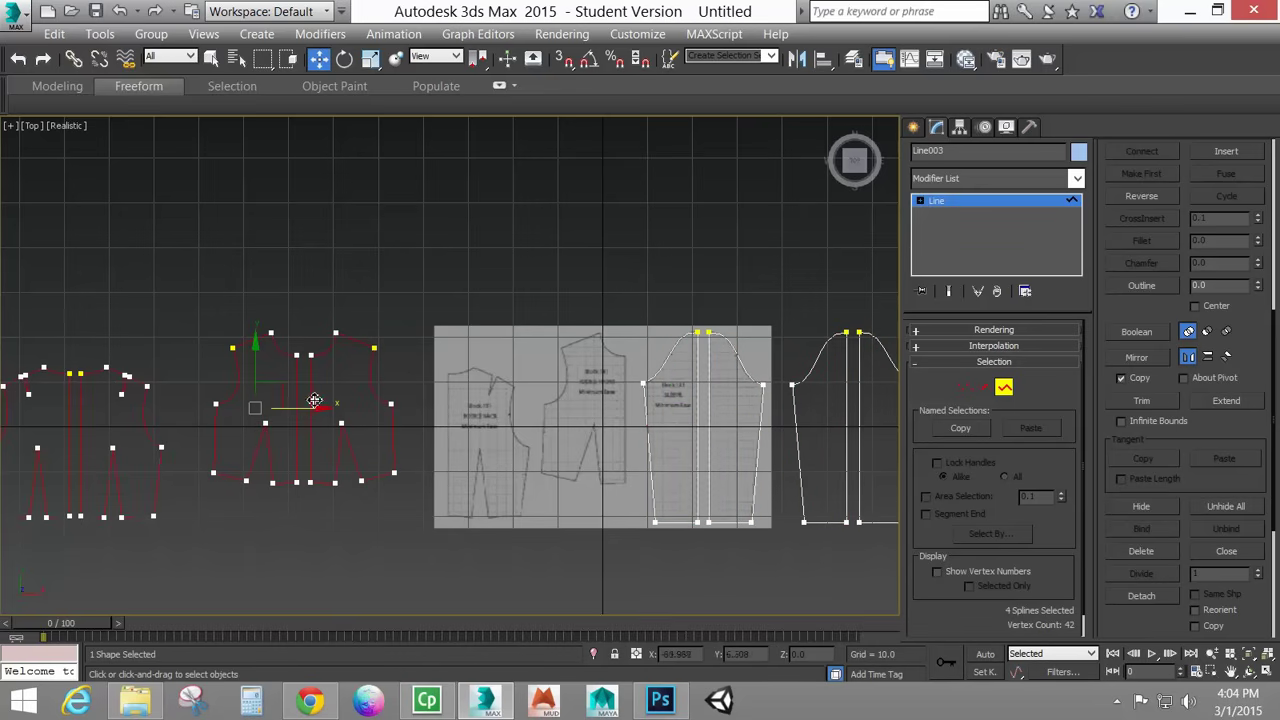
pyautogui.moveTo(309, 411); pyautogui.dragTo(497, 411)
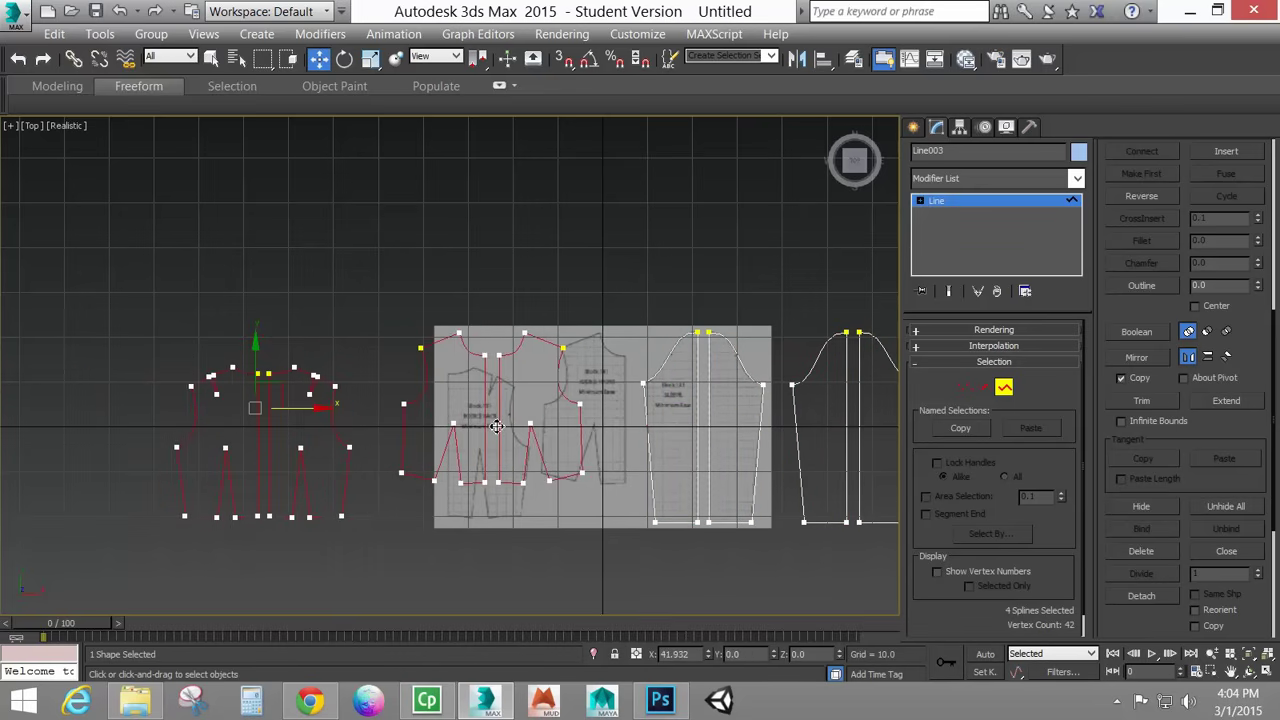
# Move the two Bodice Back halves and the four sleeve halves along X closer to the Bodice Front pieces.
pyautogui.moveTo(653, 408); pyautogui.dragTo(532, 424, button='middle')
pyautogui.moveTo(75, 365); pyautogui.dragTo(284, 452)
pyautogui.moveTo(424, 467); pyautogui.dragTo(434, 467, button='middle')
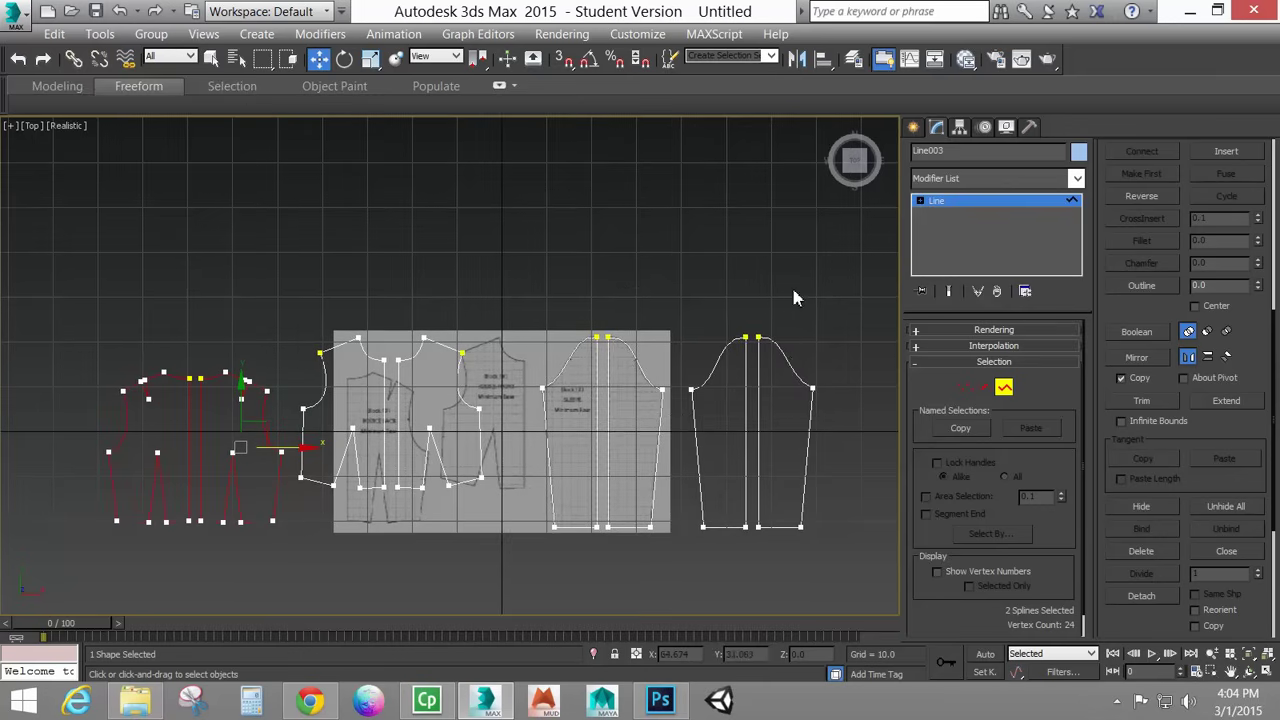
pyautogui.moveTo(632, 420)
pyautogui.mouseDown()
pyautogui.moveTo(677, 434)
pyautogui.moveTo(645, 441)
pyautogui.mouseUp()
pyautogui.keyDown('ctrl'); pyautogui.click(549, 418); pyautogui.keyUp('ctrl')
pyautogui.scroll(5, 555, 432)
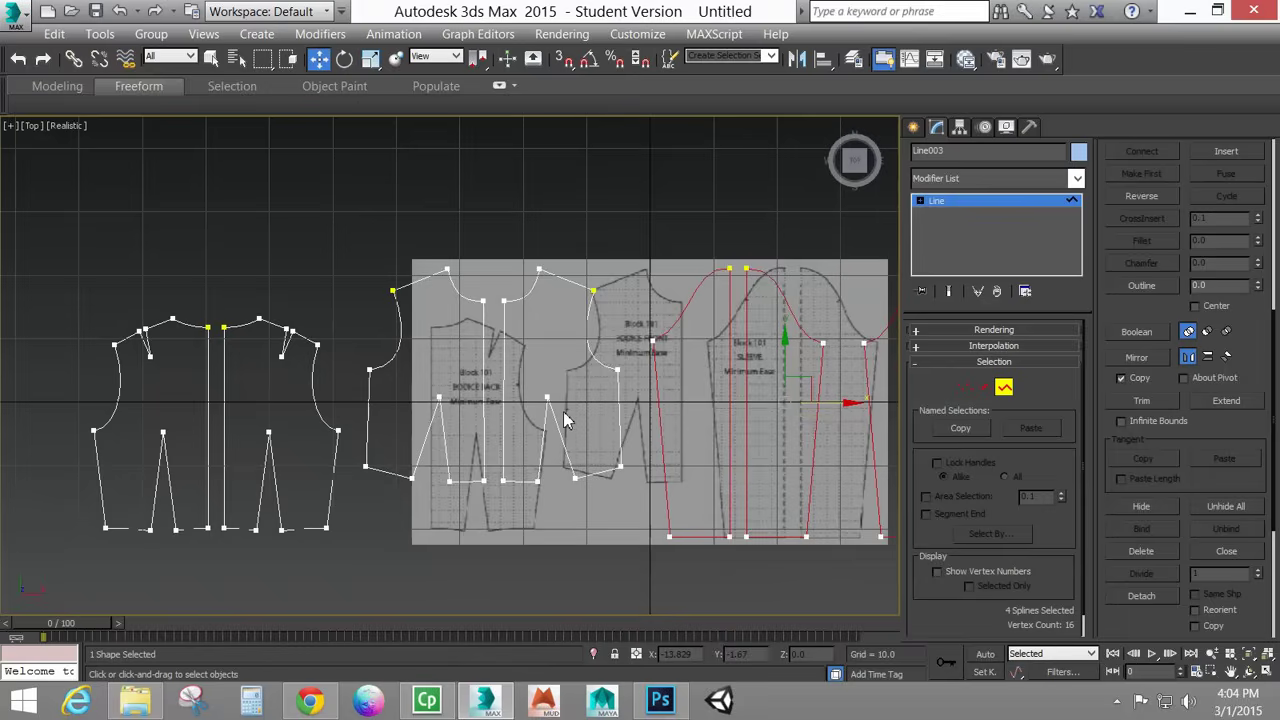
pyautogui.click(966, 389)
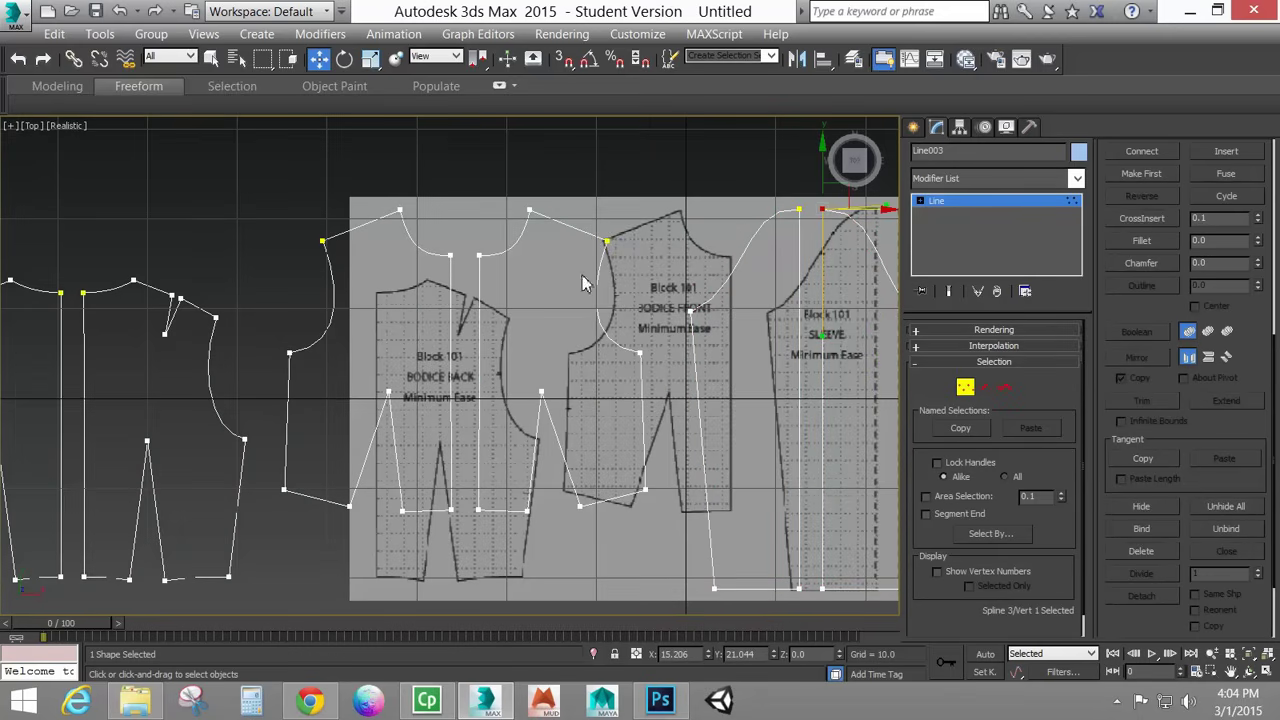
pyautogui.moveTo(470, 517); pyautogui.dragTo(476, 541)
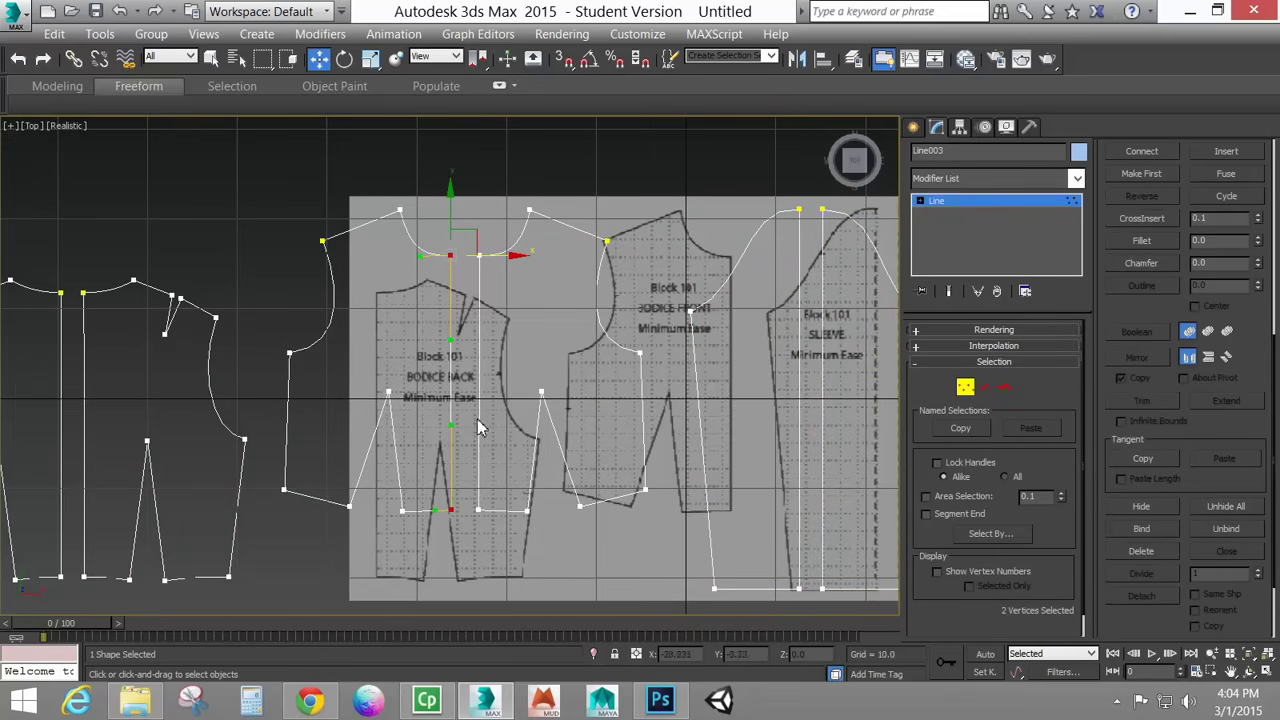
pyautogui.scroll(-4, 580, 430)
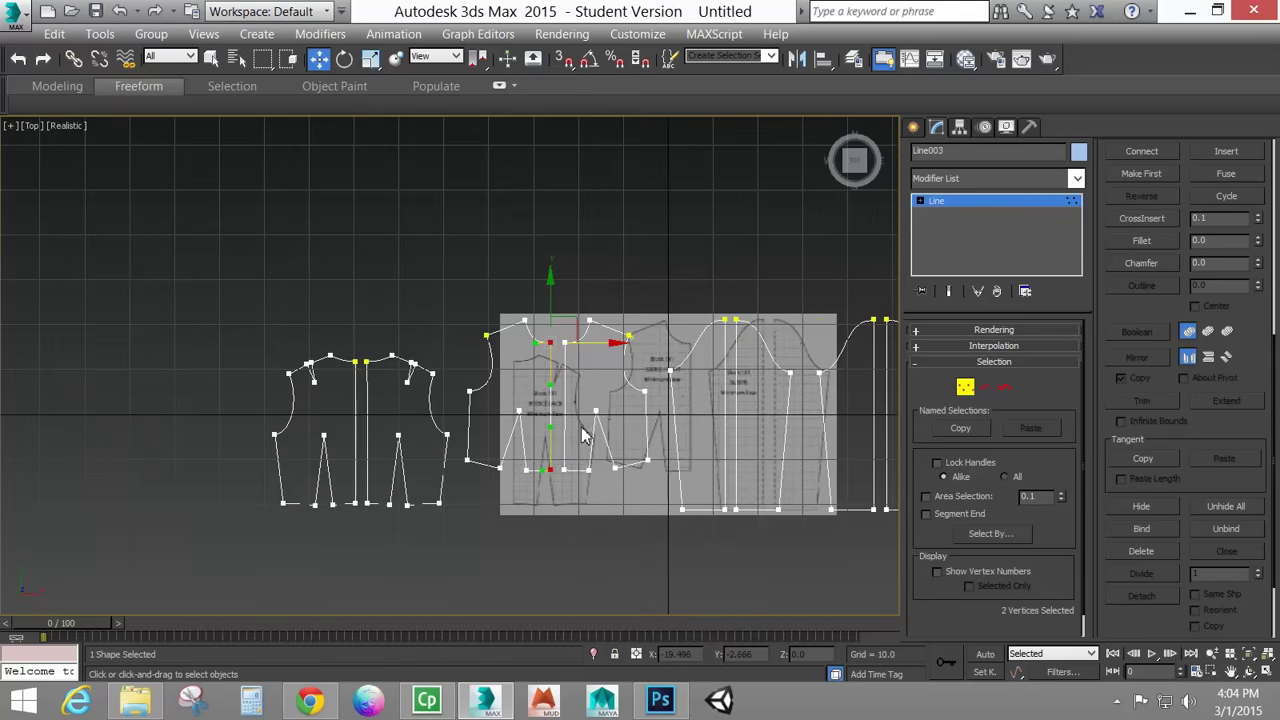
# Leave vertex editing of the pattern shape and hide the plane carrying the pattern image.
pyautogui.click(966, 389)
pyautogui.moveTo(641, 406); pyautogui.dragTo(536, 412, button='middle')
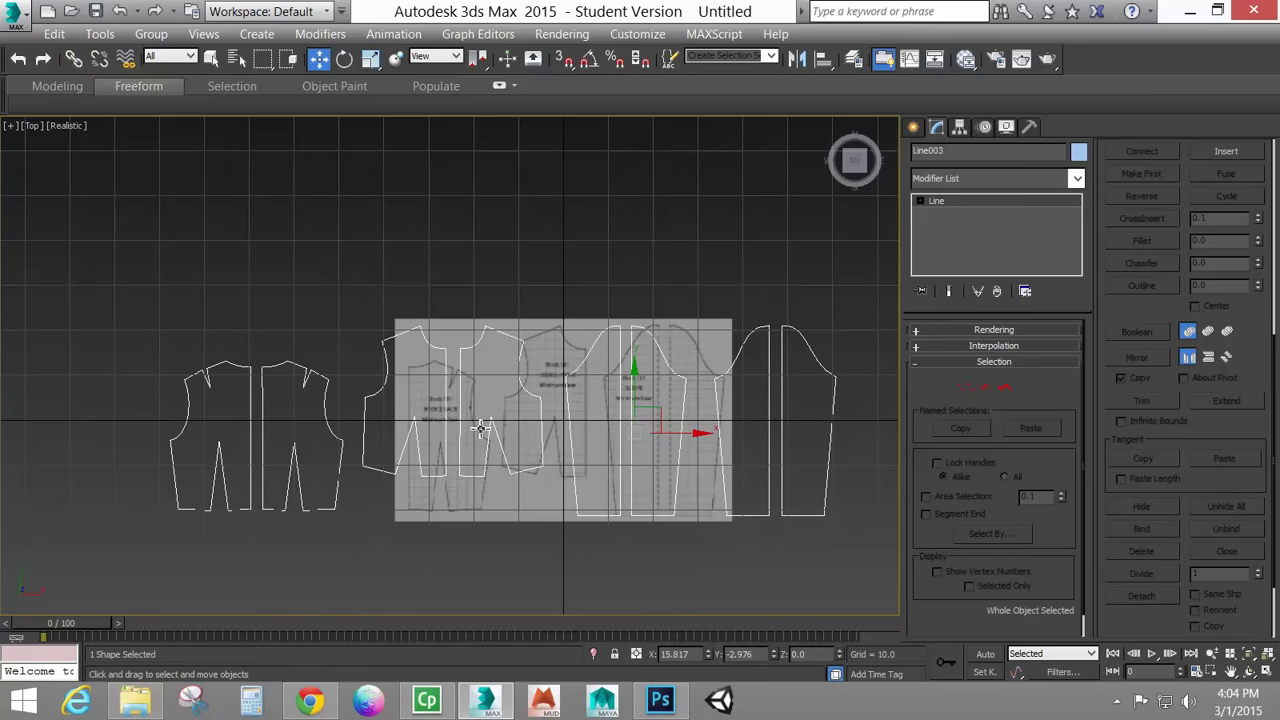
pyautogui.moveTo(481, 428); pyautogui.dragTo(411, 406, button='middle')
pyautogui.click(479, 340)
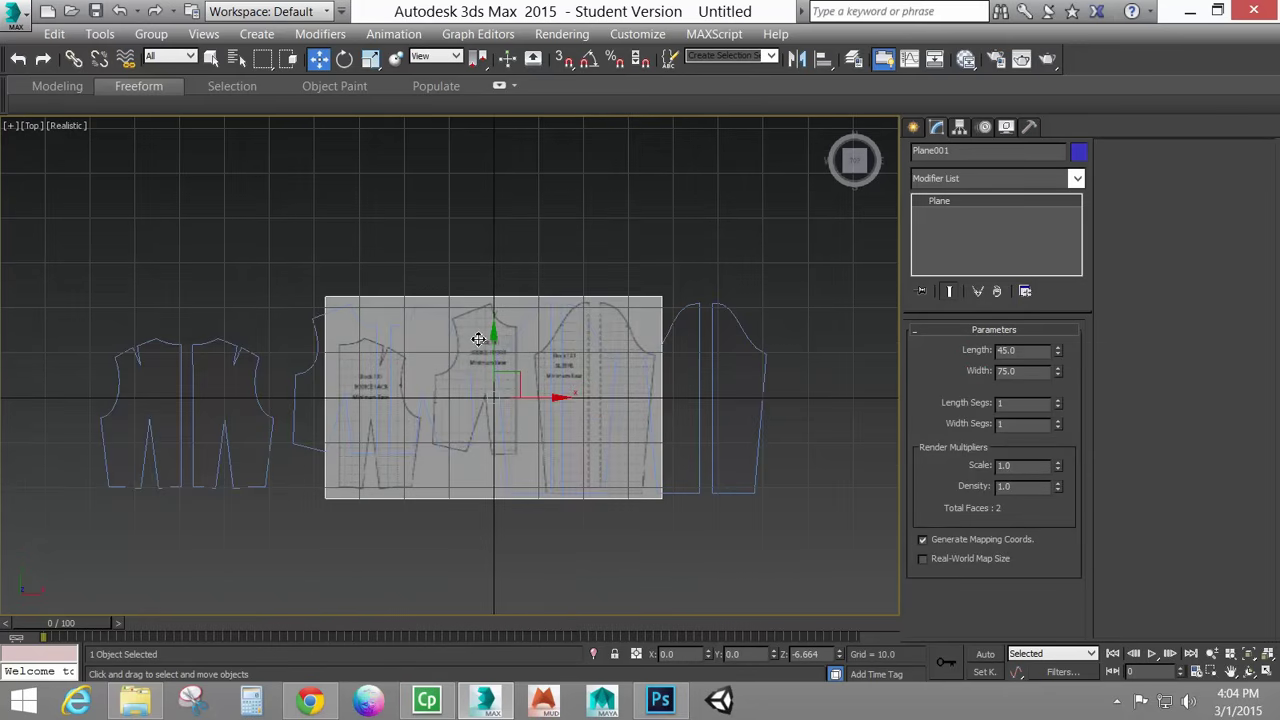
pyautogui.rightClick(479, 339)
pyautogui.click(497, 270)
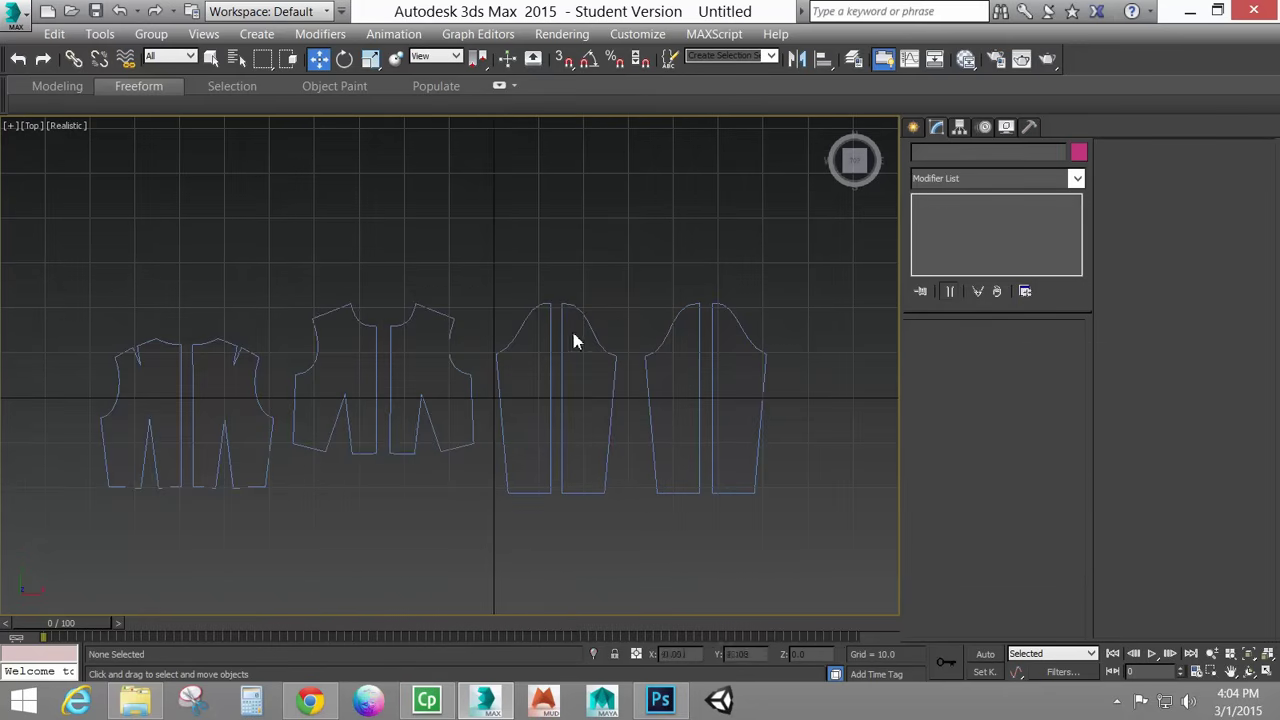
# Select the combined pattern shape and center its pivot on the object.
pyautogui.moveTo(458, 420); pyautogui.dragTo(500, 428, button='middle')
pyautogui.moveTo(806, 290); pyautogui.dragTo(509, 371)
pyautogui.click(959, 128)
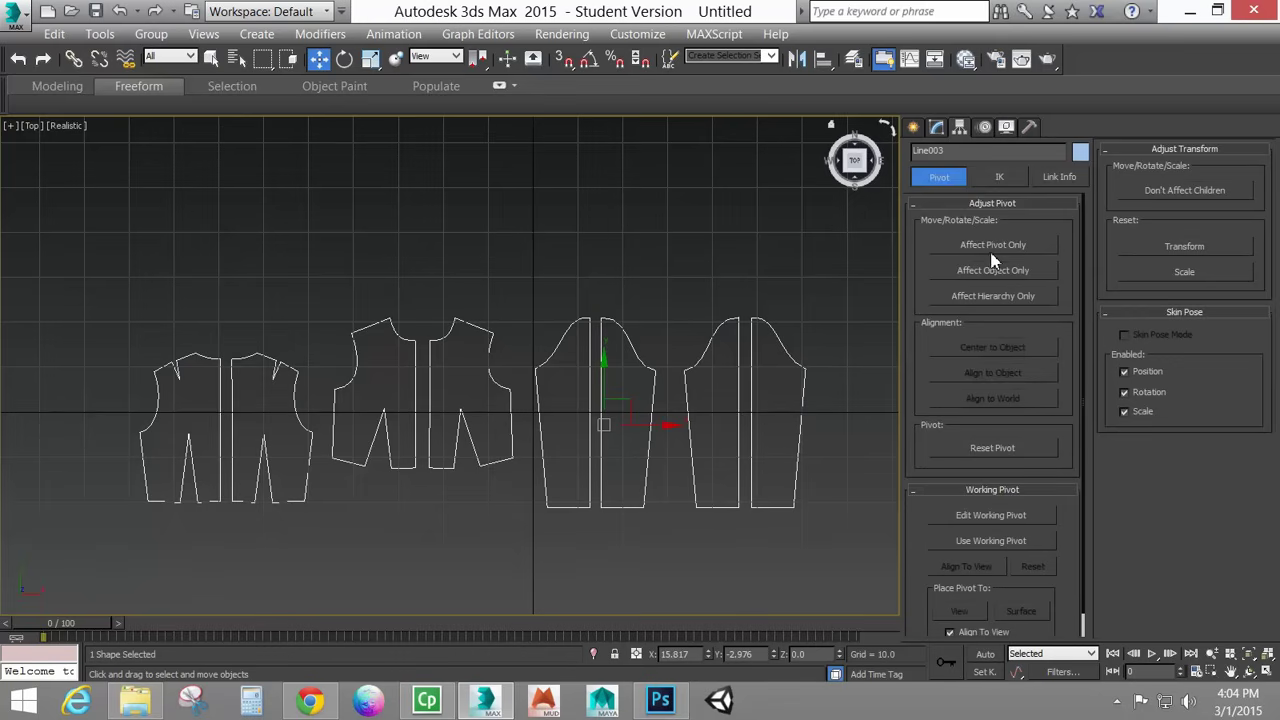
pyautogui.click(992, 248)
pyautogui.click(990, 347)
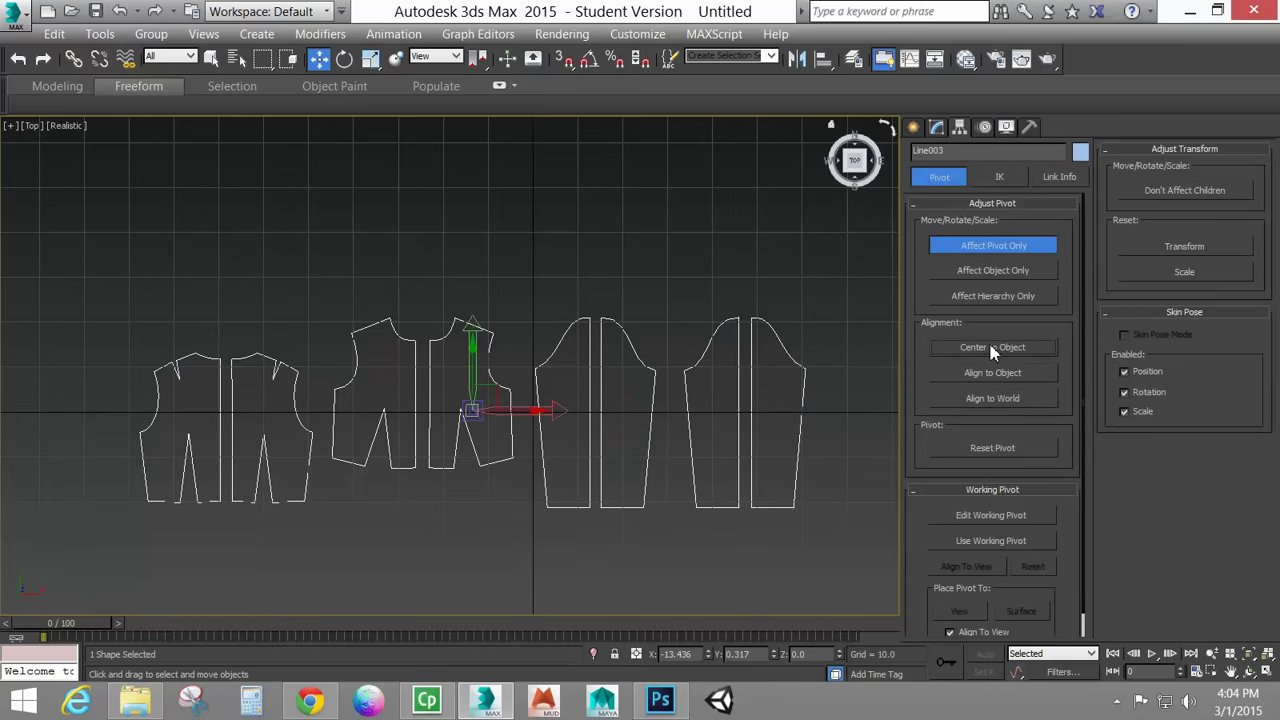
pyautogui.click(992, 248)
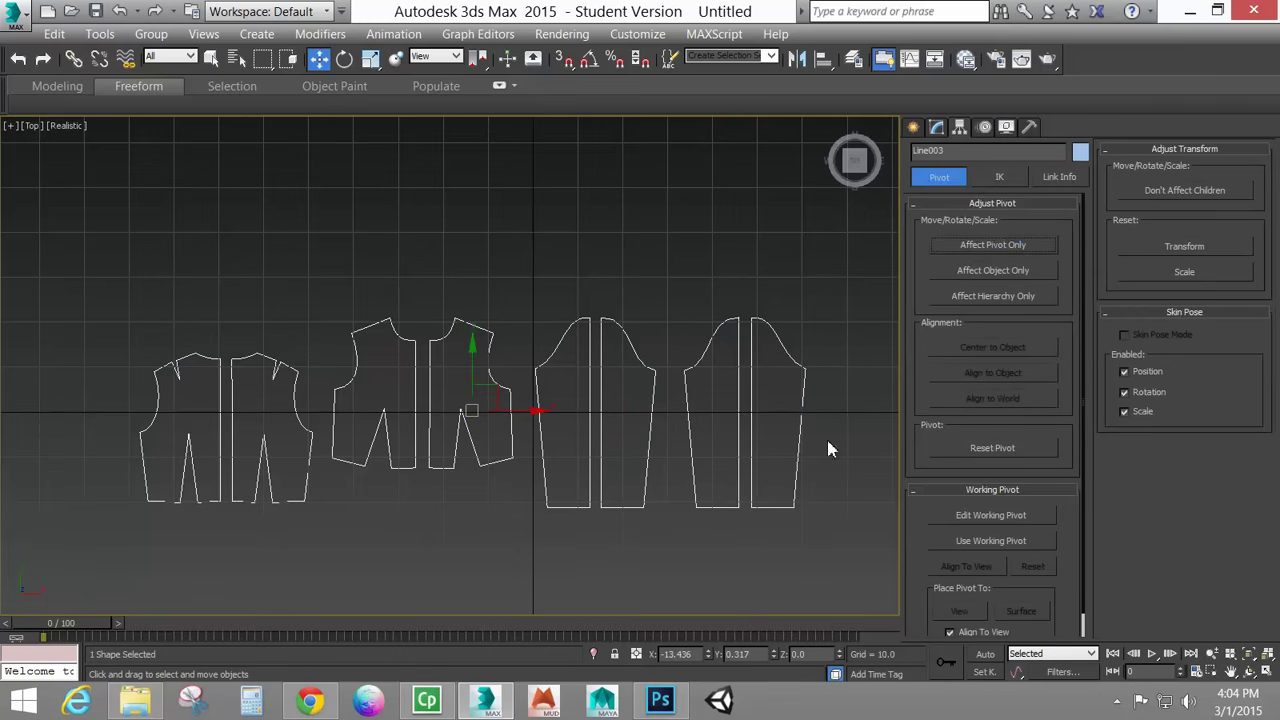
pyautogui.click(993, 252)
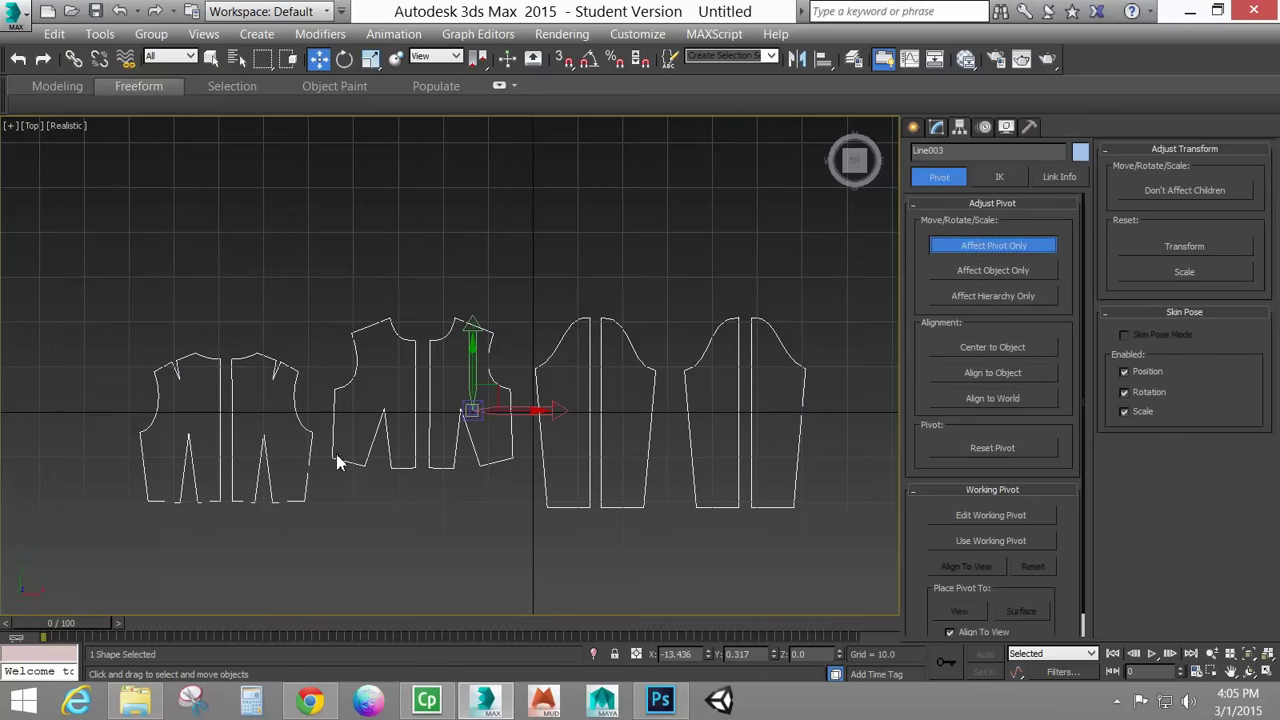
pyautogui.click(1000, 250)
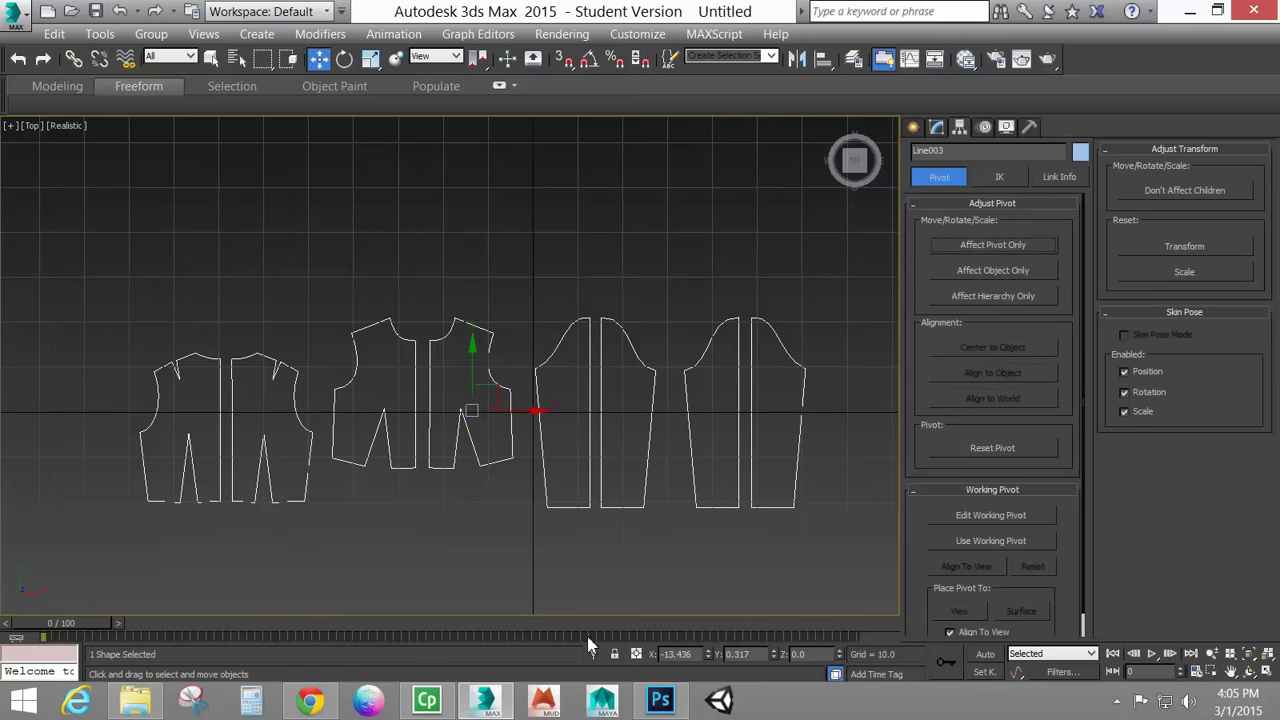
# Set the pattern shape's X and Y position to 0 to place it at the world origin.
pyautogui.rightClick(709, 657)
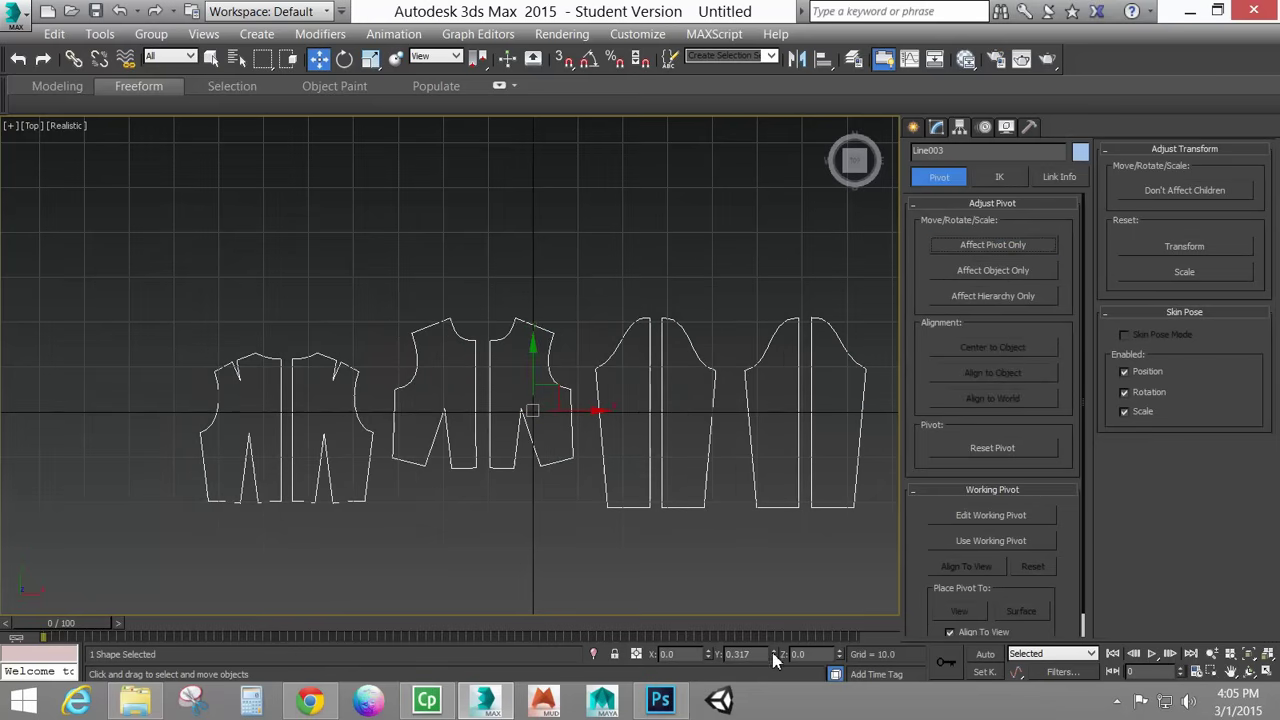
pyautogui.rightClick(774, 657)
pyautogui.moveTo(585, 447); pyautogui.dragTo(476, 405, button='middle')
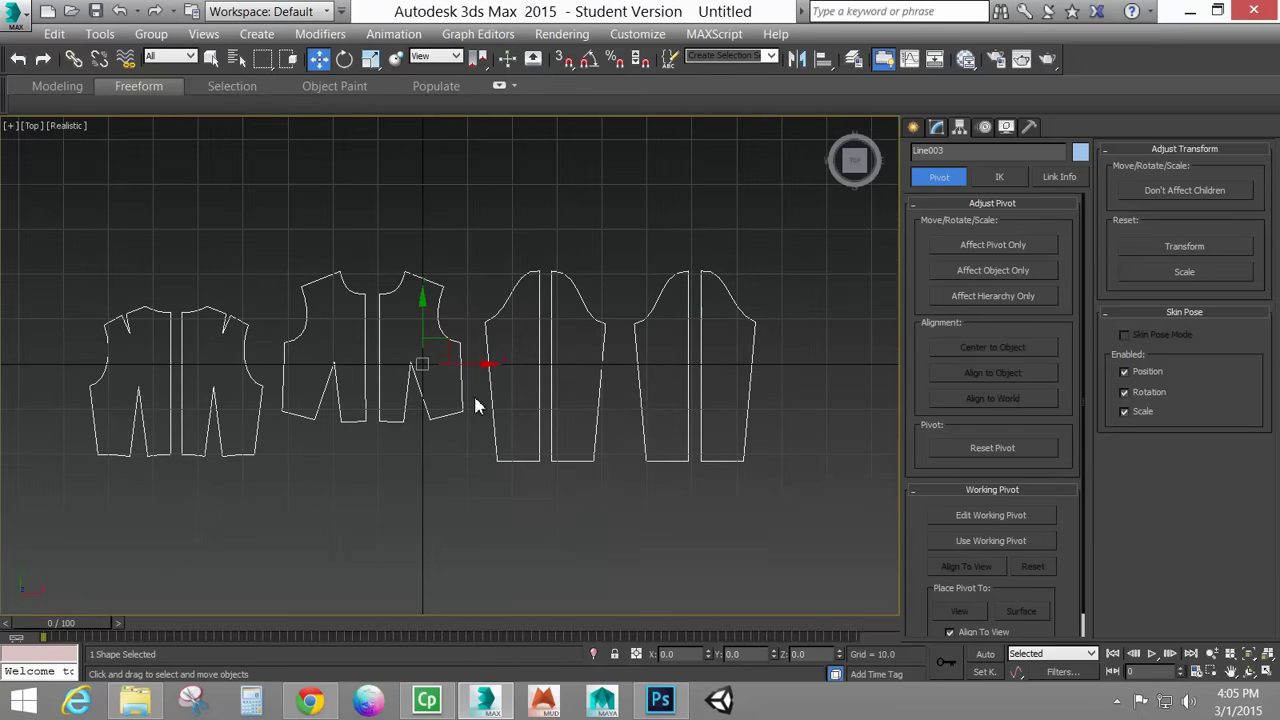
# Start saving the scene under a new name and create and open a folder named Garment inside scenes.
pyautogui.click(6, 18)
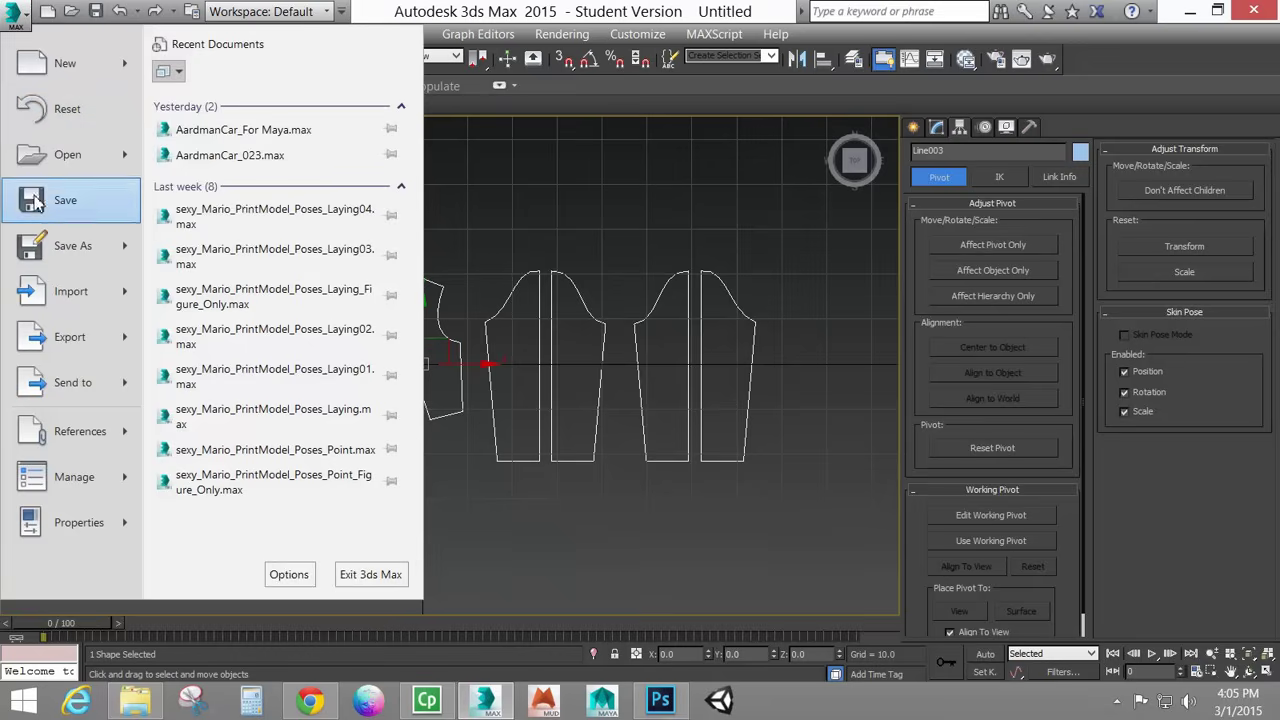
pyautogui.click(57, 250)
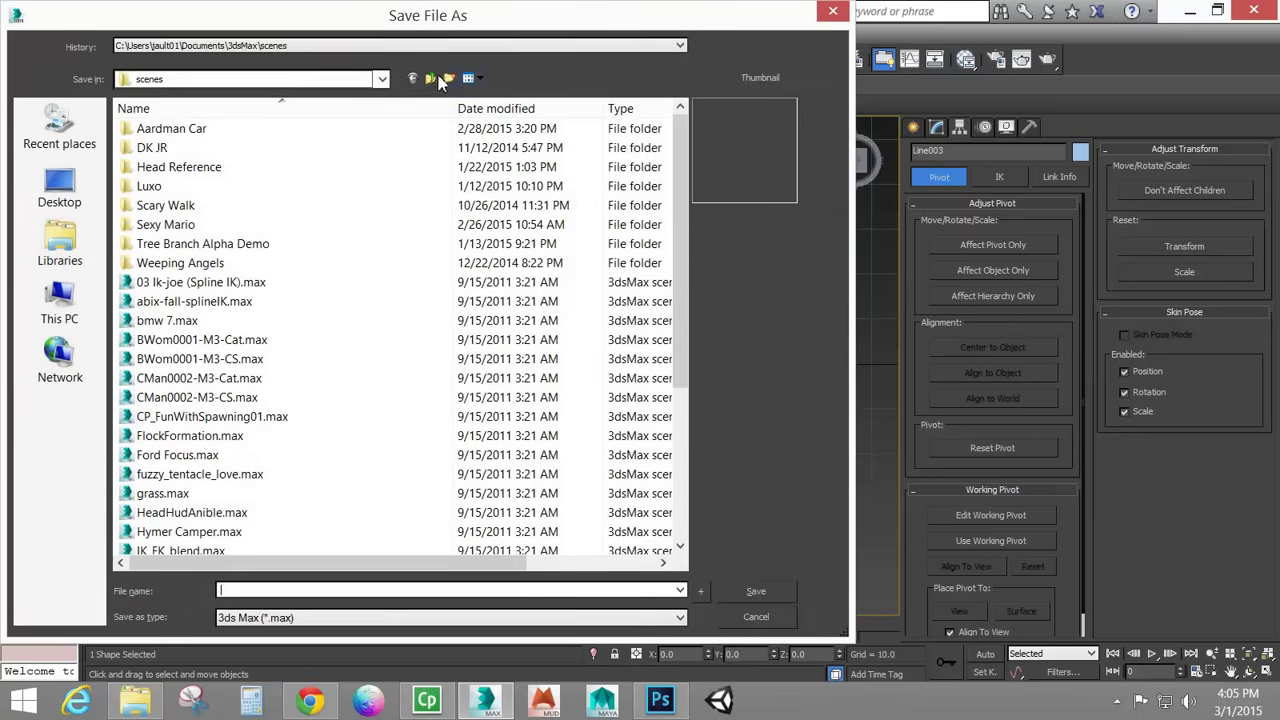
pyautogui.click(449, 79)
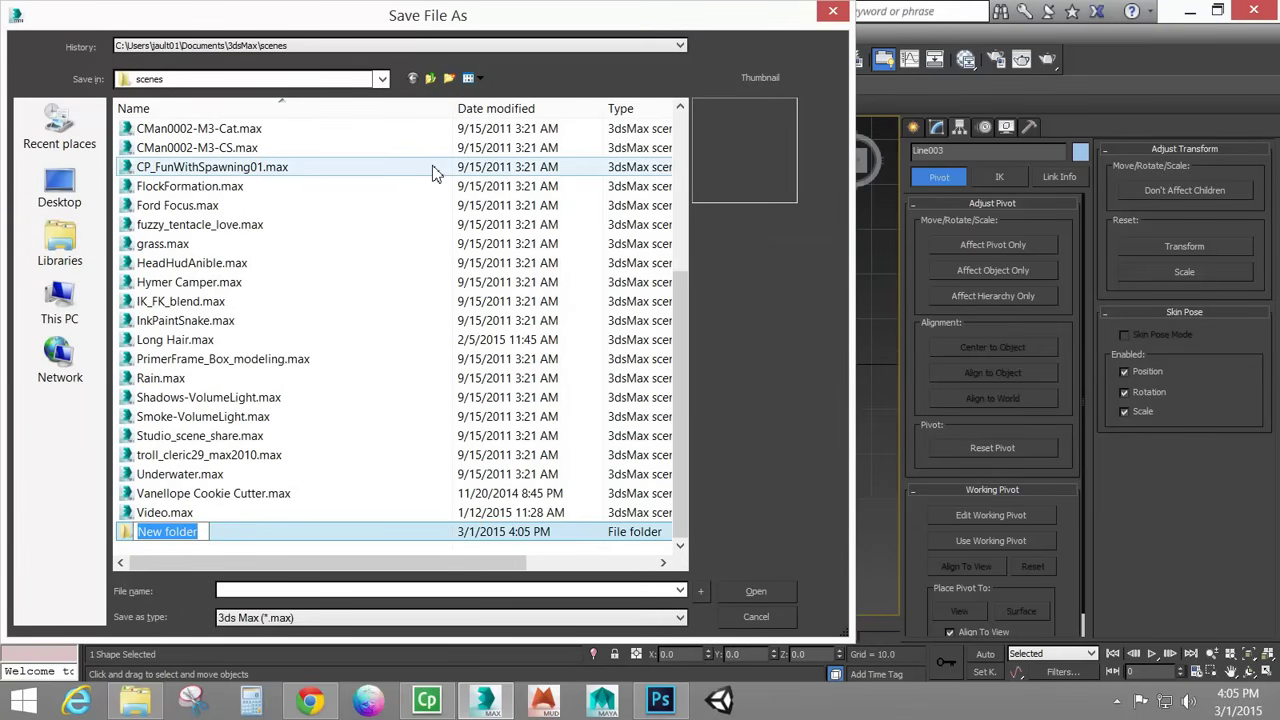
pyautogui.write('Garment')
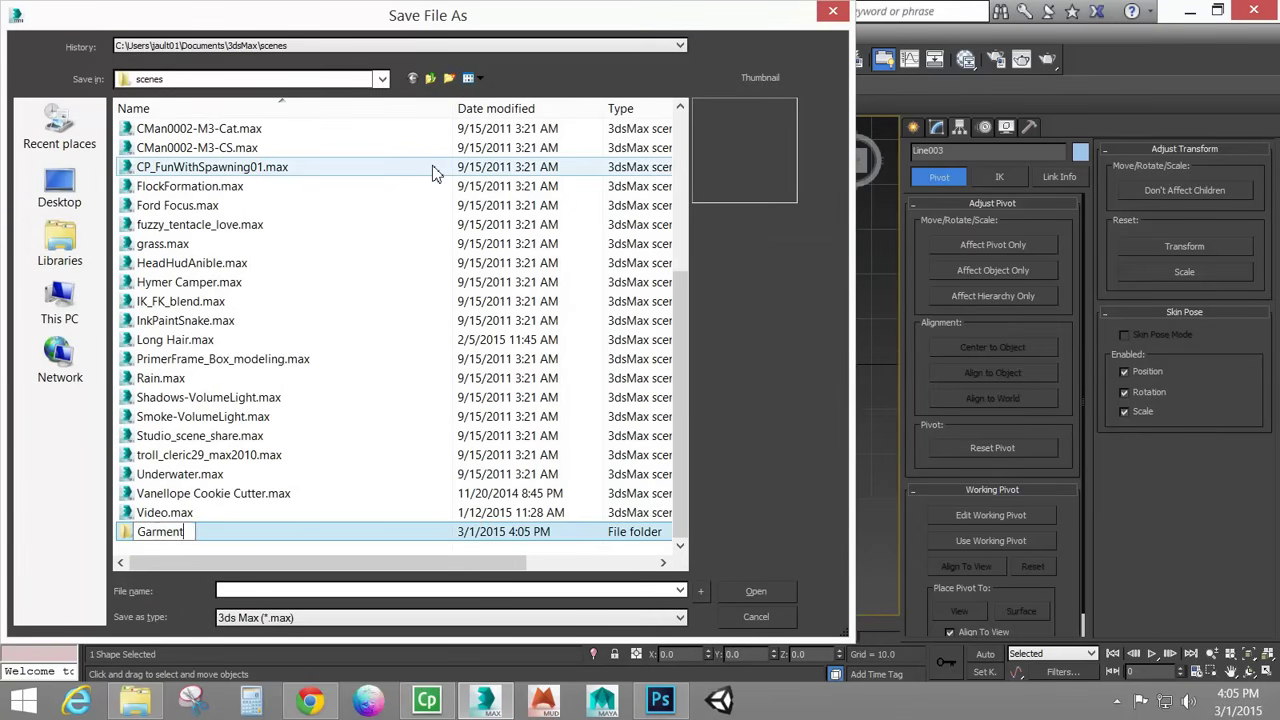
pyautogui.press('Return')
pyautogui.press('Return')
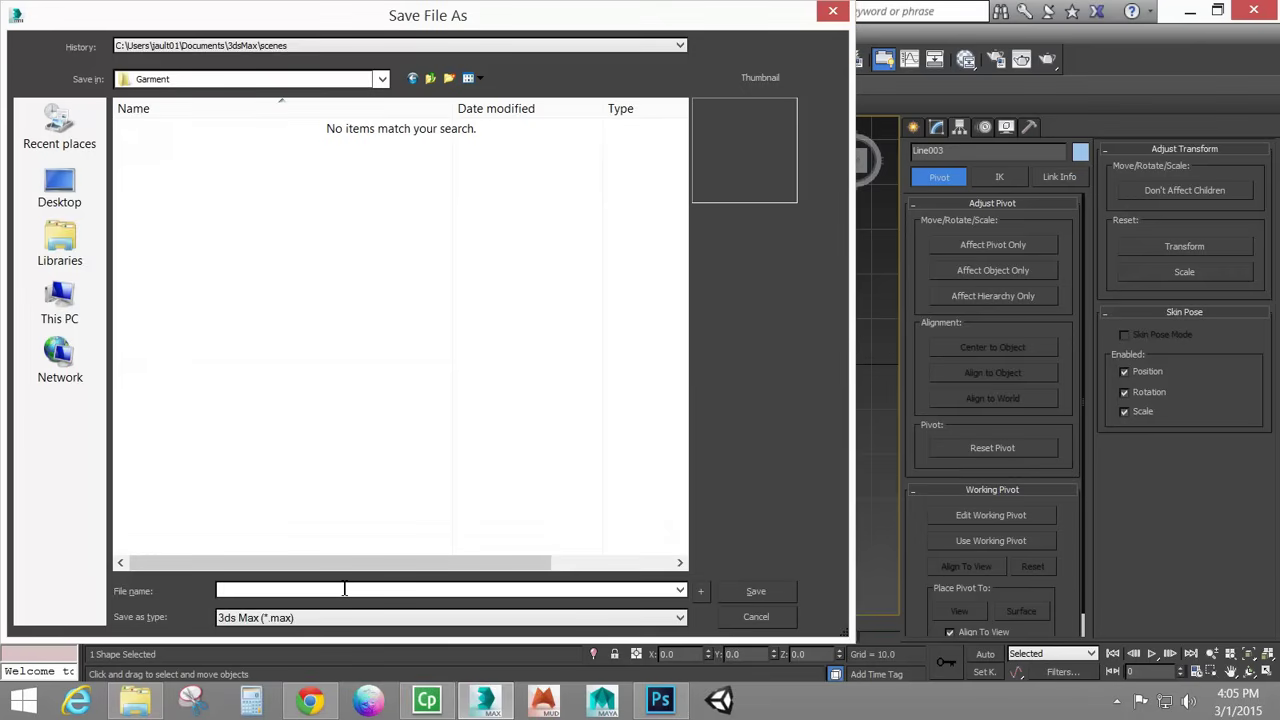
# Save the scene as Garment_001 in the Garment folder.
pyautogui.write('Garment_')
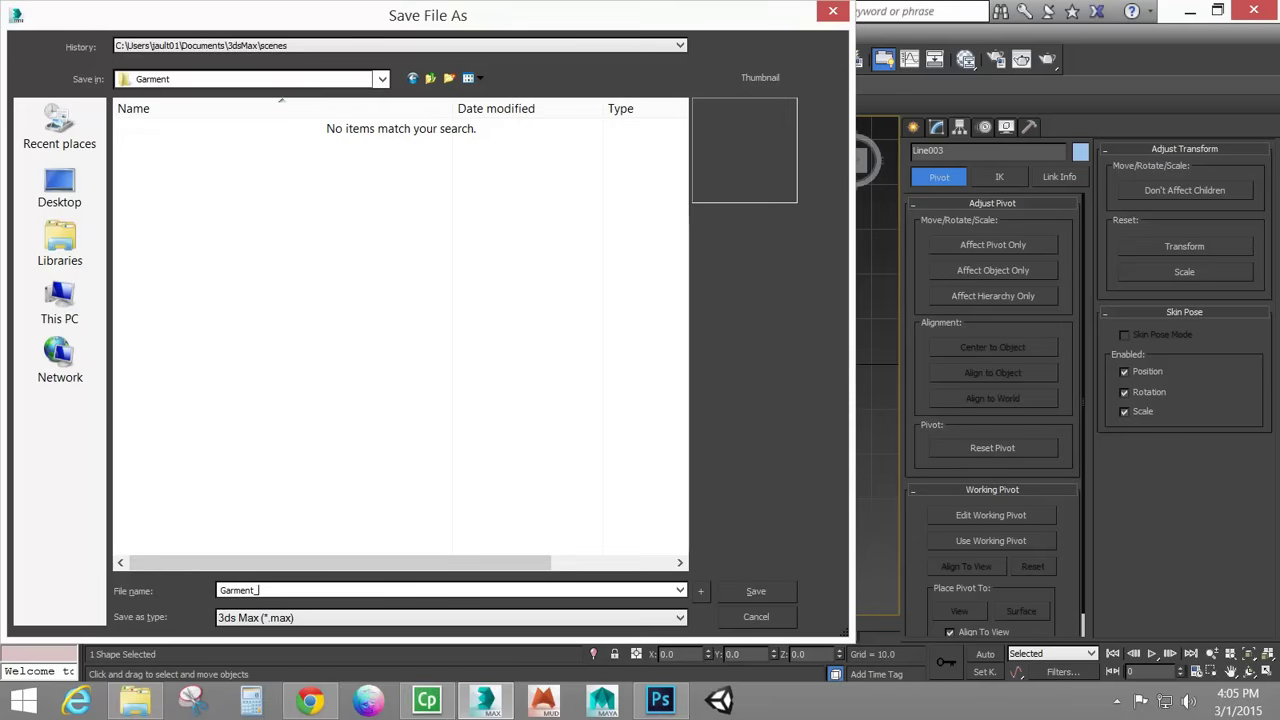
pyautogui.write('001')
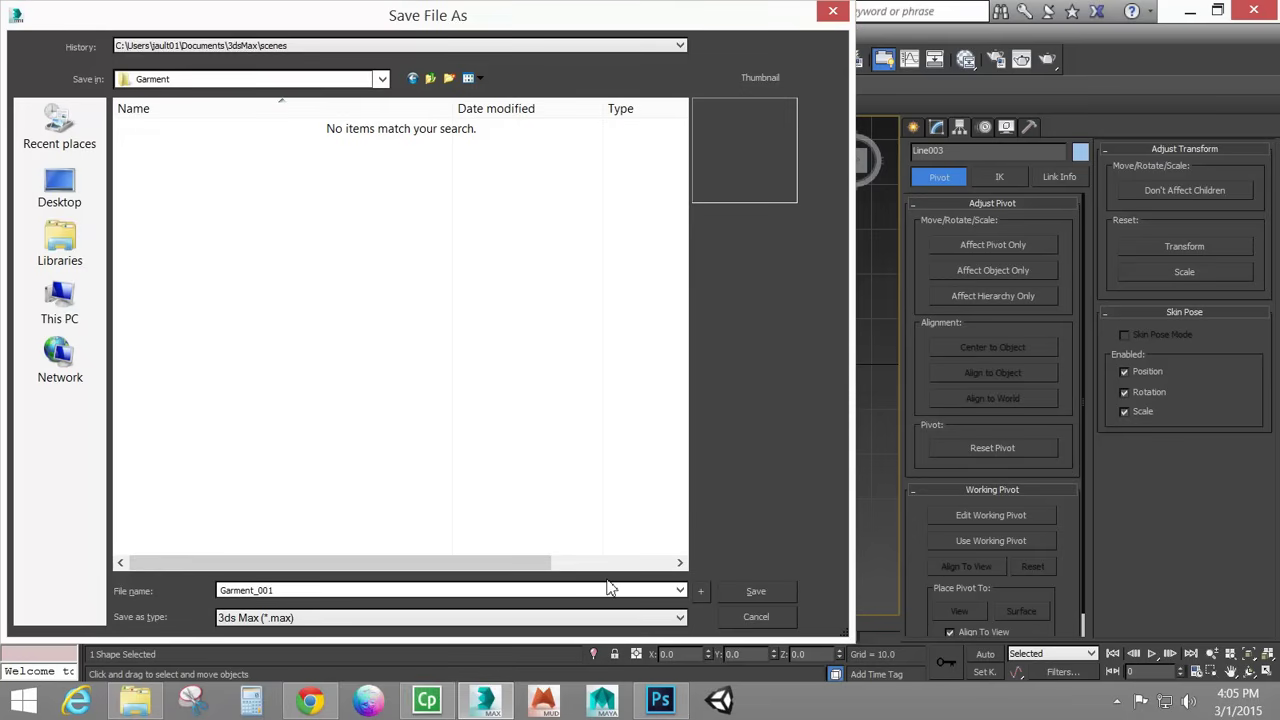
pyautogui.click(779, 592)
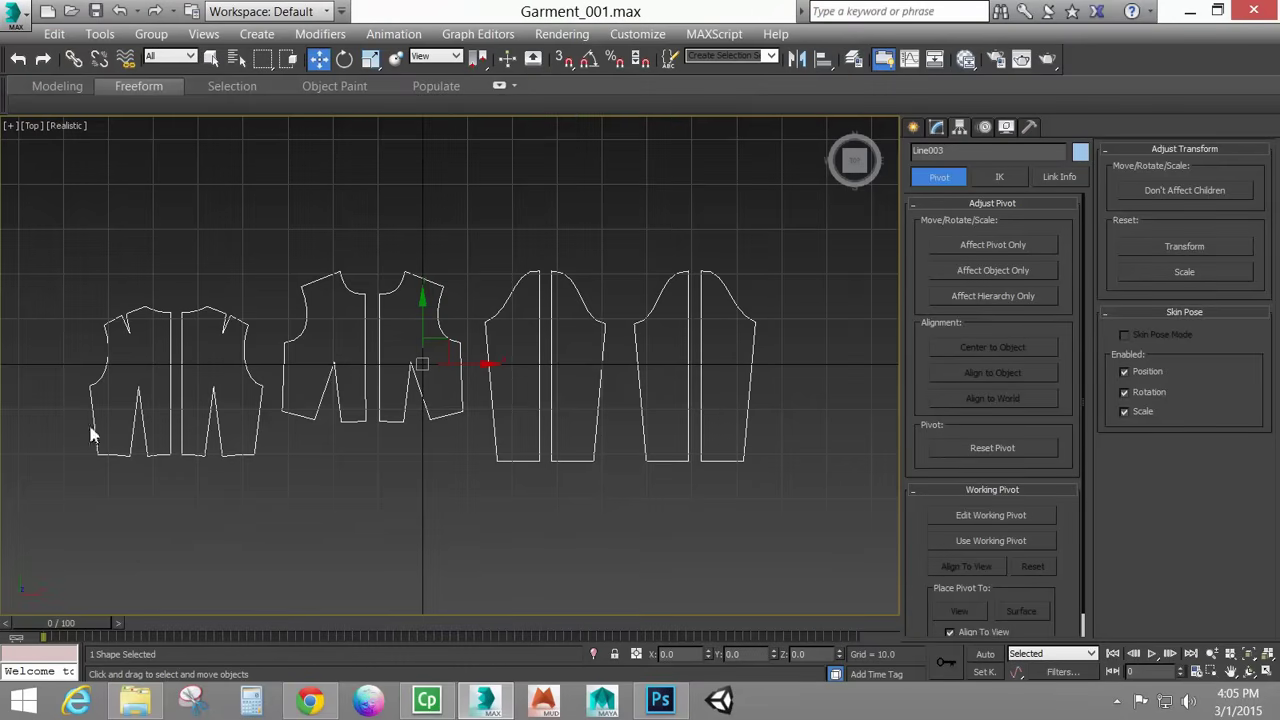
# Select all vertices of the combined pattern shape and break them.
pyautogui.click(913, 127)
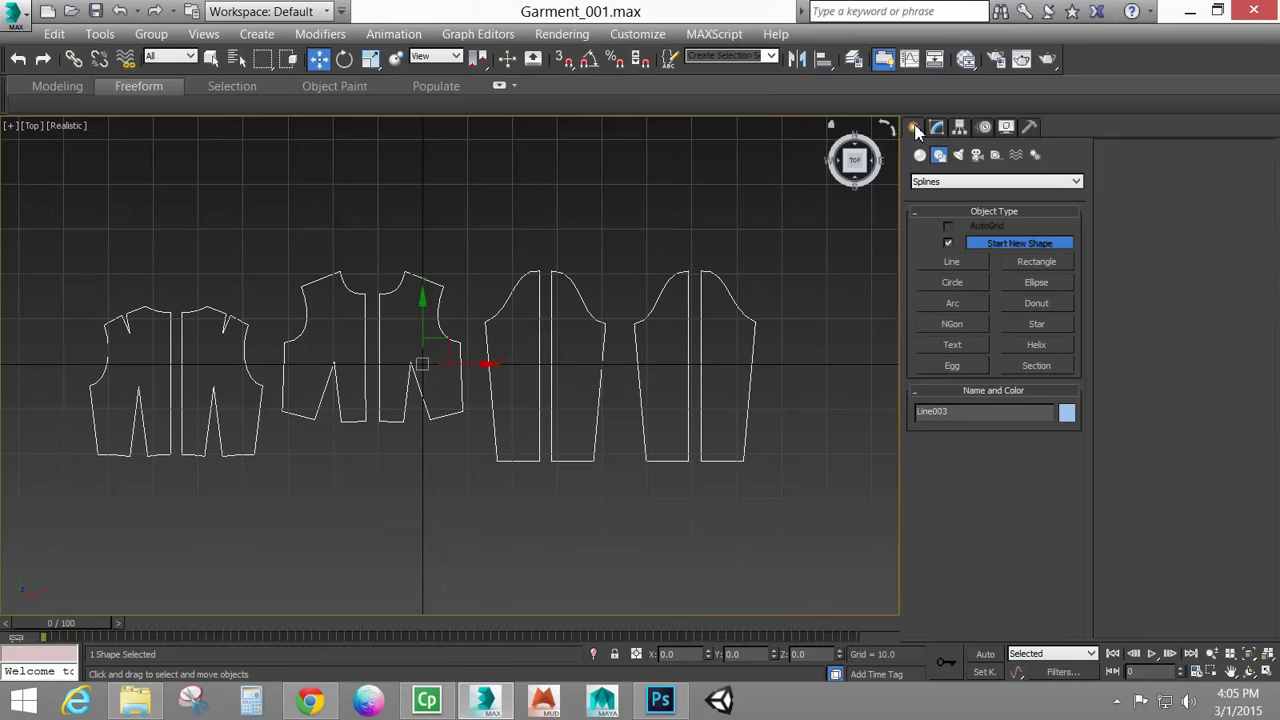
pyautogui.click(940, 128)
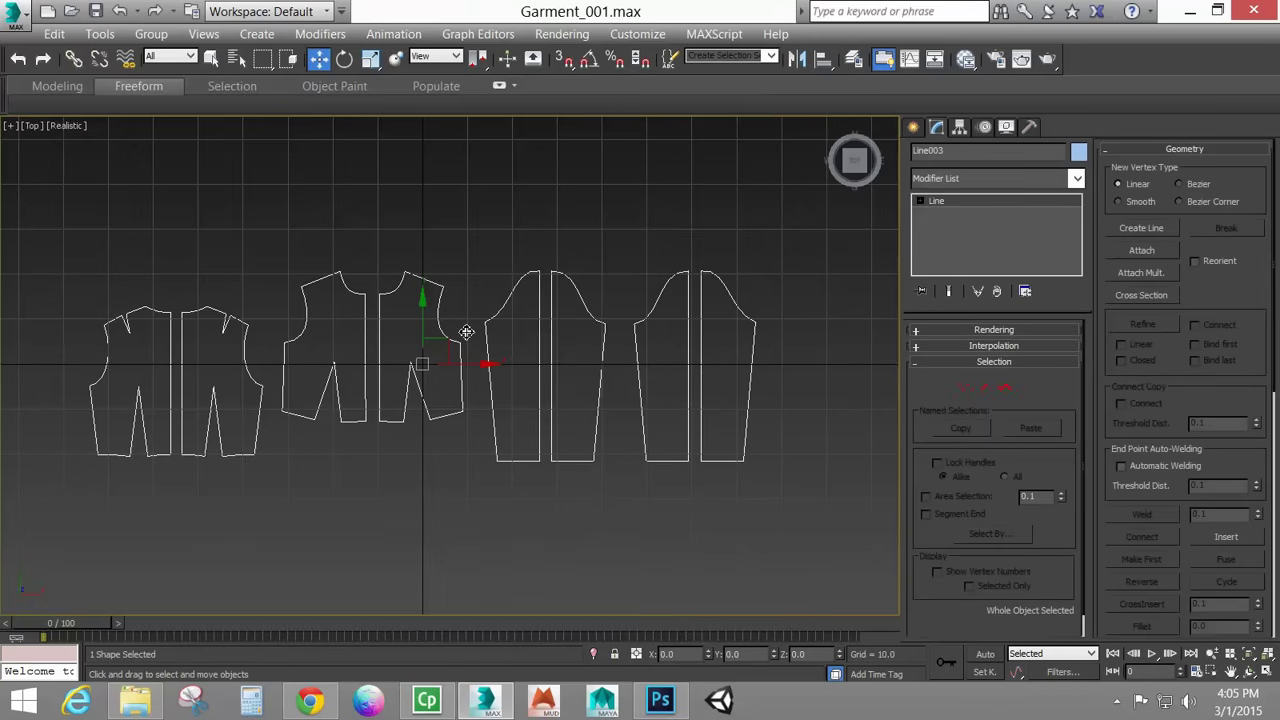
pyautogui.click(965, 389)
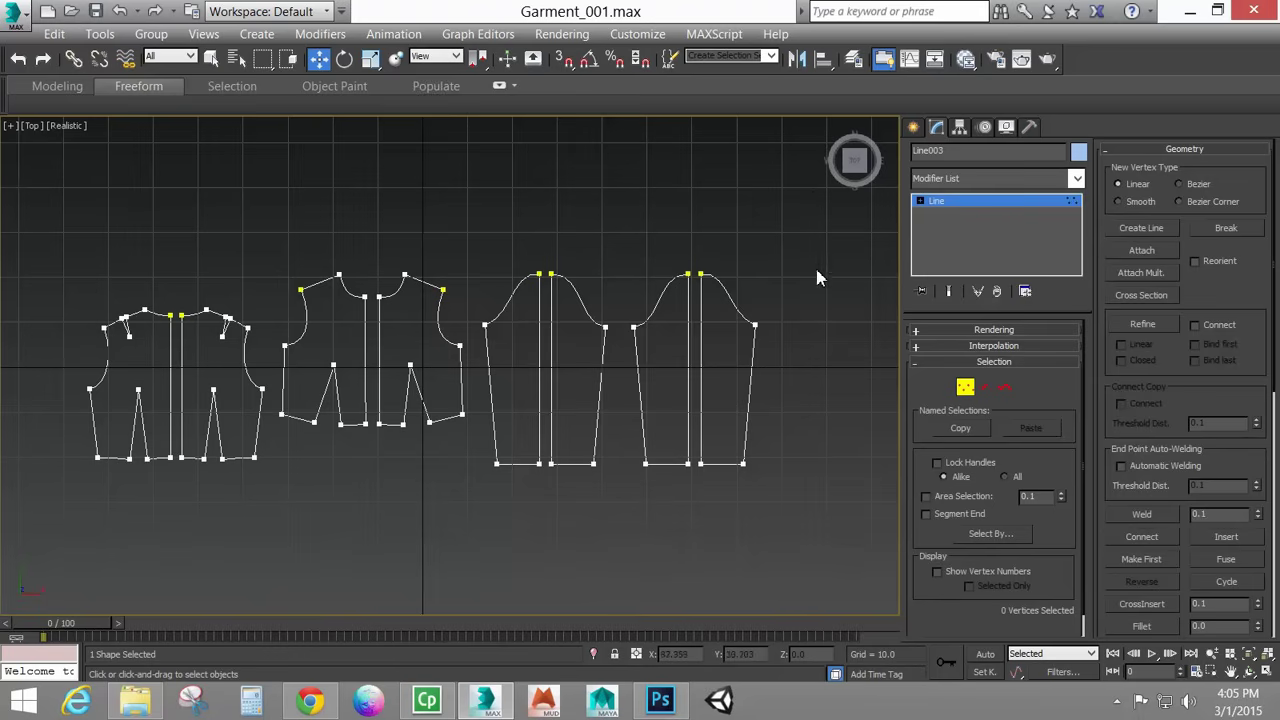
pyautogui.moveTo(830, 222); pyautogui.dragTo(42, 530)
pyautogui.scroll(4, 262, 468)
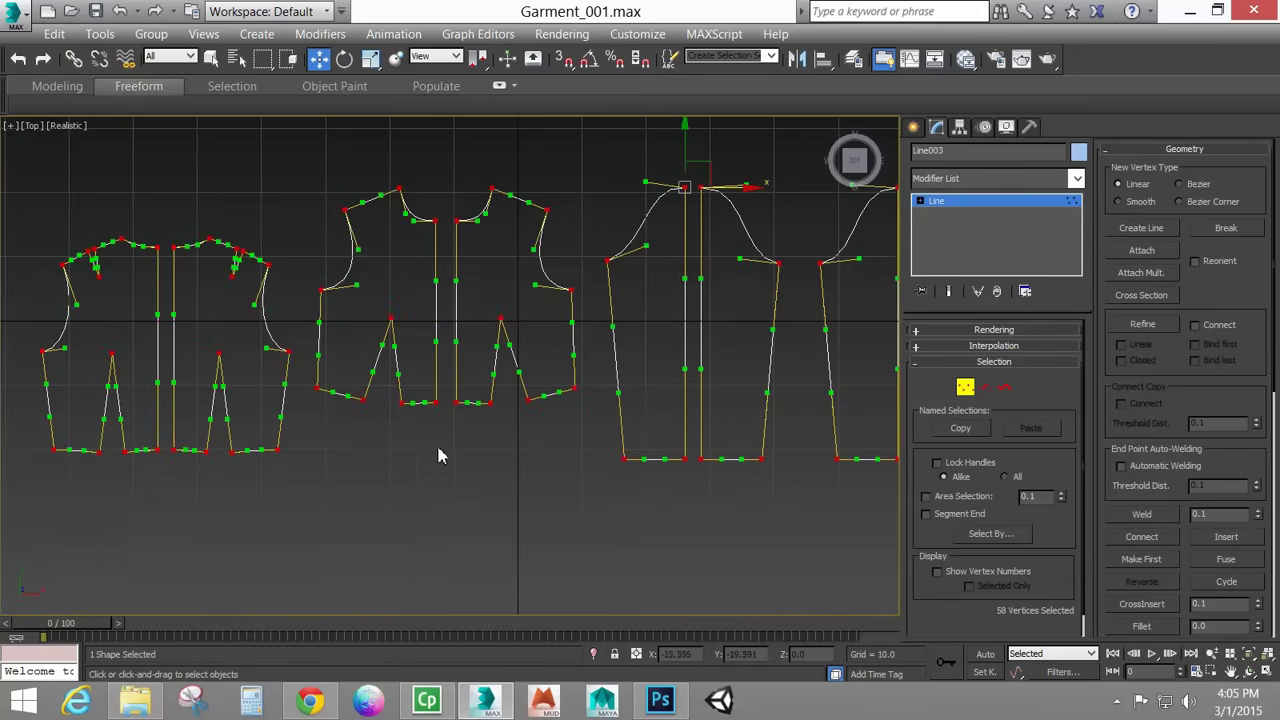
pyautogui.scroll(-3, 393, 467)
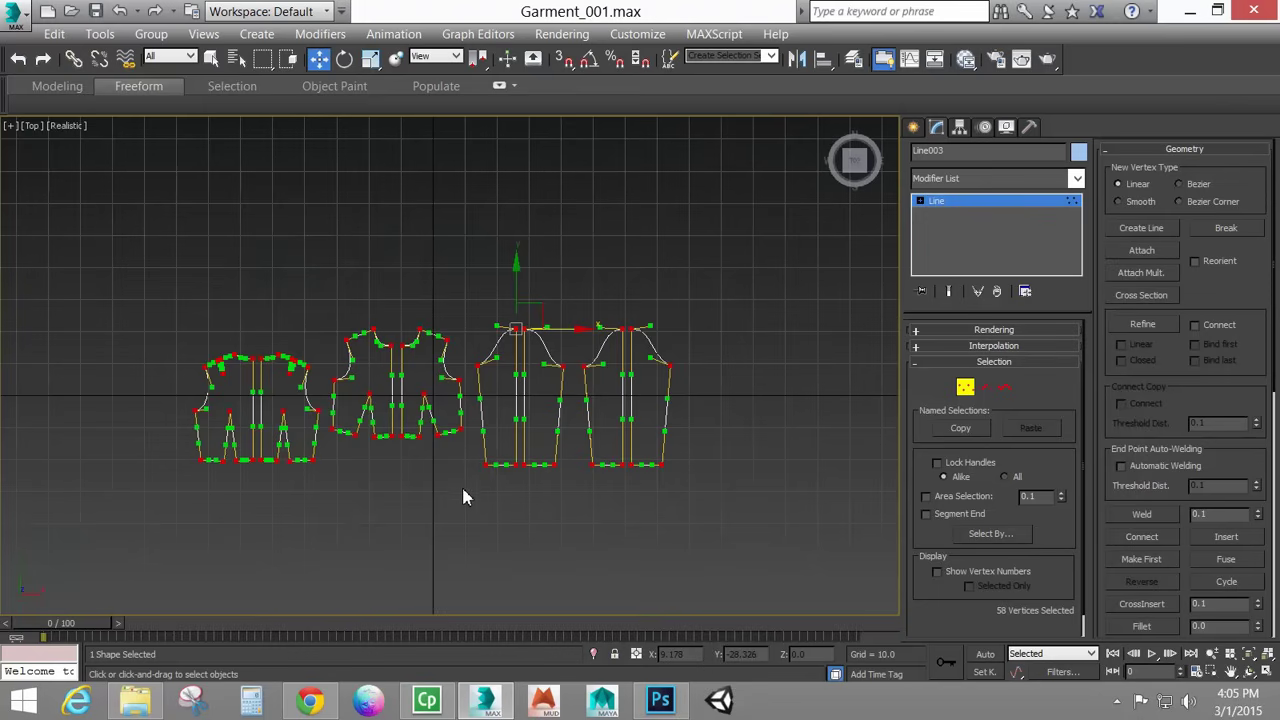
pyautogui.click(1243, 230)
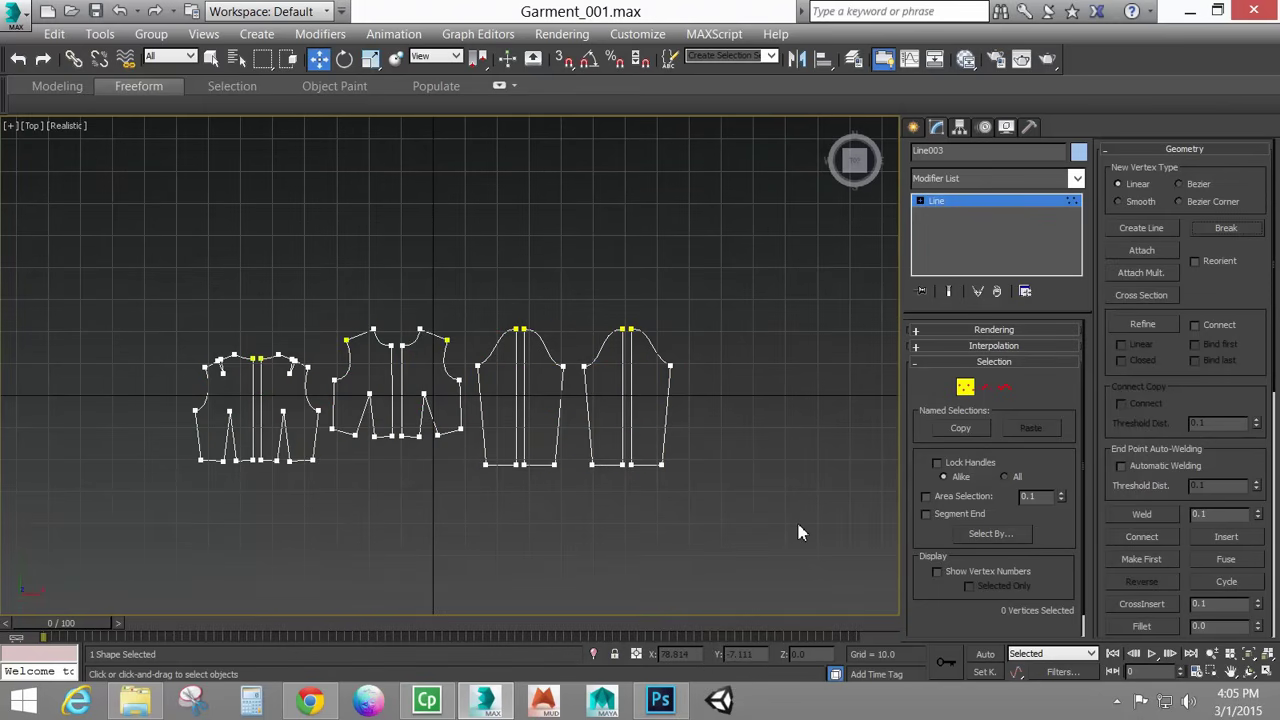
# Check the broken outline by selecting several sleeve edges individually at the Spline level, then return to the whole object.
pyautogui.click(1008, 392)
pyautogui.click(670, 395)
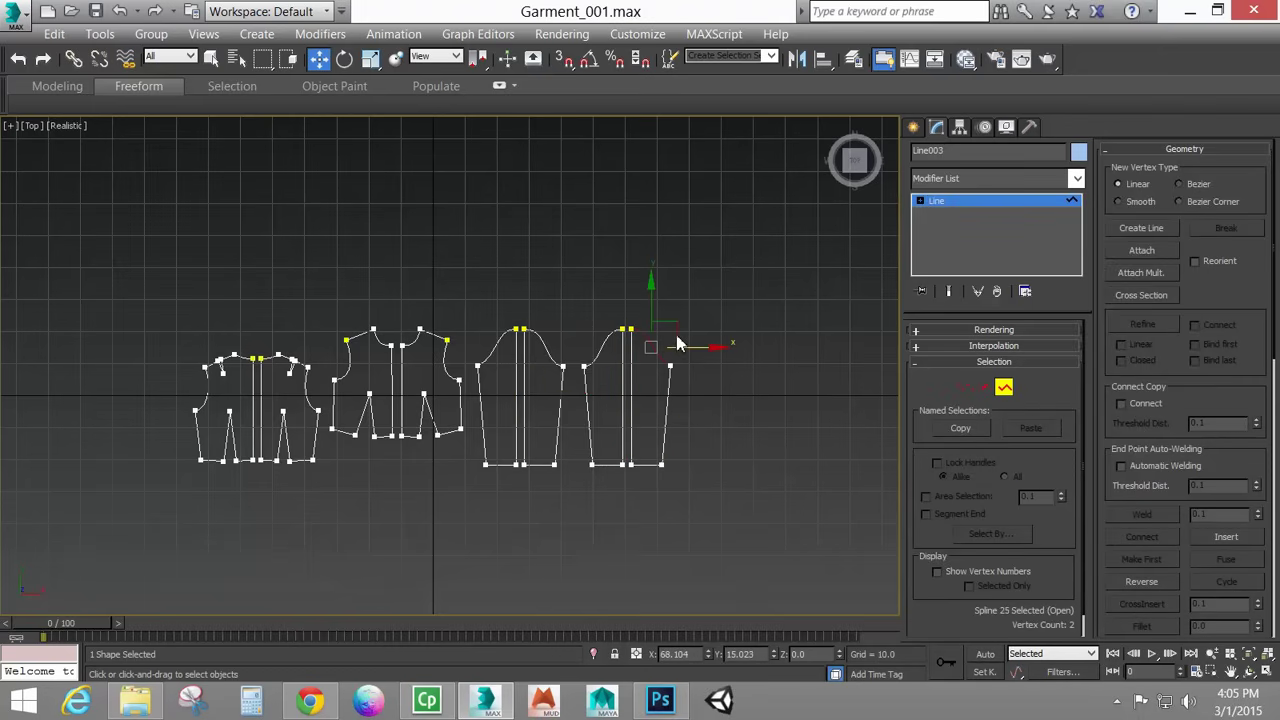
pyautogui.click(631, 380)
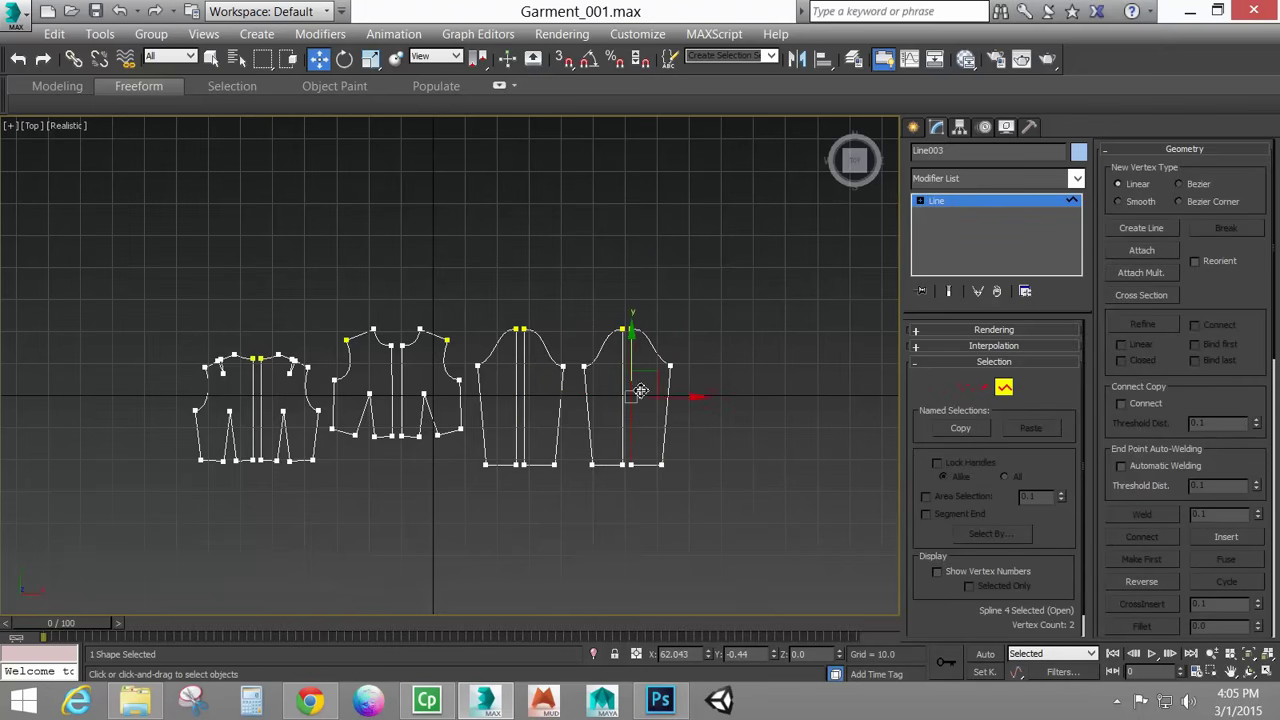
pyautogui.click(650, 465)
pyautogui.click(624, 421)
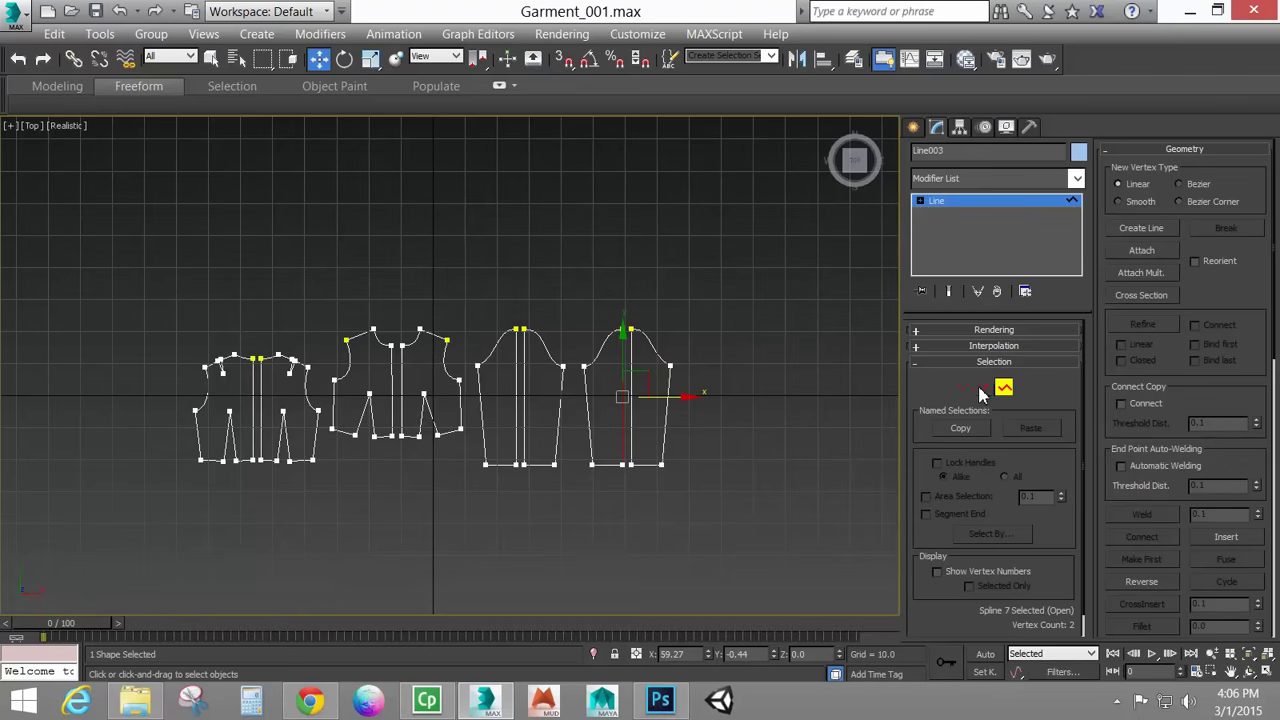
pyautogui.moveTo(593, 286); pyautogui.dragTo(572, 280, button='middle')
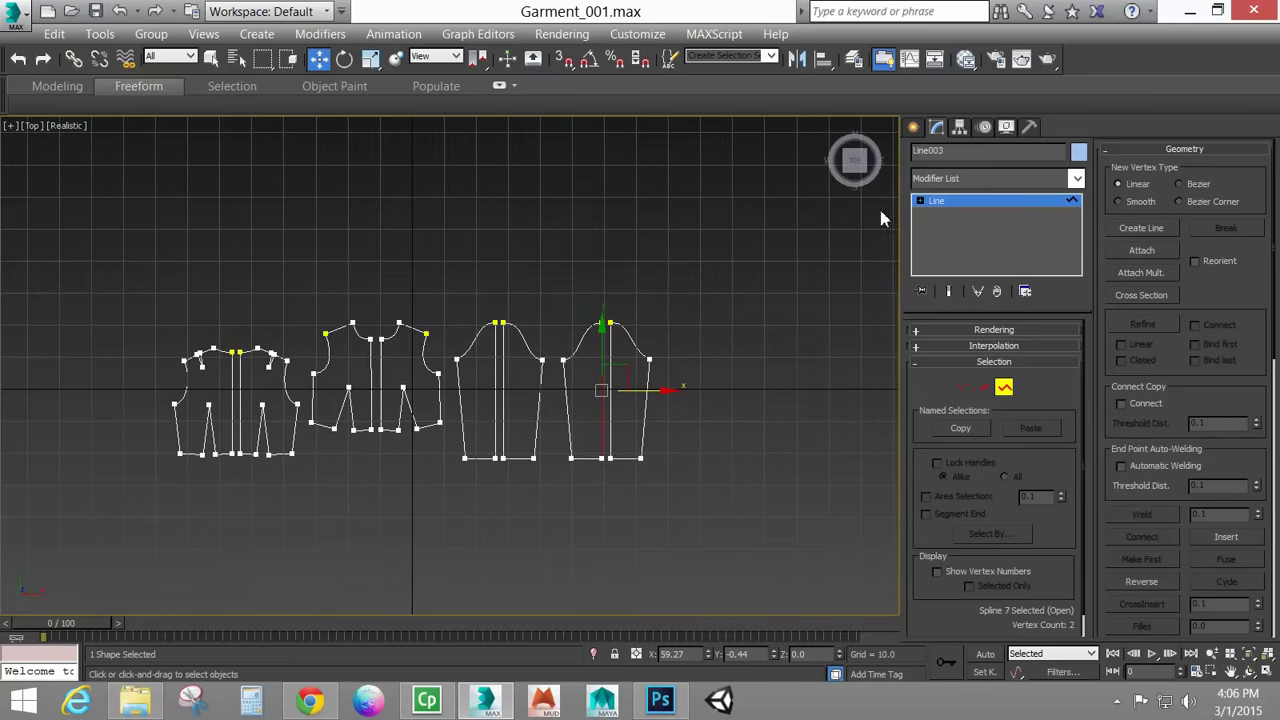
pyautogui.click(1004, 388)
# Apply the Garment Maker modifier to the pattern shape.
pyautogui.click(1076, 178)
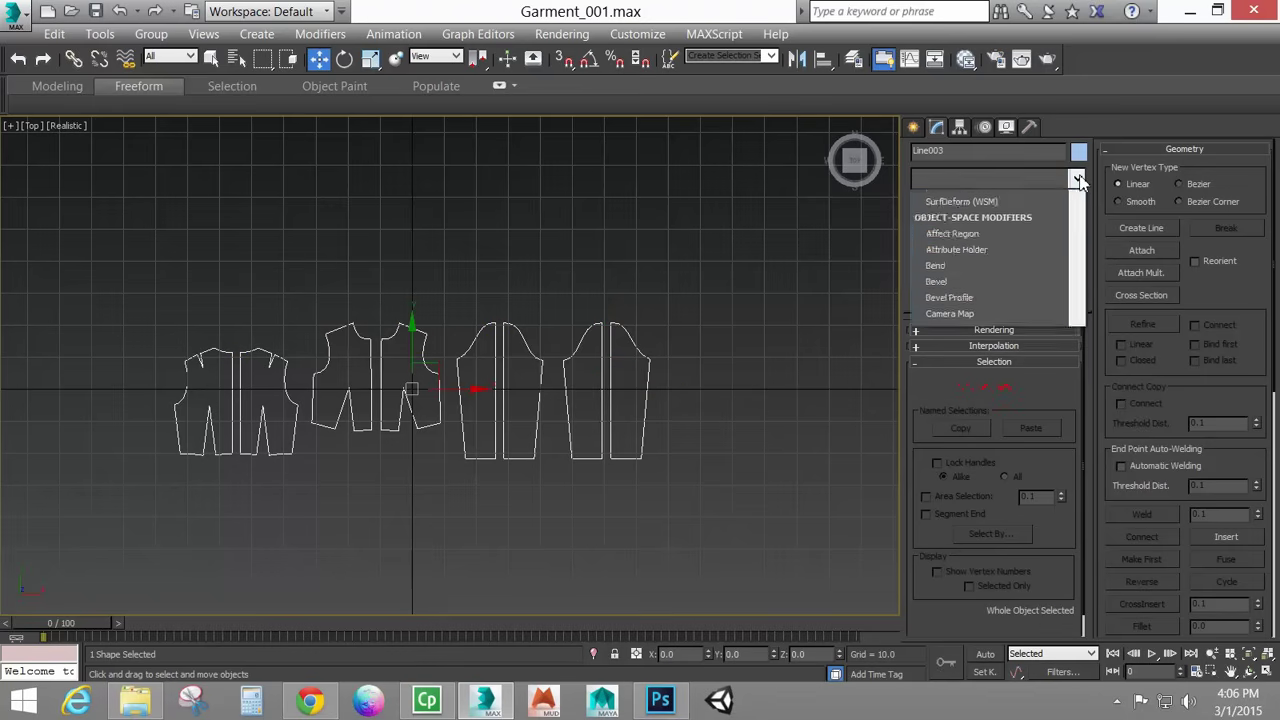
pyautogui.moveTo(1072, 249); pyautogui.dragTo(1078, 369)
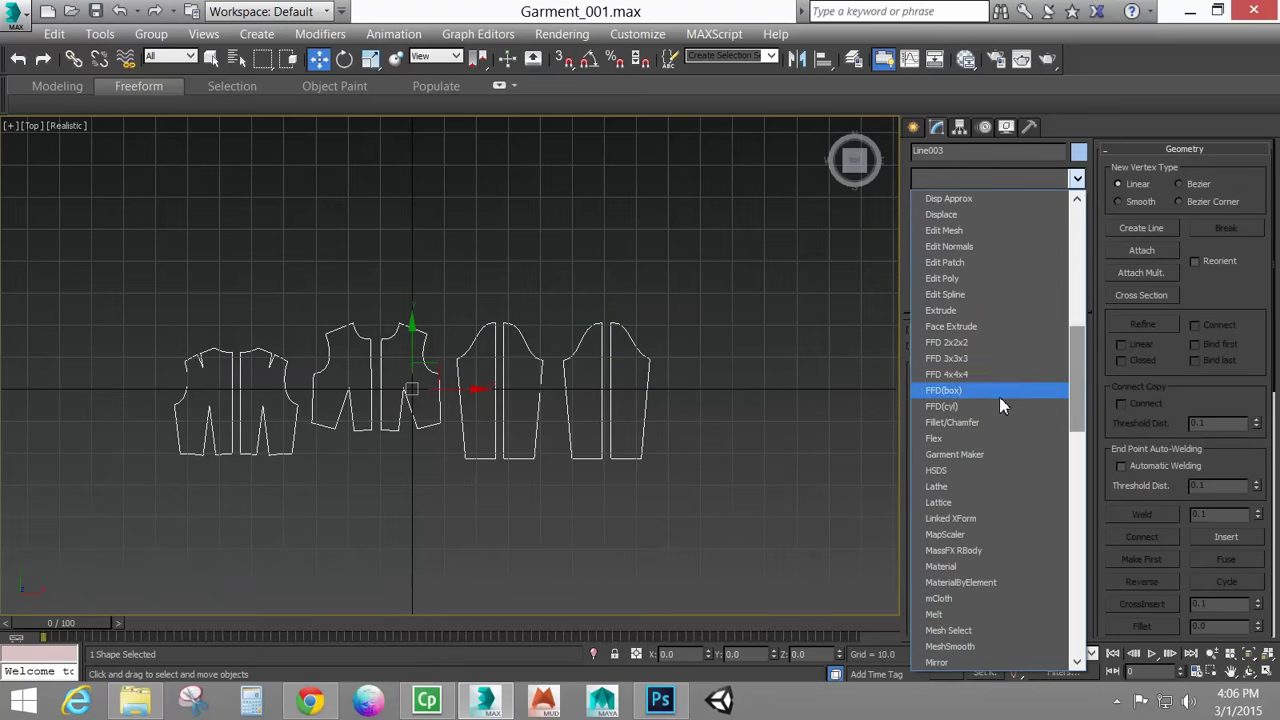
pyautogui.click(968, 454)
pyautogui.moveTo(554, 351); pyautogui.dragTo(590, 357, button='middle')
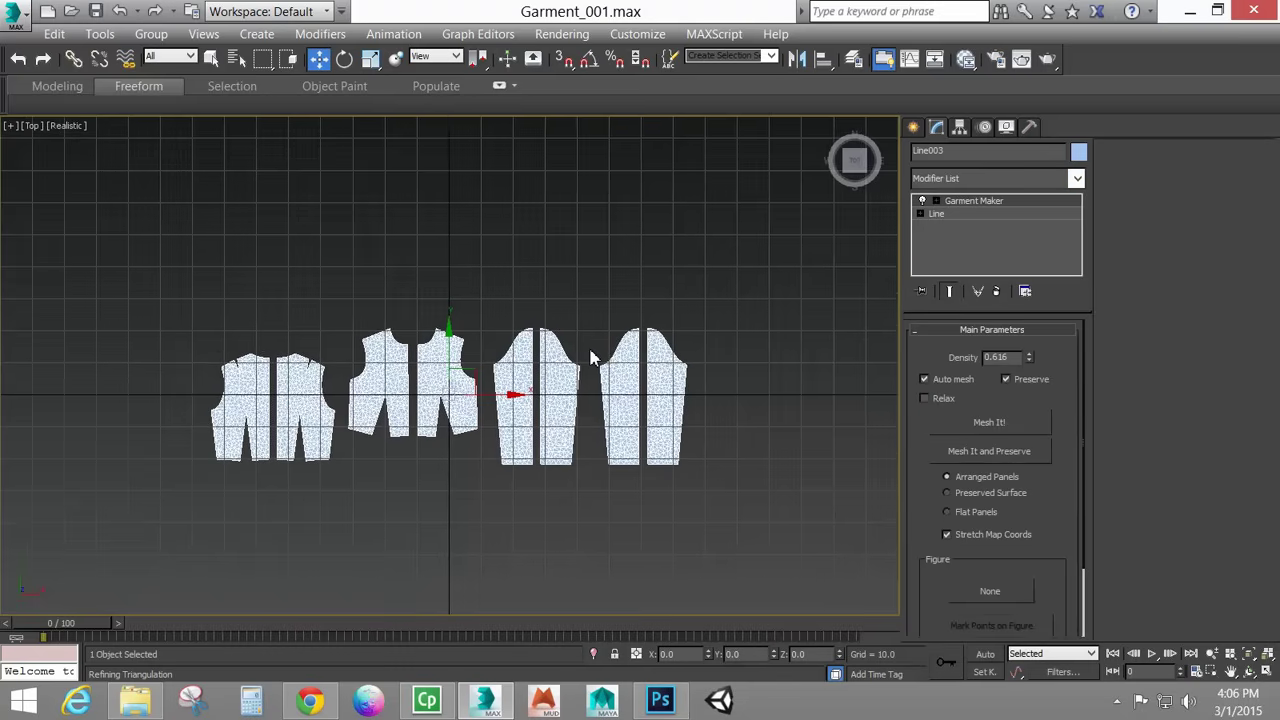
# Examine the panel triangulation up close and set the Garment Maker density to 1.0.
pyautogui.scroll(5, 594, 360)
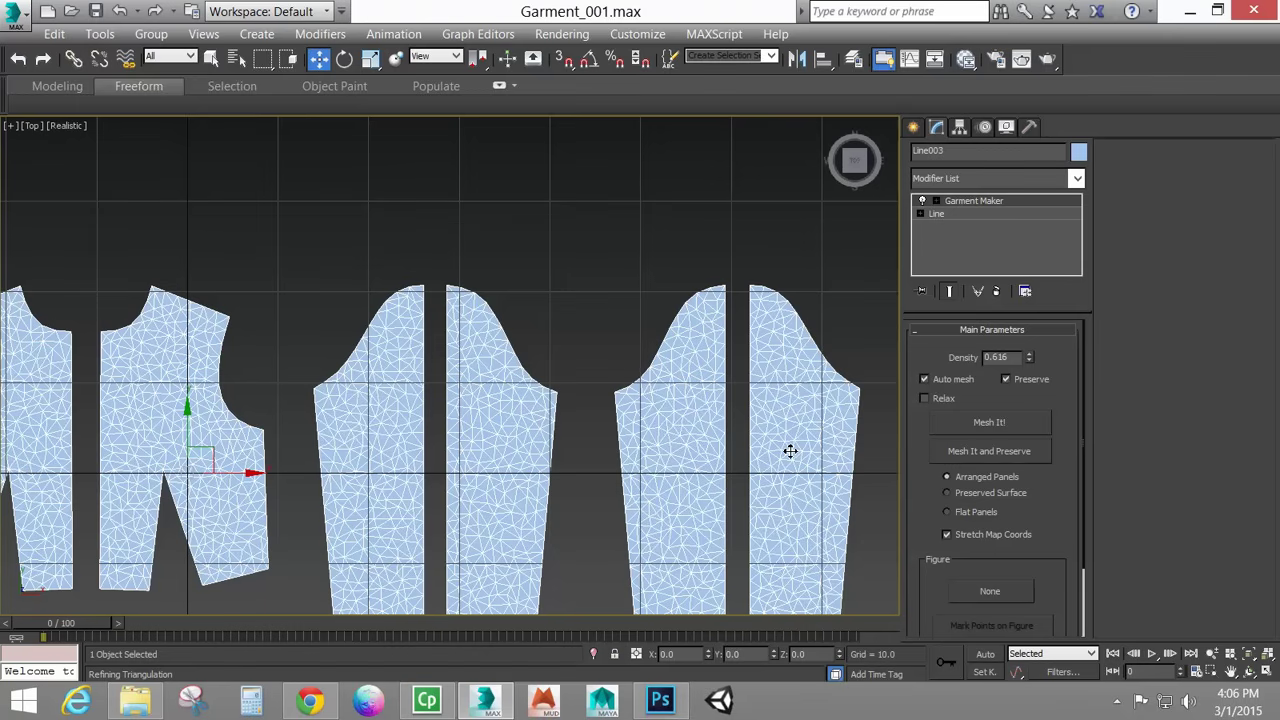
pyautogui.moveTo(790, 451); pyautogui.dragTo(800, 371, button='middle')
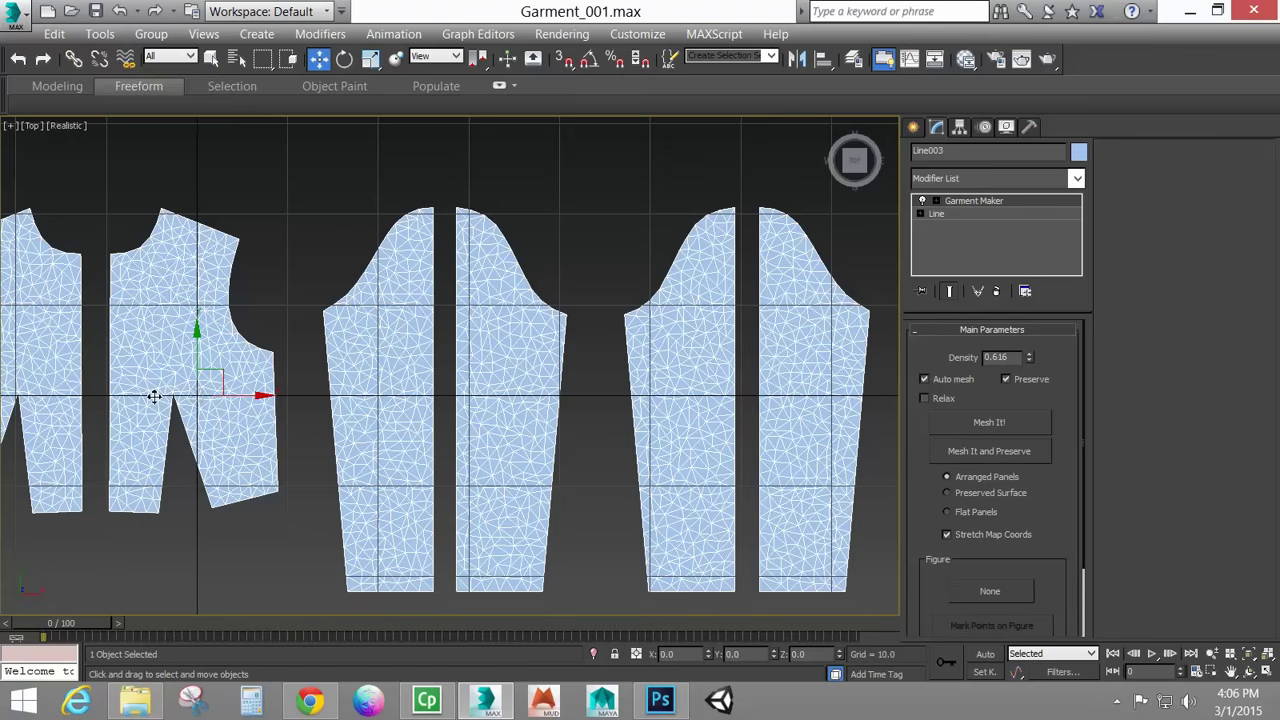
pyautogui.scroll(-5, 294, 380)
pyautogui.moveTo(387, 395); pyautogui.dragTo(527, 391, button='middle')
pyautogui.scroll(7, 510, 440)
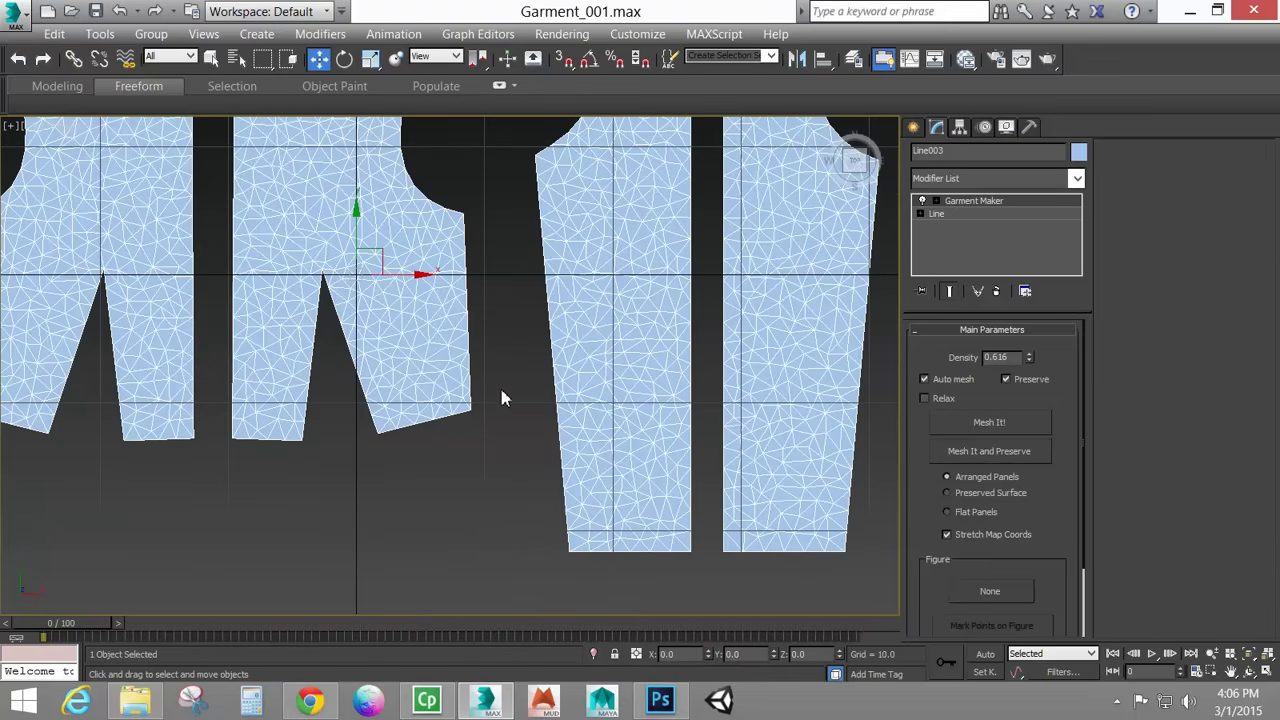
pyautogui.scroll(-3, 449, 463)
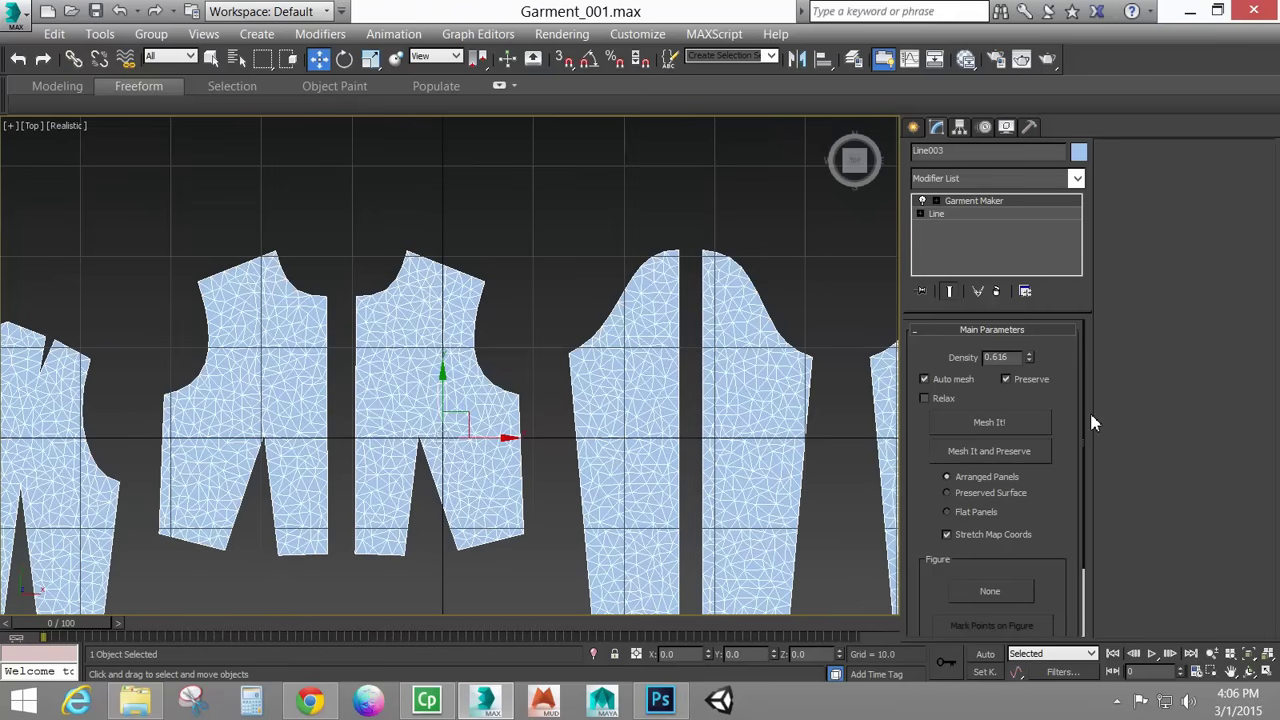
pyautogui.moveTo(1019, 357); pyautogui.dragTo(901, 357)
pyautogui.write('1.0')
pyautogui.press('Return')
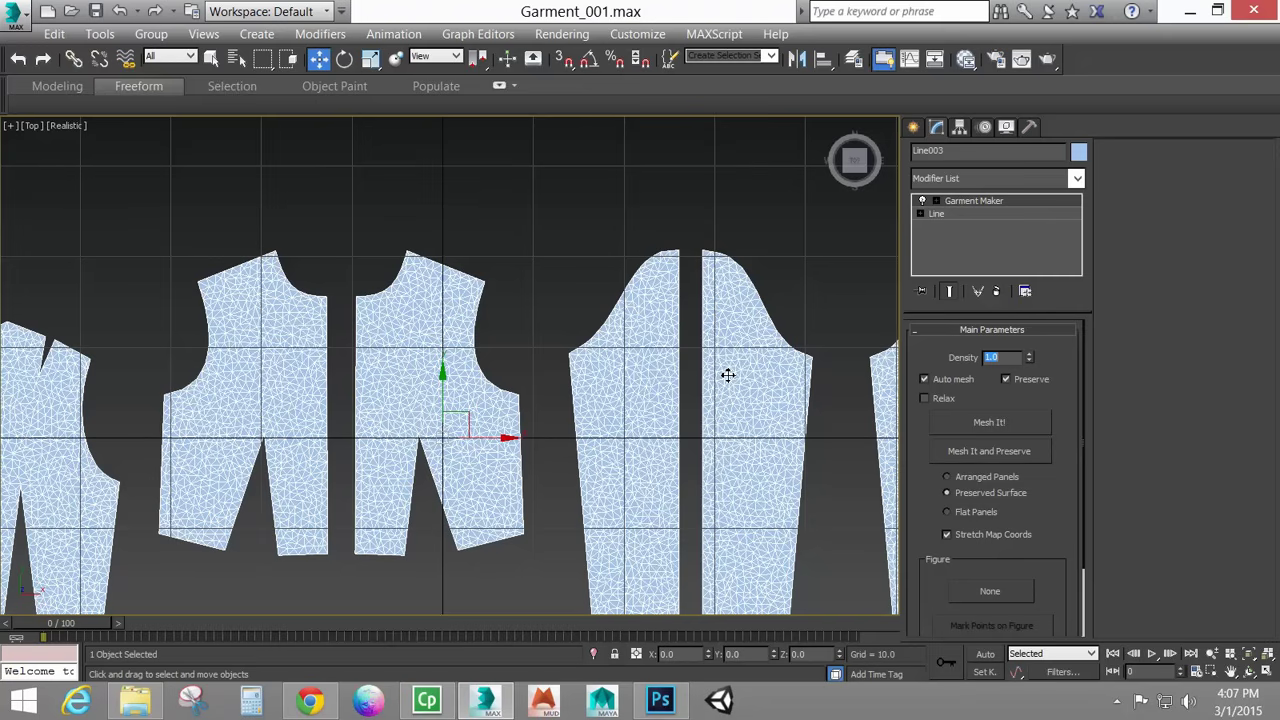
# Select both bodice panels with shoulder darts at the Panels level and flip them around their shared selection center, using angle snap.
pyautogui.scroll(-5, 376, 472)
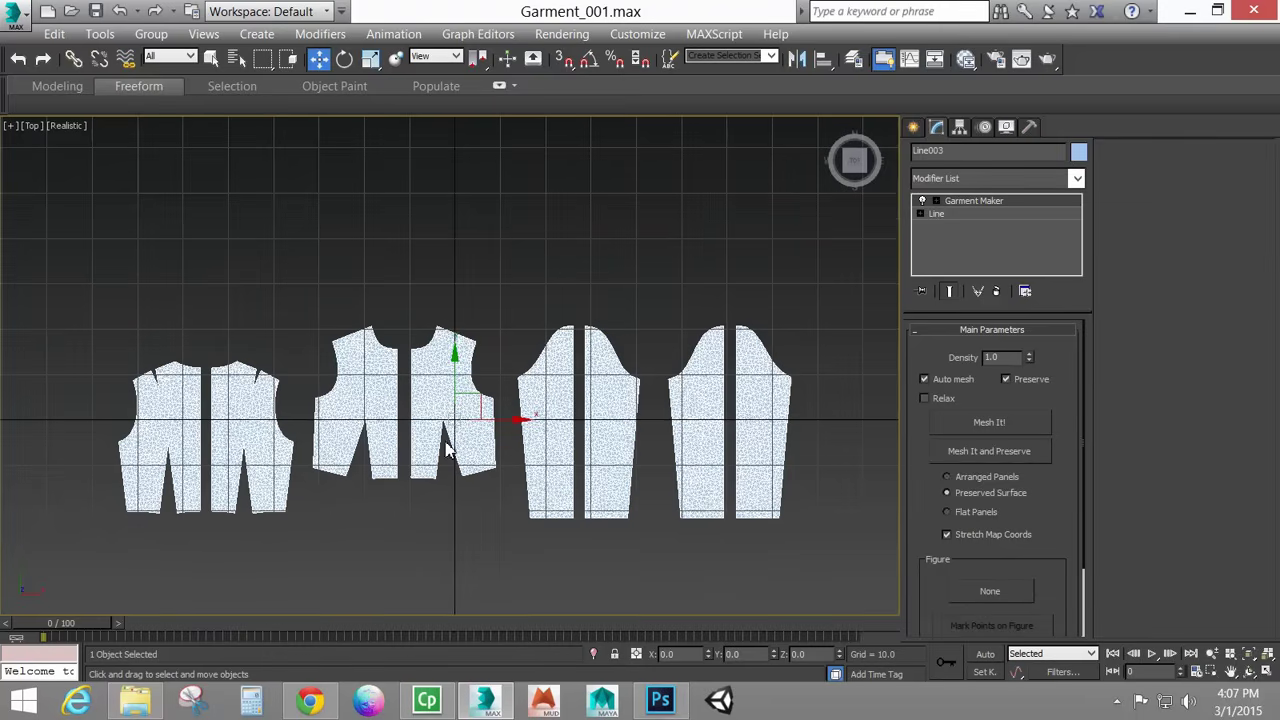
pyautogui.moveTo(583, 423); pyautogui.dragTo(595, 395, button='middle')
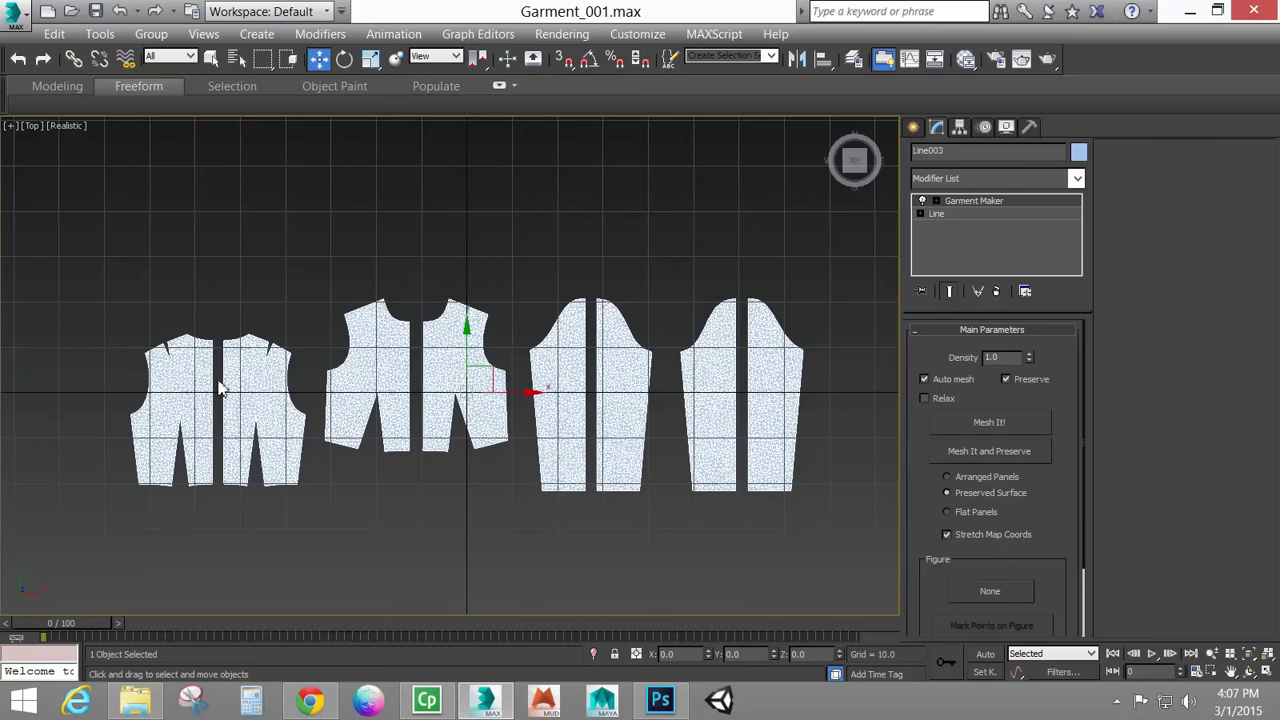
pyautogui.click(936, 201)
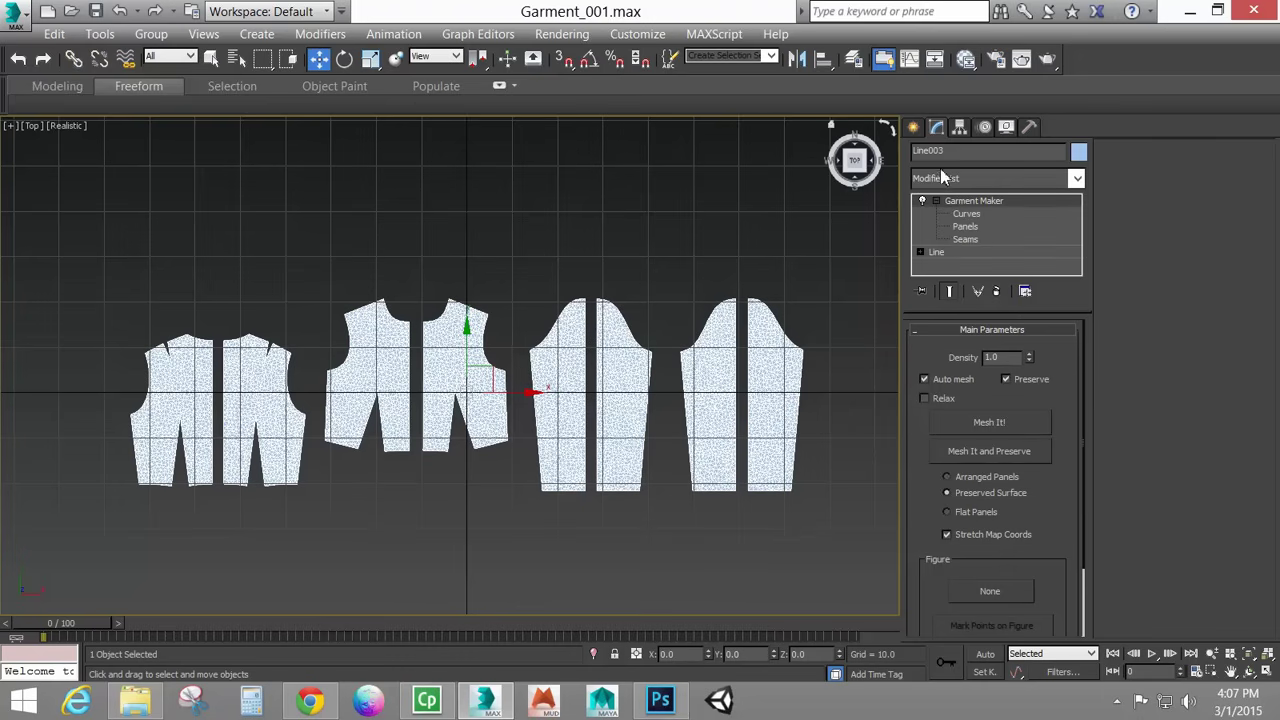
pyautogui.click(966, 226)
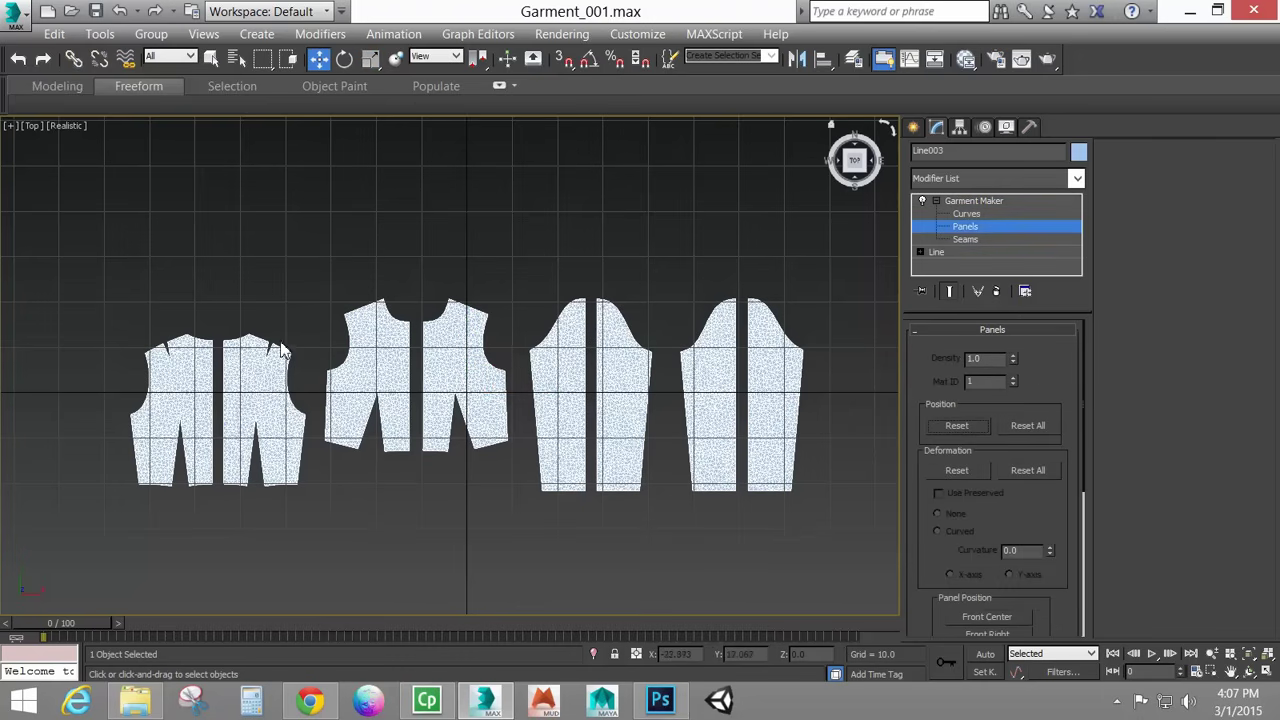
pyautogui.click(250, 390)
pyautogui.click(252, 412)
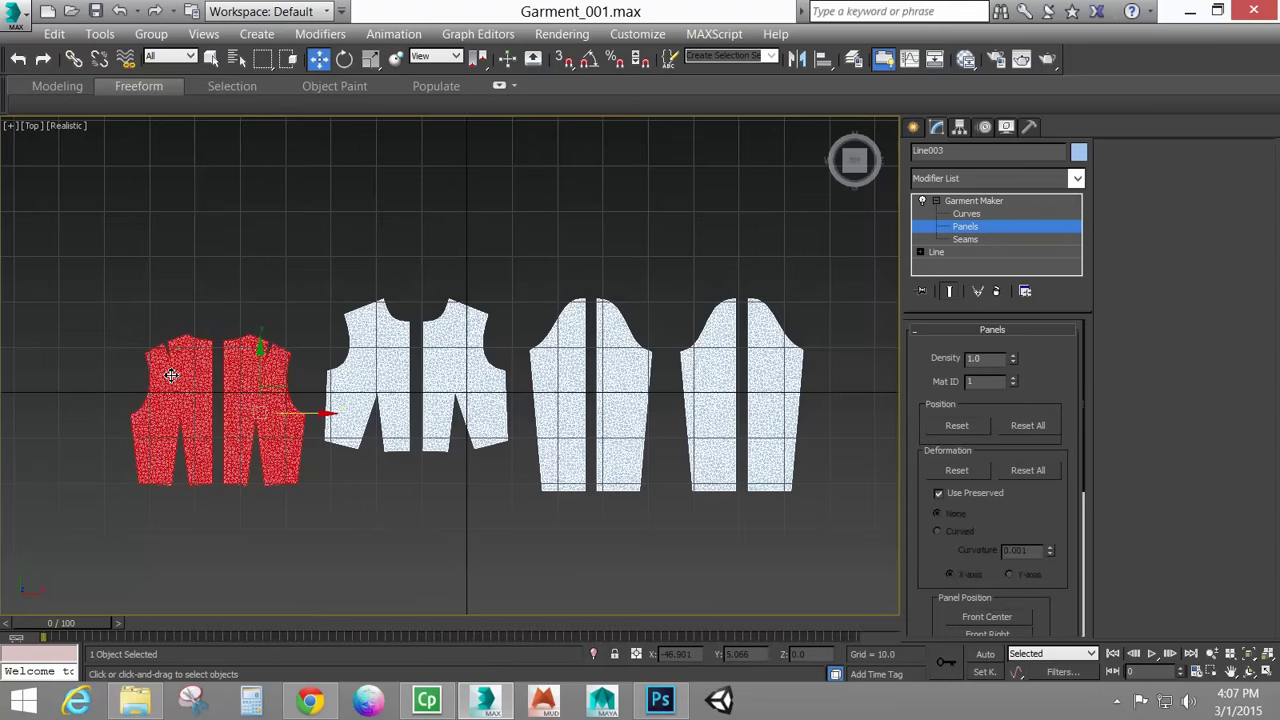
pyautogui.click(345, 59)
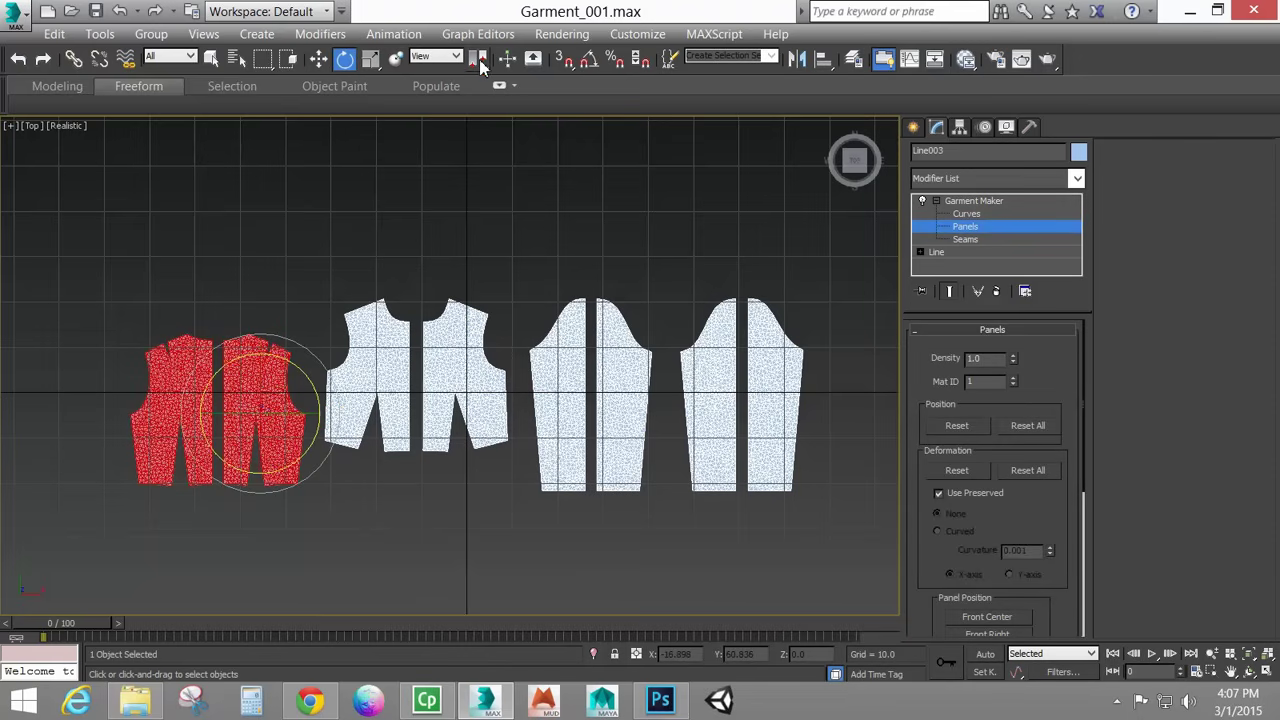
pyautogui.moveTo(478, 58); pyautogui.dragTo(481, 122)
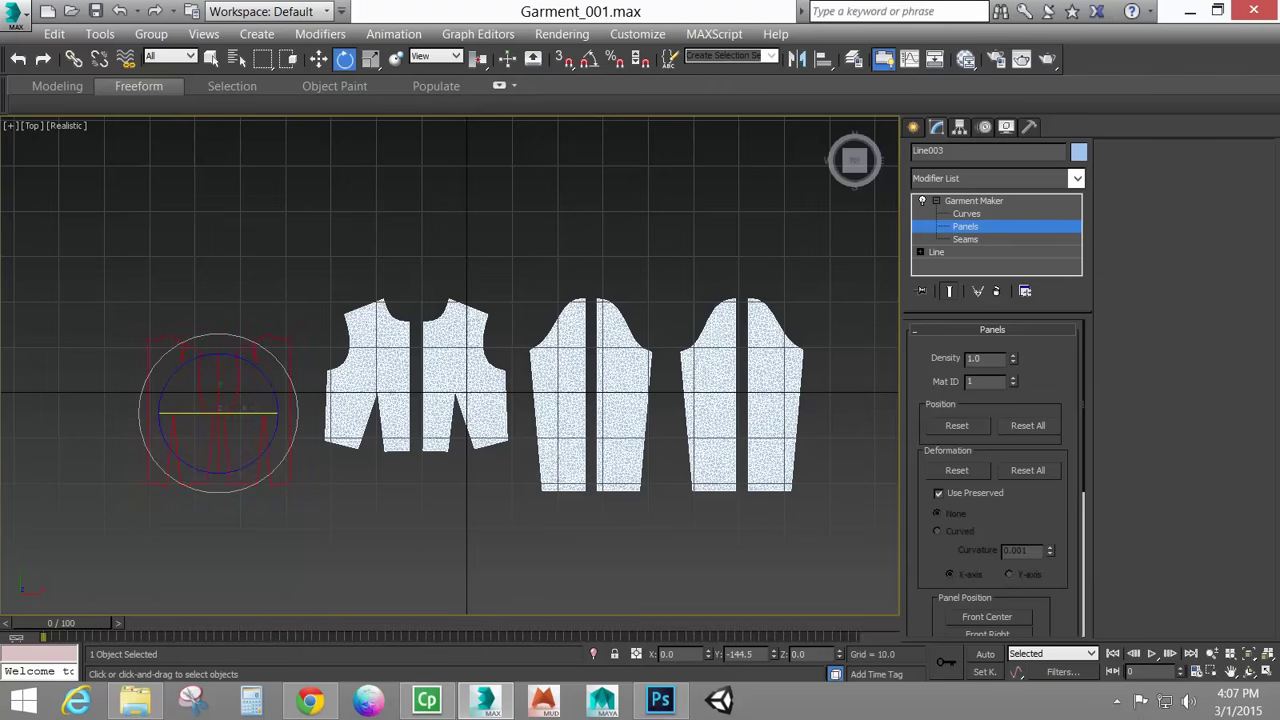
pyautogui.click(590, 60)
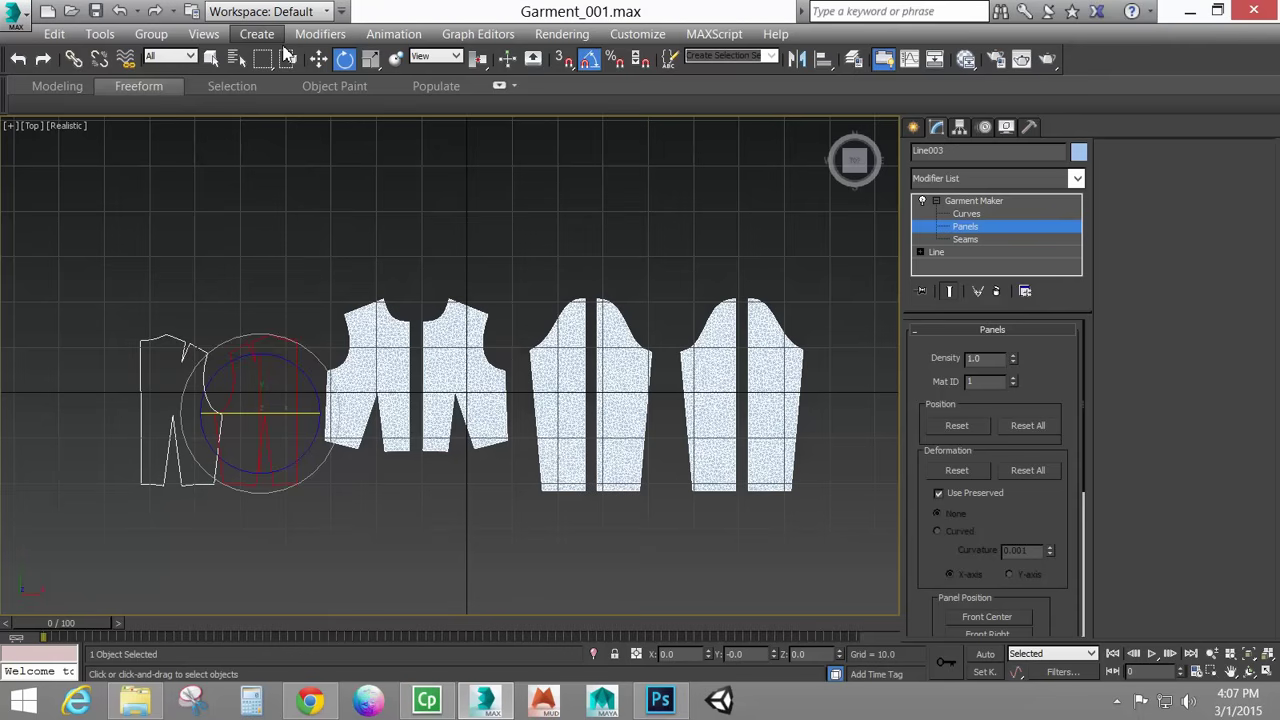
# Move the two flipped bodice panels along X so their shared center lies at about X 0.
pyautogui.click(319, 58)
pyautogui.moveTo(312, 431); pyautogui.dragTo(146, 427)
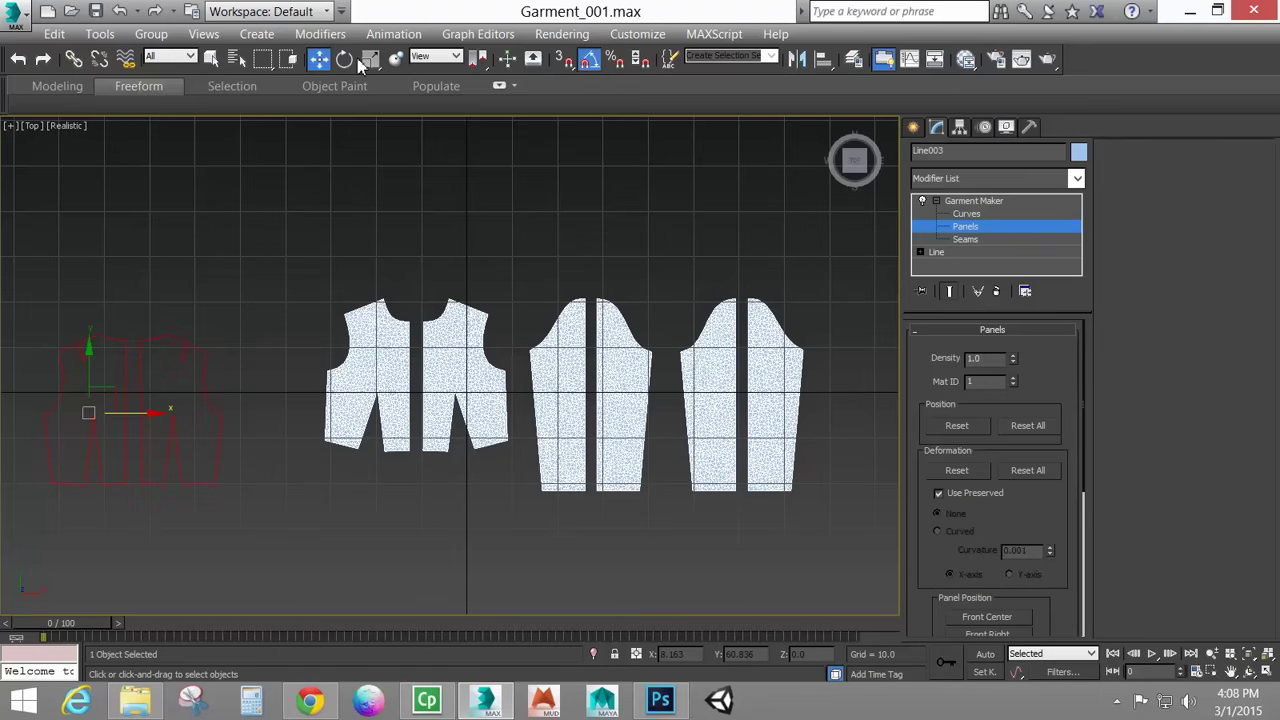
pyautogui.moveTo(478, 58); pyautogui.dragTo(478, 124)
pyautogui.moveTo(172, 414); pyautogui.dragTo(516, 414)
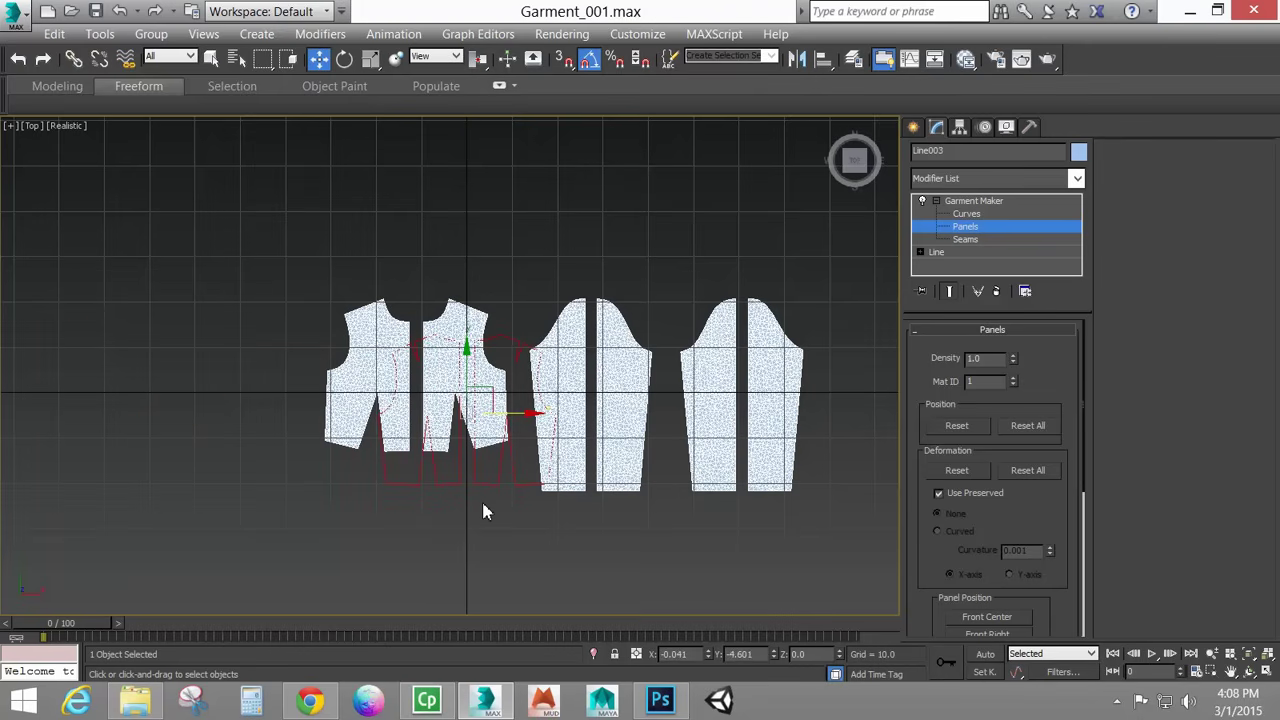
# Lower the flipped bodice panels about 13.6 units along Z in the perspective view.
pyautogui.press('p')
pyautogui.keyDown('alt'); pyautogui.moveTo(394, 409); pyautogui.dragTo(497, 310, button='middle'); pyautogui.keyUp('alt')
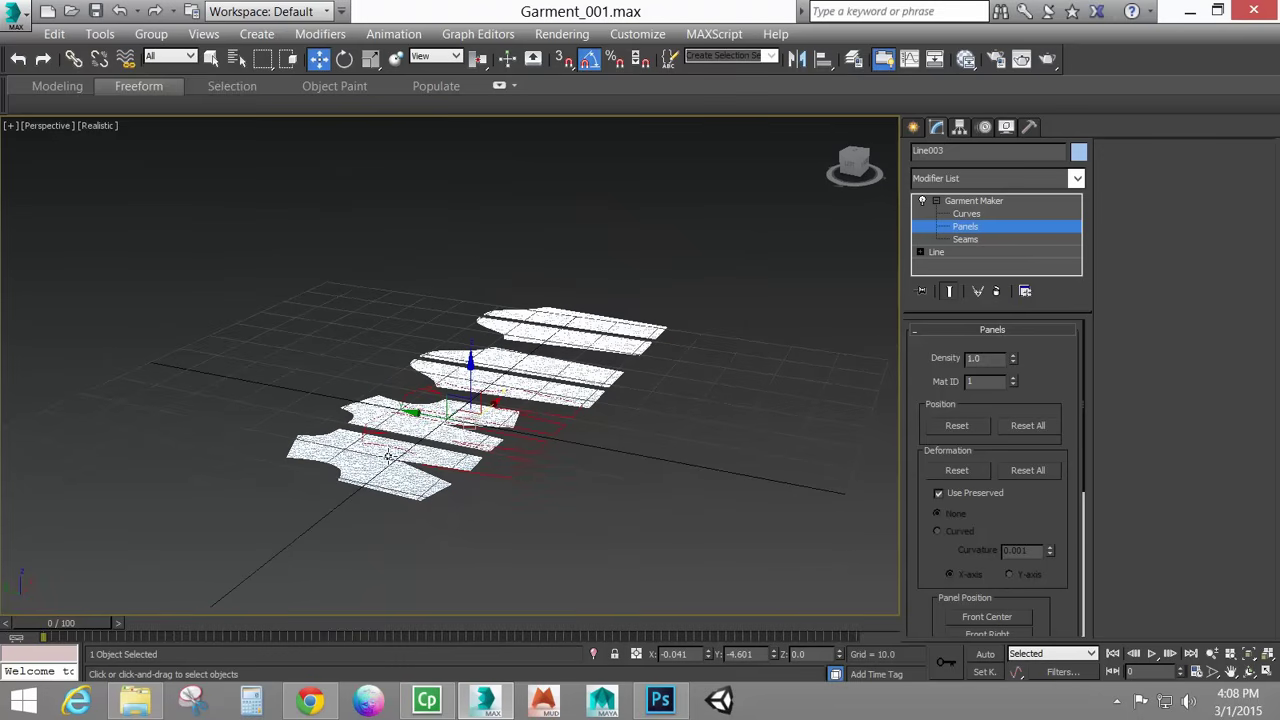
pyautogui.moveTo(471, 370); pyautogui.dragTo(463, 435)
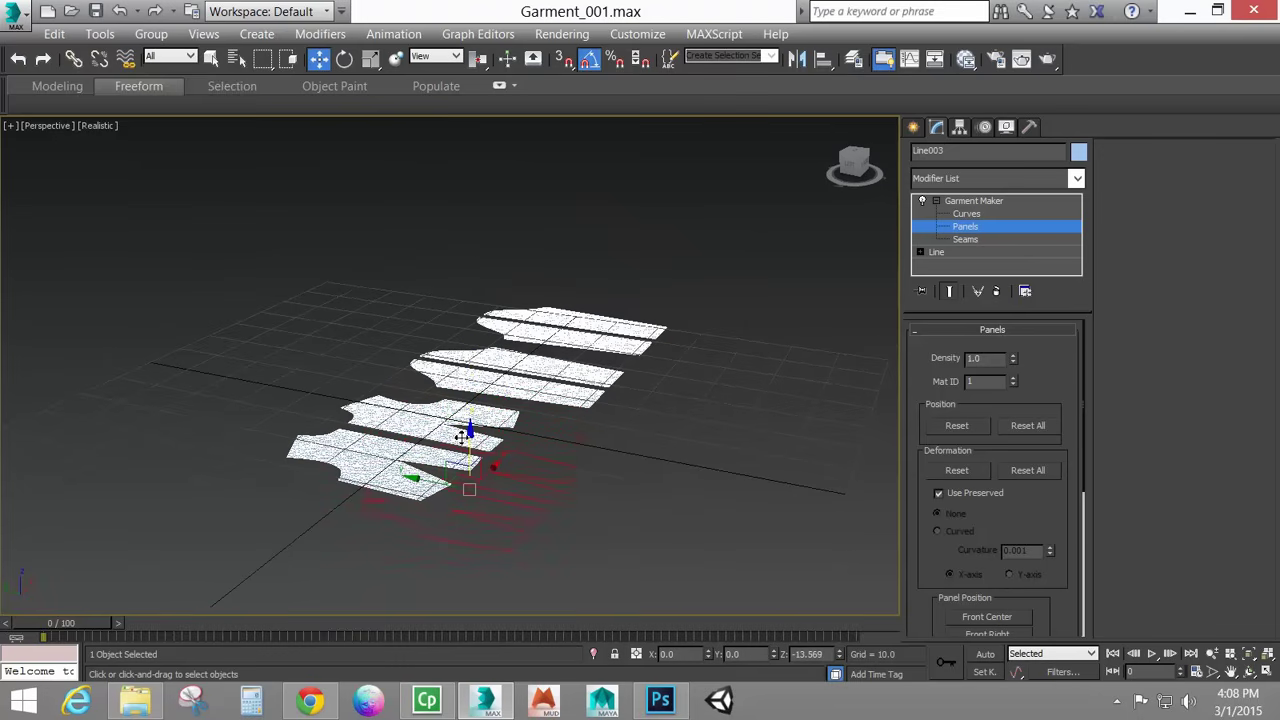
# Select the other two bodice panels and move them over the flipped pair in the top view, centered at about X 0, Y -3.4.
pyautogui.keyDown('alt'); pyautogui.moveTo(535, 505); pyautogui.dragTo(485, 515, button='middle'); pyautogui.keyUp('alt')
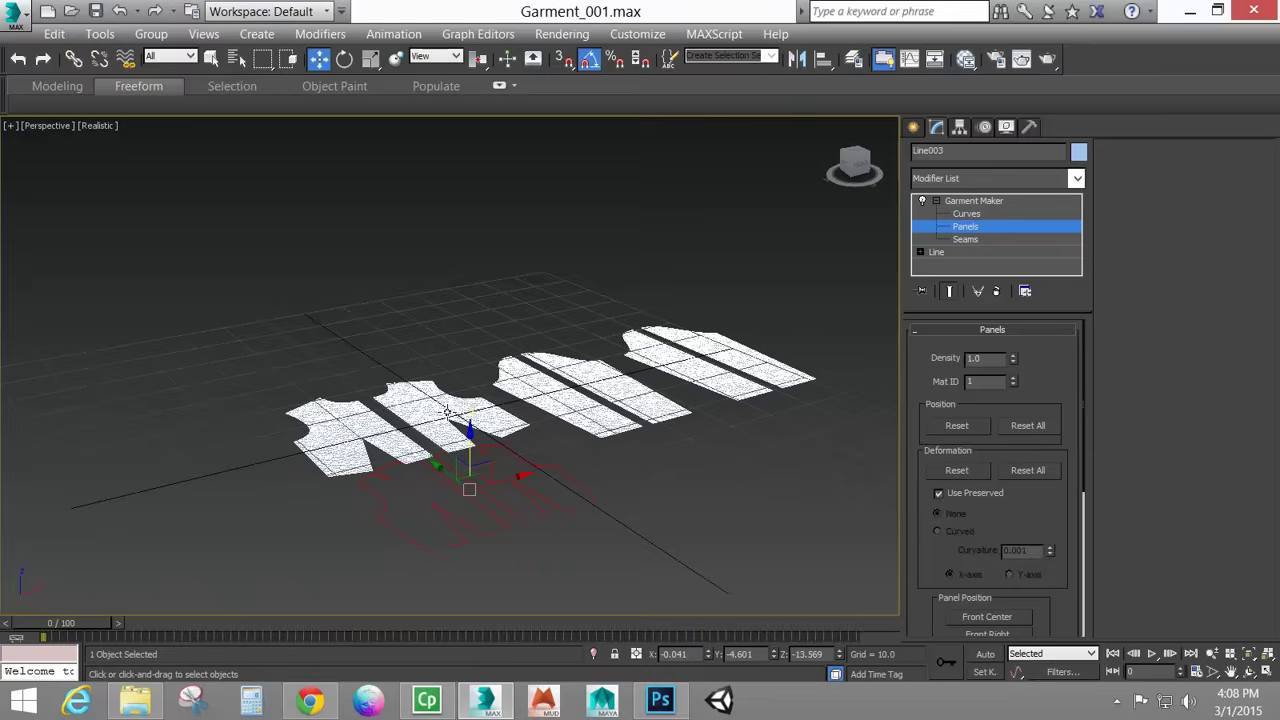
pyautogui.keyDown('alt'); pyautogui.moveTo(447, 411); pyautogui.dragTo(456, 362, button='middle'); pyautogui.keyUp('alt')
pyautogui.click(400, 428)
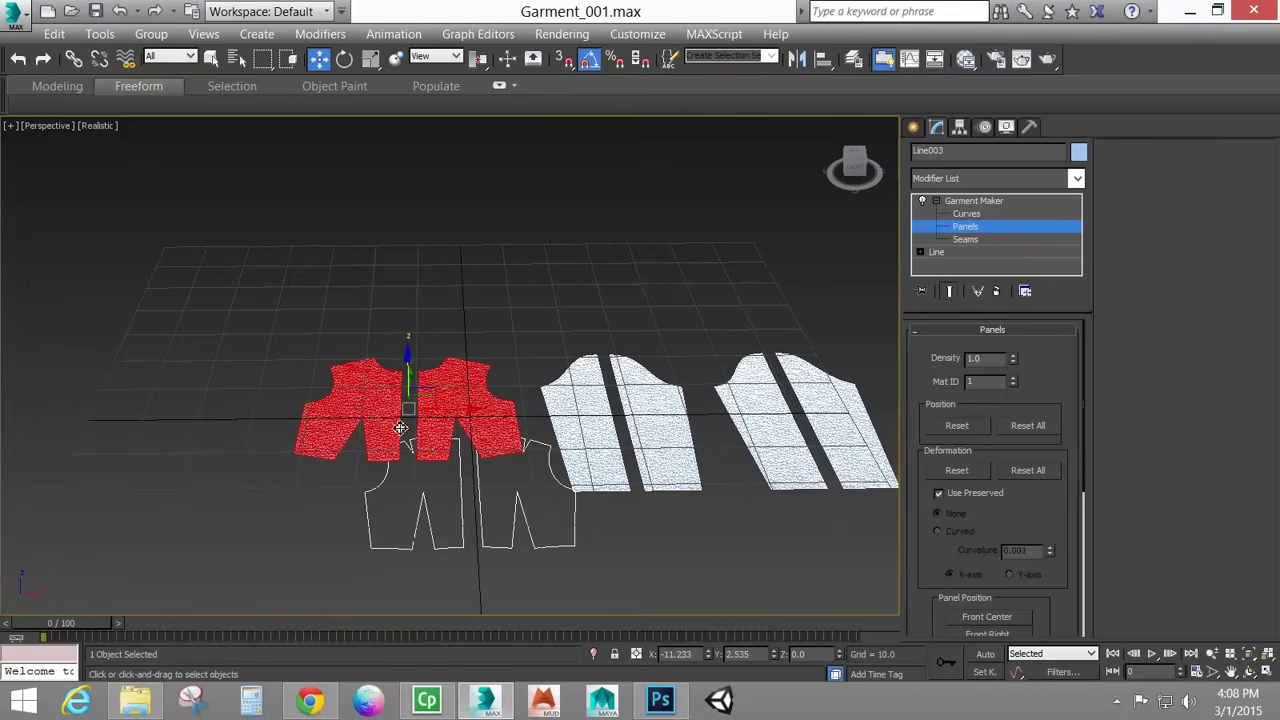
pyautogui.press('t')
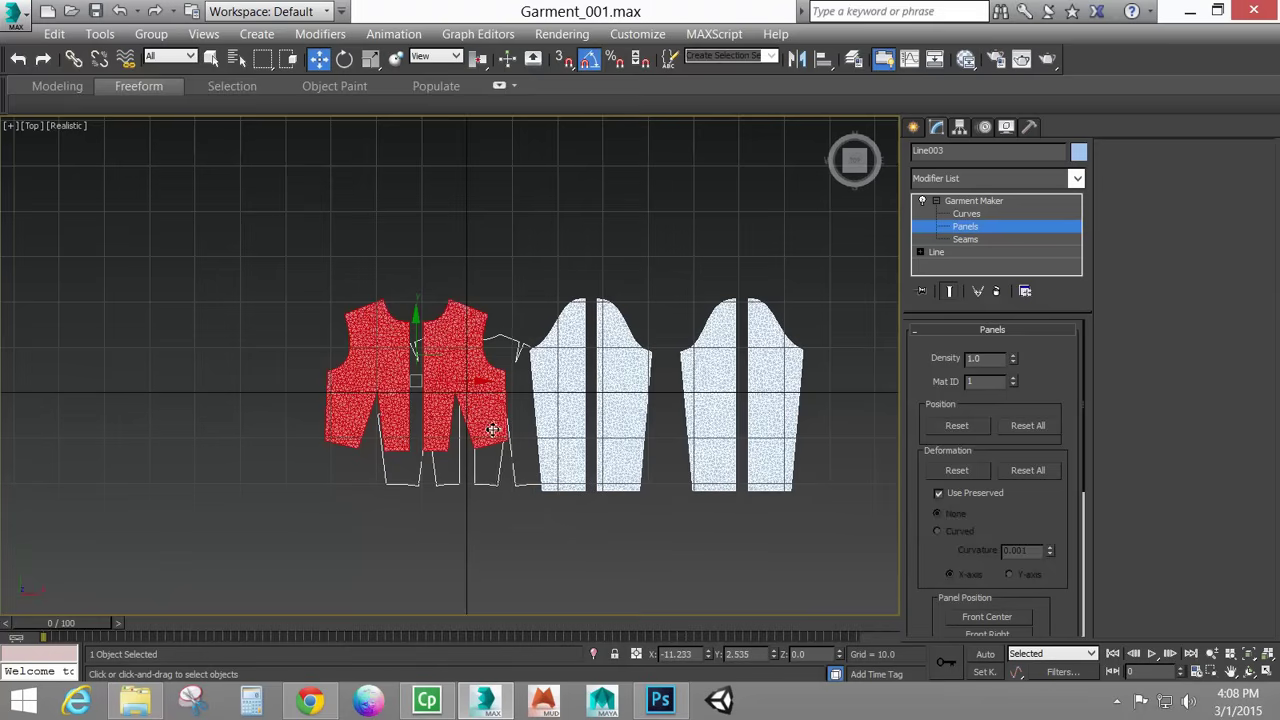
pyautogui.scroll(5, 420, 420)
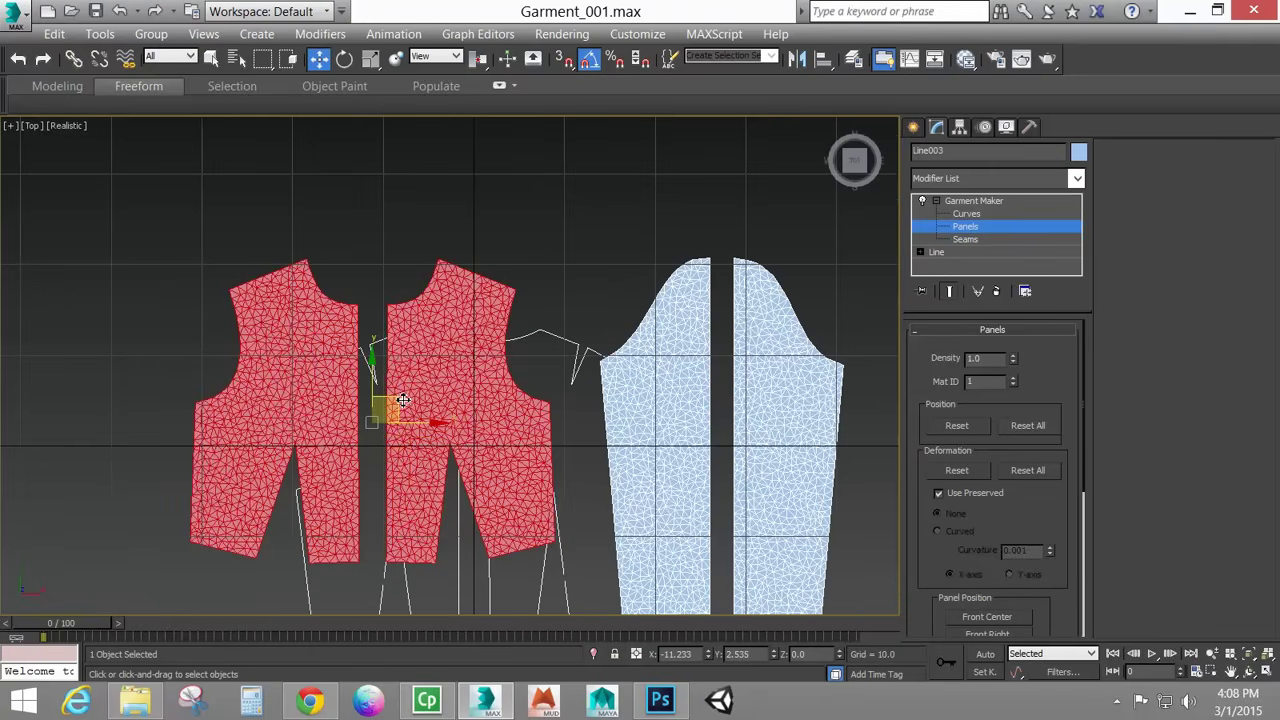
pyautogui.moveTo(403, 400); pyautogui.dragTo(503, 455)
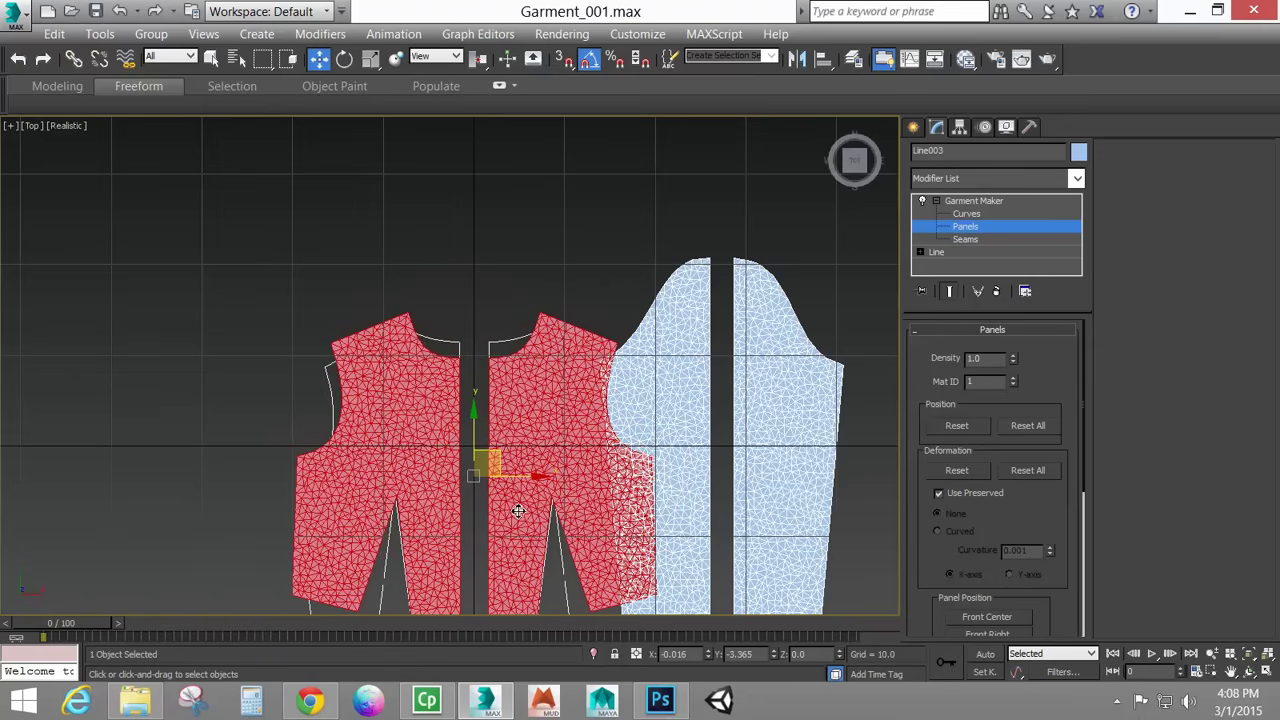
# Move the two unflipped bodice panels down along Y over the flipped pair, to about Y -5.2 in the top view.
pyautogui.moveTo(518, 511); pyautogui.dragTo(512, 373, button='middle')
pyautogui.moveTo(476, 291); pyautogui.dragTo(471, 308)
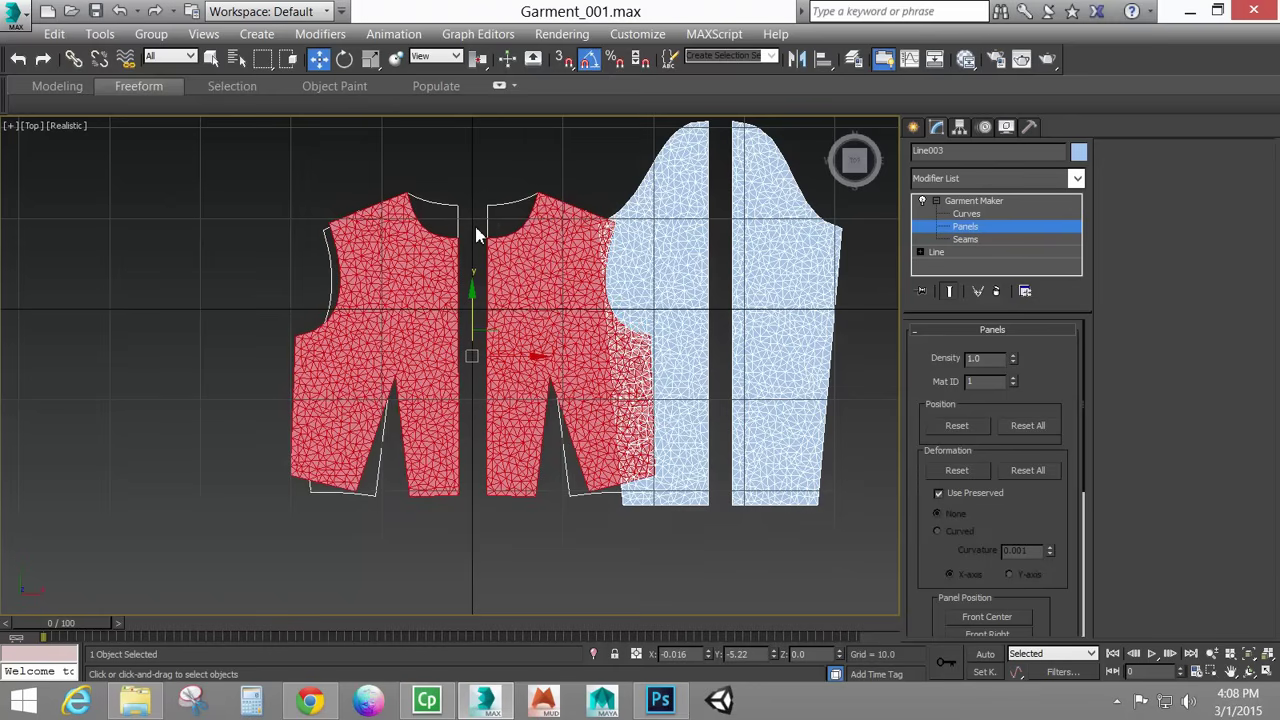
pyautogui.moveTo(466, 390); pyautogui.dragTo(436, 411, button='middle')
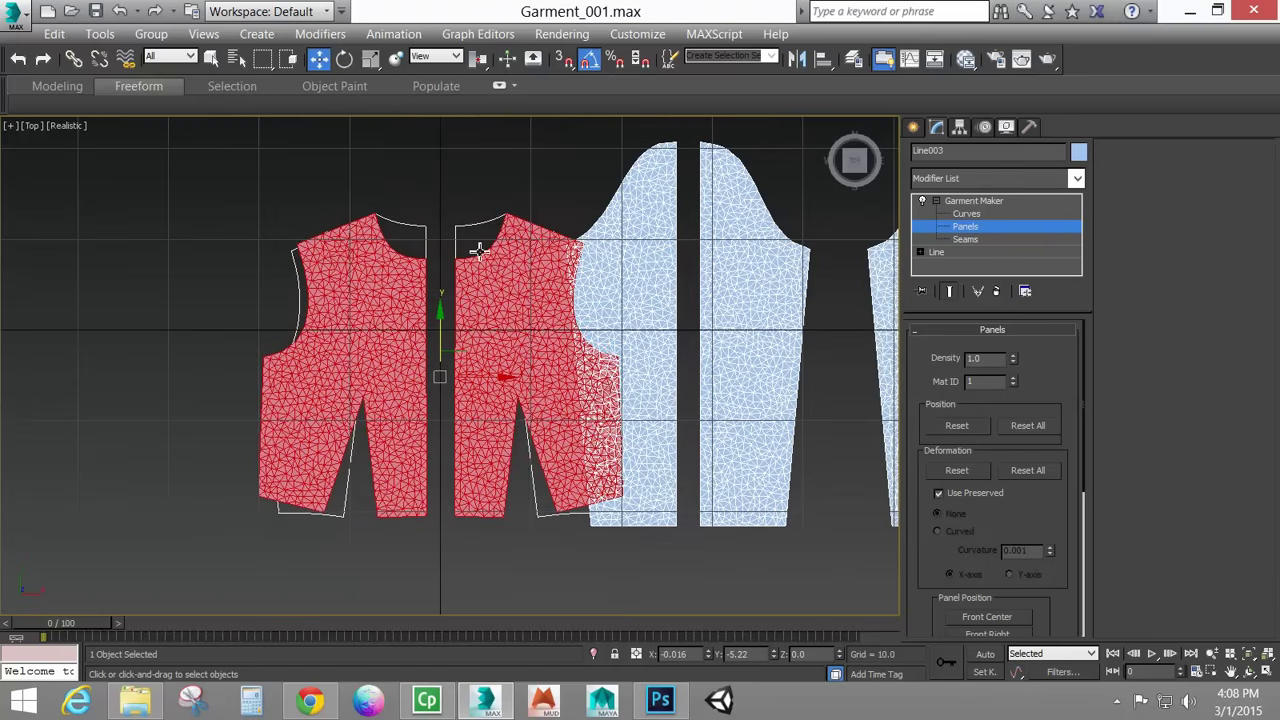
# Select all four sleeve panels and move them along X away from the bodice, centered at about X 70.7.
pyautogui.moveTo(742, 195); pyautogui.dragTo(744, 198)
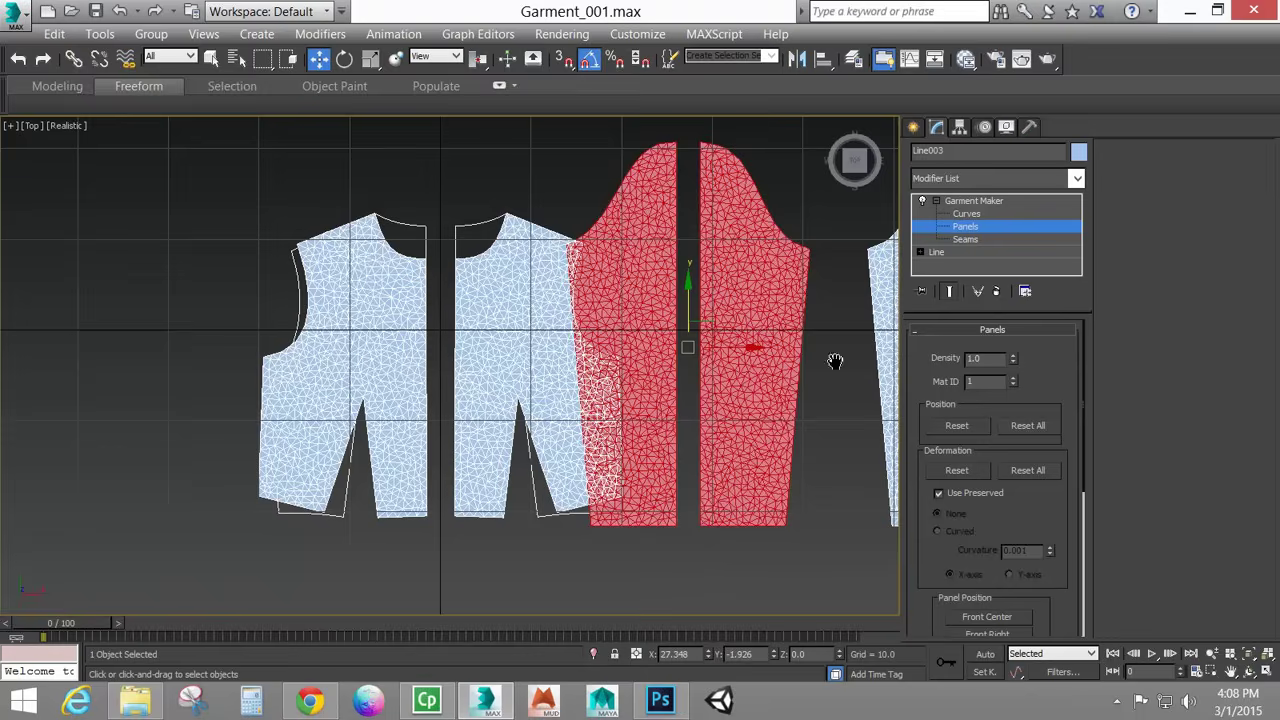
pyautogui.scroll(-5, 720, 365)
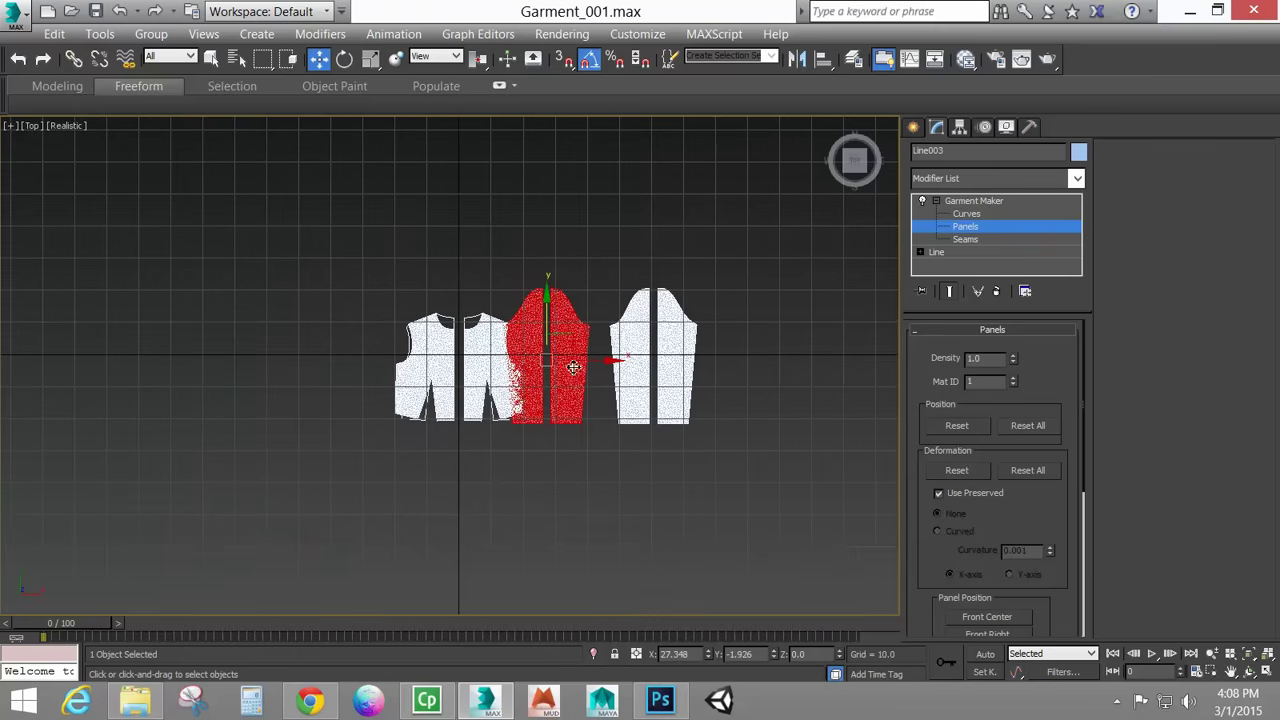
pyautogui.moveTo(601, 363); pyautogui.dragTo(609, 364)
pyautogui.hotkey('ctrl', 'z')
pyautogui.moveTo(748, 296)
pyautogui.mouseDown()
pyautogui.moveTo(650, 336)
pyautogui.moveTo(532, 345)
pyautogui.mouseUp()
pyautogui.moveTo(661, 363); pyautogui.dragTo(747, 363)
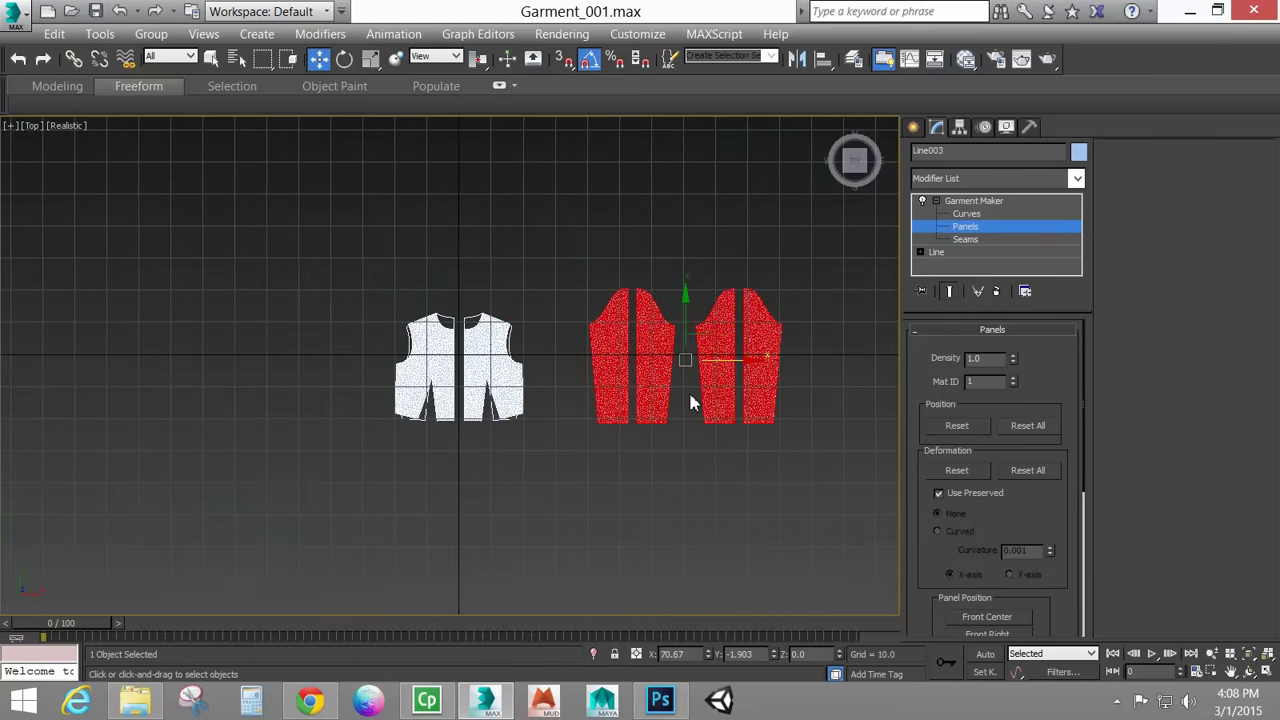
# Select the sleeve panel on the +X side of the pair nearest the bodice and flip it about its vertical axis in the perspective view.
pyautogui.moveTo(611, 458); pyautogui.dragTo(600, 451, button='middle')
pyautogui.press('p')
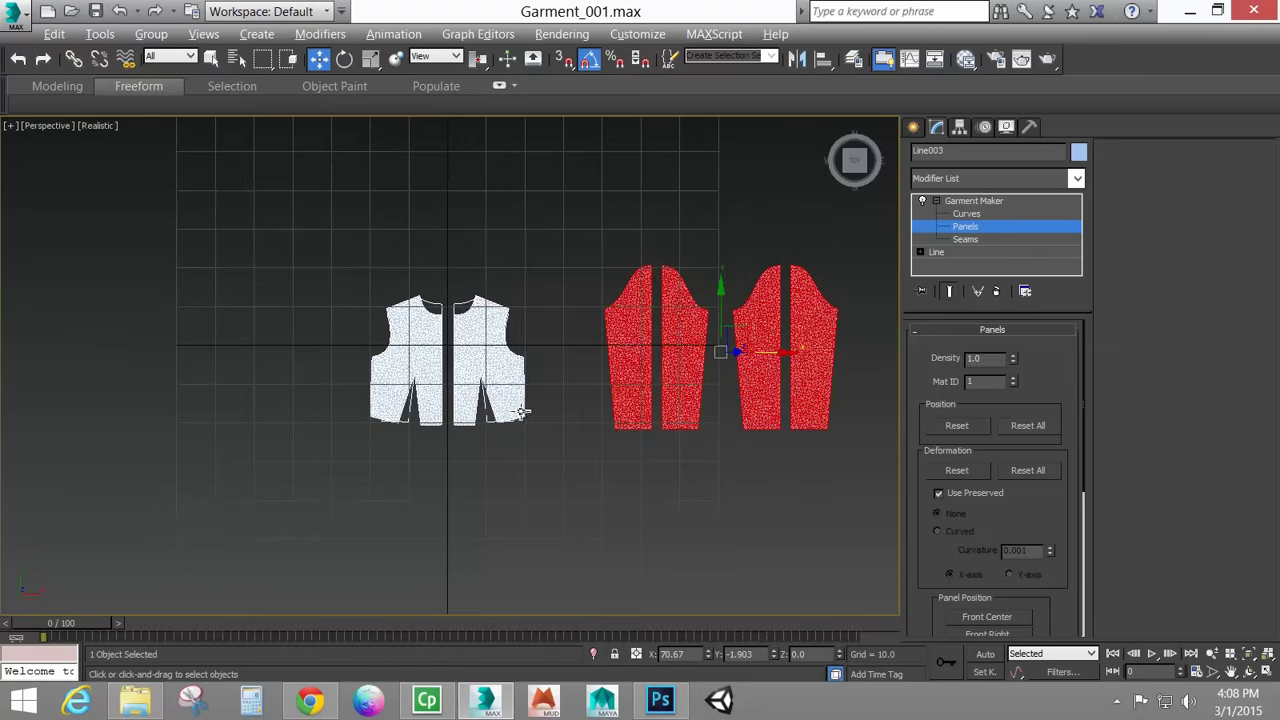
pyautogui.keyDown('alt'); pyautogui.moveTo(523, 406); pyautogui.dragTo(611, 329, button='middle'); pyautogui.keyUp('alt')
pyautogui.moveTo(728, 484); pyautogui.dragTo(486, 400, button='middle')
pyautogui.click(486, 362)
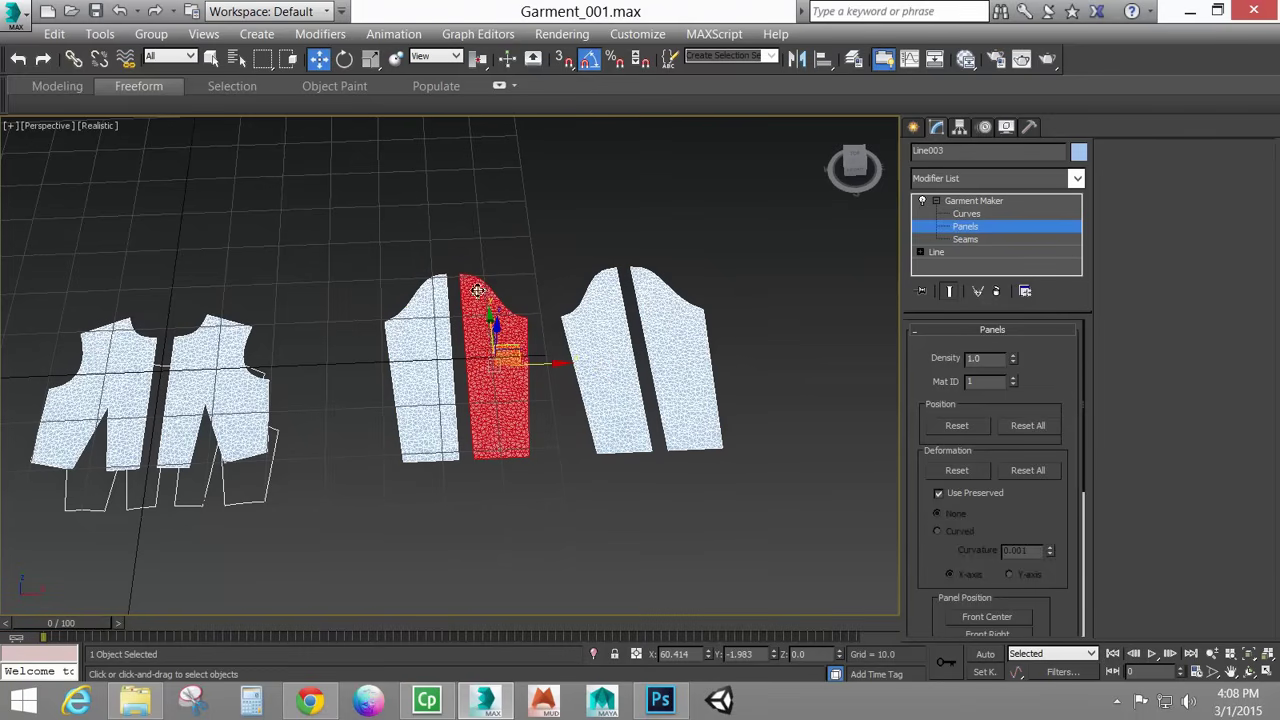
pyautogui.keyDown('alt'); pyautogui.moveTo(491, 330); pyautogui.dragTo(498, 405, button='middle'); pyautogui.keyUp('alt')
pyautogui.click(344, 58)
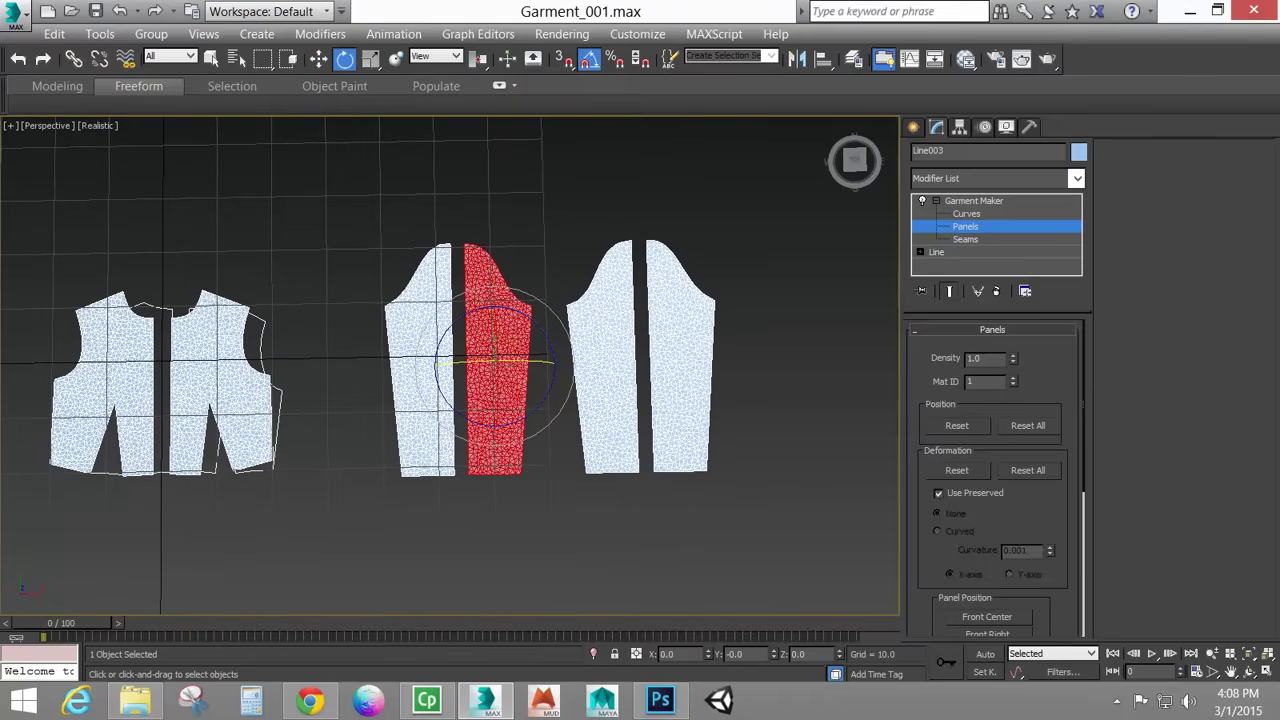
pyautogui.moveTo(525, 334); pyautogui.dragTo(495, 330)
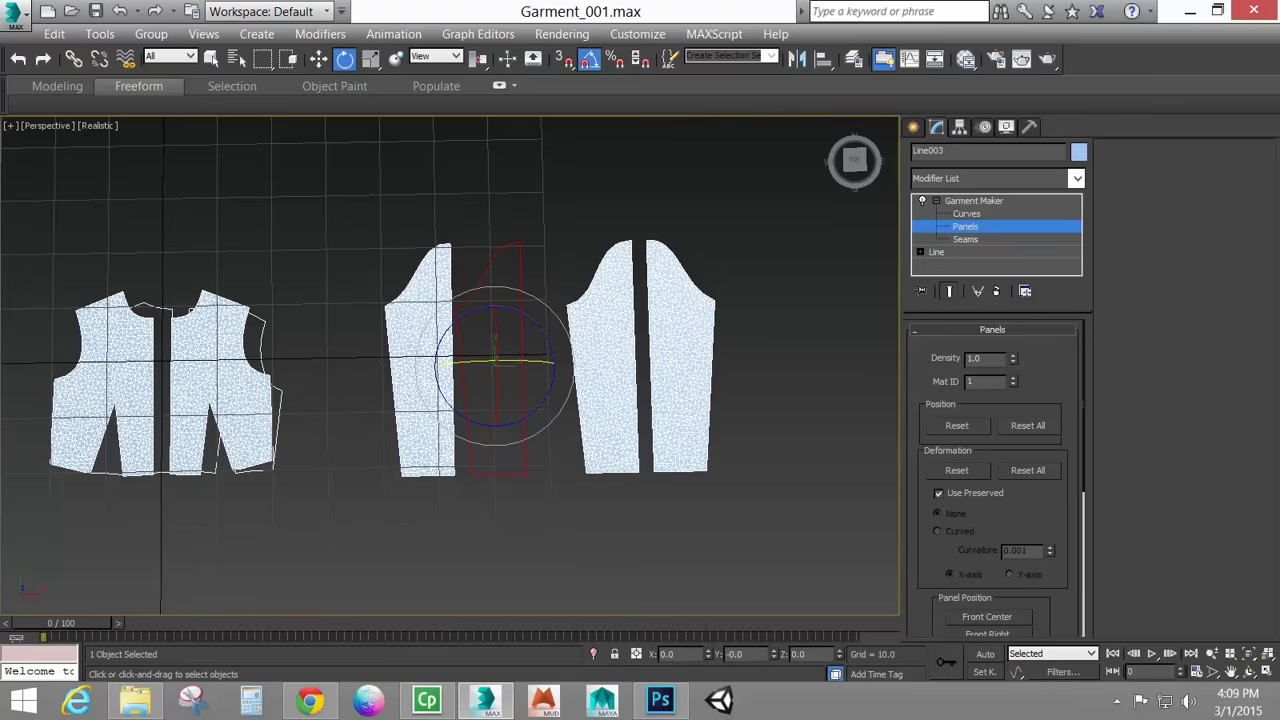
# Move the flipped sleeve panel along X over its matching half in the top view, to about X 47.7.
pyautogui.press('t')
pyautogui.click(318, 58)
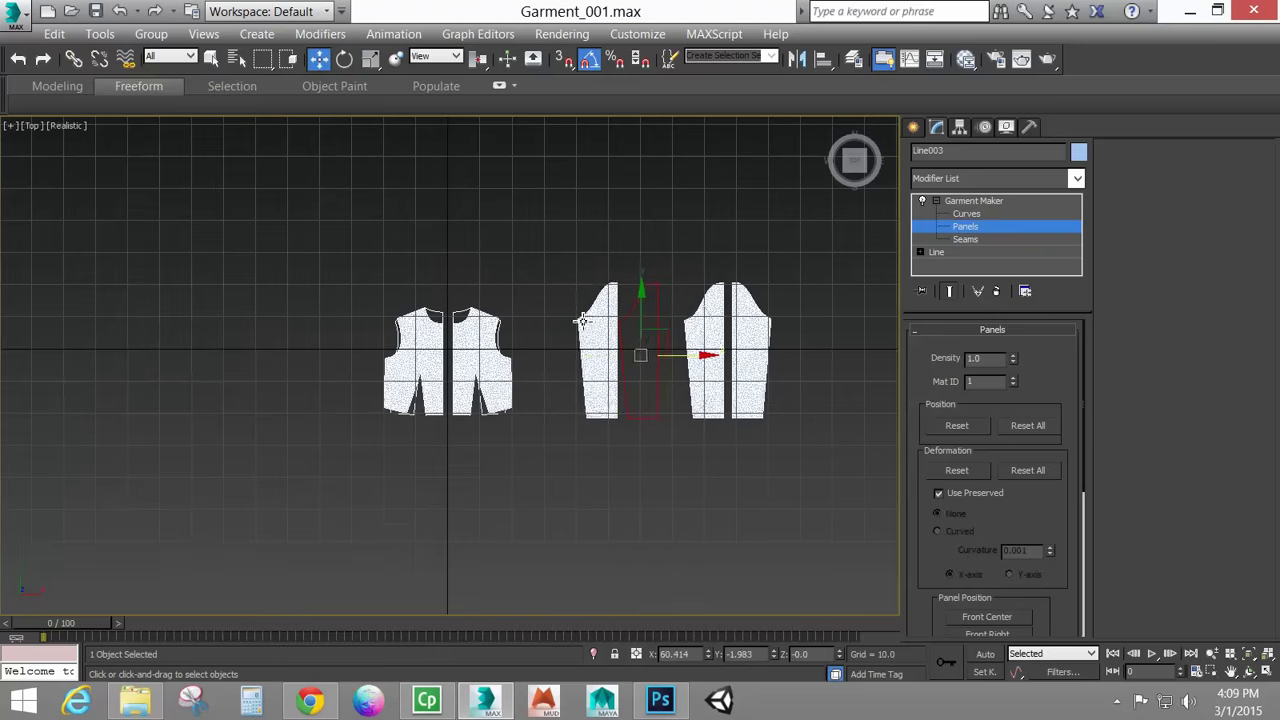
pyautogui.scroll(6, 600, 385)
pyautogui.moveTo(588, 381); pyautogui.dragTo(477, 390)
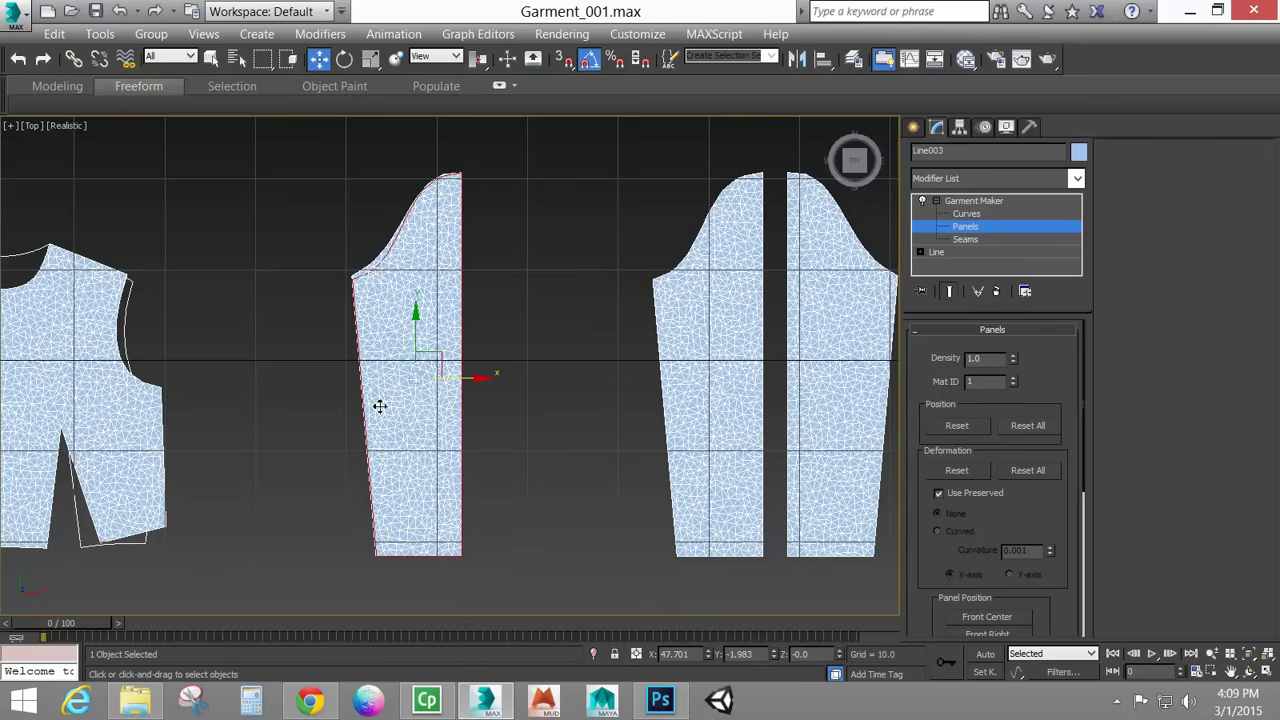
# Lower the flipped sleeve panel beneath its matching half in the perspective view and set its Z position to -10.
pyautogui.press('p')
pyautogui.keyDown('alt'); pyautogui.moveTo(316, 487); pyautogui.dragTo(405, 360, button='middle'); pyautogui.keyUp('alt')
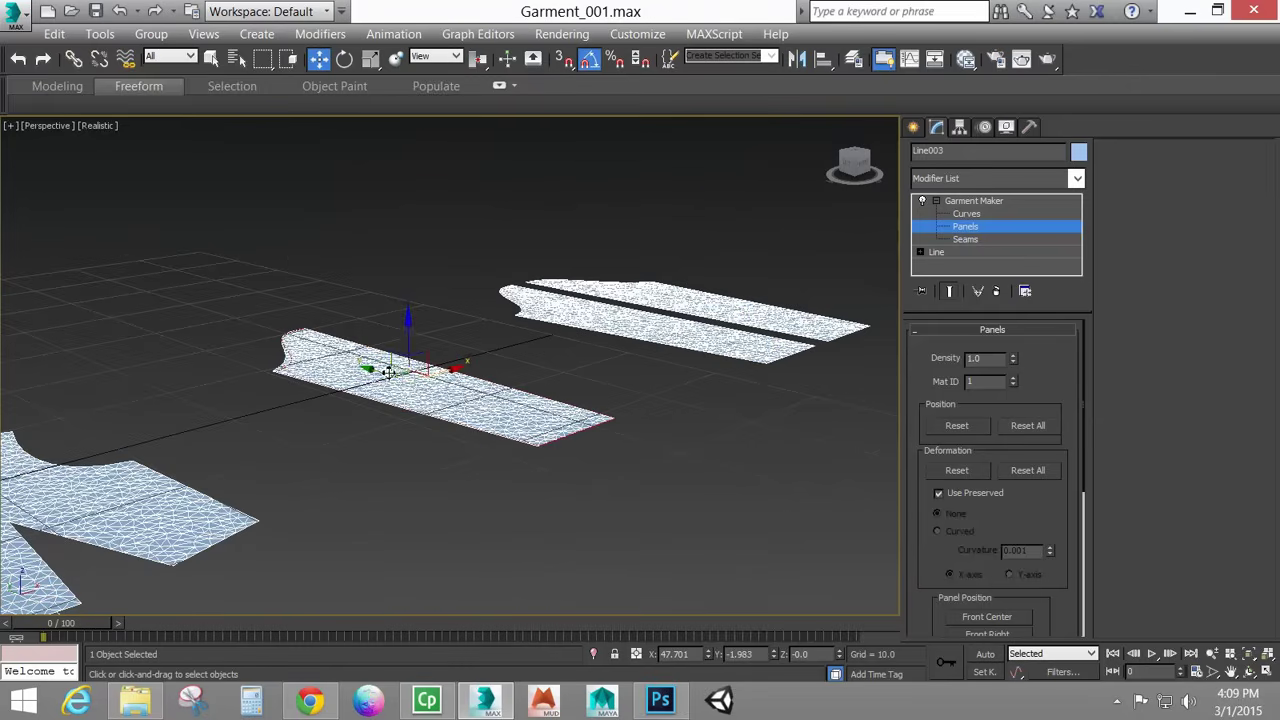
pyautogui.moveTo(409, 356); pyautogui.dragTo(409, 390)
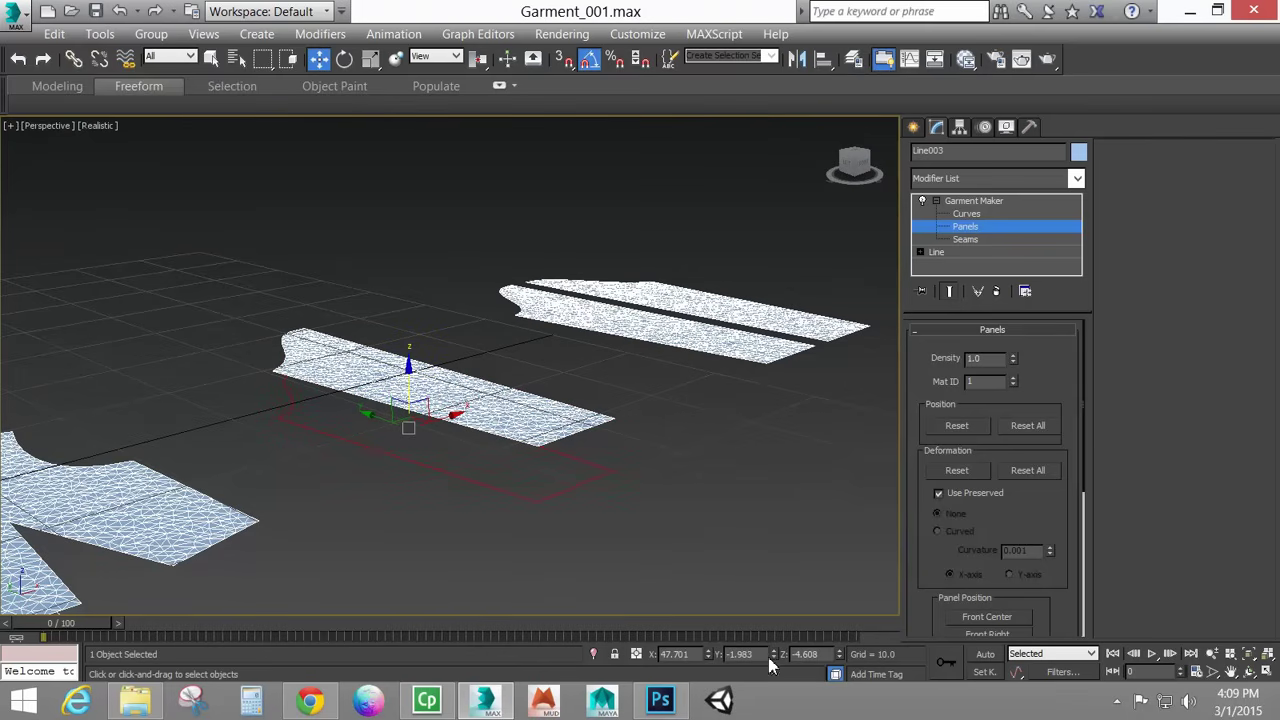
pyautogui.doubleClick(806, 654)
pyautogui.press('Return')
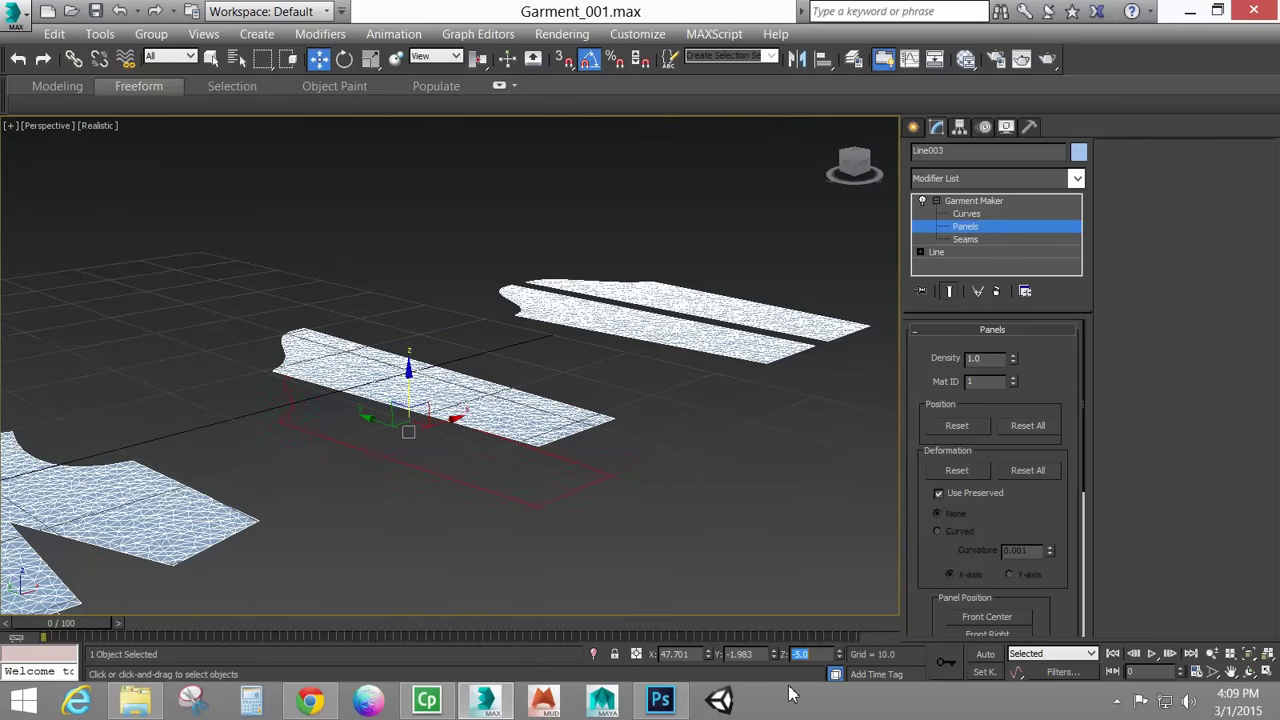
pyautogui.keyDown('alt'); pyautogui.moveTo(573, 592); pyautogui.dragTo(360, 392, button='middle'); pyautogui.keyUp('alt')
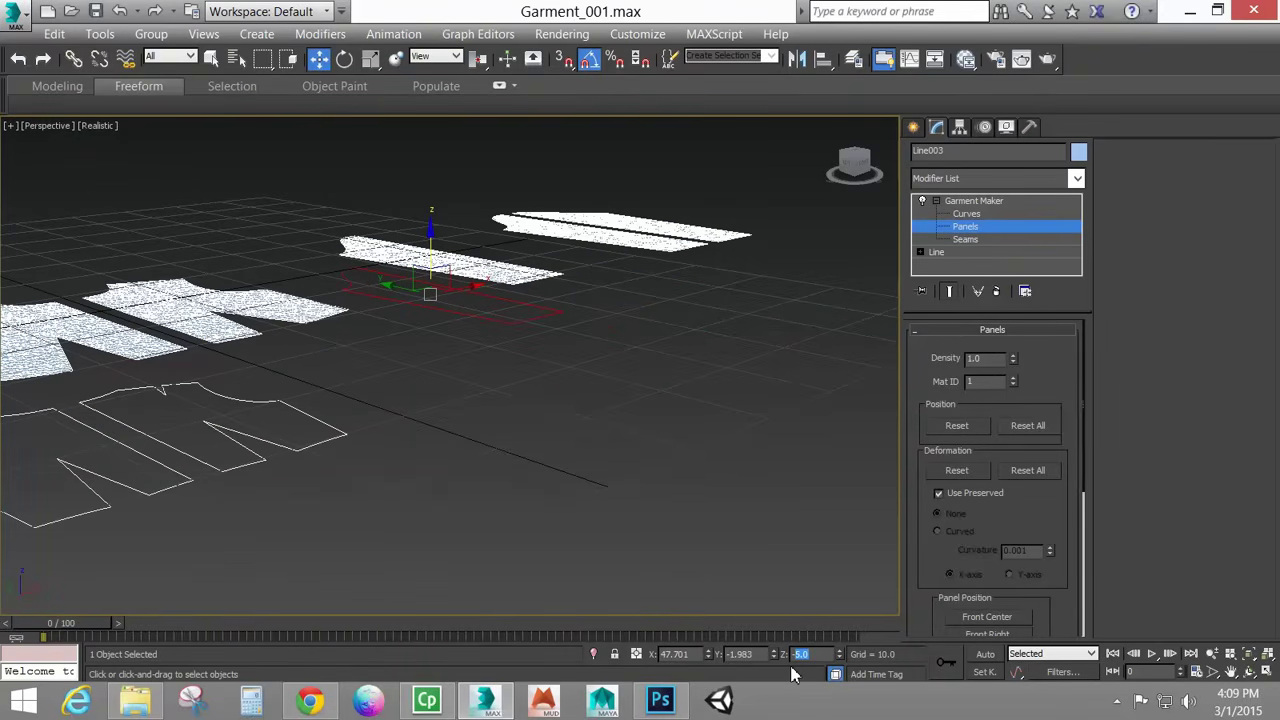
pyautogui.write('-10')
pyautogui.press('Return')
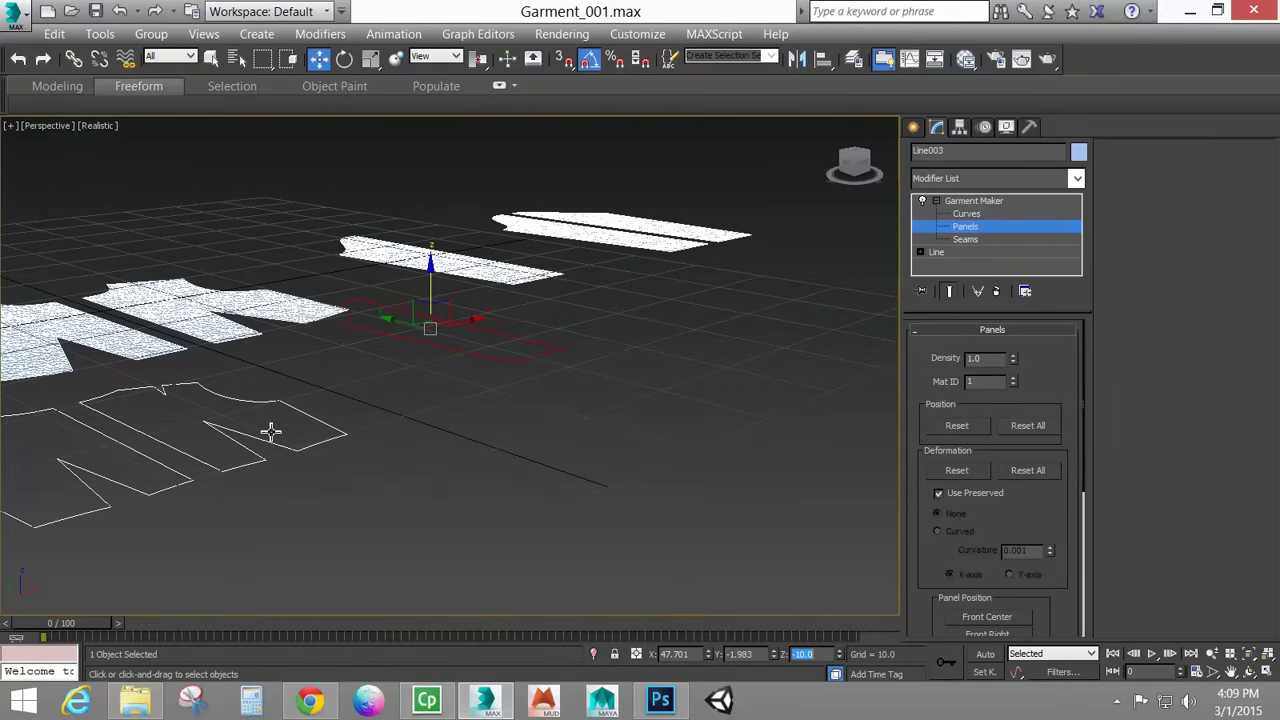
# Select the two flipped lower bodice panels and set their Z position to -10.
pyautogui.keyDown('alt'); pyautogui.moveTo(270, 431); pyautogui.dragTo(367, 405, button='middle'); pyautogui.keyUp('alt')
pyautogui.moveTo(201, 486); pyautogui.dragTo(198, 489)
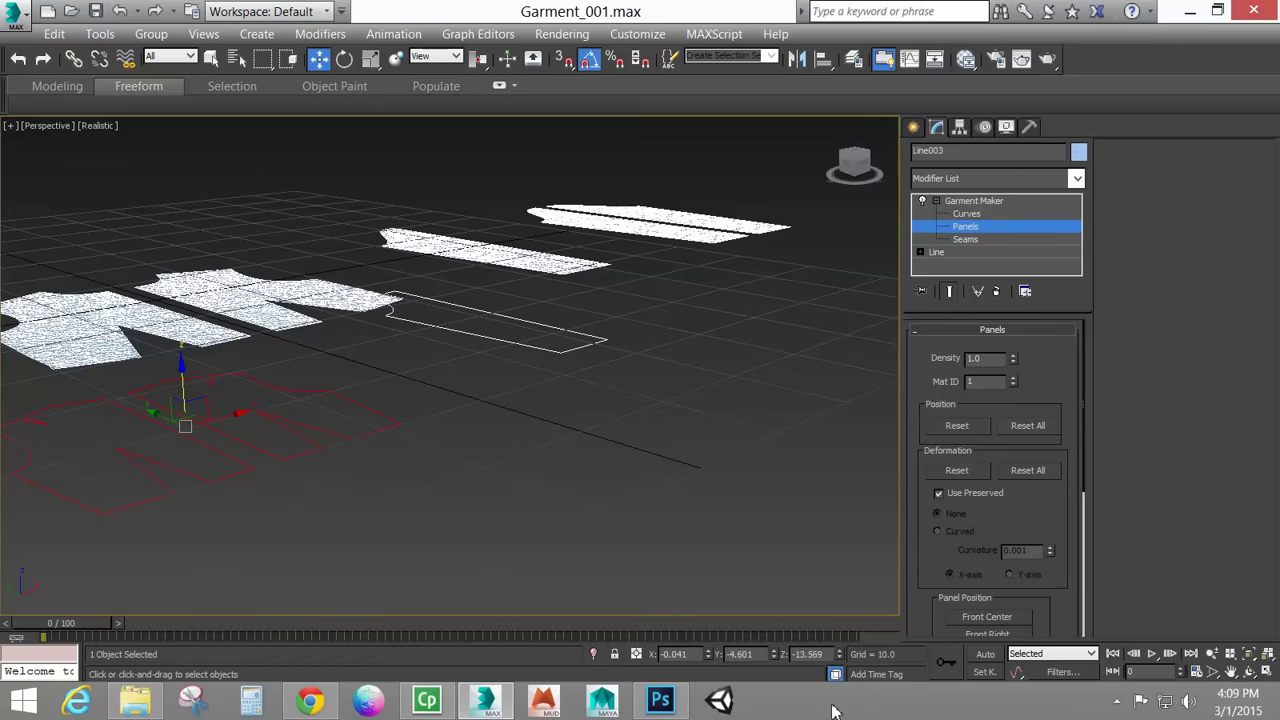
pyautogui.doubleClick(808, 655)
pyautogui.write('-10')
pyautogui.press('Return')
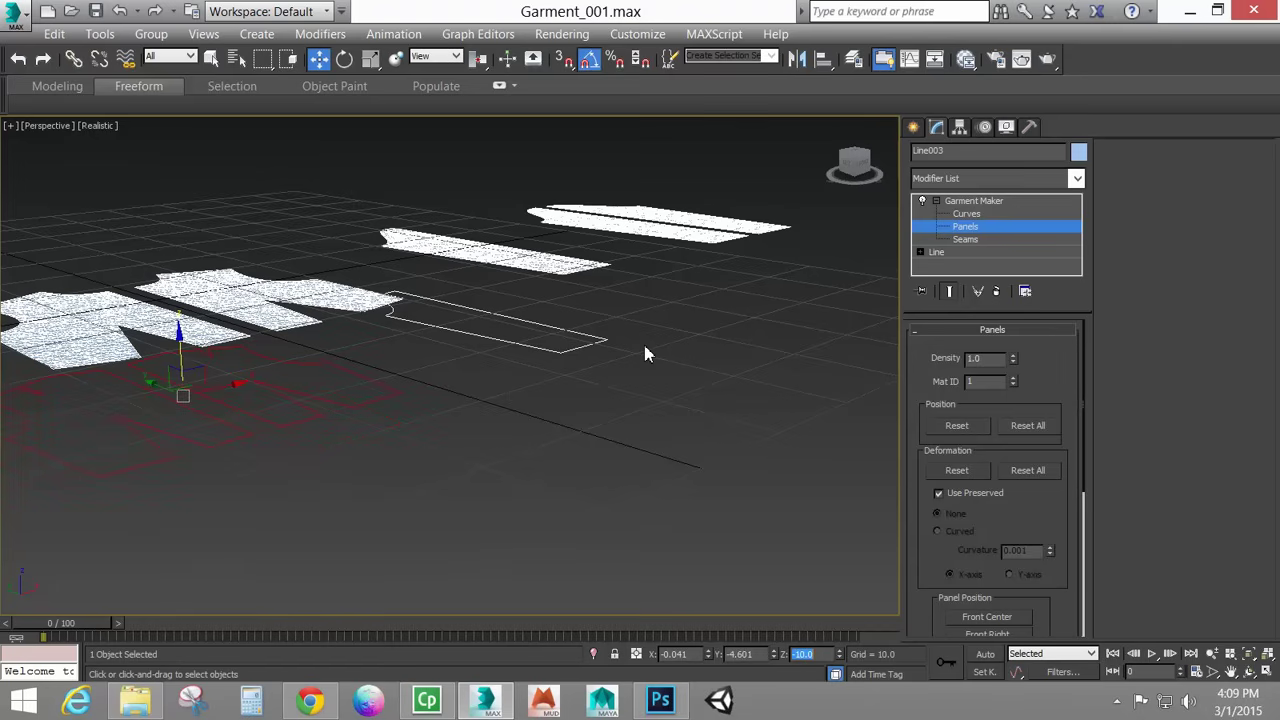
# Select both stacked sleeve panels and rotate them in the top view so the sleeve cap faces the bodice armhole.
pyautogui.keyDown('alt'); pyautogui.moveTo(645, 354); pyautogui.dragTo(423, 387, button='middle'); pyautogui.keyUp('alt')
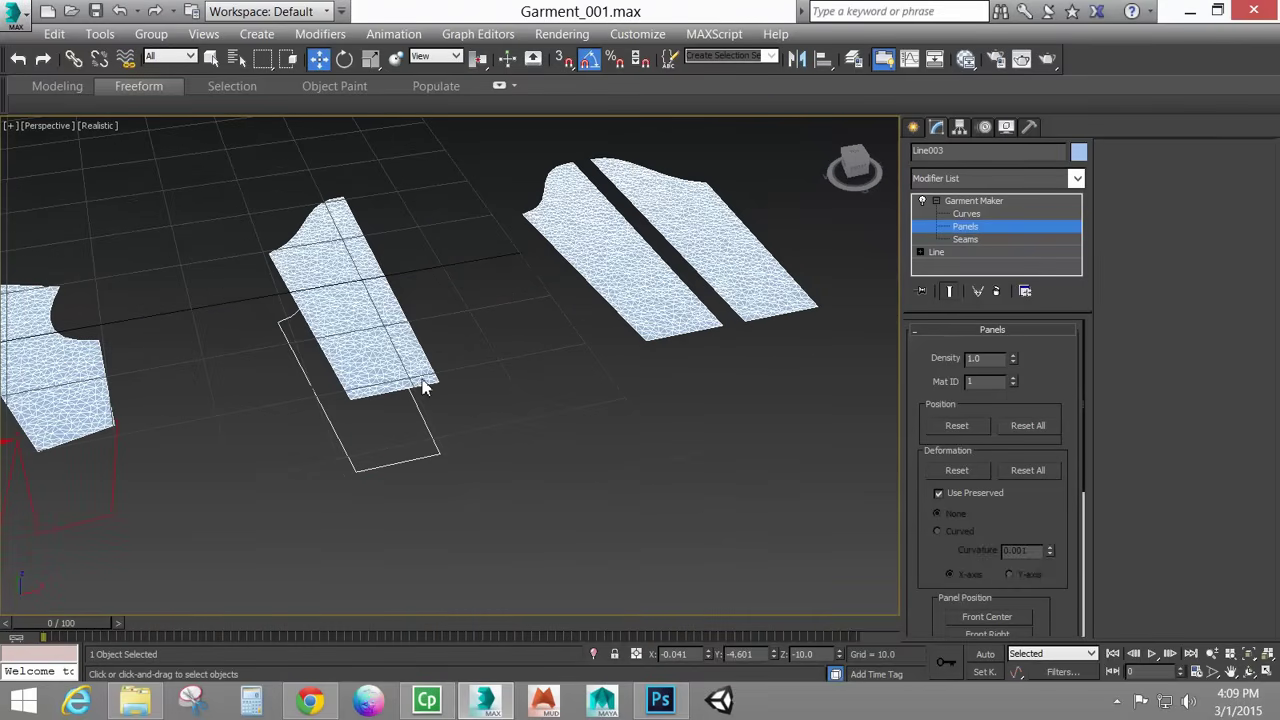
pyautogui.click(408, 314)
pyautogui.keyDown('alt'); pyautogui.moveTo(245, 354); pyautogui.dragTo(214, 365, button='middle'); pyautogui.keyUp('alt')
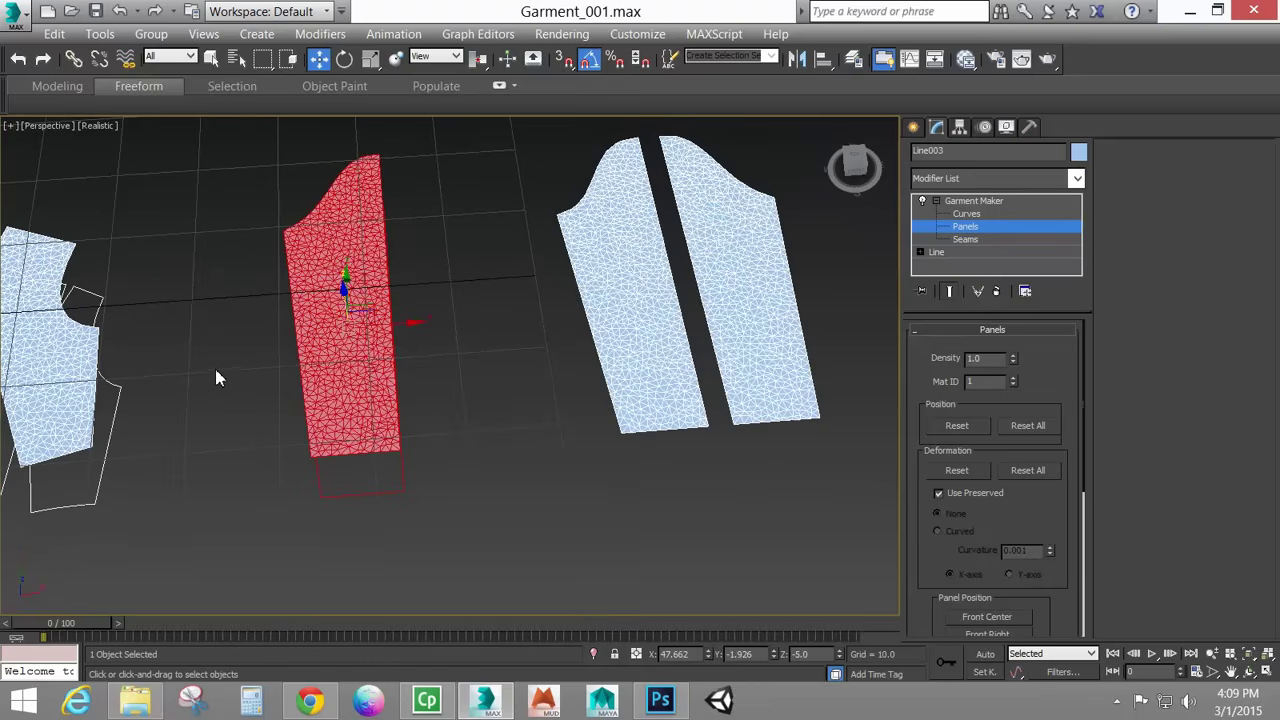
pyautogui.press('t')
pyautogui.click(344, 58)
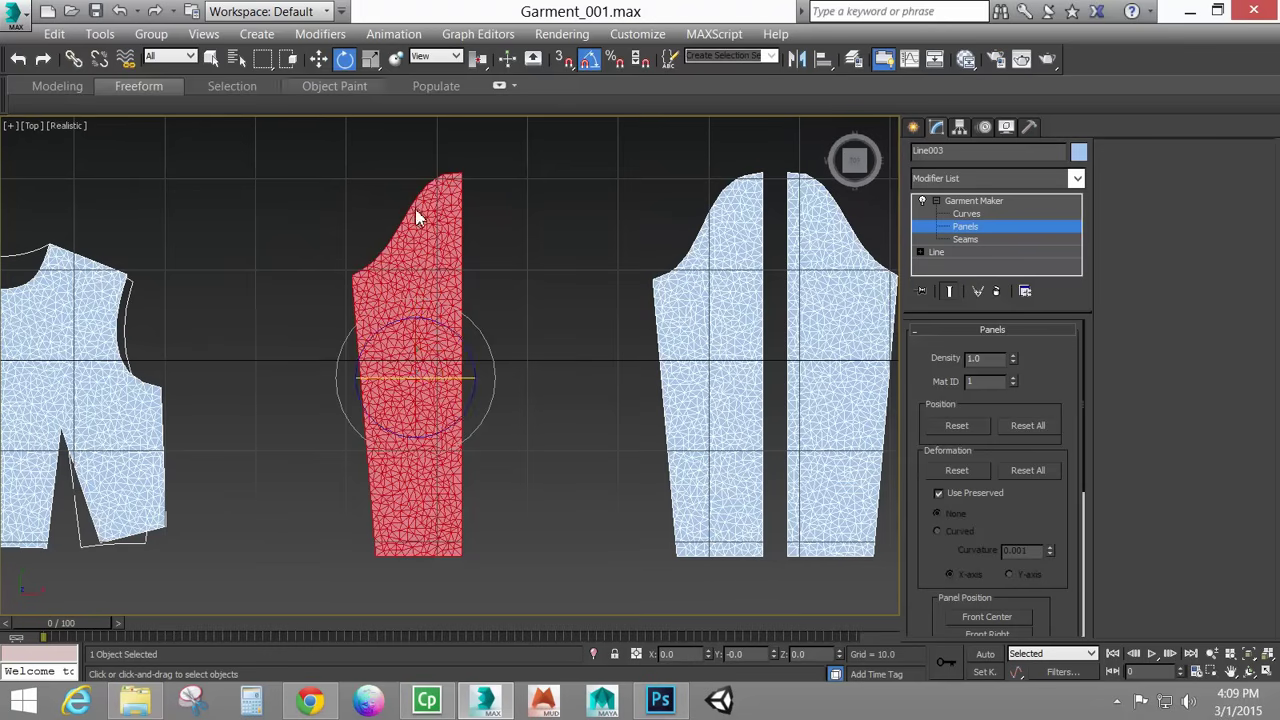
pyautogui.moveTo(374, 336); pyautogui.dragTo(332, 387)
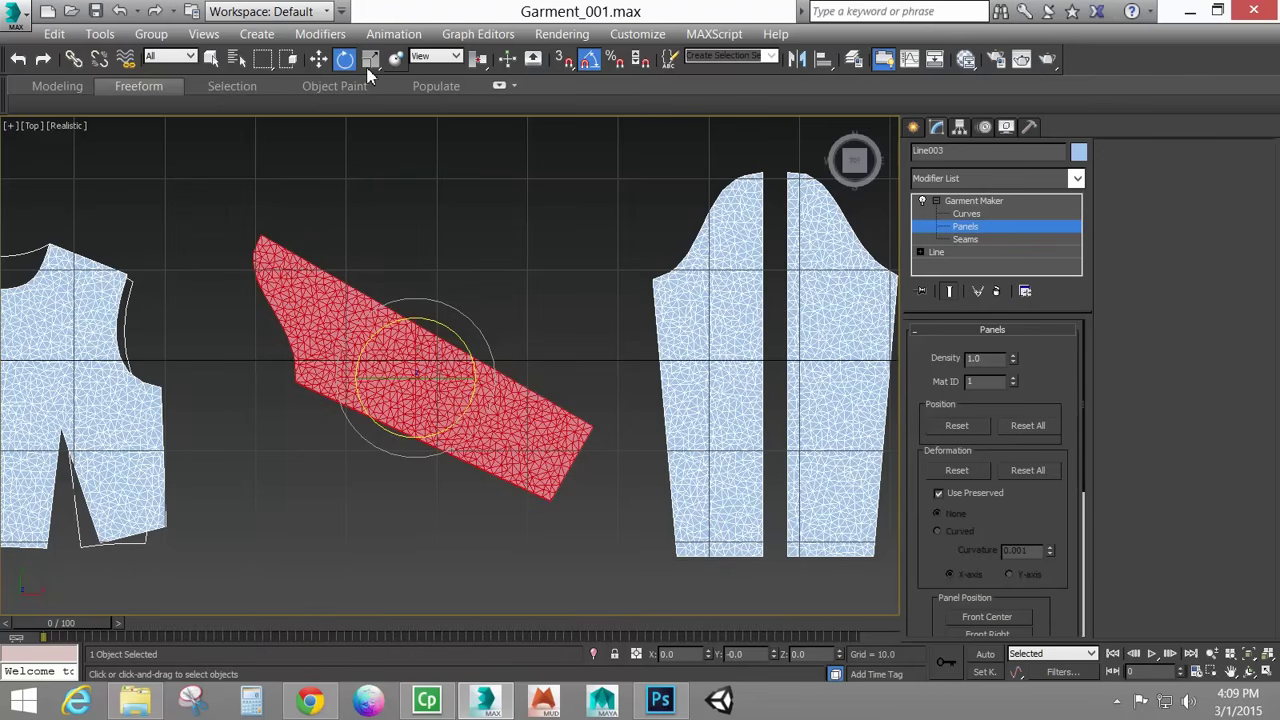
# Move the rotated sleeve pair next to the bodice armhole, centered at about X 37.3, Y -3.8.
pyautogui.click(318, 58)
pyautogui.moveTo(440, 361); pyautogui.dragTo(351, 377)
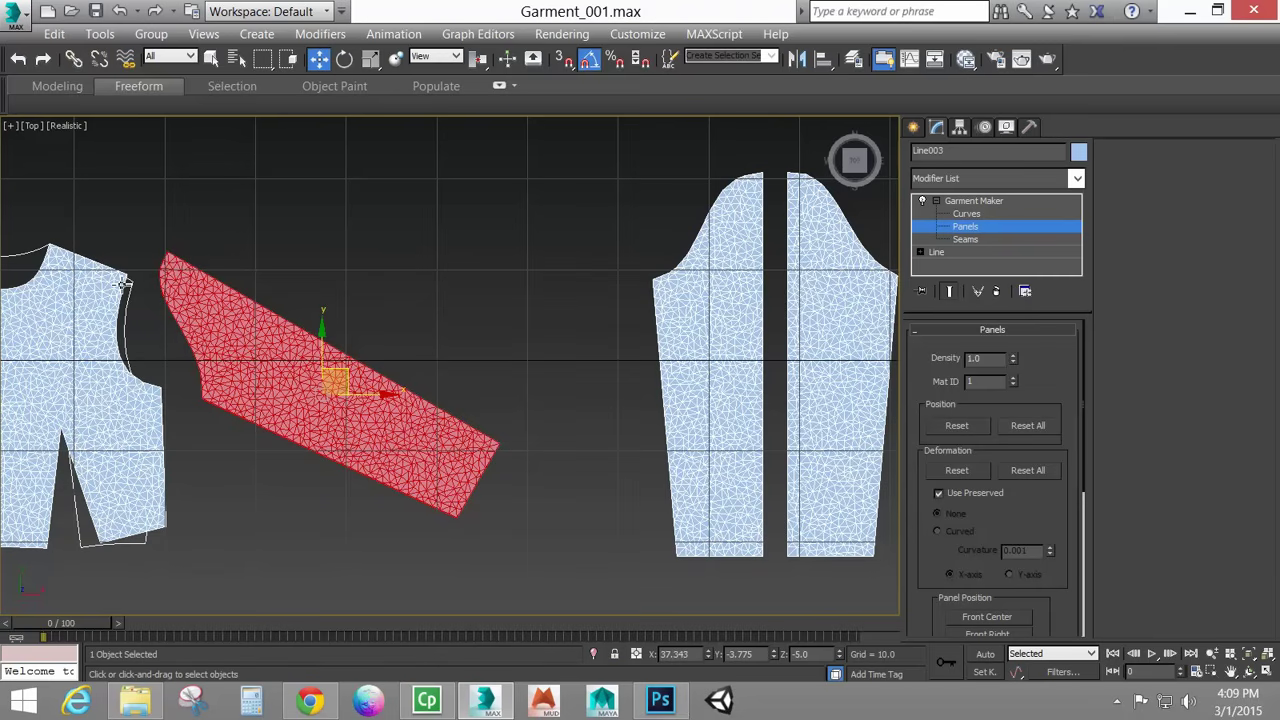
pyautogui.moveTo(130, 318); pyautogui.dragTo(556, 306, button='middle')
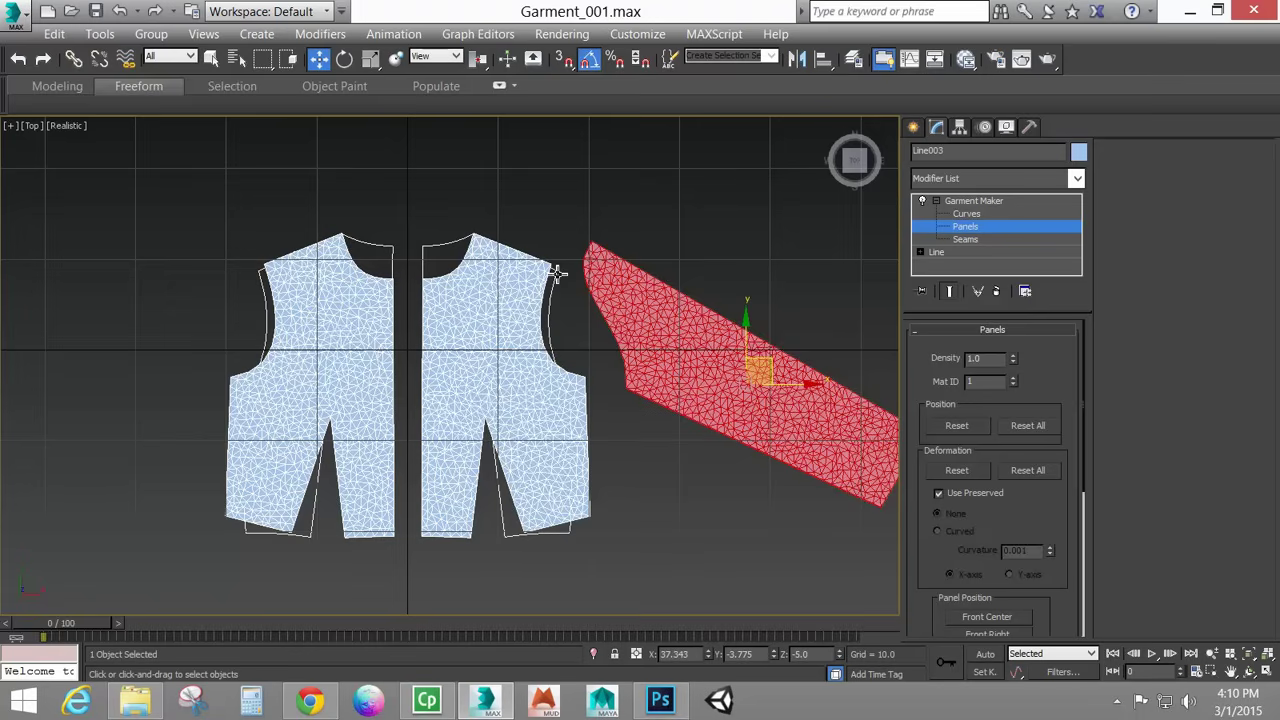
pyautogui.press('p')
pyautogui.keyDown('alt'); pyautogui.moveTo(528, 386); pyautogui.dragTo(532, 340, button='middle'); pyautogui.keyUp('alt')
pyautogui.scroll(-5, 532, 340)
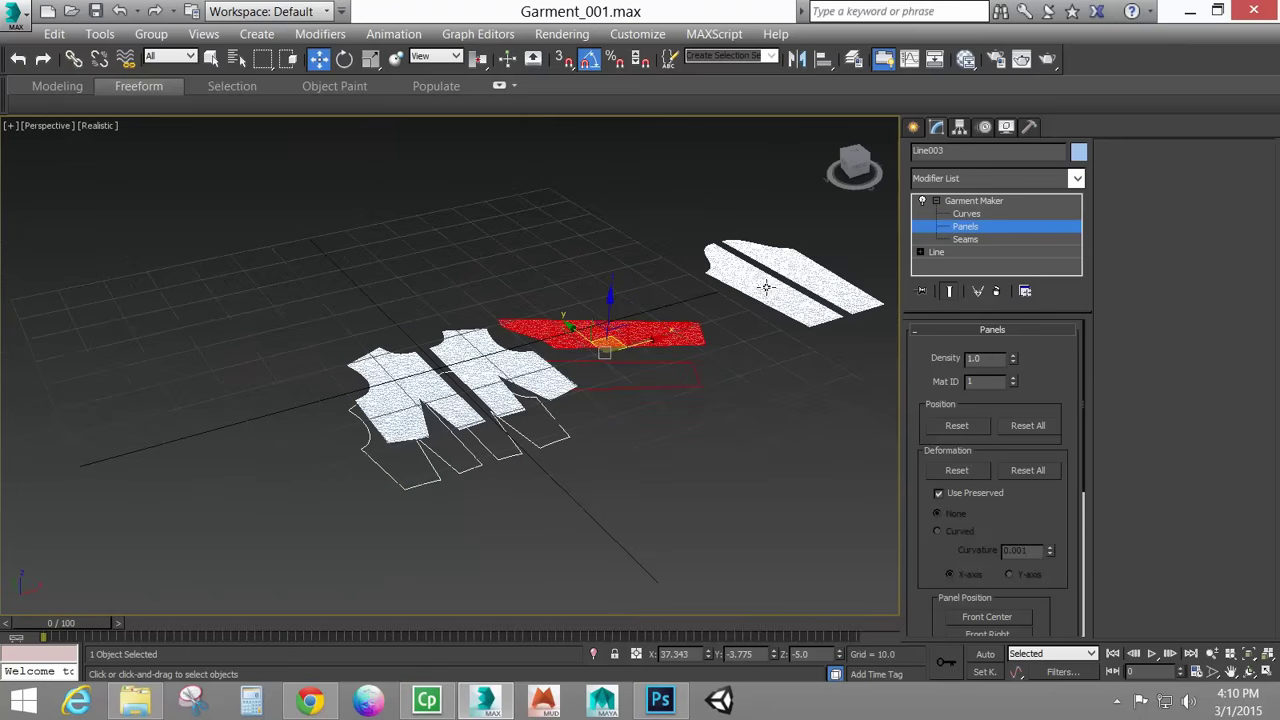
# Try flipping the outer panel of the remaining sleeve pair 180 degrees about Y in the perspective view.
pyautogui.keyDown('alt'); pyautogui.moveTo(765, 288); pyautogui.dragTo(580, 397, button='middle'); pyautogui.keyUp('alt')
pyautogui.scroll(3, 590, 369)
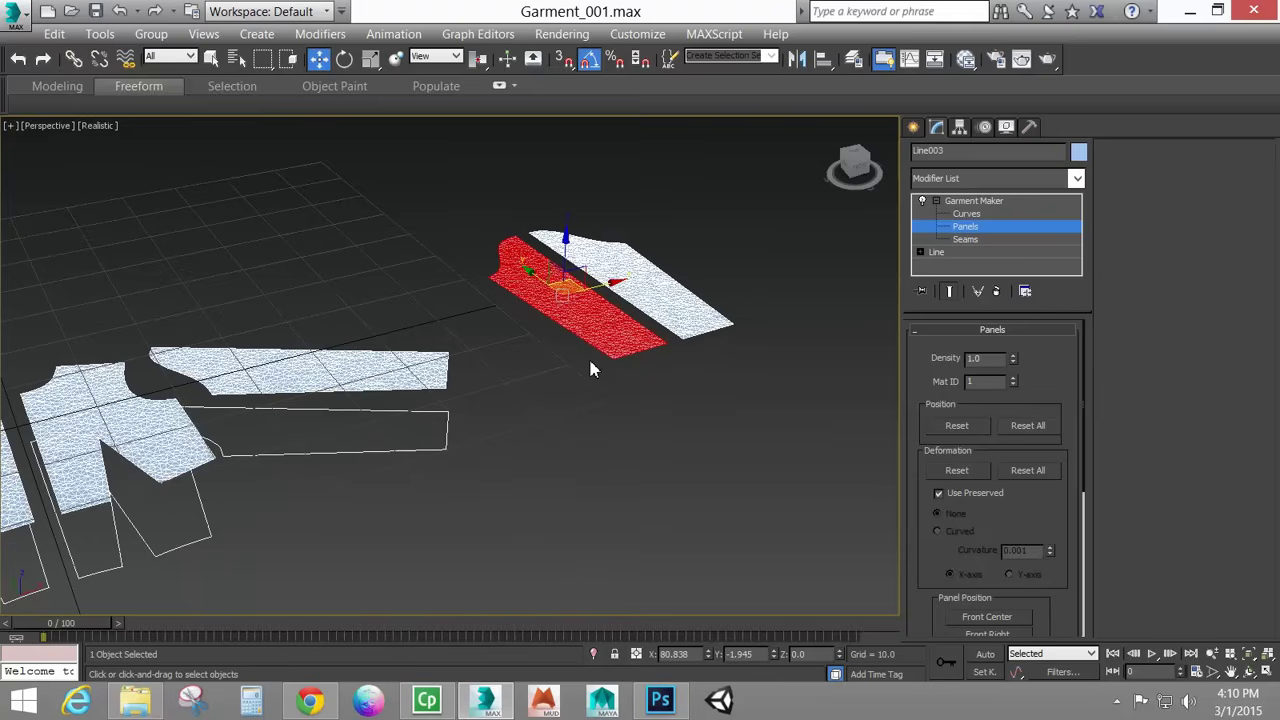
pyautogui.keyDown('alt'); pyautogui.moveTo(600, 292); pyautogui.dragTo(607, 377, button='middle'); pyautogui.keyUp('alt')
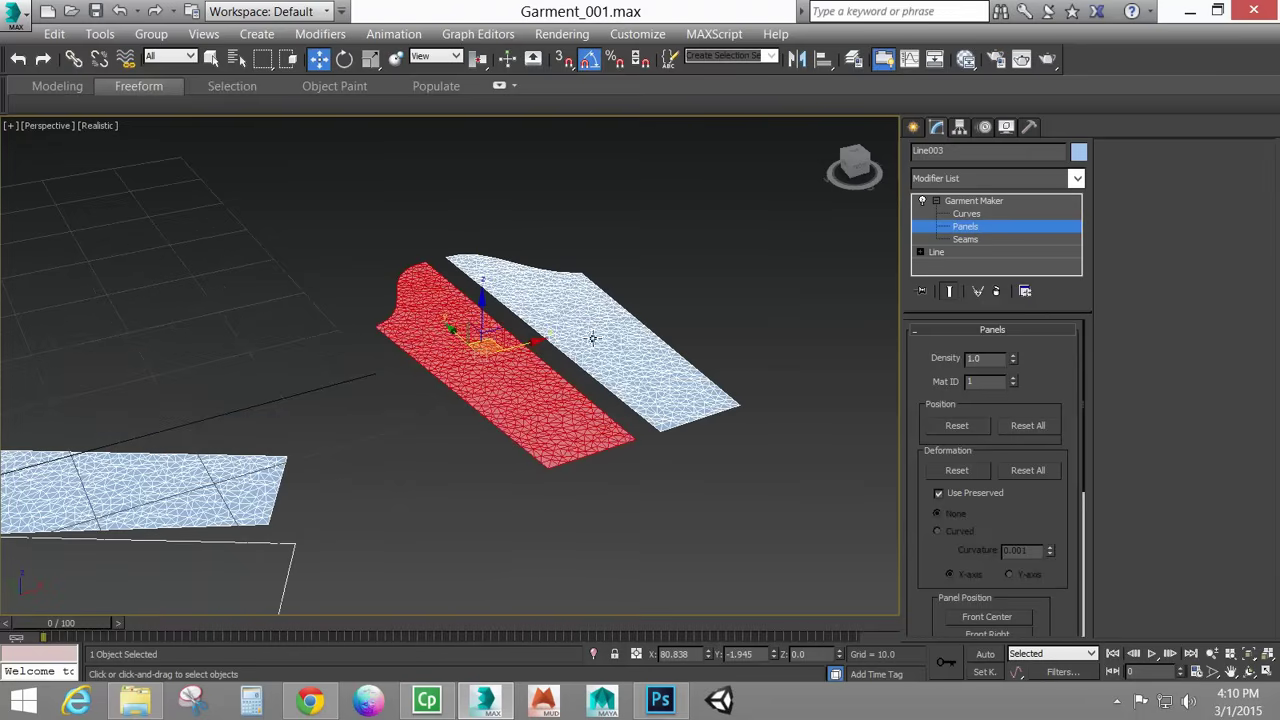
pyautogui.click(593, 340)
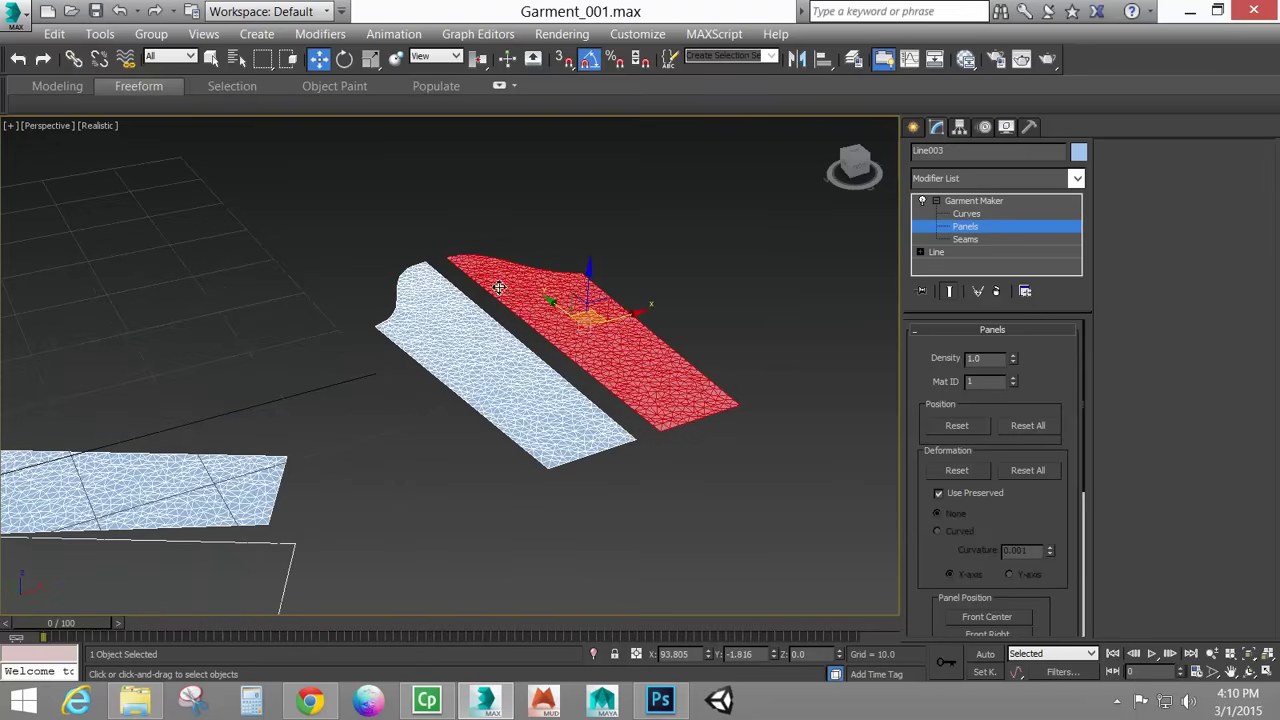
pyautogui.click(345, 60)
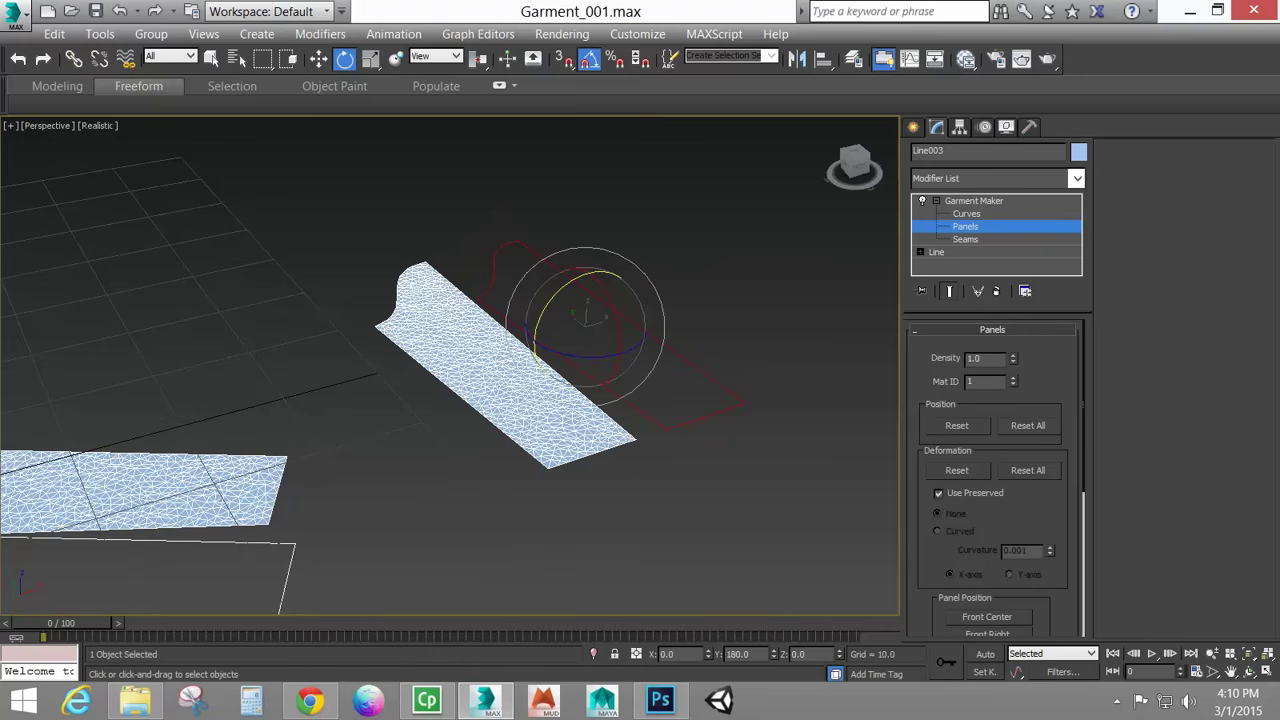
pyautogui.click(318, 59)
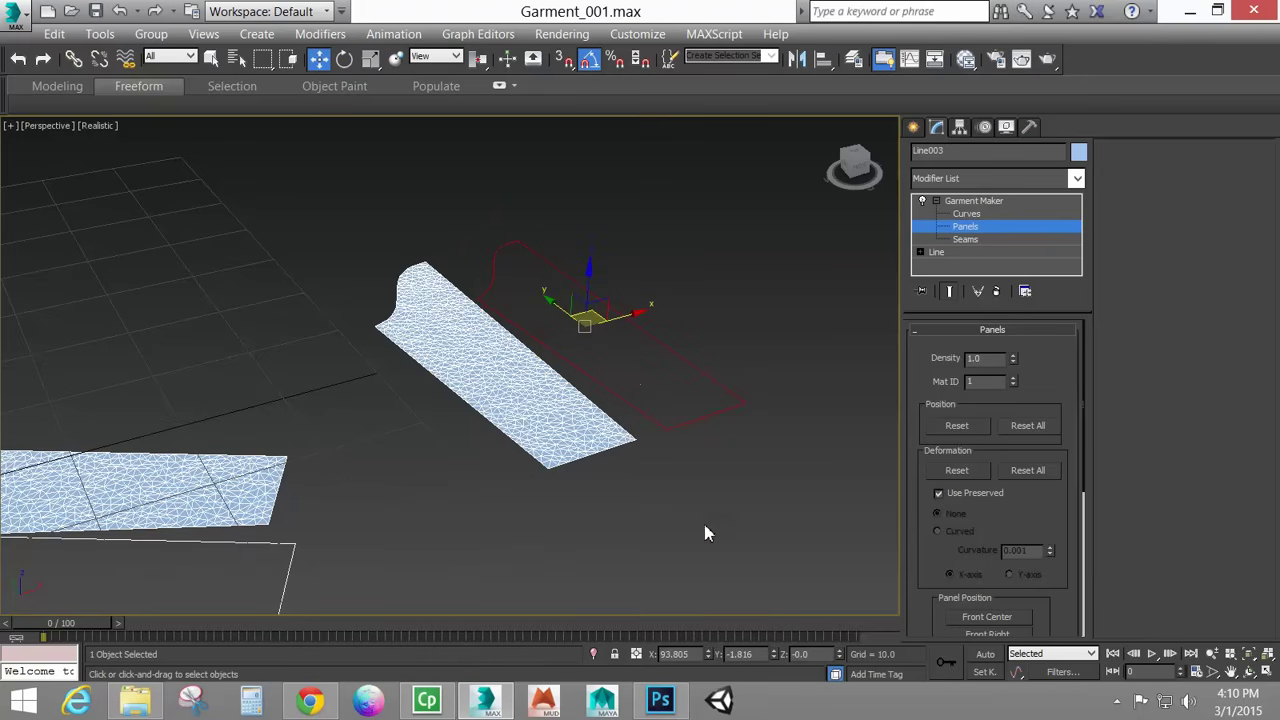
# Try setting the flipped outer sleeve panel's Z position to -10 and shifting it toward its matching half in the top view.
pyautogui.doubleClick(815, 654)
pyautogui.write('-10')
pyautogui.press('Return')
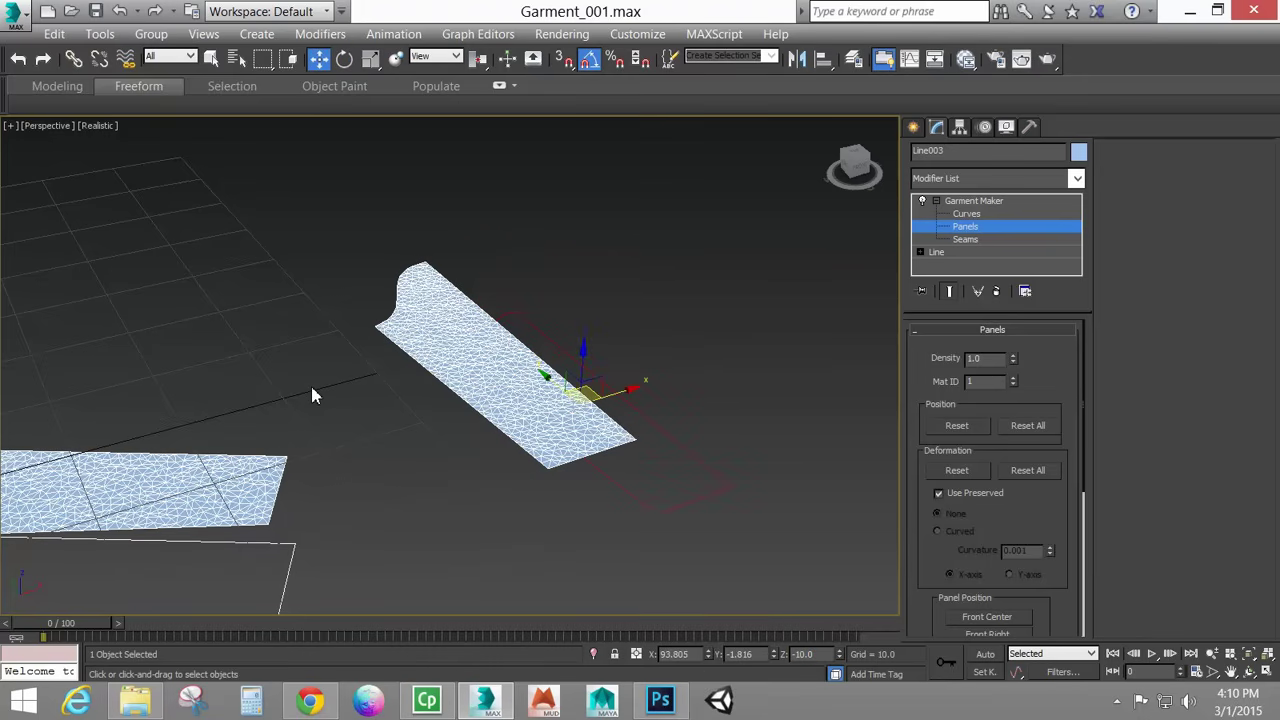
pyautogui.press('t')
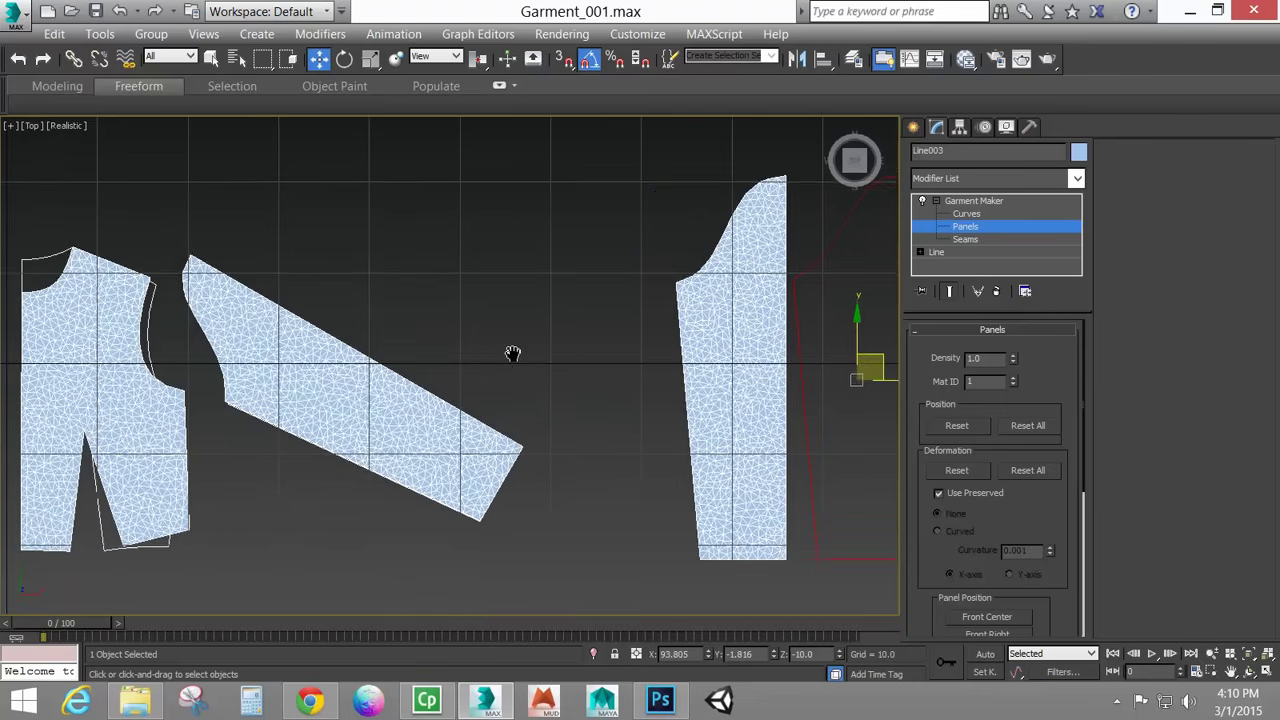
pyautogui.moveTo(813, 386); pyautogui.dragTo(695, 402)
pyautogui.rightClick(778, 373)
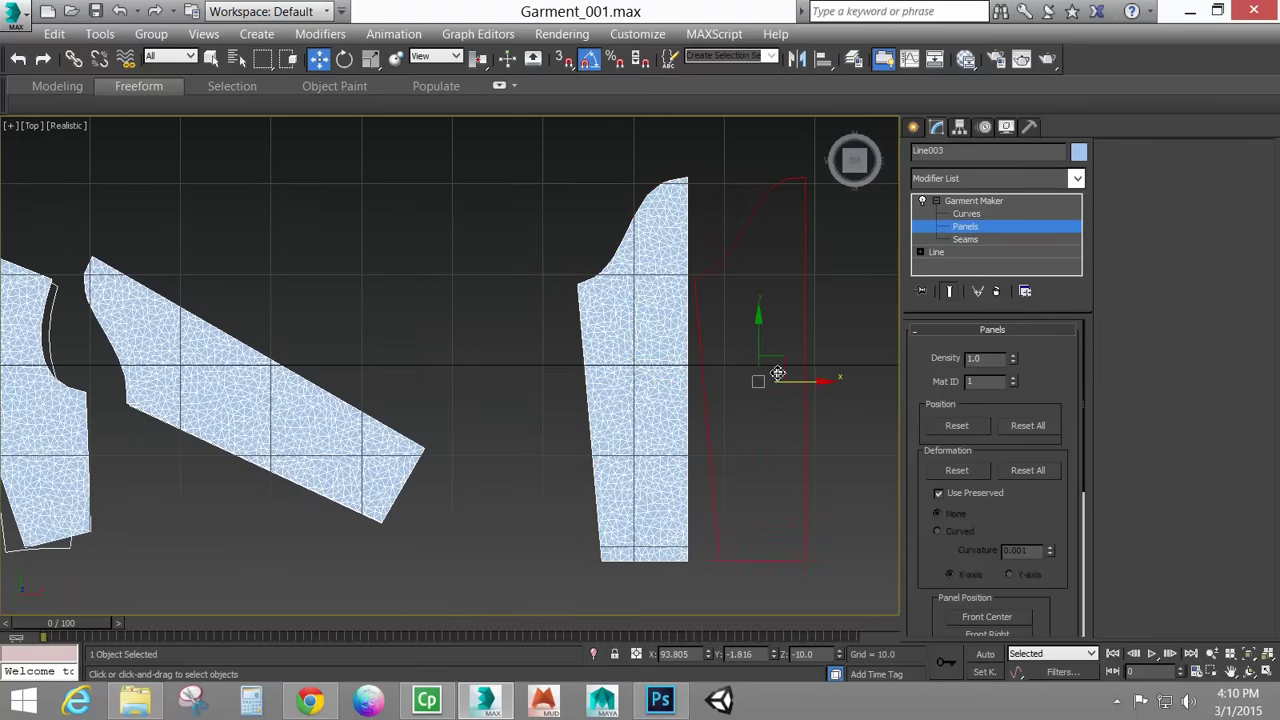
# Rotate the inner panel of the remaining sleeve pair -180 degrees about Y in the top view.
pyautogui.click(602, 315)
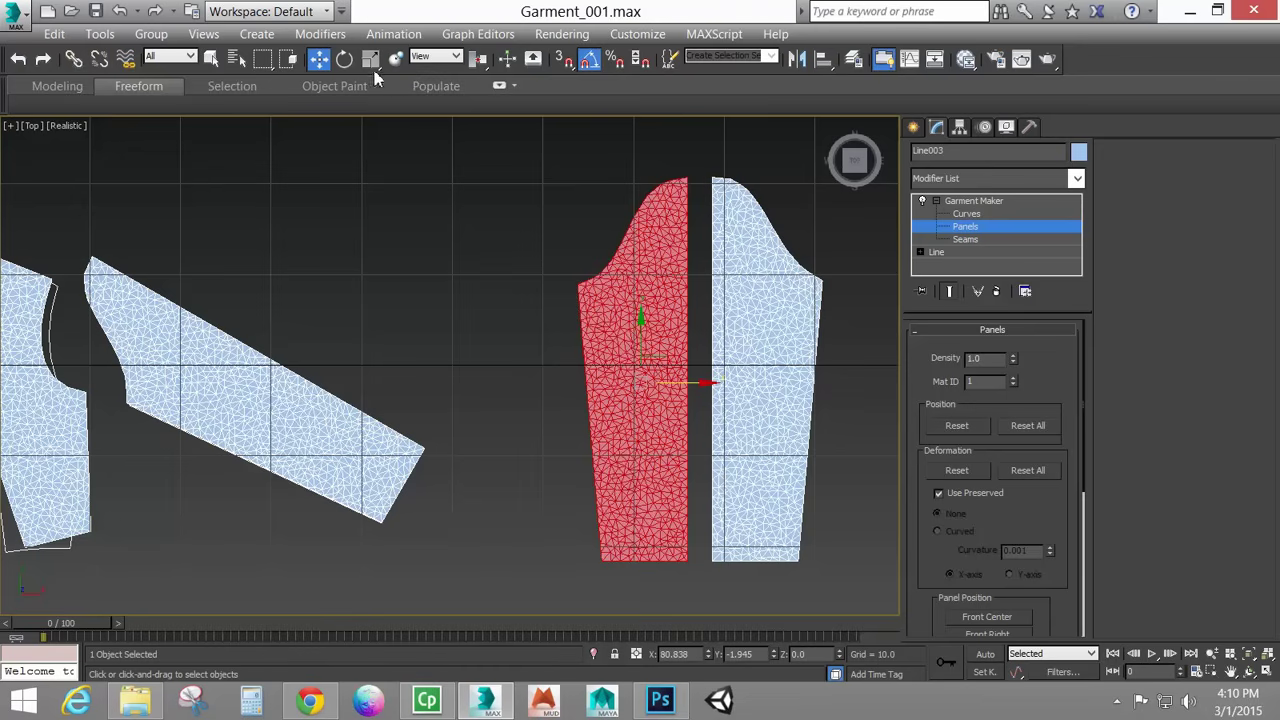
pyautogui.click(344, 59)
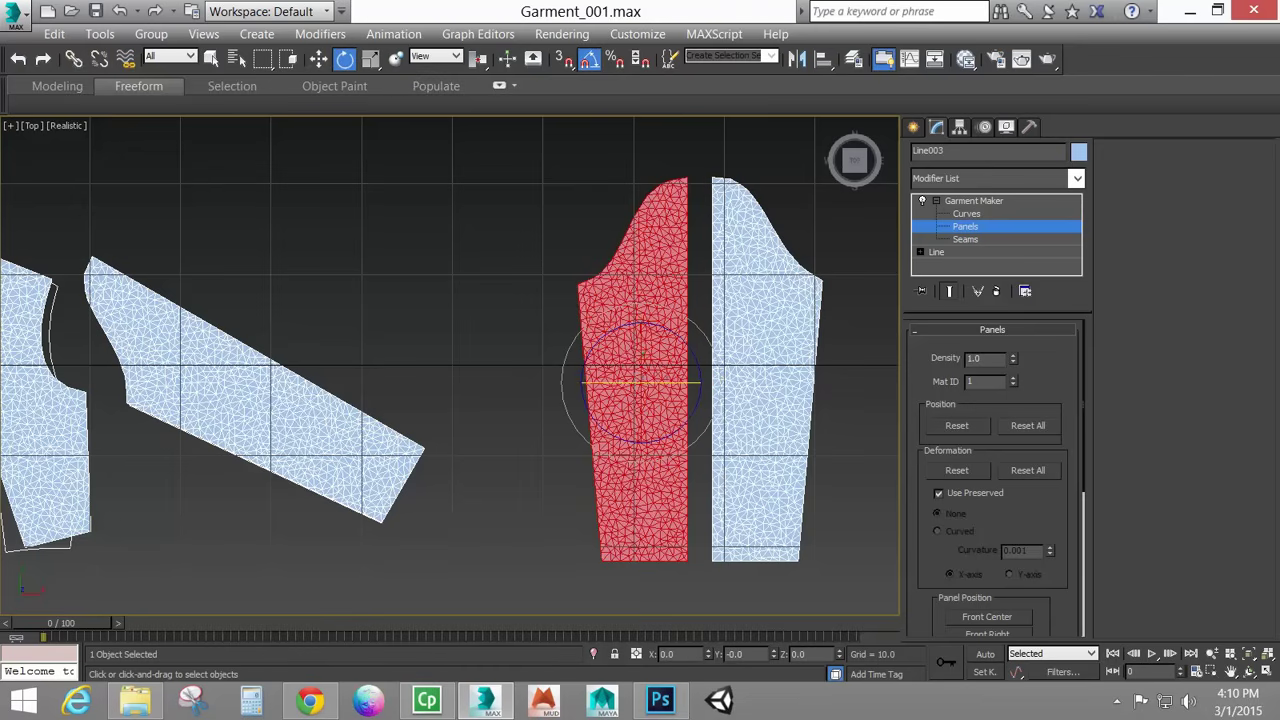
pyautogui.moveTo(641, 382); pyautogui.dragTo(440, 382)
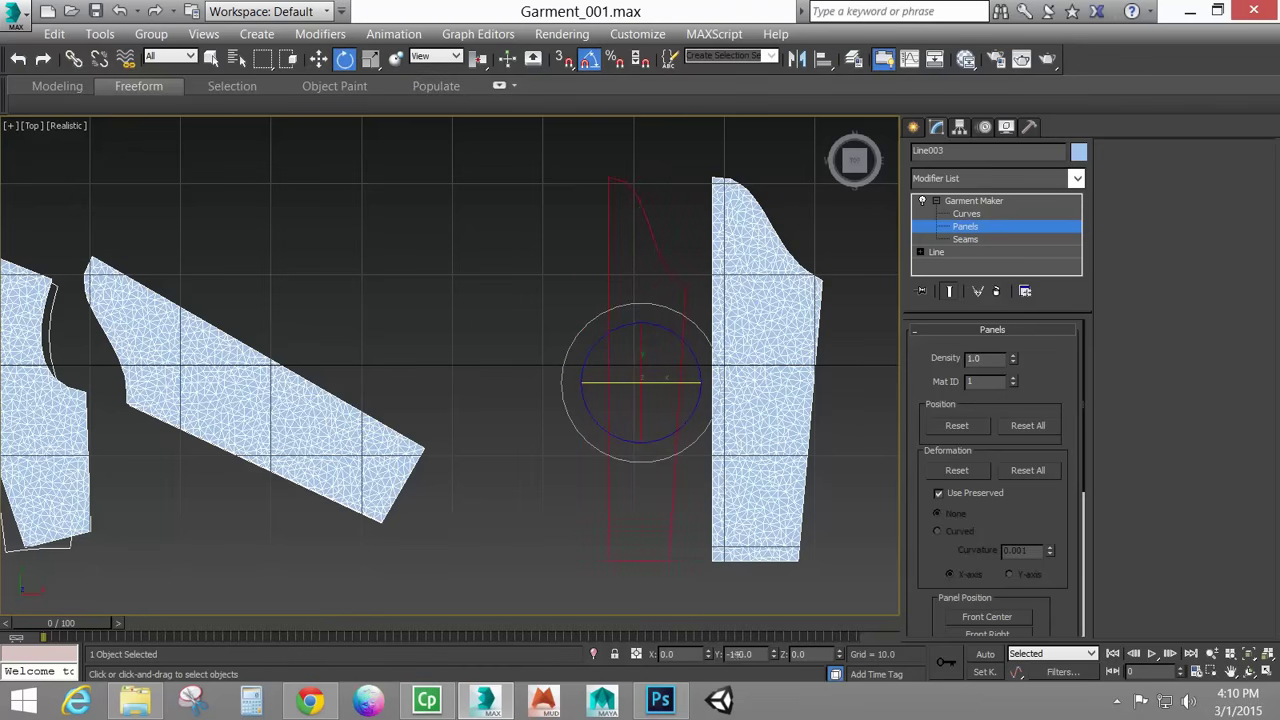
pyautogui.moveTo(360, 382); pyautogui.dragTo(300, 382)
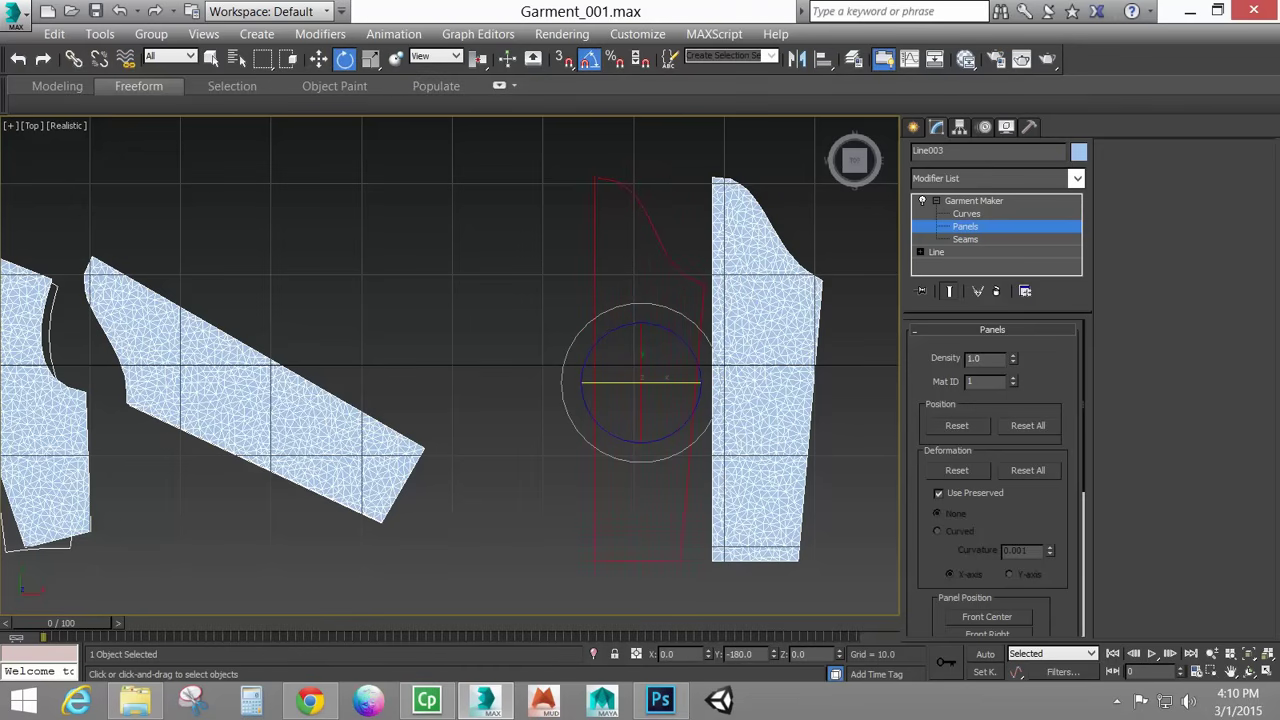
# Move the flipped inner sleeve panel over its matching half and set its Z position to -10.
pyautogui.click(318, 59)
pyautogui.moveTo(706, 380); pyautogui.dragTo(813, 397)
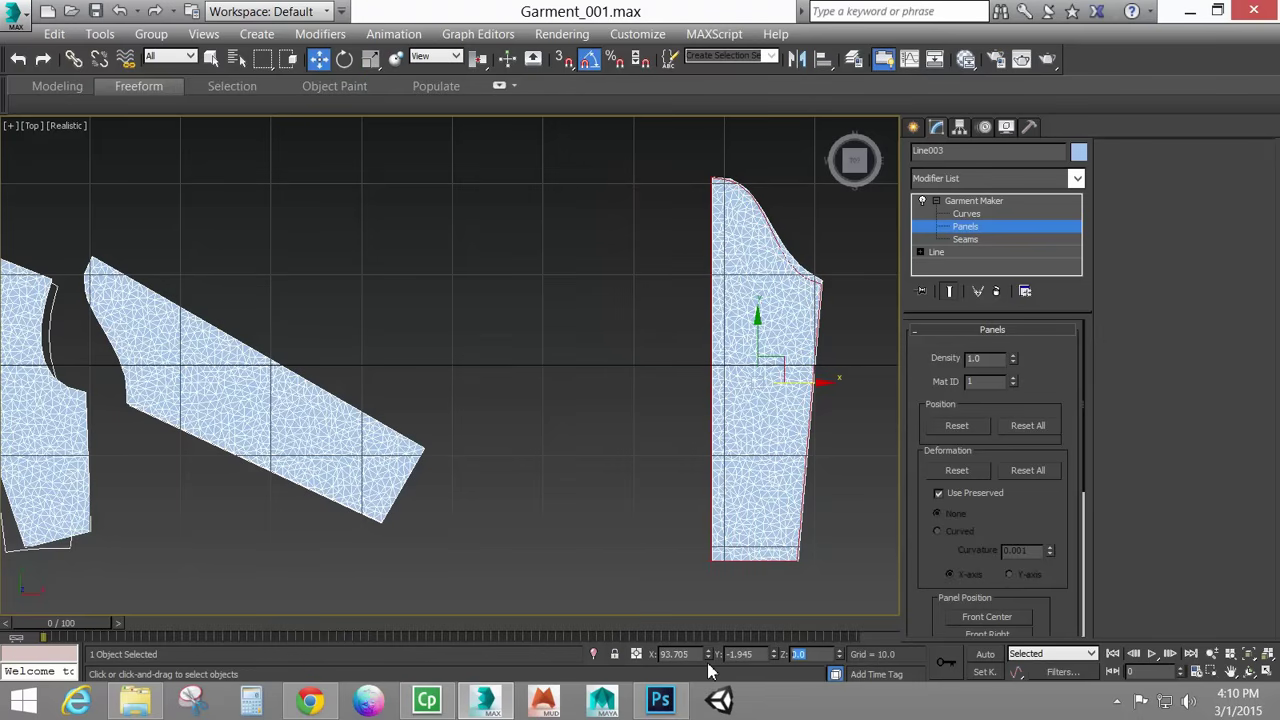
pyautogui.write('-10')
pyautogui.press('Return')
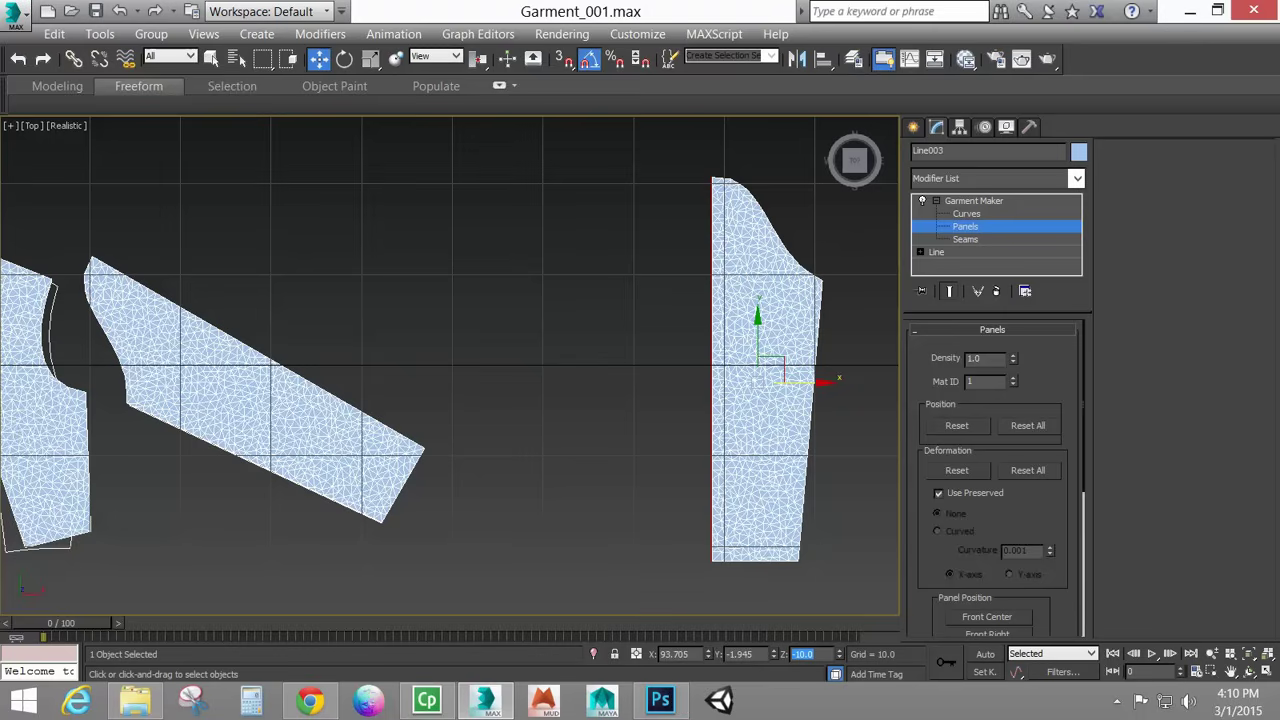
# Select both stacked panels of the second sleeve and rotate them so they slope opposite to the sleeve already placed.
pyautogui.scroll(-4, 600, 392)
pyautogui.click(616, 345)
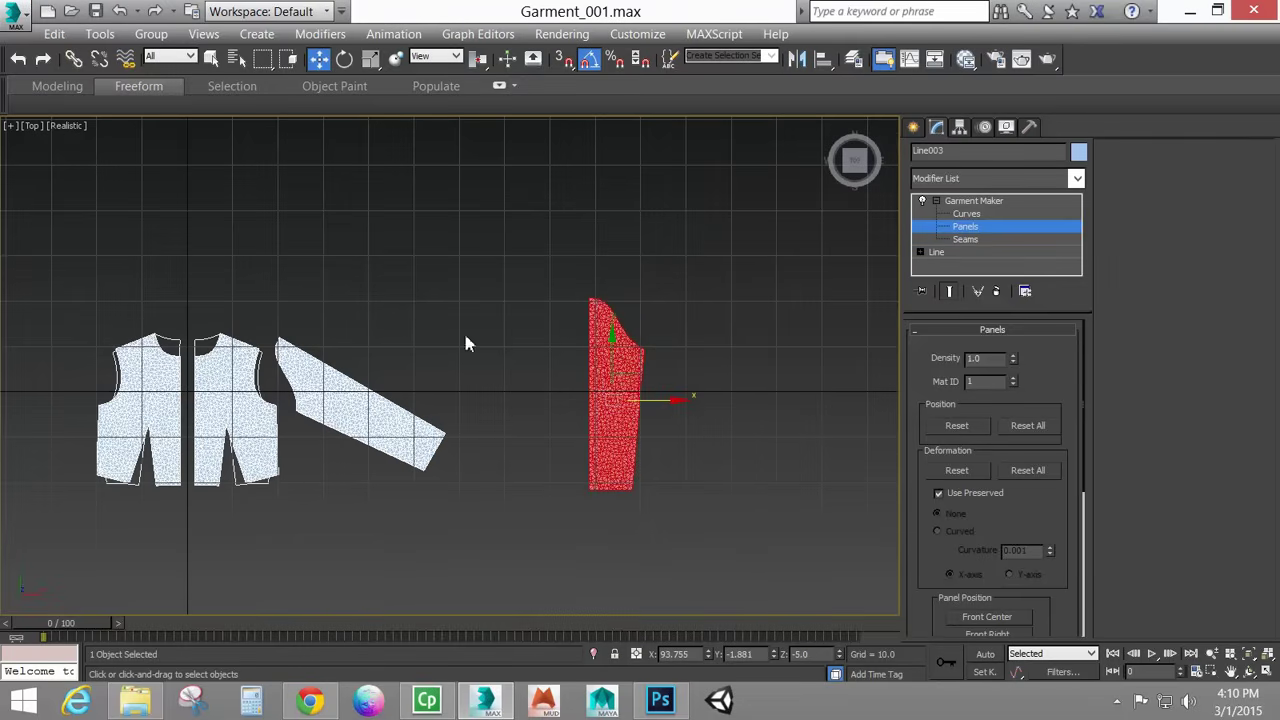
pyautogui.click(344, 58)
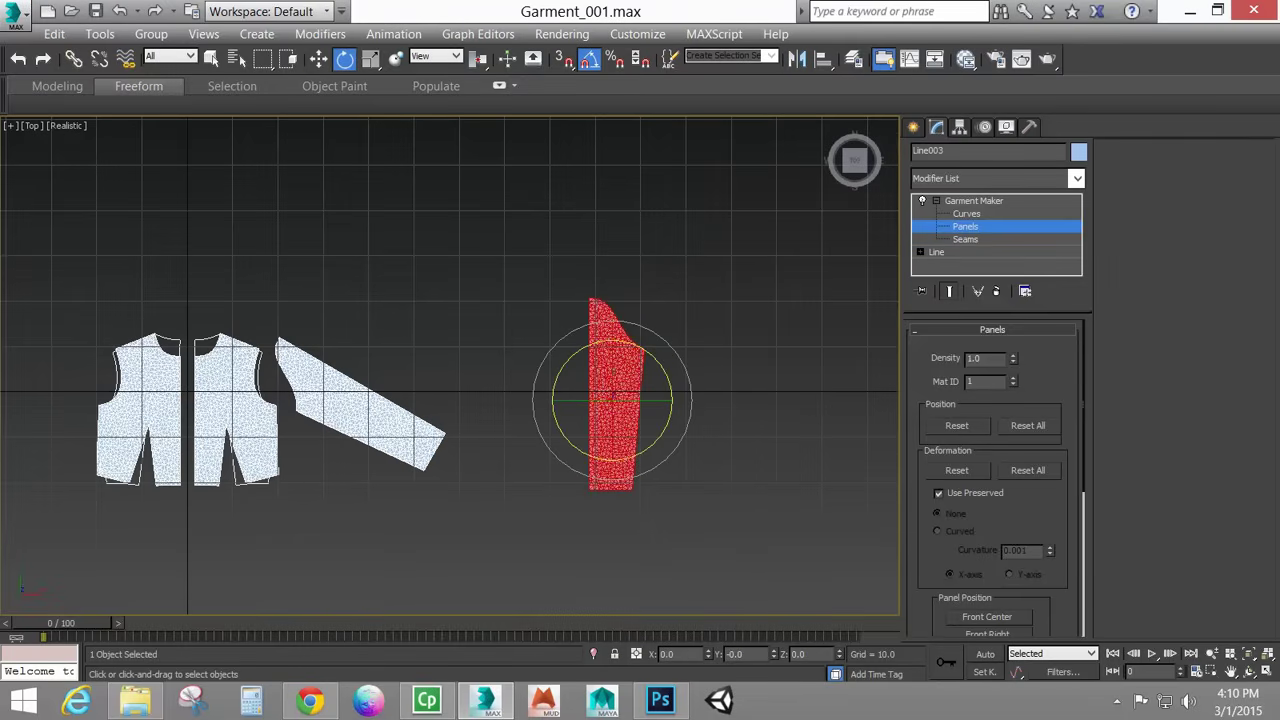
pyautogui.moveTo(675, 366); pyautogui.dragTo(693, 448)
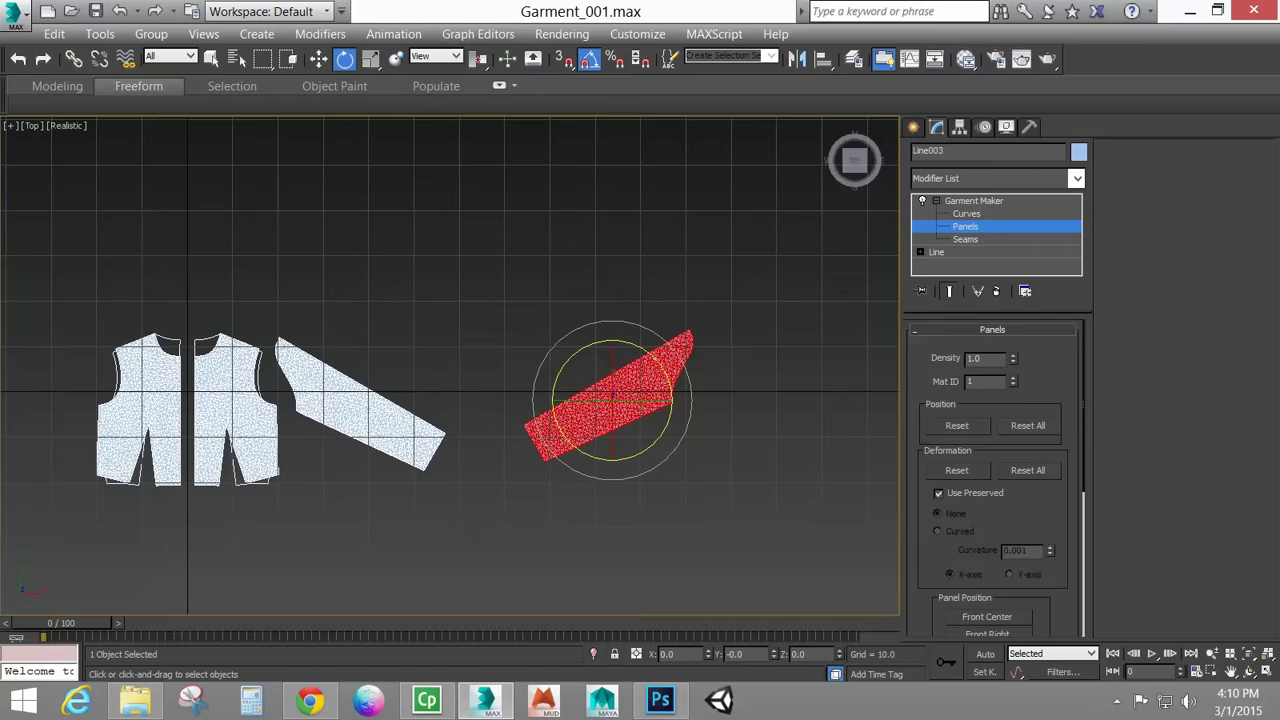
# Level the rotated sleeve pair with the placed sleeve and move it beside the bodice's free armhole, centered at about X -37, Y -3.7.
pyautogui.click(318, 58)
pyautogui.moveTo(466, 363); pyautogui.dragTo(789, 404, button='middle')
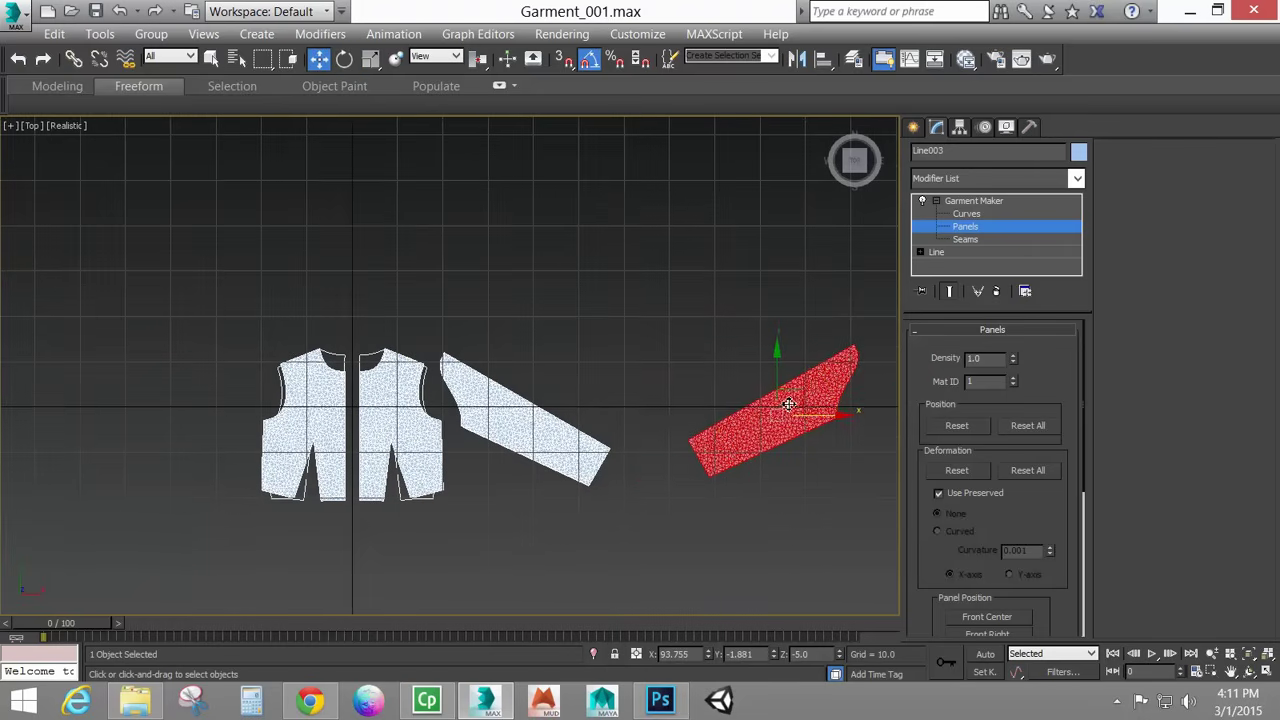
pyautogui.moveTo(789, 404); pyautogui.dragTo(321, 416)
pyautogui.rightClick(321, 416)
pyautogui.moveTo(801, 393); pyautogui.dragTo(388, 400)
pyautogui.scroll(8, 470, 397)
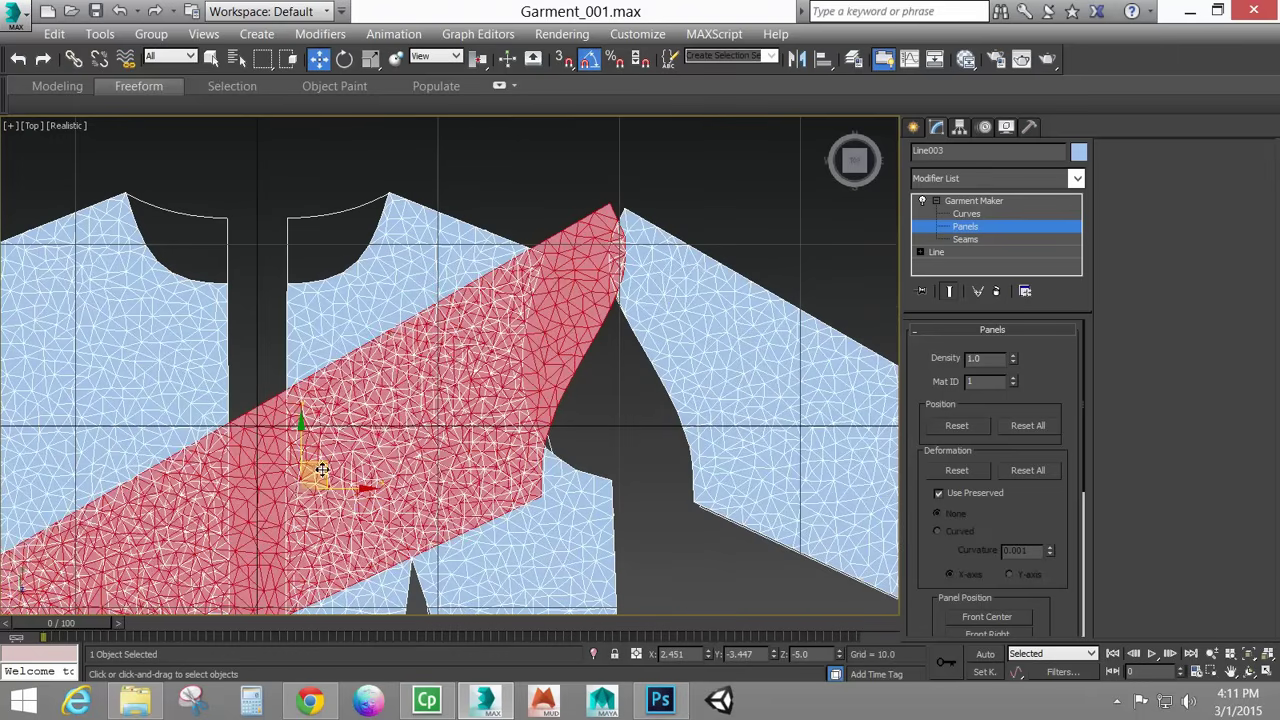
pyautogui.moveTo(322, 469); pyautogui.dragTo(338, 473)
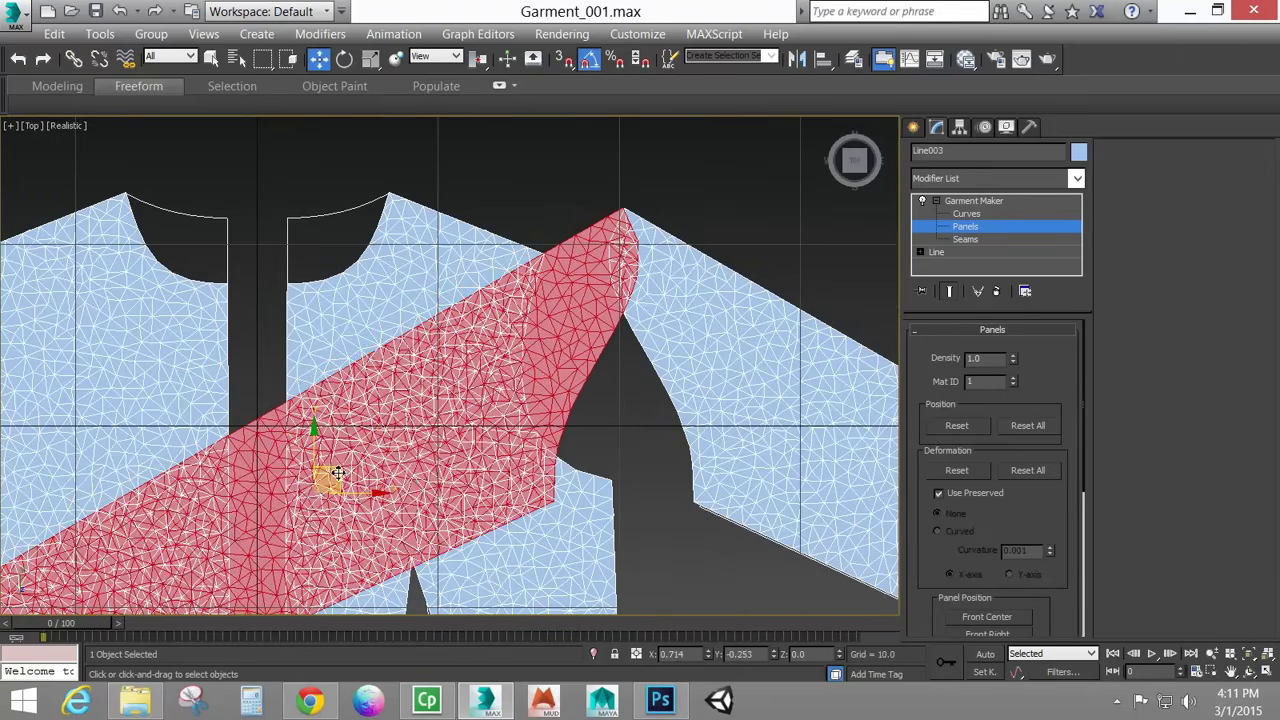
pyautogui.scroll(-5, 520, 505)
pyautogui.moveTo(505, 468); pyautogui.dragTo(6, 527)
pyautogui.moveTo(229, 502); pyautogui.dragTo(277, 490, button='middle')
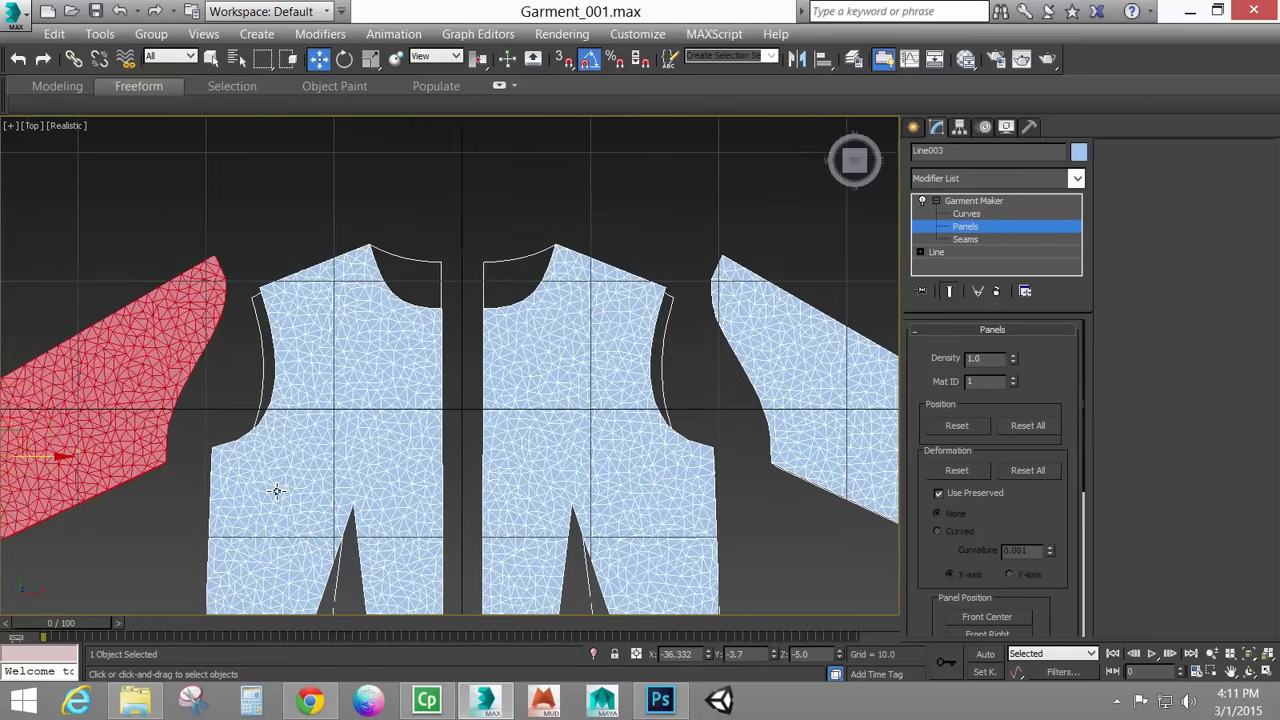
# Examine the arrangement of the stacked bodice and sleeve panels in the perspective view from several angles.
pyautogui.scroll(-2, 270, 489)
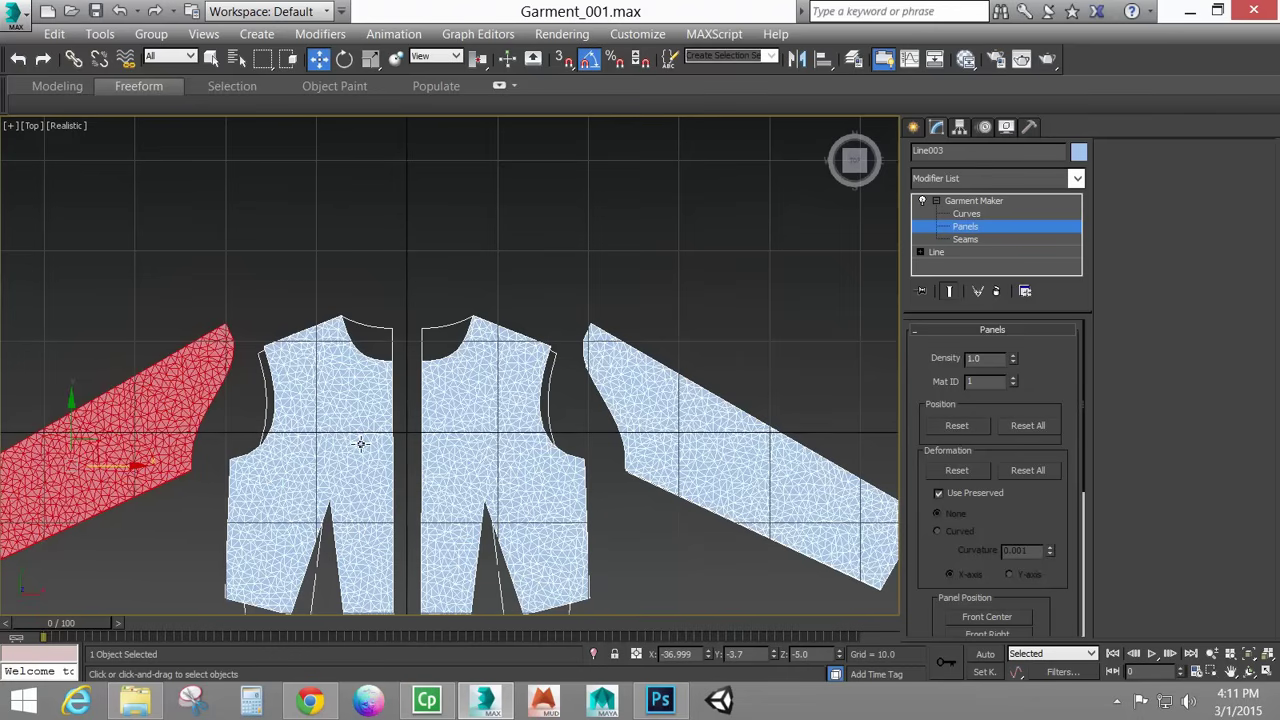
pyautogui.moveTo(363, 440); pyautogui.dragTo(484, 319, button='middle')
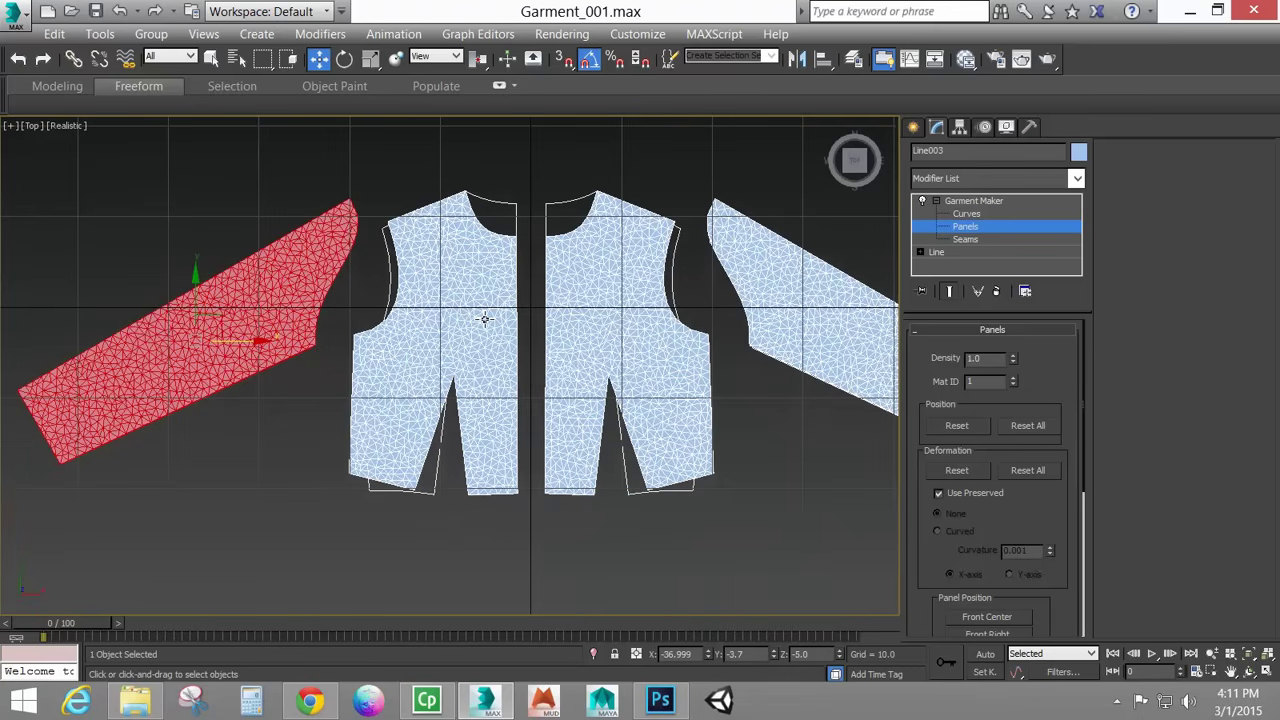
pyautogui.press('p')
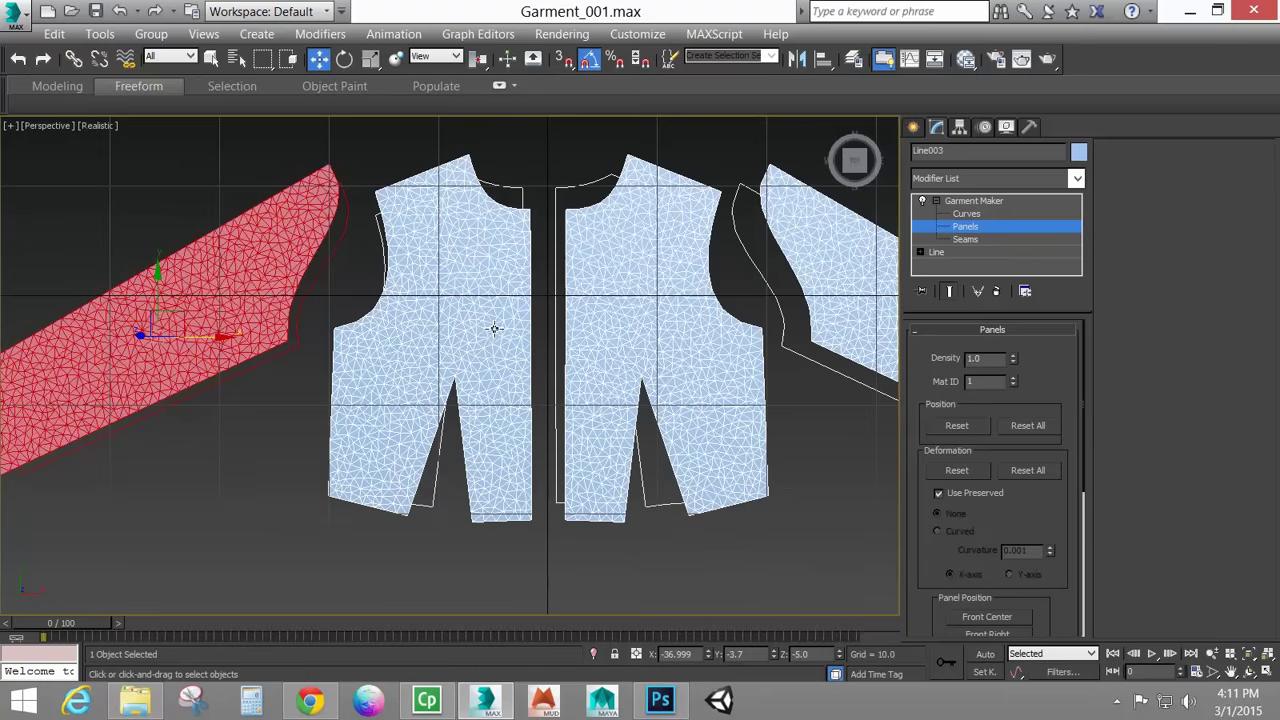
pyautogui.keyDown('alt'); pyautogui.moveTo(443, 428); pyautogui.dragTo(658, 238, button='middle'); pyautogui.keyUp('alt')
pyautogui.moveTo(145, 433); pyautogui.dragTo(520, 340, button='middle')
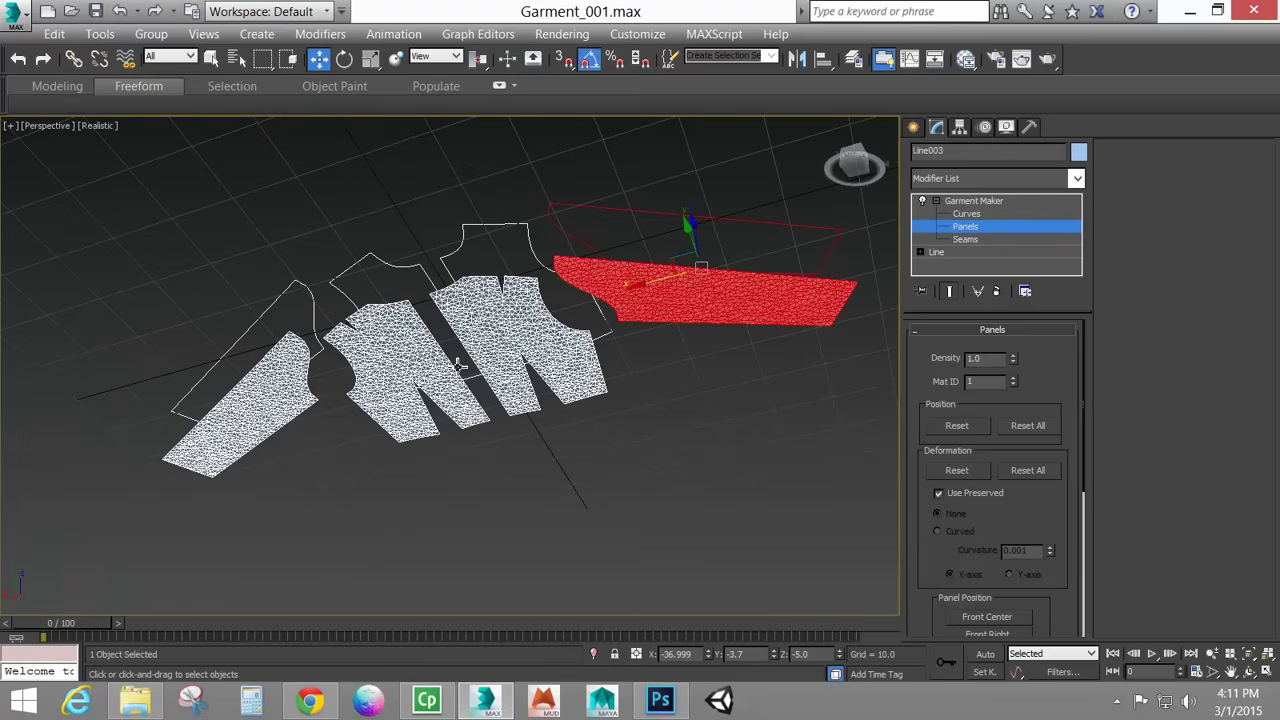
pyautogui.keyDown('alt'); pyautogui.moveTo(459, 366); pyautogui.dragTo(538, 355, button='middle'); pyautogui.keyUp('alt')
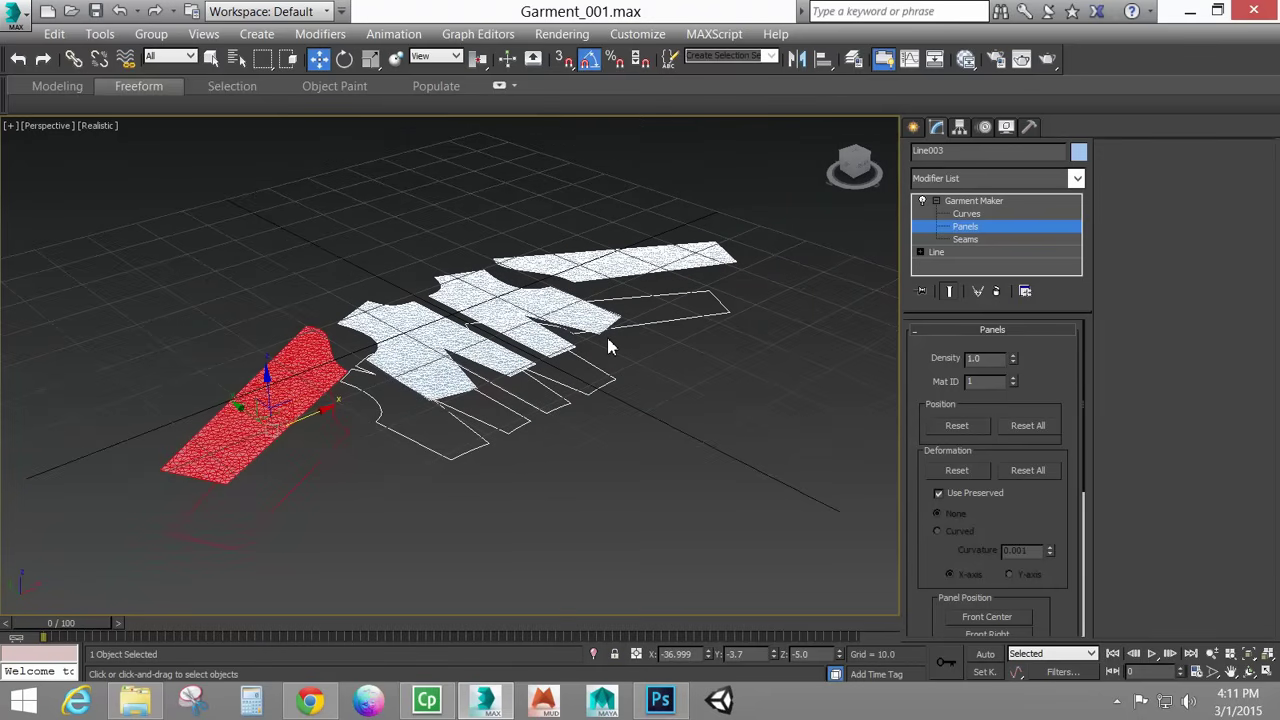
pyautogui.keyDown('alt'); pyautogui.moveTo(522, 313); pyautogui.dragTo(486, 345, button='middle'); pyautogui.keyUp('alt')
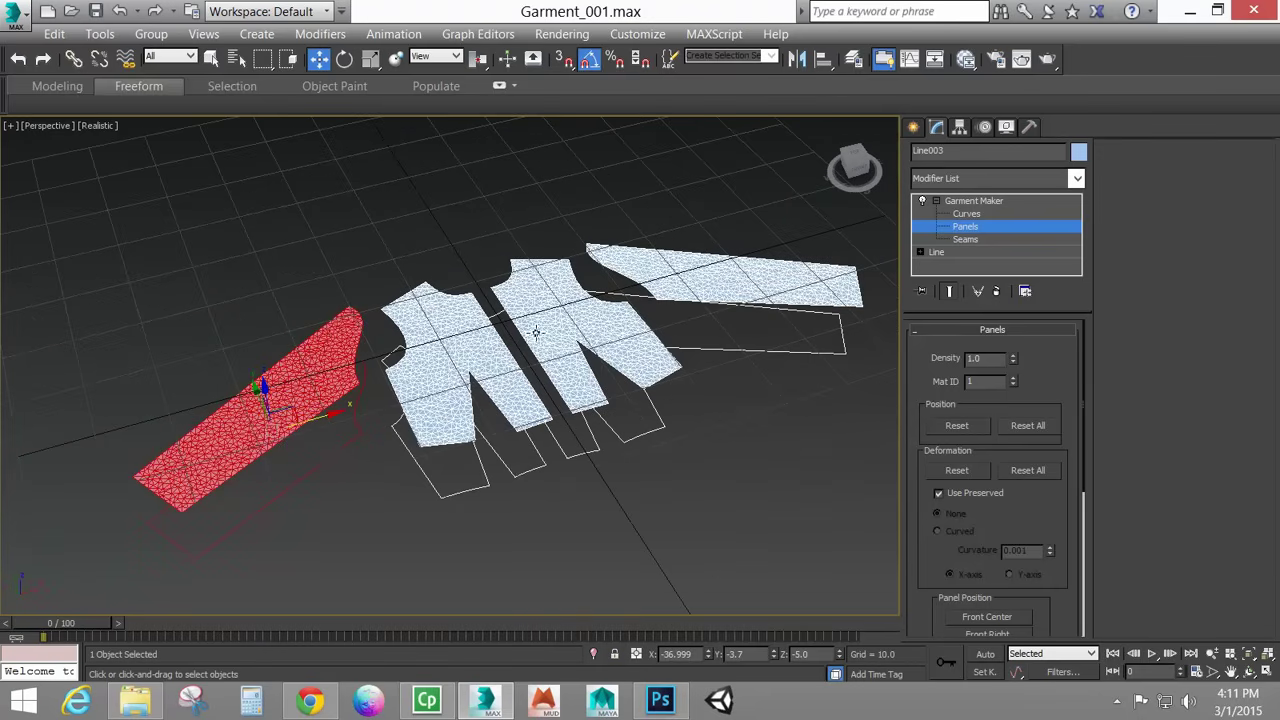
# Switch Garment Maker to Seams level and try to seam the newly placed sleeve's upper cap curve to the adjacent bodice armhole.
pyautogui.click(966, 240)
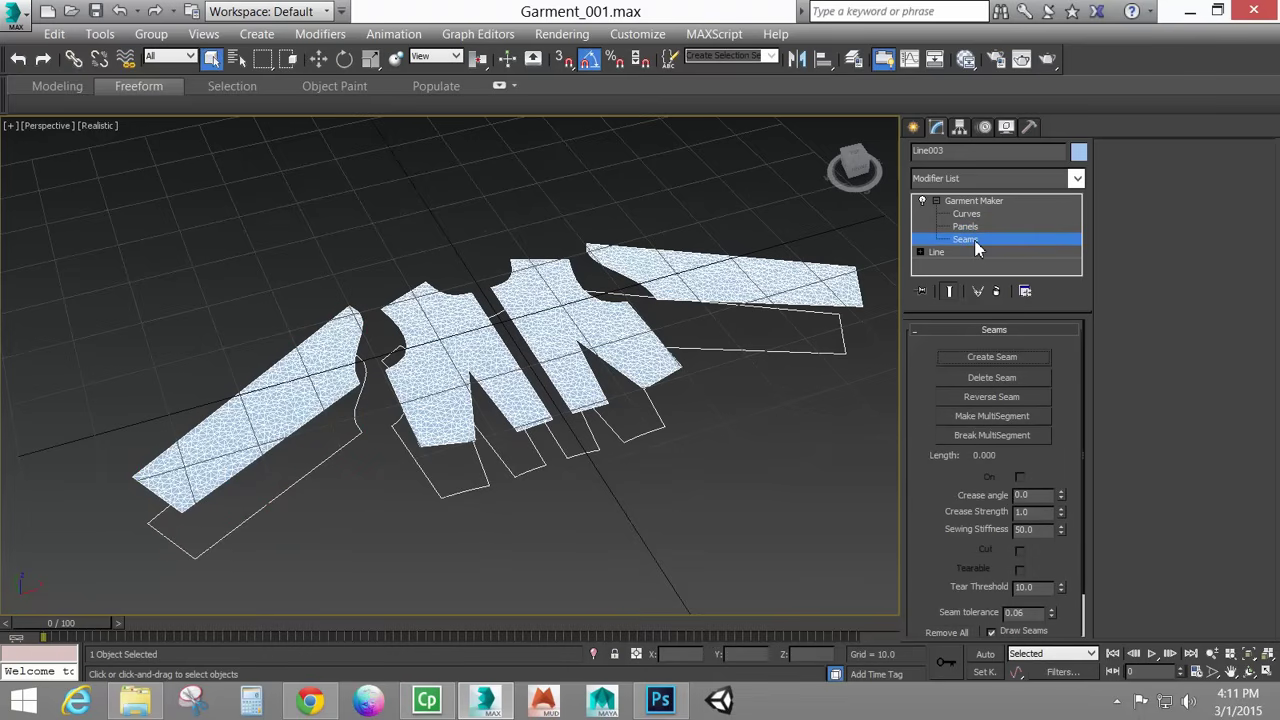
pyautogui.keyDown('alt'); pyautogui.moveTo(432, 342); pyautogui.dragTo(413, 364, button='middle'); pyautogui.keyUp('alt')
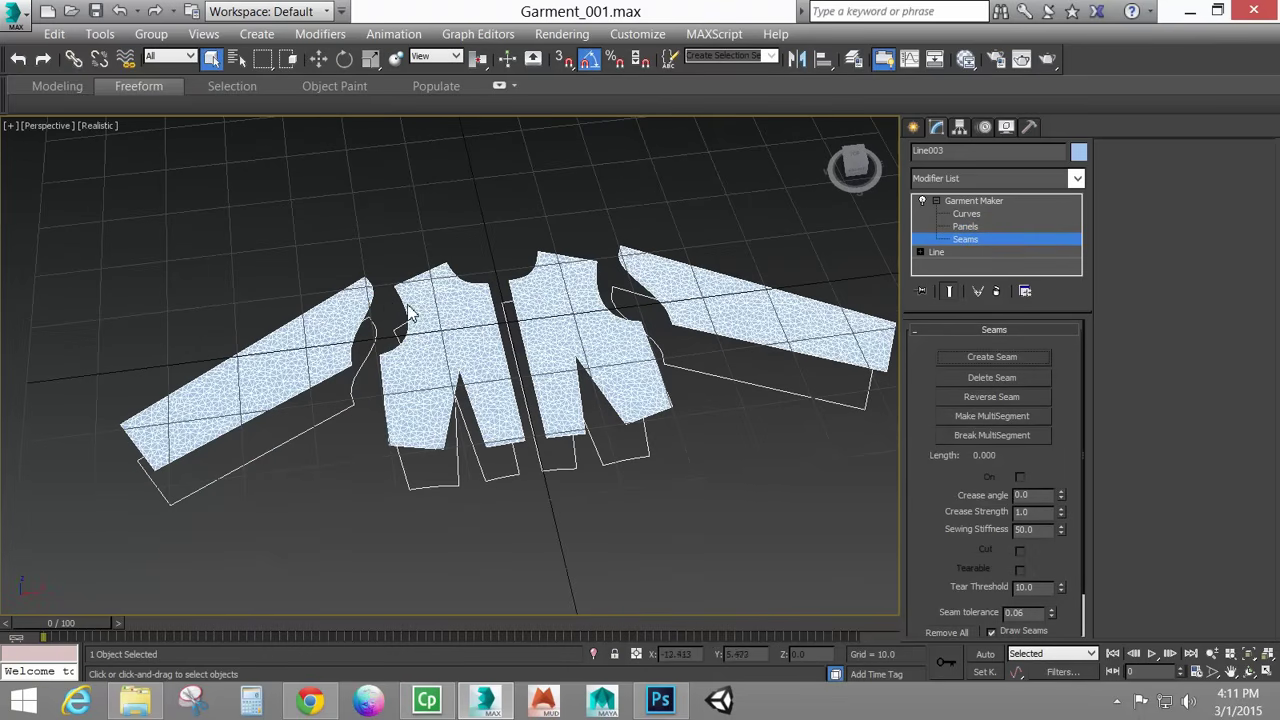
pyautogui.scroll(5, 420, 315)
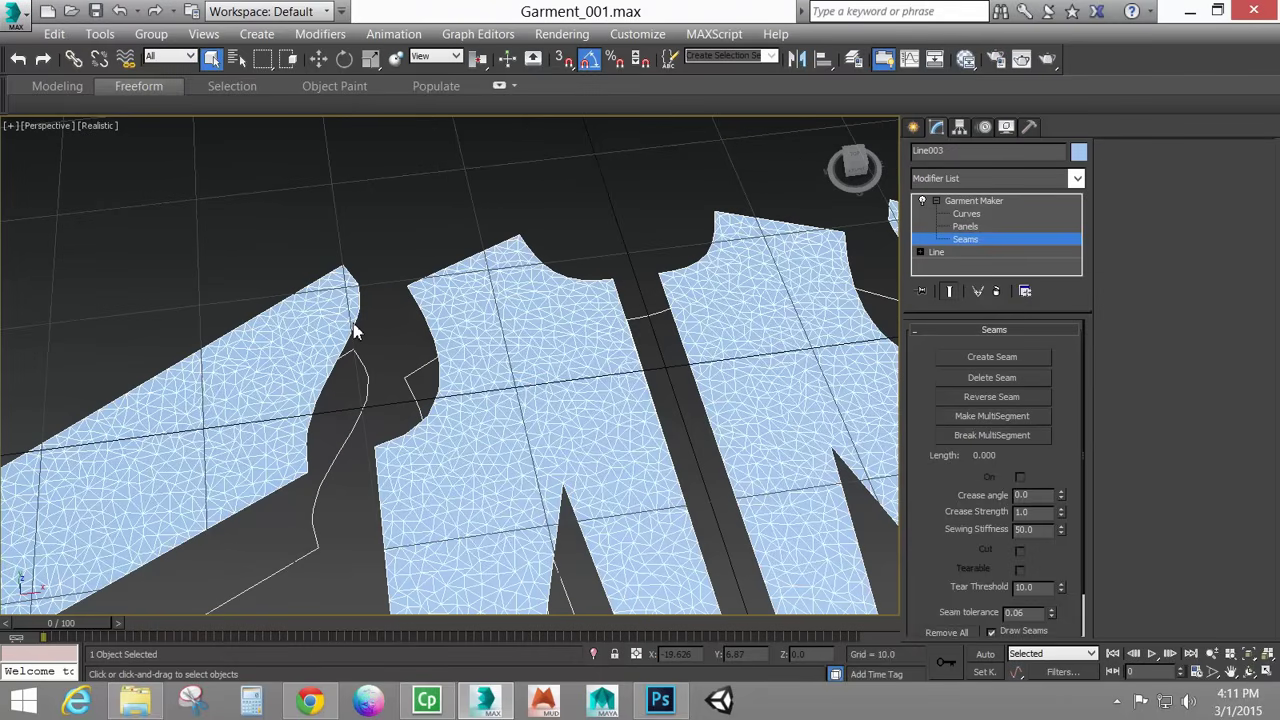
pyautogui.click(355, 332)
pyautogui.keyDown('ctrl'); pyautogui.click(428, 330); pyautogui.keyUp('ctrl')
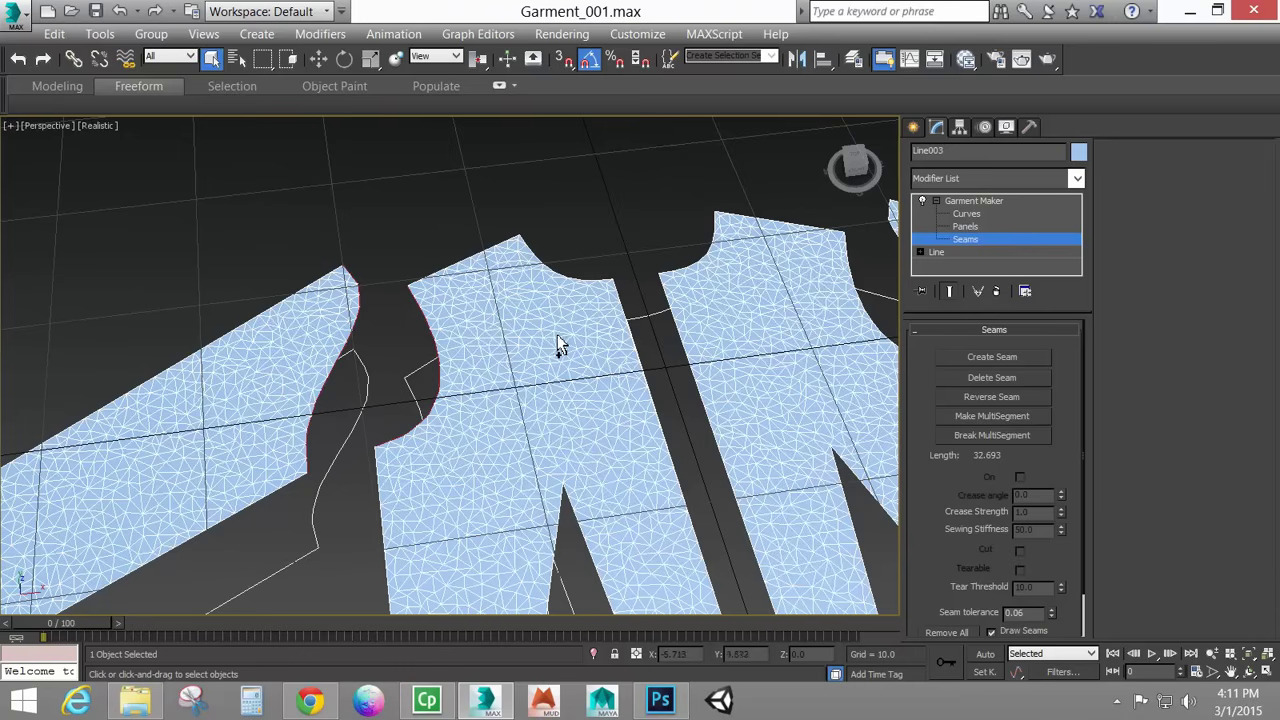
pyautogui.click(988, 358)
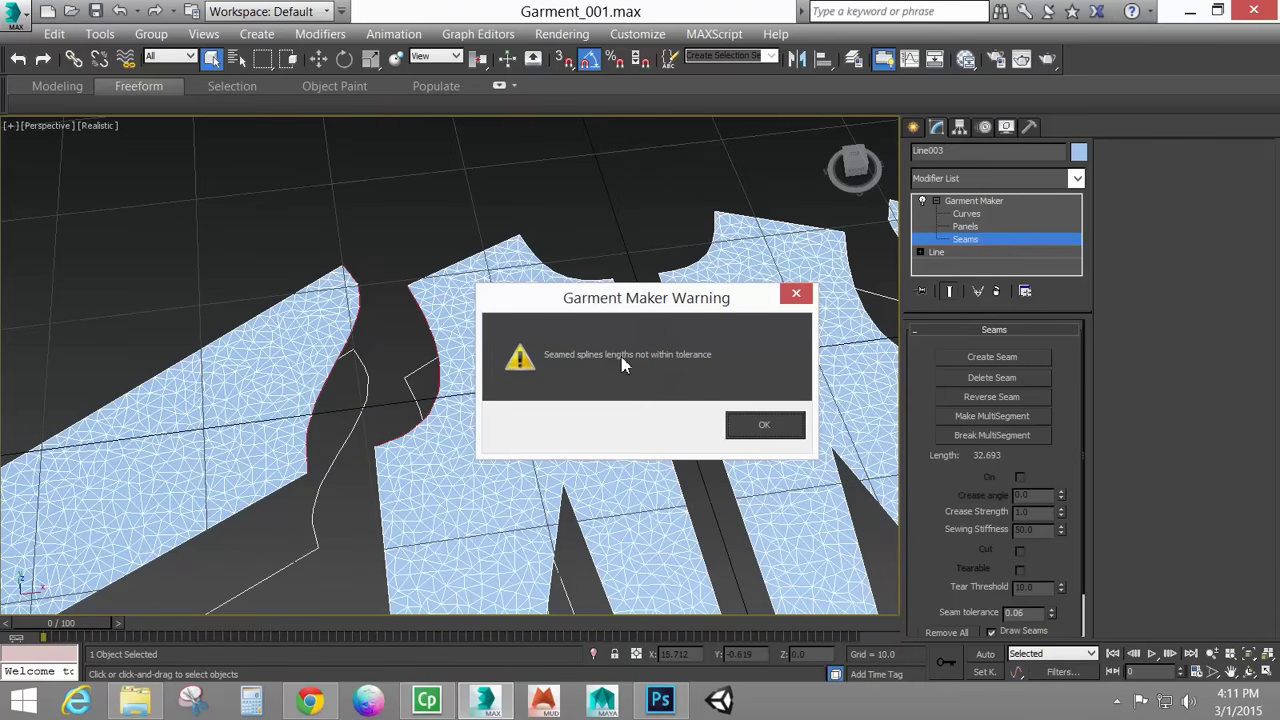
pyautogui.click(783, 425)
# Set the seam tolerance to 0.1 and try again to seam the upper sleeve cap to the bodice armhole.
pyautogui.moveTo(928, 513); pyautogui.dragTo(921, 465)
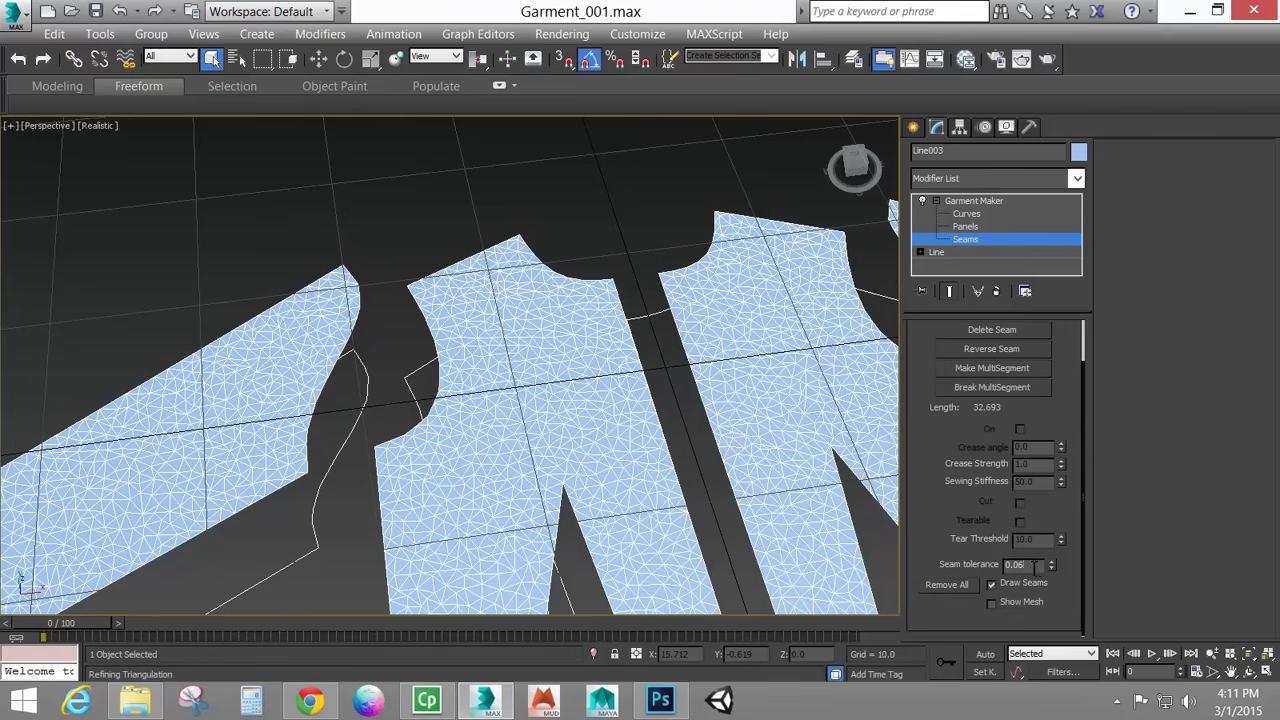
pyautogui.moveTo(1033, 565); pyautogui.dragTo(984, 570)
pyautogui.write('.1')
pyautogui.press('Return')
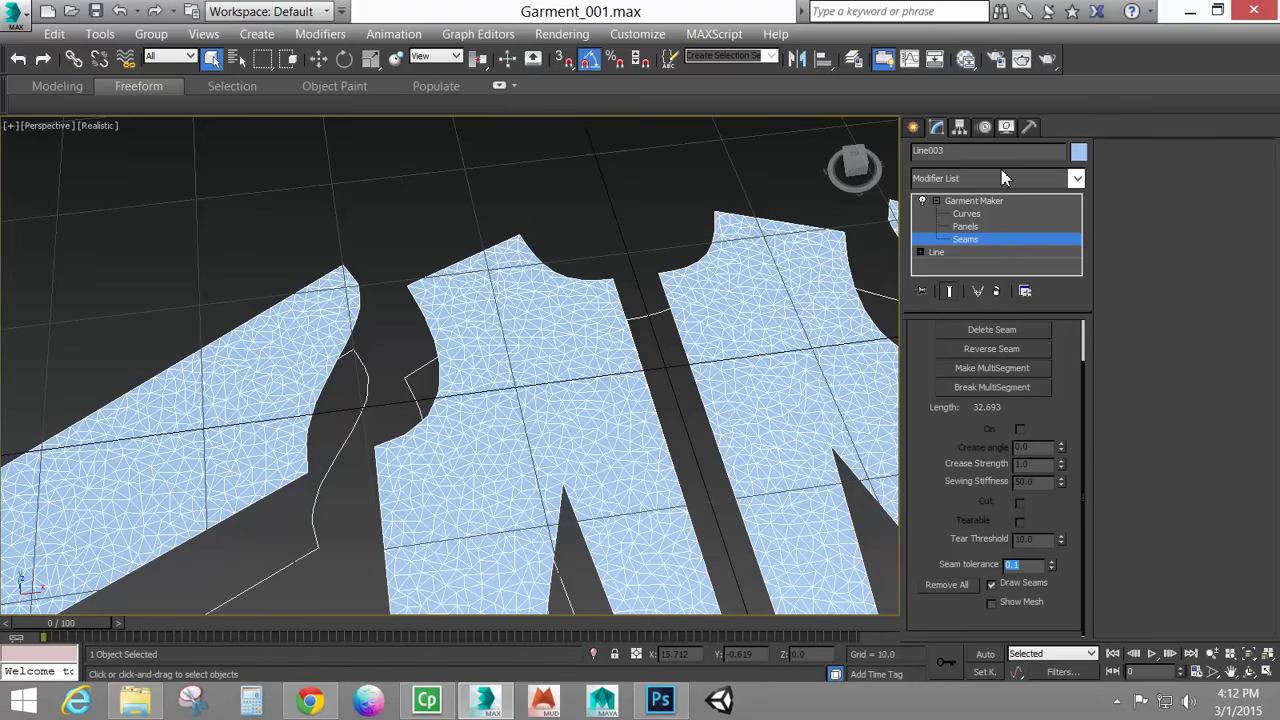
pyautogui.scroll(2, 930, 368)
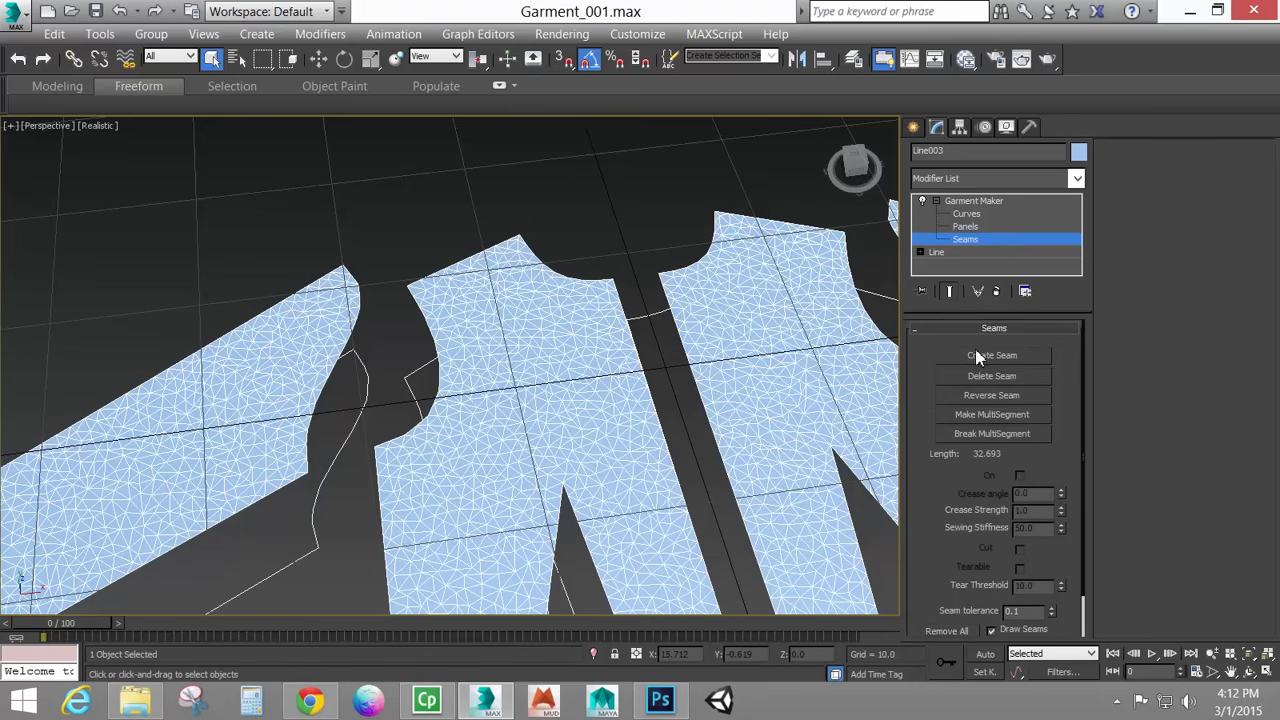
pyautogui.click(362, 308)
pyautogui.keyDown('ctrl'); pyautogui.click(420, 318); pyautogui.keyUp('ctrl')
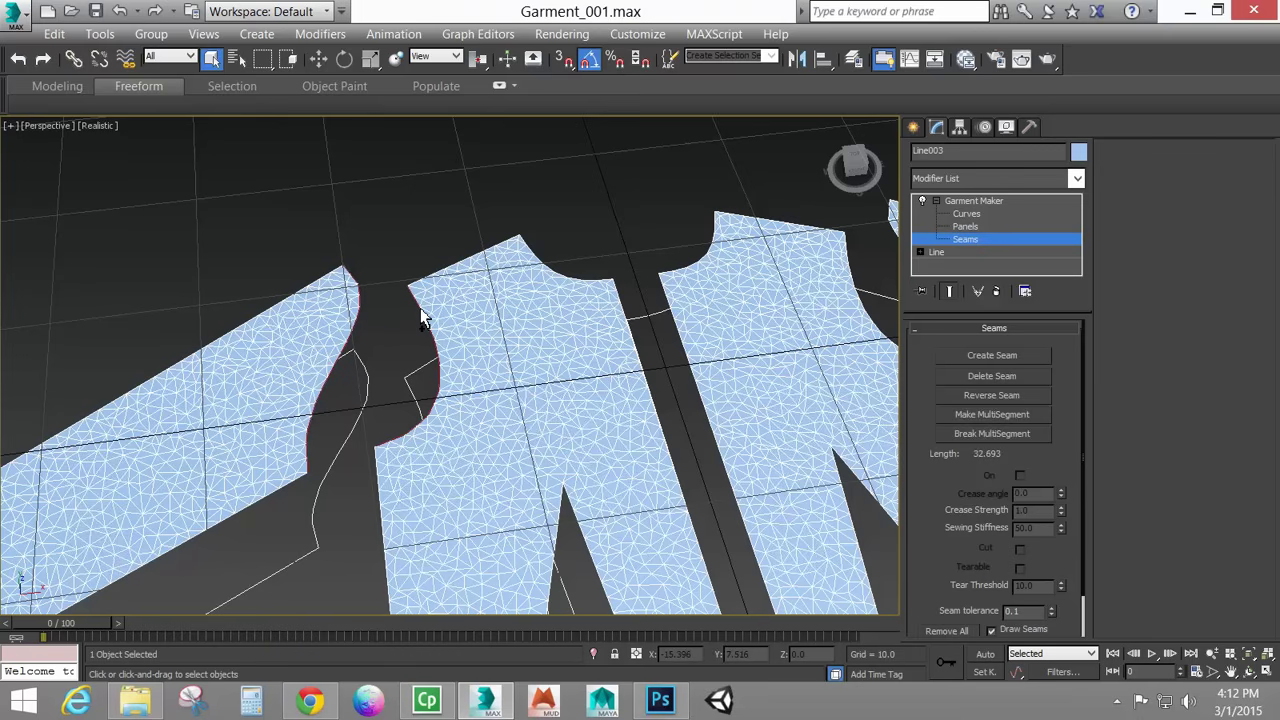
pyautogui.click(1021, 355)
pyautogui.click(768, 428)
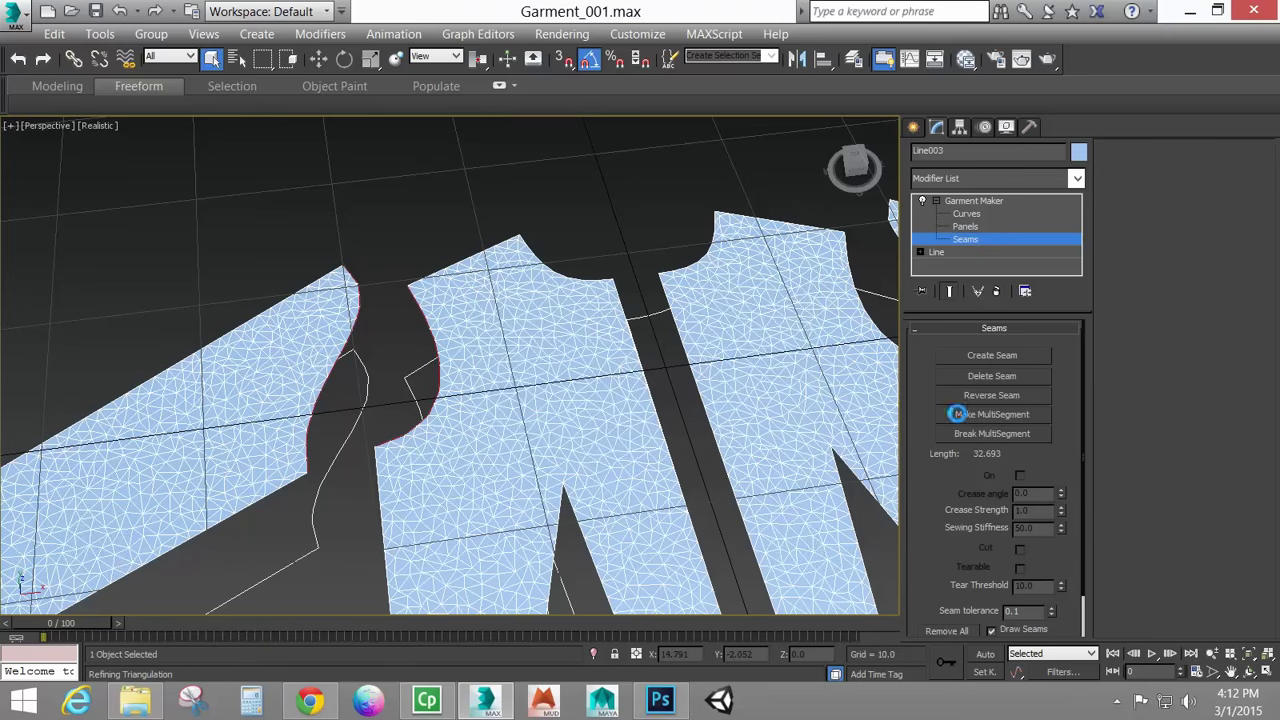
# Set the seam tolerance to 0.5 and create the seam between the upper sleeve cap and the bodice armhole.
pyautogui.scroll(-1, 1070, 441)
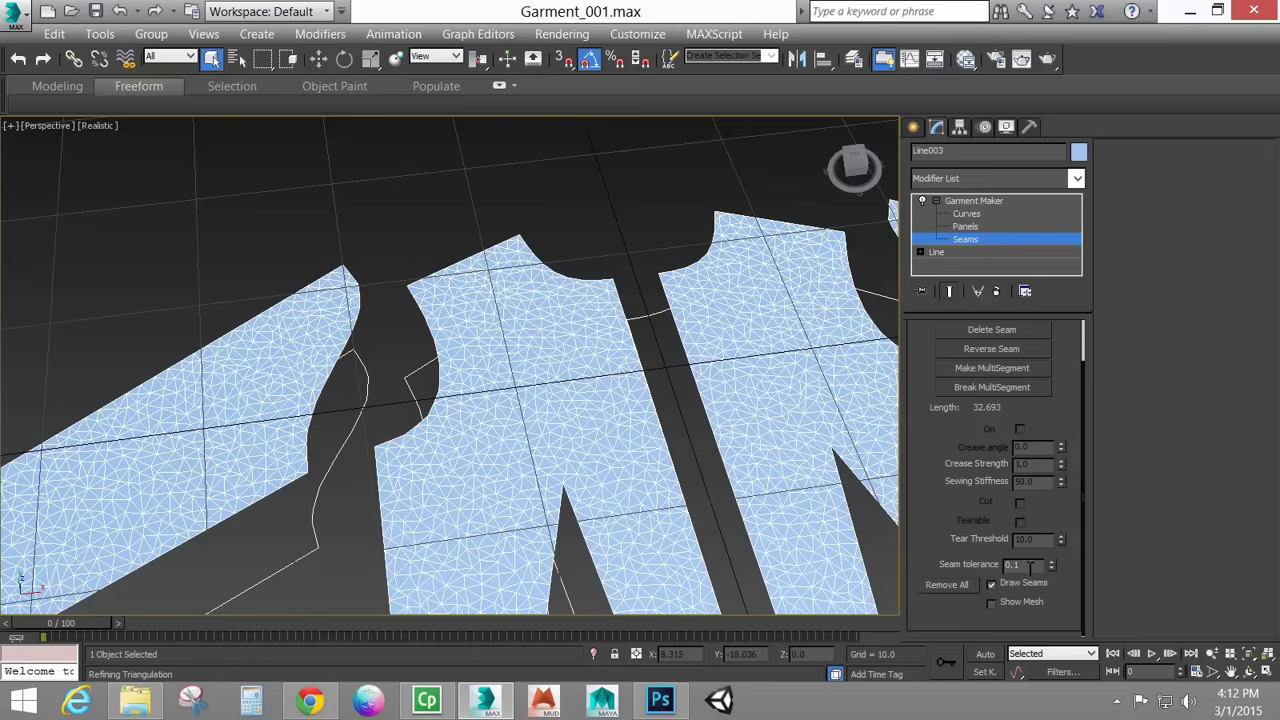
pyautogui.write('0.5')
pyautogui.press('Return')
pyautogui.click(421, 319)
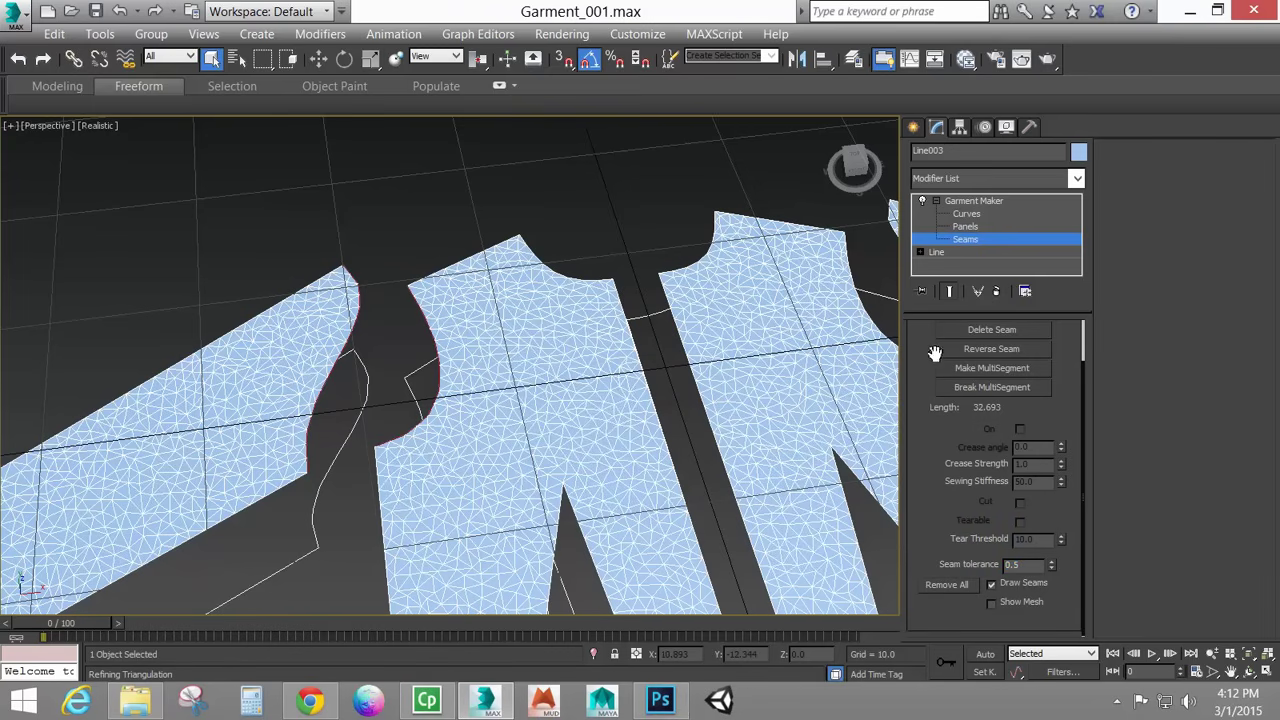
pyautogui.moveTo(936, 354); pyautogui.dragTo(944, 428)
pyautogui.click(972, 356)
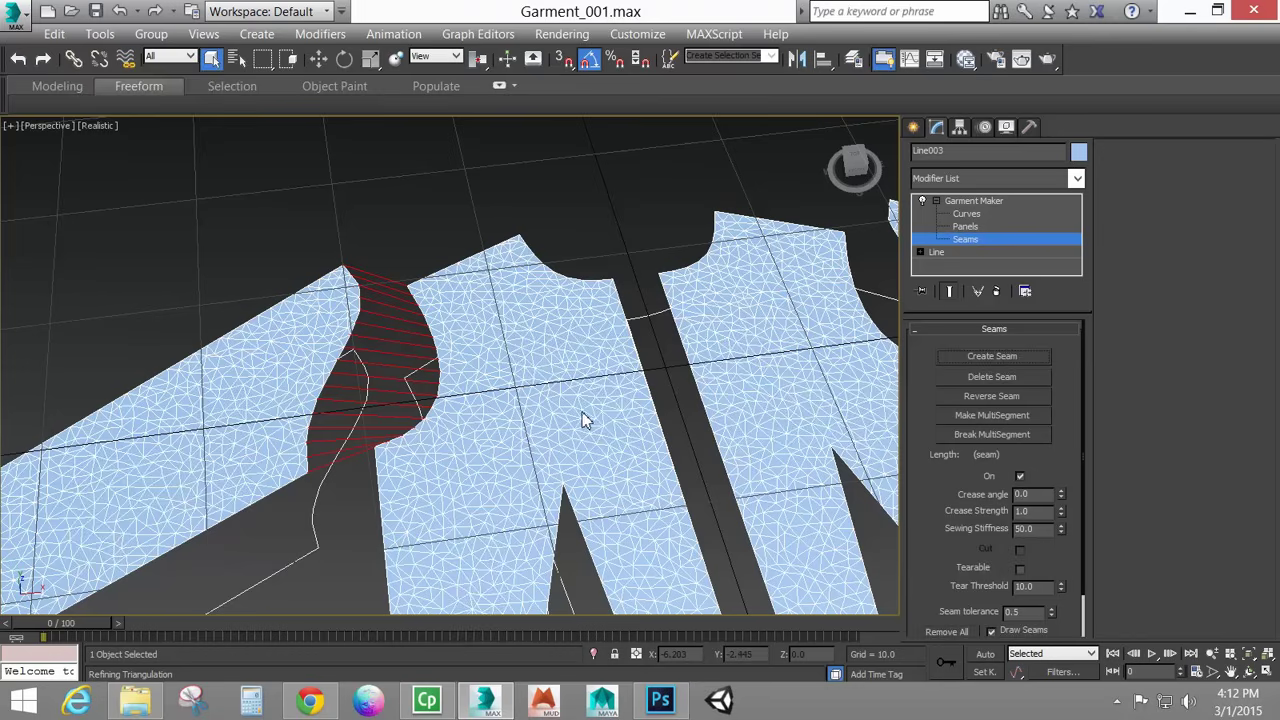
# Create a seam joining the long underarm edges of the same sleeve's upper and lower panels.
pyautogui.scroll(2, 586, 363)
pyautogui.scroll(-4, 591, 369)
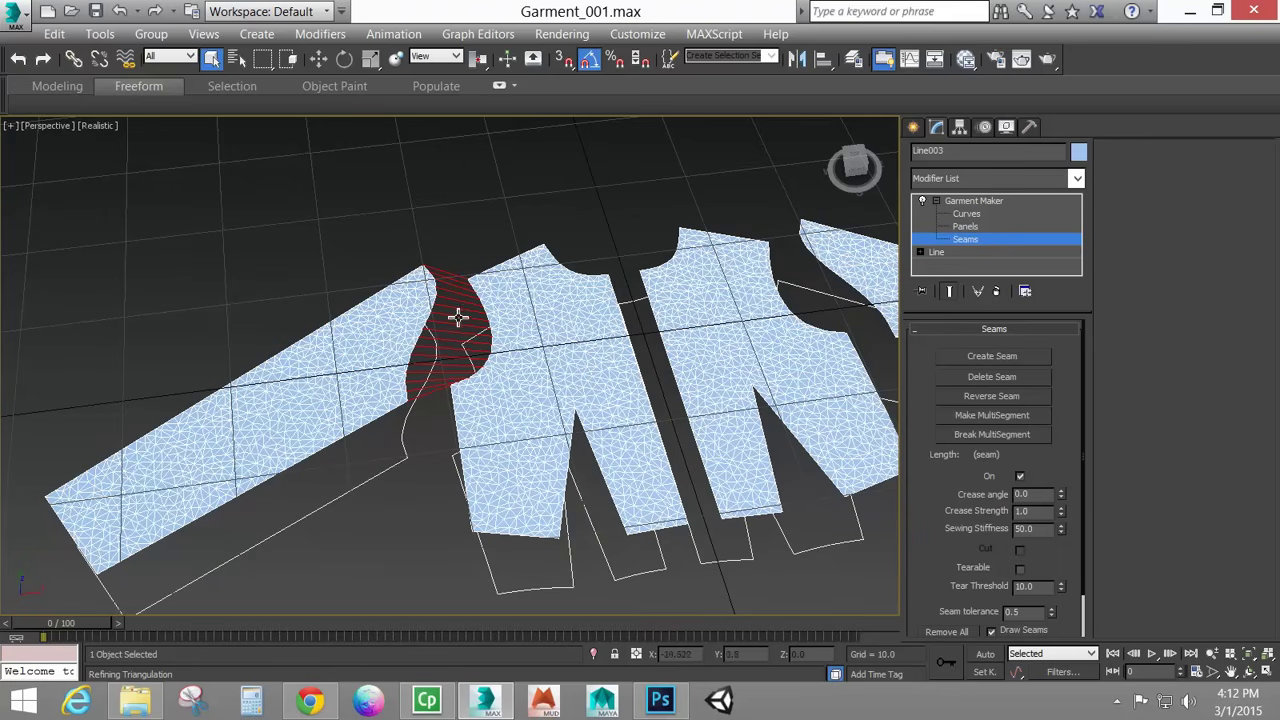
pyautogui.click(318, 452)
pyautogui.keyDown('ctrl'); pyautogui.click(322, 512); pyautogui.keyUp('ctrl')
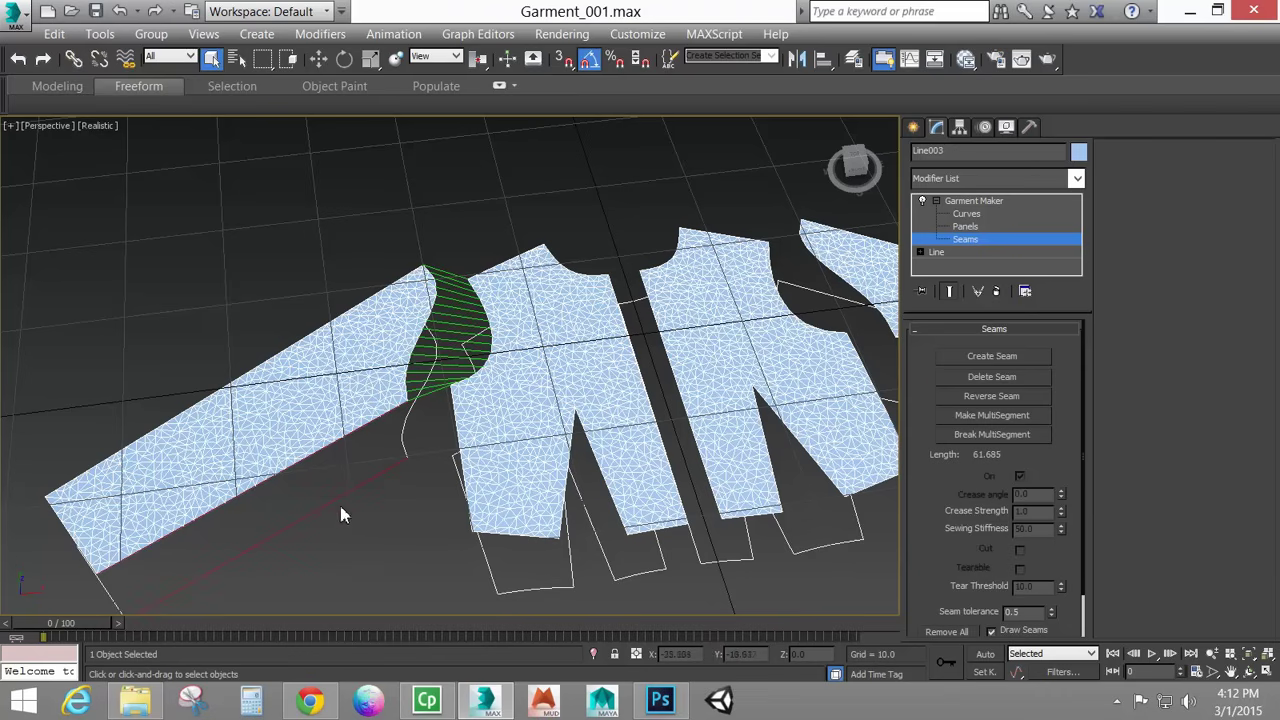
pyautogui.click(982, 362)
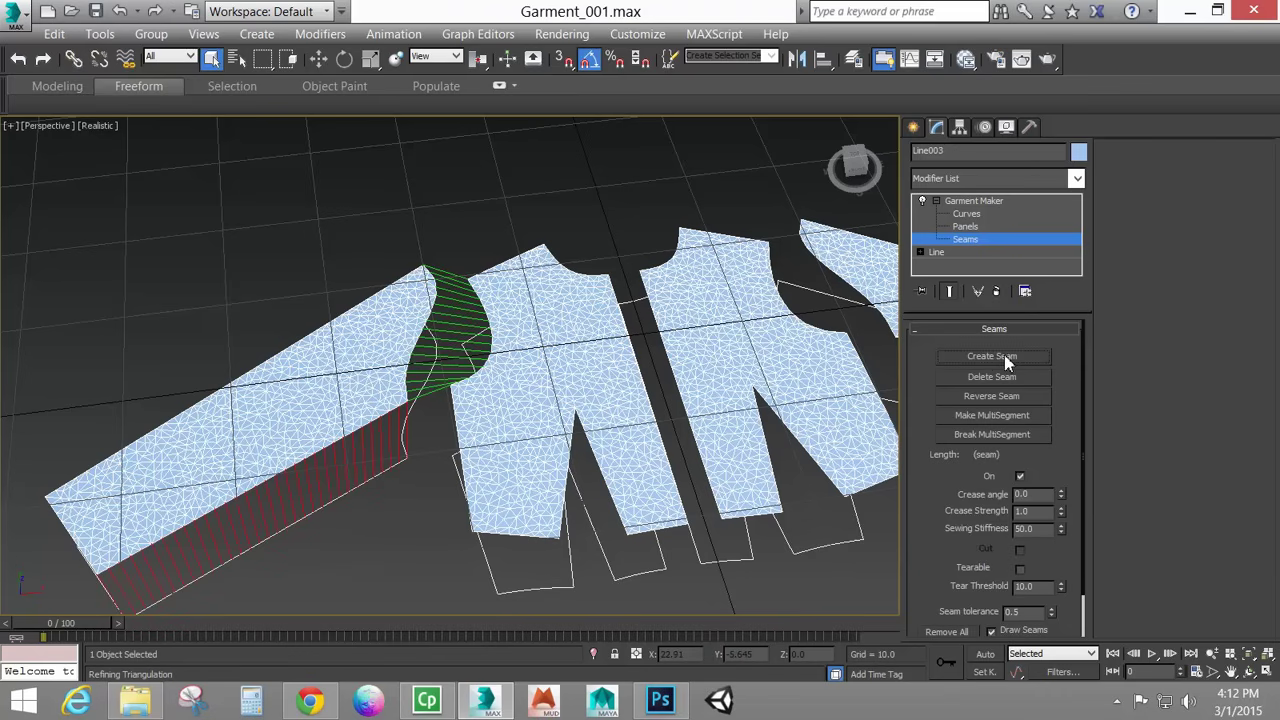
# Create a seam joining the remaining long overarm edges of the same sleeve's upper and lower panels.
pyautogui.keyDown('alt'); pyautogui.moveTo(386, 417); pyautogui.dragTo(455, 409, button='middle'); pyautogui.keyUp('alt')
pyautogui.keyDown('alt'); pyautogui.moveTo(845, 464); pyautogui.dragTo(437, 449, button='middle'); pyautogui.keyUp('alt')
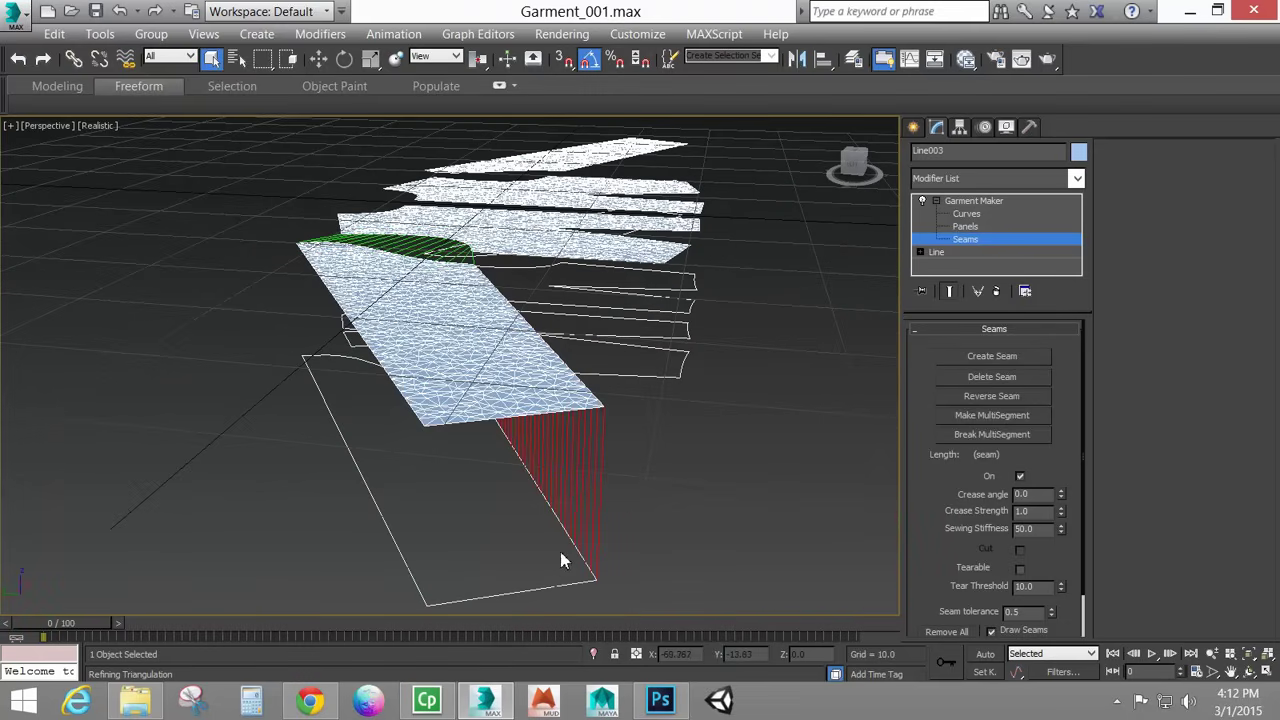
pyautogui.click(402, 398)
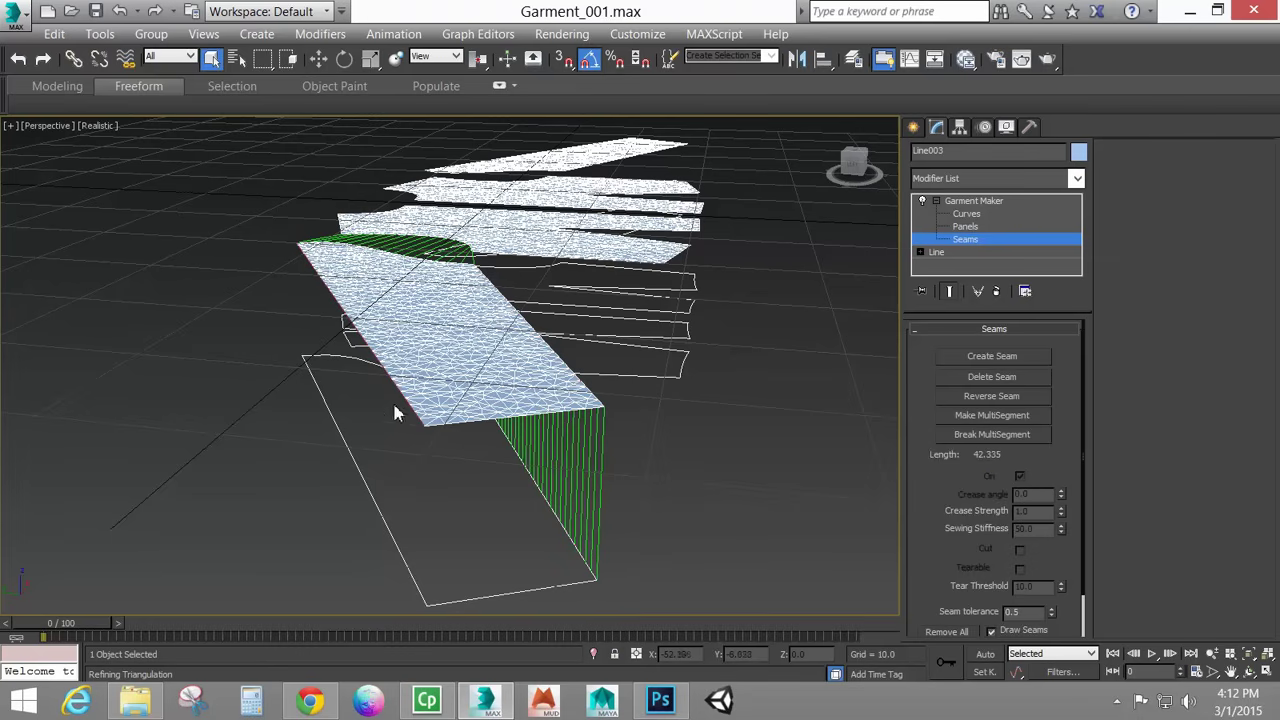
pyautogui.keyDown('ctrl'); pyautogui.click(363, 484); pyautogui.keyUp('ctrl')
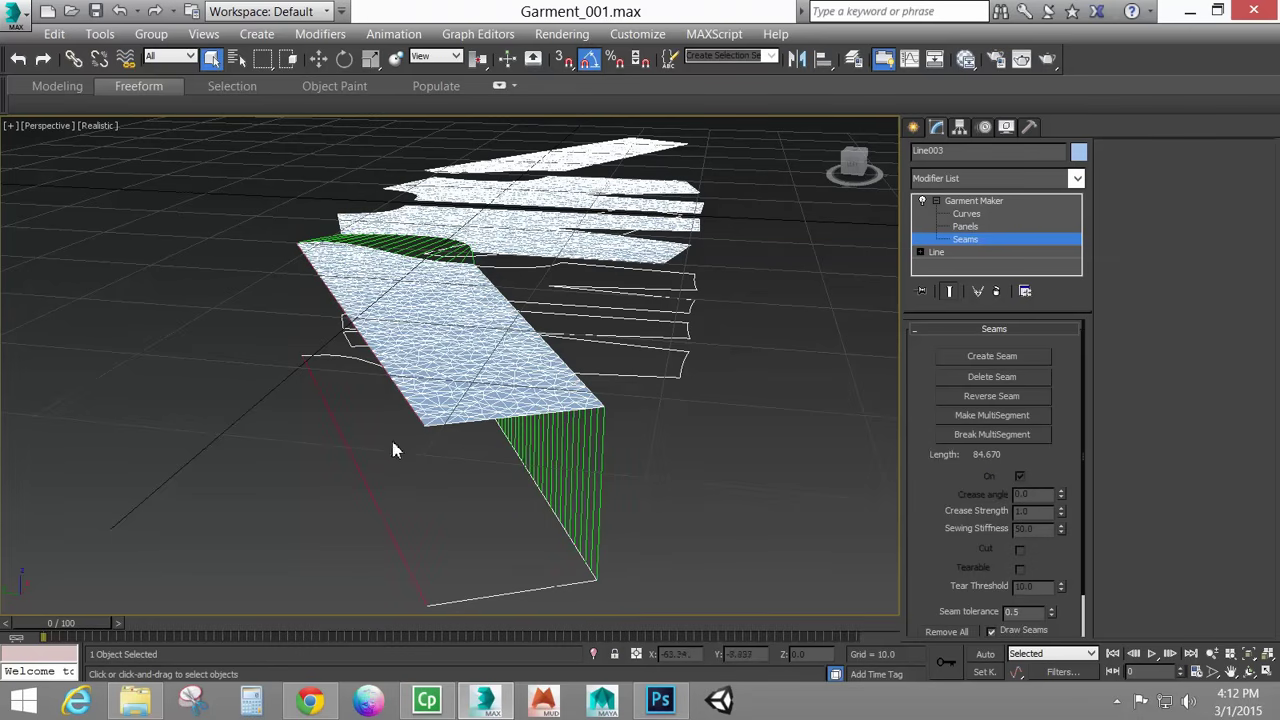
pyautogui.click(992, 356)
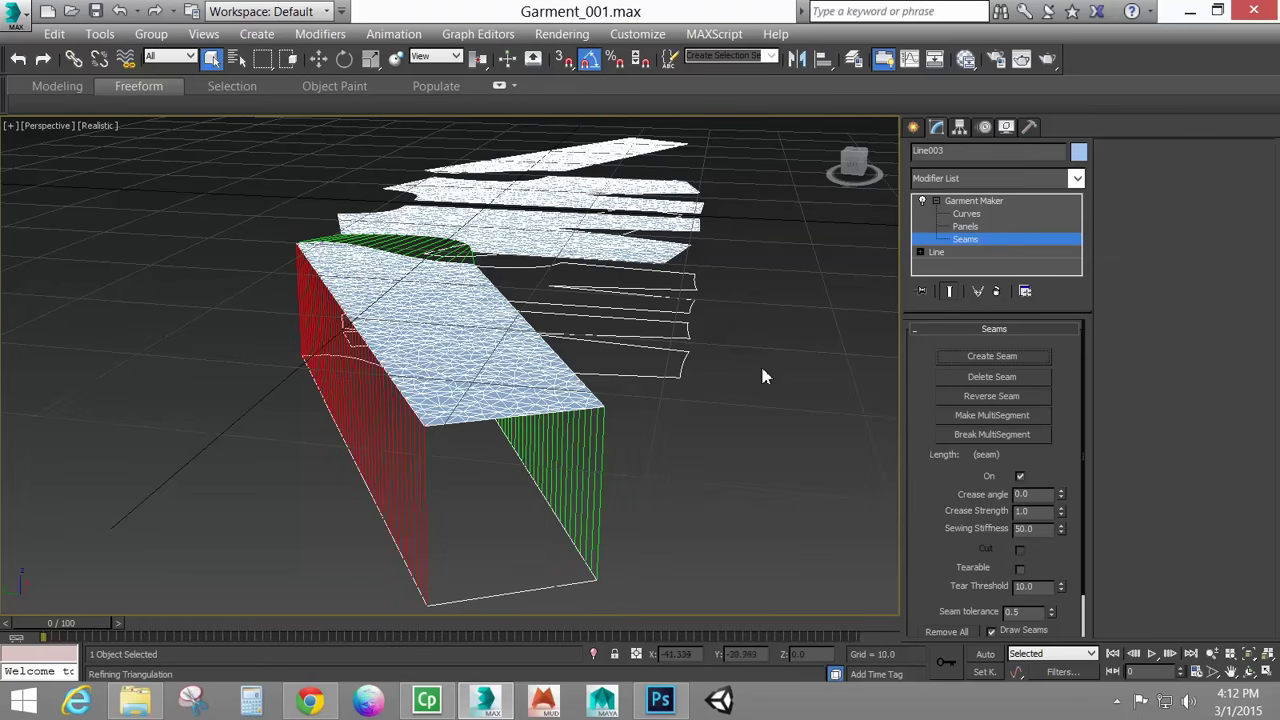
# Create a seam between the lower sleeve panel's cap curve and the adjacent lower bodice panel's armhole.
pyautogui.keyDown('alt'); pyautogui.moveTo(763, 371); pyautogui.dragTo(588, 392, button='middle'); pyautogui.keyUp('alt')
pyautogui.moveTo(709, 366); pyautogui.dragTo(643, 405, button='middle')
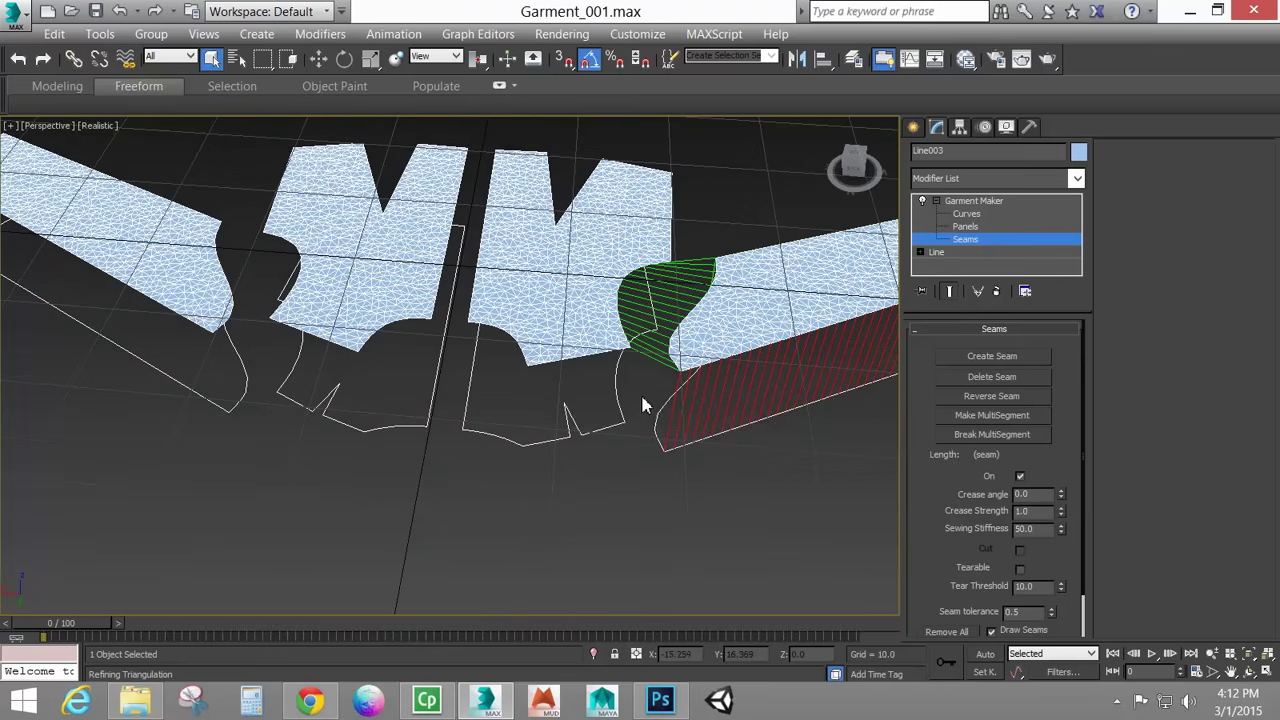
pyautogui.click(659, 424)
pyautogui.keyDown('ctrl'); pyautogui.click(622, 400); pyautogui.keyUp('ctrl')
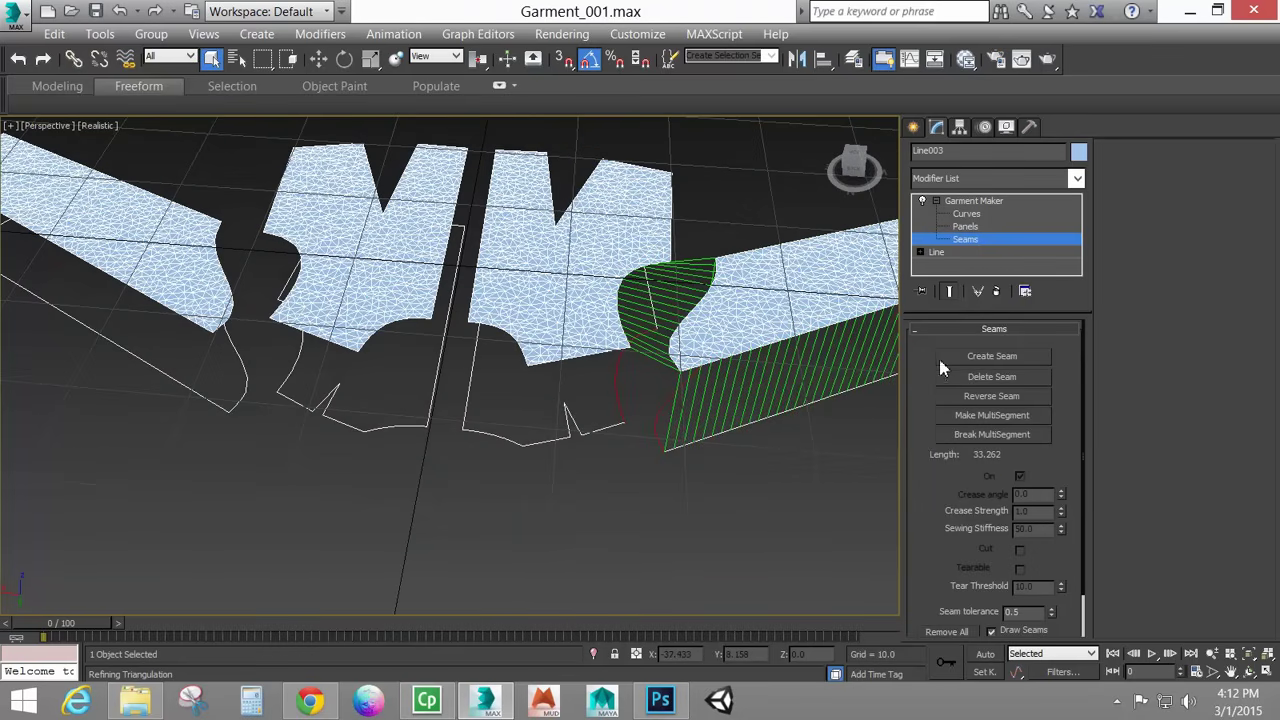
pyautogui.click(1010, 360)
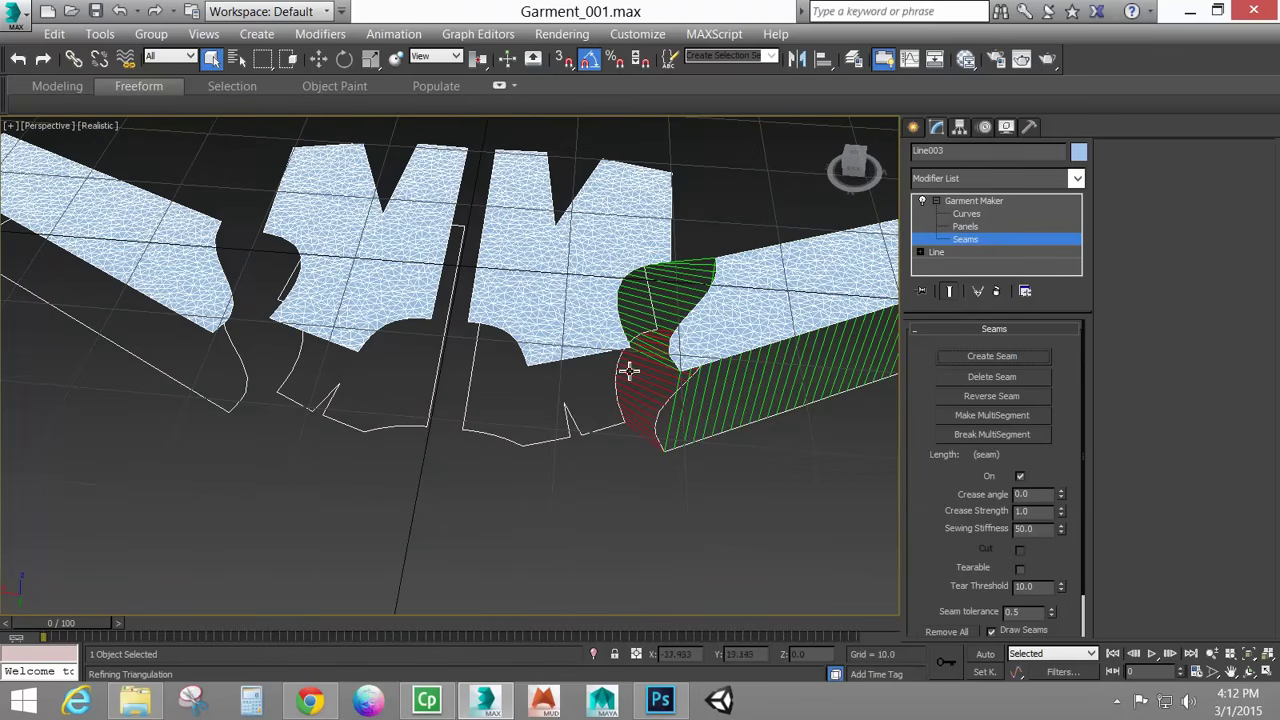
# Close the shoulder dart of the lower bodice panel beside the sewn sleeve with a seam.
pyautogui.scroll(5, 590, 437)
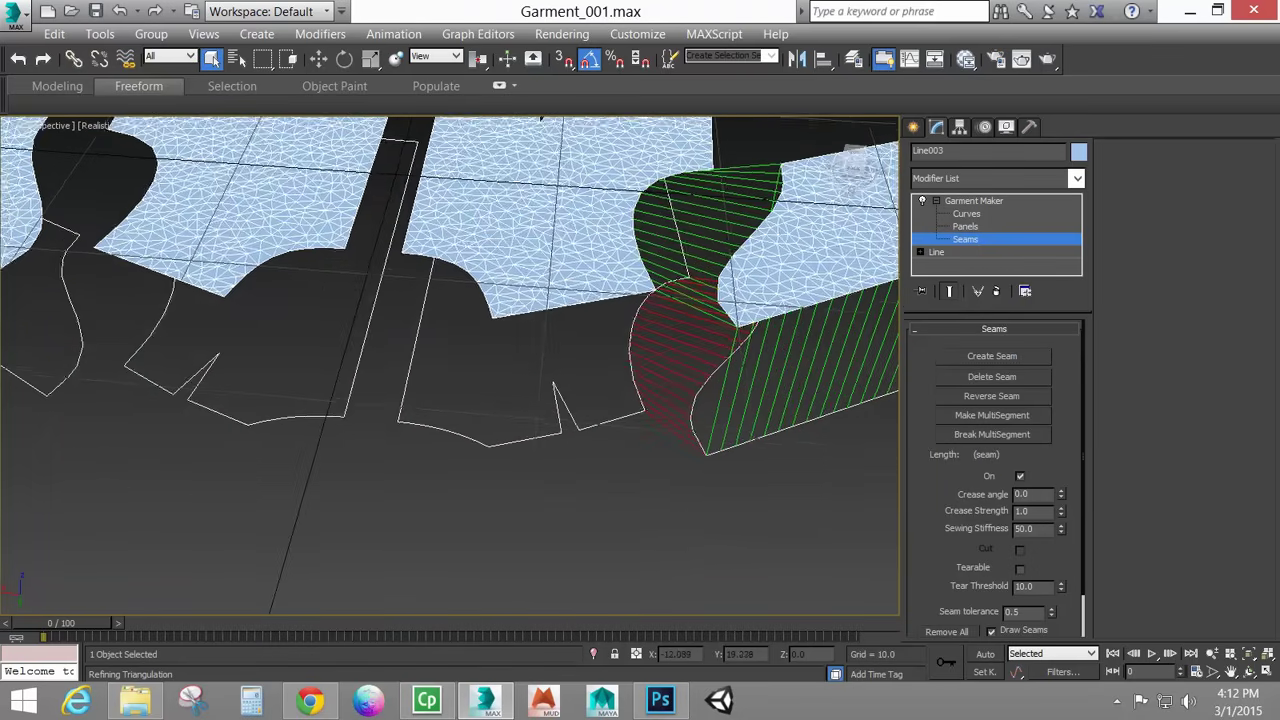
pyautogui.click(571, 418)
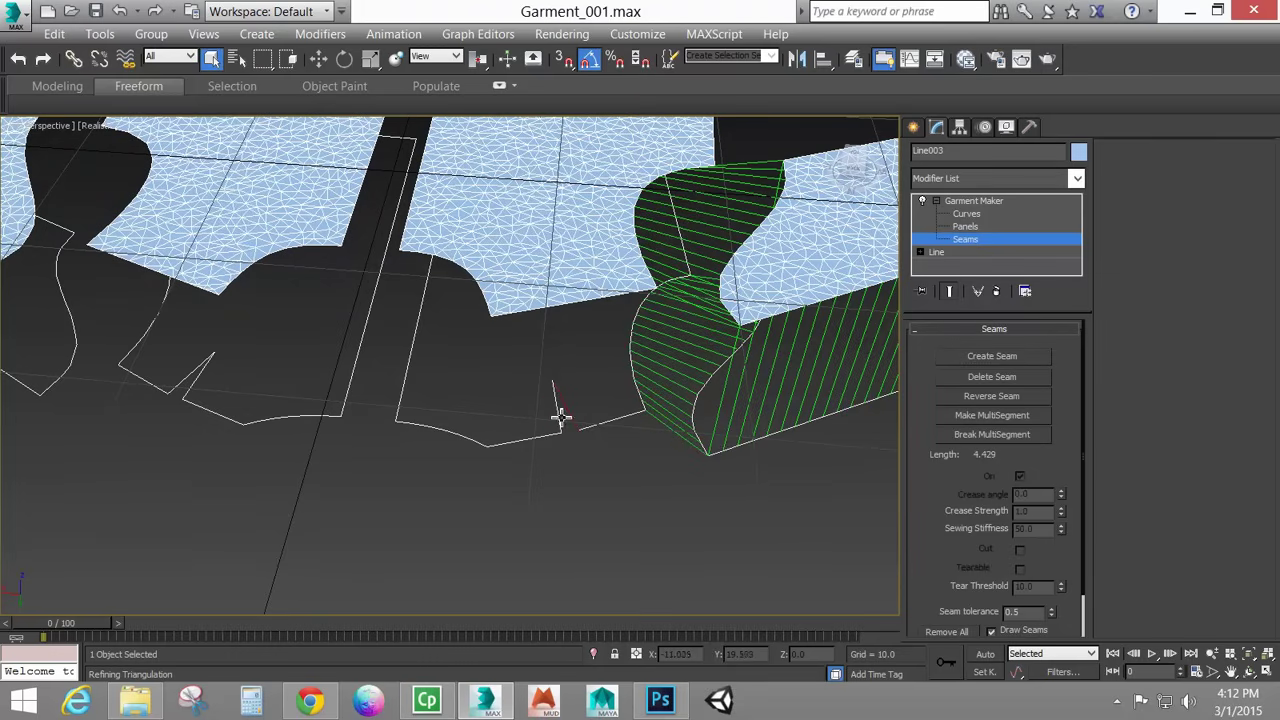
pyautogui.keyDown('ctrl'); pyautogui.click(630, 418); pyautogui.keyUp('ctrl')
pyautogui.click(1007, 362)
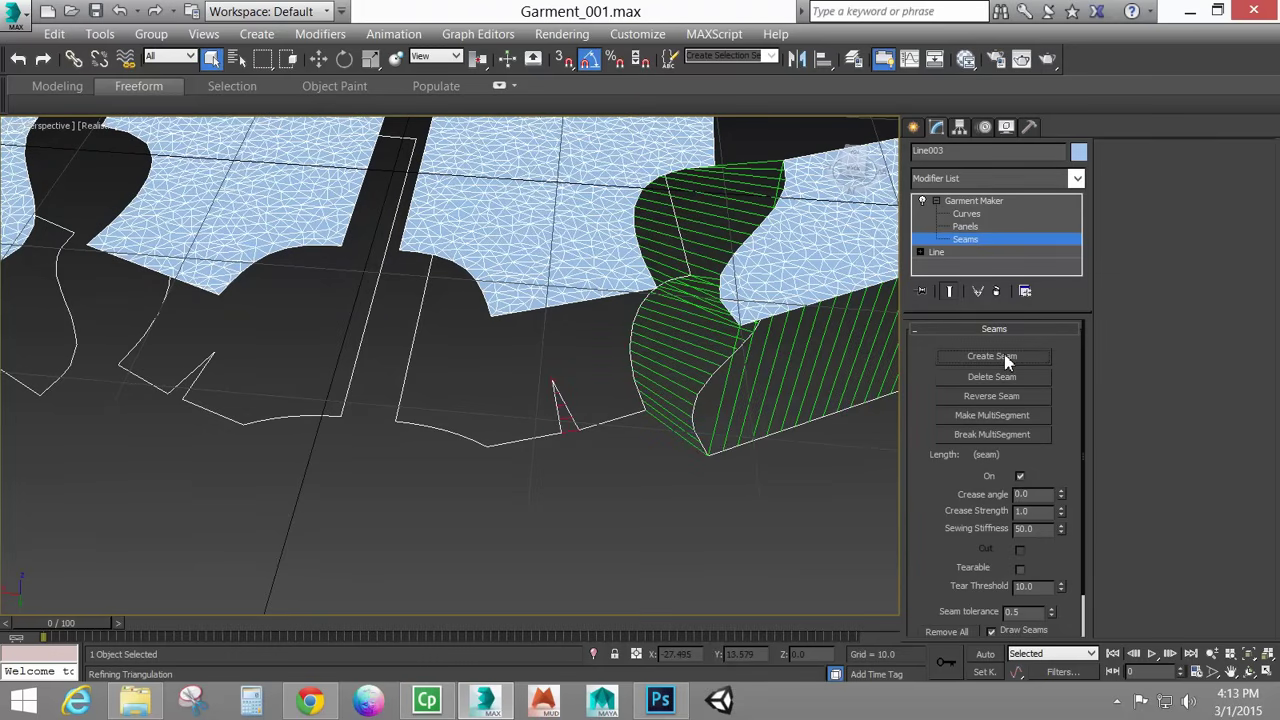
# Try to seam the lower bodice panel's two shoulder segments to the upper panel's shoulder edge.
pyautogui.click(612, 428)
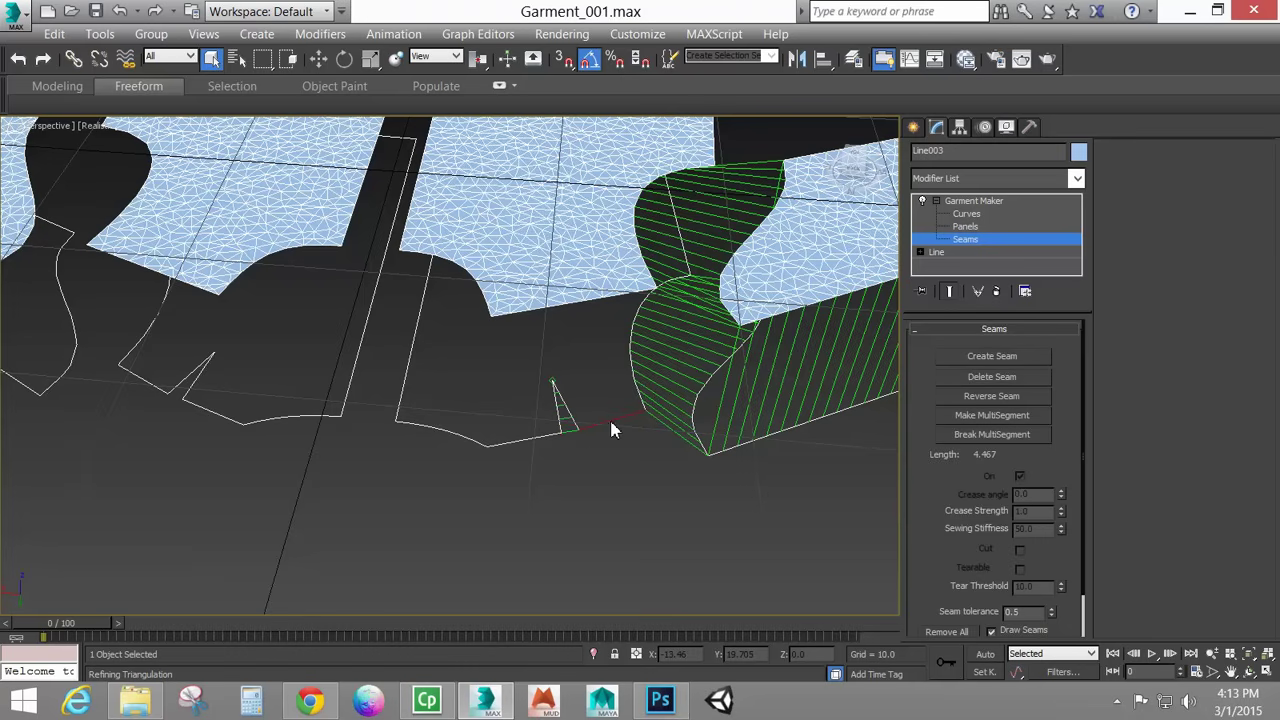
pyautogui.keyDown('ctrl'); pyautogui.click(537, 444); pyautogui.keyUp('ctrl')
pyautogui.keyDown('ctrl'); pyautogui.click(612, 305); pyautogui.keyUp('ctrl')
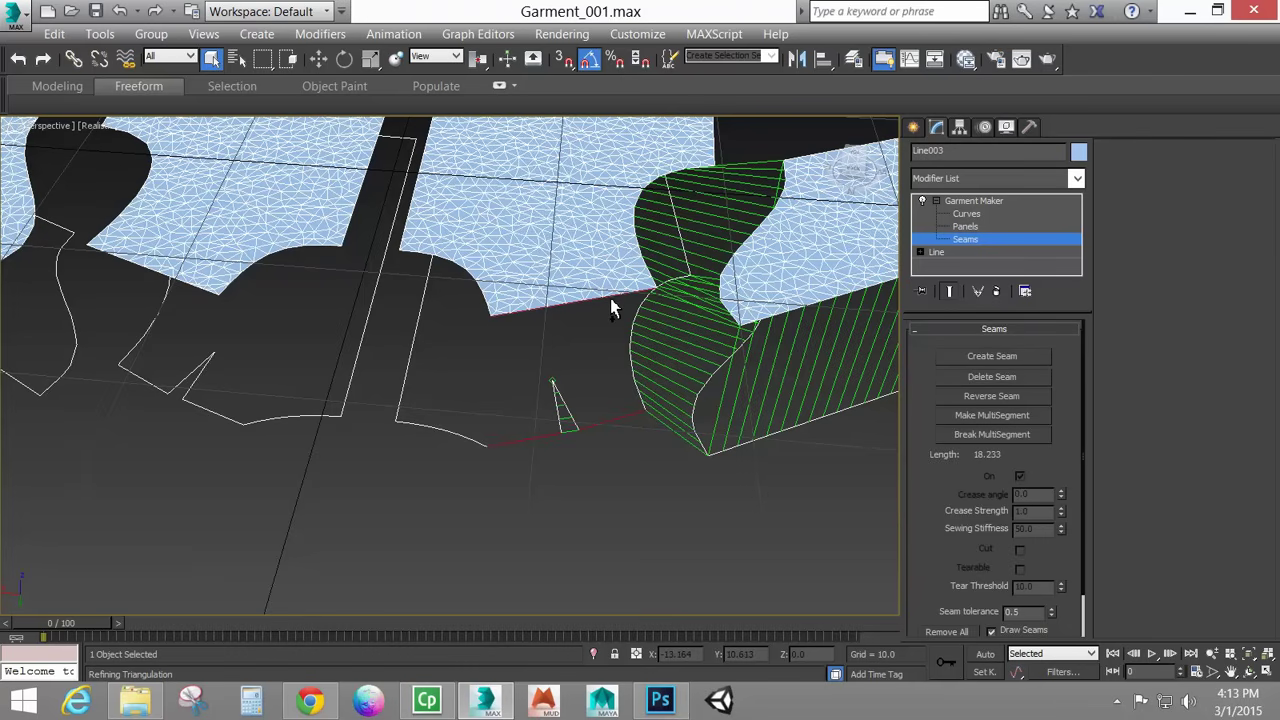
pyautogui.click(990, 357)
pyautogui.moveTo(557, 417)
pyautogui.keyDown('alt'); pyautogui.mouseDown(button='middle')
pyautogui.moveTo(568, 345)
pyautogui.moveTo(561, 418)
pyautogui.mouseUp(button='middle'); pyautogui.keyUp('alt')
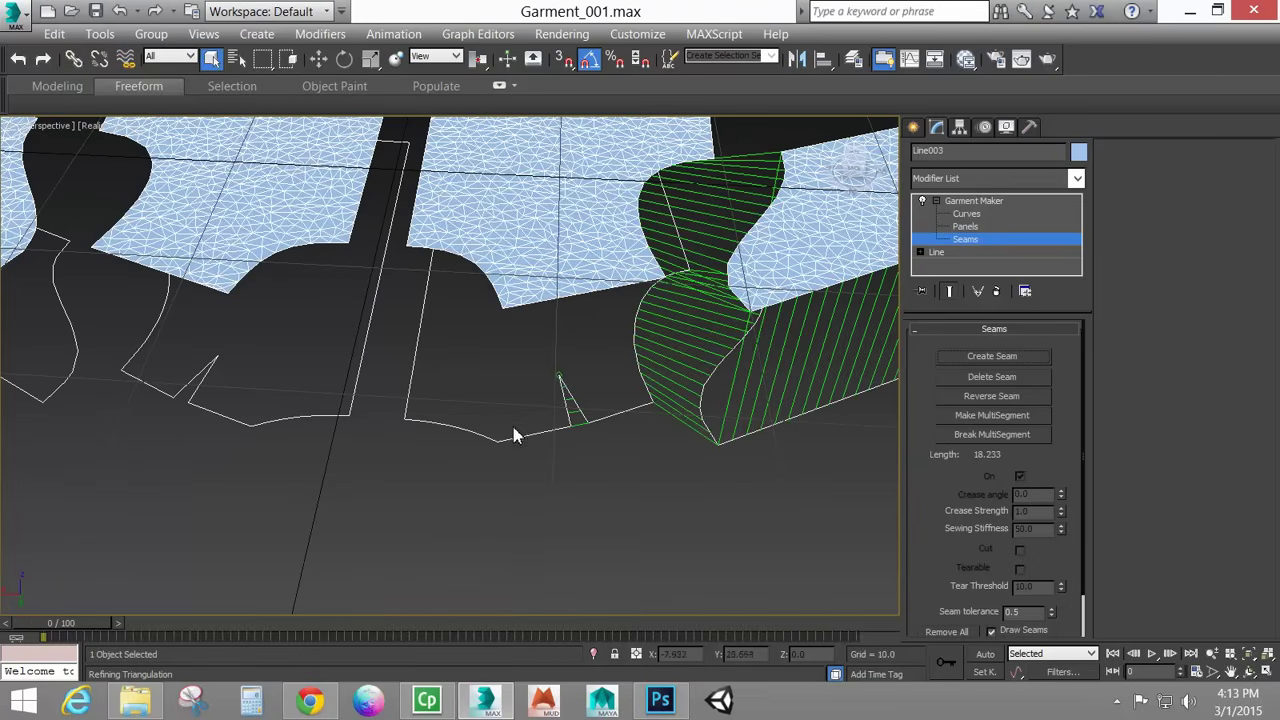
pyautogui.keyDown('alt'); pyautogui.moveTo(423, 423); pyautogui.dragTo(470, 445, button='middle'); pyautogui.keyUp('alt')
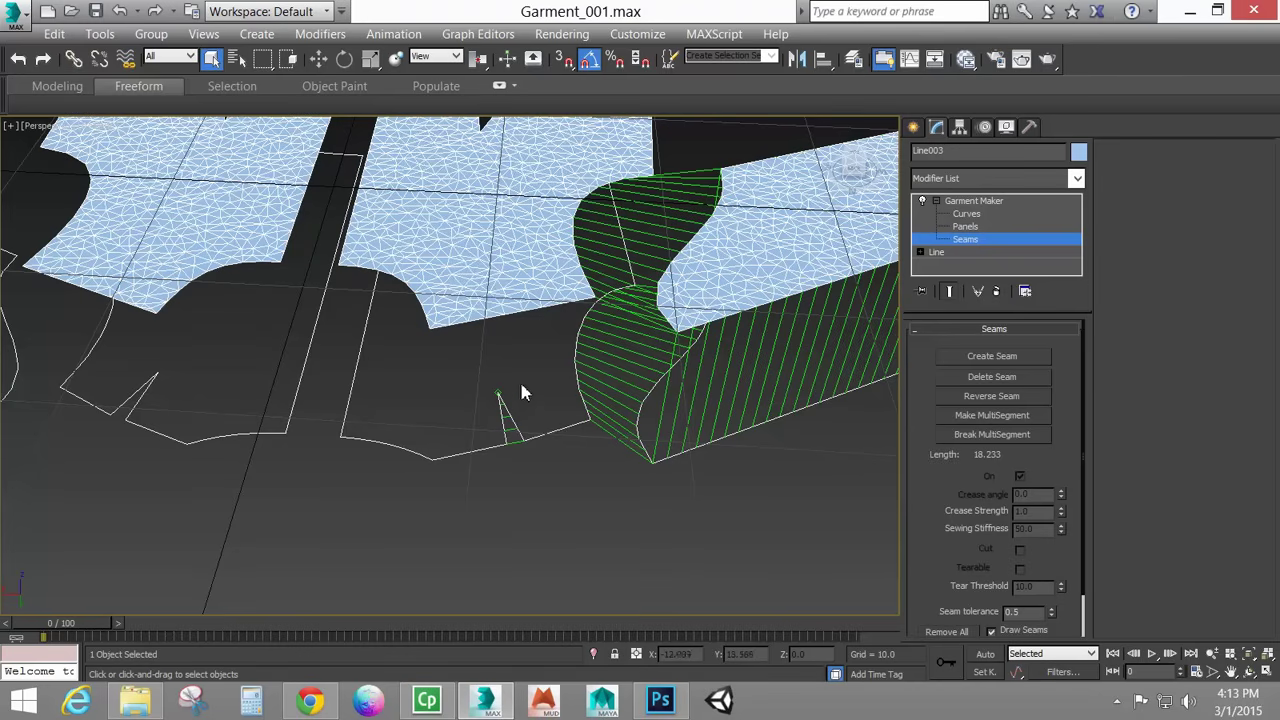
# Try again to seam the shoulder edges, including the lower panel's shoulder dart edge in the selection.
pyautogui.click(489, 450)
pyautogui.keyDown('ctrl'); pyautogui.click(506, 428); pyautogui.keyUp('ctrl')
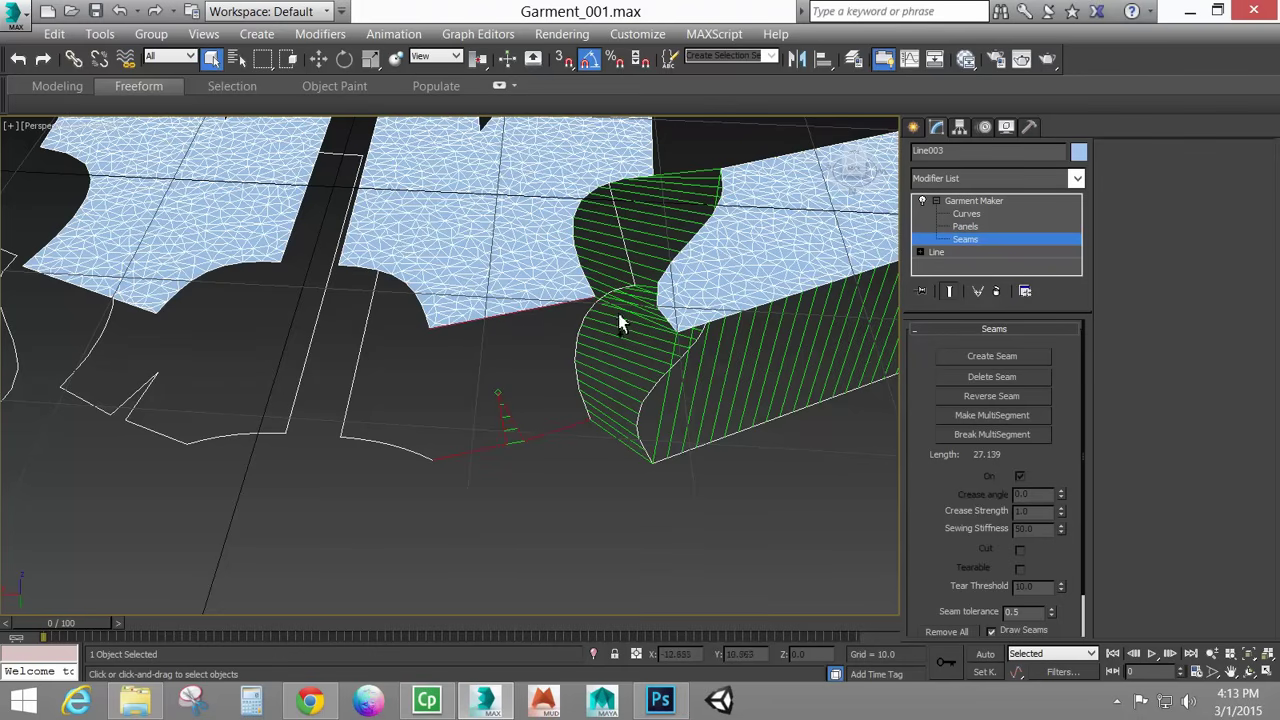
pyautogui.click(972, 356)
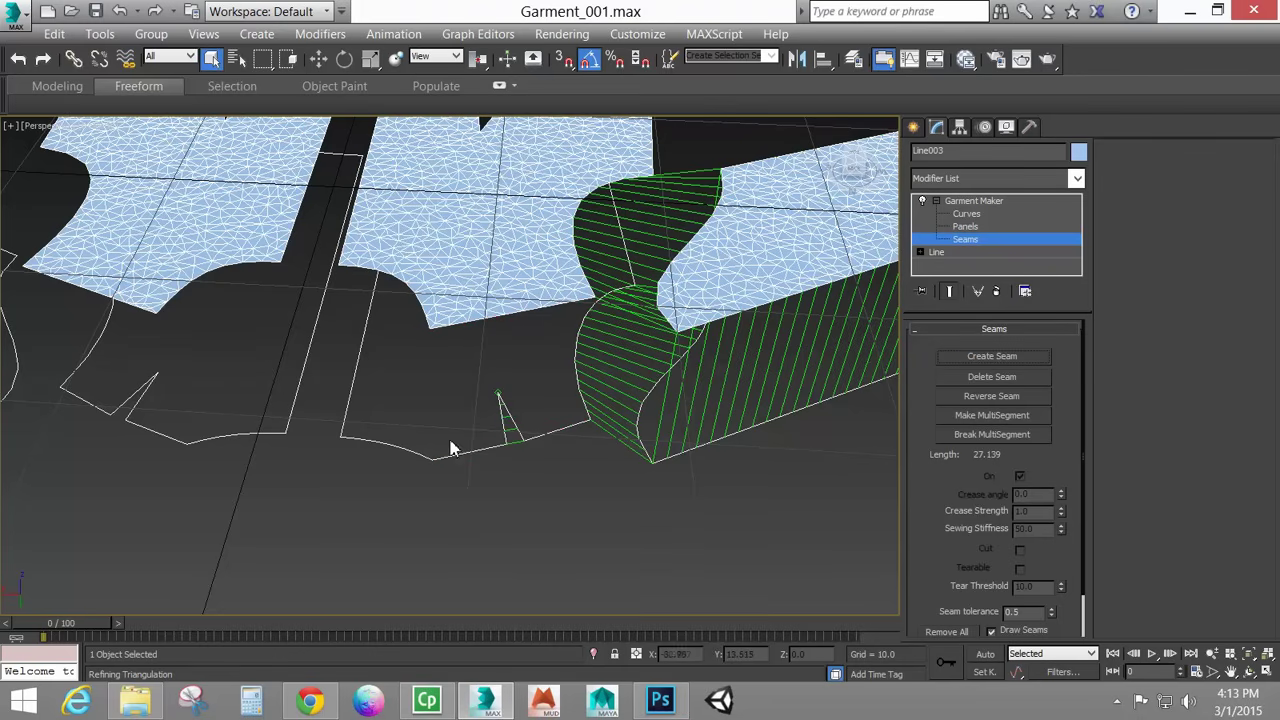
pyautogui.click(480, 318)
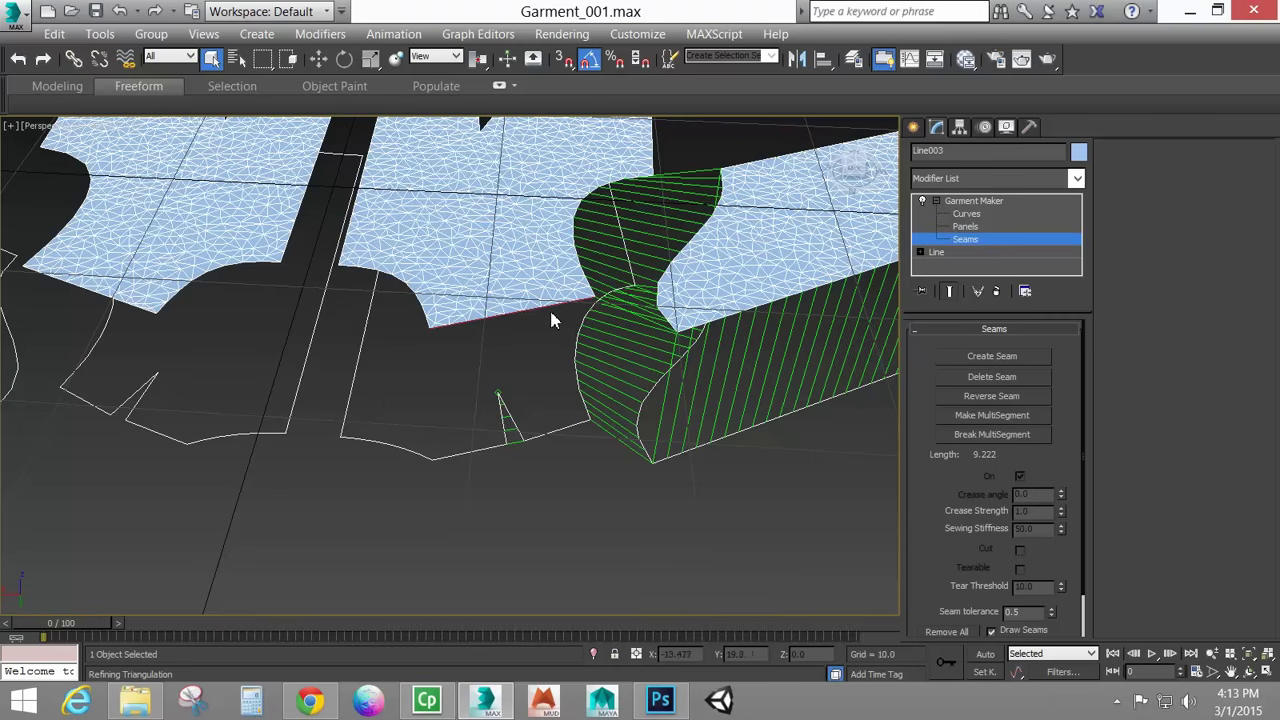
# Create seams joining the opposite sleeve's upper and lower cap curves to the matching armholes of the adjacent bodice panels.
pyautogui.moveTo(294, 420); pyautogui.dragTo(414, 449, button='middle')
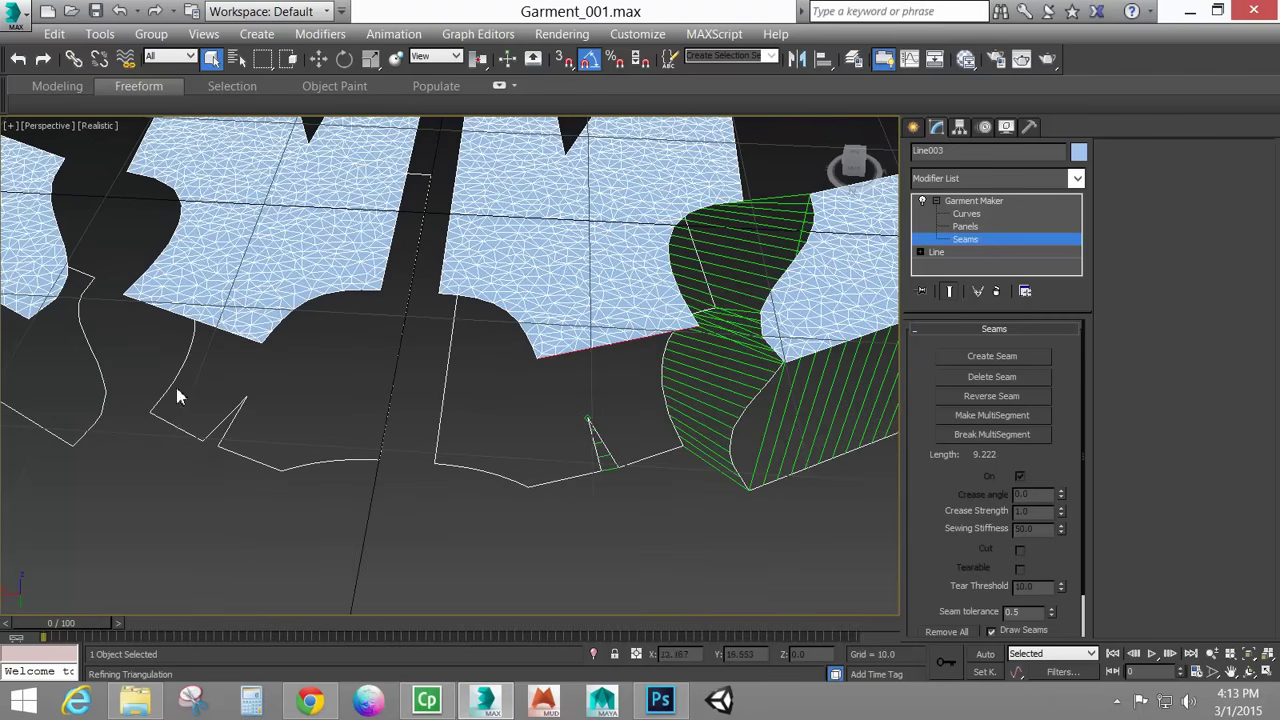
pyautogui.keyDown('alt'); pyautogui.moveTo(177, 397); pyautogui.dragTo(372, 380, button='middle'); pyautogui.keyUp('alt')
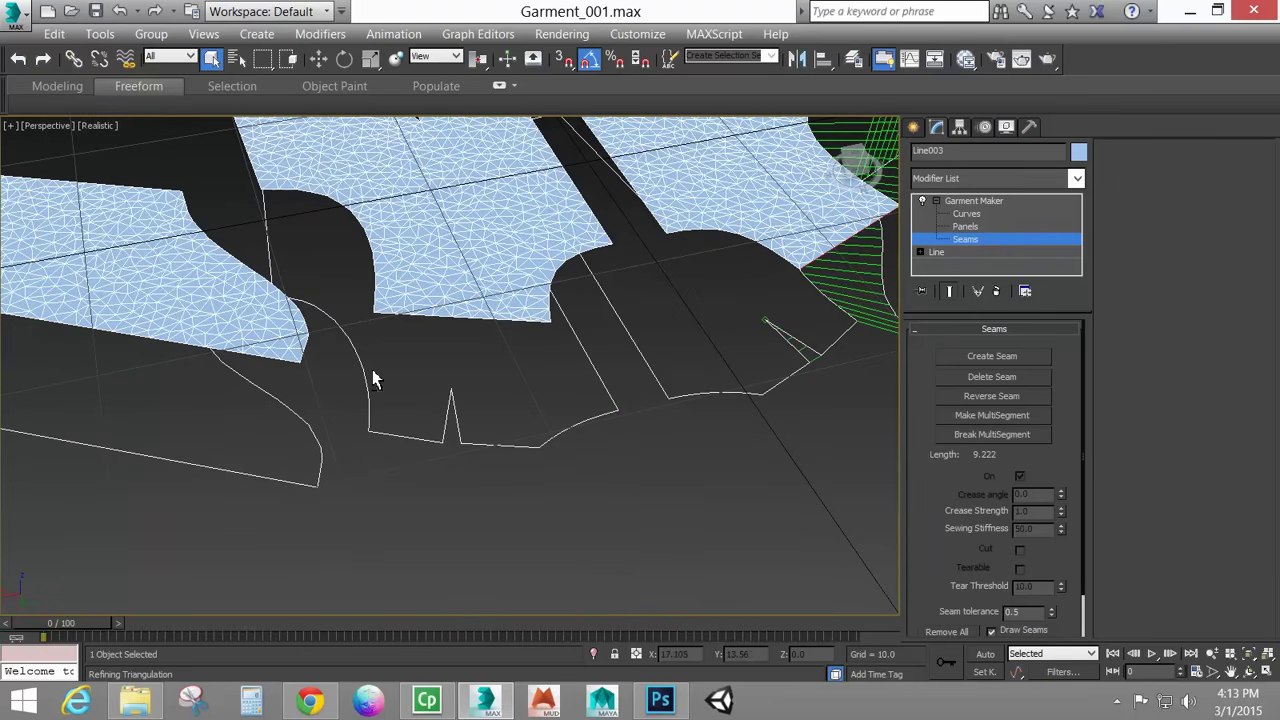
pyautogui.click(307, 340)
pyautogui.keyDown('ctrl'); pyautogui.click(373, 272); pyautogui.keyUp('ctrl')
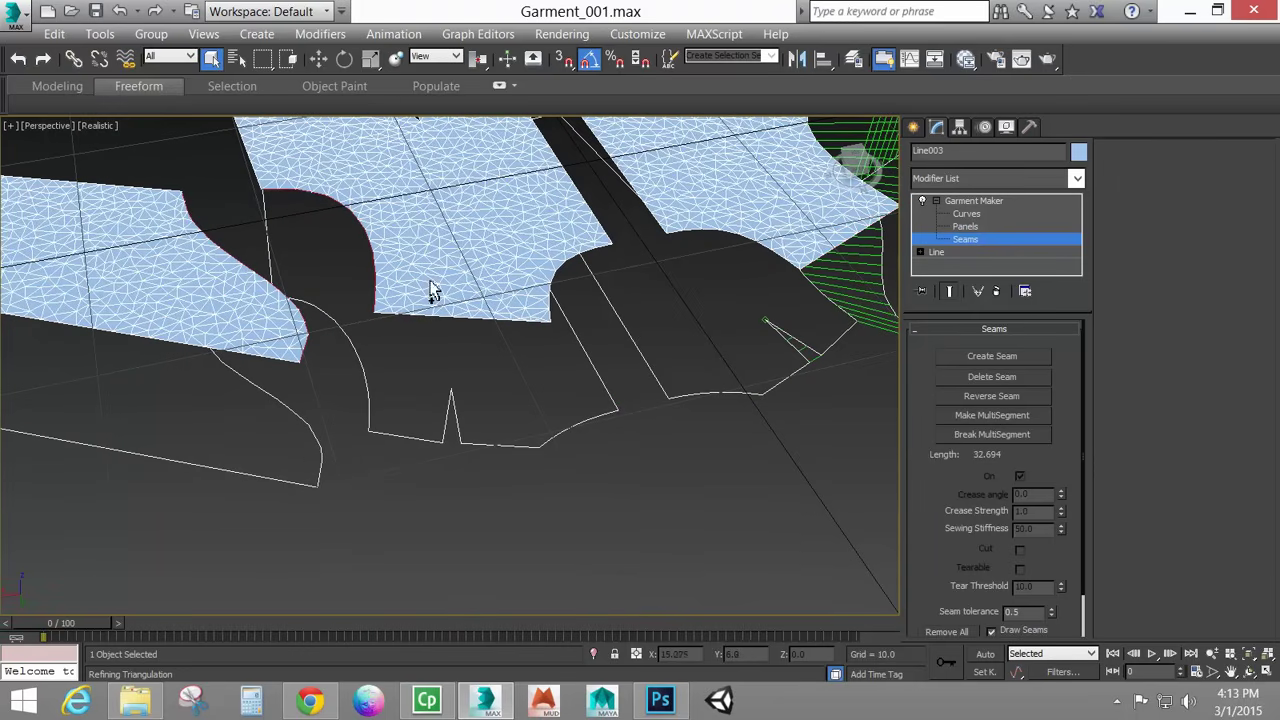
pyautogui.click(1026, 358)
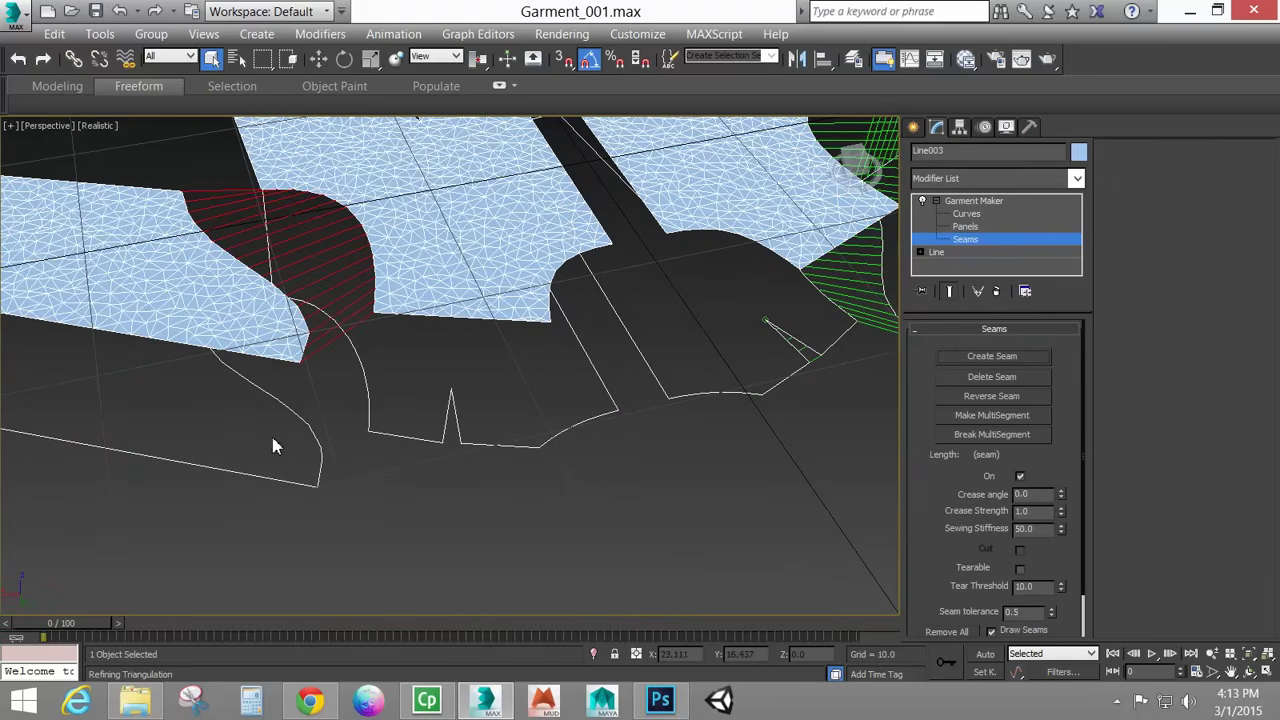
pyautogui.click(319, 437)
pyautogui.keyDown('ctrl'); pyautogui.click(366, 406); pyautogui.keyUp('ctrl')
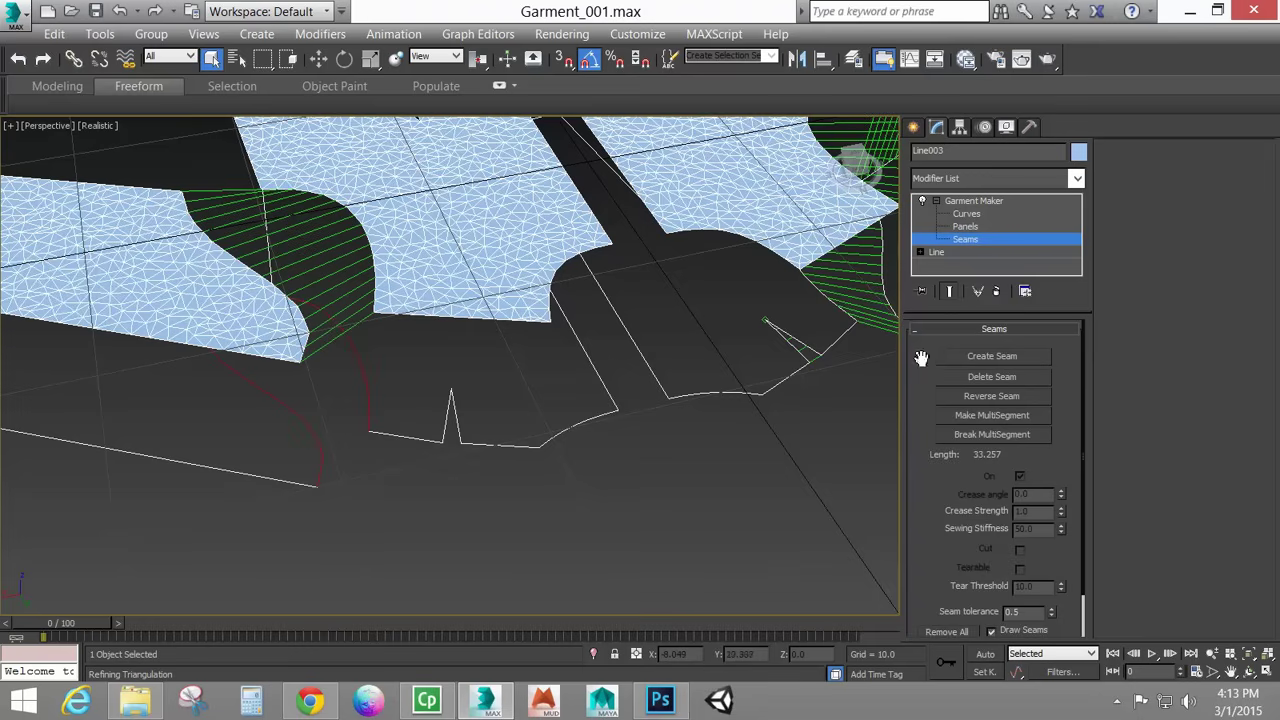
pyautogui.click(1016, 358)
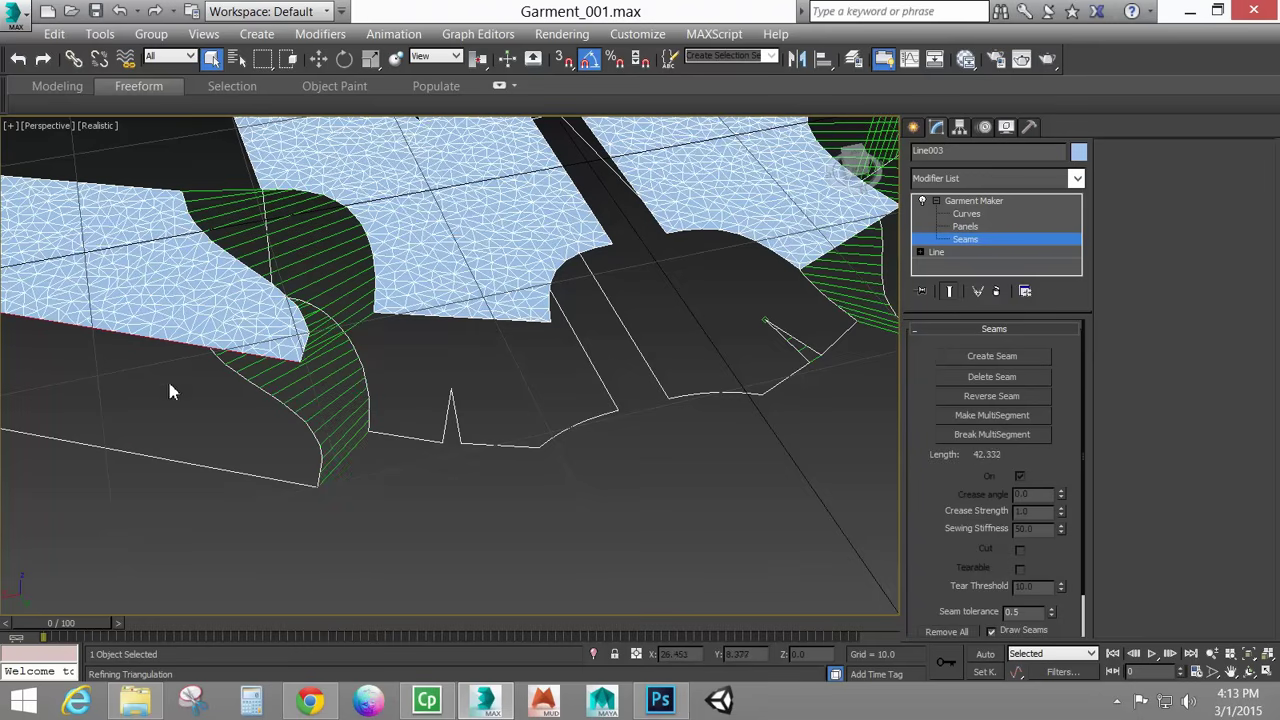
# Create seams joining both pairs of long overarm and underarm edges of the opposite sleeve's upper and lower panels.
pyautogui.keyDown('ctrl'); pyautogui.click(163, 458); pyautogui.keyUp('ctrl')
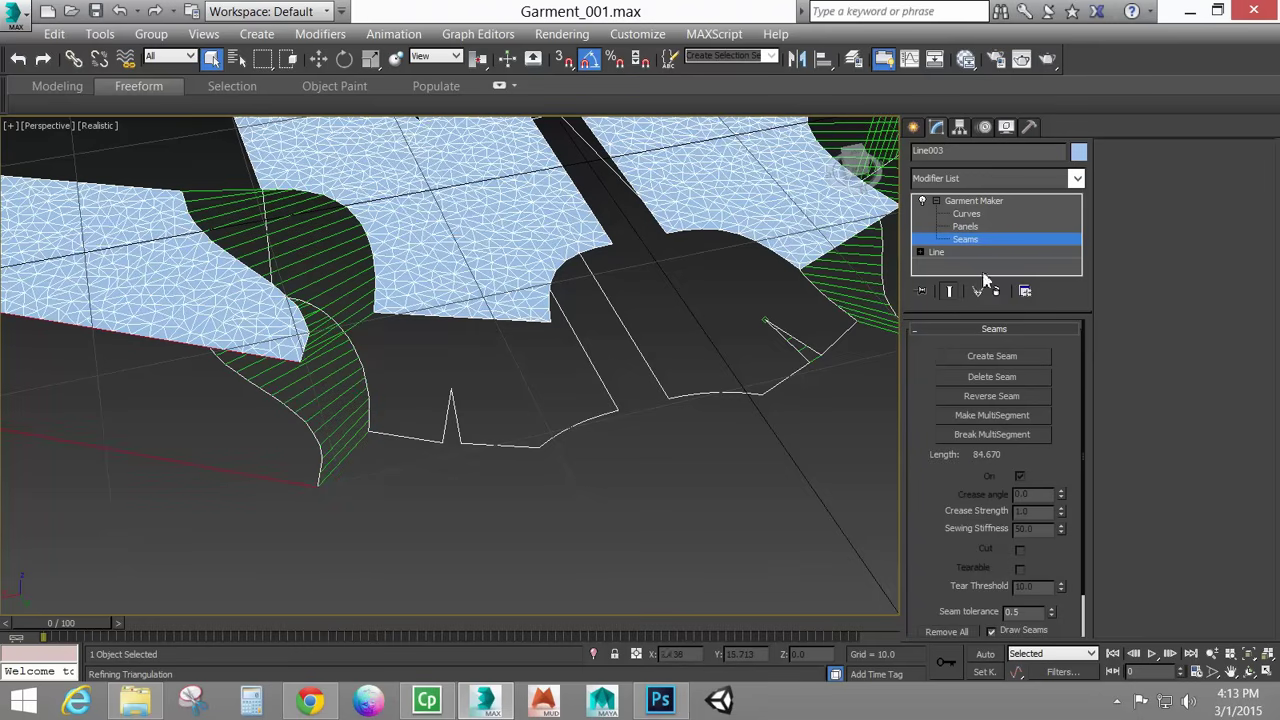
pyautogui.click(1013, 358)
pyautogui.keyDown('alt'); pyautogui.moveTo(196, 347); pyautogui.dragTo(514, 486, button='middle'); pyautogui.keyUp('alt')
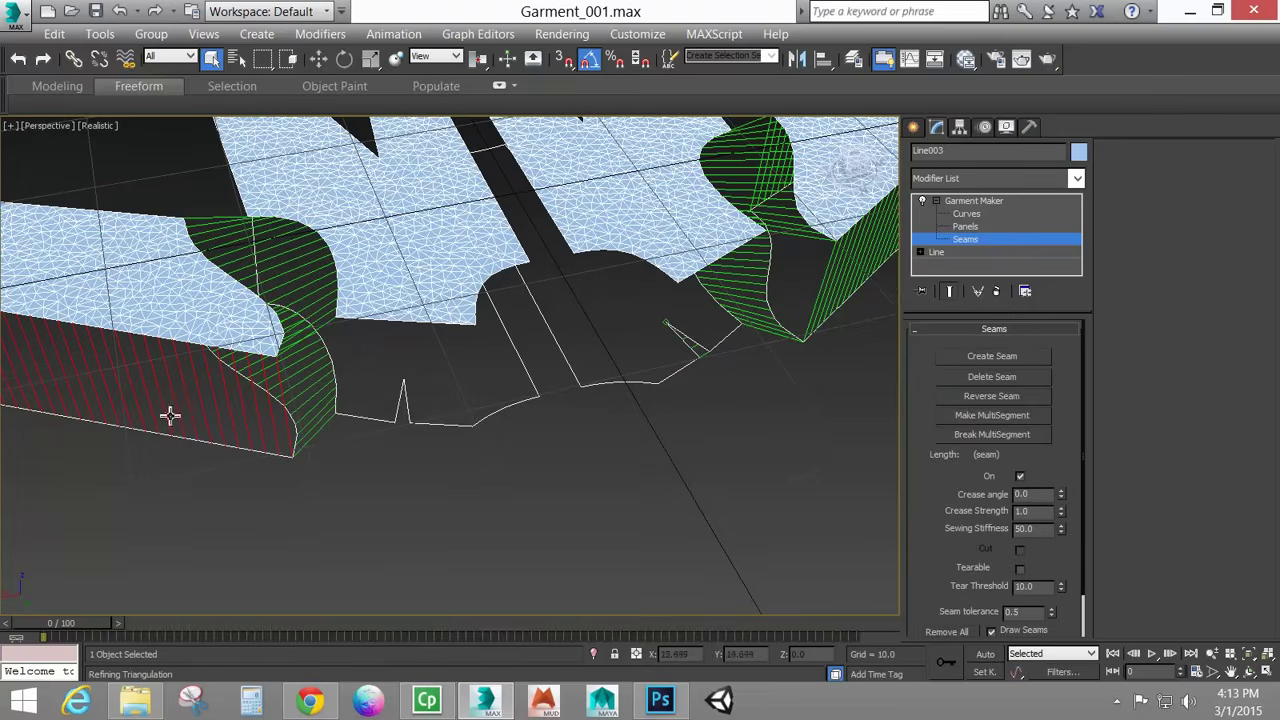
pyautogui.keyDown('alt'); pyautogui.moveTo(171, 417); pyautogui.dragTo(497, 389, button='middle'); pyautogui.keyUp('alt')
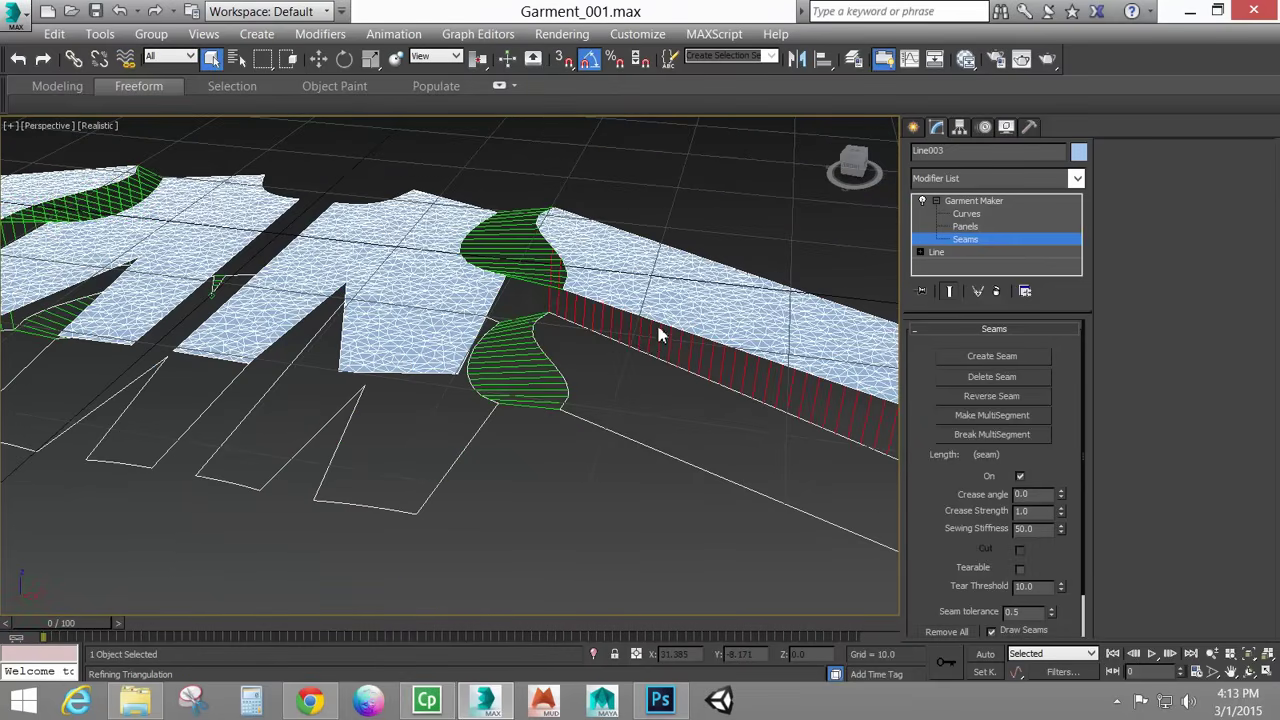
pyautogui.keyDown('alt'); pyautogui.moveTo(660, 335); pyautogui.dragTo(634, 394, button='middle'); pyautogui.keyUp('alt')
pyautogui.click(637, 408)
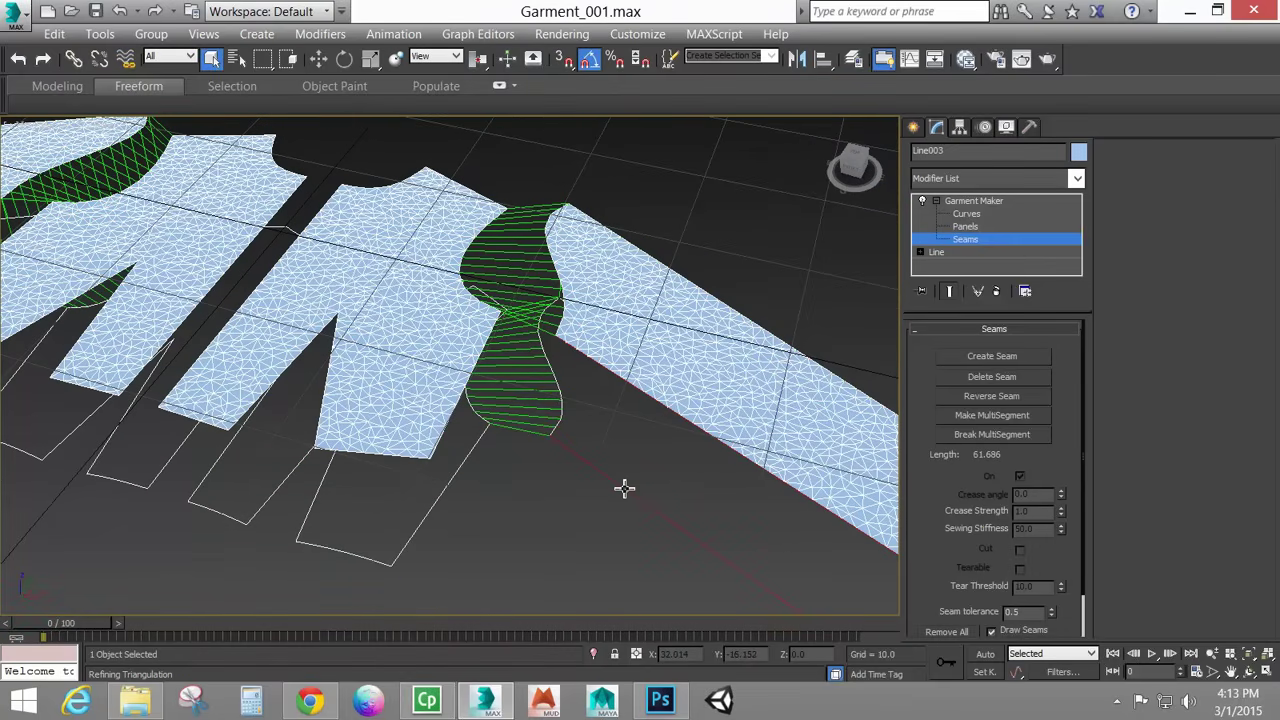
pyautogui.click(992, 356)
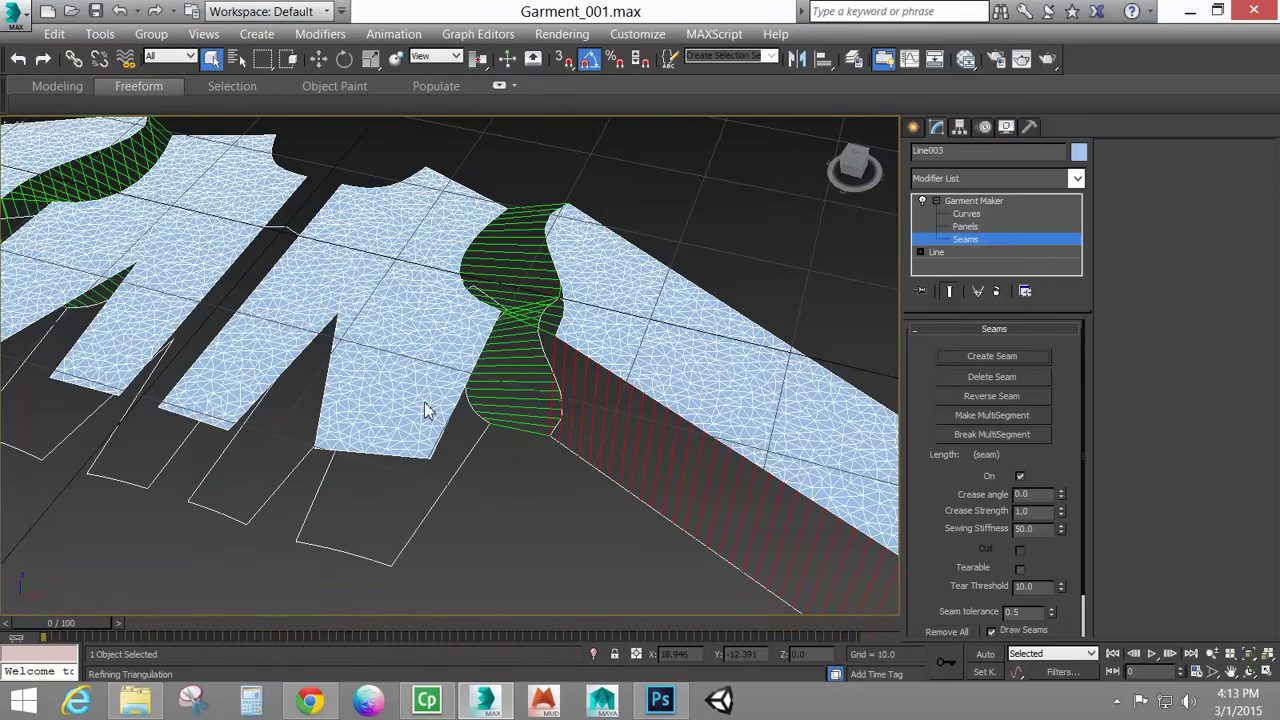
# Seam the adjacent upper and lower bodice panels together along their side edges and the bottom edges outside the waist dart.
pyautogui.click(447, 446)
pyautogui.click(457, 471)
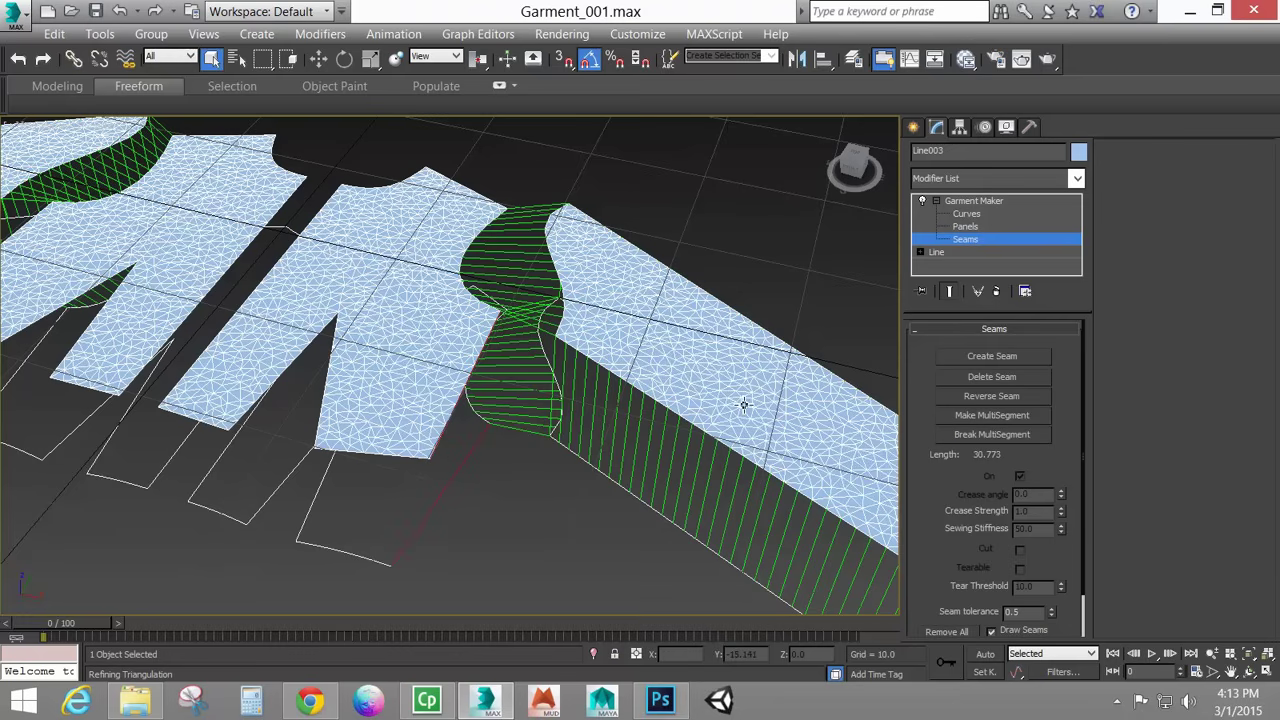
pyautogui.click(970, 360)
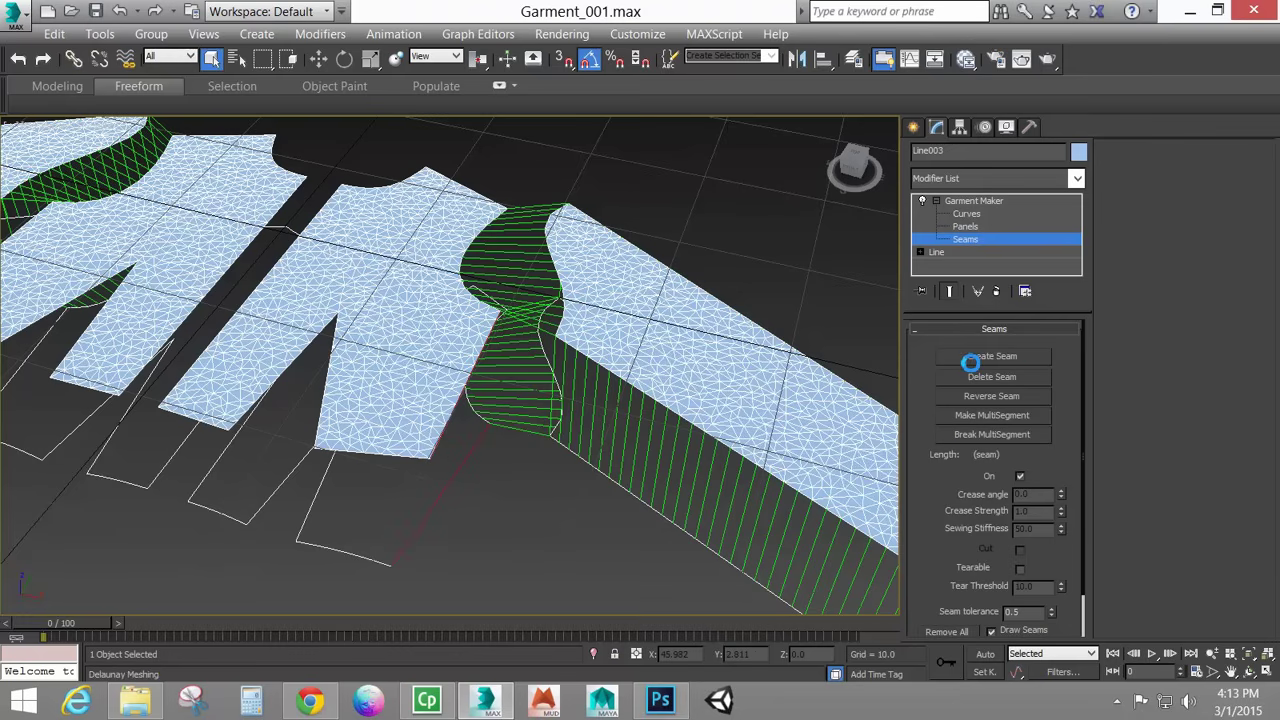
pyautogui.click(371, 452)
pyautogui.click(365, 554)
pyautogui.click(993, 357)
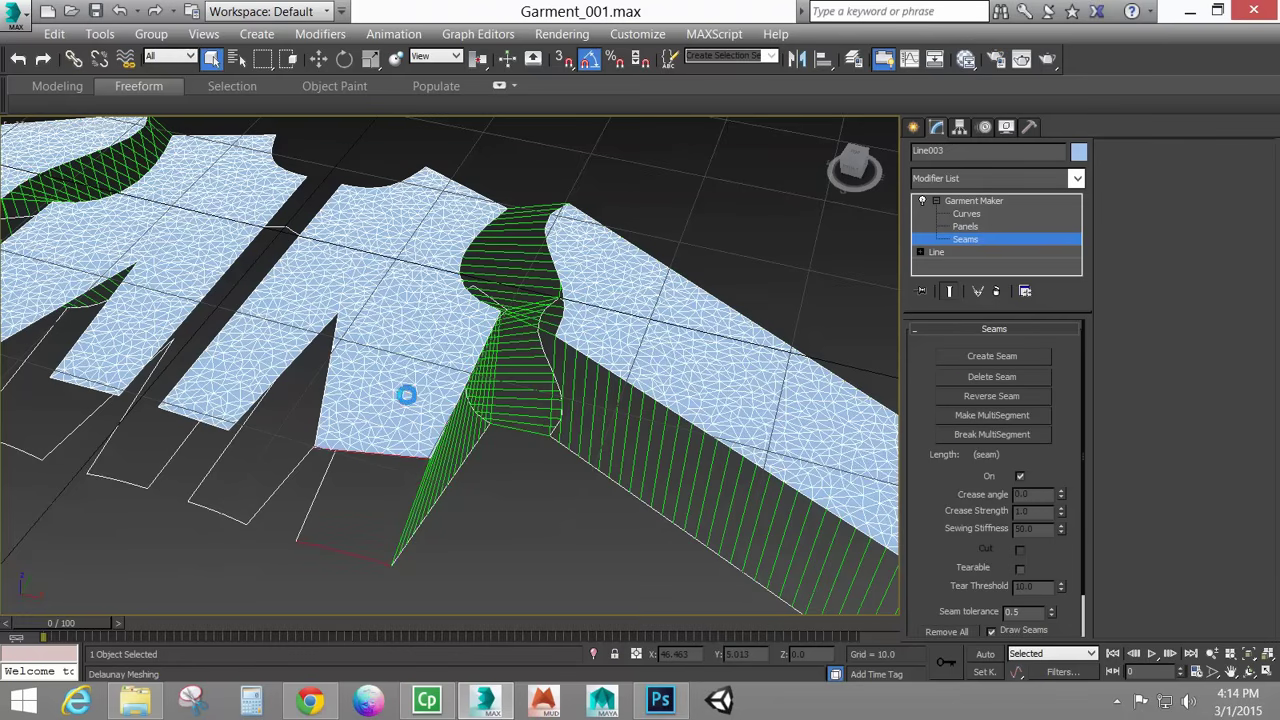
# Close the waist darts of the same upper and lower bodice panels with one seam each.
pyautogui.keyDown('alt'); pyautogui.moveTo(337, 399); pyautogui.dragTo(459, 340, button='middle'); pyautogui.keyUp('alt')
pyautogui.click(438, 350)
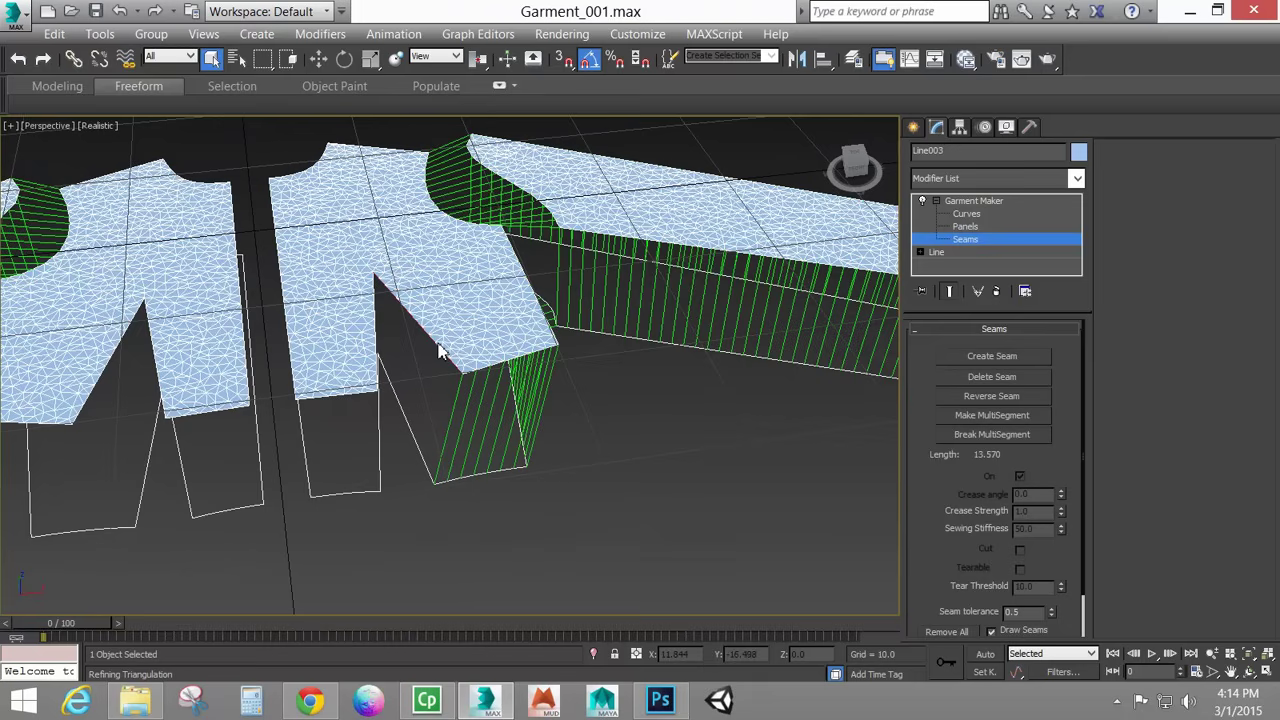
pyautogui.click(378, 326)
pyautogui.click(988, 360)
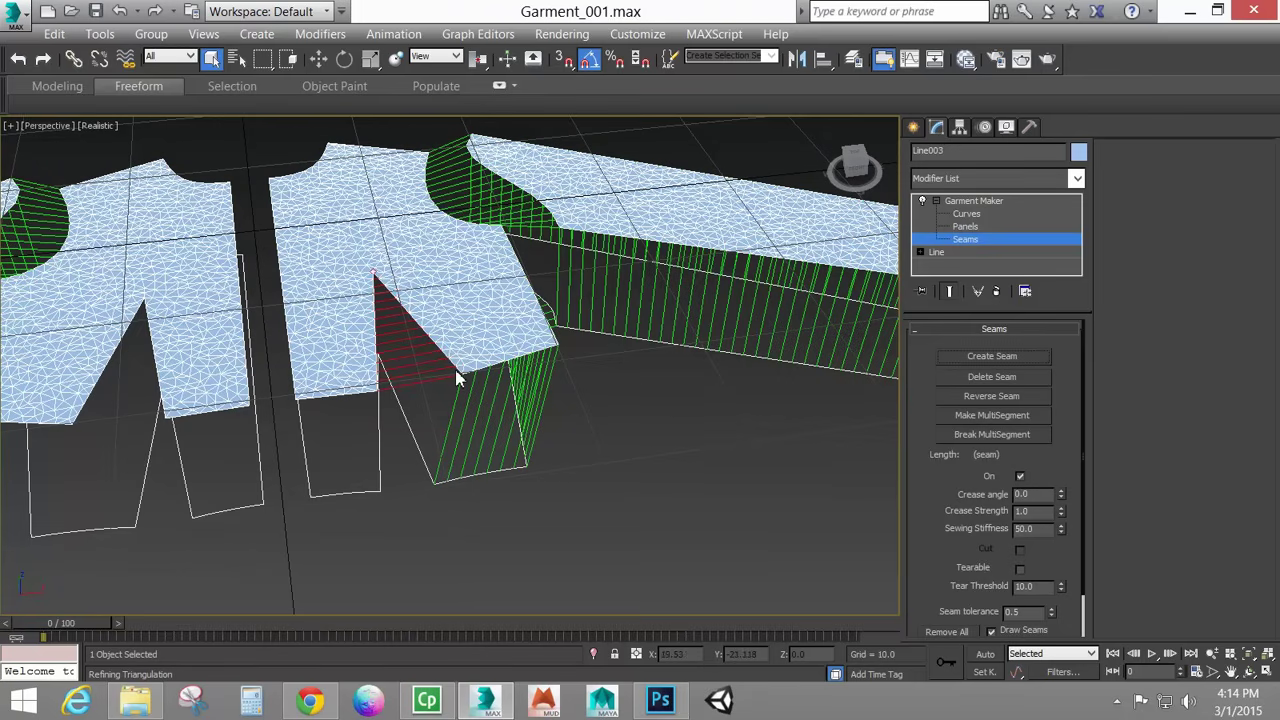
pyautogui.click(410, 432)
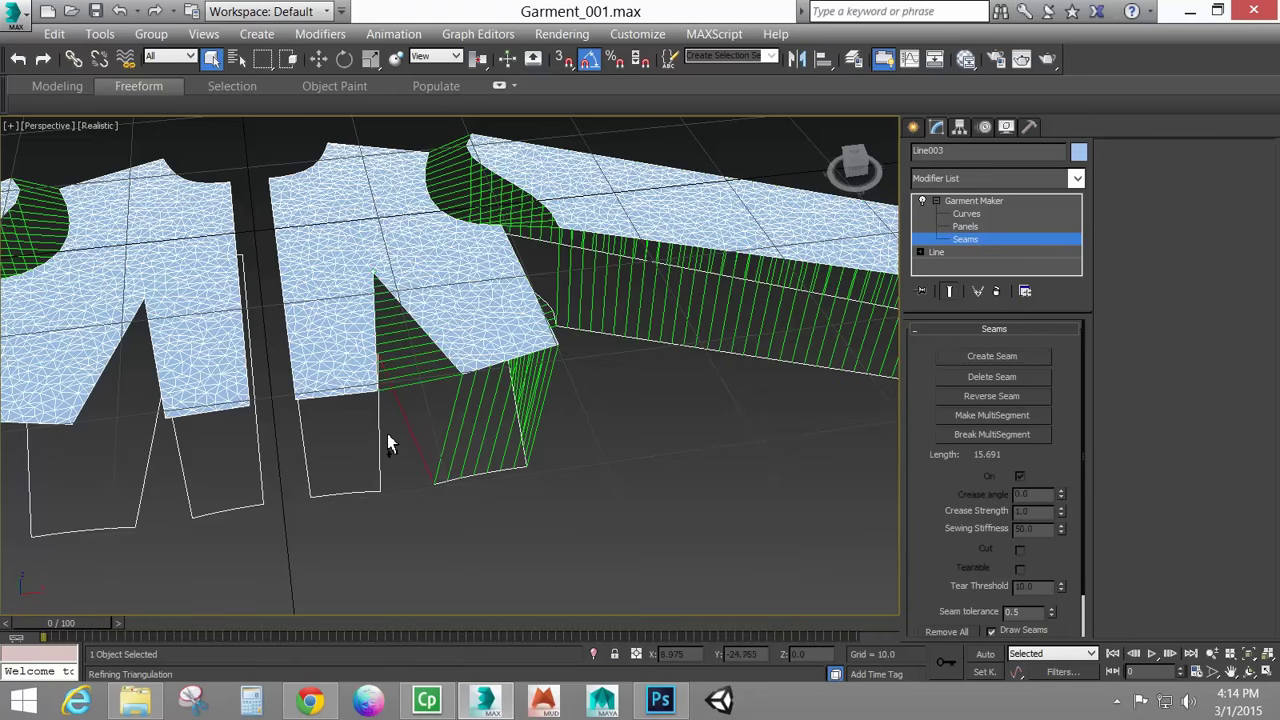
pyautogui.click(383, 434)
pyautogui.click(950, 358)
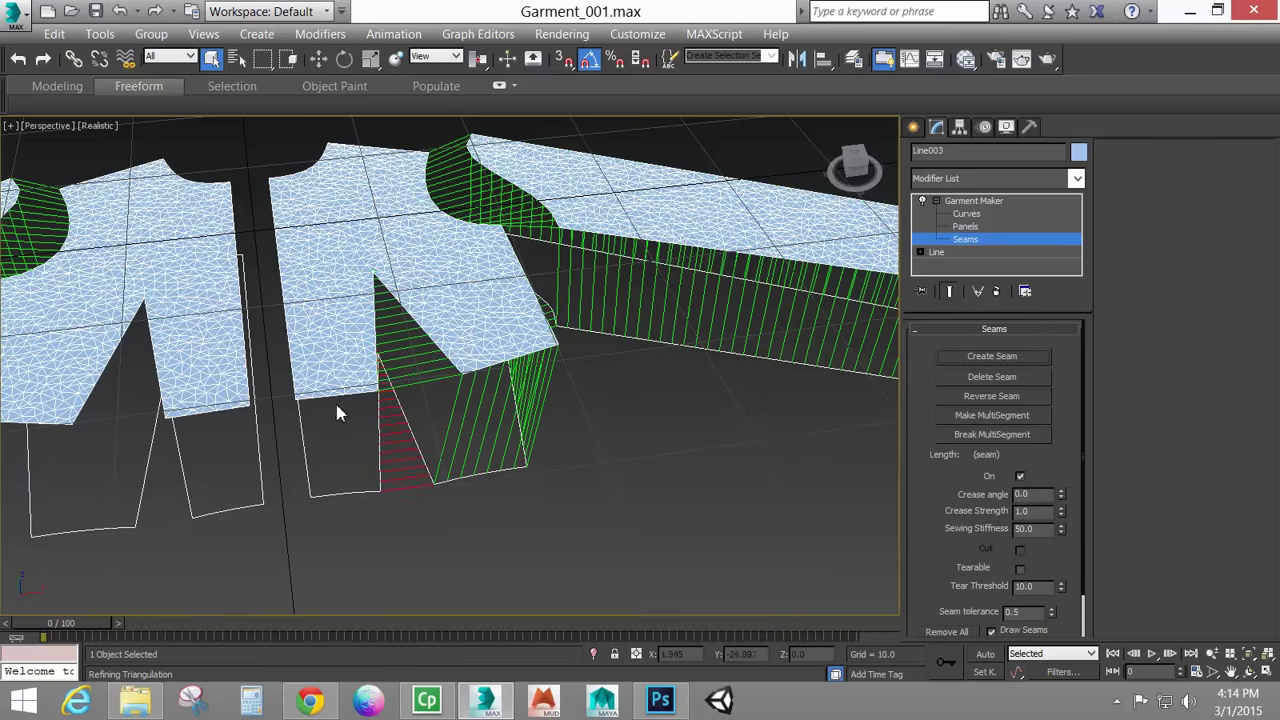
# Delete the seam joining the bottom edges of the upper and lower bodice panels outside the waist dart.
pyautogui.keyDown('alt'); pyautogui.moveTo(495, 396); pyautogui.dragTo(444, 400, button='middle'); pyautogui.keyUp('alt')
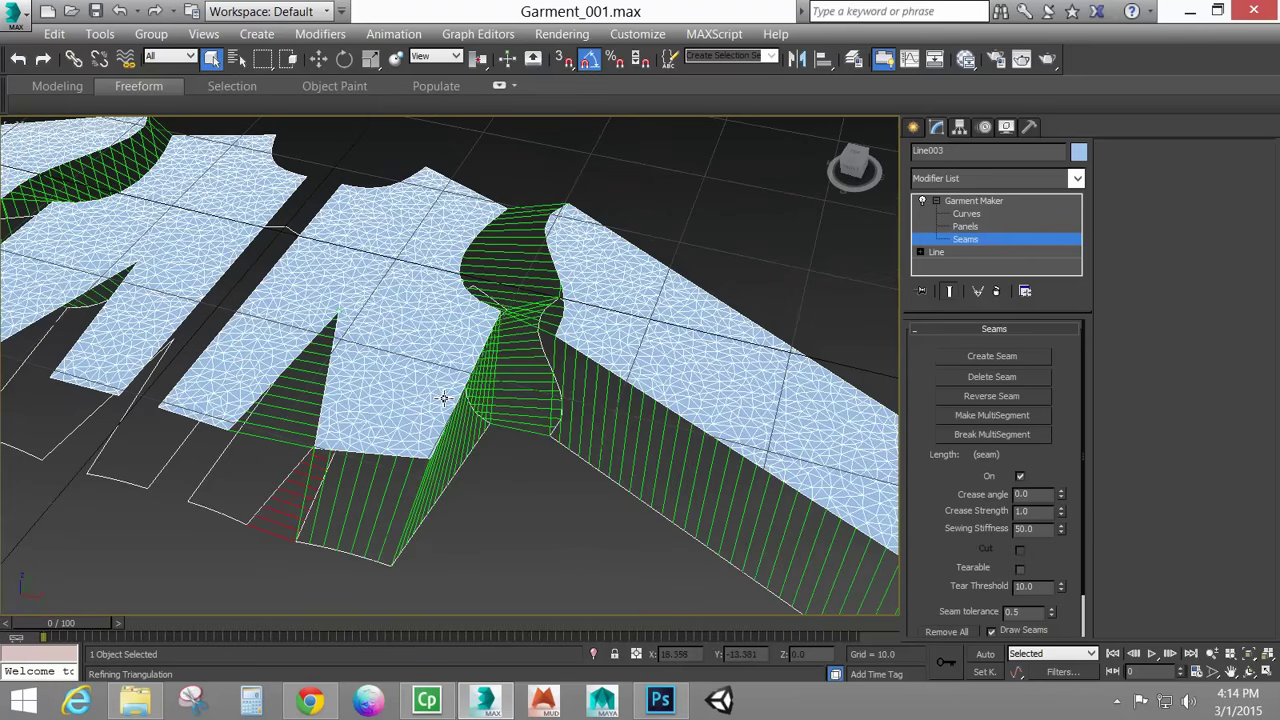
pyautogui.click(391, 457)
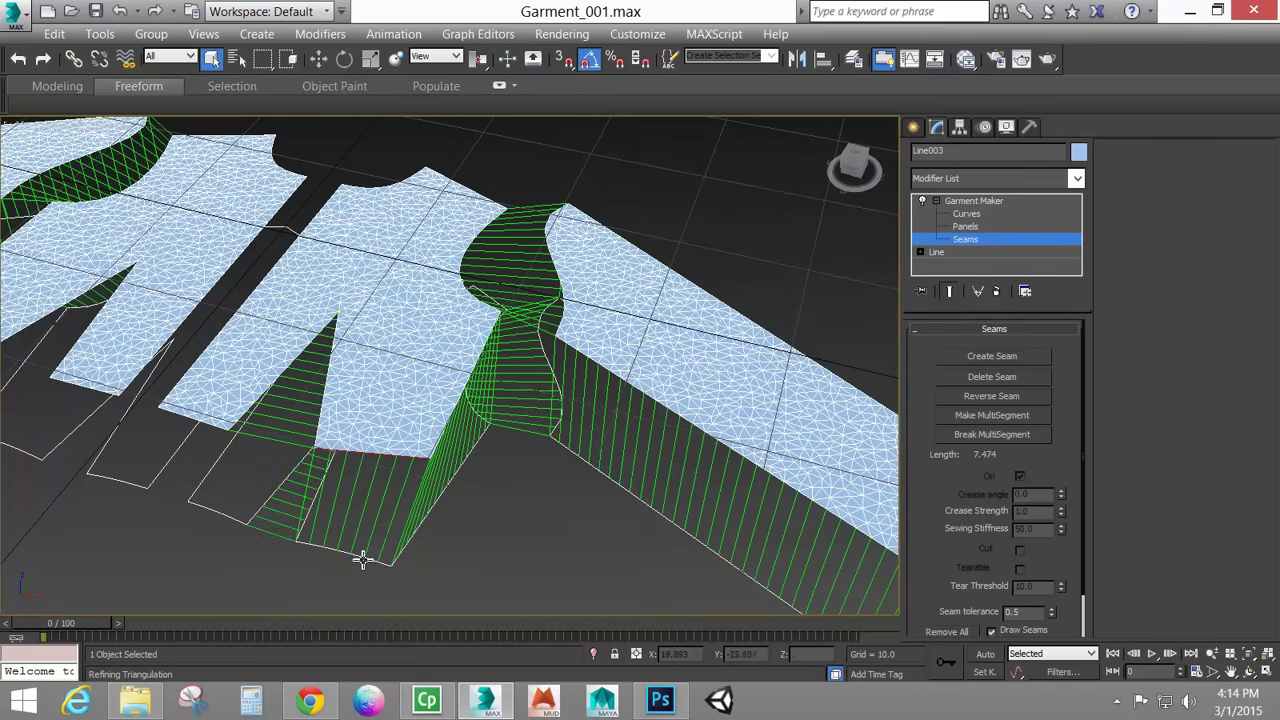
pyautogui.click(377, 553)
pyautogui.click(991, 376)
pyautogui.click(371, 492)
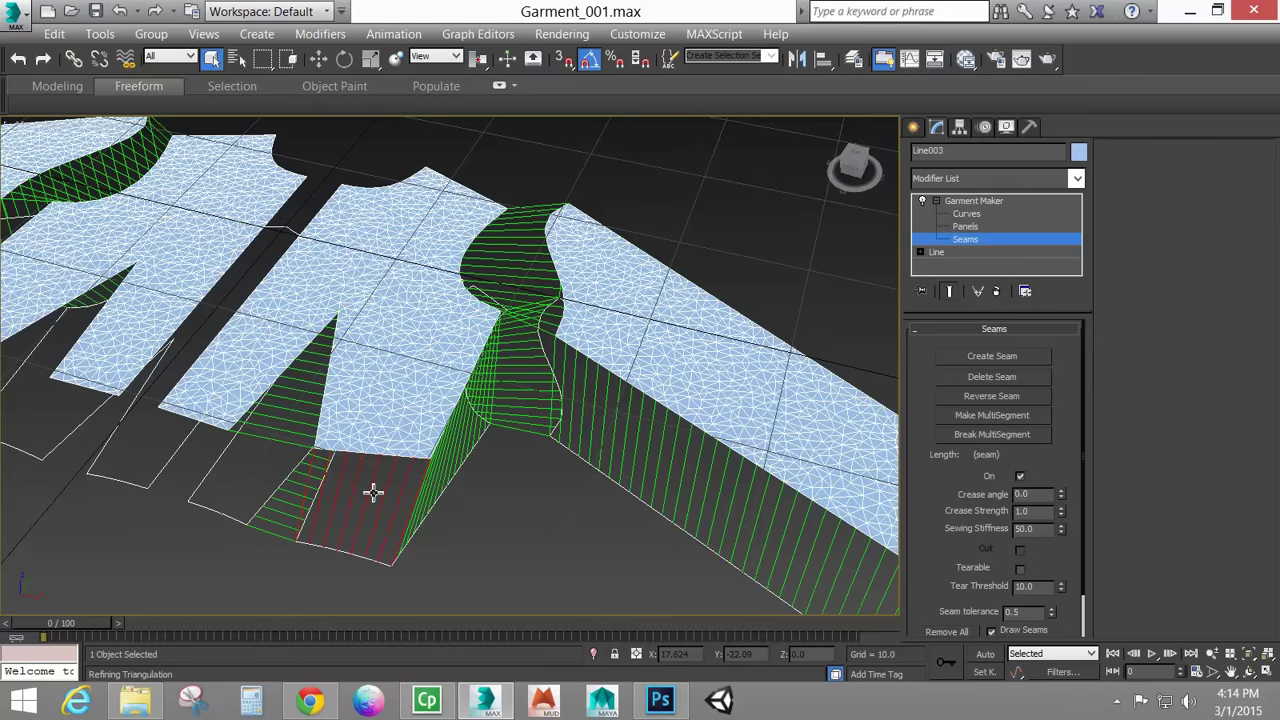
pyautogui.click(990, 377)
# Seam the two lower bodice panels together along their centre edges and close the open waist dart of the opposite lower panel.
pyautogui.moveTo(335, 454); pyautogui.dragTo(480, 440, button='middle')
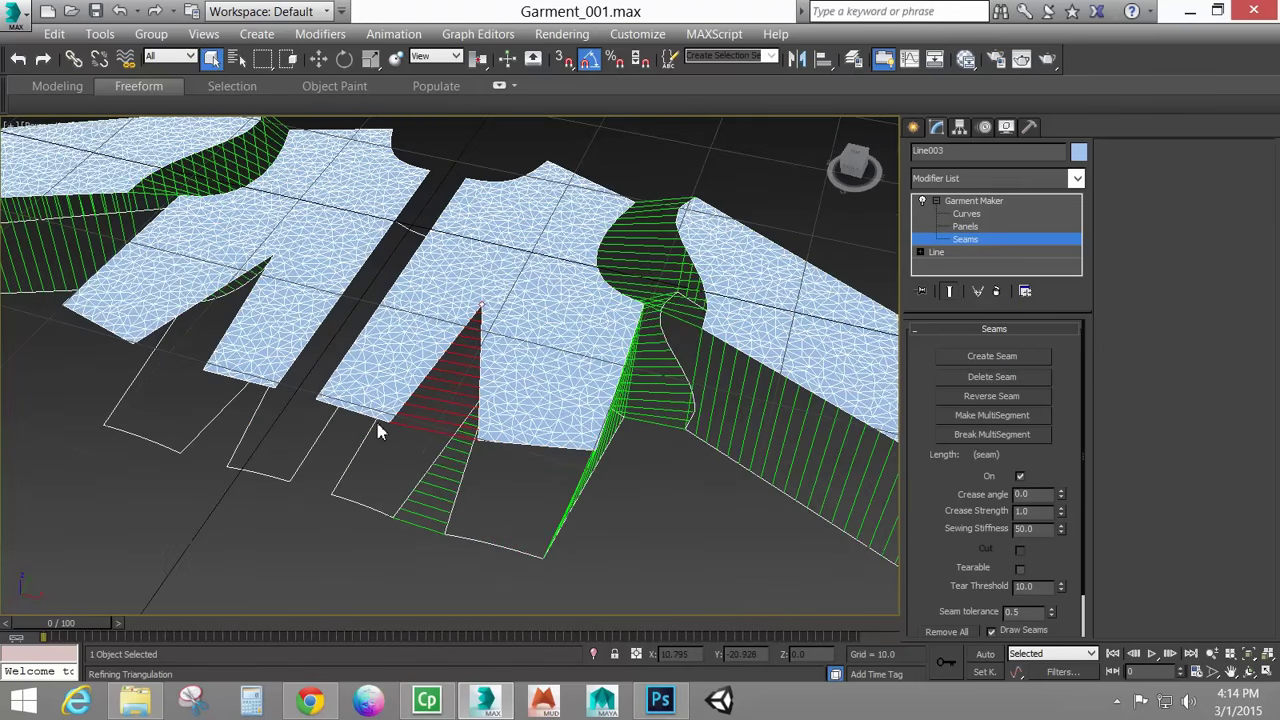
pyautogui.keyDown('alt'); pyautogui.moveTo(316, 442); pyautogui.dragTo(355, 410, button='middle'); pyautogui.keyUp('alt')
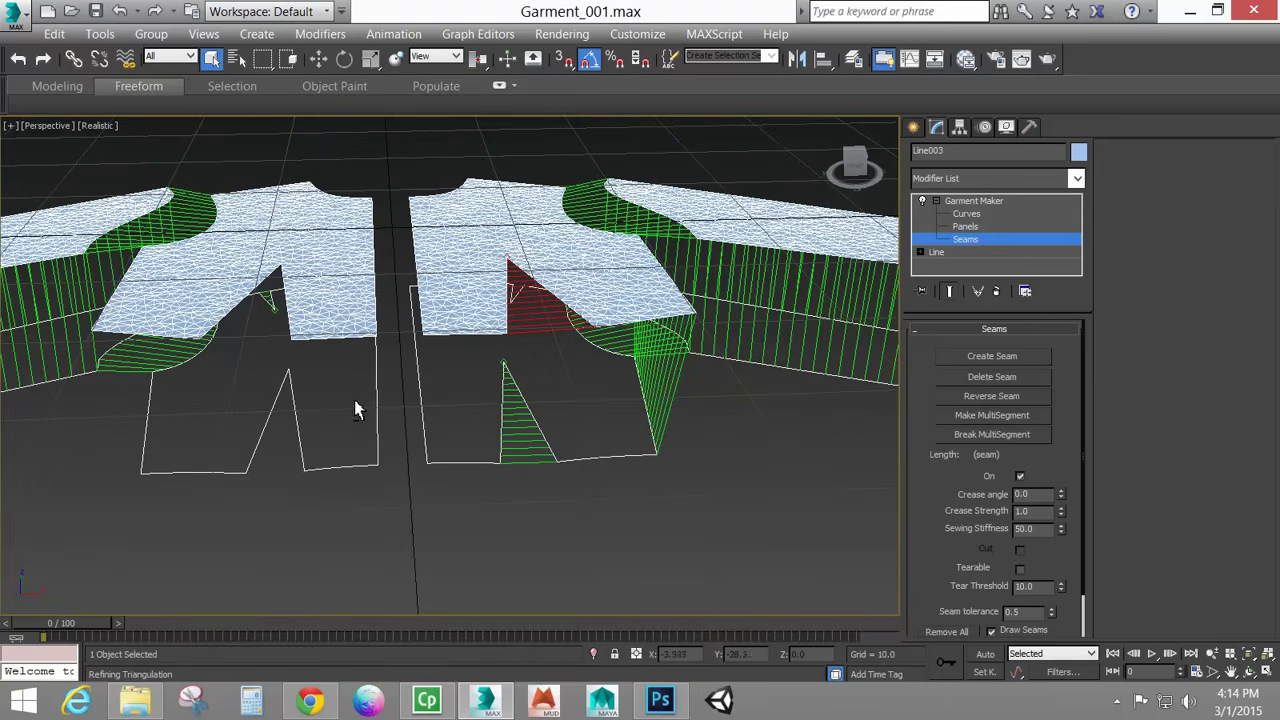
pyautogui.click(373, 401)
pyautogui.keyDown('ctrl'); pyautogui.click(420, 394); pyautogui.keyUp('ctrl')
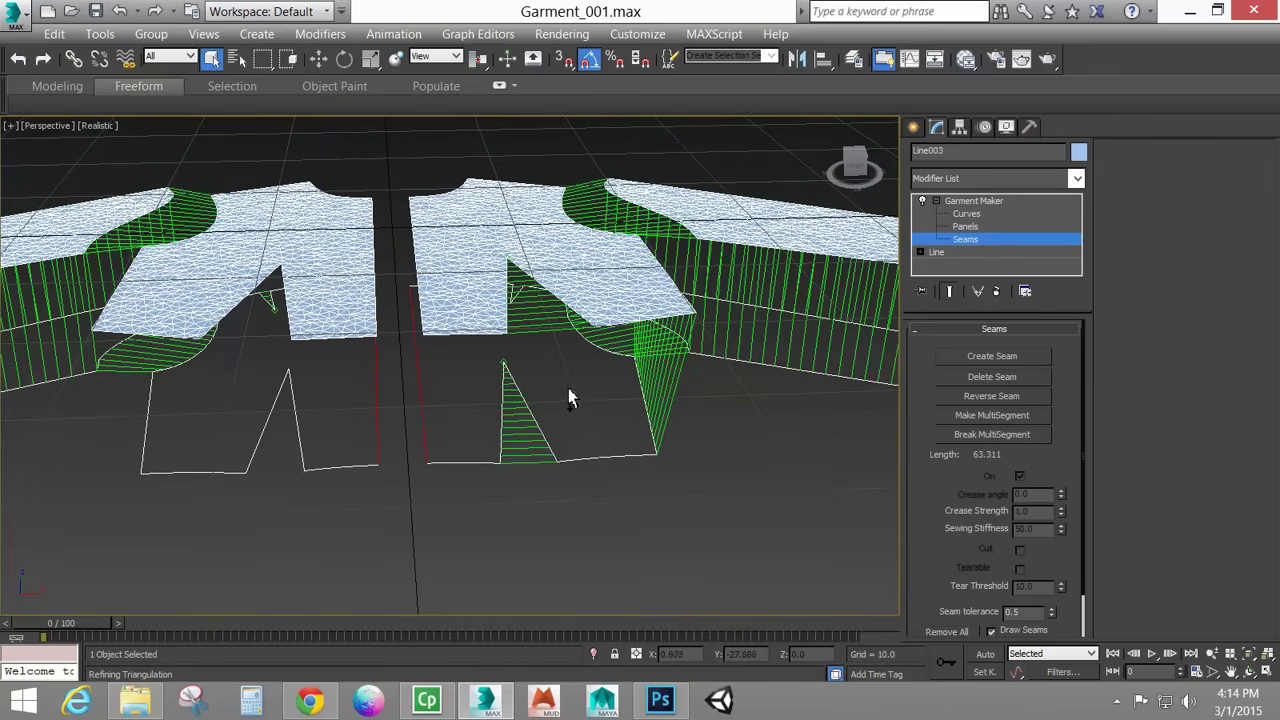
pyautogui.click(1012, 362)
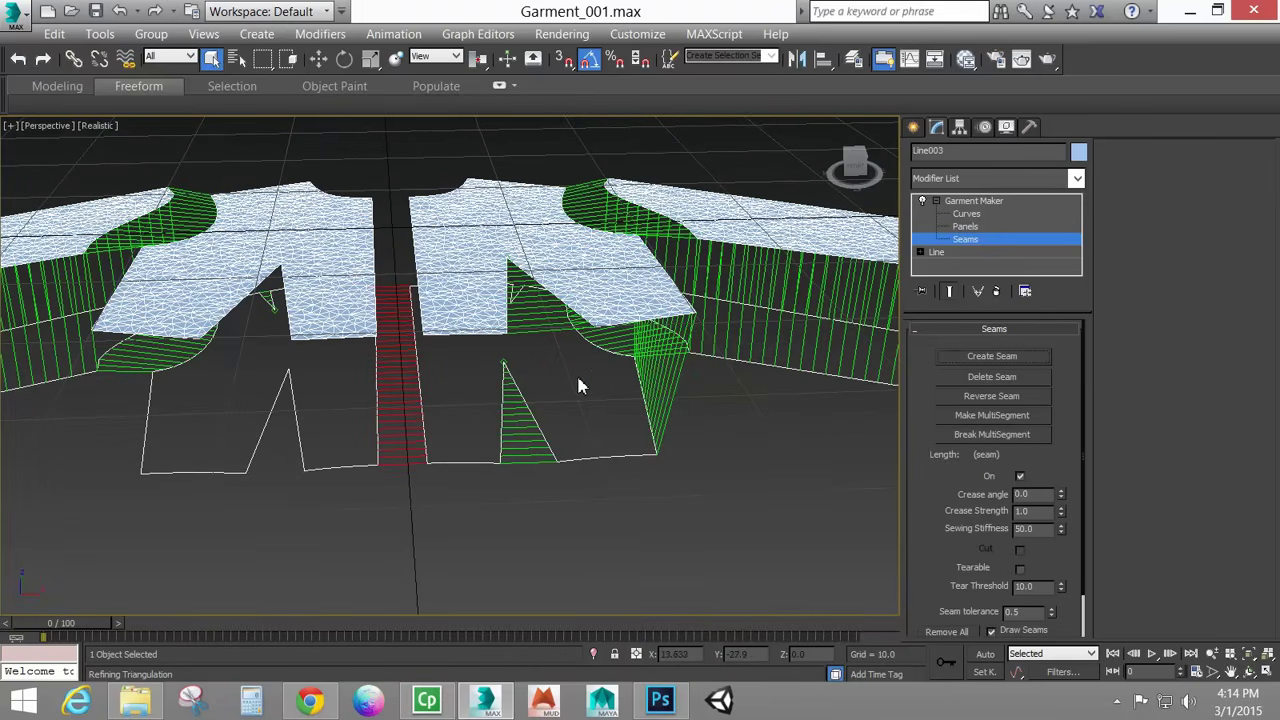
pyautogui.click(300, 438)
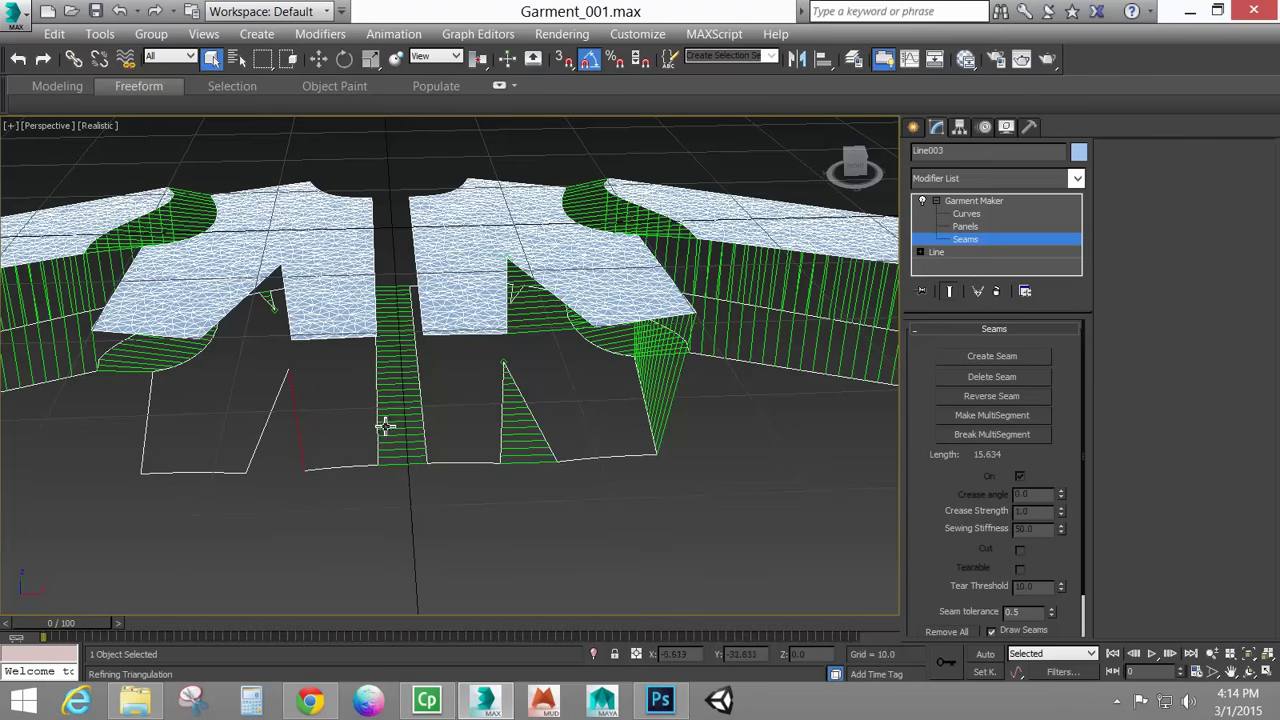
pyautogui.click(975, 360)
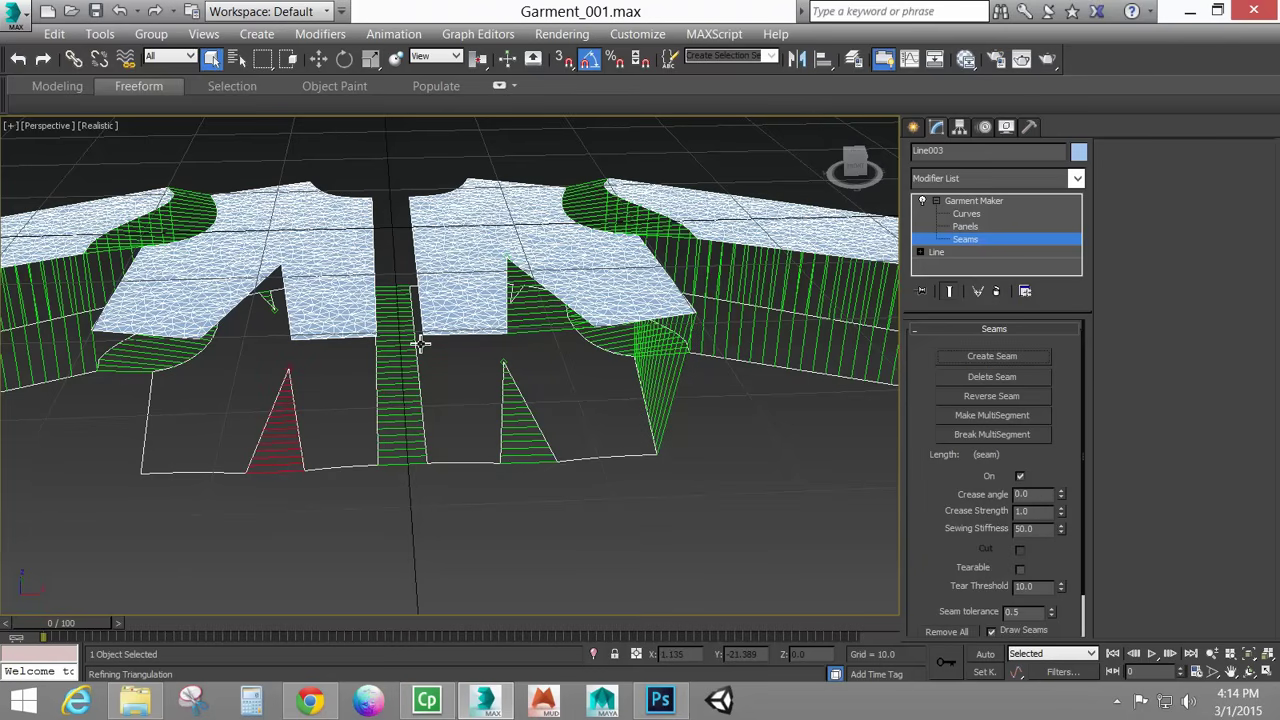
# Seam the two upper bodice panels together along their facing centre edges.
pyautogui.moveTo(420, 343); pyautogui.dragTo(523, 387, button='middle')
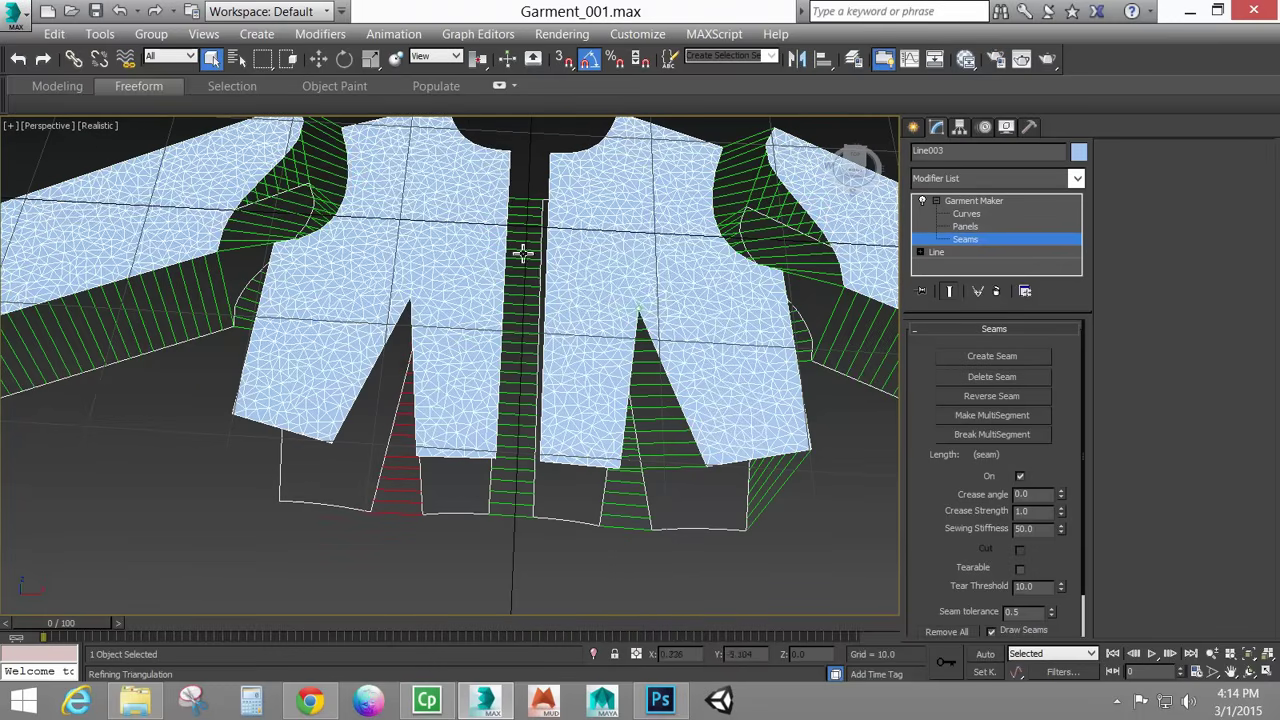
pyautogui.click(510, 172)
pyautogui.keyDown('ctrl'); pyautogui.click(550, 176); pyautogui.keyUp('ctrl')
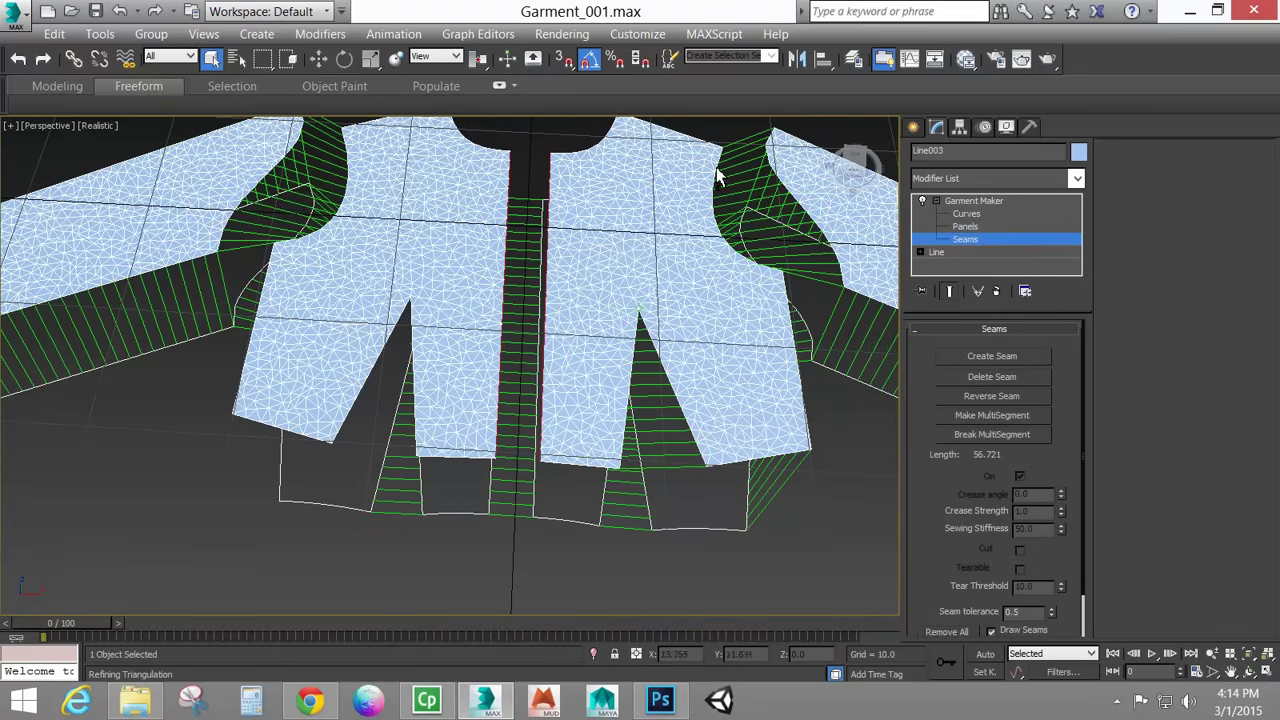
pyautogui.click(990, 357)
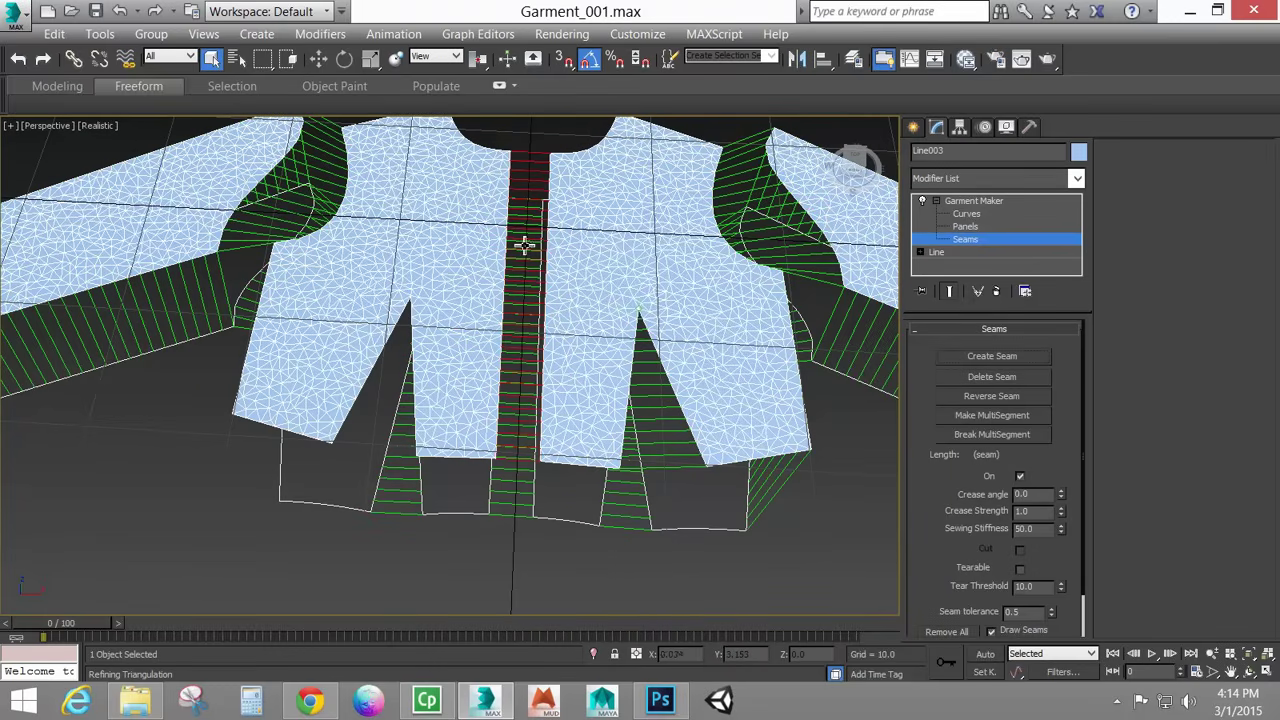
# Create a seam joining the side edges of the opposite upper and lower bodice panels.
pyautogui.keyDown('alt'); pyautogui.moveTo(365, 472); pyautogui.dragTo(357, 434, button='middle'); pyautogui.keyUp('alt')
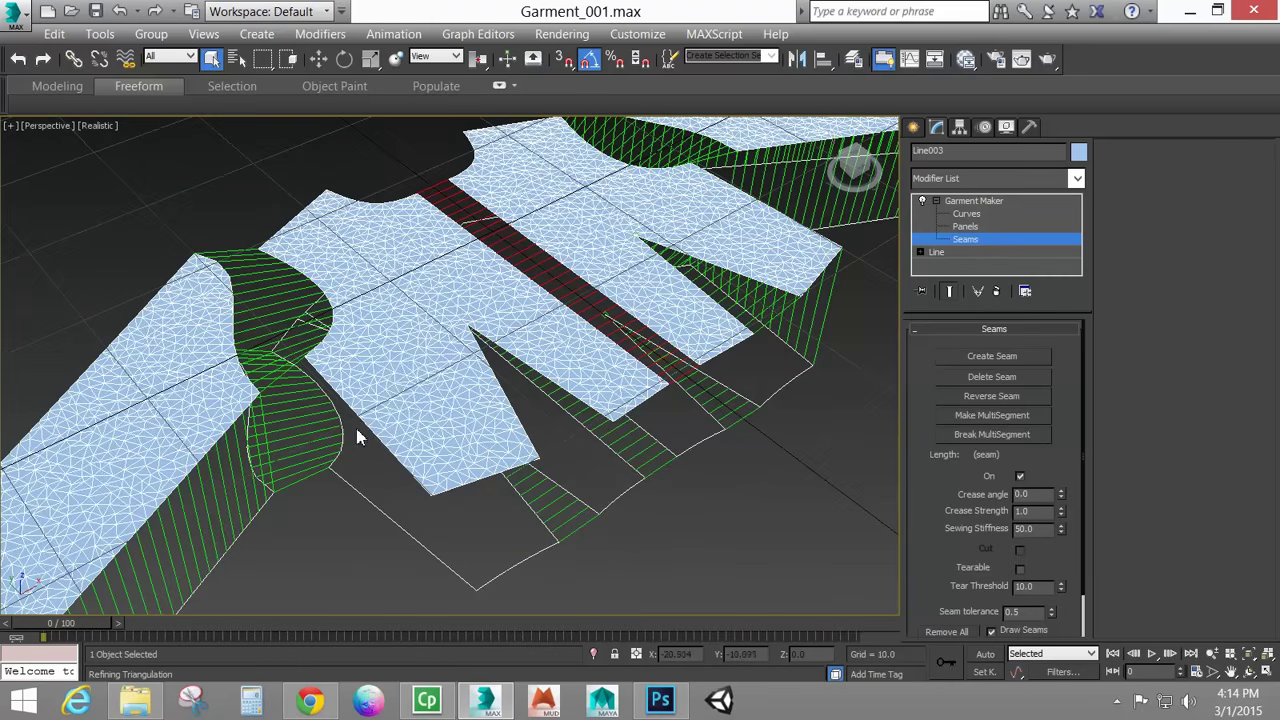
pyautogui.click(359, 427)
pyautogui.keyDown('ctrl'); pyautogui.click(366, 502); pyautogui.keyUp('ctrl')
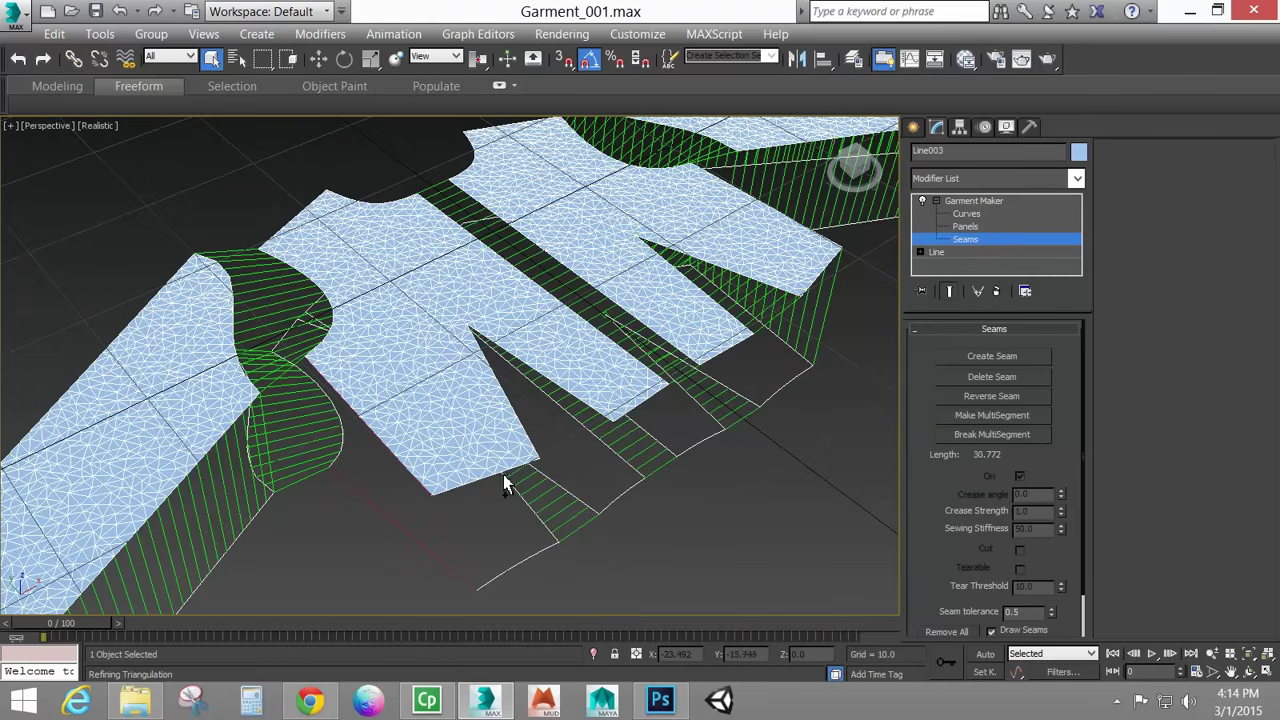
pyautogui.click(1010, 360)
# Close the open shoulder dart of the lower bodice panel with a seam.
pyautogui.moveTo(646, 374)
pyautogui.keyDown('alt'); pyautogui.mouseDown(button='middle')
pyautogui.moveTo(585, 348)
pyautogui.moveTo(540, 280)
pyautogui.mouseUp(button='middle'); pyautogui.keyUp('alt')
pyautogui.keyDown('alt'); pyautogui.moveTo(610, 280); pyautogui.dragTo(491, 354, button='middle'); pyautogui.keyUp('alt')
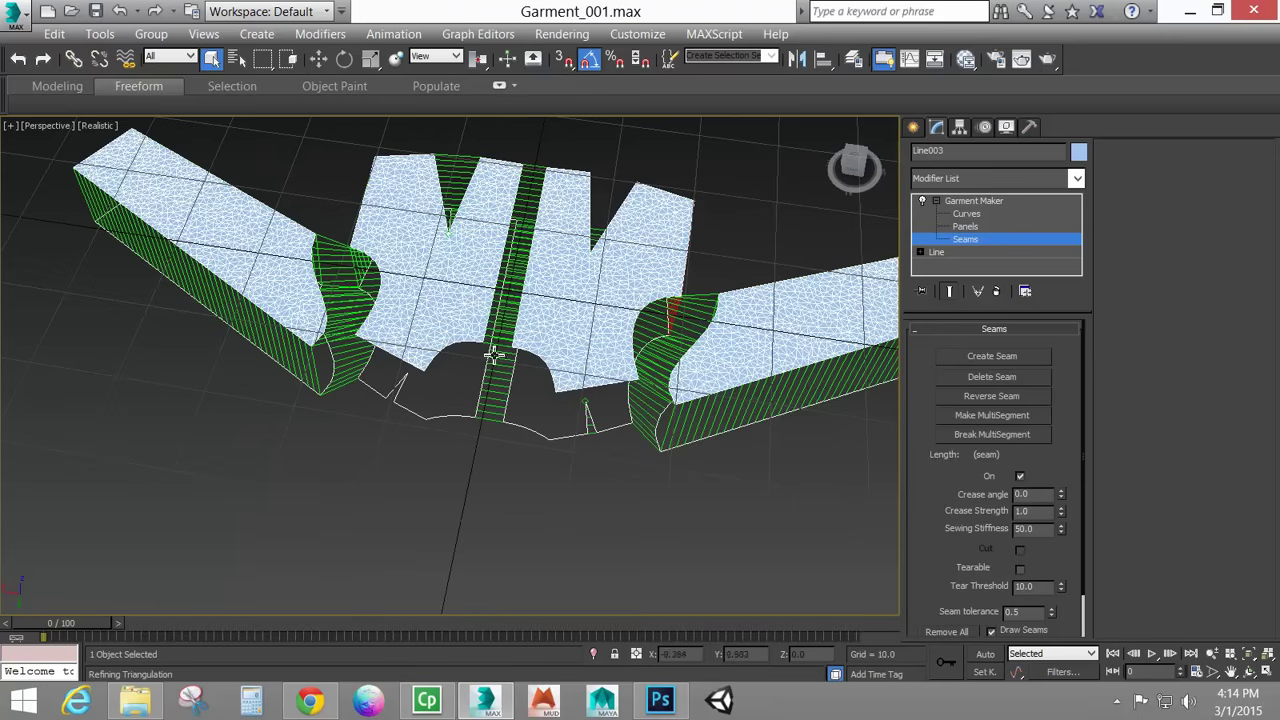
pyautogui.click(392, 396)
pyautogui.click(992, 357)
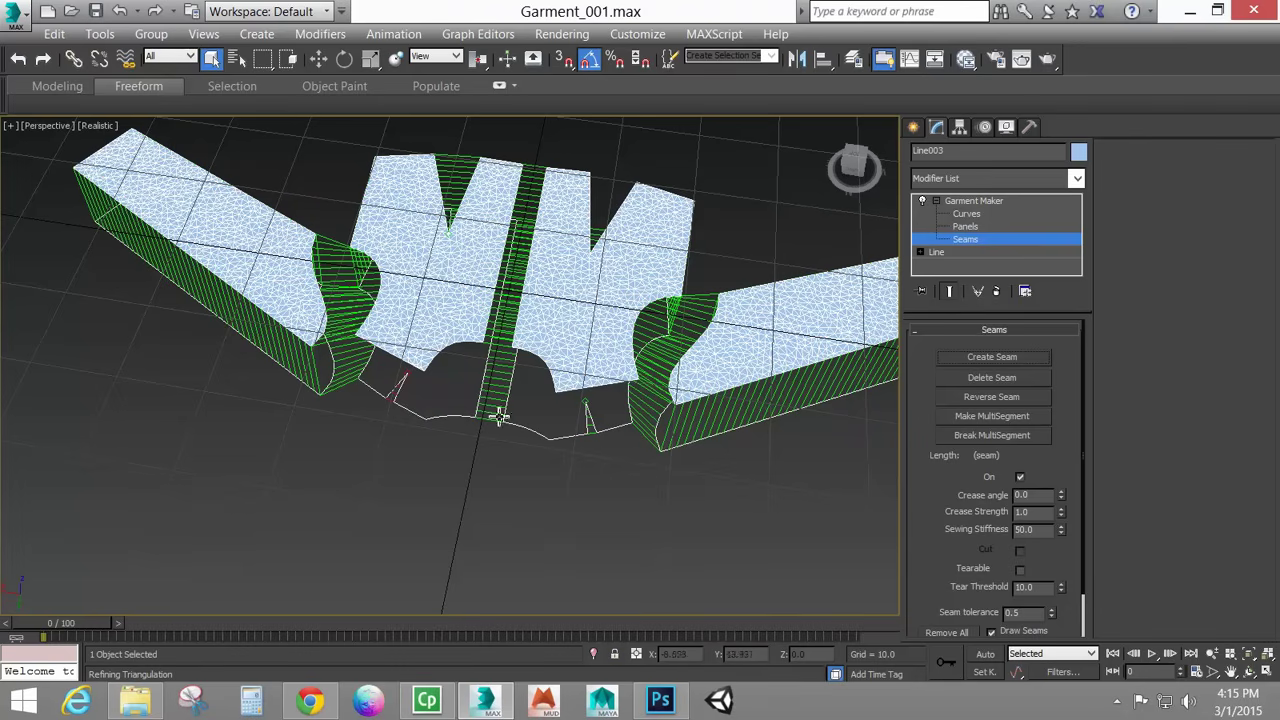
# Leave seam editing for the main Garment Maker level and browse the available modifiers for the garment.
pyautogui.keyDown('alt'); pyautogui.moveTo(722, 386); pyautogui.dragTo(700, 300, button='middle'); pyautogui.keyUp('alt')
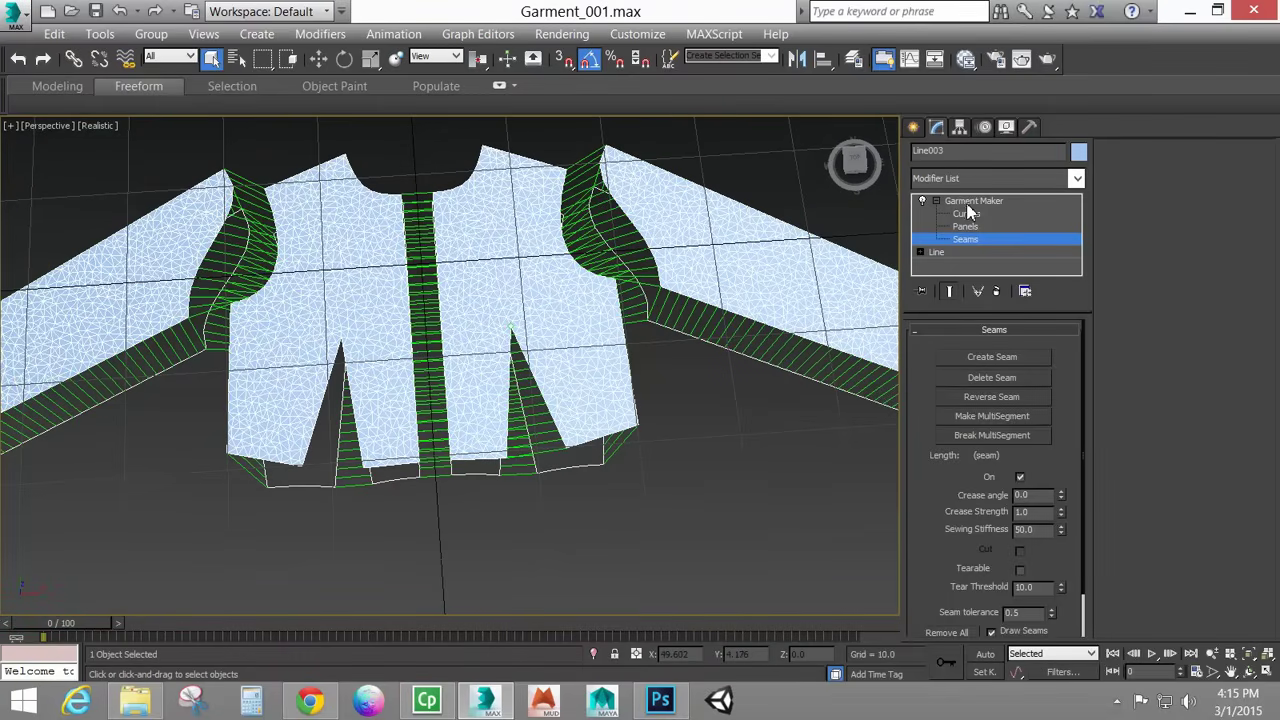
pyautogui.click(968, 203)
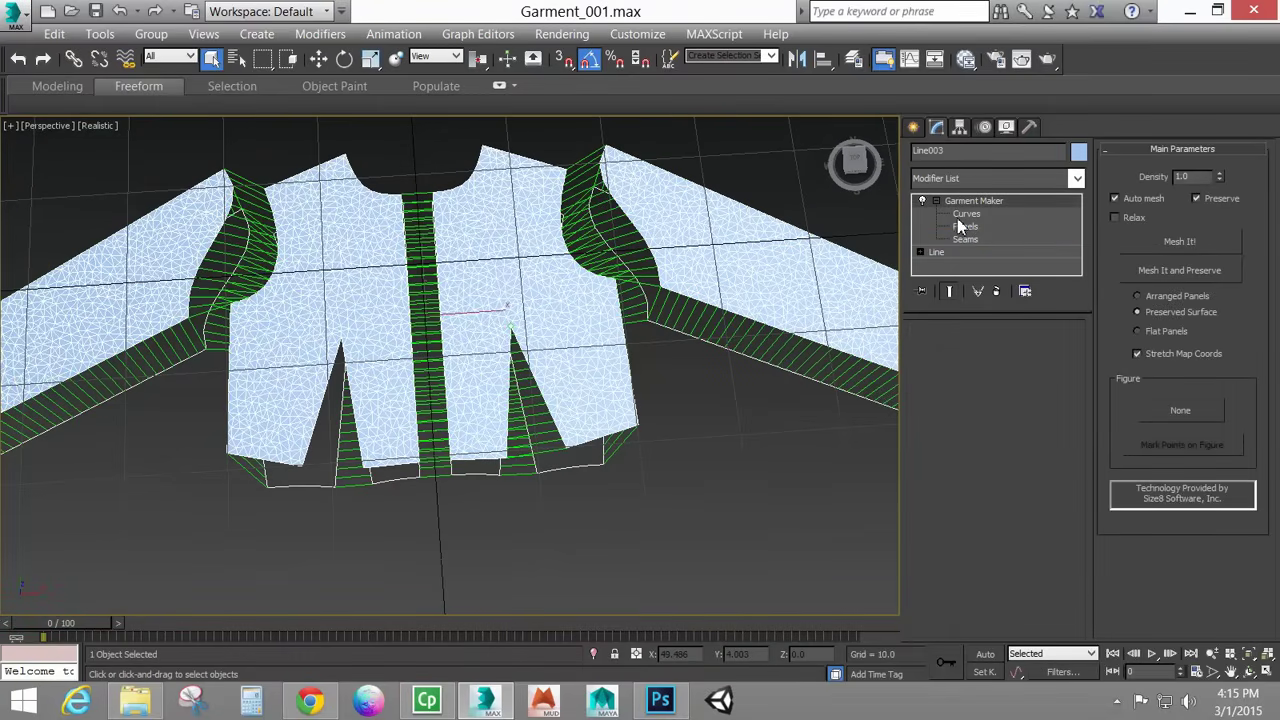
pyautogui.click(1076, 178)
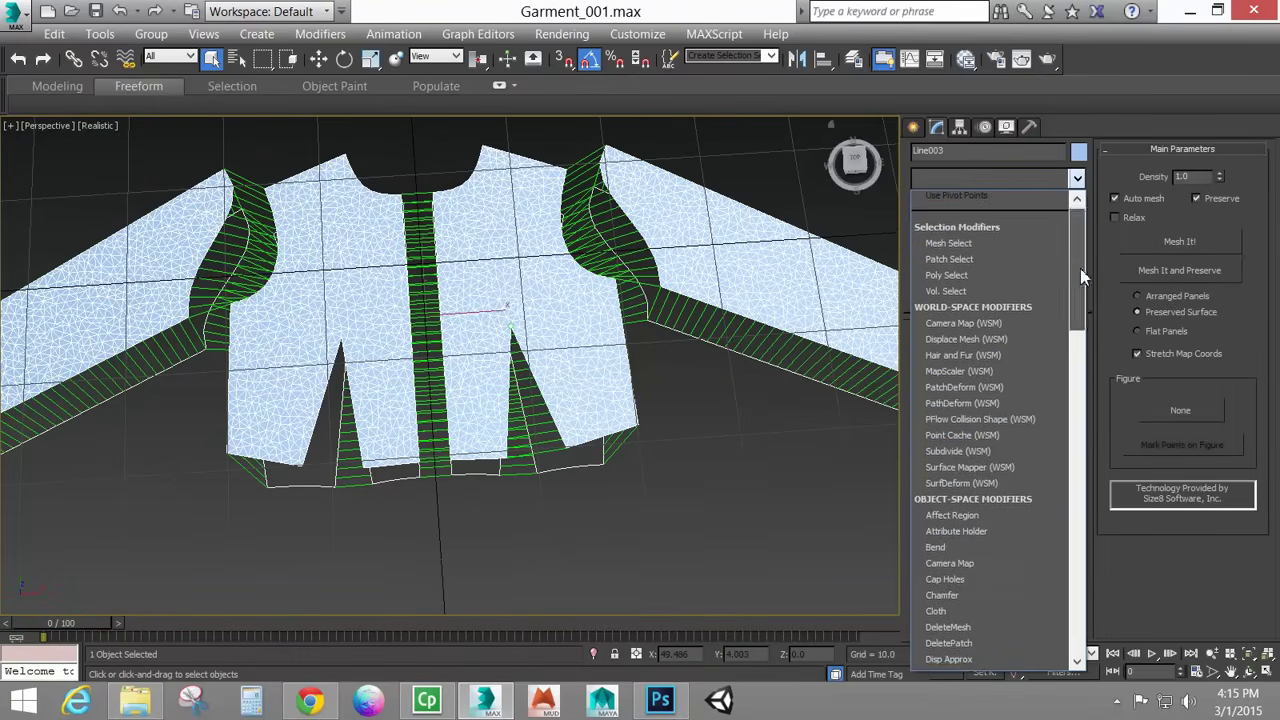
pyautogui.moveTo(1080, 268); pyautogui.dragTo(1086, 234)
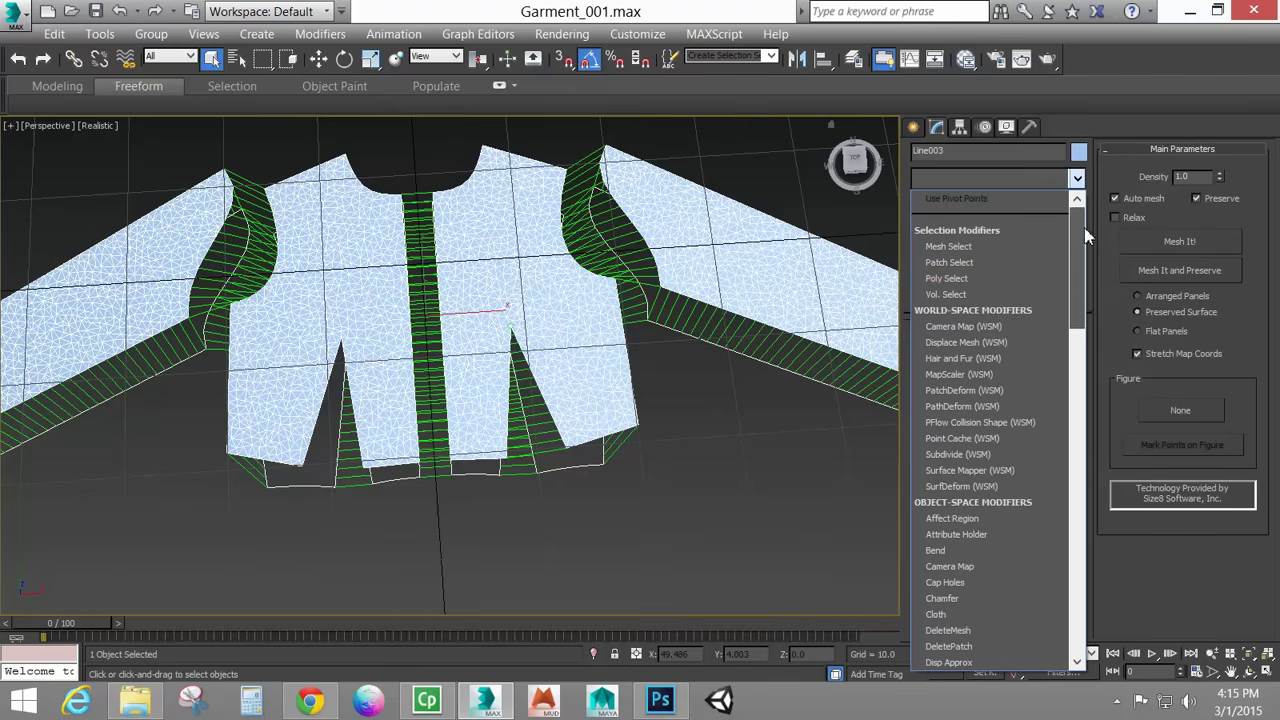
# Add a Cloth modifier to the garment and define Line003 as Cloth in its object properties, without panel properties.
pyautogui.click(938, 614)
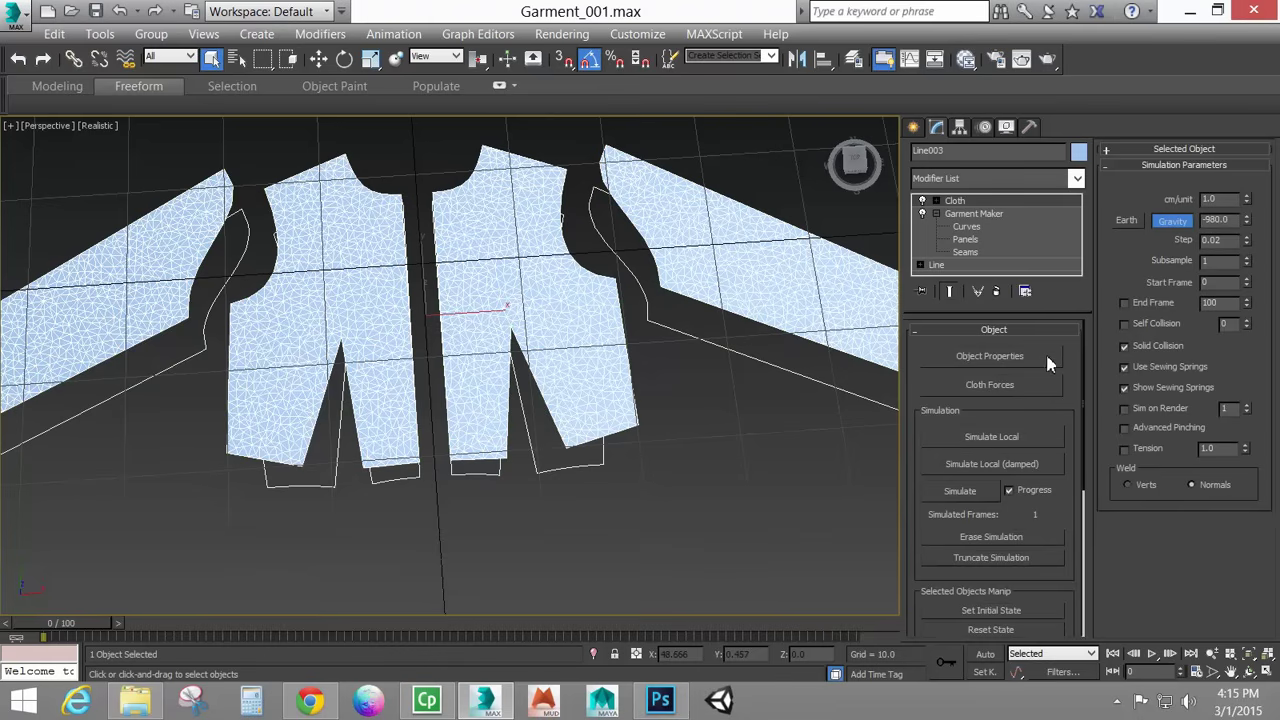
pyautogui.click(992, 358)
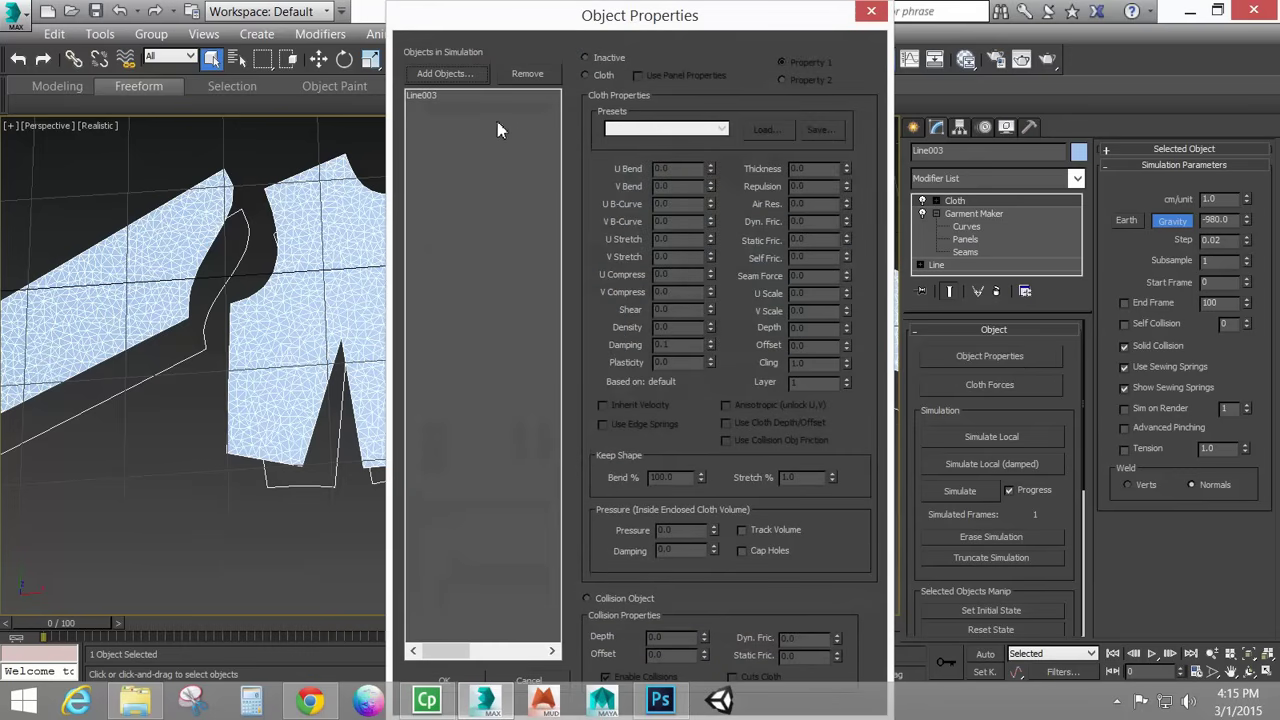
pyautogui.click(430, 96)
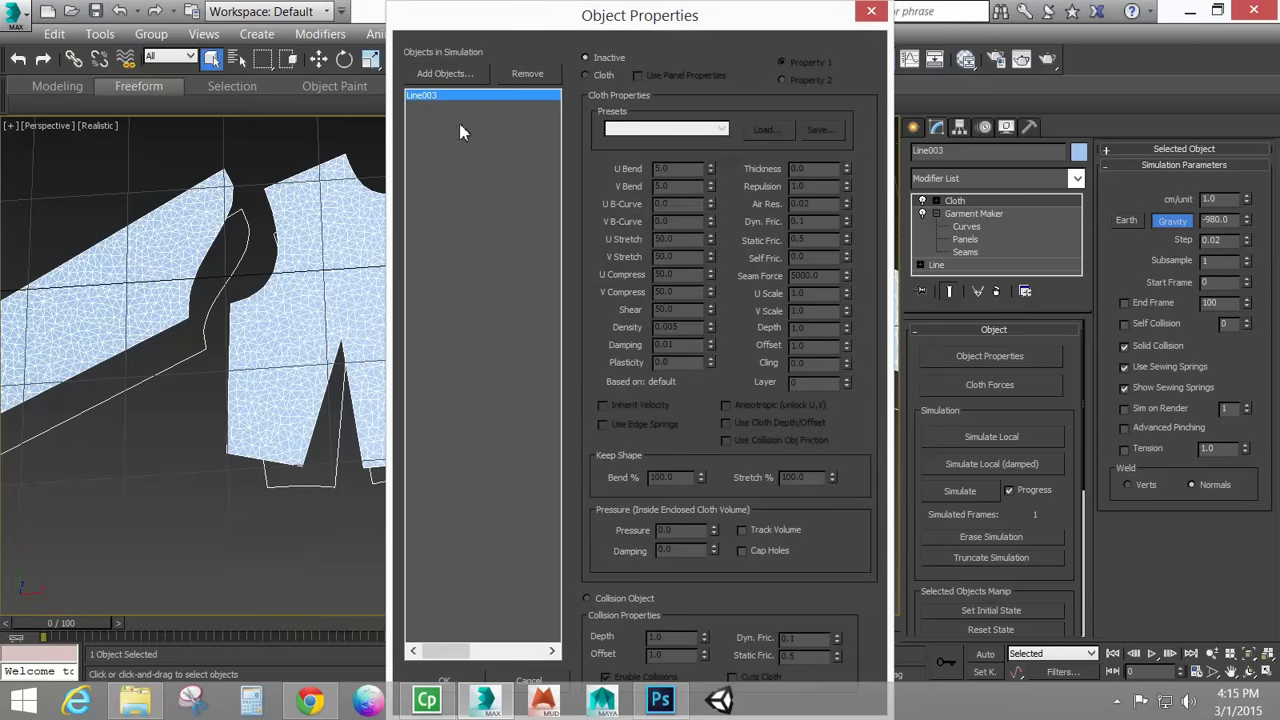
pyautogui.click(598, 77)
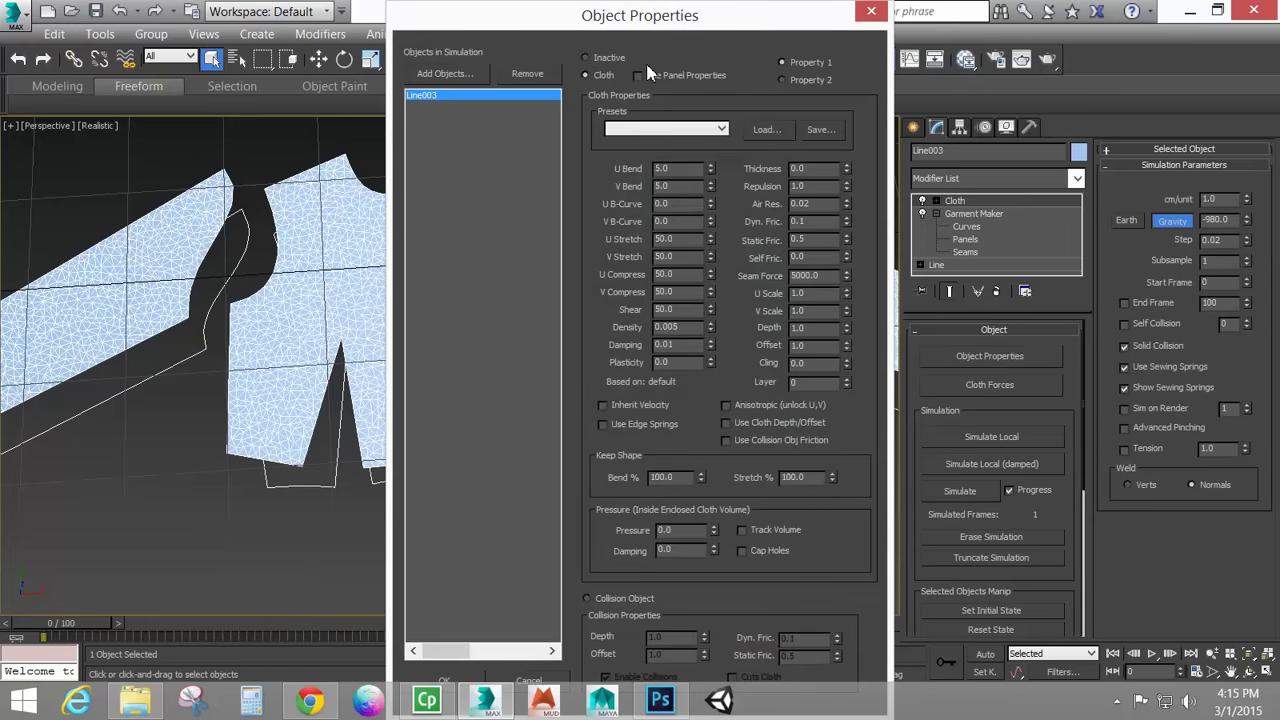
pyautogui.click(638, 76)
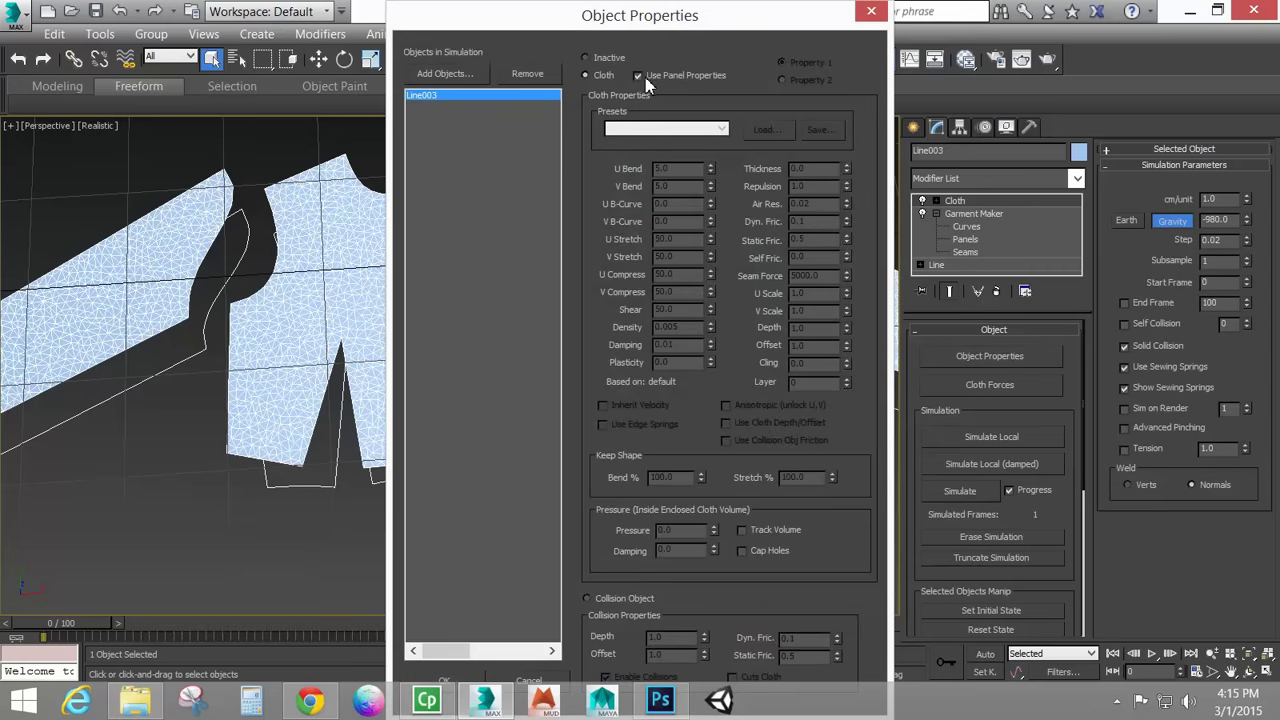
pyautogui.click(638, 76)
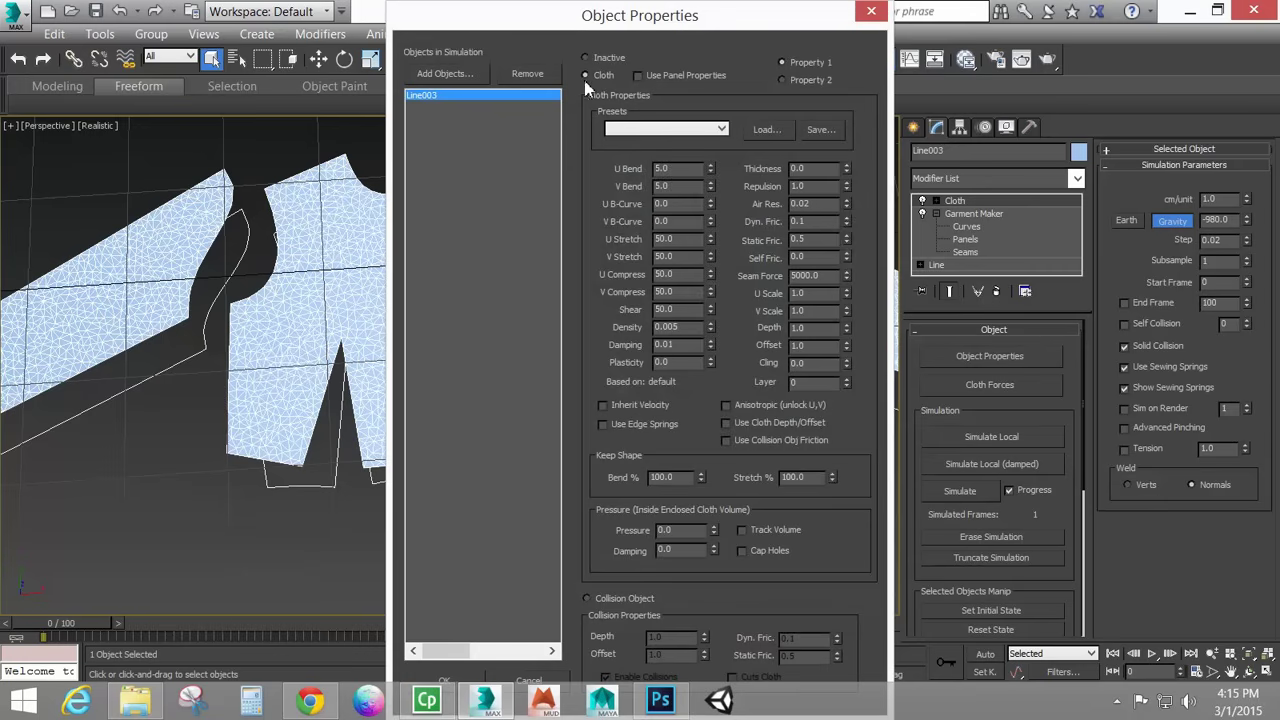
# Apply the Default cloth preset to Line003 and accept the object properties.
pyautogui.click(655, 130)
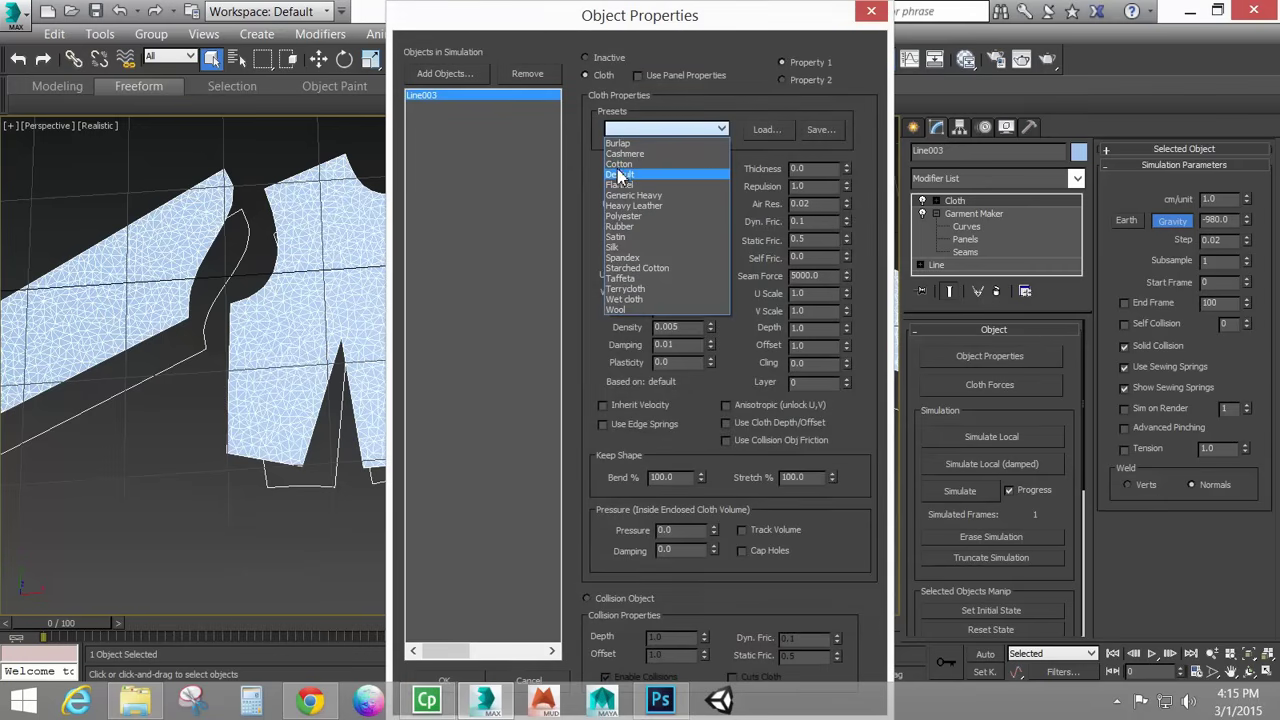
pyautogui.click(634, 176)
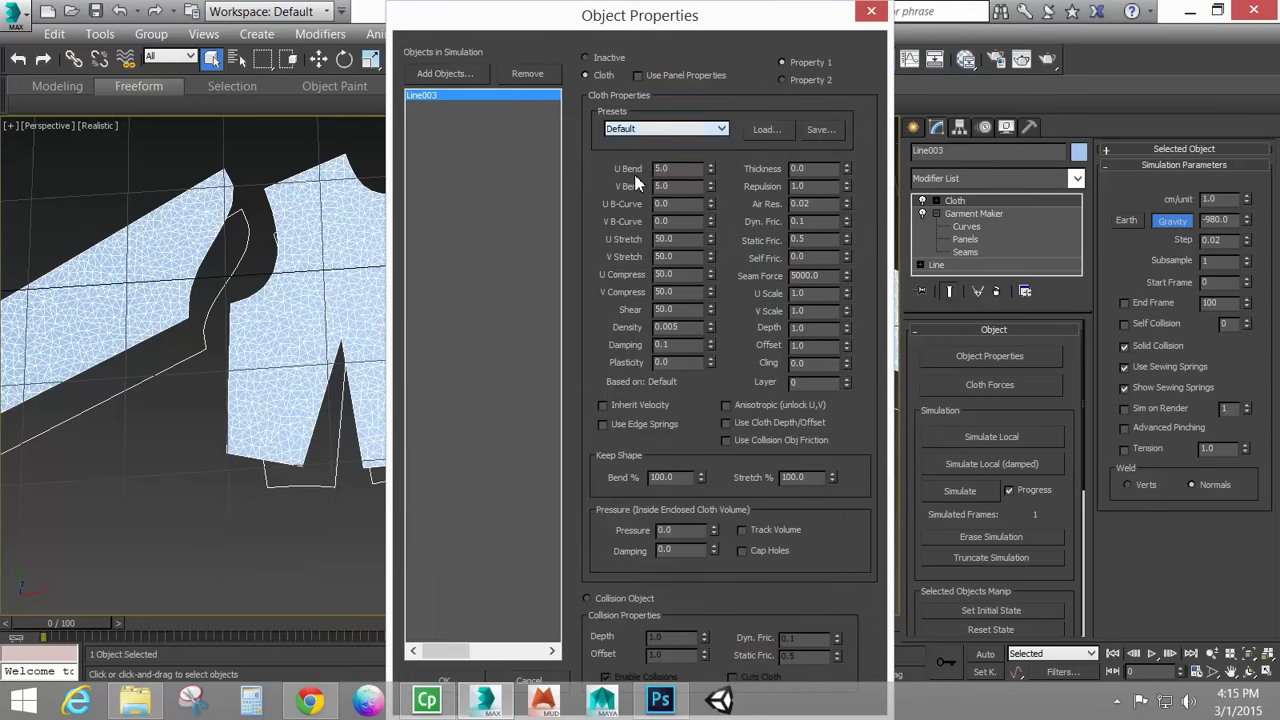
pyautogui.click(676, 130)
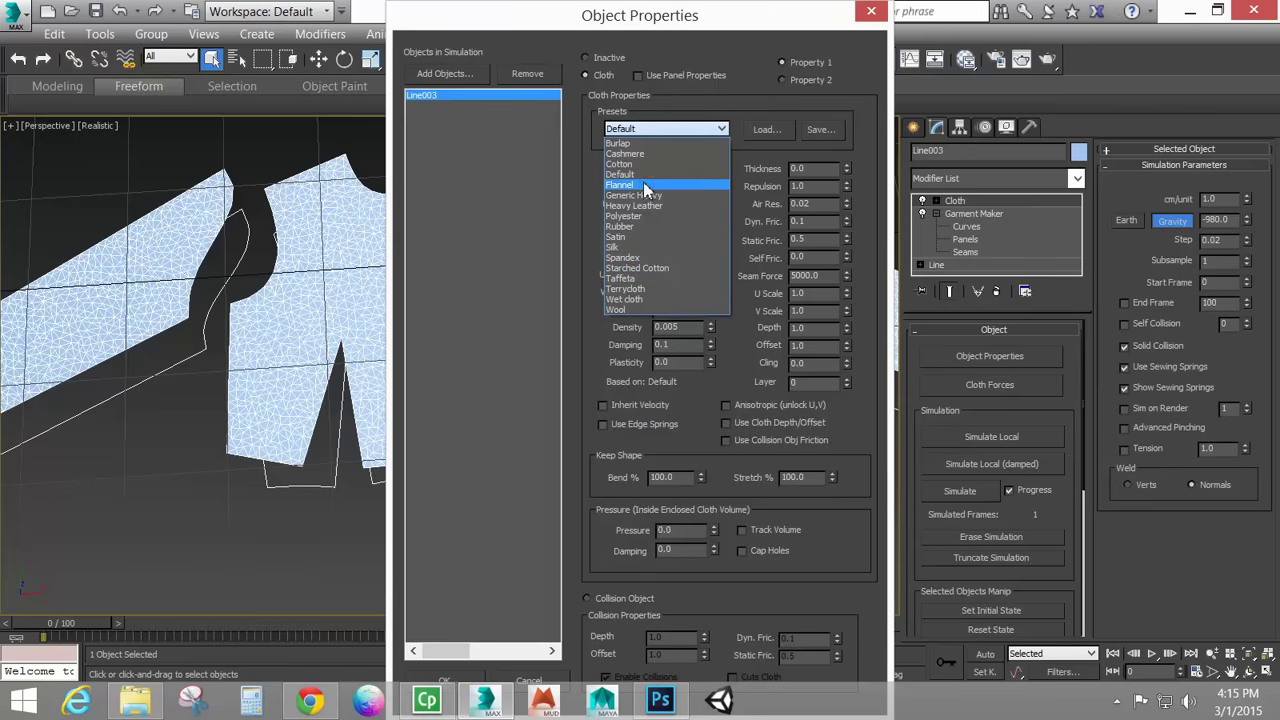
pyautogui.click(697, 88)
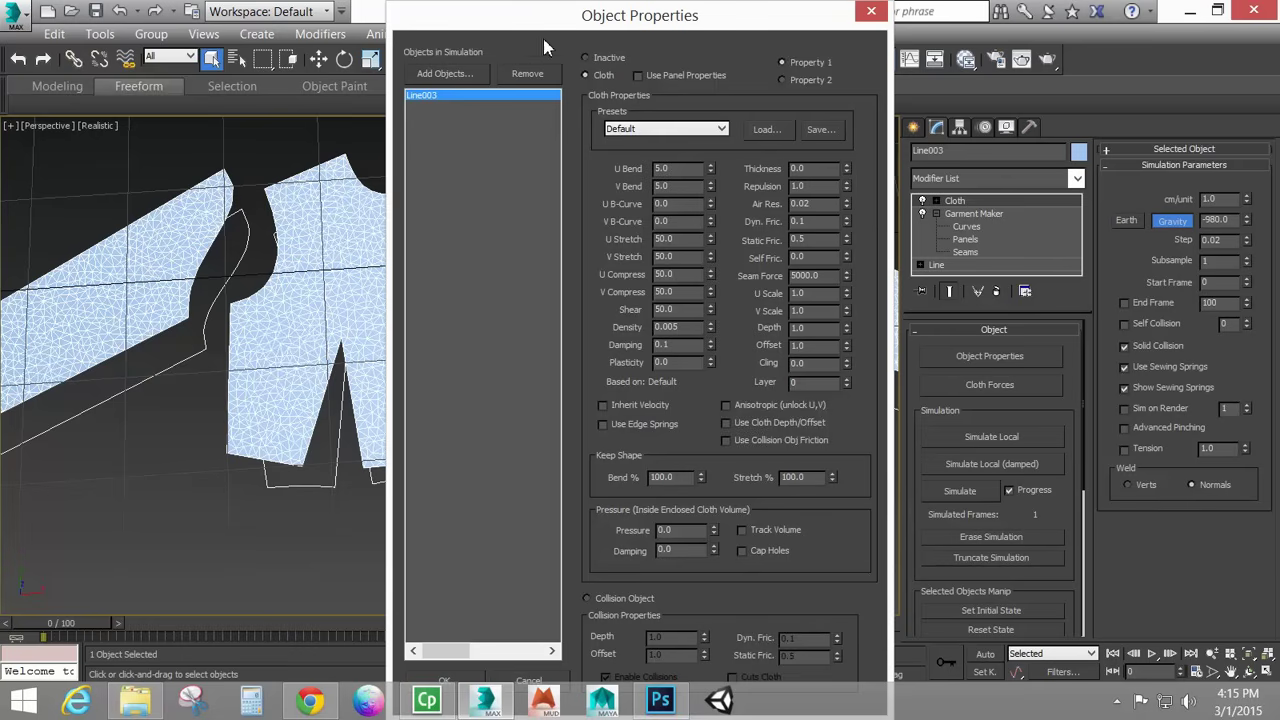
pyautogui.click(463, 681)
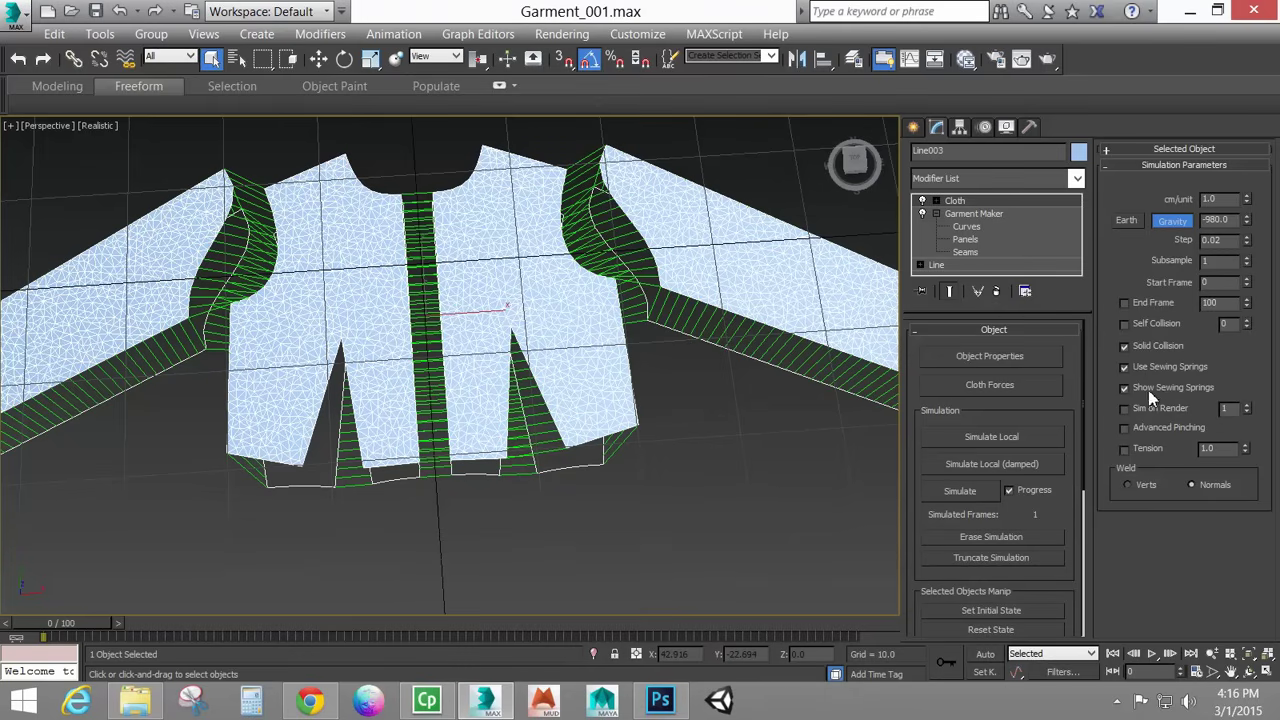
# Turn off gravity for the cloth simulation and rotate the garment 90 degrees about X so it stands upright.
pyautogui.click(1176, 221)
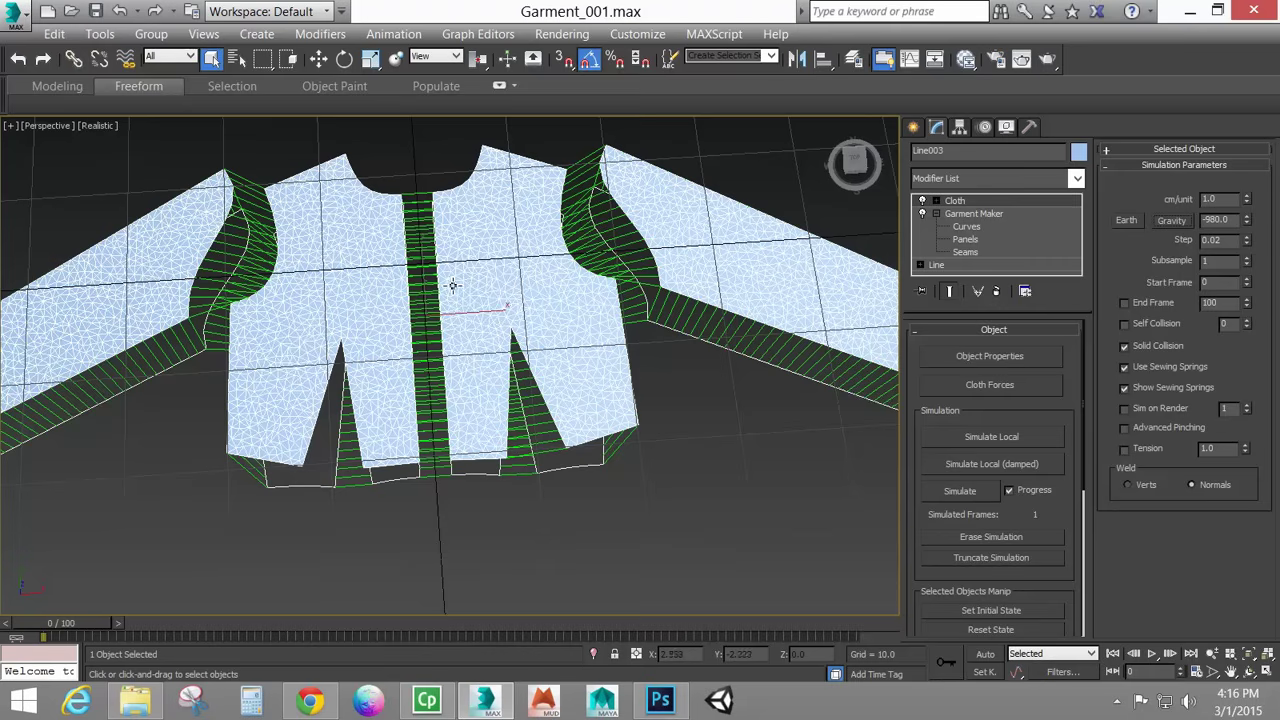
pyautogui.click(1028, 466)
pyautogui.click(344, 58)
pyautogui.moveTo(447, 484); pyautogui.dragTo(490, 470)
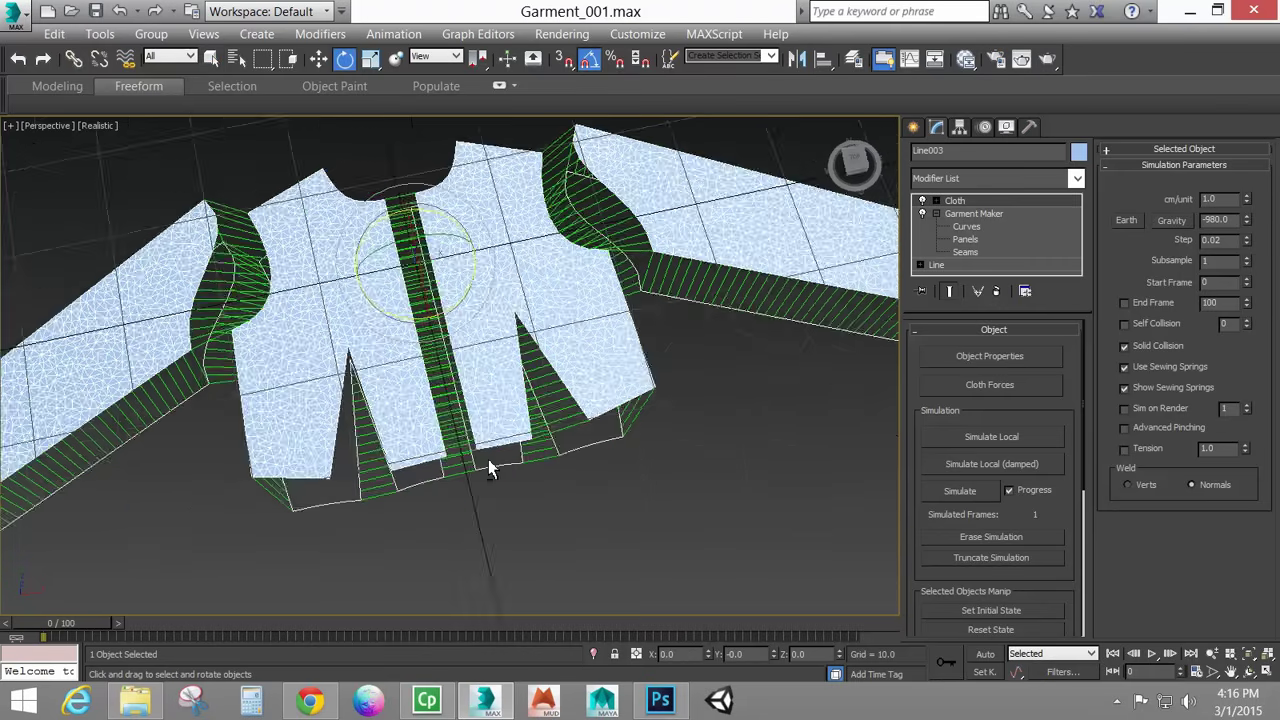
pyautogui.keyDown('alt'); pyautogui.moveTo(490, 470); pyautogui.dragTo(515, 390, button='middle'); pyautogui.keyUp('alt')
pyautogui.moveTo(405, 262); pyautogui.dragTo(418, 268)
pyautogui.keyDown('alt'); pyautogui.moveTo(613, 312); pyautogui.dragTo(606, 409, button='middle'); pyautogui.keyUp('alt')
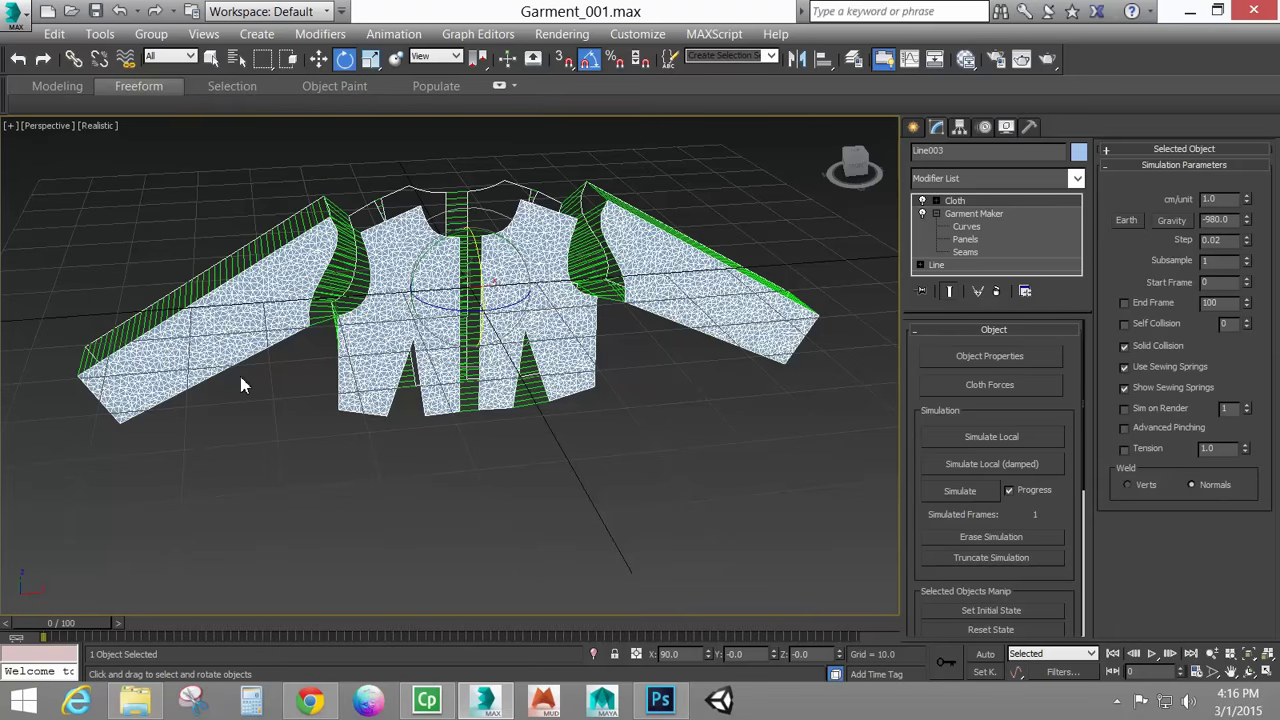
pyautogui.keyDown('alt'); pyautogui.moveTo(240, 385); pyautogui.dragTo(329, 366, button='middle'); pyautogui.keyUp('alt')
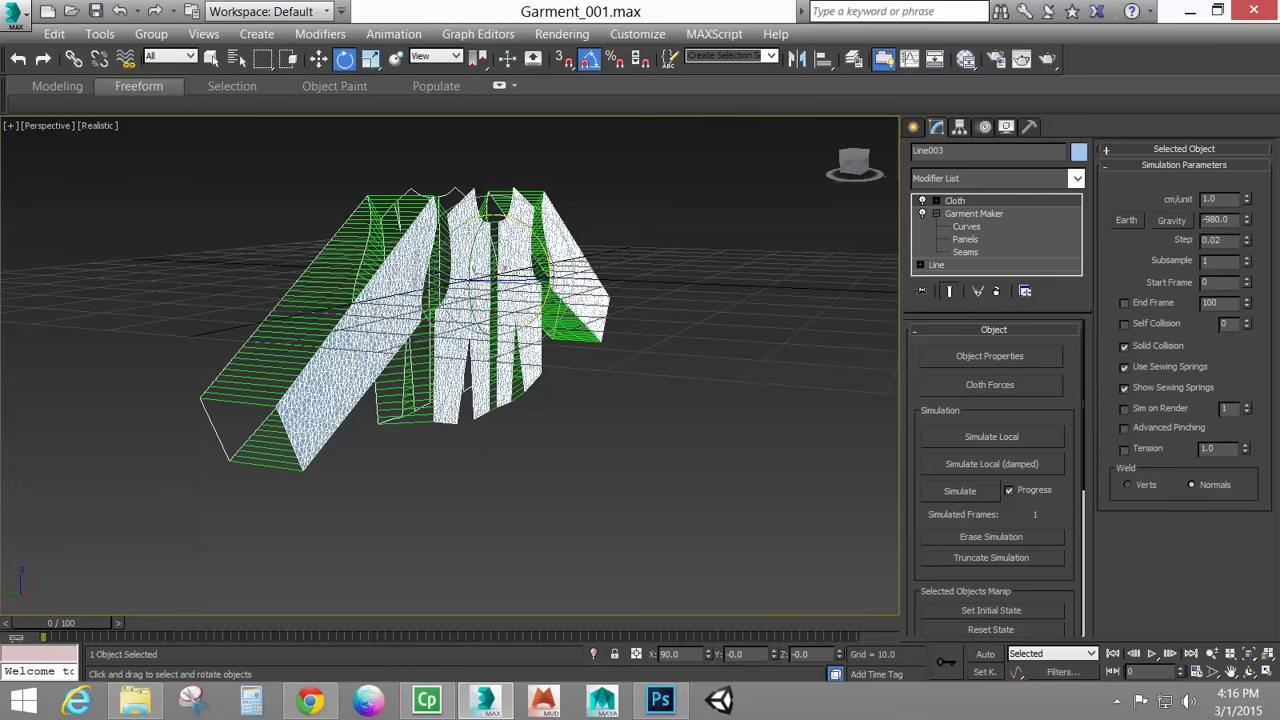
pyautogui.keyDown('alt'); pyautogui.moveTo(300, 395); pyautogui.dragTo(394, 398, button='middle'); pyautogui.keyUp('alt')
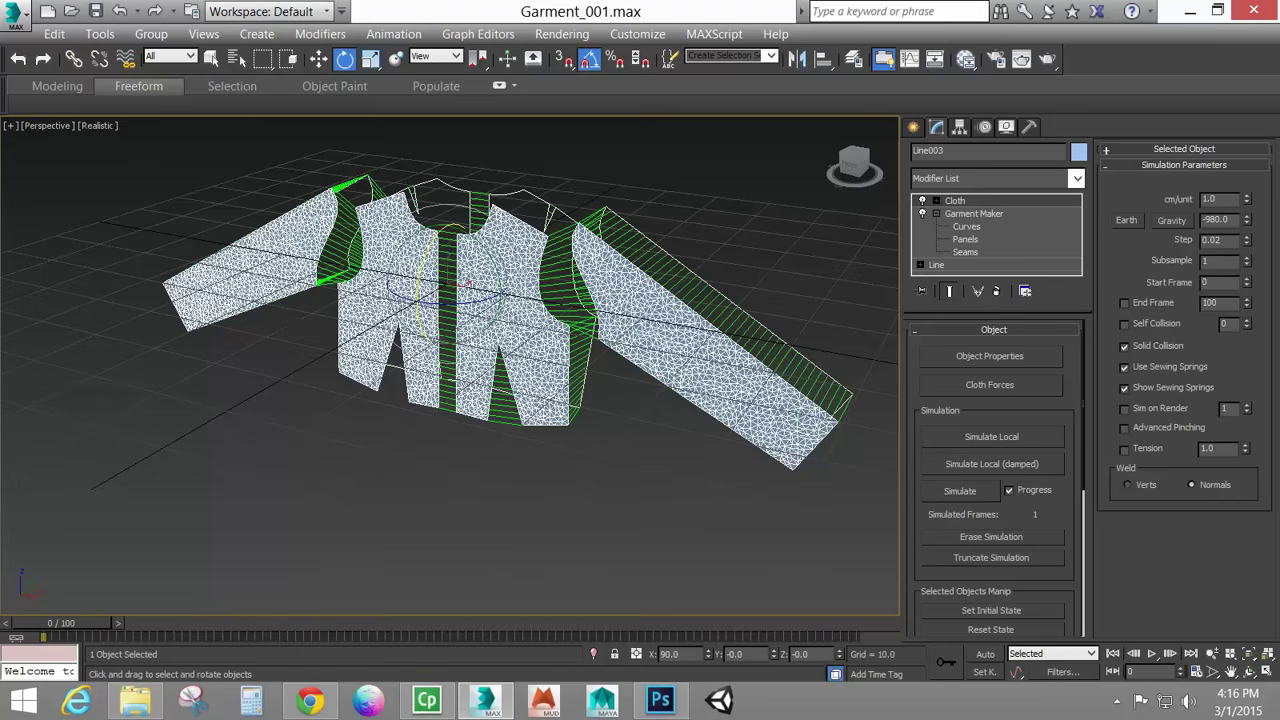
# Create a box about 8.7 long, 8.5 wide and 9.3 high in the top view, in front of the garment.
pyautogui.press('t')
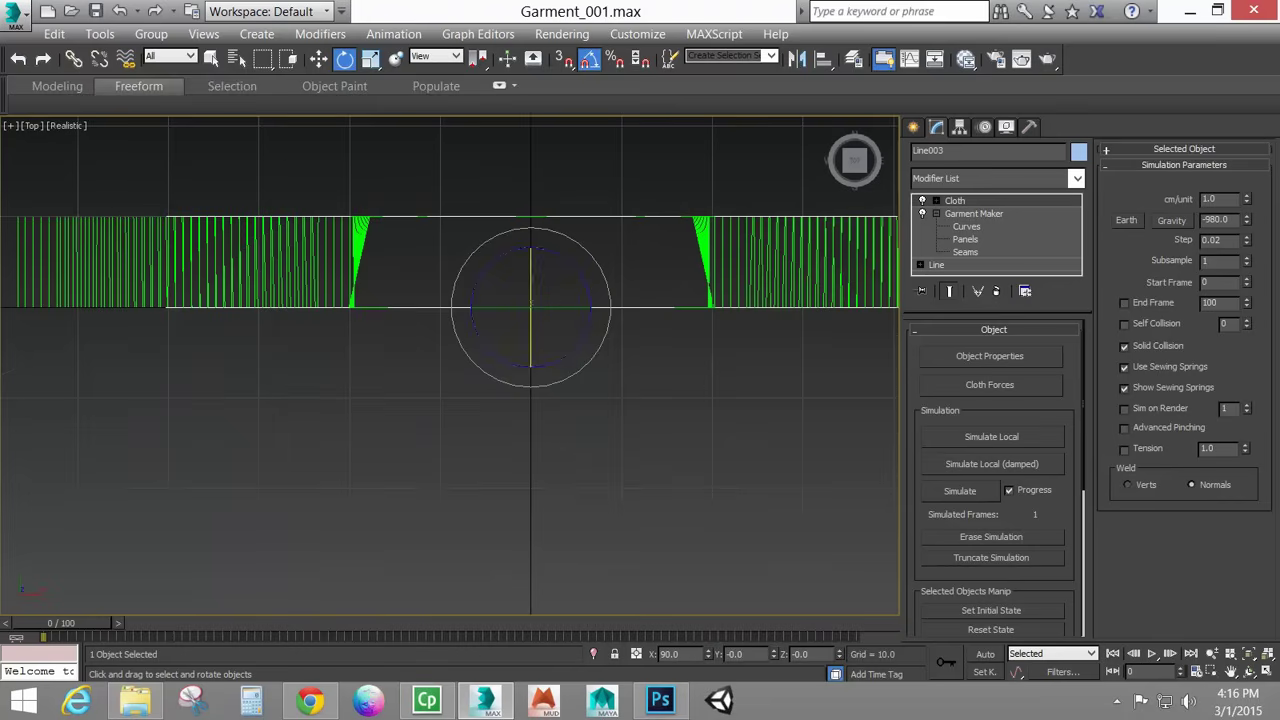
pyautogui.click(914, 127)
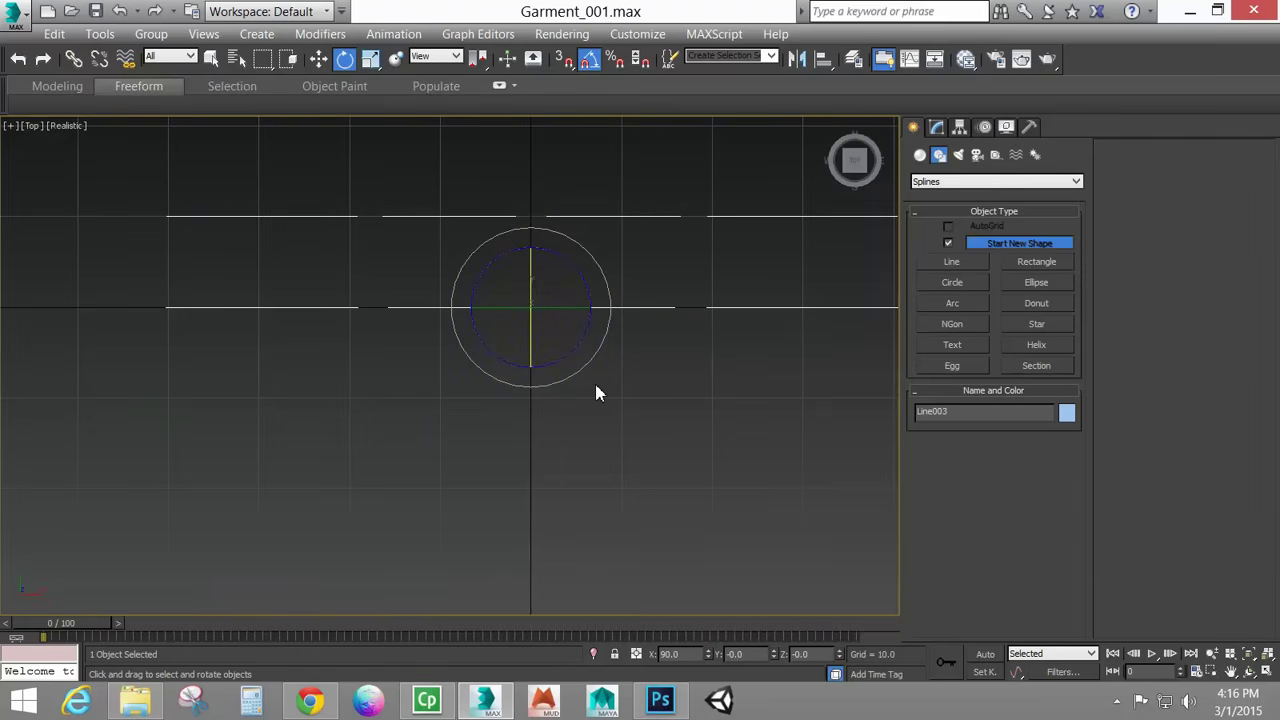
pyautogui.press('f')
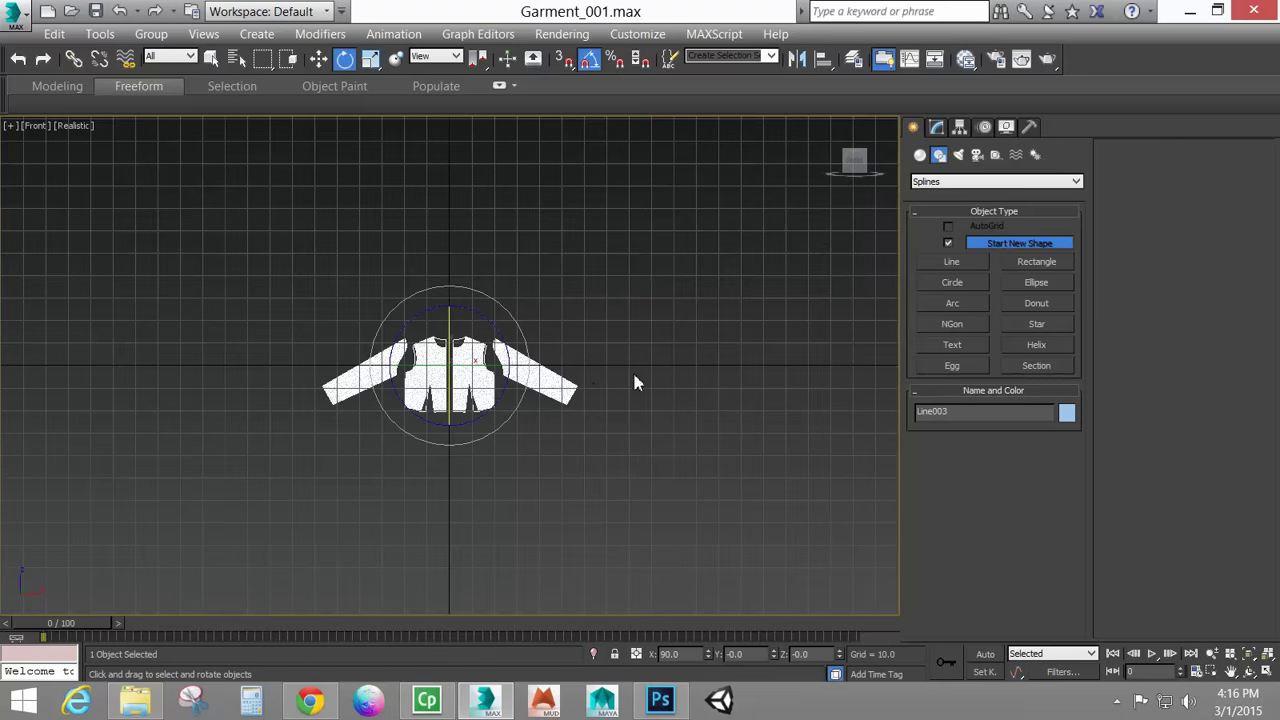
pyautogui.click(920, 155)
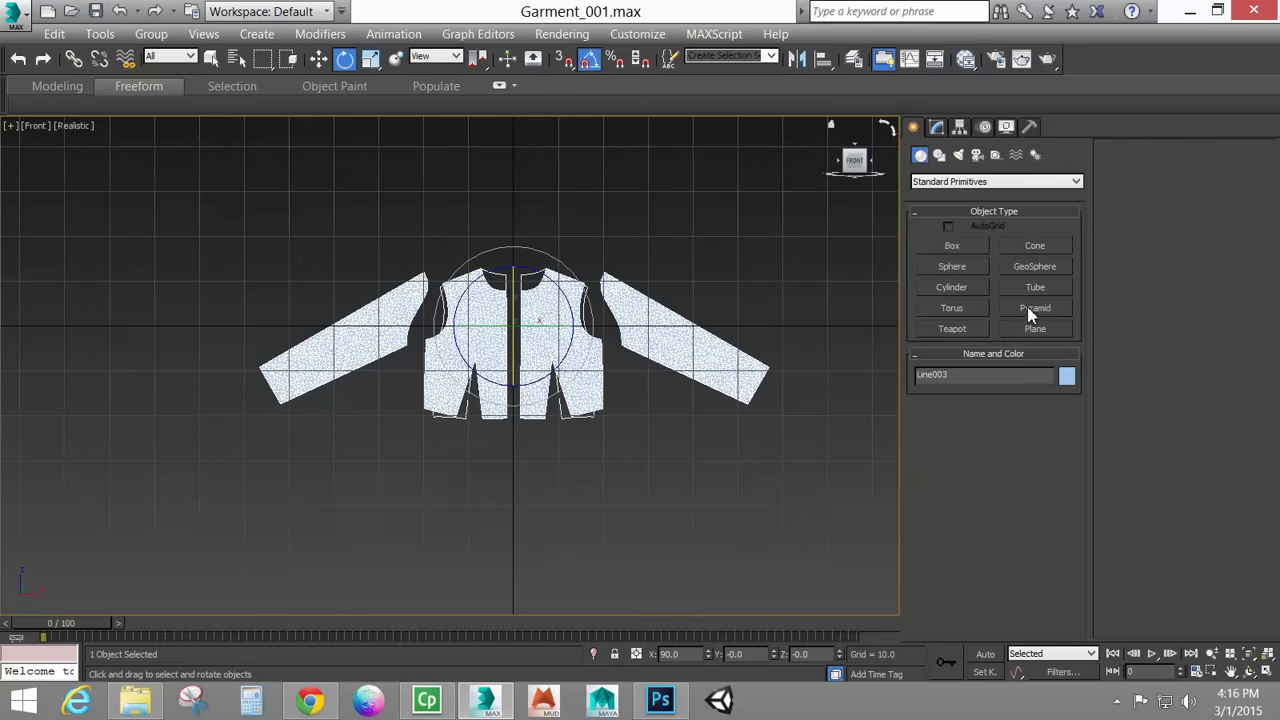
pyautogui.click(950, 247)
pyautogui.press('t')
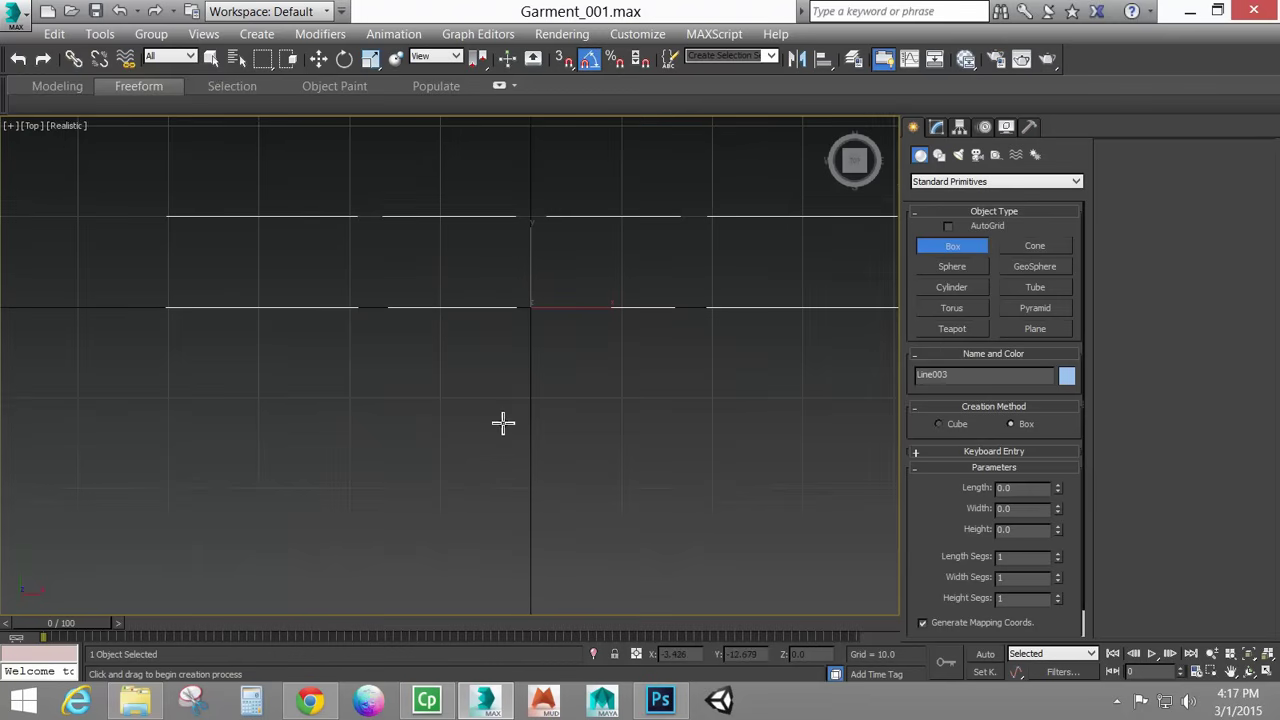
pyautogui.moveTo(503, 401); pyautogui.dragTo(586, 483)
pyautogui.click(586, 400)
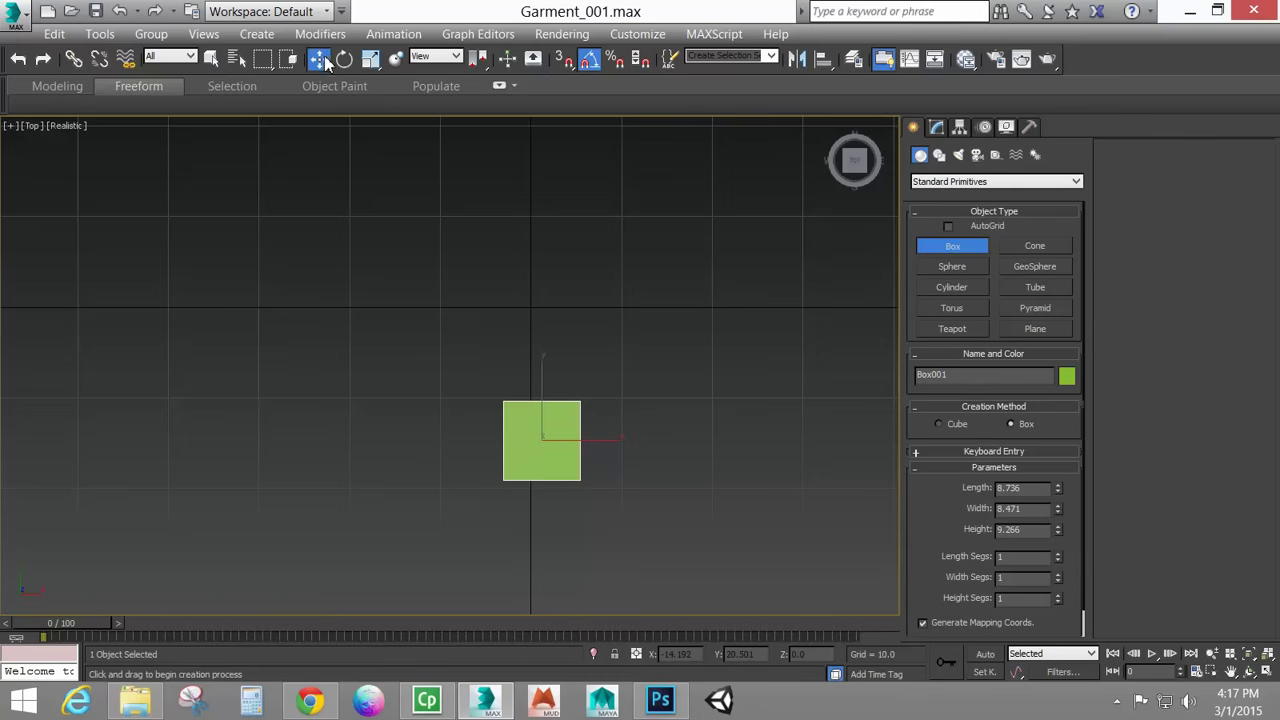
# Centre the box on the origin by resetting its X and Y positions to 0.
pyautogui.click(319, 59)
pyautogui.scroll(-5, 446, 358)
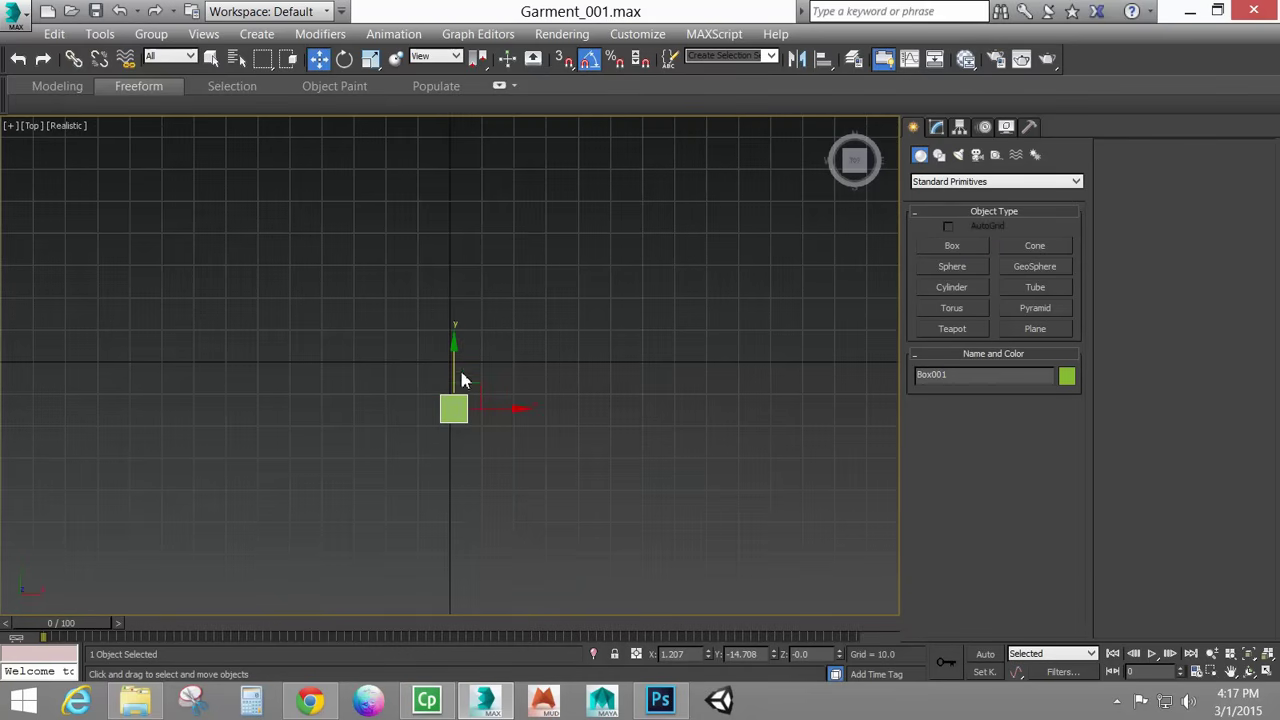
pyautogui.press('p')
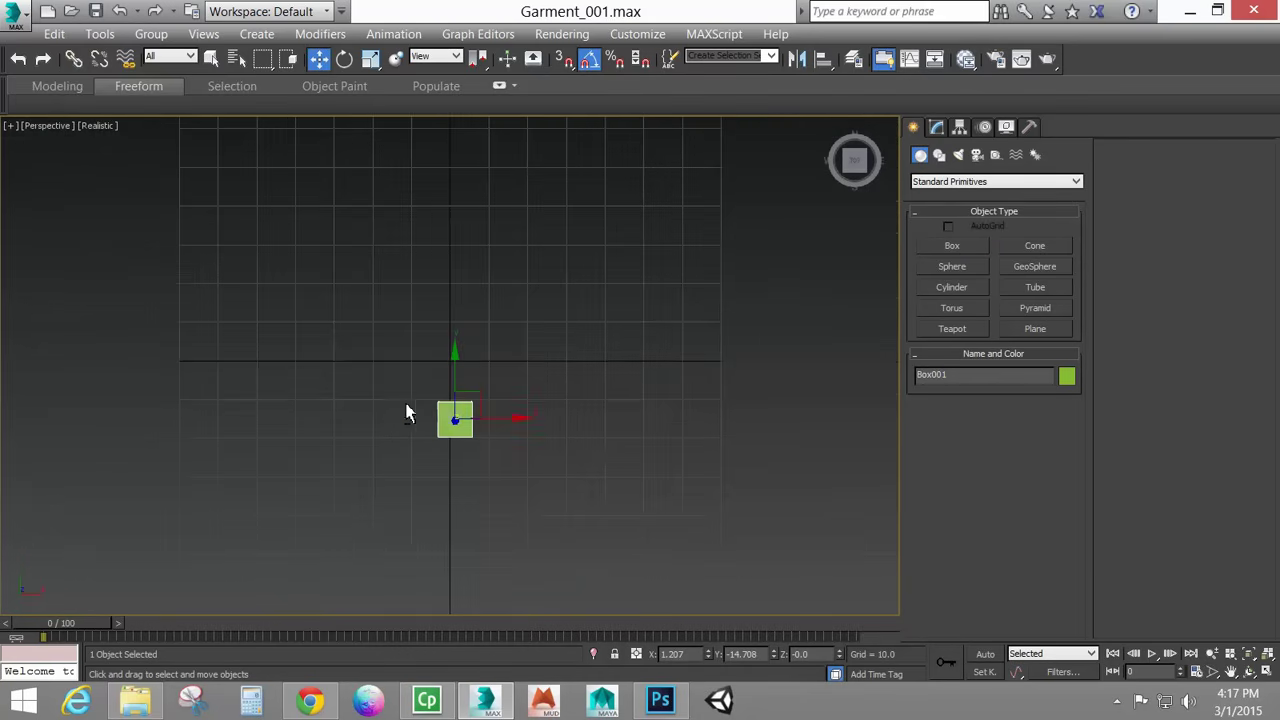
pyautogui.keyDown('alt'); pyautogui.moveTo(407, 413); pyautogui.dragTo(534, 408, button='middle'); pyautogui.keyUp('alt')
pyautogui.scroll(5, 510, 432)
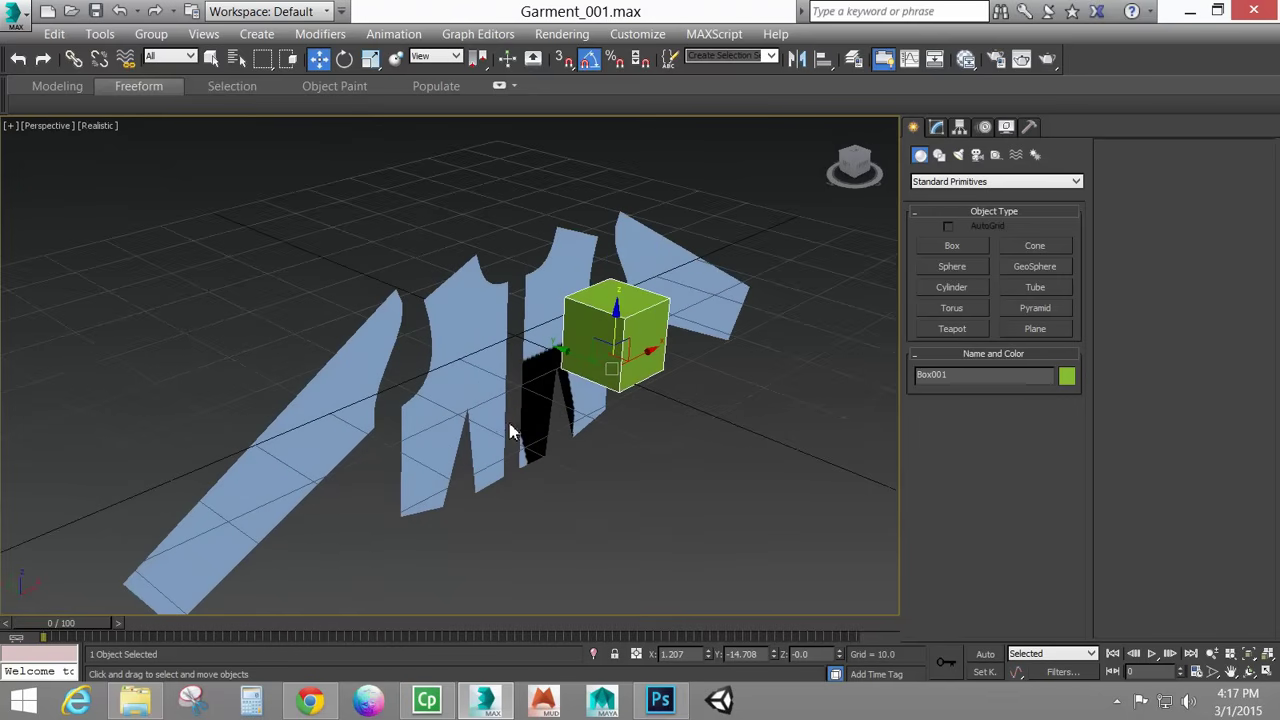
pyautogui.rightClick(708, 654)
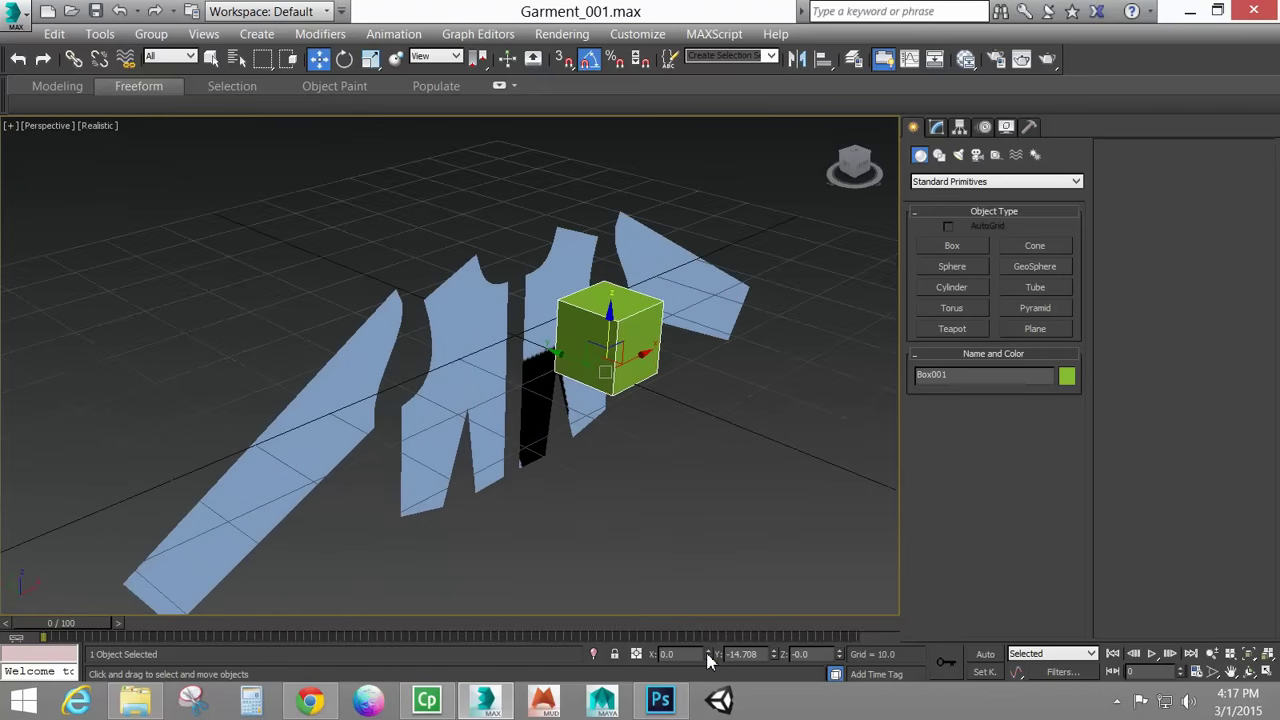
pyautogui.rightClick(775, 654)
# Raise the box above the garment to about Z 16.4 and shift it along Y to about 4.8, between the panels.
pyautogui.keyDown('alt'); pyautogui.moveTo(537, 475); pyautogui.dragTo(520, 340, button='middle'); pyautogui.keyUp('alt')
pyautogui.moveTo(520, 292); pyautogui.dragTo(515, 160)
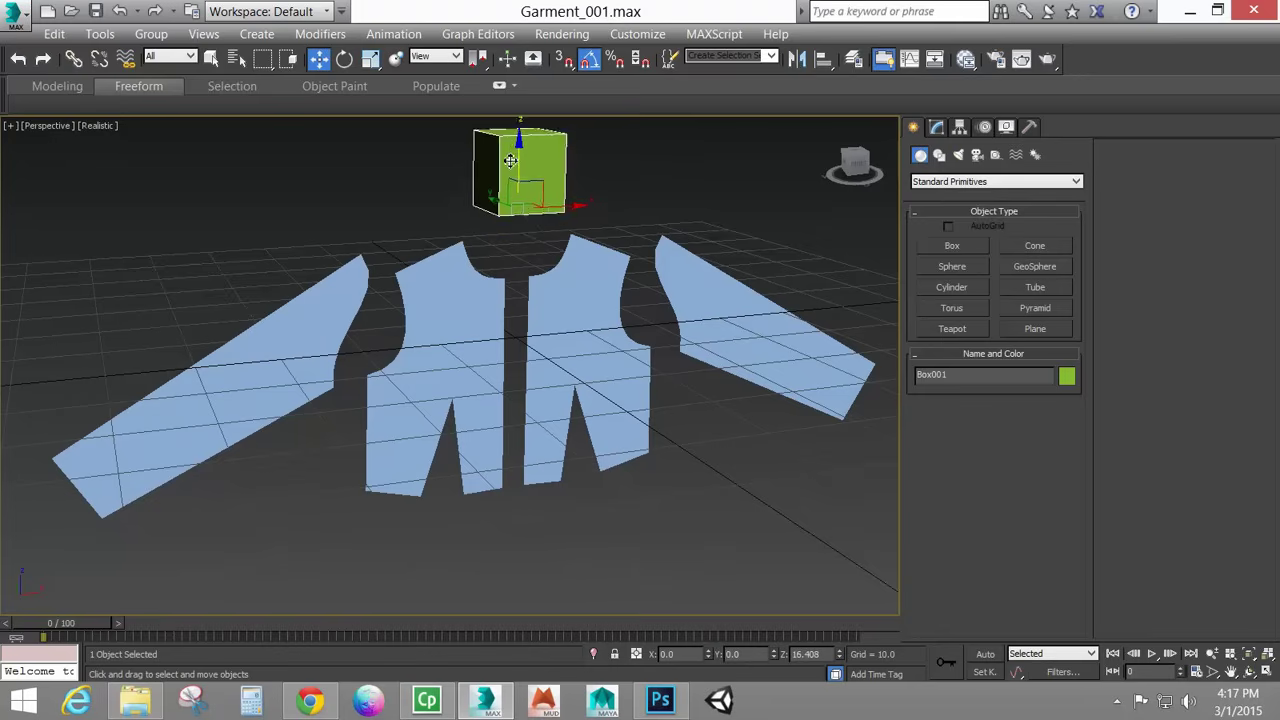
pyautogui.keyDown('alt'); pyautogui.moveTo(592, 348); pyautogui.dragTo(692, 370, button='middle'); pyautogui.keyUp('alt')
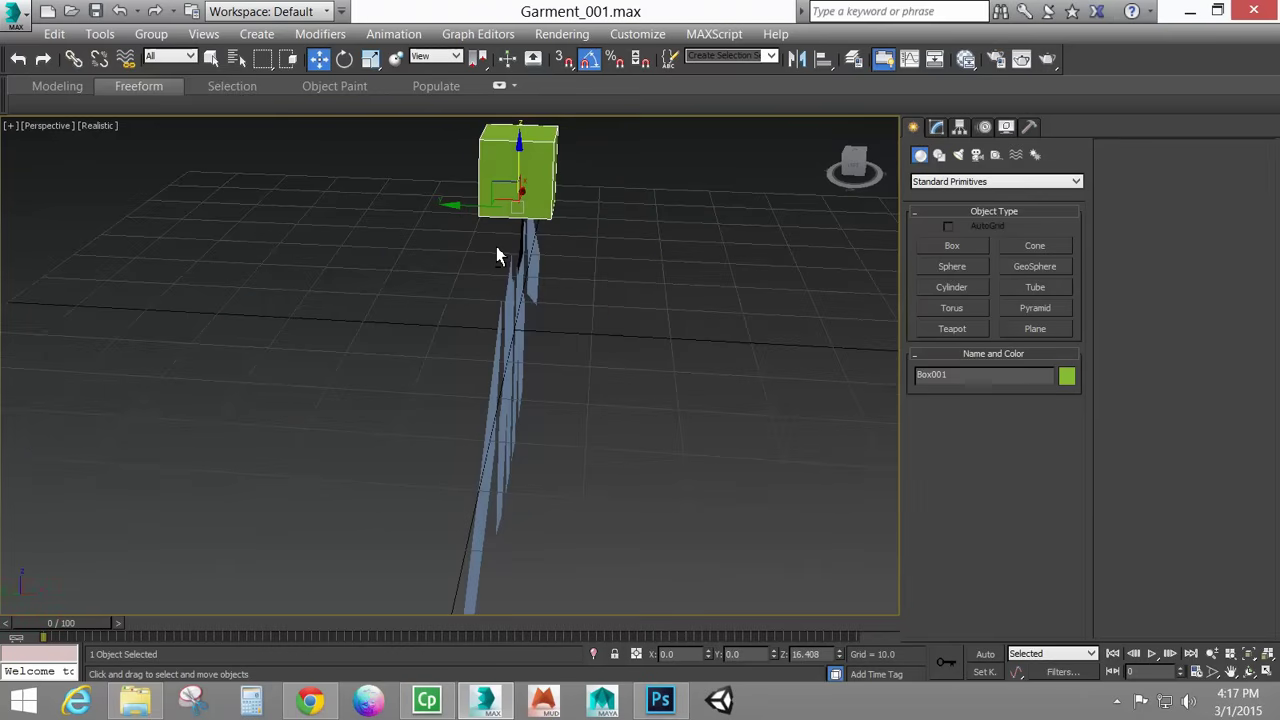
pyautogui.moveTo(476, 208); pyautogui.dragTo(441, 212)
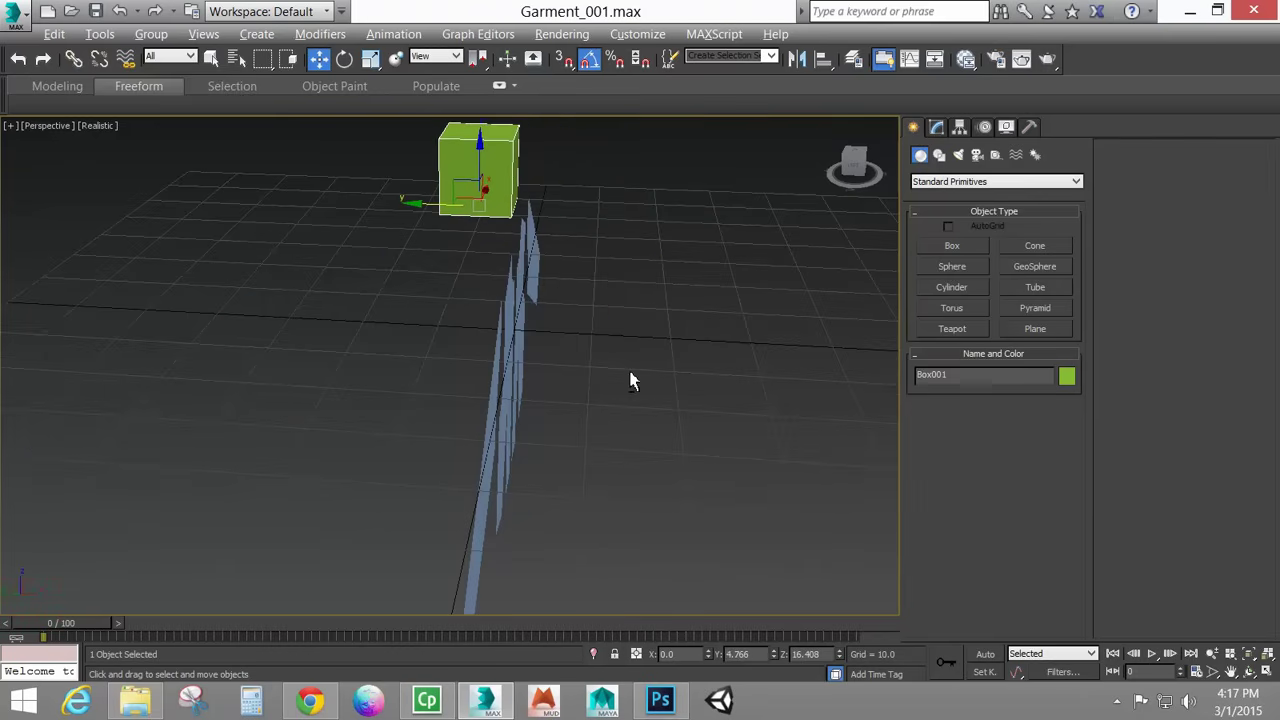
# Convert the box to an Editable Poly.
pyautogui.keyDown('alt'); pyautogui.moveTo(629, 377); pyautogui.dragTo(514, 263, button='middle'); pyautogui.keyUp('alt')
pyautogui.rightClick(506, 232)
pyautogui.moveTo(540, 432)
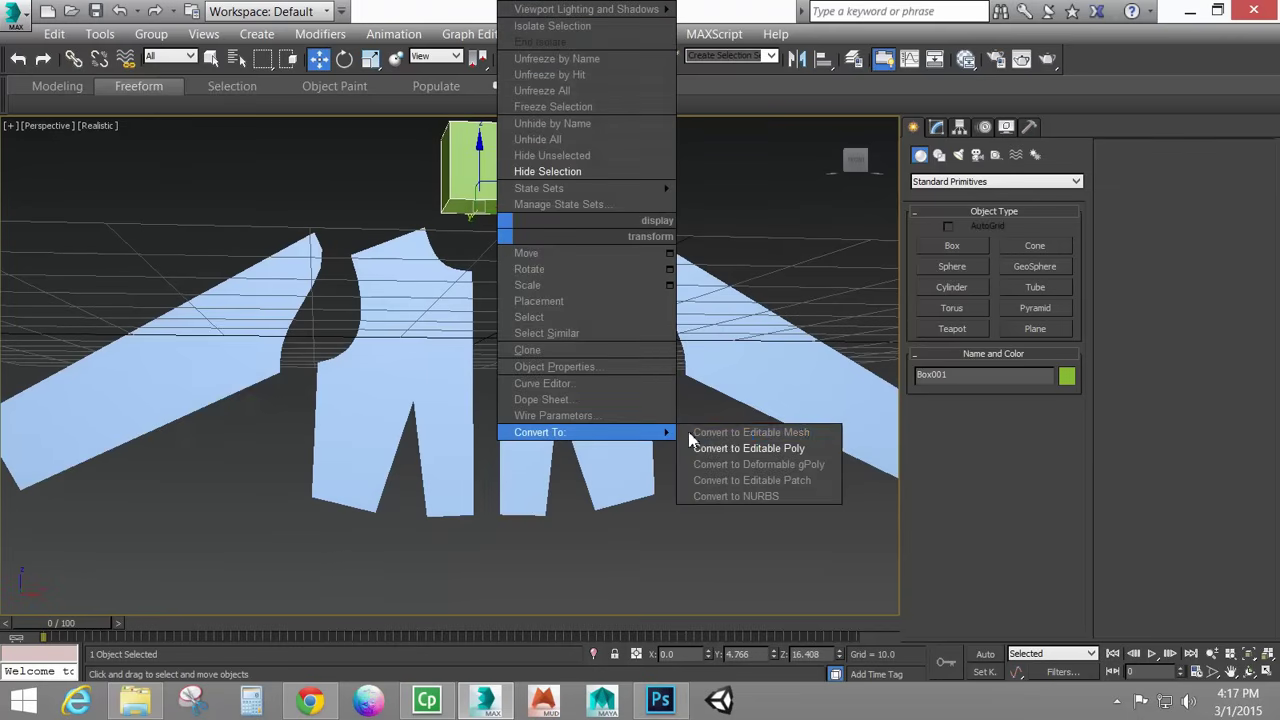
pyautogui.click(770, 455)
# Extrude the box's bottom polygon down past the garment's hem, to about Z -27.6.
pyautogui.click(994, 348)
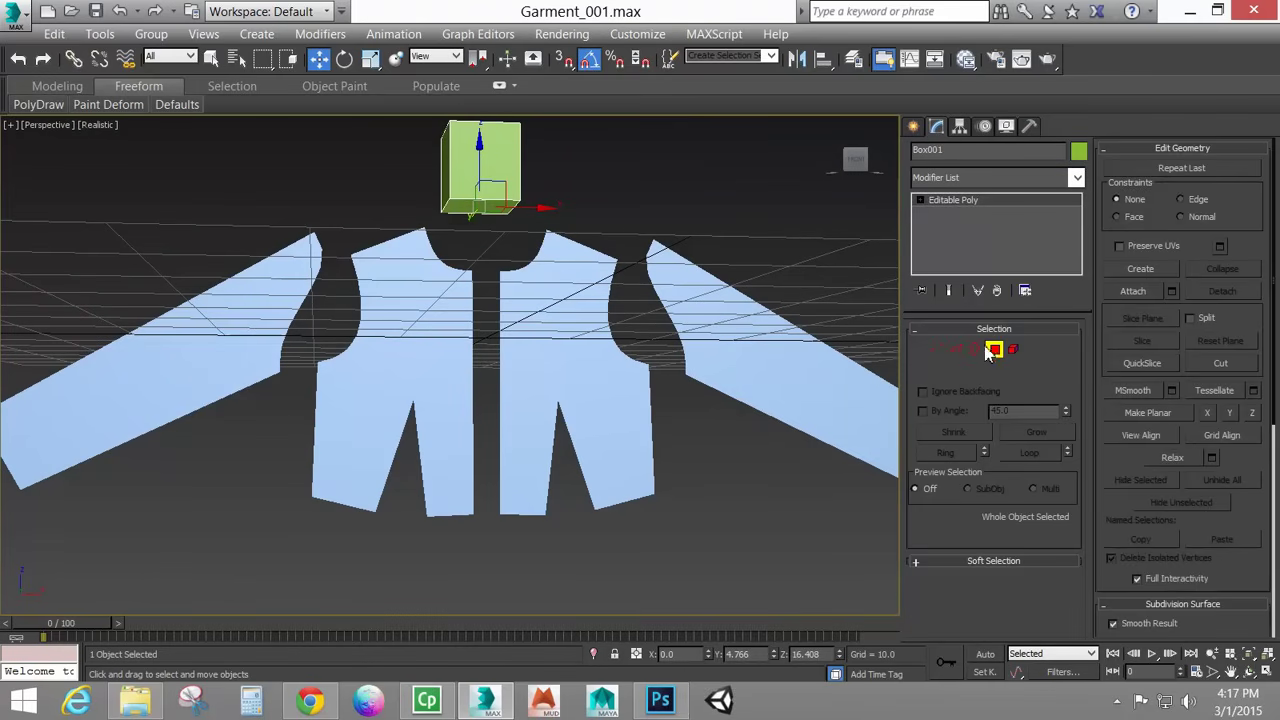
pyautogui.click(466, 210)
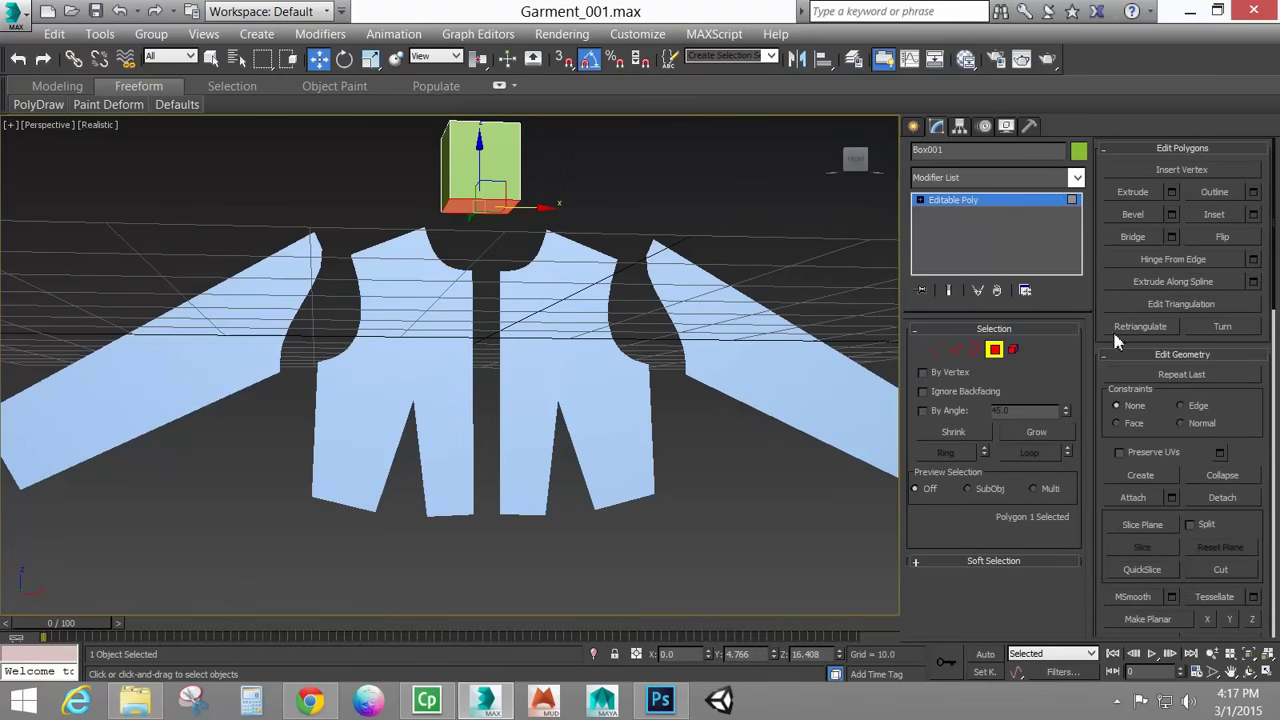
pyautogui.click(1171, 191)
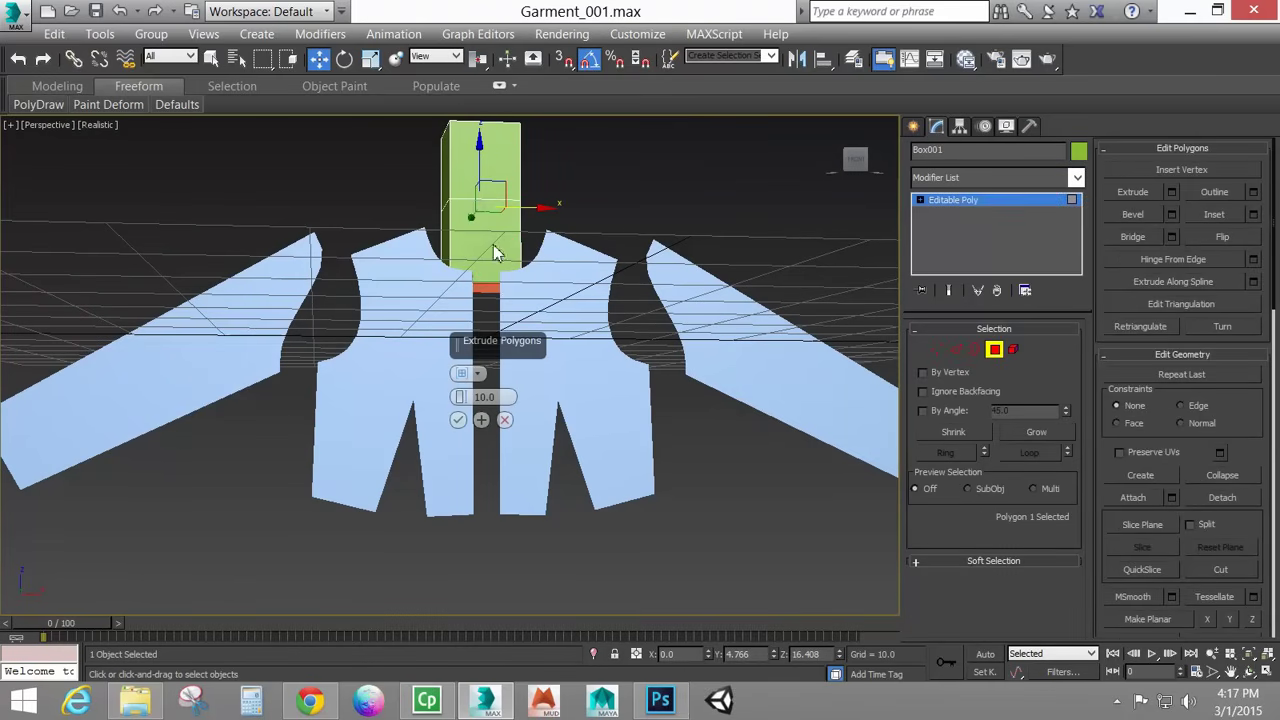
pyautogui.moveTo(460, 397); pyautogui.dragTo(407, 220)
pyautogui.click(458, 419)
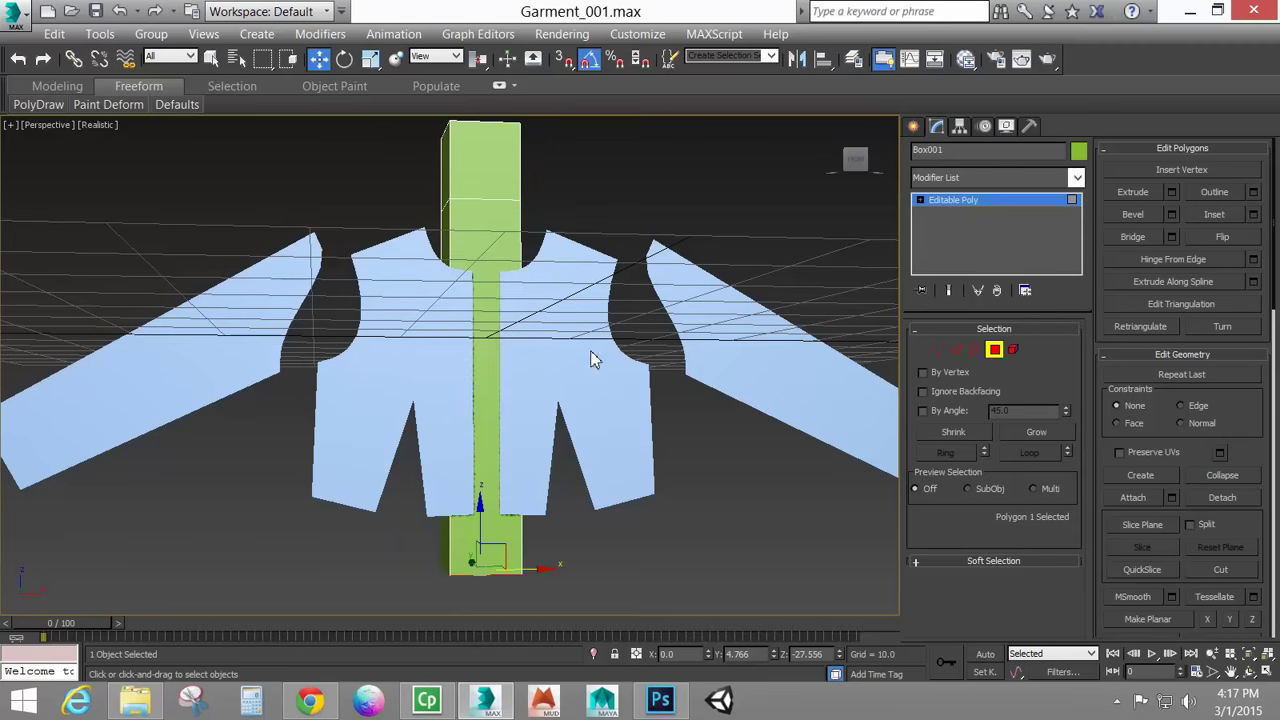
# Add five horizontal edge loops to the box with Swift Loop, spaced from the collar down to just below the hem.
pyautogui.click(501, 87)
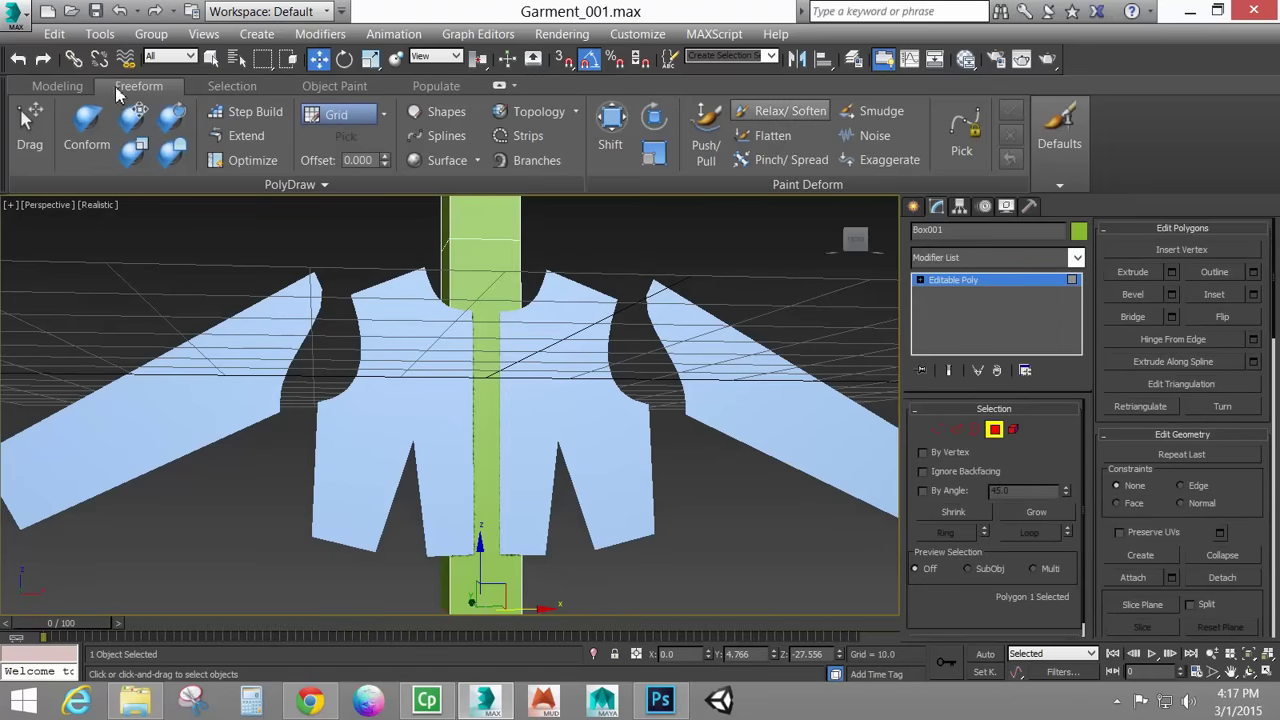
pyautogui.click(68, 86)
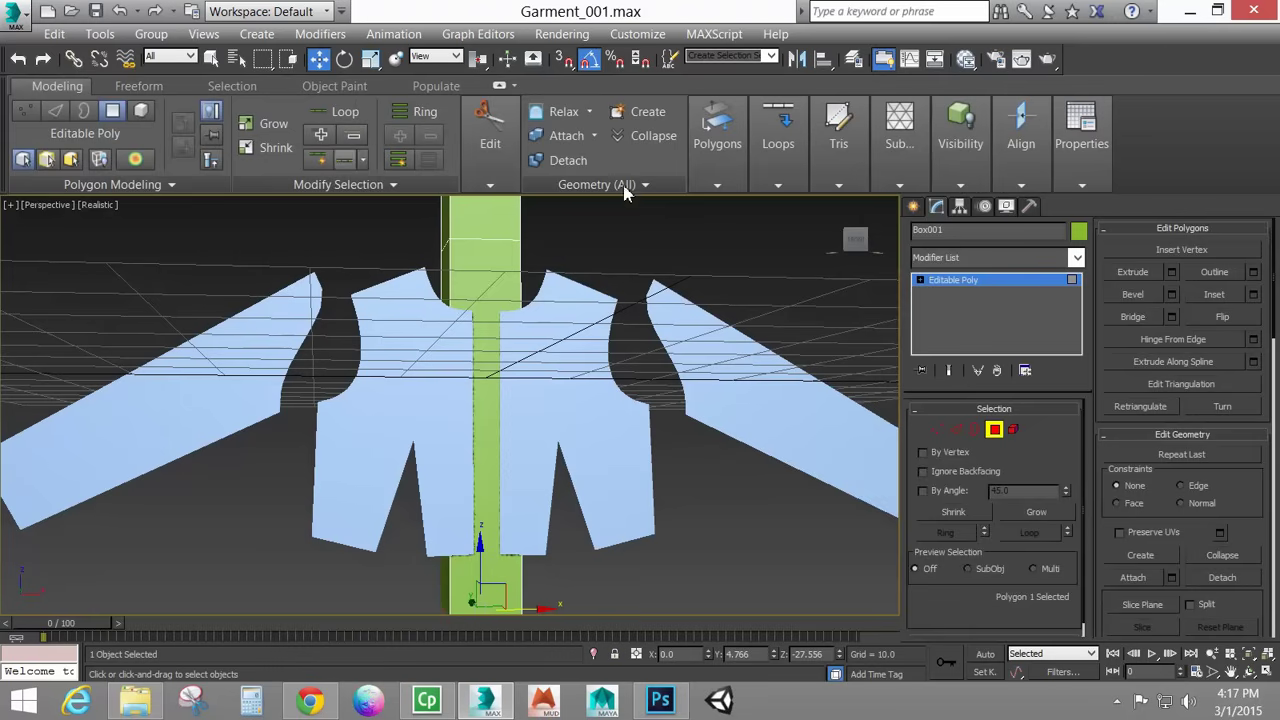
pyautogui.click(994, 429)
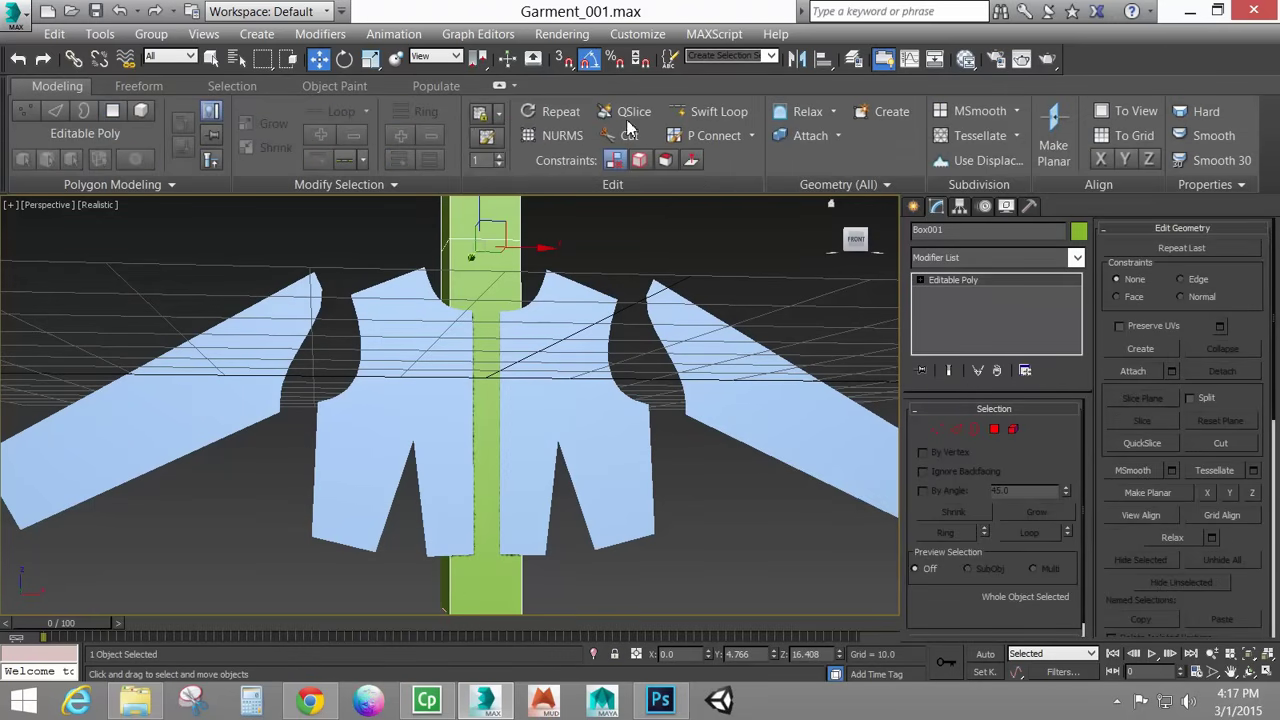
pyautogui.click(708, 113)
pyautogui.keyDown('alt'); pyautogui.moveTo(537, 308); pyautogui.dragTo(493, 282, button='middle'); pyautogui.keyUp('alt')
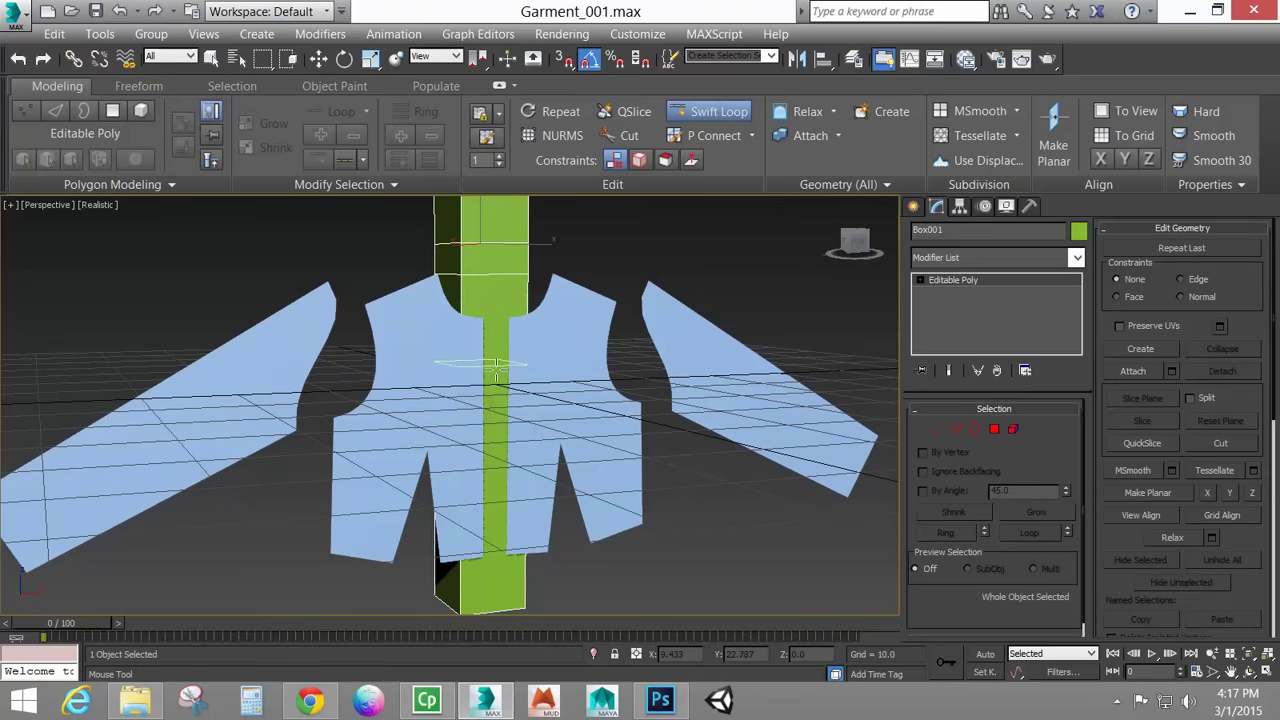
pyautogui.click(496, 352)
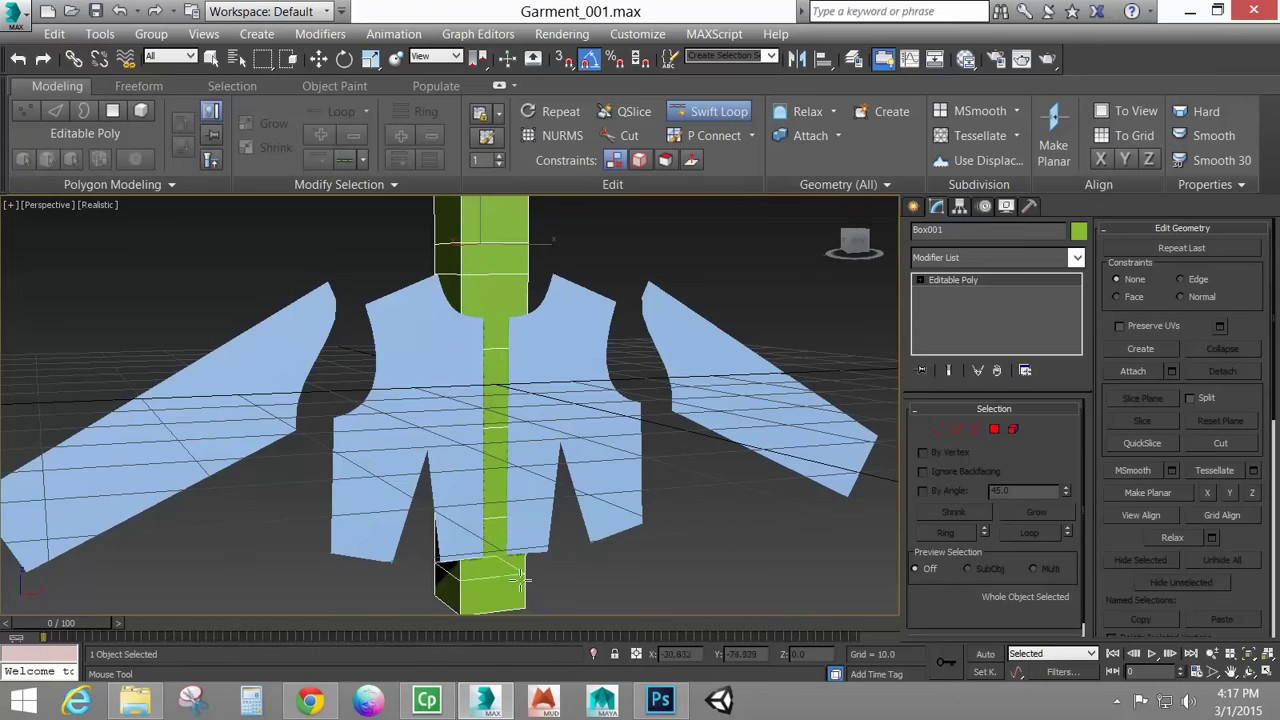
pyautogui.click(480, 577)
pyautogui.press('w')
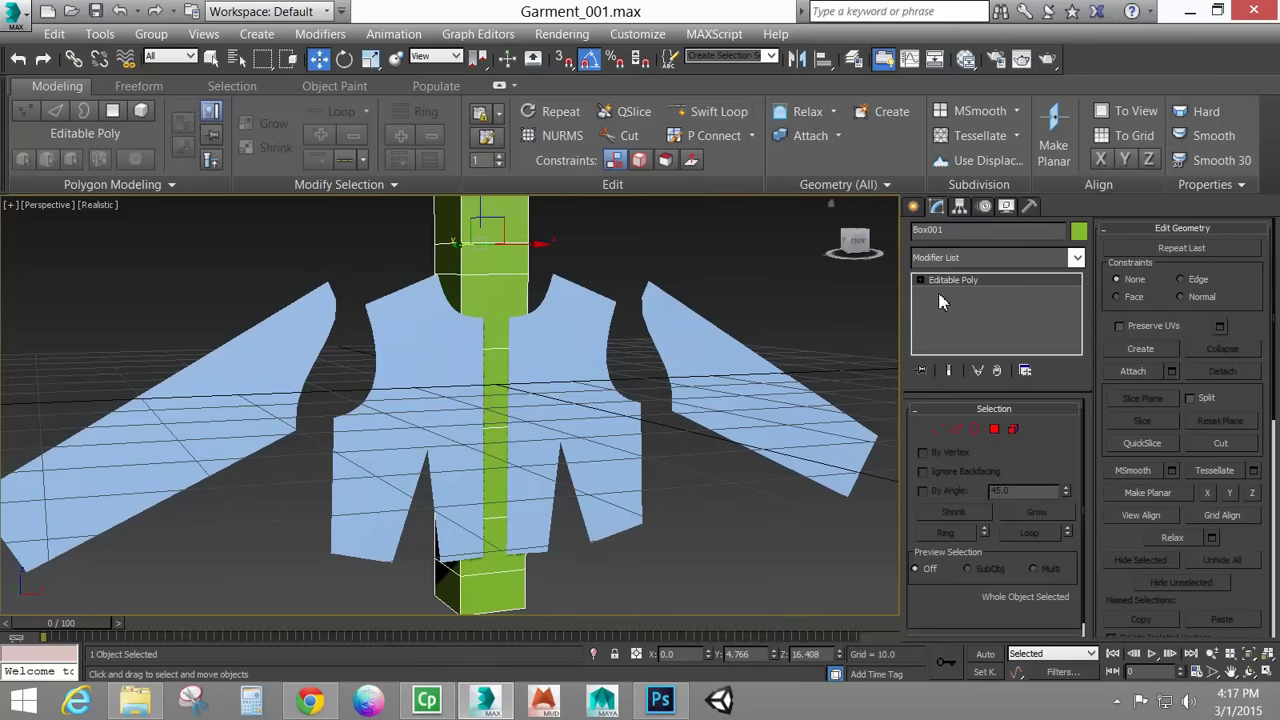
# Select the box's edge loops at shoulder and chest height and scale them outward along X to form shoulders.
pyautogui.click(955, 429)
pyautogui.press('f')
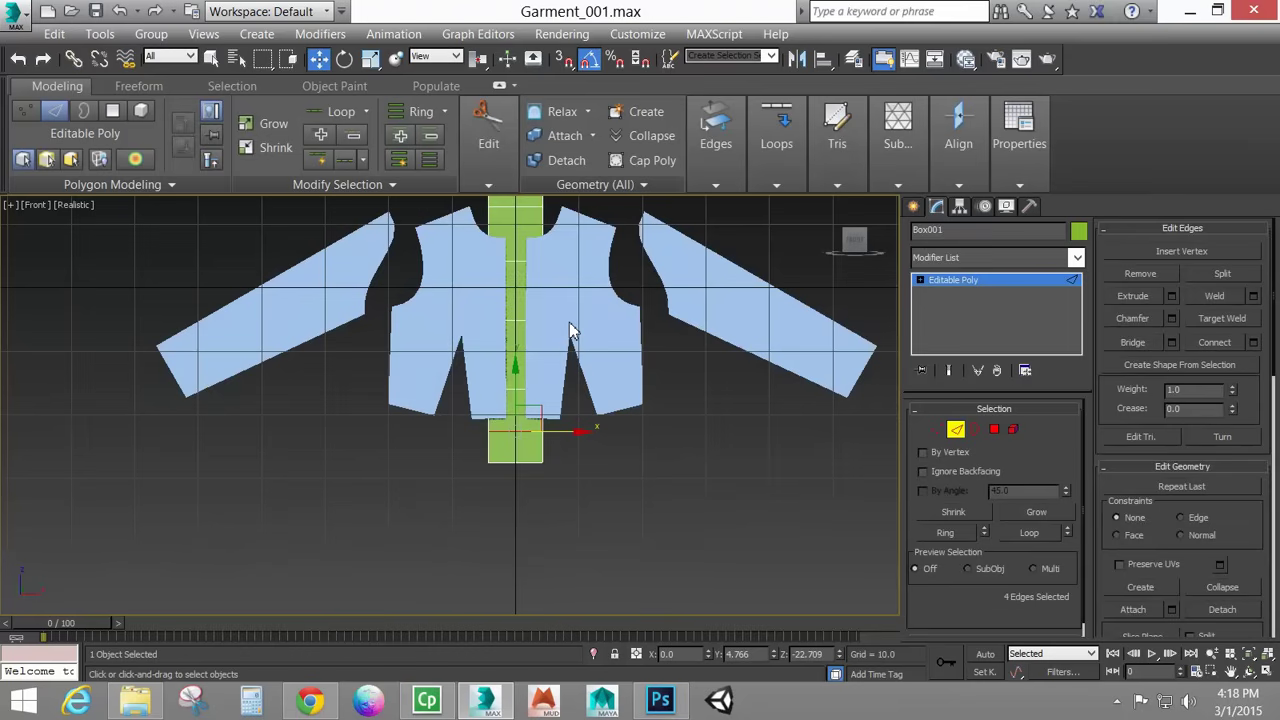
pyautogui.scroll(4, 560, 335)
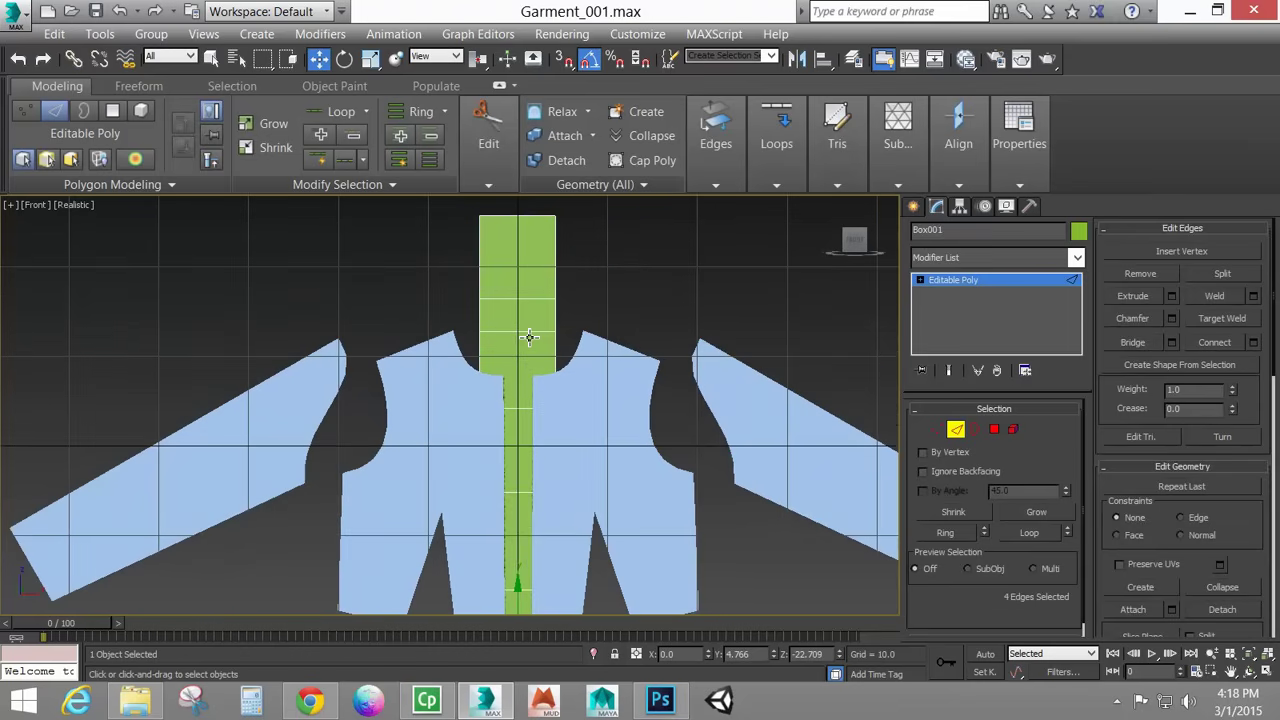
pyautogui.keyDown('ctrl'); pyautogui.click(531, 333); pyautogui.keyUp('ctrl')
pyautogui.keyDown('ctrl'); pyautogui.click(523, 407); pyautogui.keyUp('ctrl')
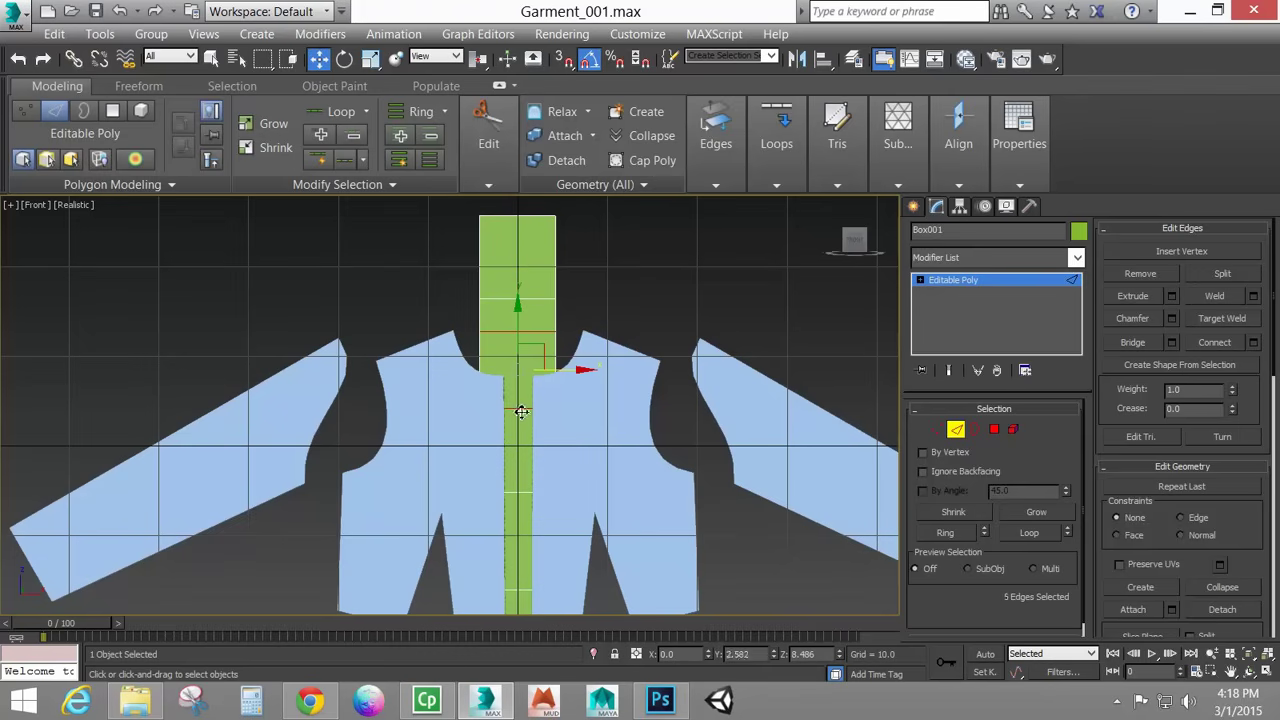
pyautogui.click(370, 58)
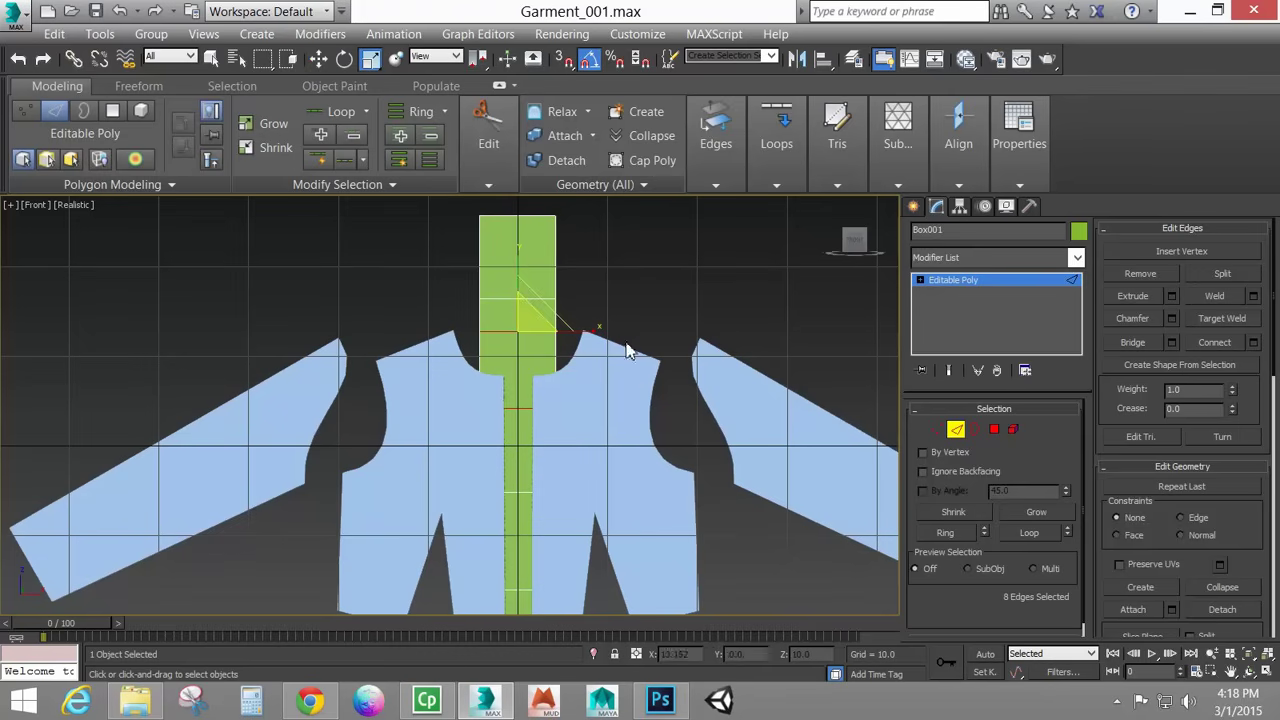
pyautogui.moveTo(587, 332); pyautogui.dragTo(638, 336)
# Show the front view in wireframe and scale the body's waist loop along X to about 246%.
pyautogui.moveTo(680, 342); pyautogui.dragTo(680, 285)
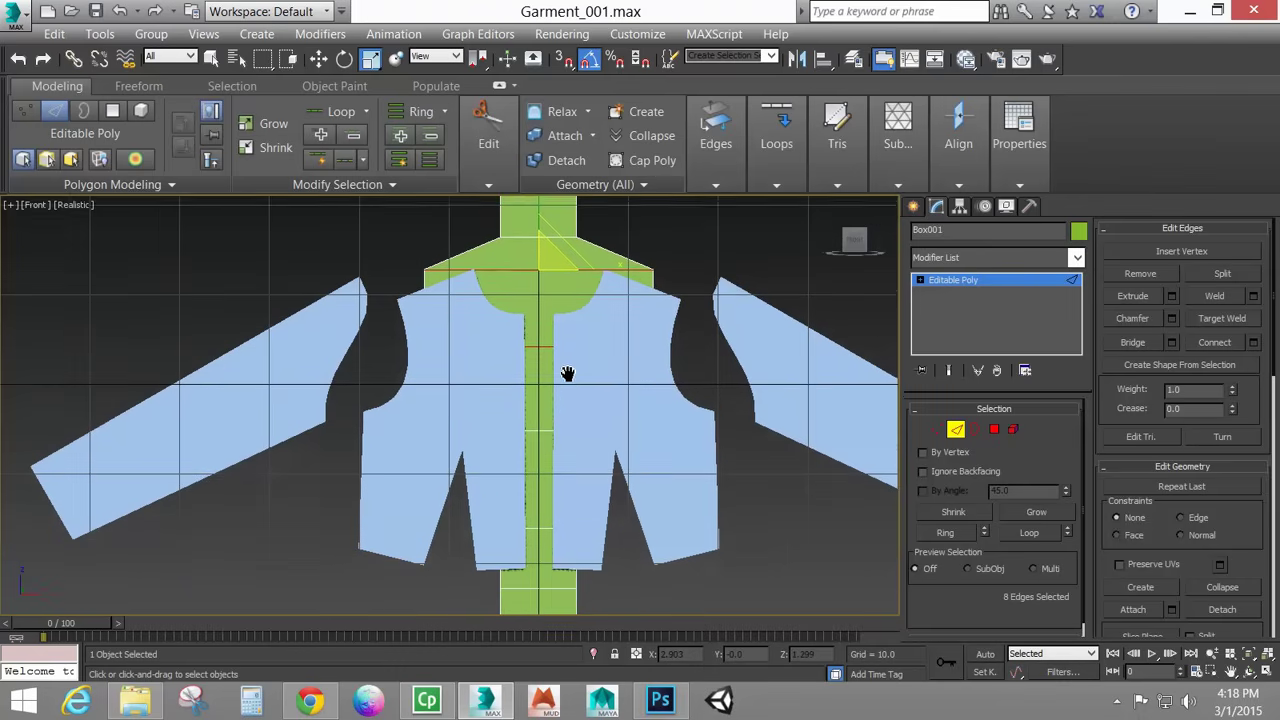
pyautogui.press('F3')
pyautogui.doubleClick(540, 429)
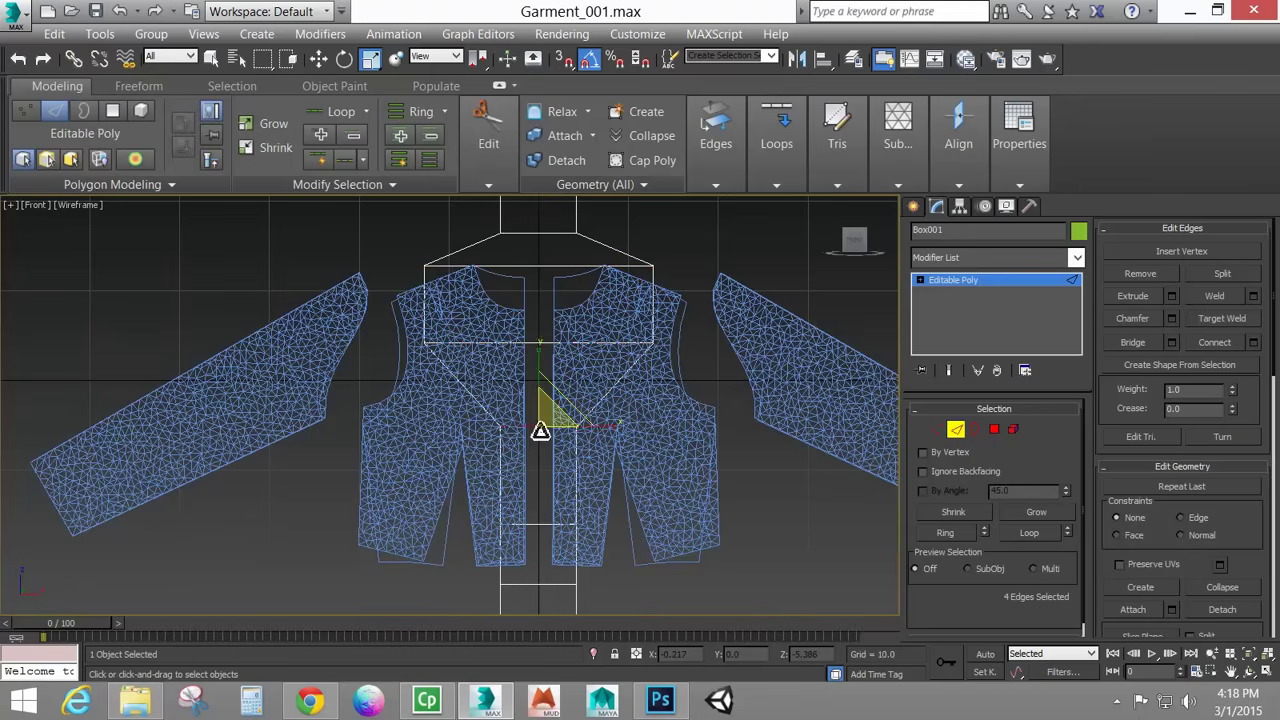
pyautogui.moveTo(611, 430); pyautogui.dragTo(694, 434)
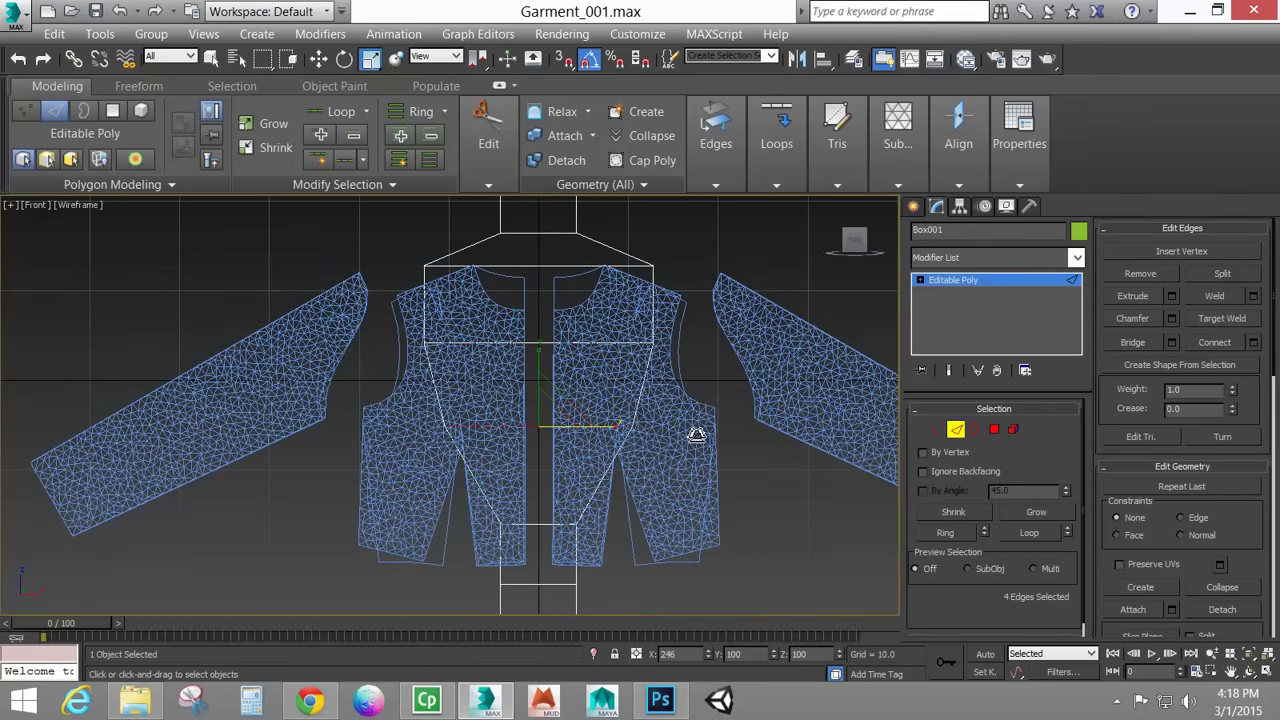
# Widen the two lowest edge loops along X, the one above the hem moderately and the one below it to about 229%.
pyautogui.doubleClick(548, 523)
pyautogui.moveTo(609, 529); pyautogui.dragTo(669, 537)
pyautogui.doubleClick(551, 586)
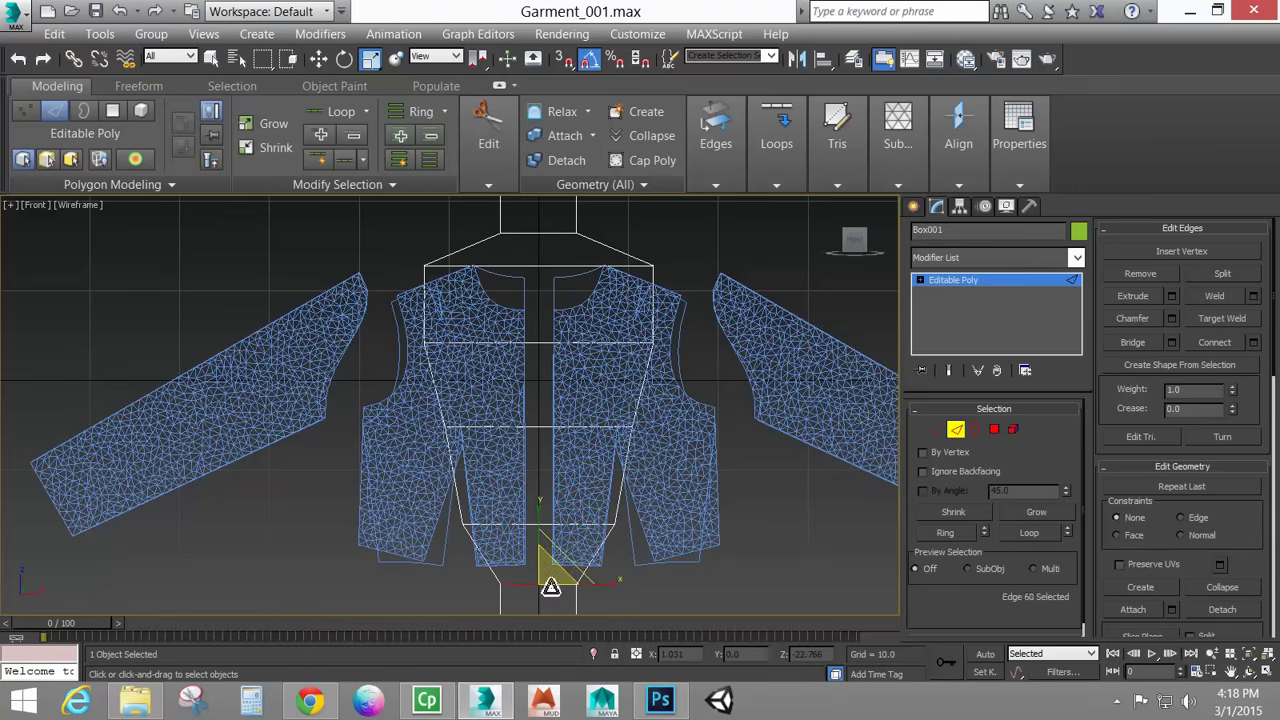
pyautogui.moveTo(618, 585); pyautogui.dragTo(690, 587)
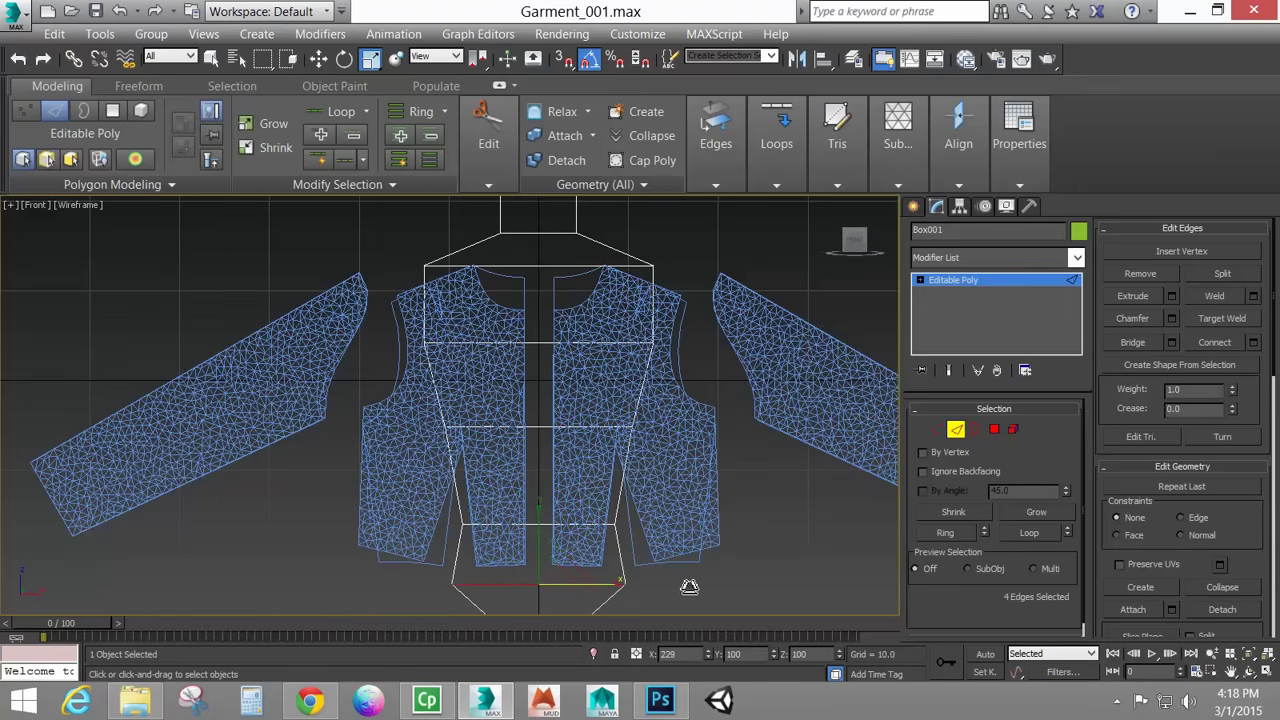
pyautogui.moveTo(540, 449); pyautogui.dragTo(534, 286, button='middle')
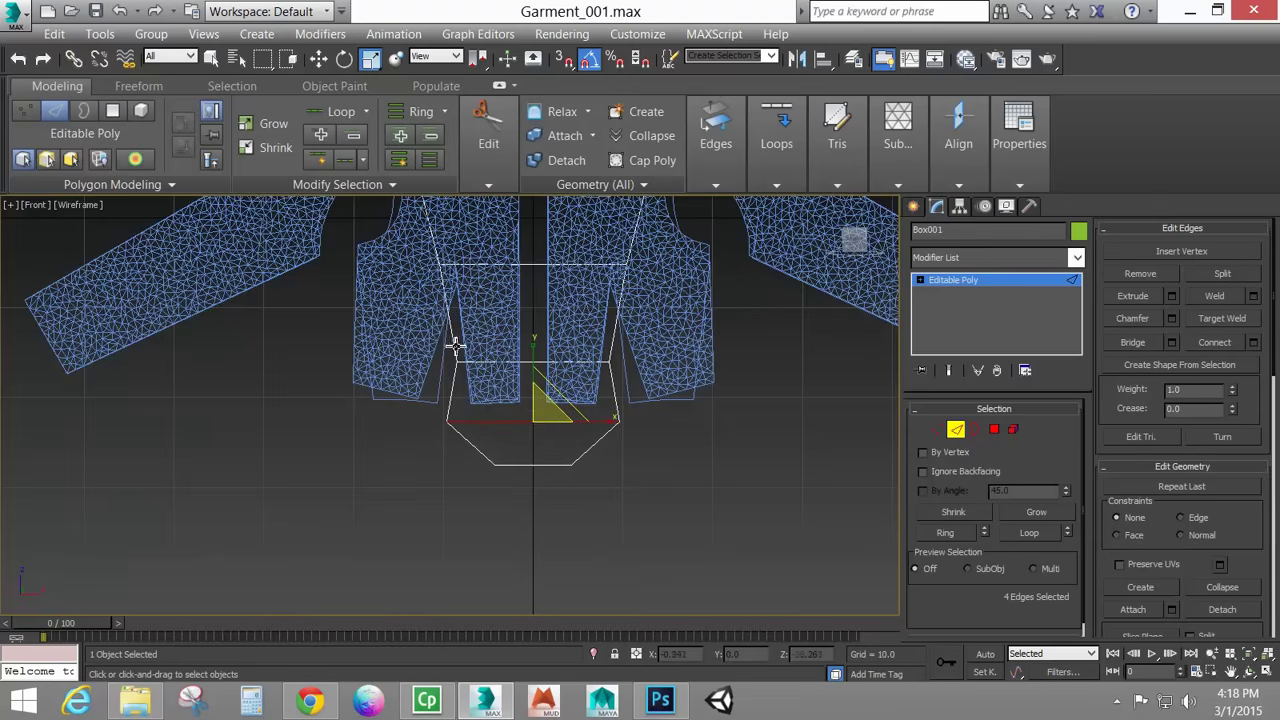
pyautogui.moveTo(449, 343); pyautogui.dragTo(518, 525, button='middle')
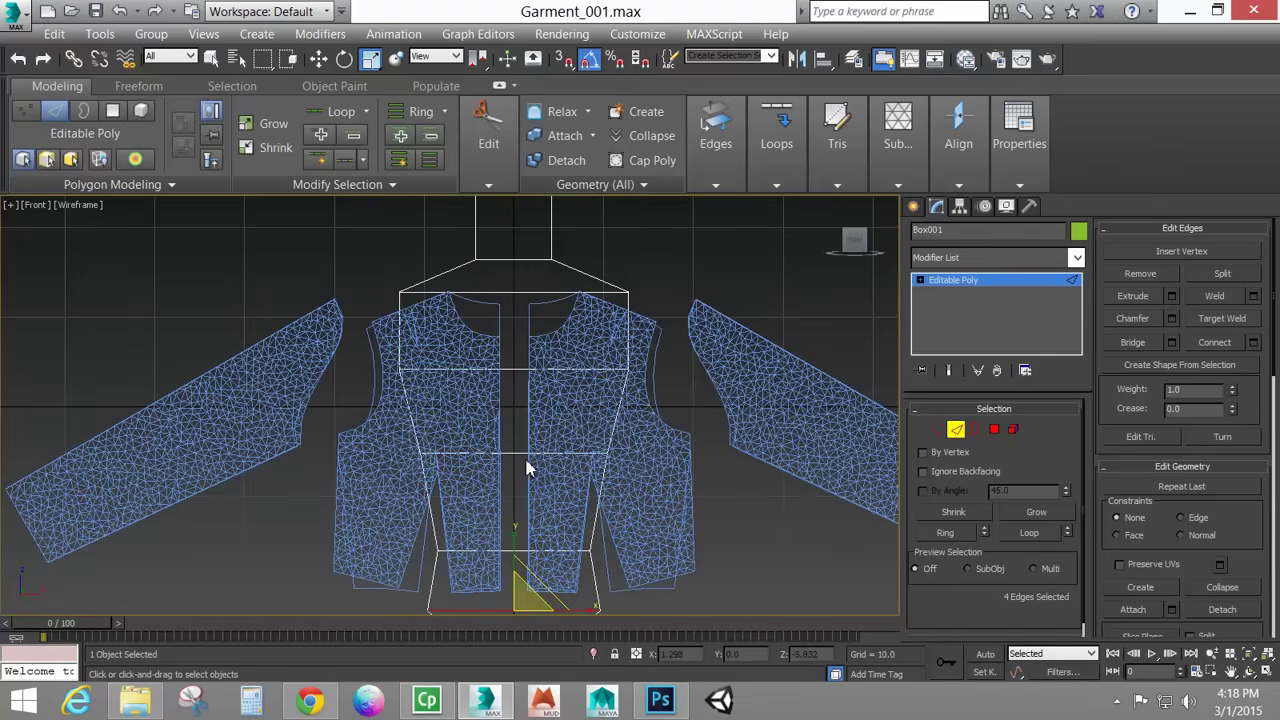
# In the left view, shift the whole box body to Y 4.896 so it sits centred between the front and back panels.
pyautogui.press('l')
pyautogui.scroll(2, 457, 366)
pyautogui.scroll(-4, 476, 376)
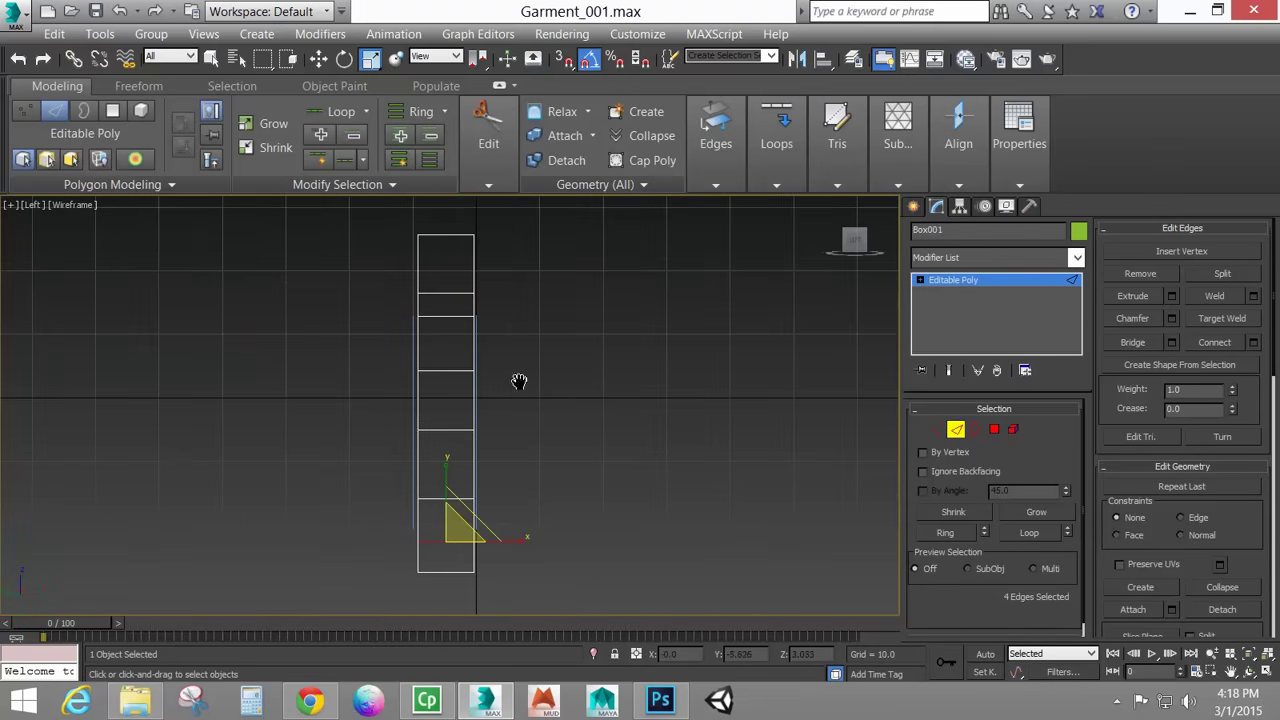
pyautogui.moveTo(519, 381); pyautogui.dragTo(572, 374, button='middle')
pyautogui.click(318, 58)
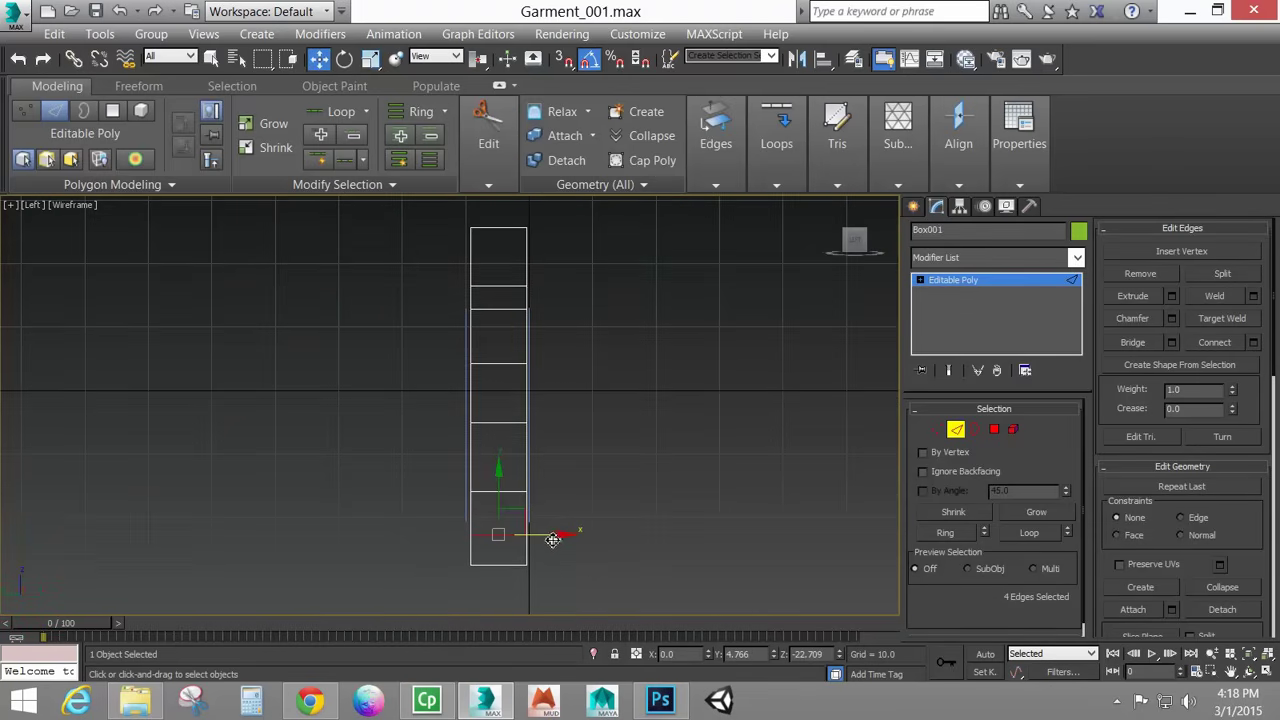
pyautogui.moveTo(553, 540); pyautogui.dragTo(553, 540)
pyautogui.click(956, 429)
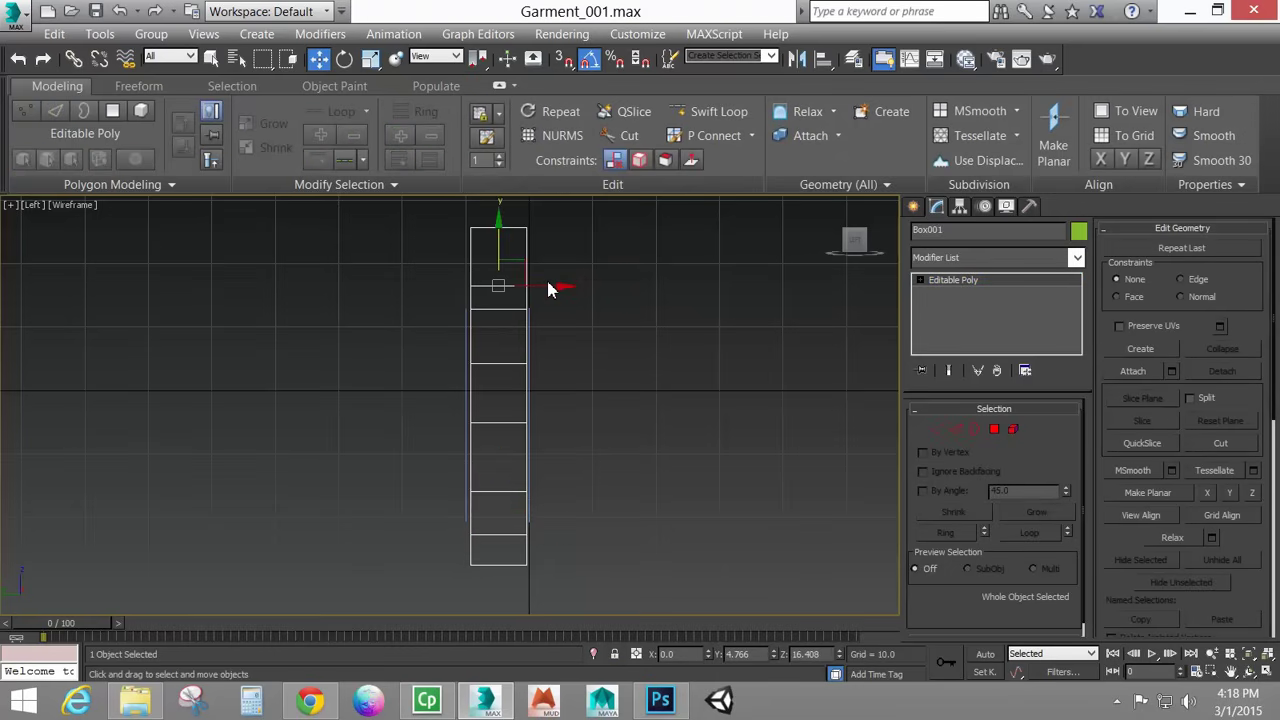
pyautogui.moveTo(549, 289); pyautogui.dragTo(547, 288)
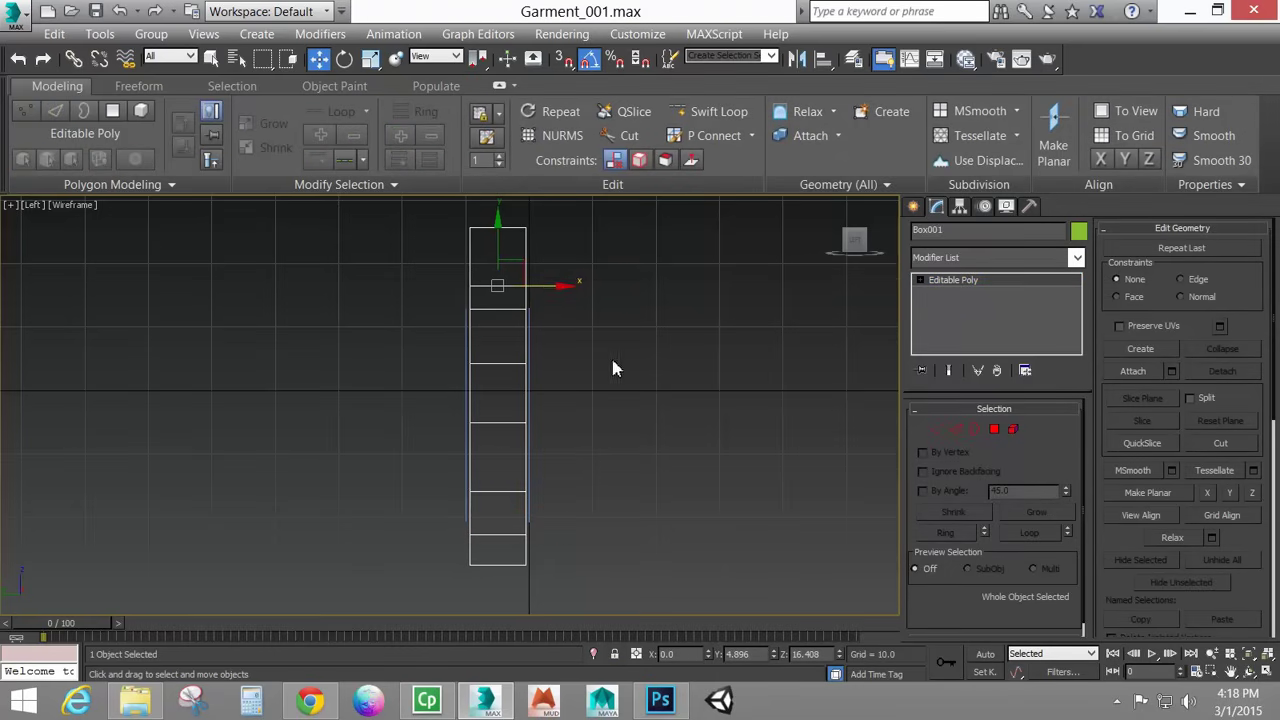
pyautogui.moveTo(613, 368); pyautogui.dragTo(665, 388, button='middle')
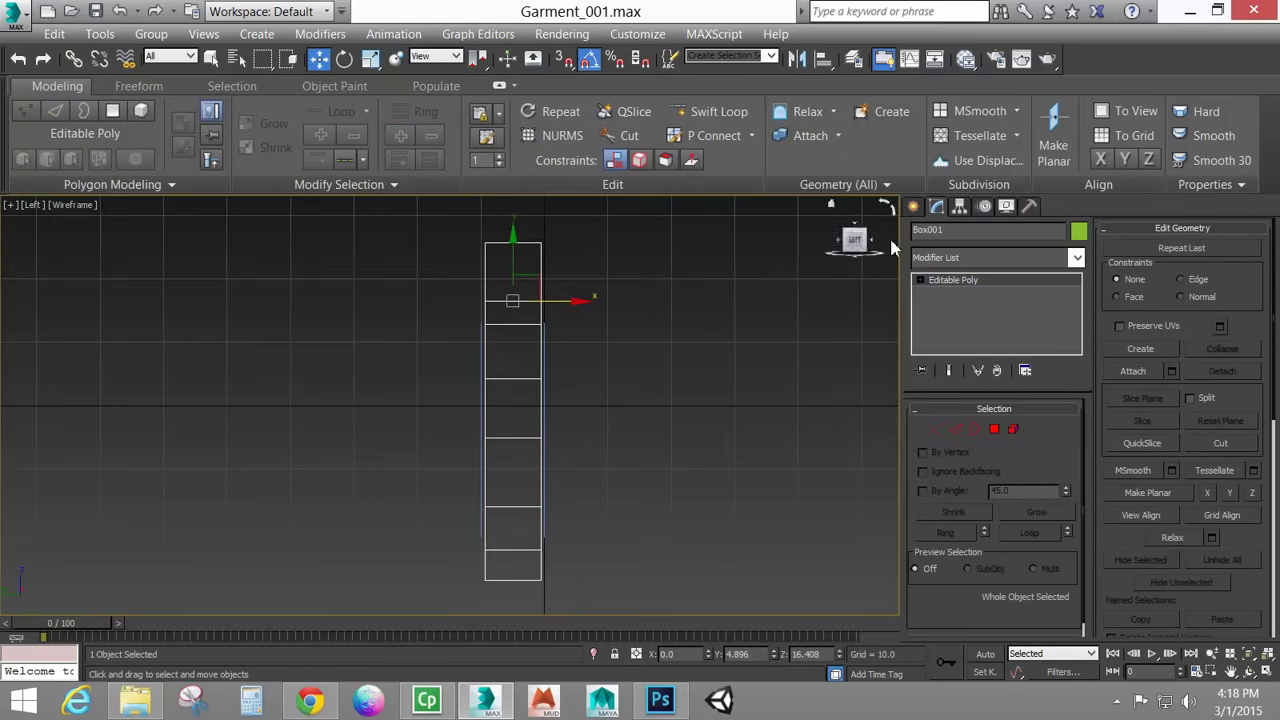
# Apply a TurboSmooth modifier to the box body.
pyautogui.click(480, 354)
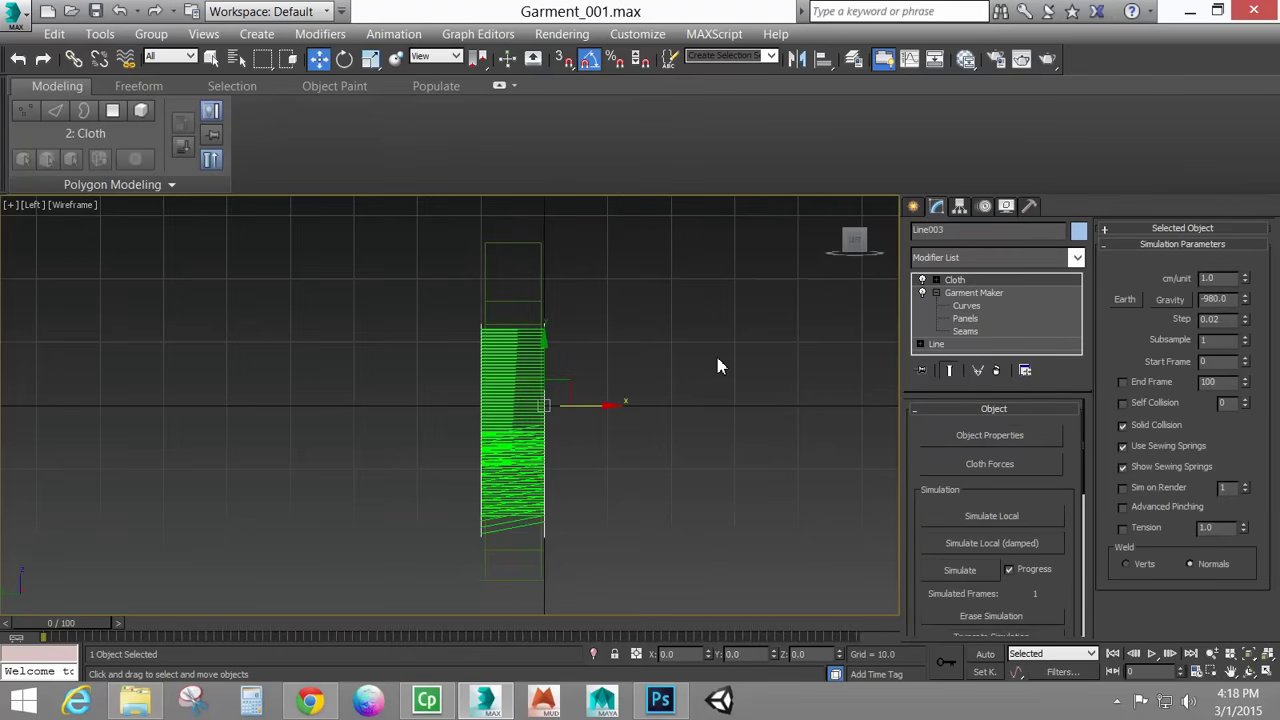
pyautogui.press('p')
pyautogui.keyDown('alt'); pyautogui.moveTo(706, 352); pyautogui.dragTo(610, 365, button='middle'); pyautogui.keyUp('alt')
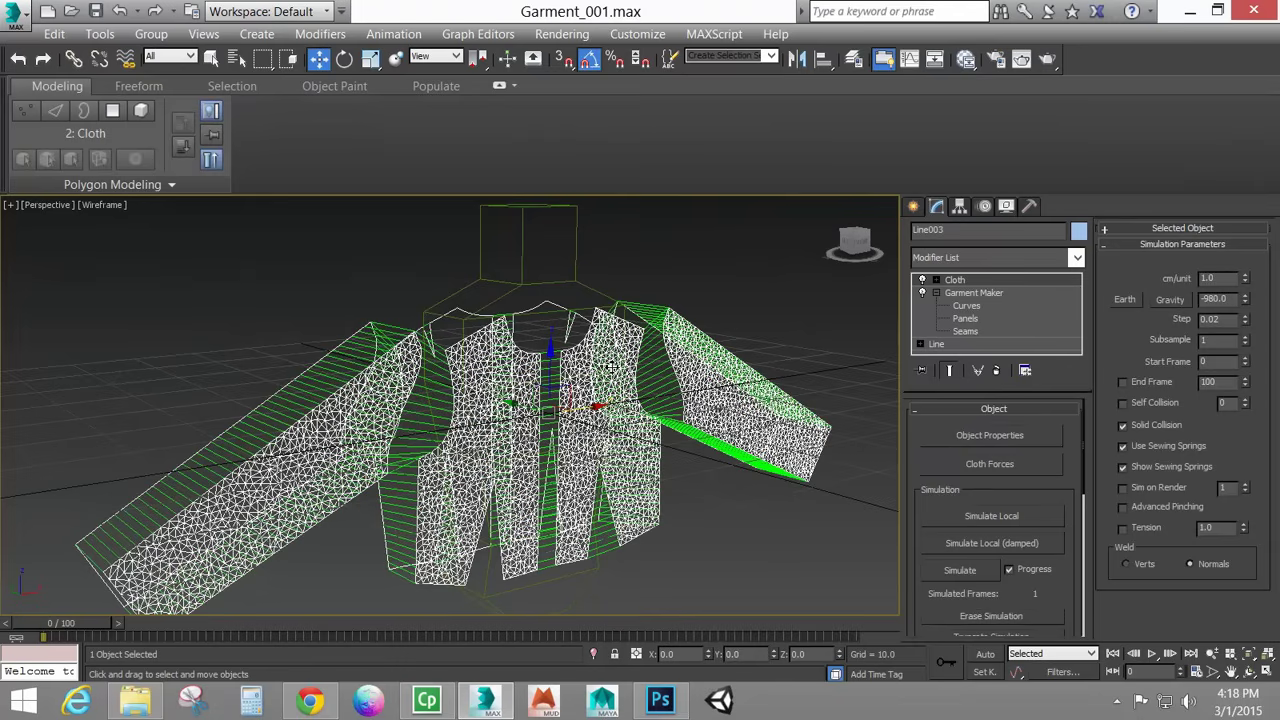
pyautogui.click(578, 249)
pyautogui.click(1076, 257)
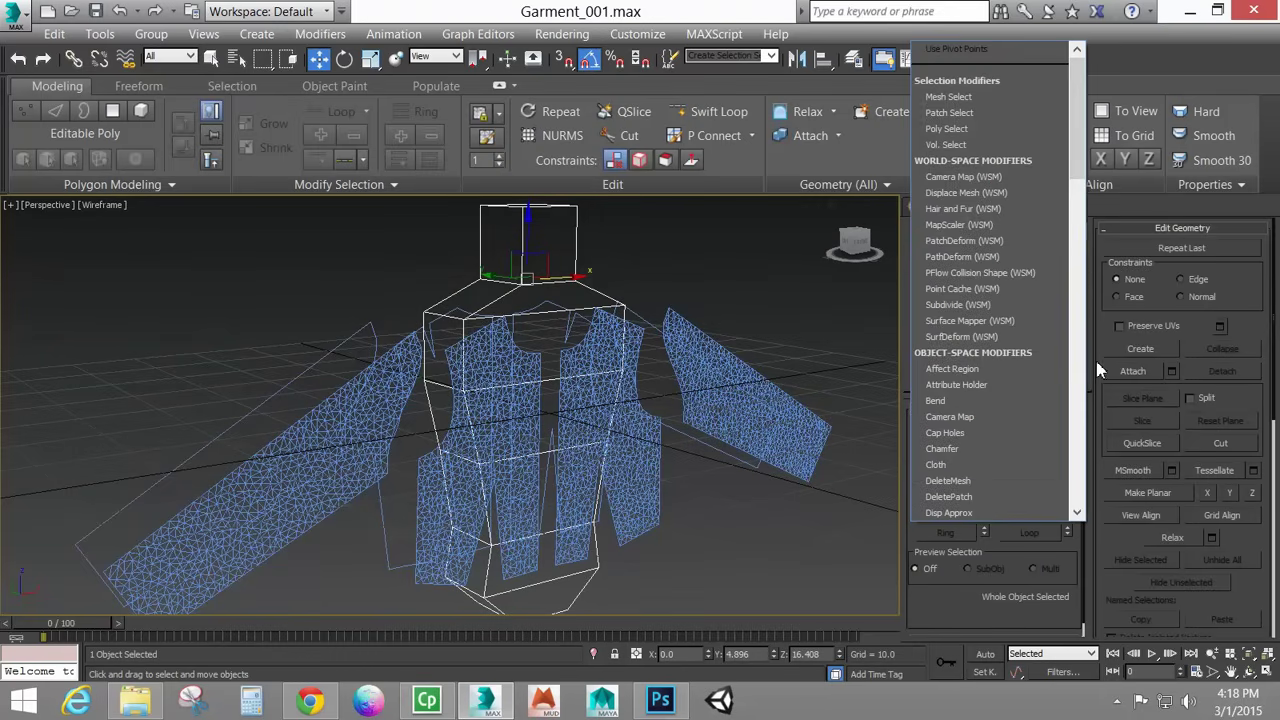
pyautogui.moveTo(1078, 166); pyautogui.dragTo(1078, 463)
pyautogui.click(962, 357)
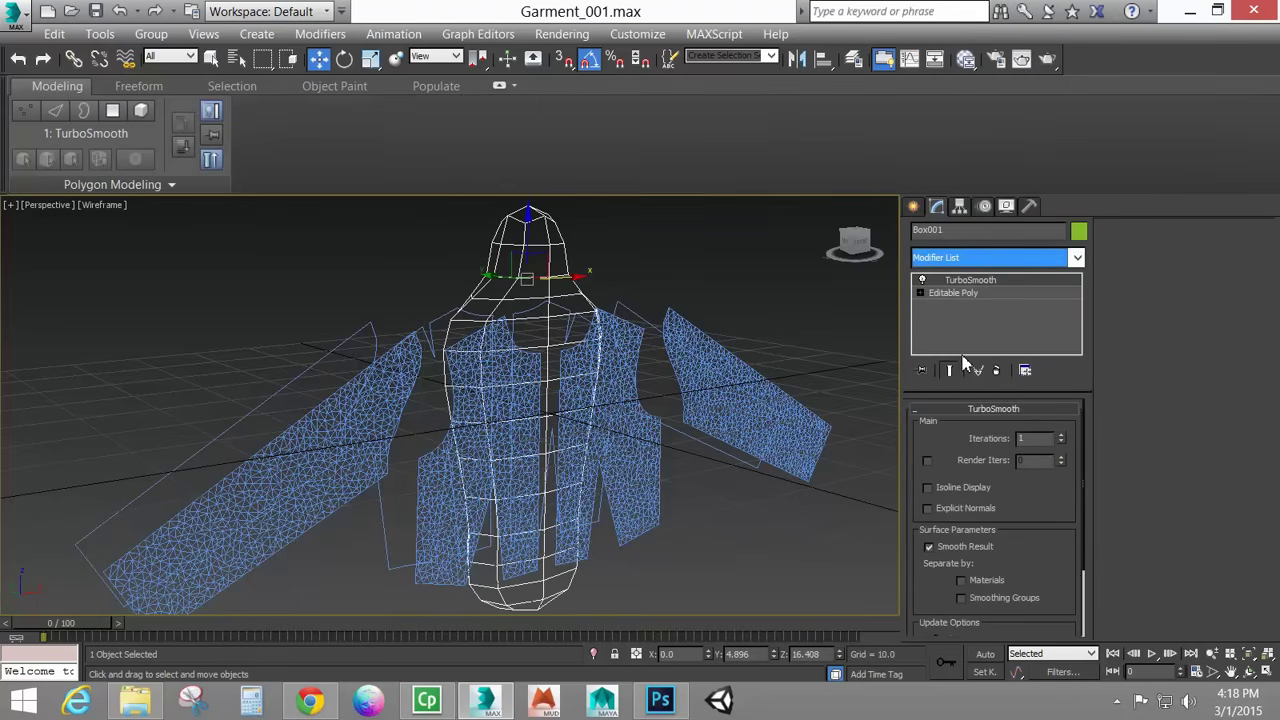
pyautogui.click(977, 315)
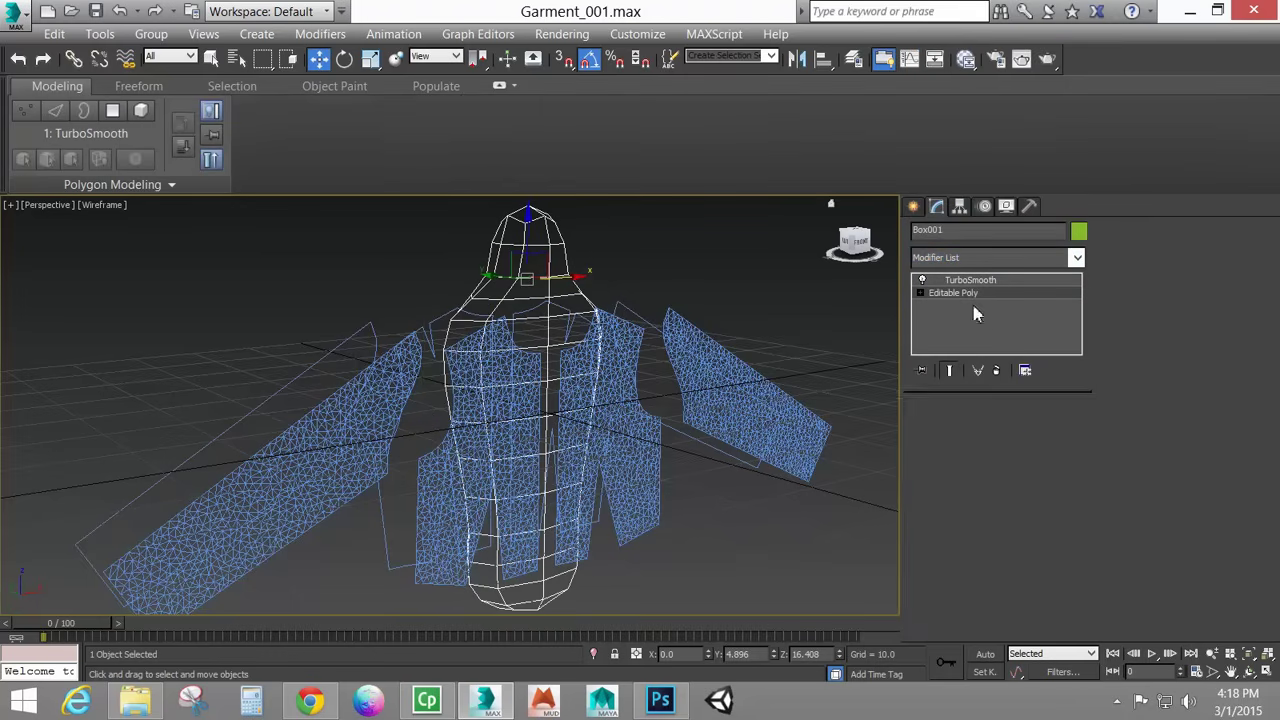
# Extrude the two side polygons between the shoulder and chest loops outward past the sleeve ends to form arms.
pyautogui.click(955, 292)
pyautogui.click(994, 429)
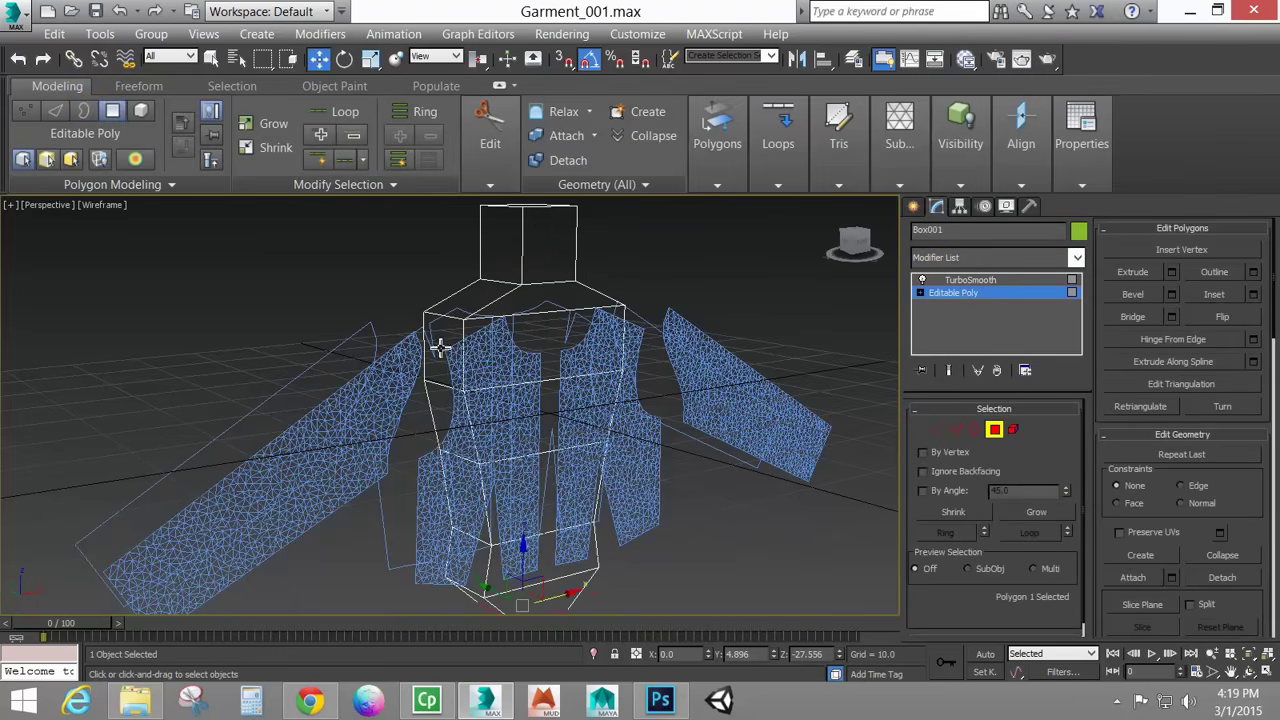
pyautogui.click(439, 347)
pyautogui.keyDown('alt'); pyautogui.moveTo(683, 349); pyautogui.dragTo(649, 360, button='middle'); pyautogui.keyUp('alt')
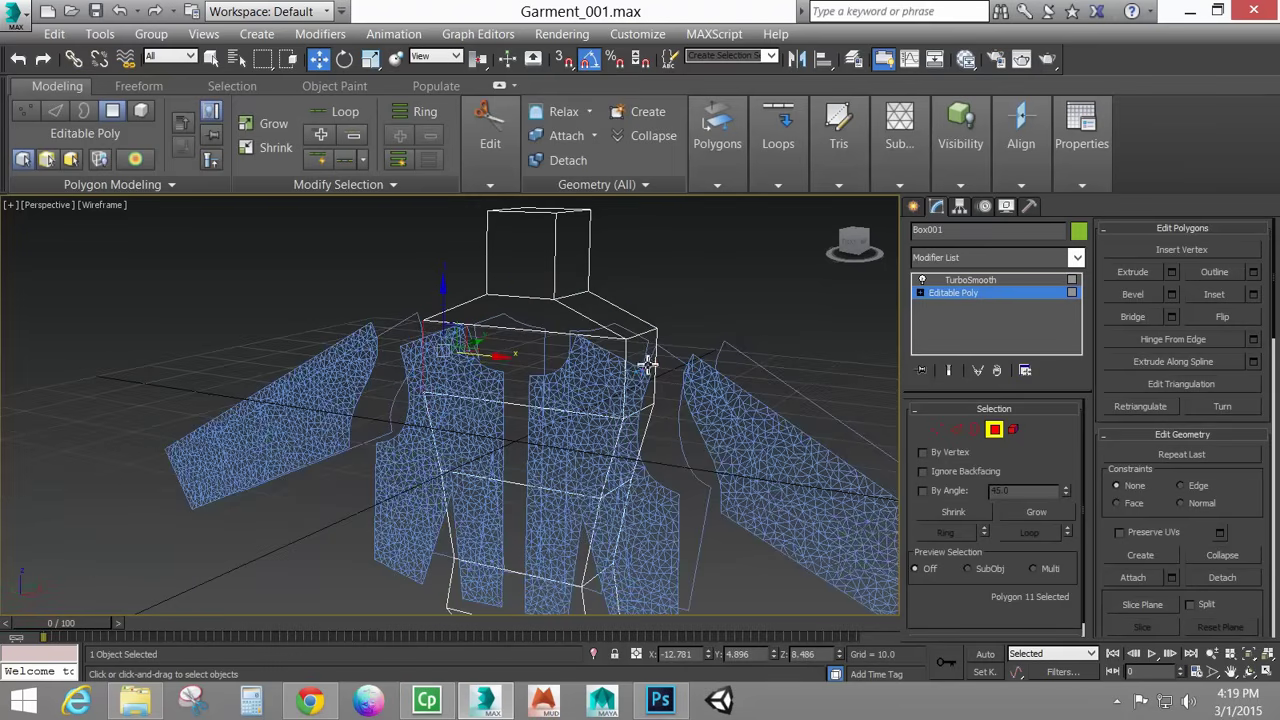
pyautogui.keyDown('ctrl'); pyautogui.click(649, 396); pyautogui.keyUp('ctrl')
pyautogui.press('f')
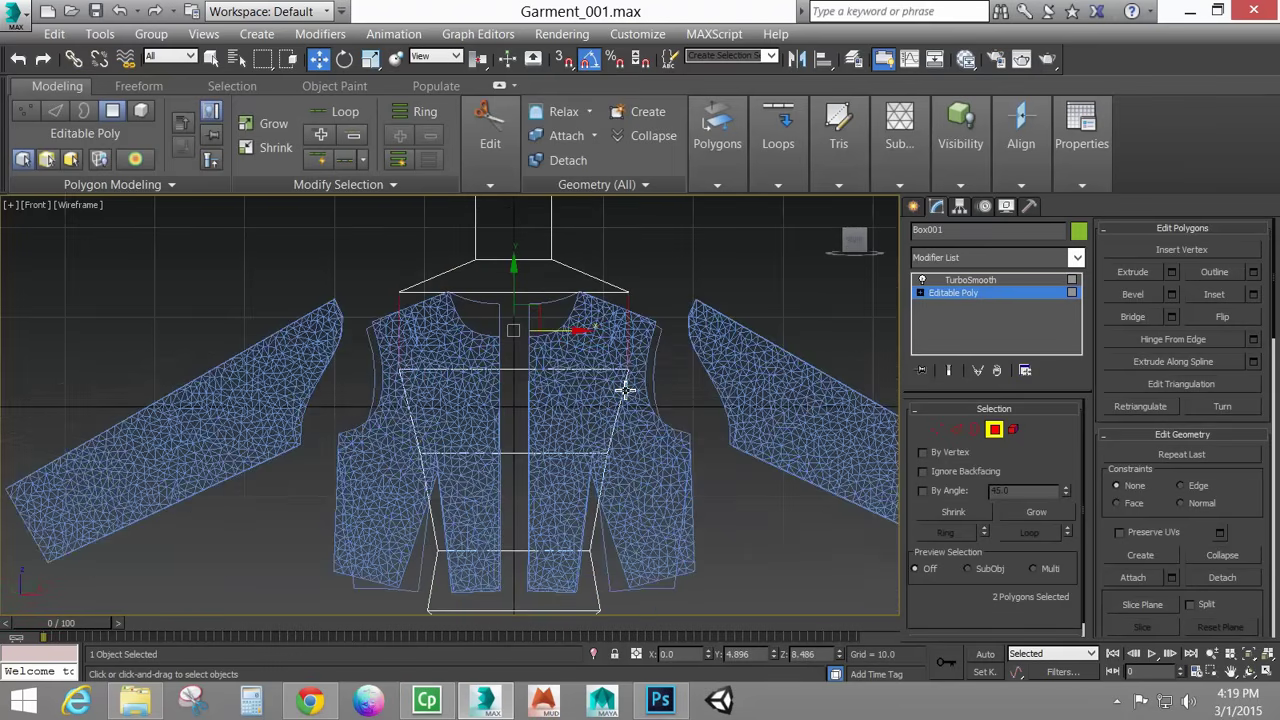
pyautogui.click(1171, 272)
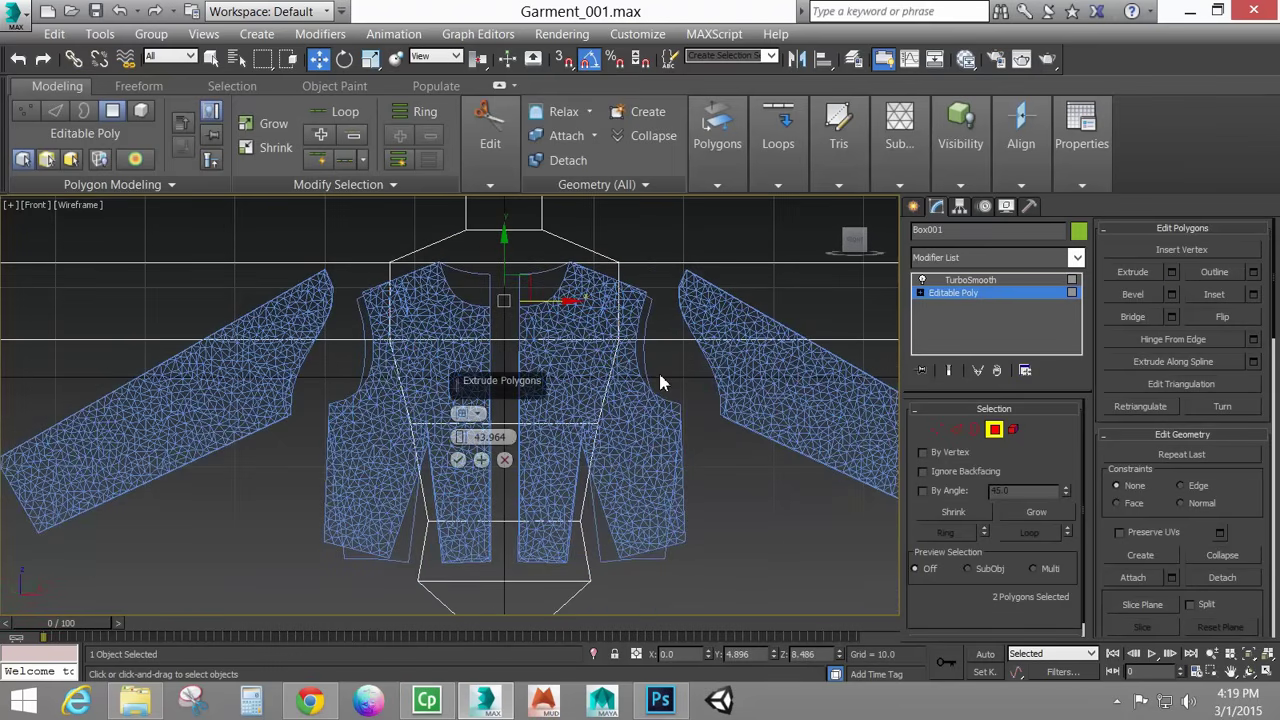
pyautogui.moveTo(461, 441); pyautogui.dragTo(464, 508)
pyautogui.moveTo(504, 474); pyautogui.dragTo(592, 468, button='middle')
pyautogui.scroll(-2, 592, 468)
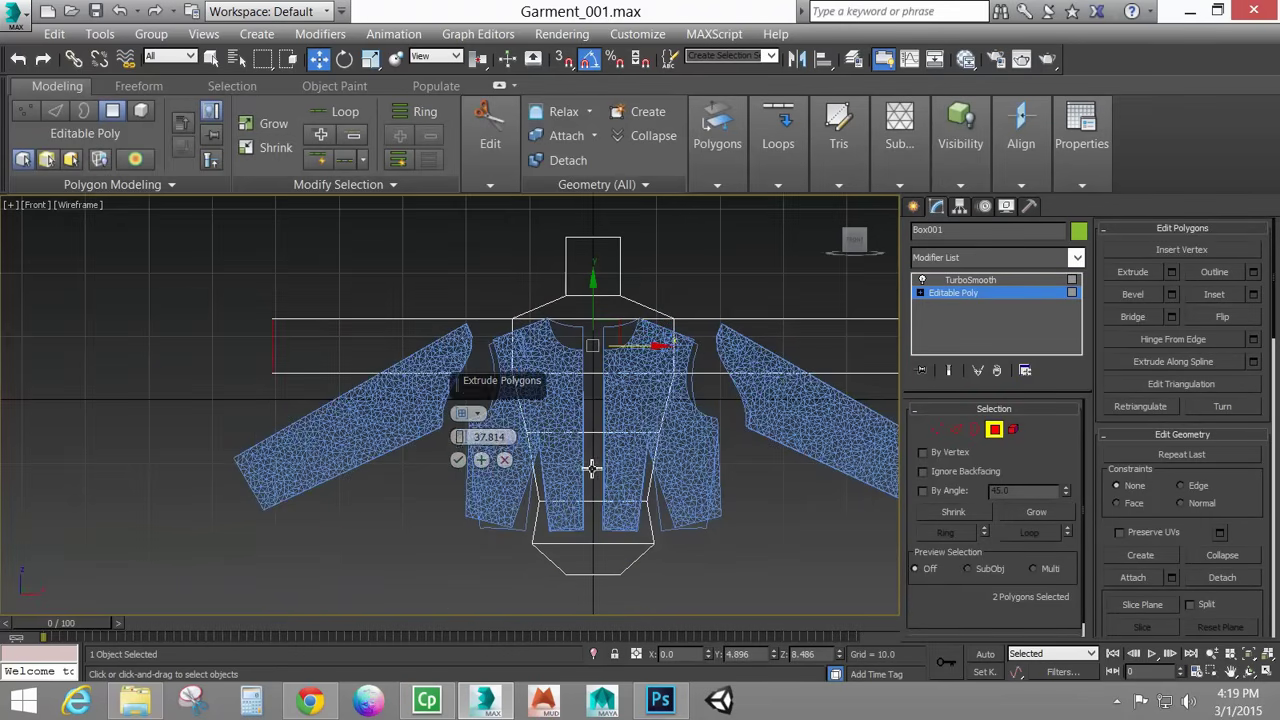
pyautogui.click(458, 459)
# Shrink the arm-end polygons vertically and move them down about 27.4 so the arms slope along the sleeves.
pyautogui.click(370, 58)
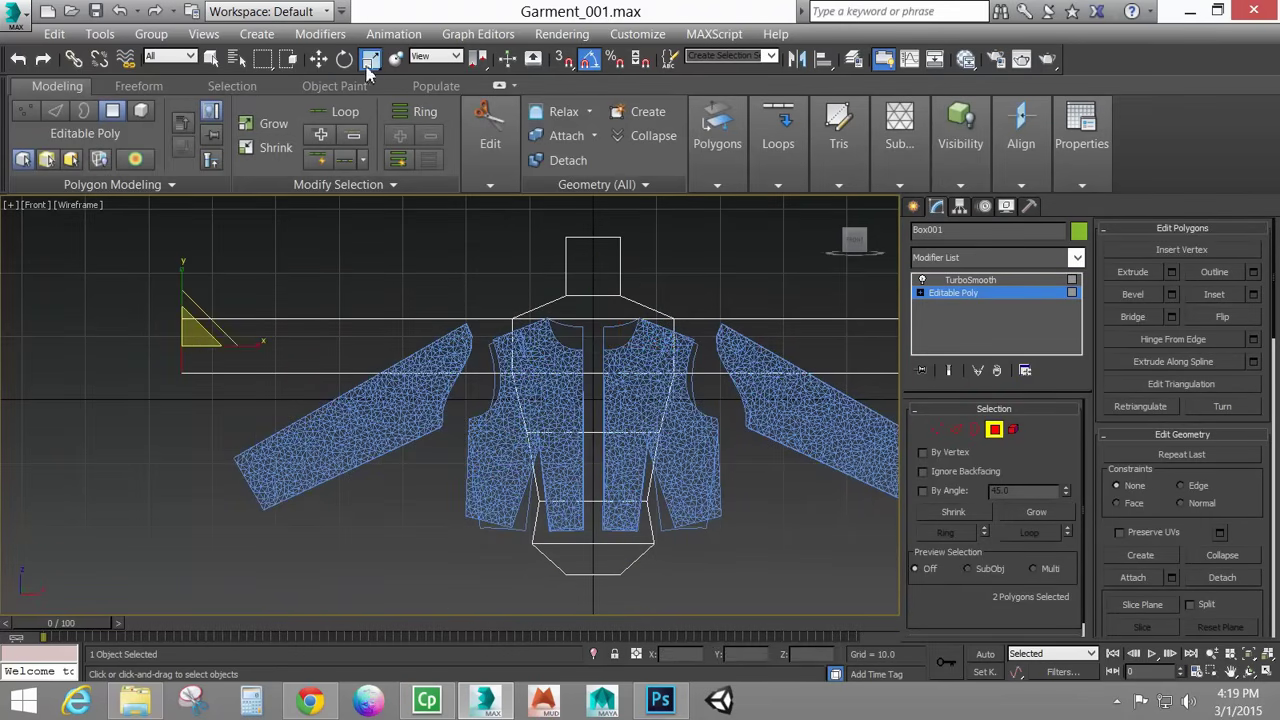
pyautogui.moveTo(194, 347); pyautogui.dragTo(194, 417)
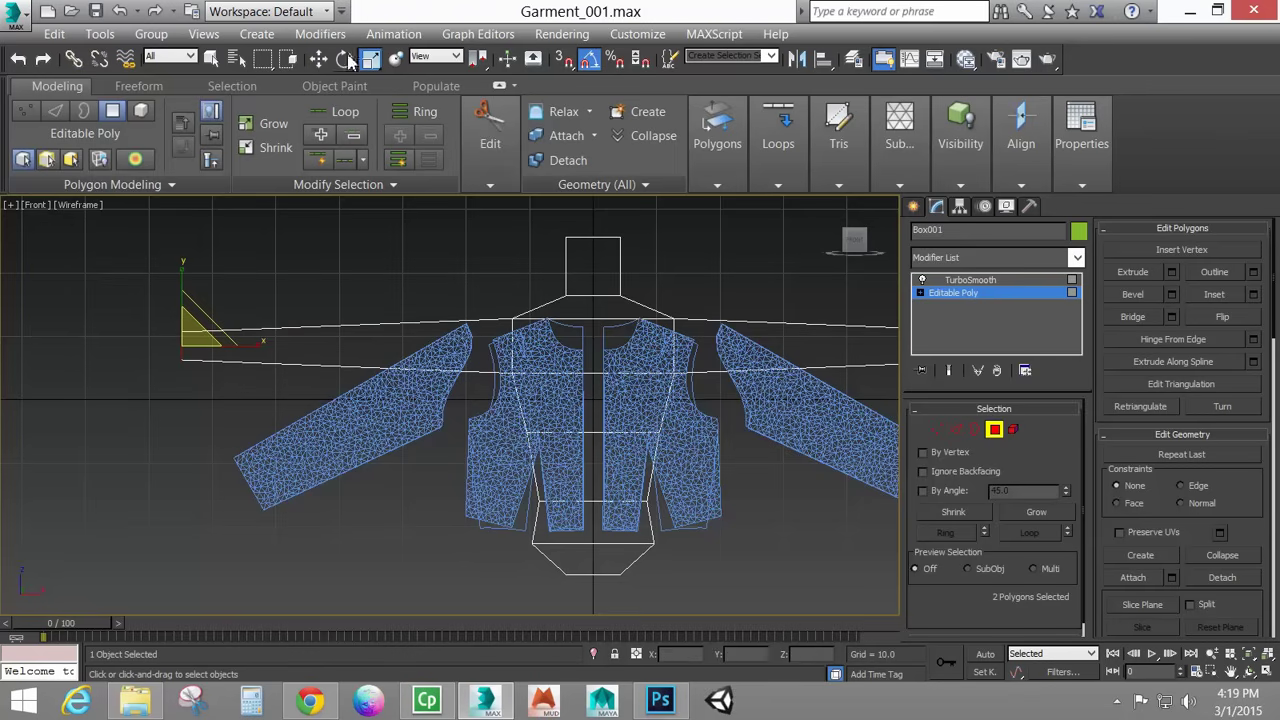
pyautogui.click(318, 58)
pyautogui.moveTo(593, 315); pyautogui.dragTo(593, 474)
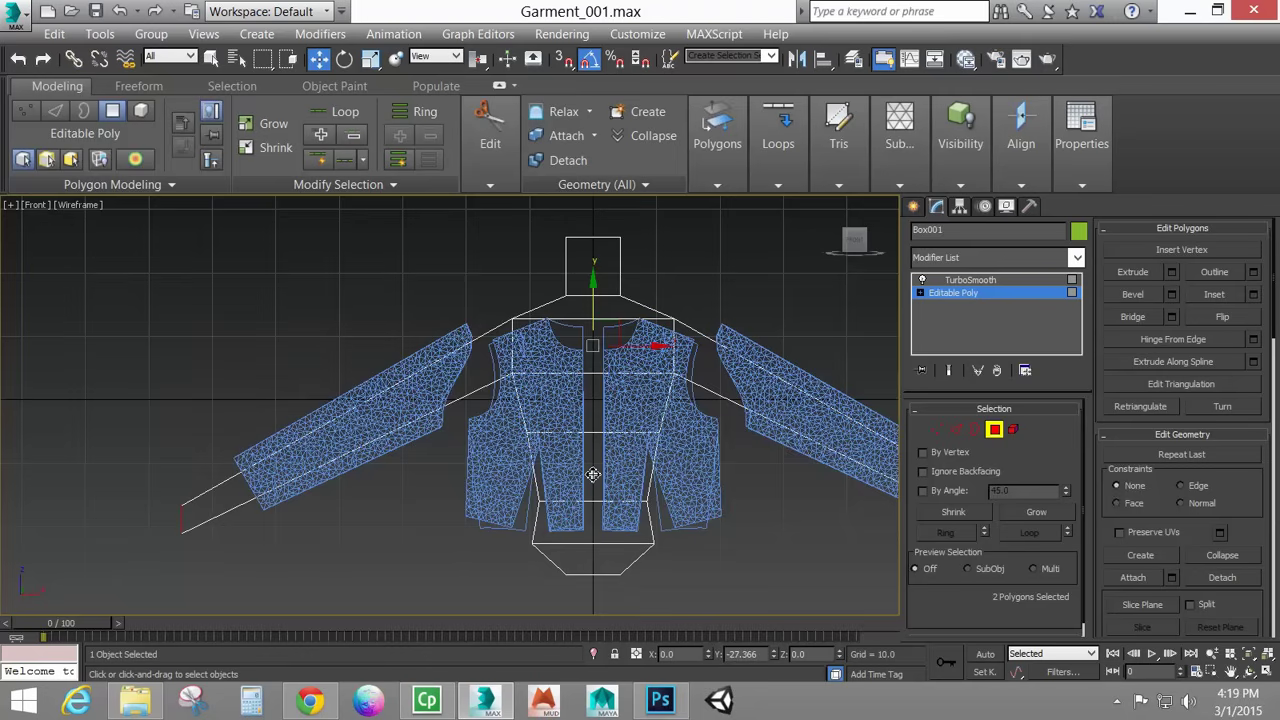
# Lower the body's head, neck and shoulder vertices by about 5, and the side vertices of the chest loop by about 3.
pyautogui.moveTo(593, 474); pyautogui.dragTo(593, 480)
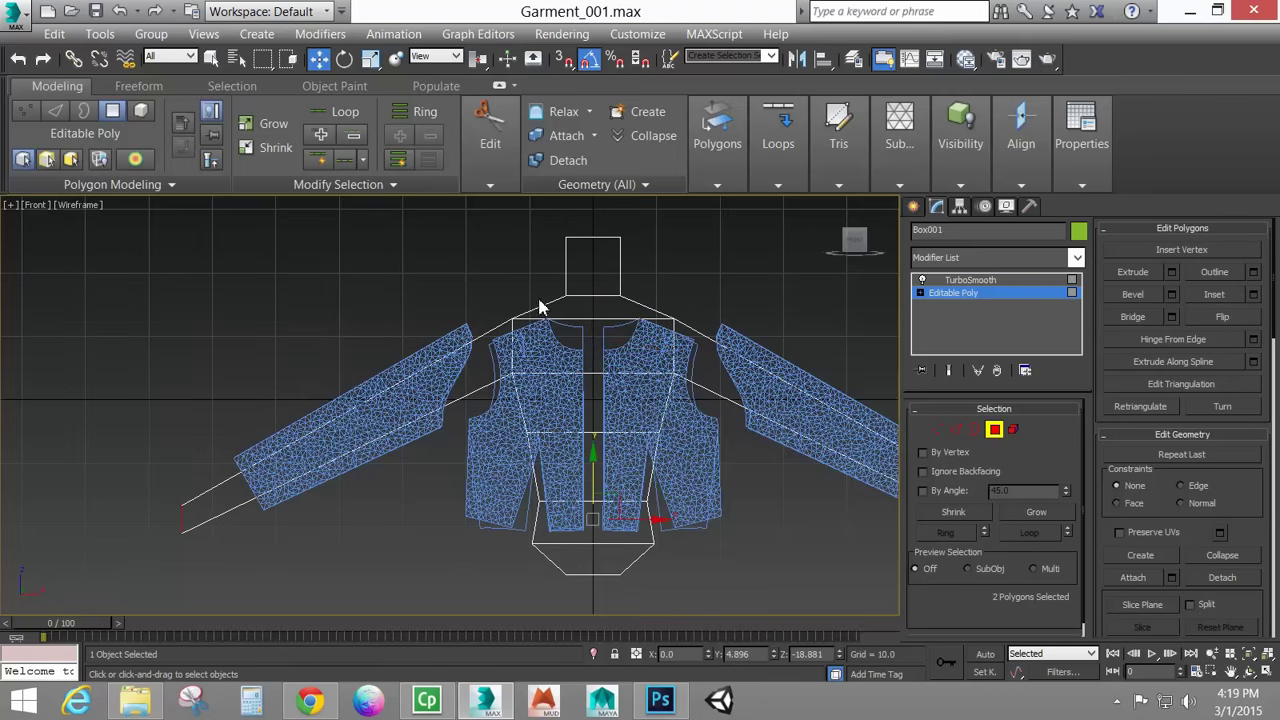
pyautogui.click(936, 429)
pyautogui.moveTo(508, 224); pyautogui.dragTo(697, 350)
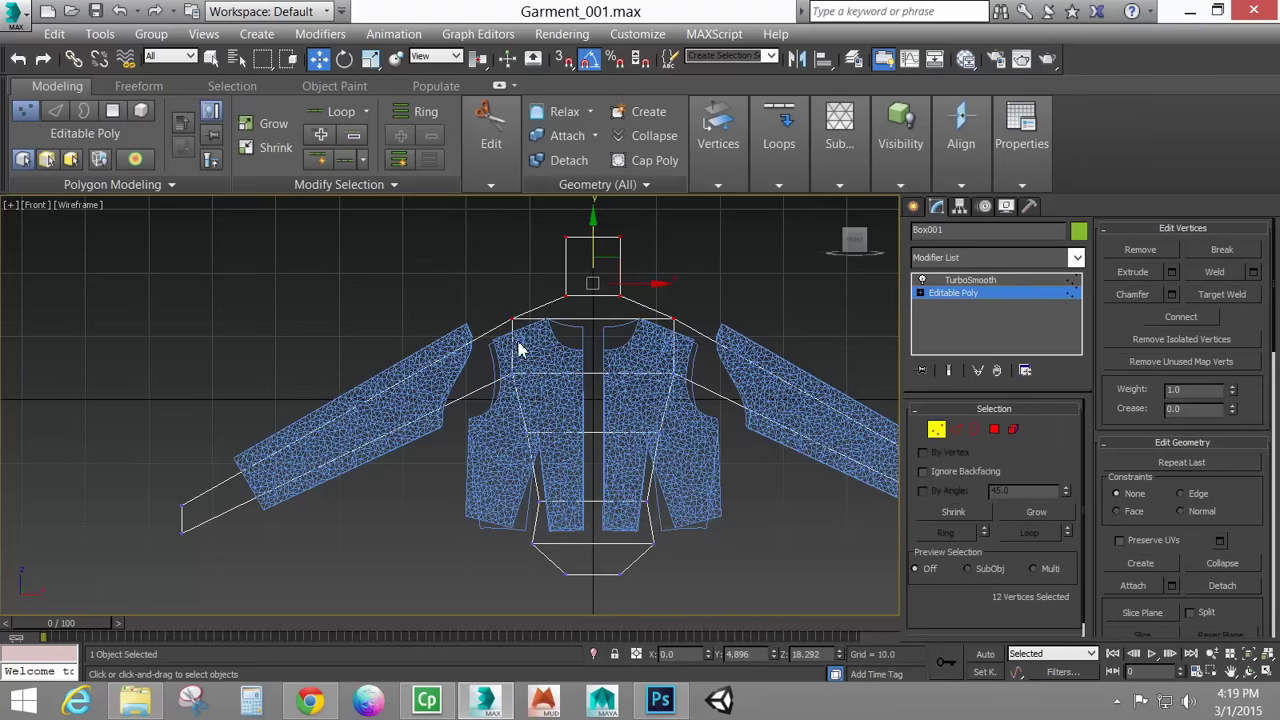
pyautogui.moveTo(600, 241); pyautogui.dragTo(587, 280)
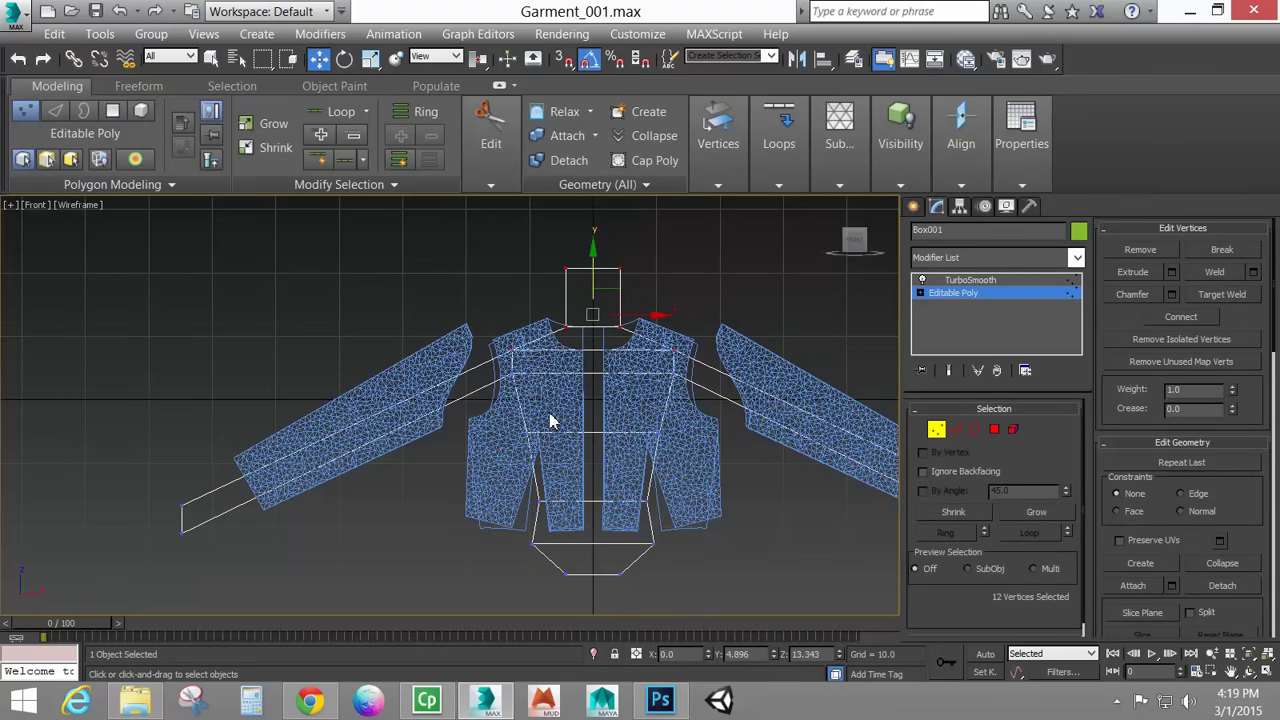
pyautogui.moveTo(528, 362); pyautogui.dragTo(605, 382)
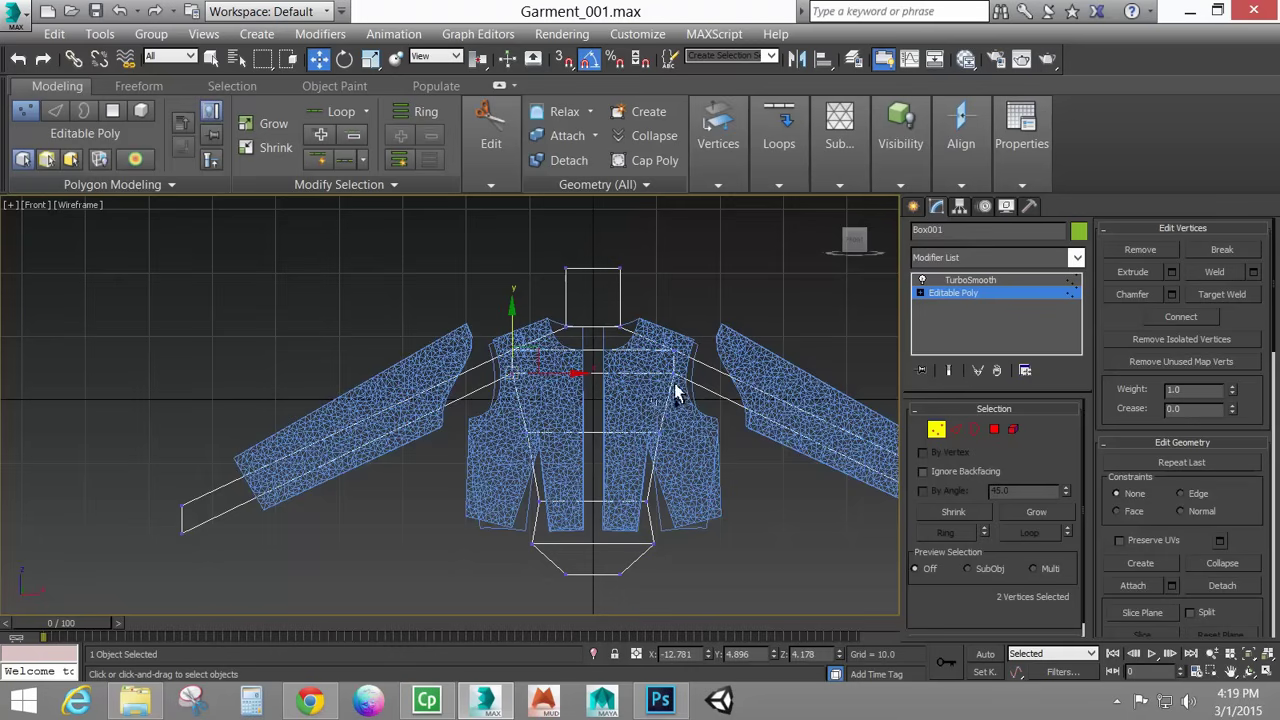
pyautogui.moveTo(594, 333); pyautogui.dragTo(594, 353)
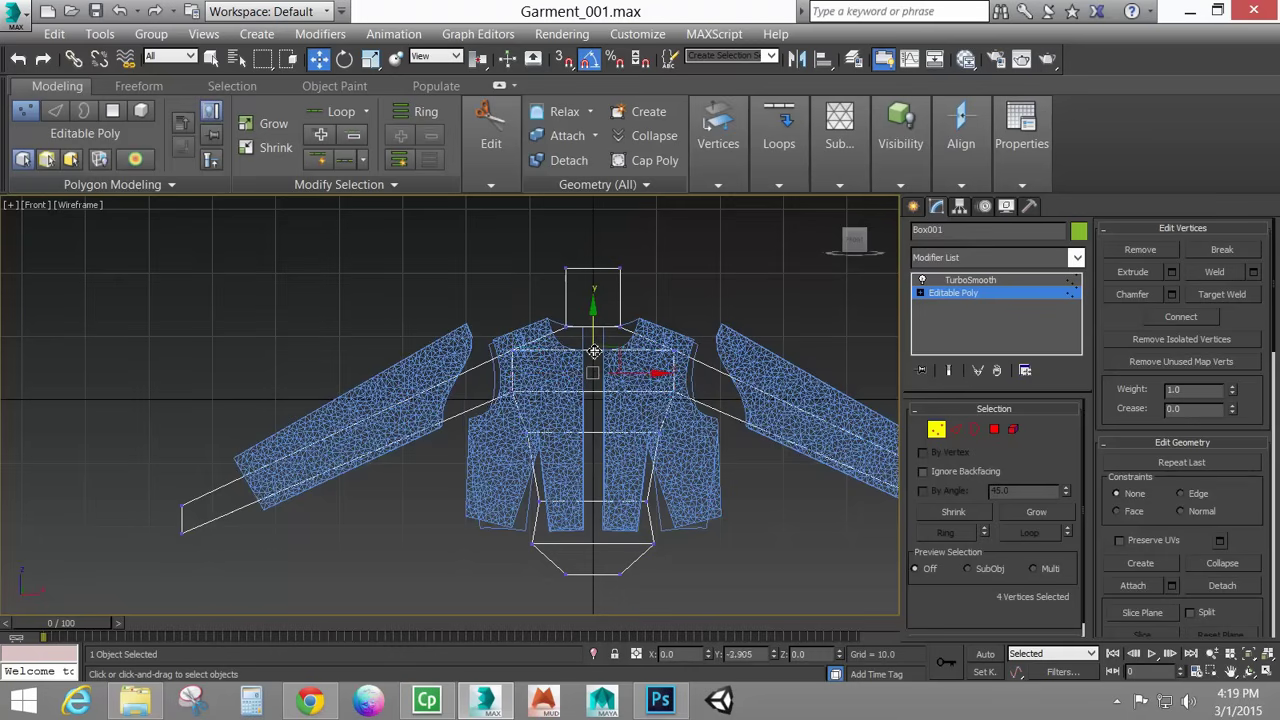
# Move the end vertices of both arms inward and up so the arm tips sit just past the sleeve openings, squared to the sleeves.
pyautogui.moveTo(734, 416); pyautogui.dragTo(645, 358, button='middle')
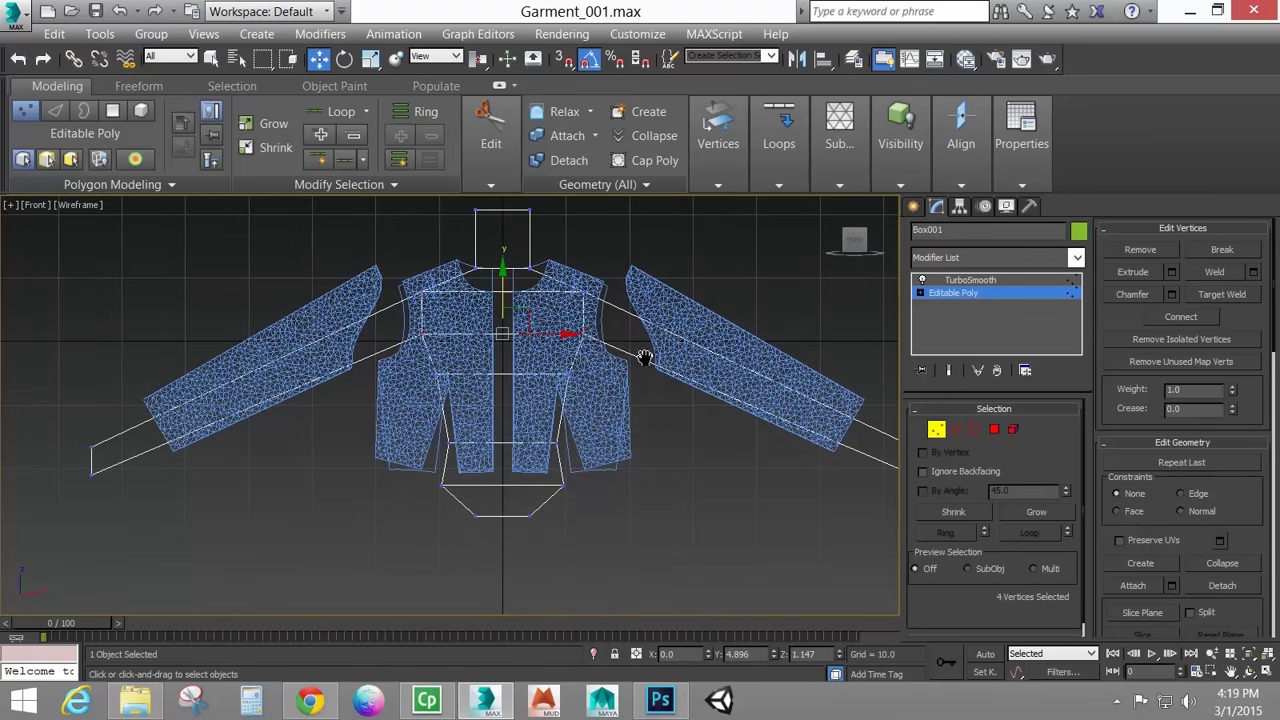
pyautogui.scroll(-3, 662, 330)
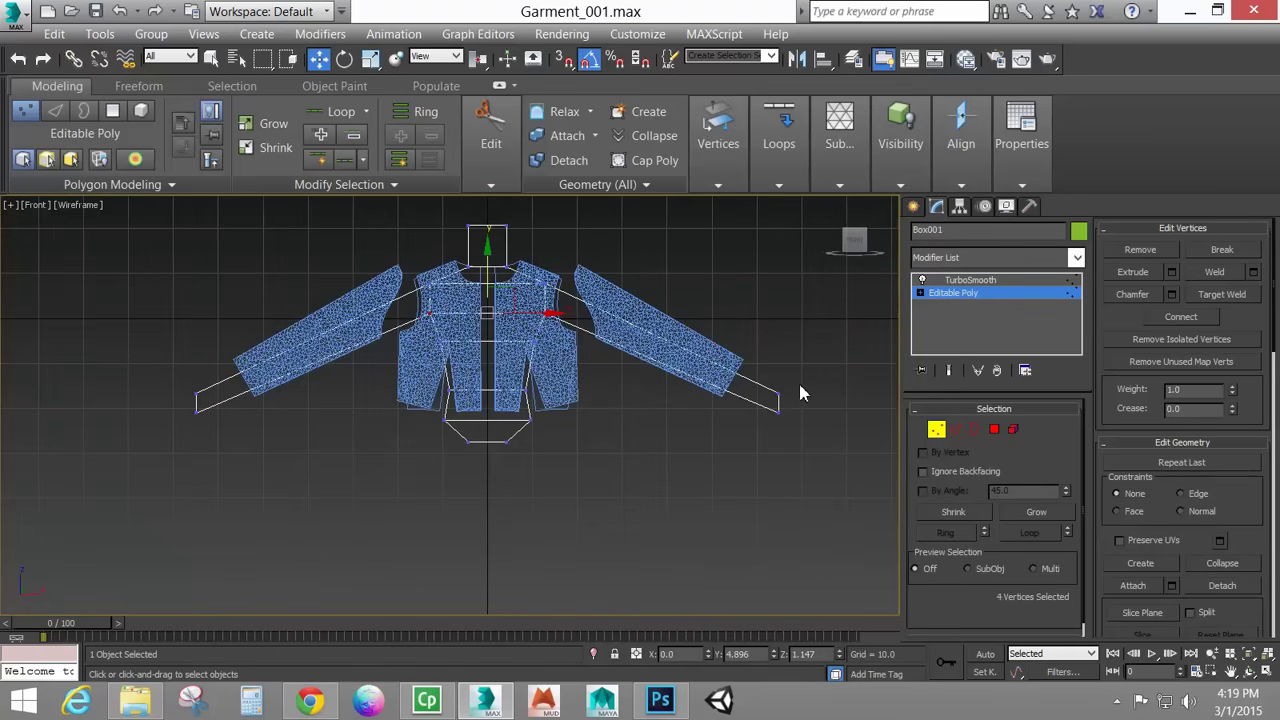
pyautogui.moveTo(770, 403); pyautogui.dragTo(765, 371)
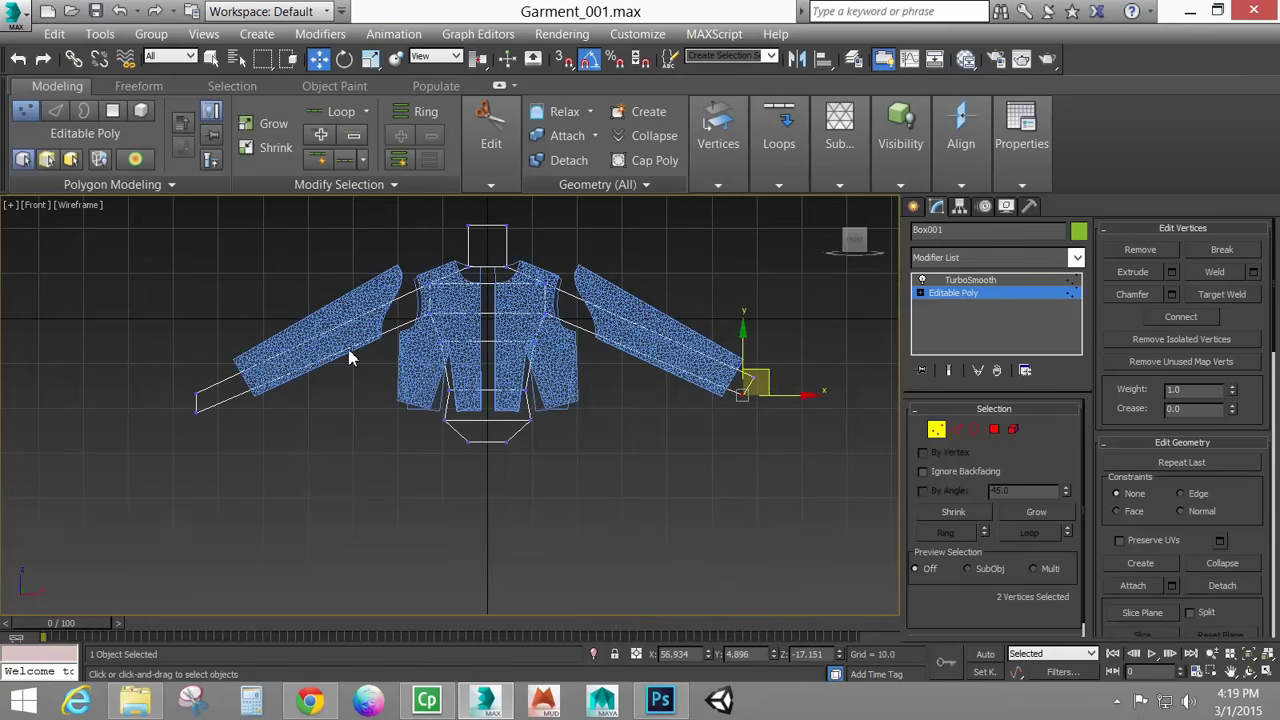
pyautogui.moveTo(180, 390); pyautogui.dragTo(228, 408)
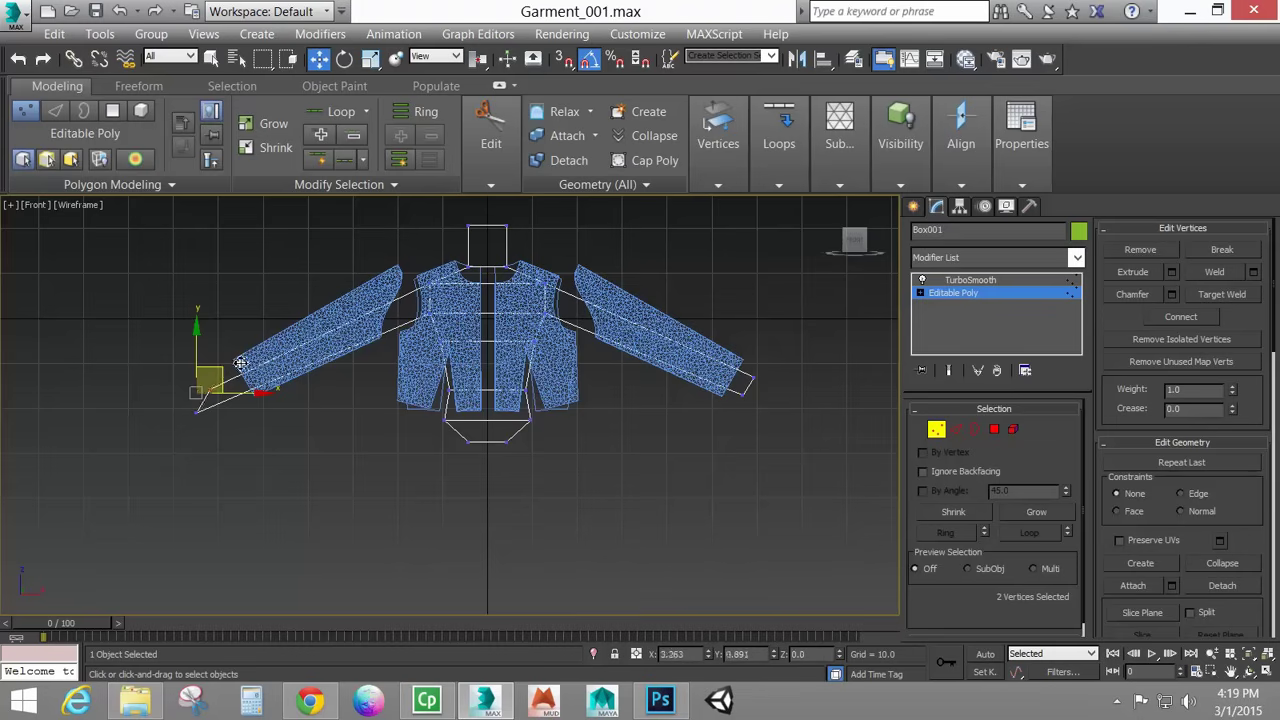
pyautogui.moveTo(246, 356); pyautogui.dragTo(246, 357)
pyautogui.moveTo(181, 403); pyautogui.dragTo(294, 364)
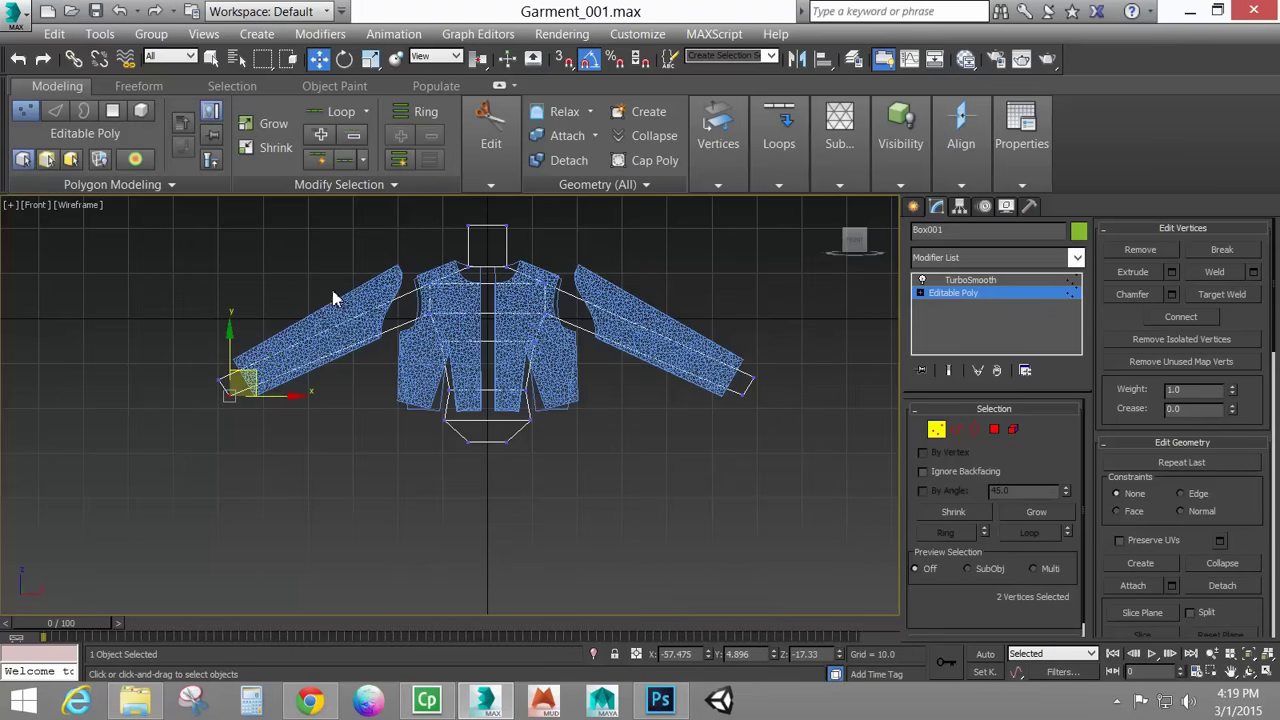
pyautogui.click(936, 429)
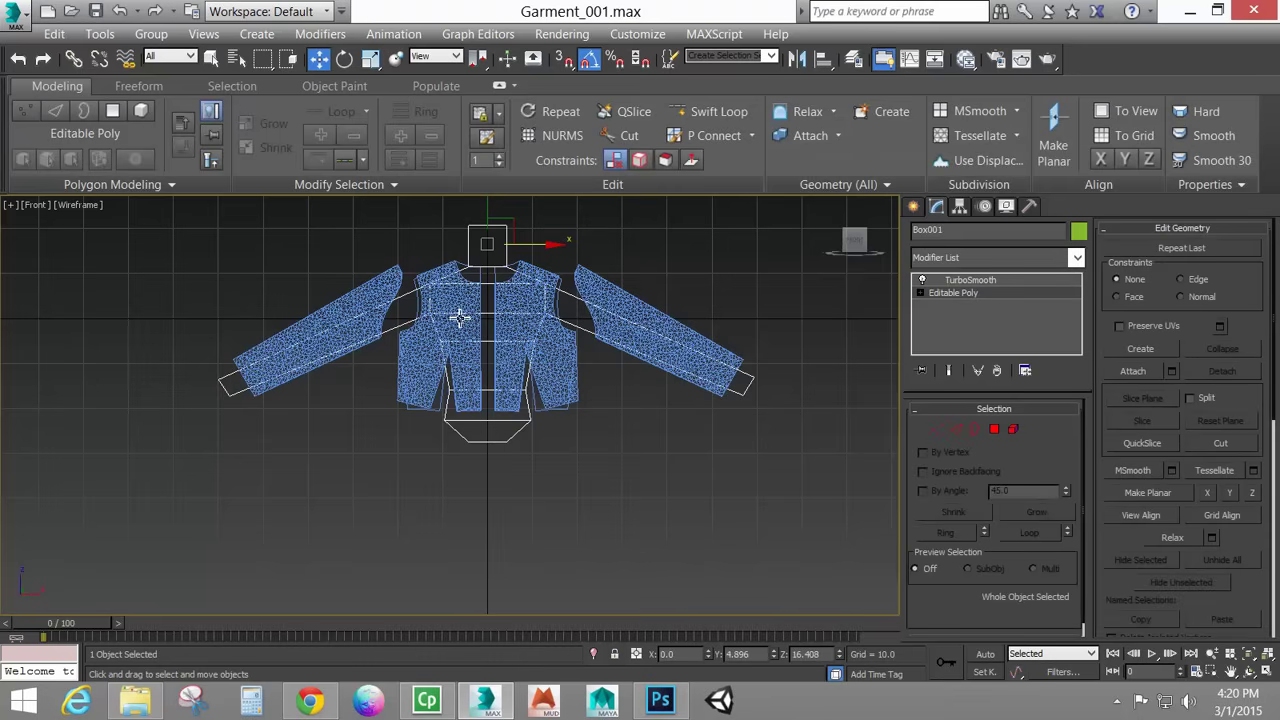
# Set the body's TurboSmooth iterations to 2.
pyautogui.click(977, 292)
pyautogui.click(972, 280)
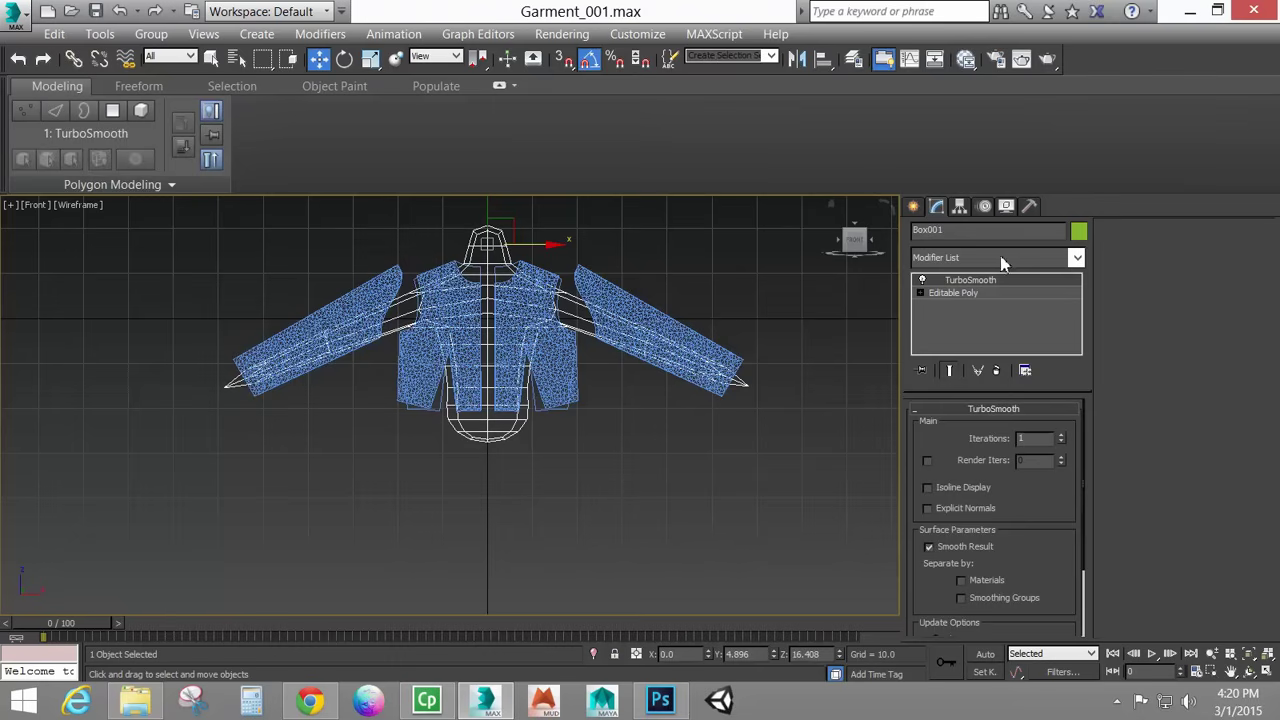
pyautogui.click(1061, 437)
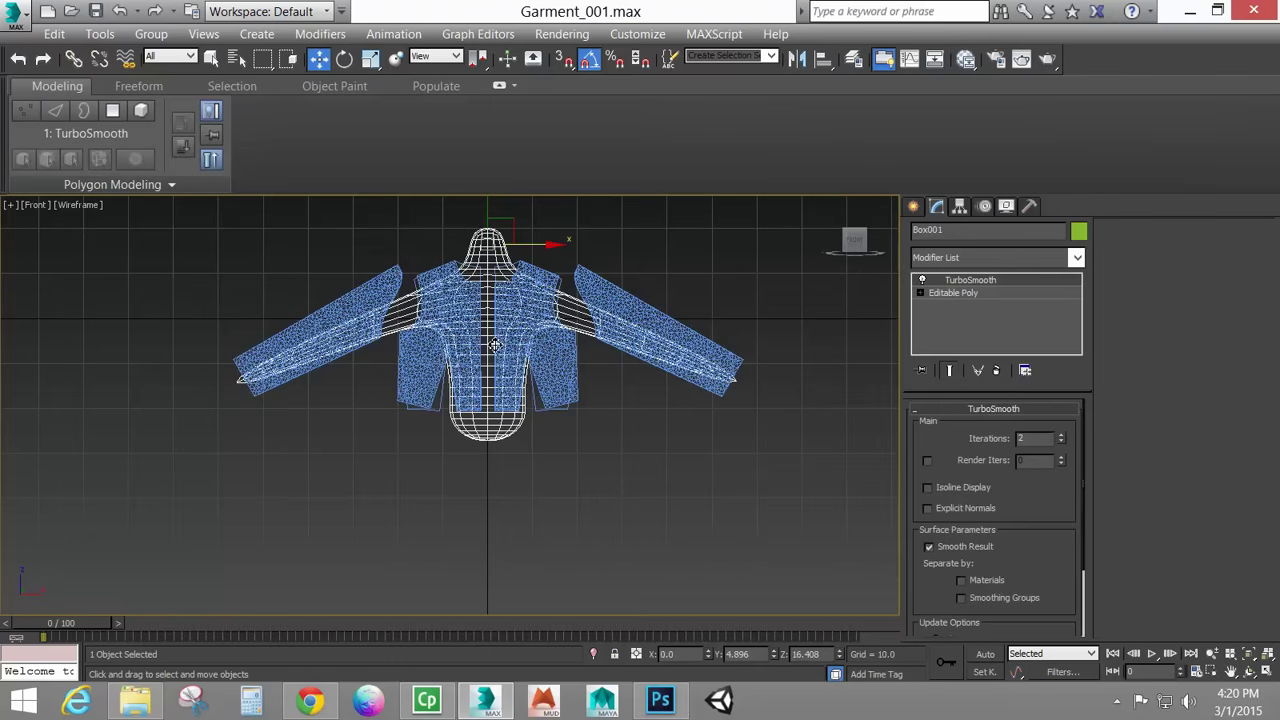
# Display the scene shaded in perspective and convert the smoothed body to an Editable Poly.
pyautogui.moveTo(430, 393); pyautogui.dragTo(454, 437, button='middle')
pyautogui.press('p')
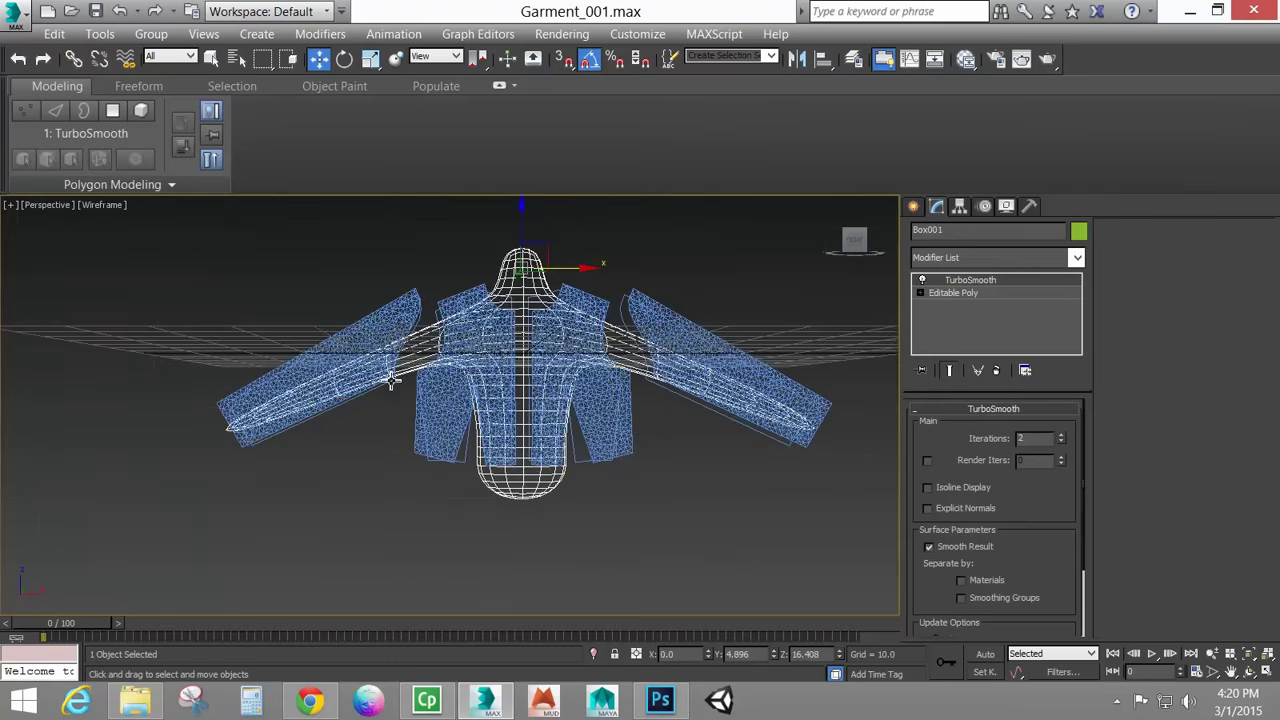
pyautogui.moveTo(390, 381)
pyautogui.keyDown('alt'); pyautogui.mouseDown(button='middle')
pyautogui.moveTo(466, 414)
pyautogui.moveTo(552, 414)
pyautogui.mouseUp(button='middle'); pyautogui.keyUp('alt')
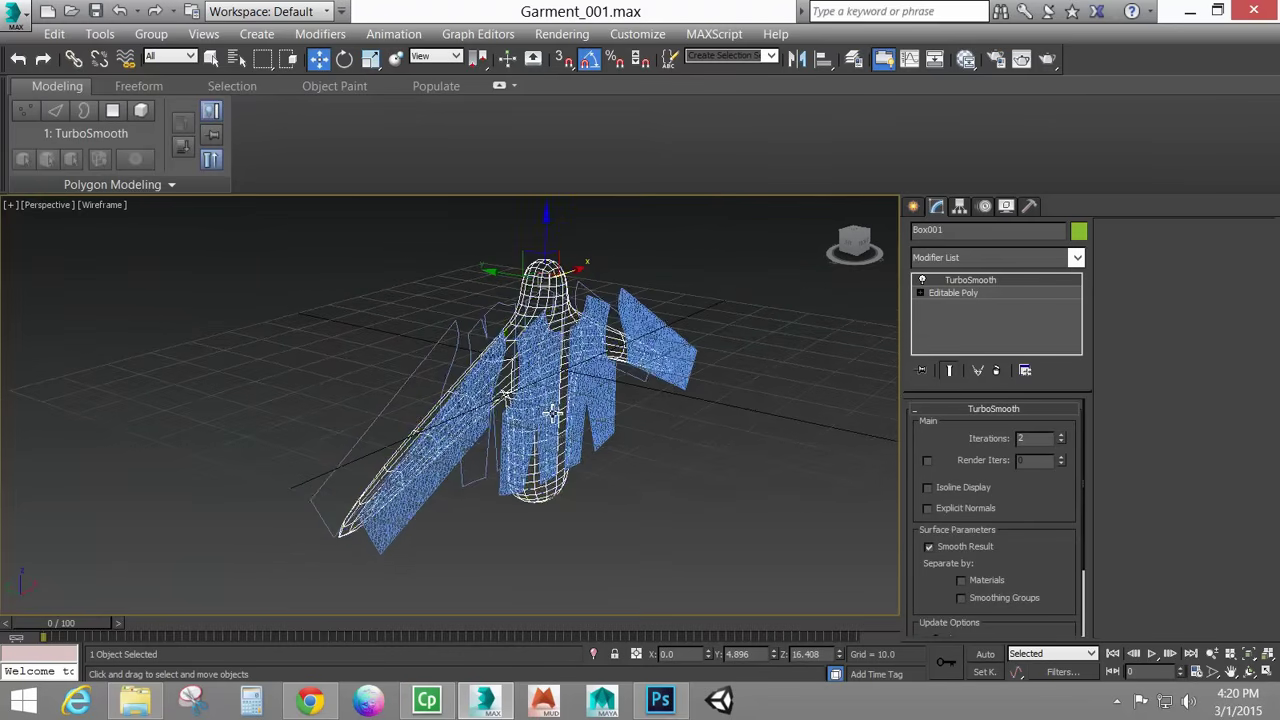
pyautogui.press('F3')
pyautogui.rightClick(688, 442)
pyautogui.moveTo(785, 640)
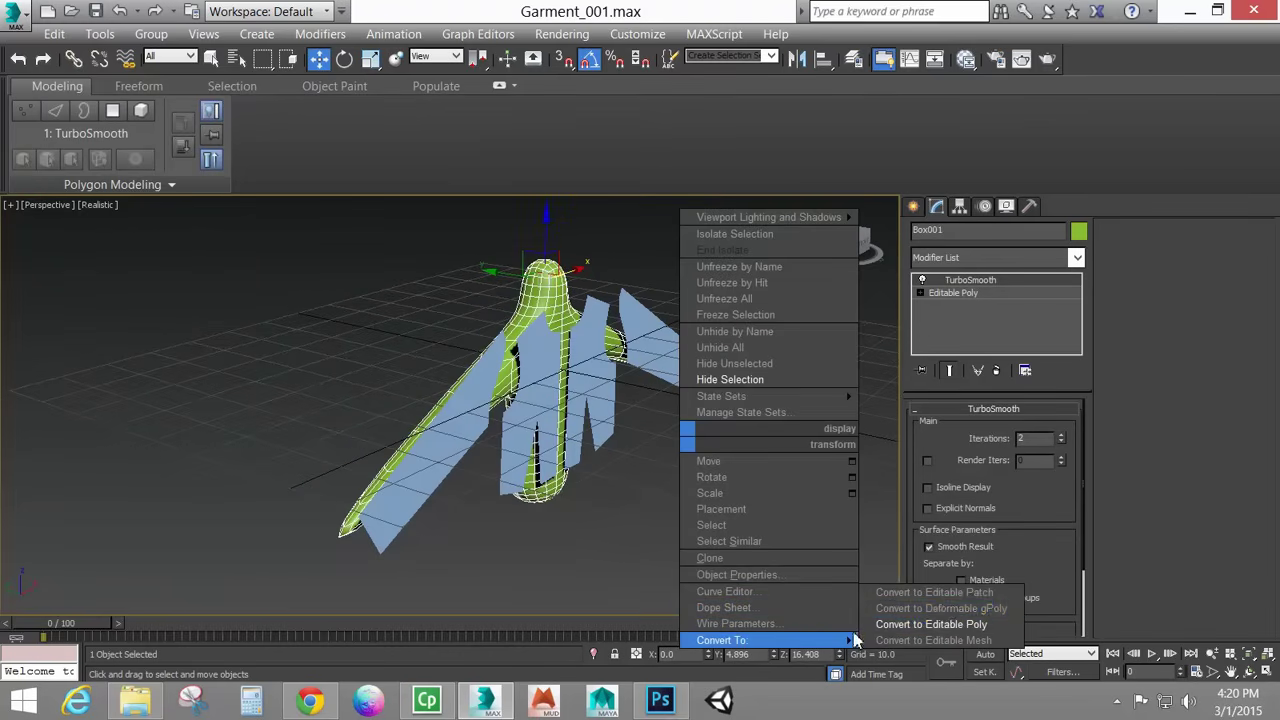
pyautogui.click(948, 624)
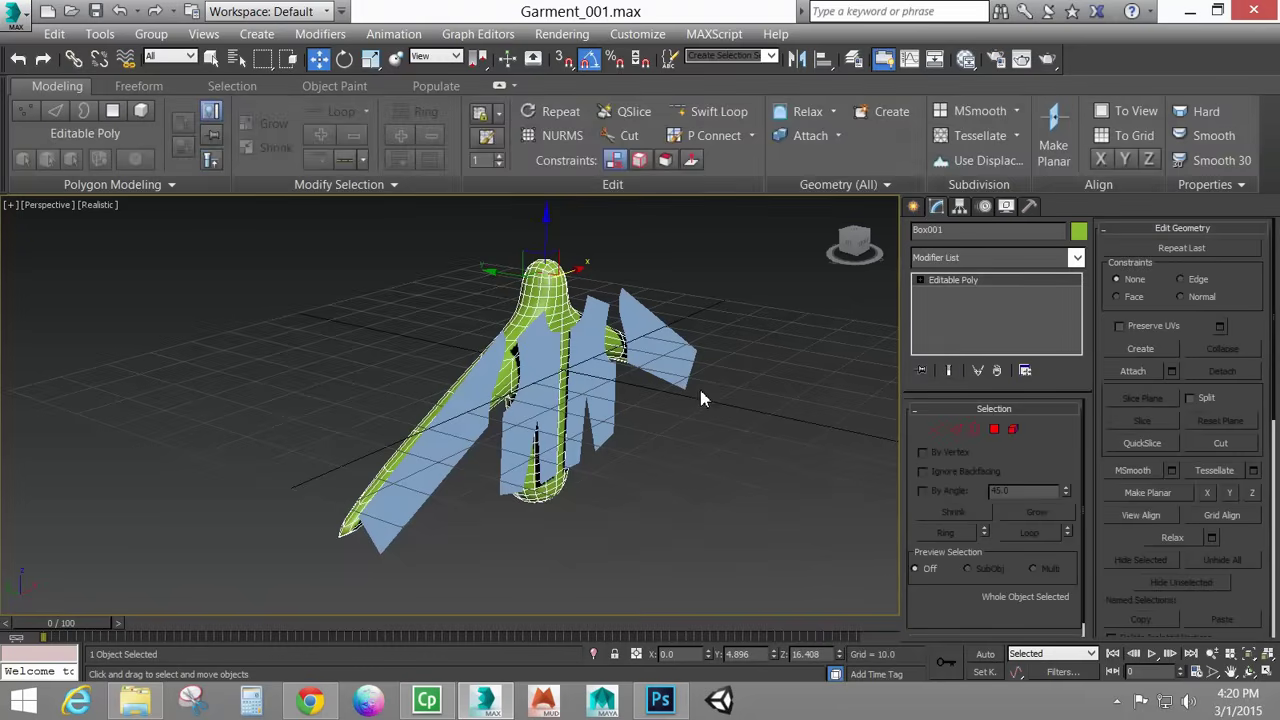
# Check the body's fit between the garment panels and shift it to Y 5.071 in the top view.
pyautogui.click(651, 323)
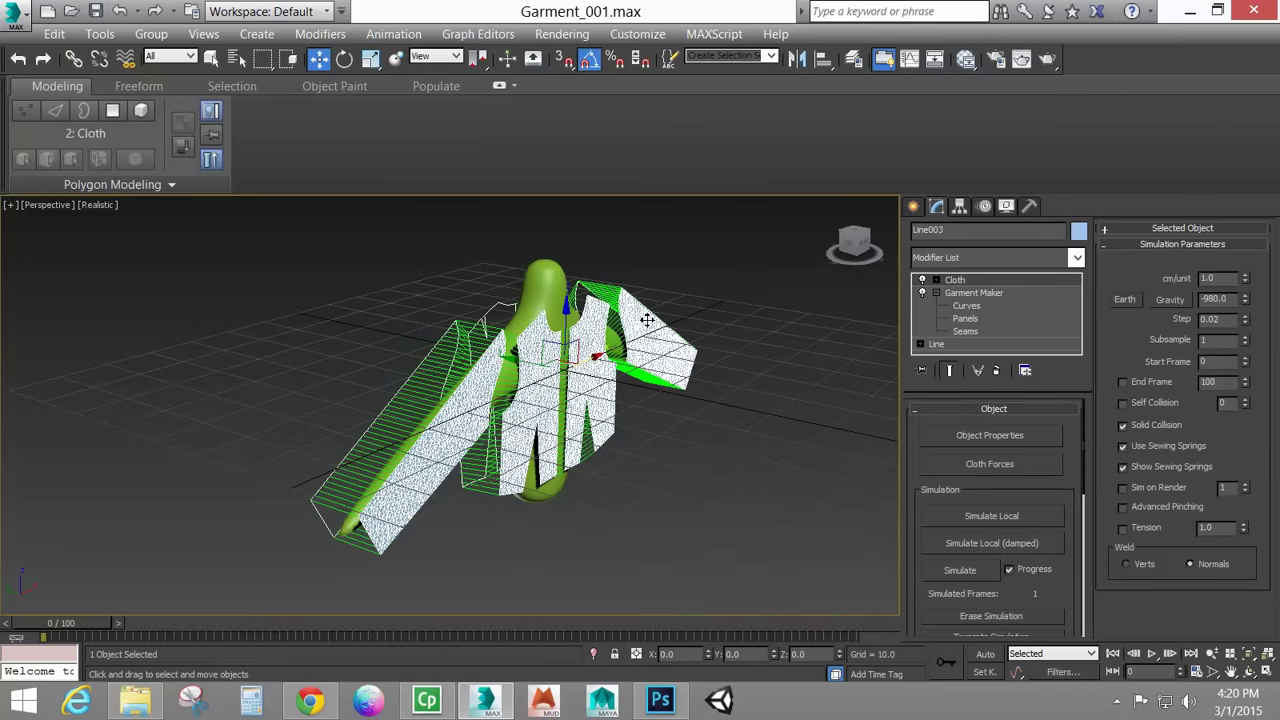
pyautogui.keyDown('alt'); pyautogui.moveTo(617, 432); pyautogui.dragTo(602, 320, button='middle'); pyautogui.keyUp('alt')
pyautogui.keyDown('alt'); pyautogui.moveTo(443, 368); pyautogui.dragTo(579, 405, button='middle'); pyautogui.keyUp('alt')
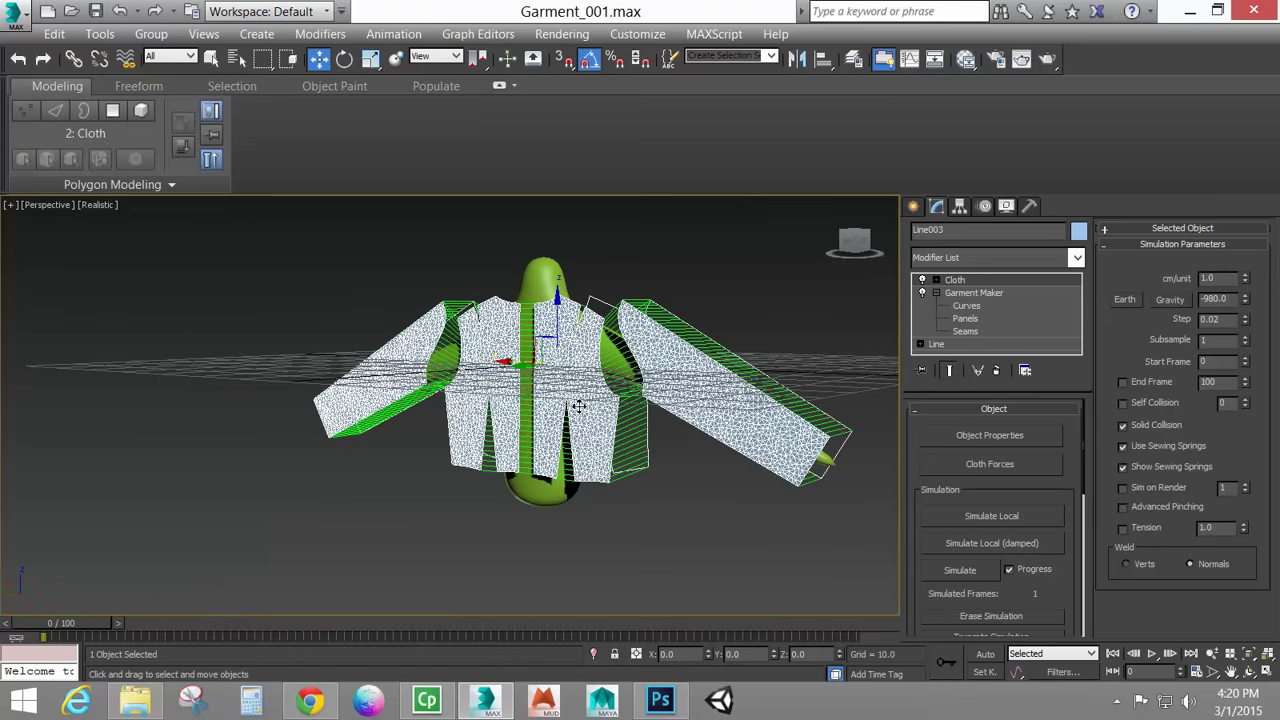
pyautogui.keyDown('alt'); pyautogui.moveTo(576, 346); pyautogui.dragTo(521, 473, button='middle'); pyautogui.keyUp('alt')
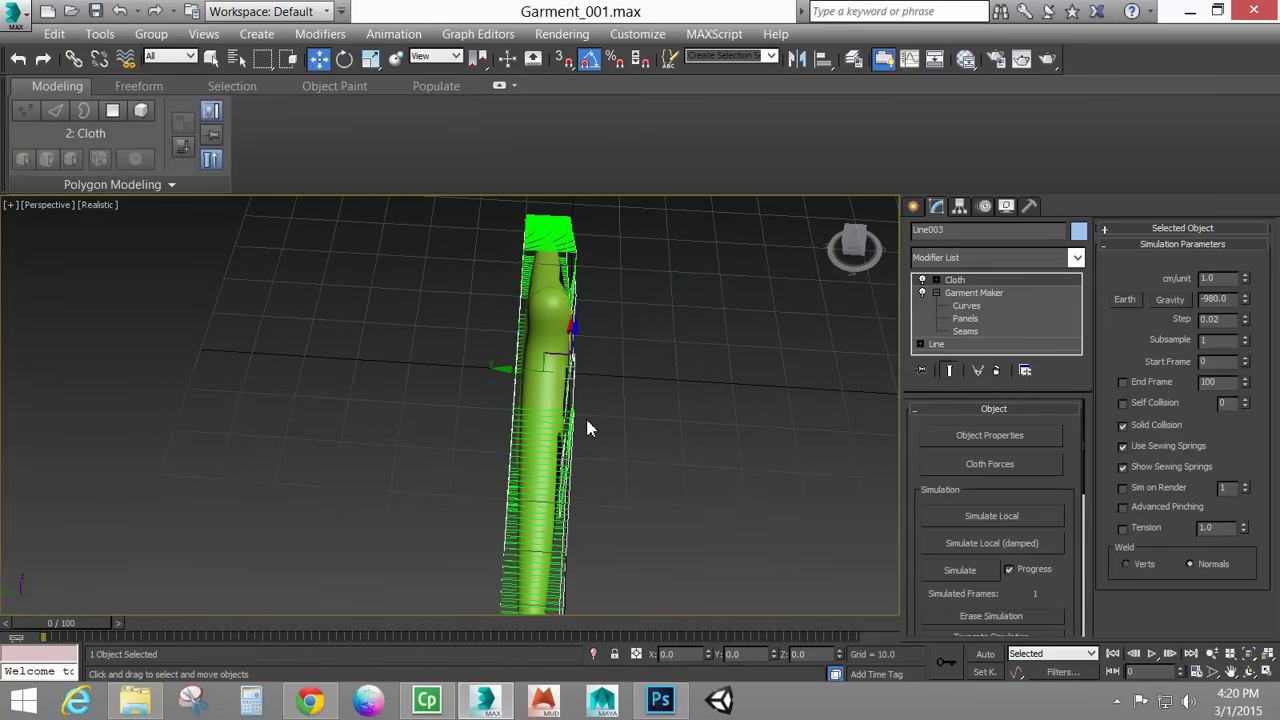
pyautogui.click(538, 326)
pyautogui.press('t')
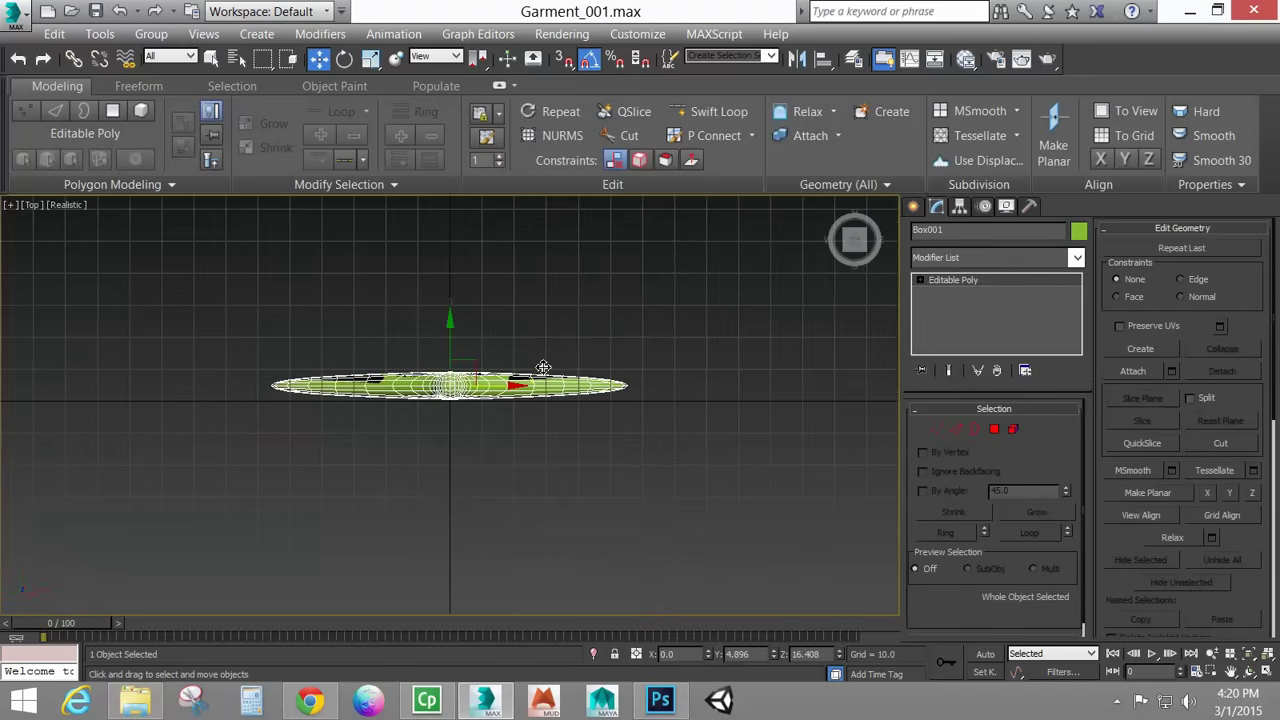
pyautogui.moveTo(590, 360); pyautogui.dragTo(582, 360, button='middle')
pyautogui.scroll(4, 486, 356)
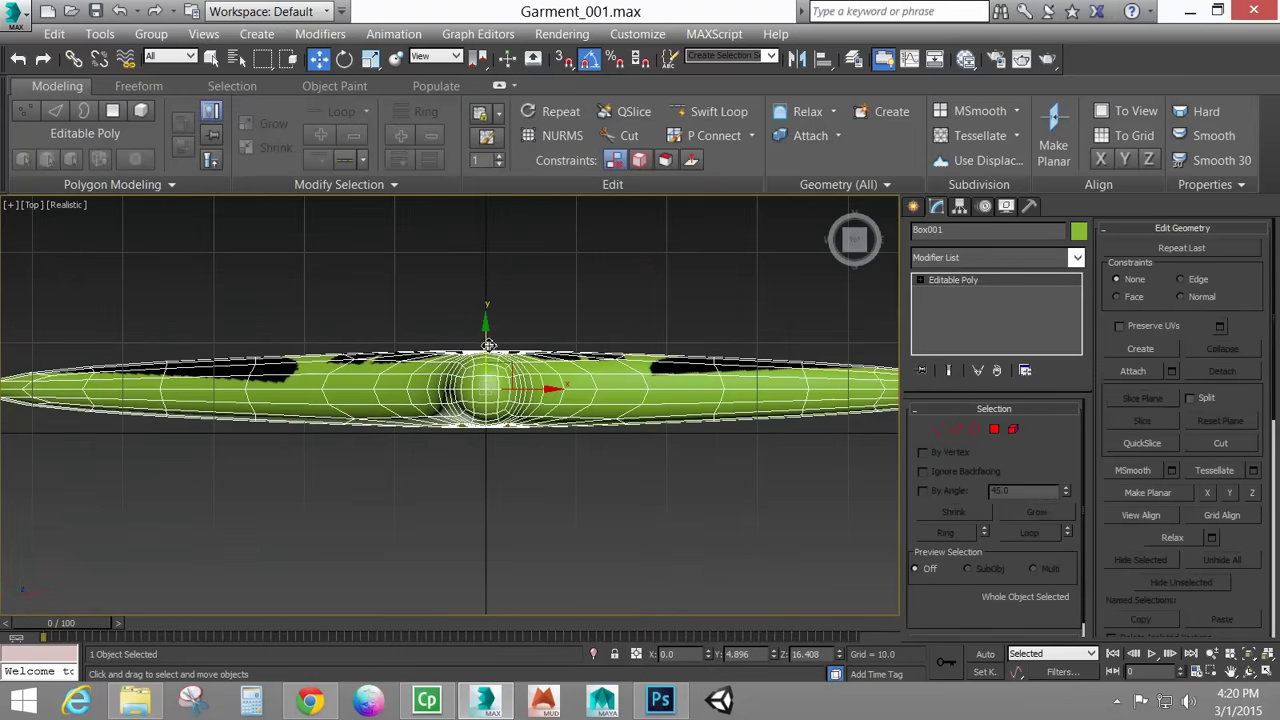
pyautogui.moveTo(488, 345); pyautogui.dragTo(484, 346)
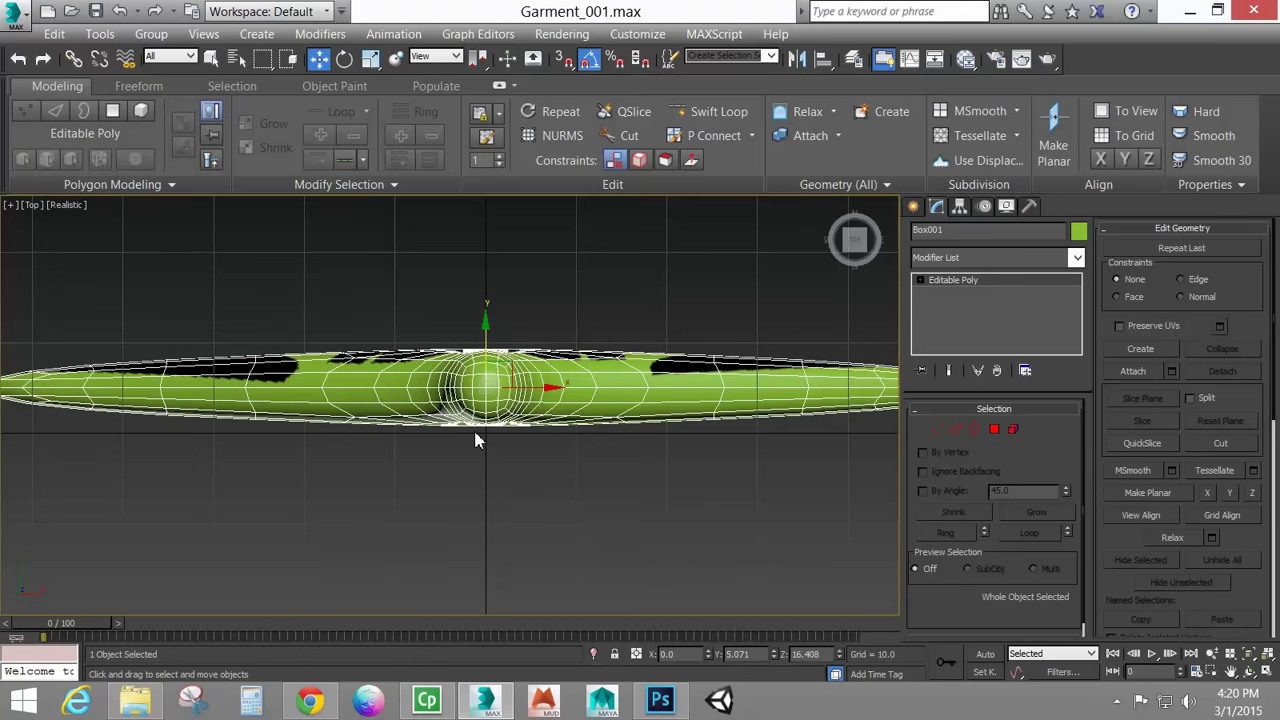
pyautogui.press('p')
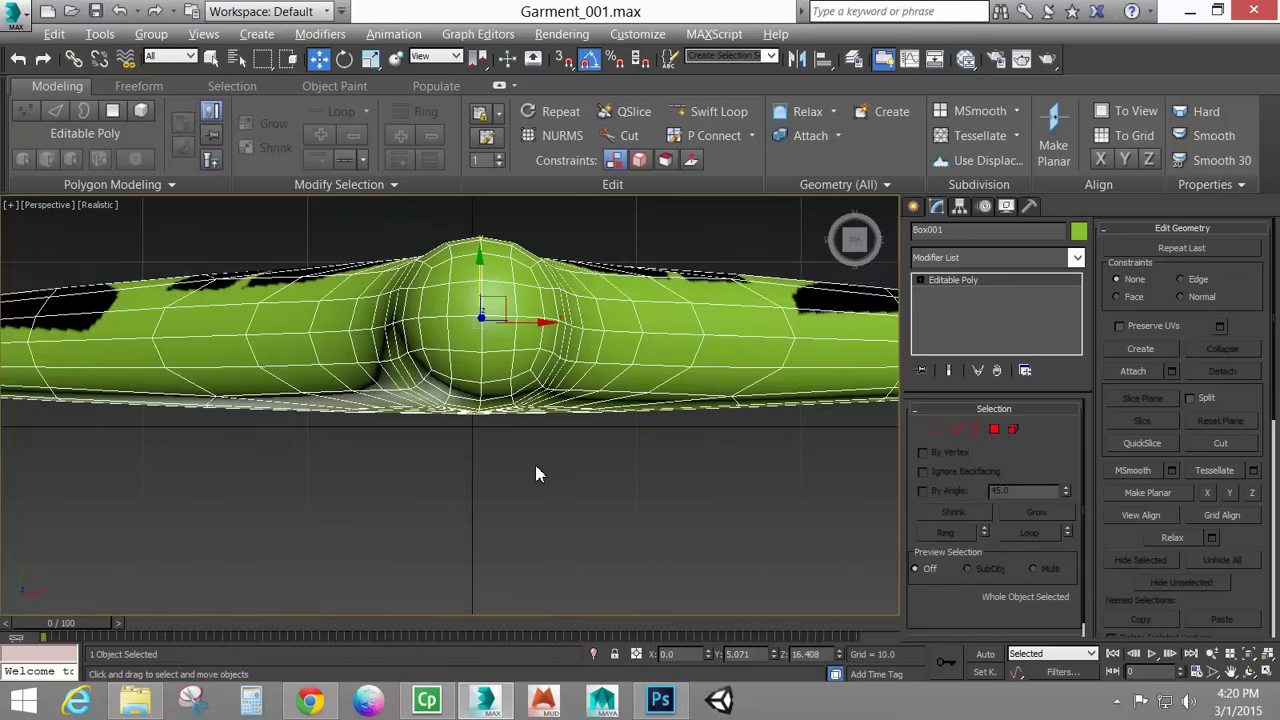
# Add Box001 to the objects in the garment's cloth simulation.
pyautogui.keyDown('alt'); pyautogui.moveTo(534, 465); pyautogui.dragTo(563, 394, button='middle'); pyautogui.keyUp('alt')
pyautogui.scroll(-5, 563, 394)
pyautogui.click(605, 373)
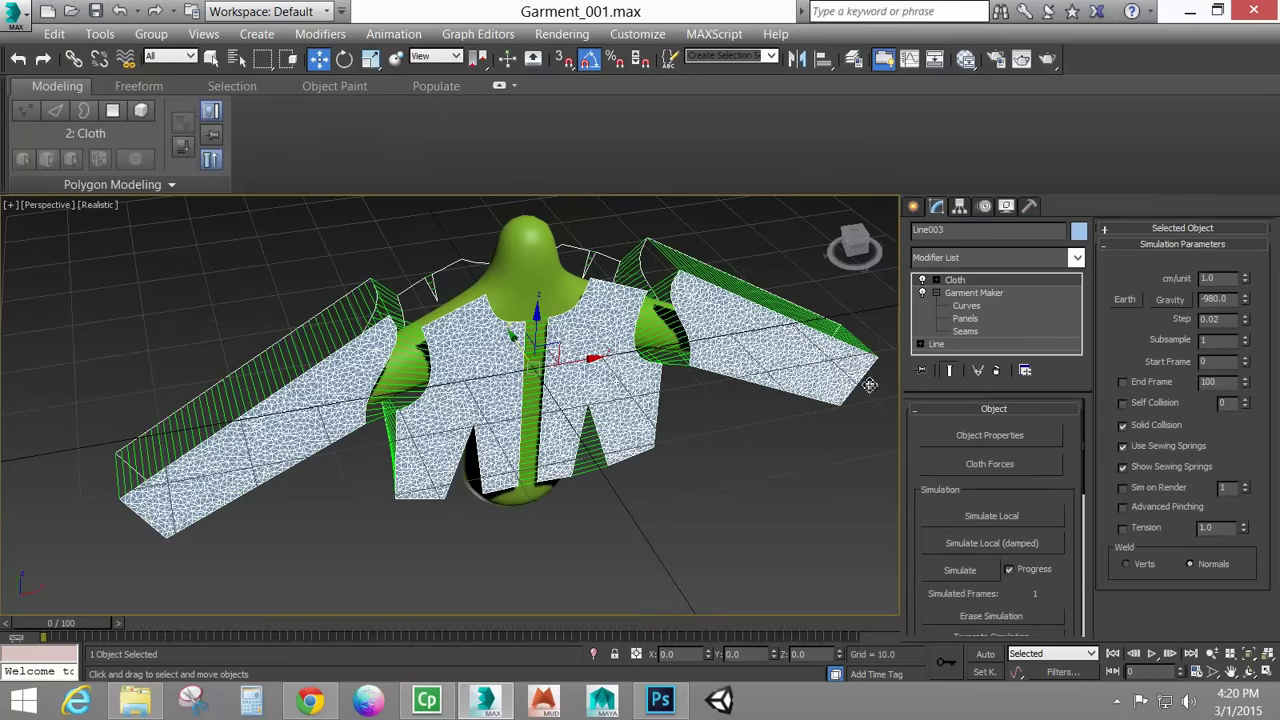
pyautogui.click(995, 436)
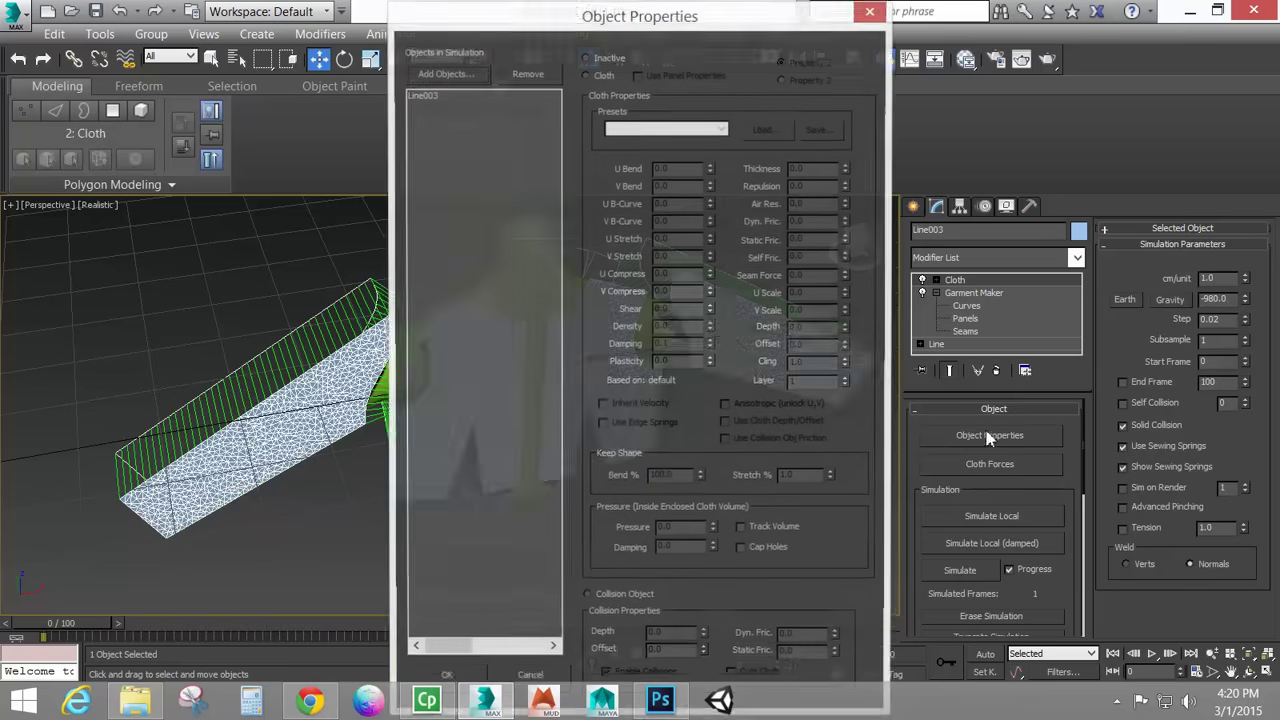
pyautogui.click(425, 96)
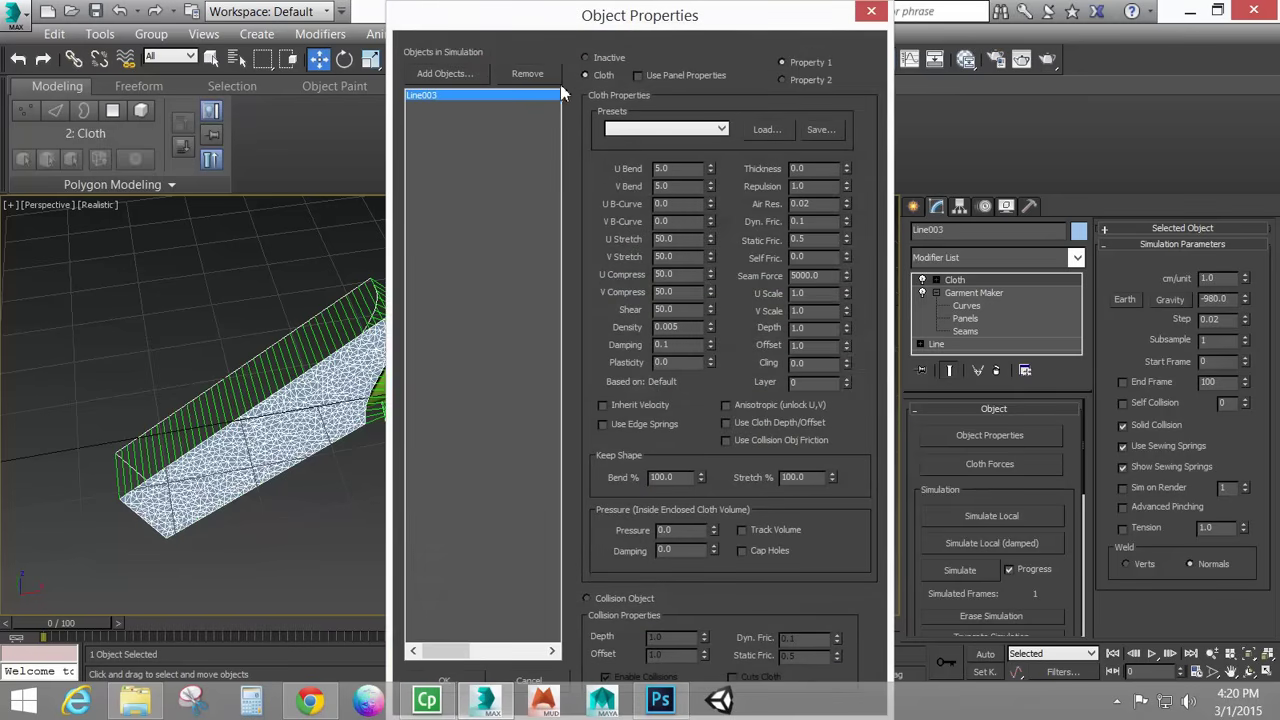
pyautogui.click(445, 75)
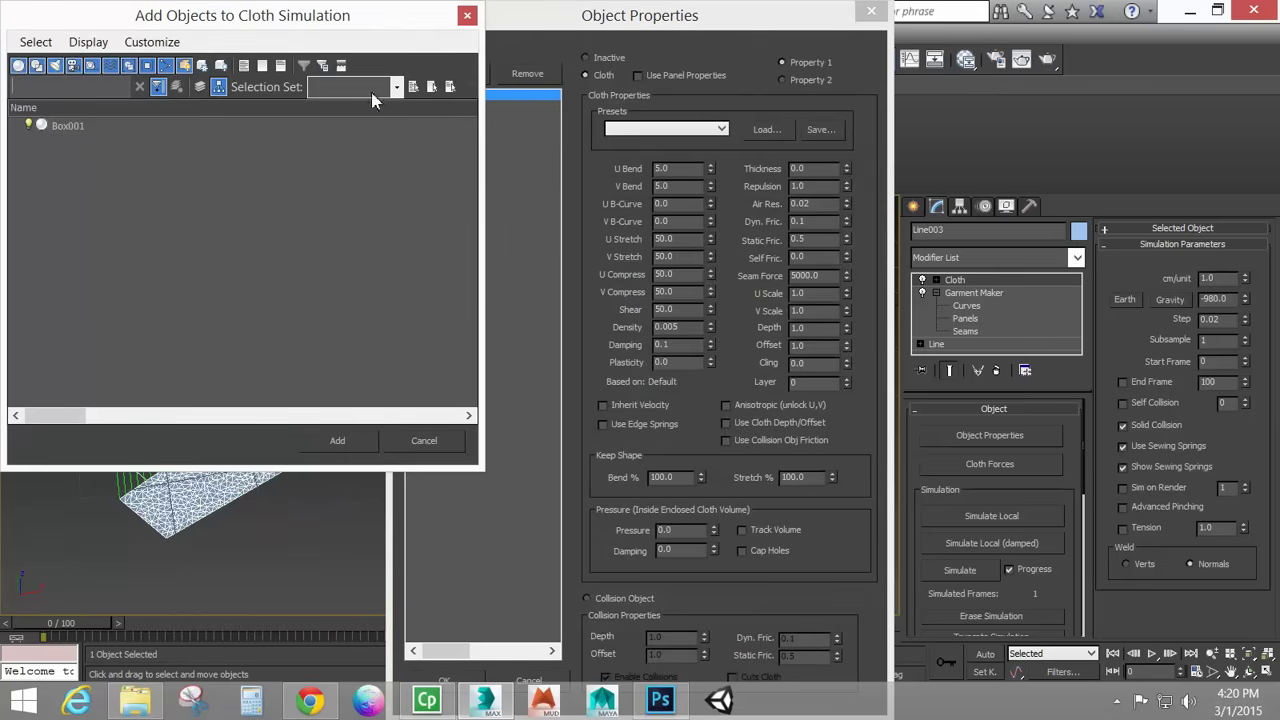
pyautogui.click(82, 133)
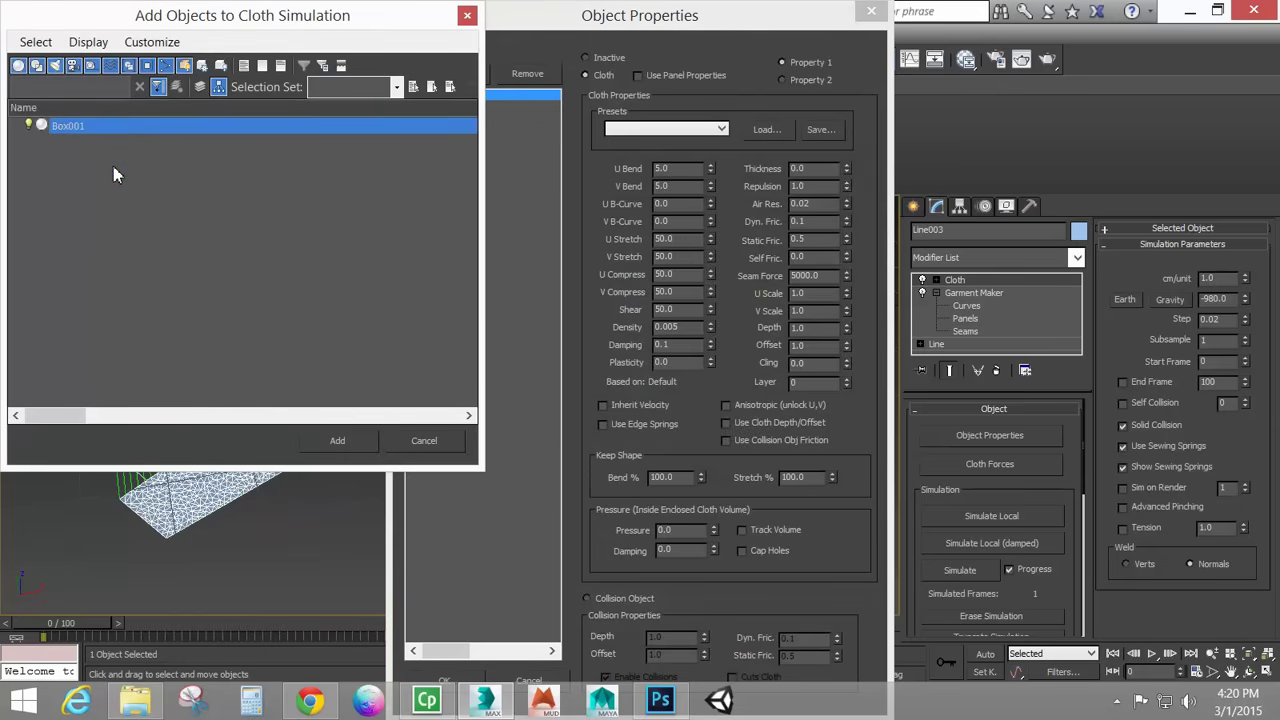
pyautogui.click(343, 445)
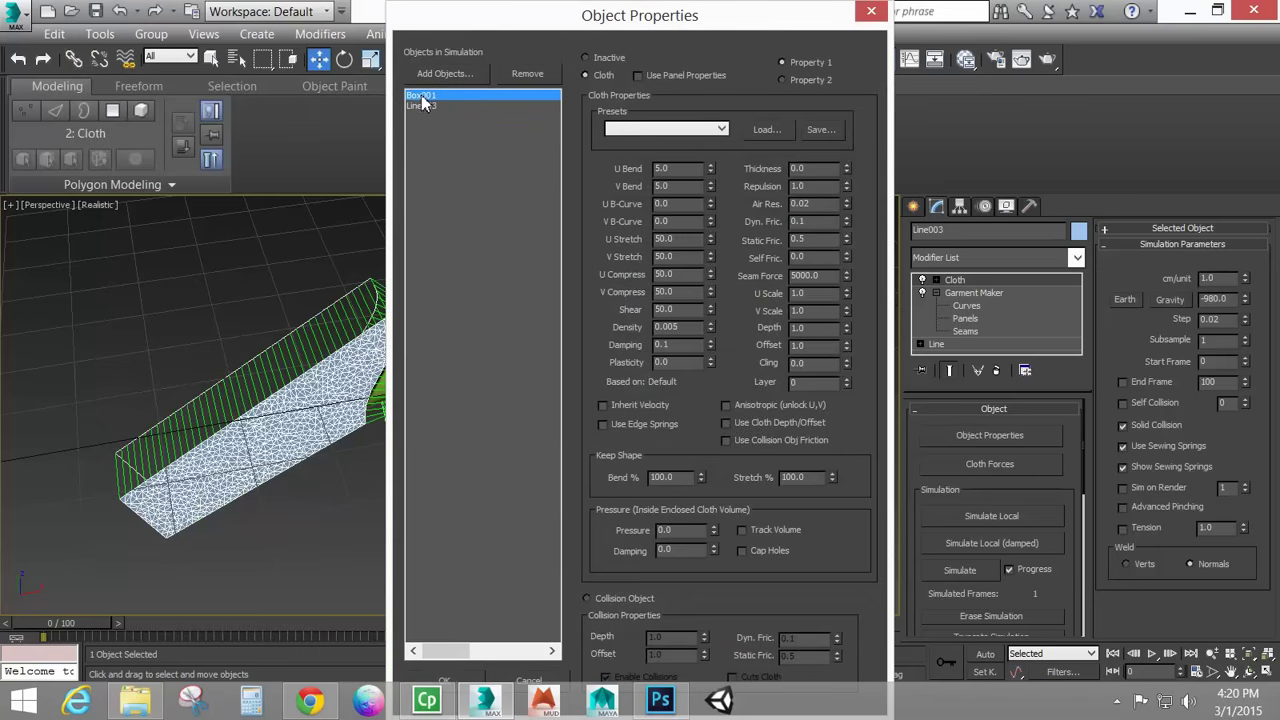
# Make Box001 a collision object with depth 0.1 and offset 0.1, and accept the cloth object properties.
pyautogui.click(421, 95)
pyautogui.click(626, 598)
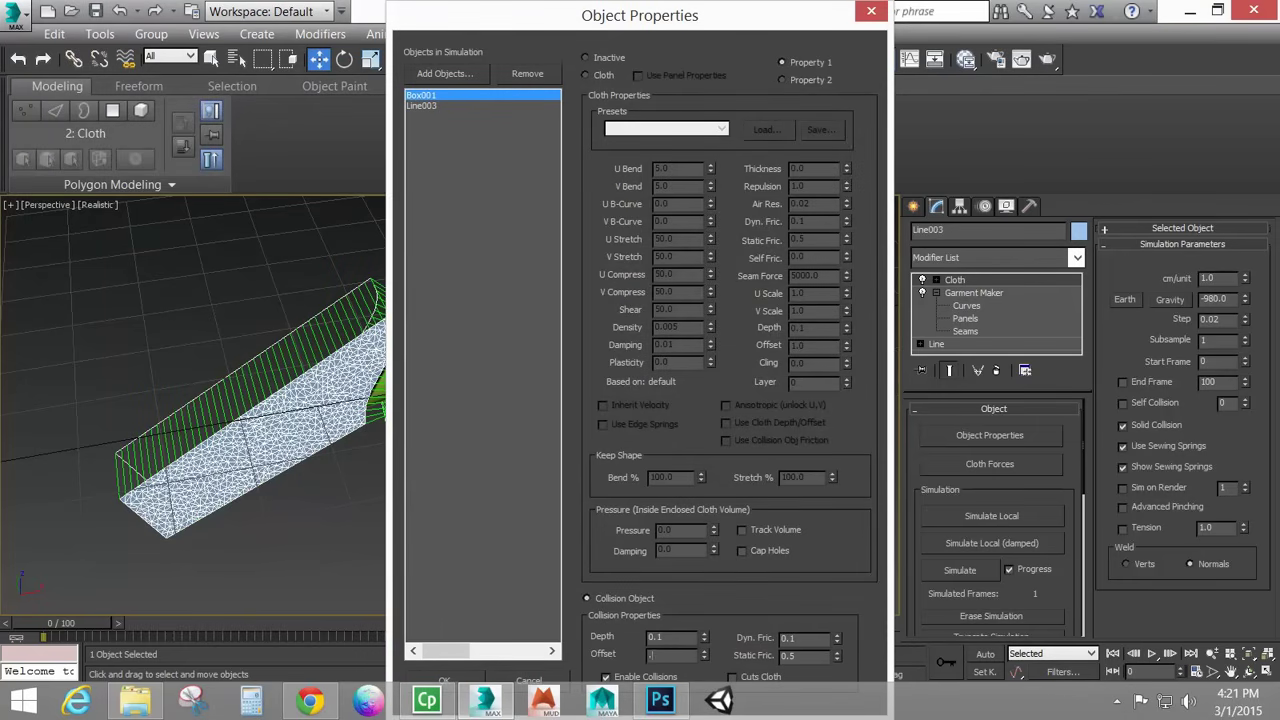
pyautogui.press('Return')
pyautogui.click(424, 107)
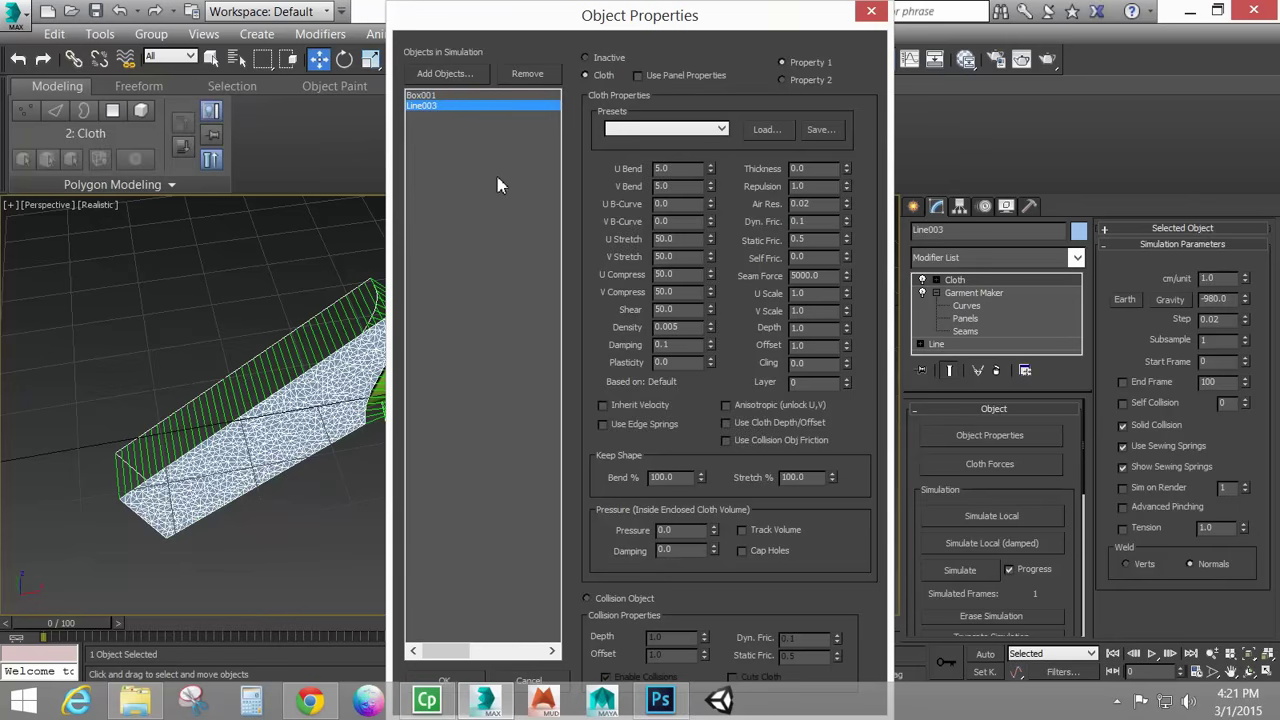
pyautogui.click(435, 96)
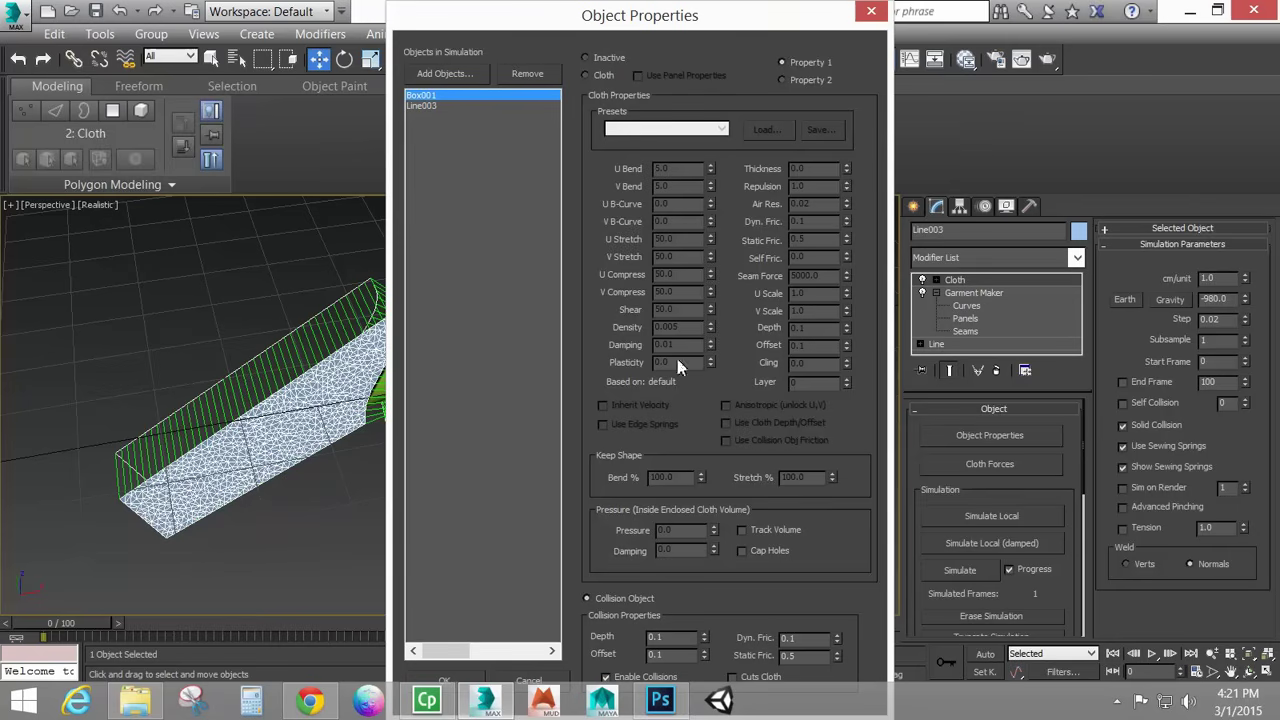
pyautogui.click(450, 676)
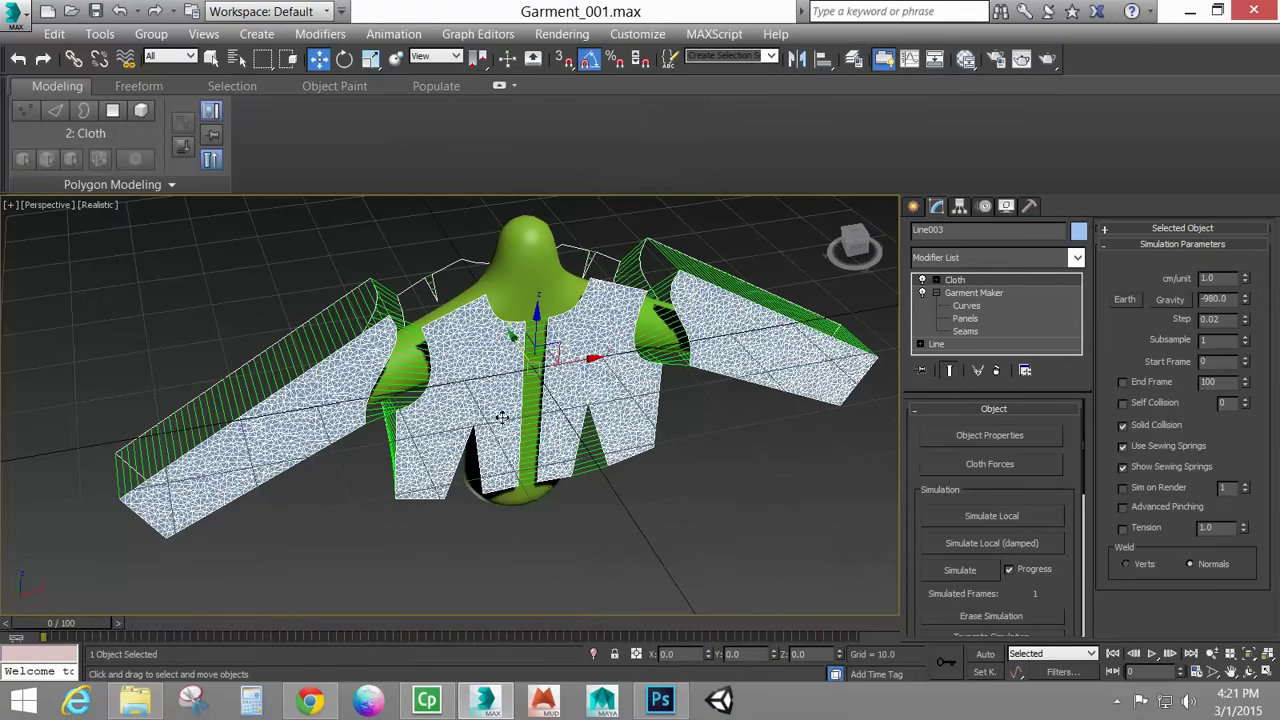
pyautogui.keyDown('alt'); pyautogui.moveTo(502, 417); pyautogui.dragTo(640, 470, button='middle'); pyautogui.keyUp('alt')
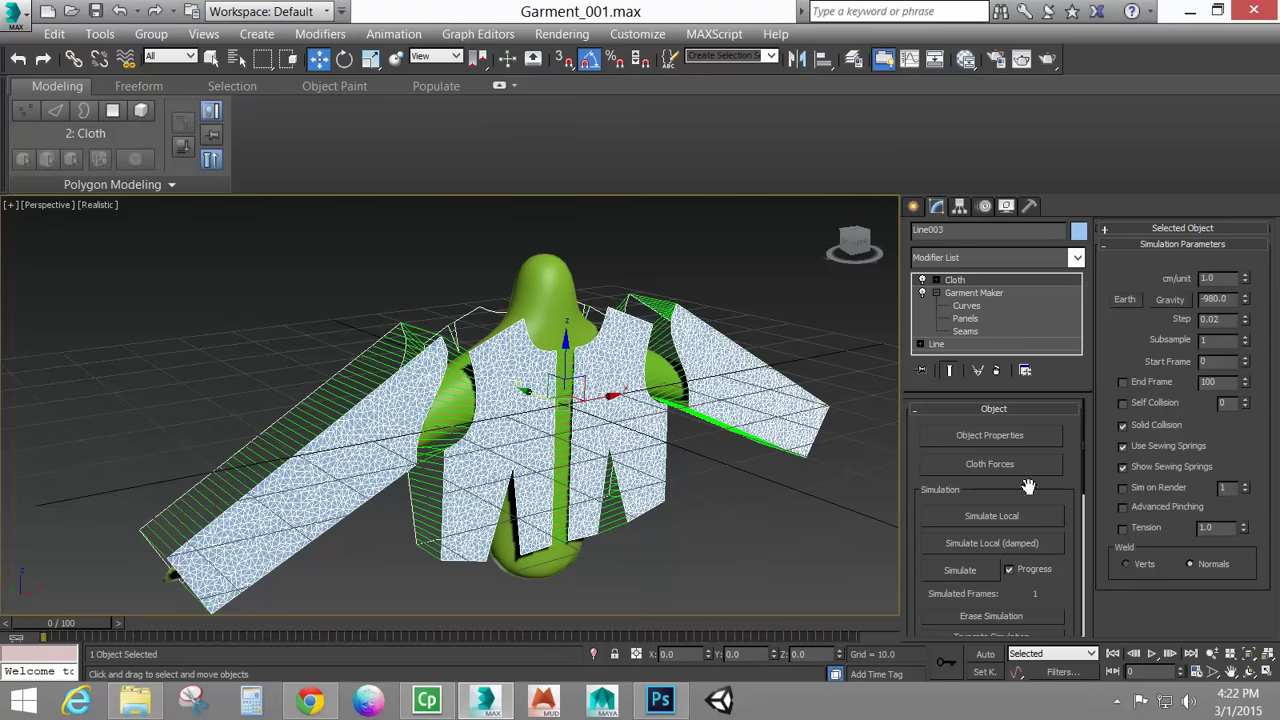
# Try a damped local simulation of the garment on the upright body, then stop it and restore the panels.
pyautogui.click(1010, 546)
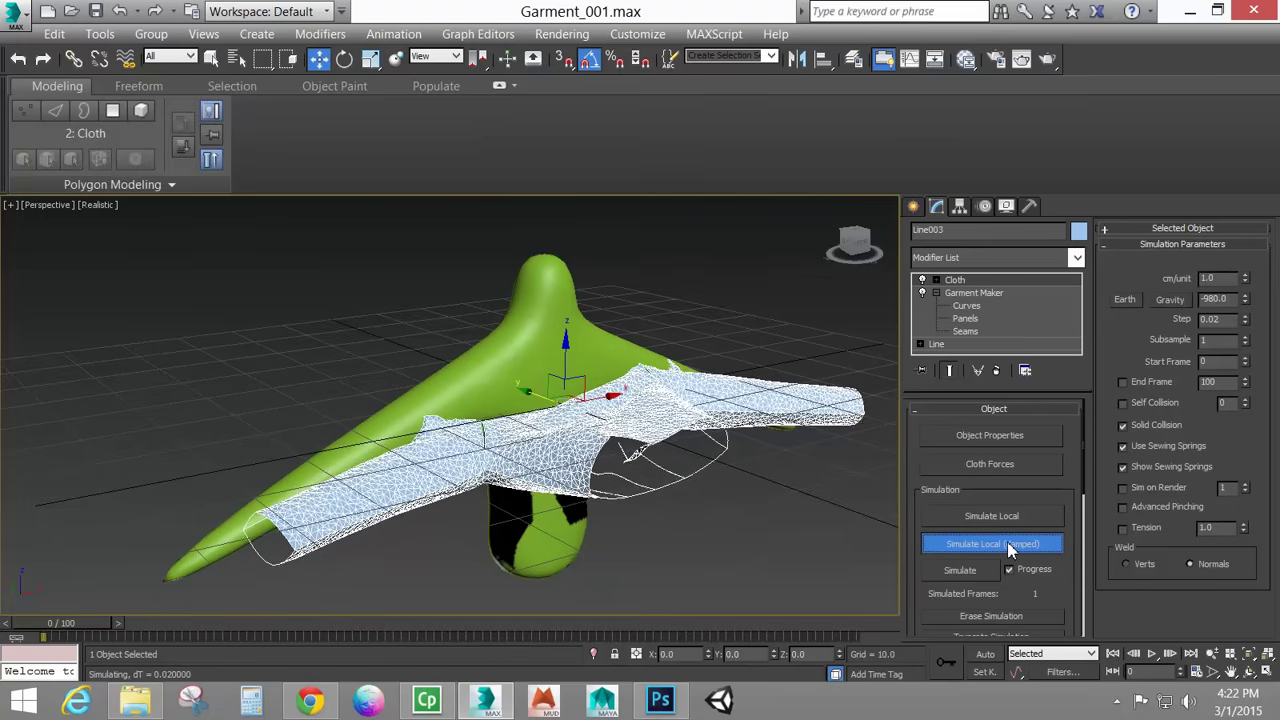
pyautogui.click(1010, 545)
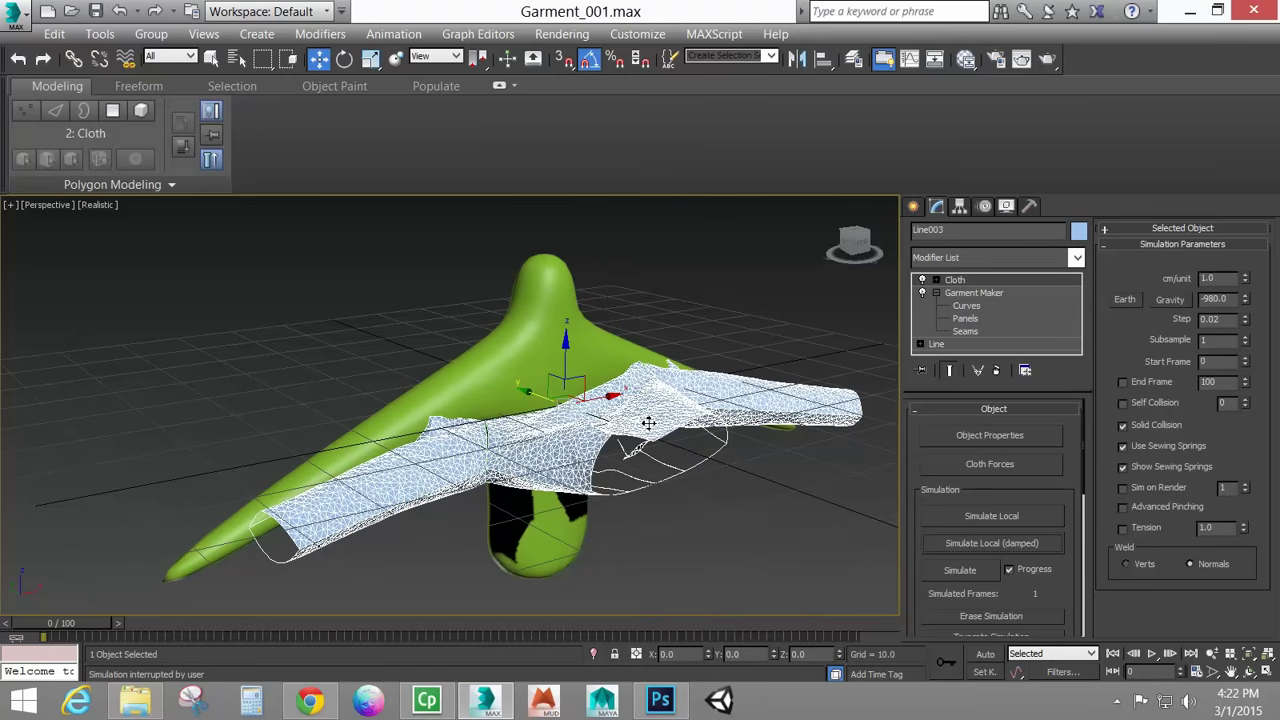
pyautogui.click(962, 571)
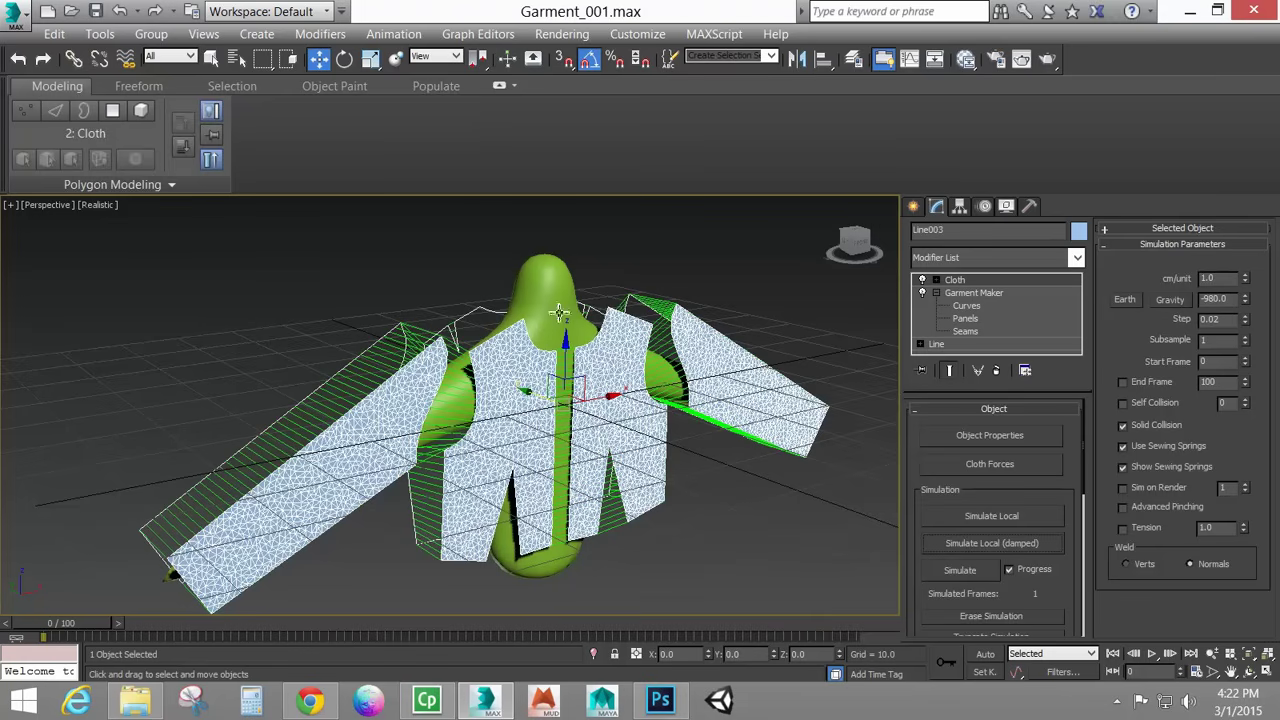
# Rotate the garment panels and the body each -90 degrees about X so both lie flat.
pyautogui.press('e')
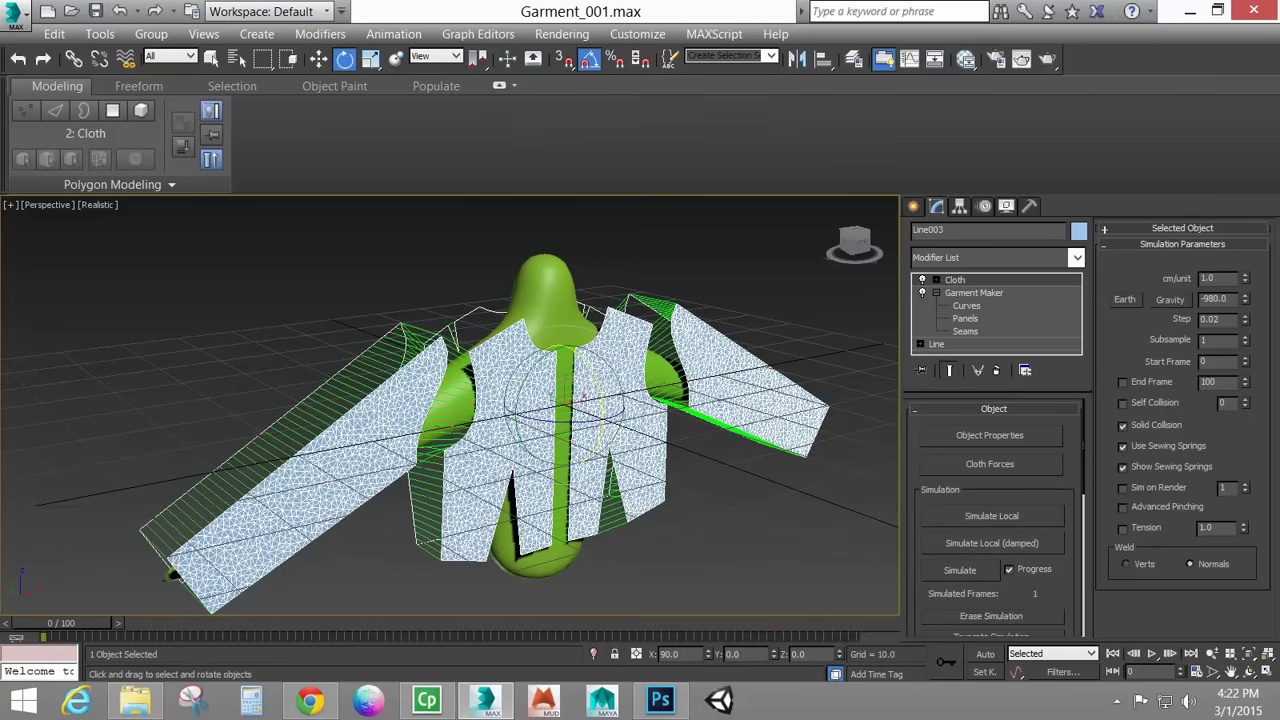
pyautogui.moveTo(560, 345); pyautogui.dragTo(553, 368)
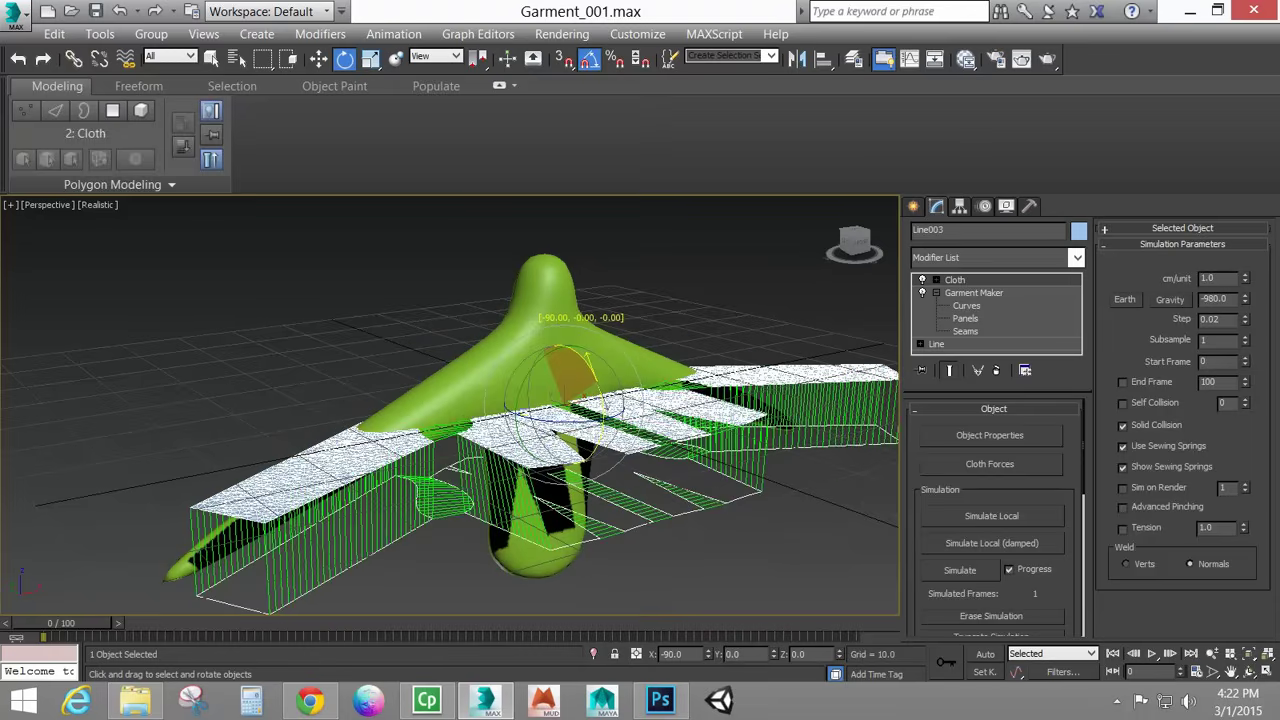
pyautogui.click(537, 300)
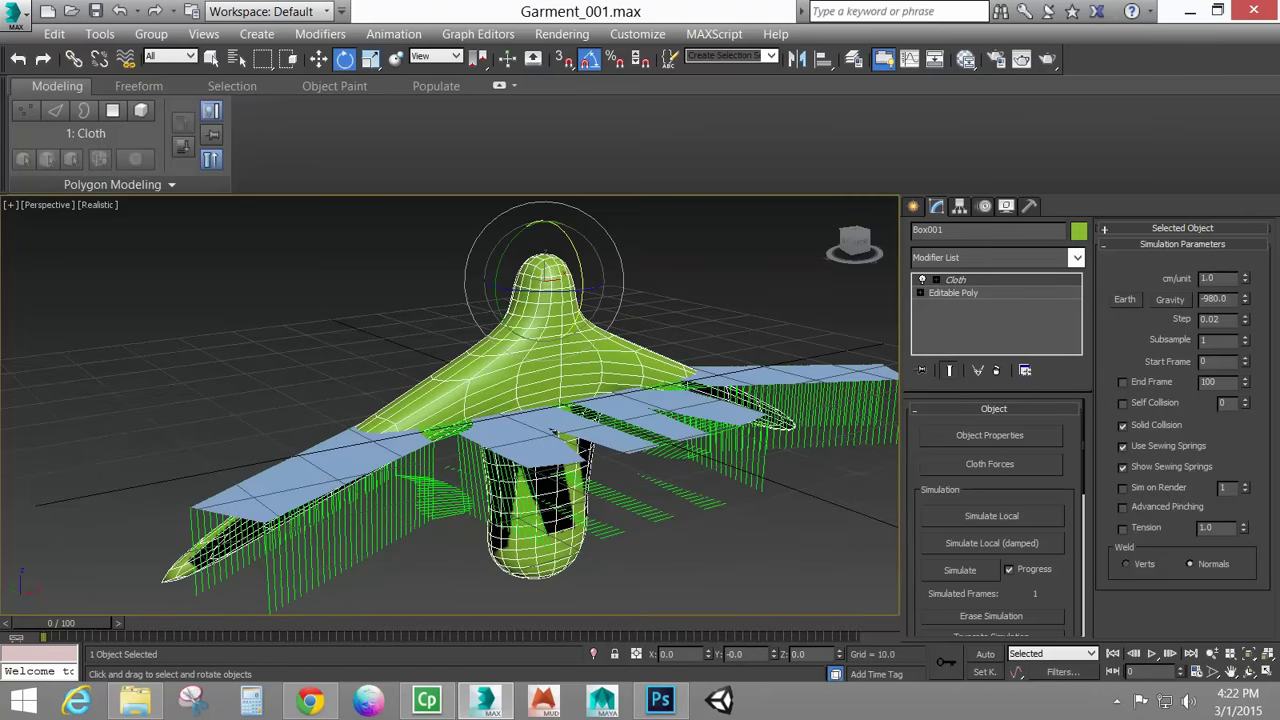
pyautogui.moveTo(548, 224); pyautogui.dragTo(570, 248)
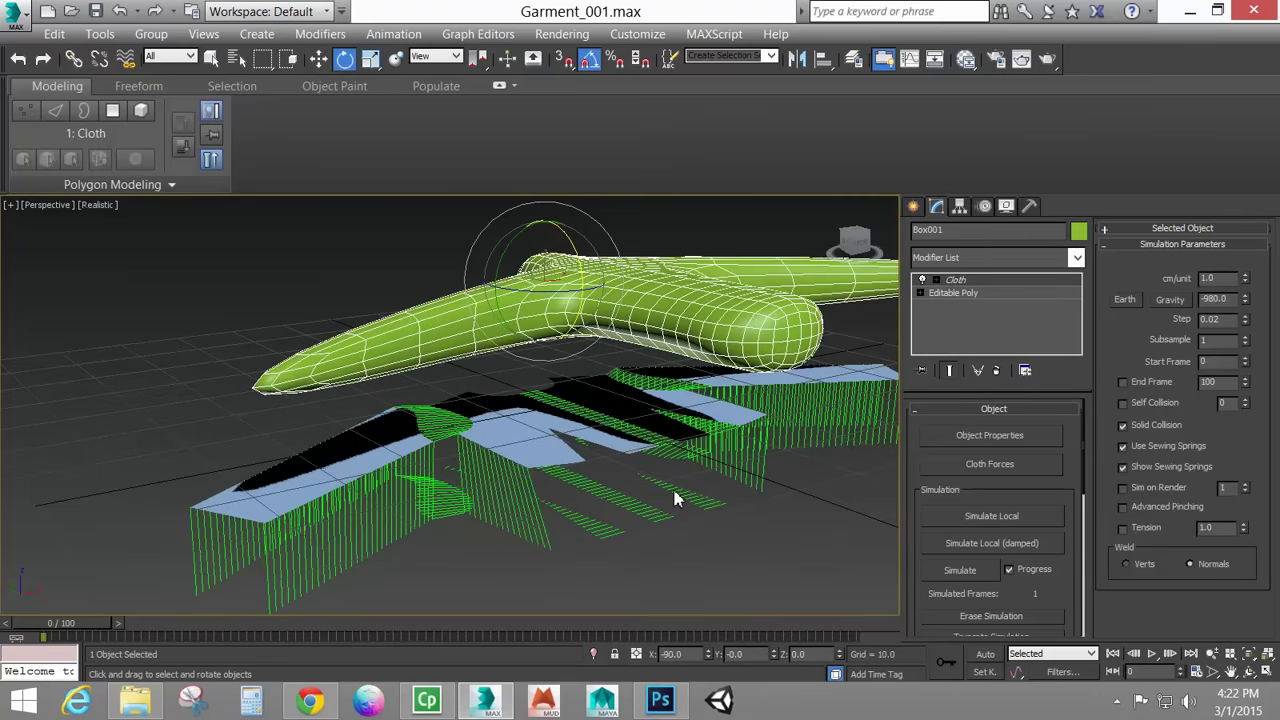
# Move the body along Y to 18.825 in the top view to line it up with the garment panels.
pyautogui.press('t')
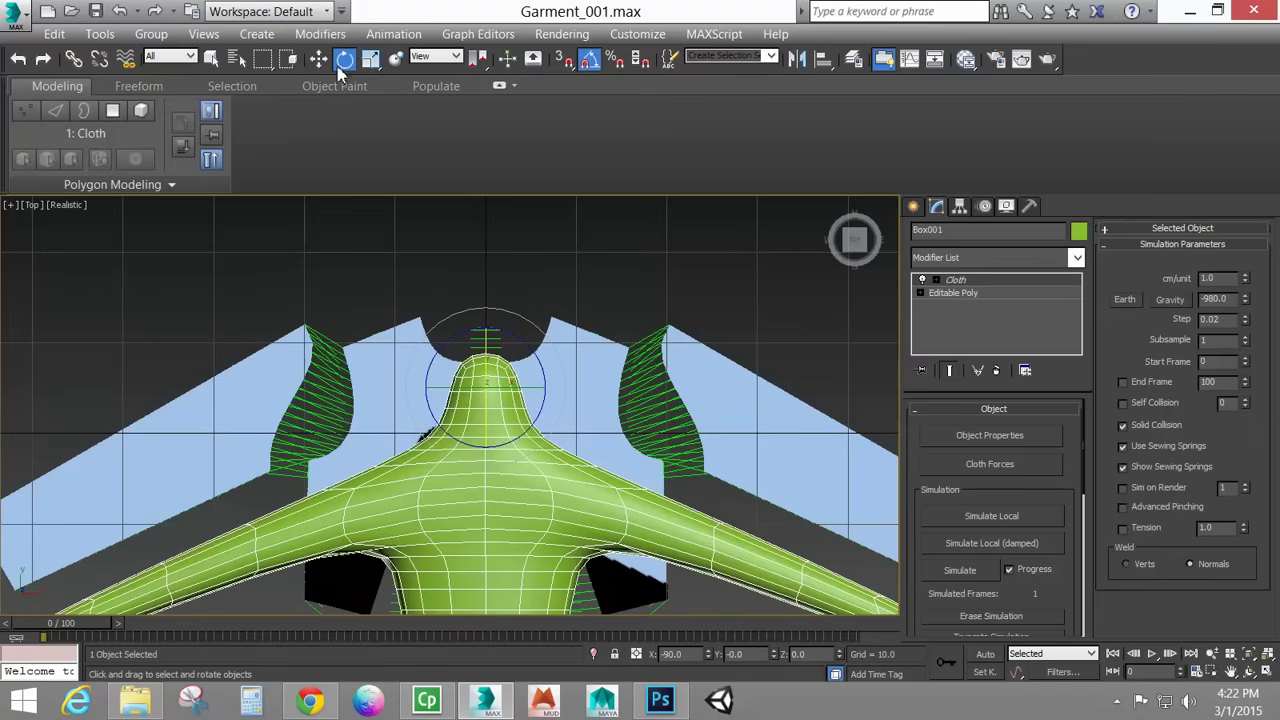
pyautogui.click(318, 58)
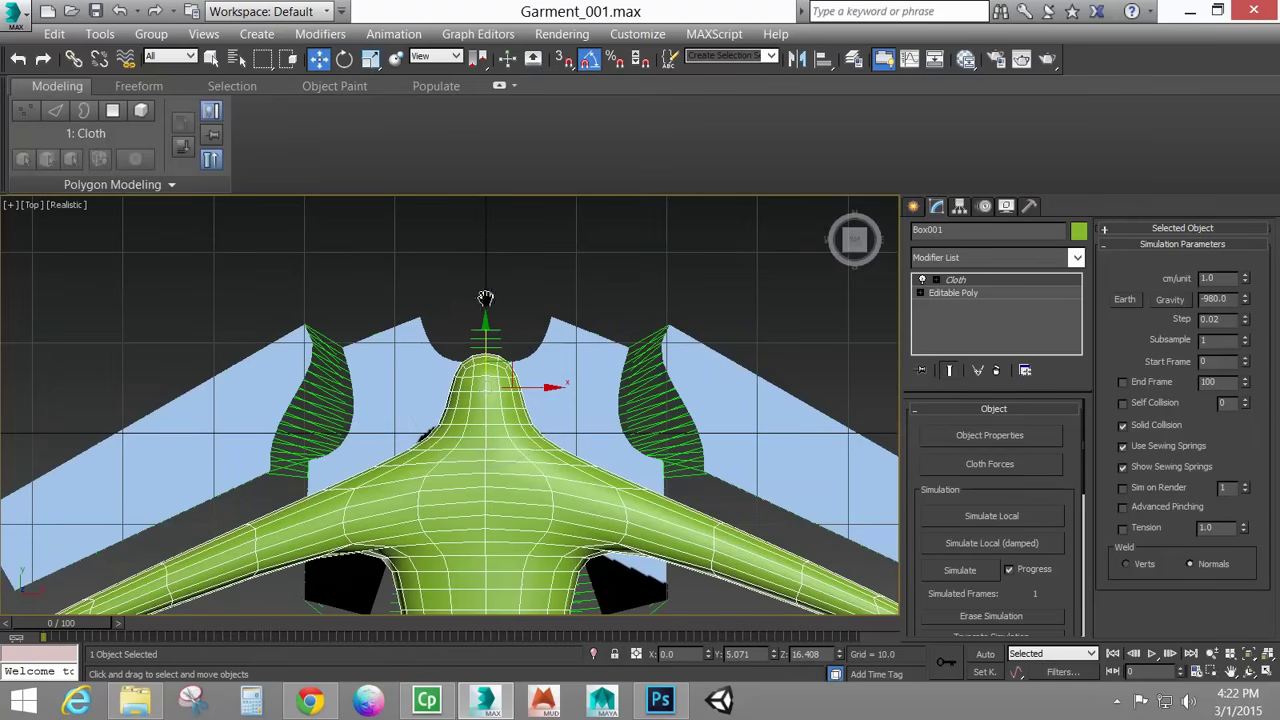
pyautogui.scroll(-3, 485, 300)
pyautogui.moveTo(484, 307); pyautogui.dragTo(480, 254)
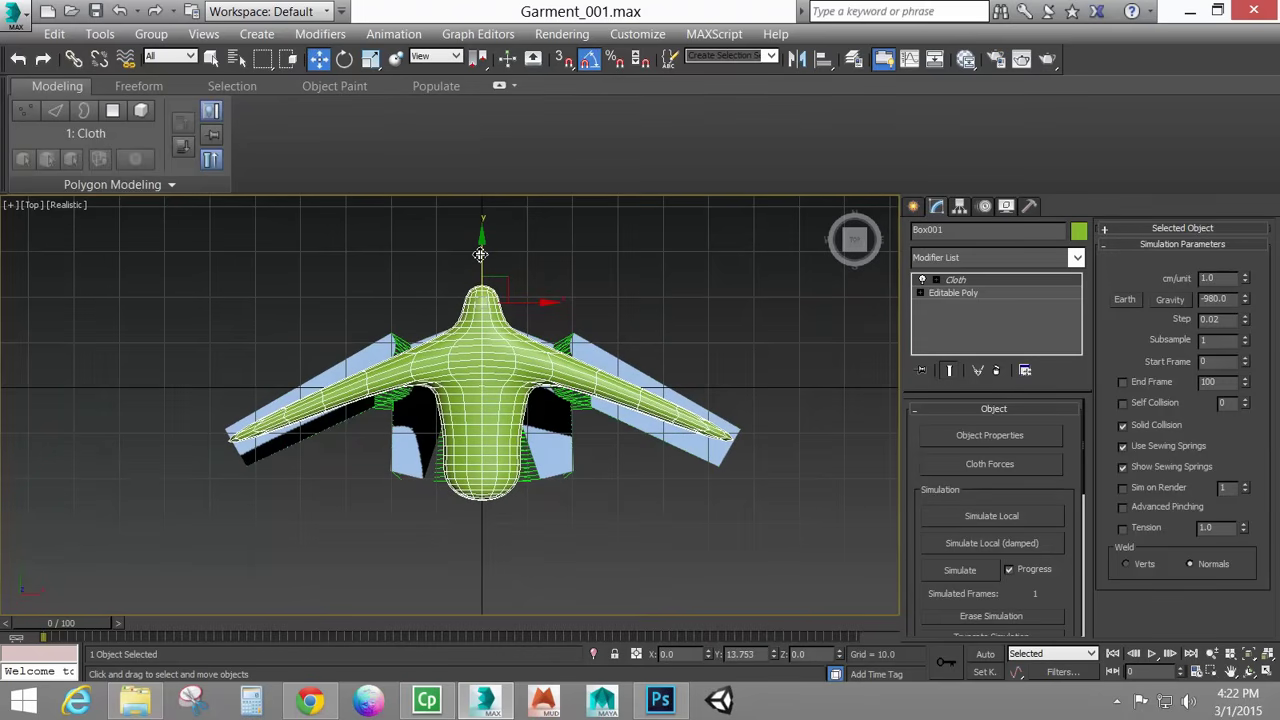
# Lower the body between the front and back panels in the left view and set its Z position to -5.
pyautogui.press('l')
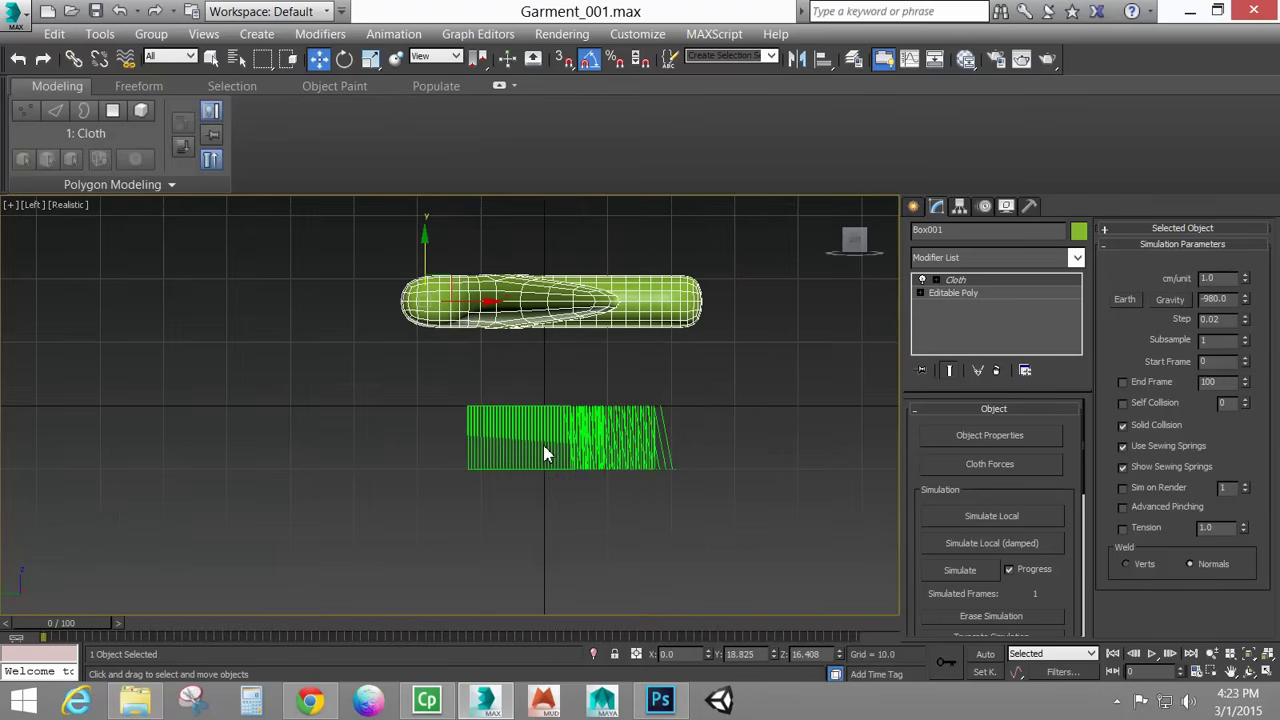
pyautogui.moveTo(428, 242); pyautogui.dragTo(435, 374)
pyautogui.click(812, 655)
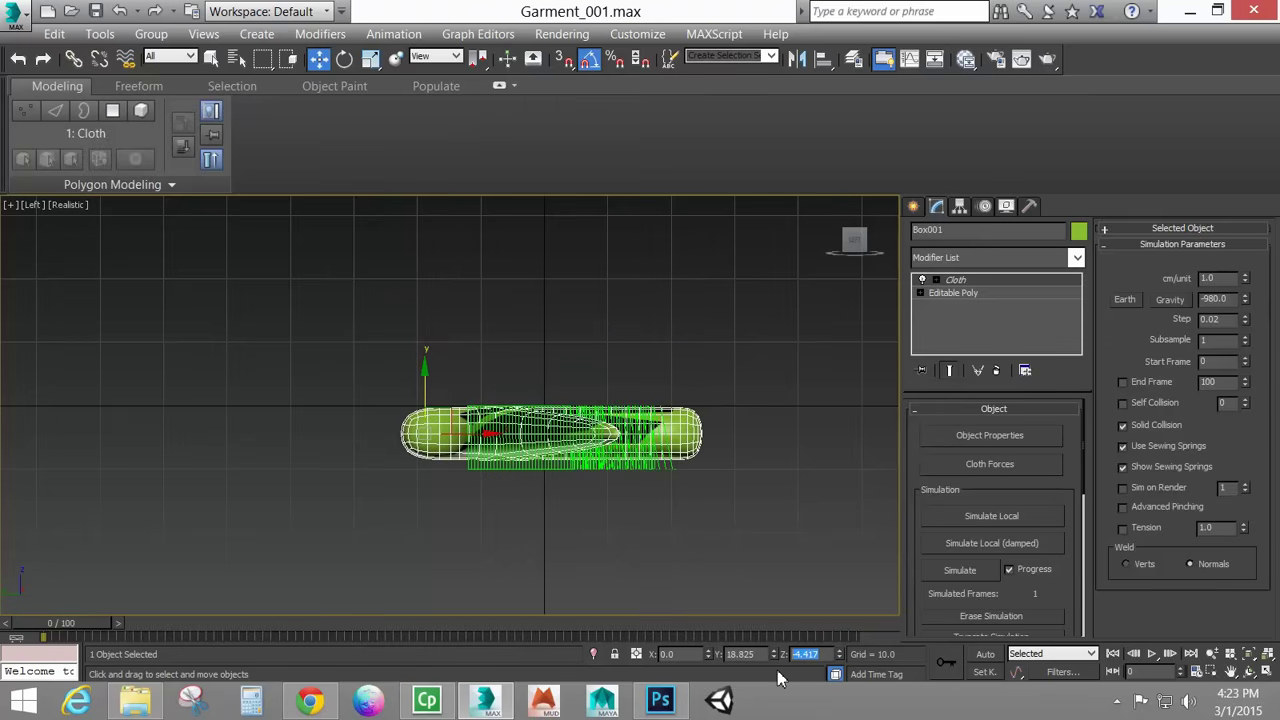
pyautogui.write('-5')
pyautogui.press('Return')
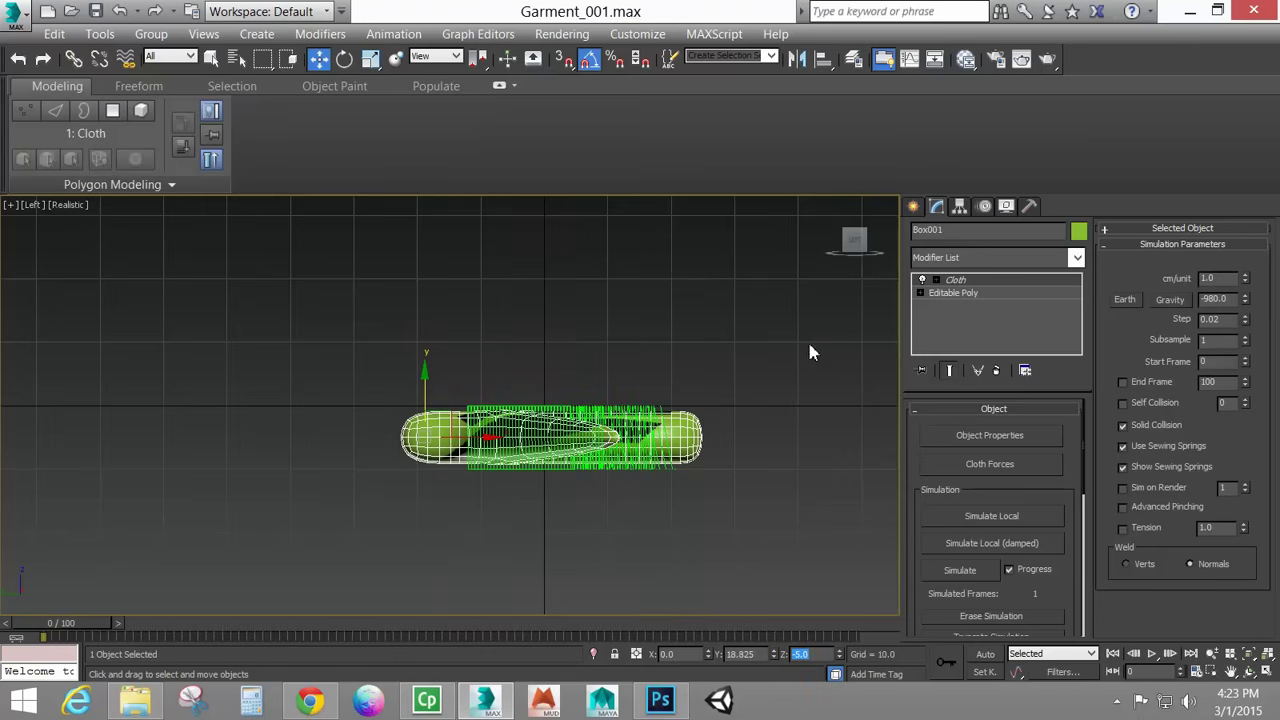
# Inspect the garment around the body in perspective and remove the Cloth modifier from the garment.
pyautogui.moveTo(751, 371); pyautogui.dragTo(610, 394, button='middle')
pyautogui.press('p')
pyautogui.click(608, 363)
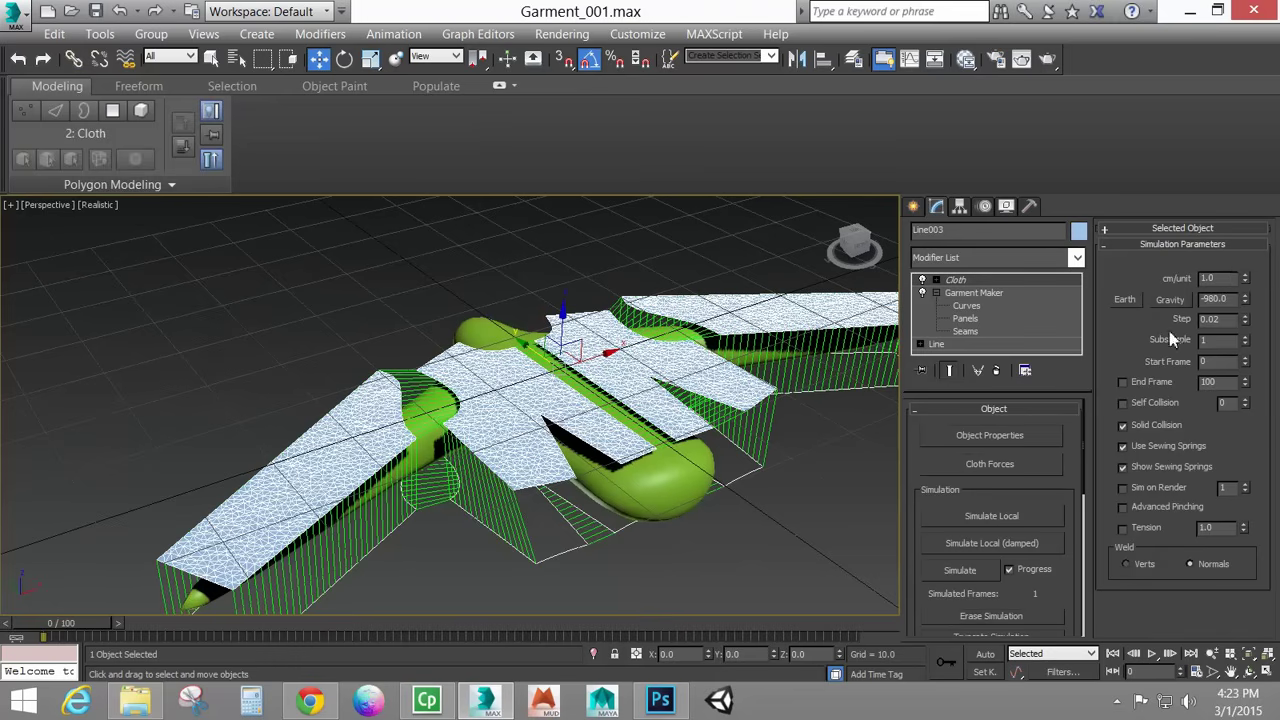
pyautogui.keyDown('alt'); pyautogui.moveTo(700, 452); pyautogui.dragTo(610, 467, button='middle'); pyautogui.keyUp('alt')
pyautogui.keyDown('alt'); pyautogui.moveTo(685, 454); pyautogui.dragTo(522, 420, button='middle'); pyautogui.keyUp('alt')
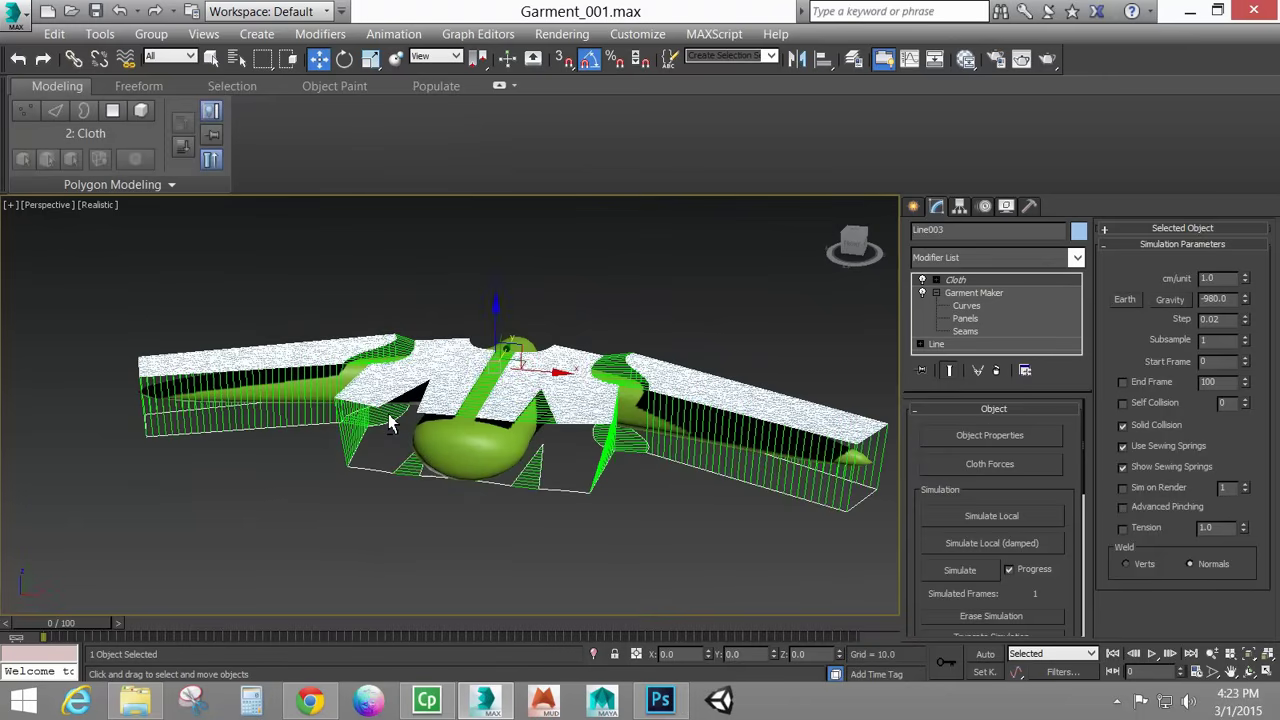
pyautogui.keyDown('alt'); pyautogui.moveTo(426, 407); pyautogui.dragTo(426, 444, button='middle'); pyautogui.keyUp('alt')
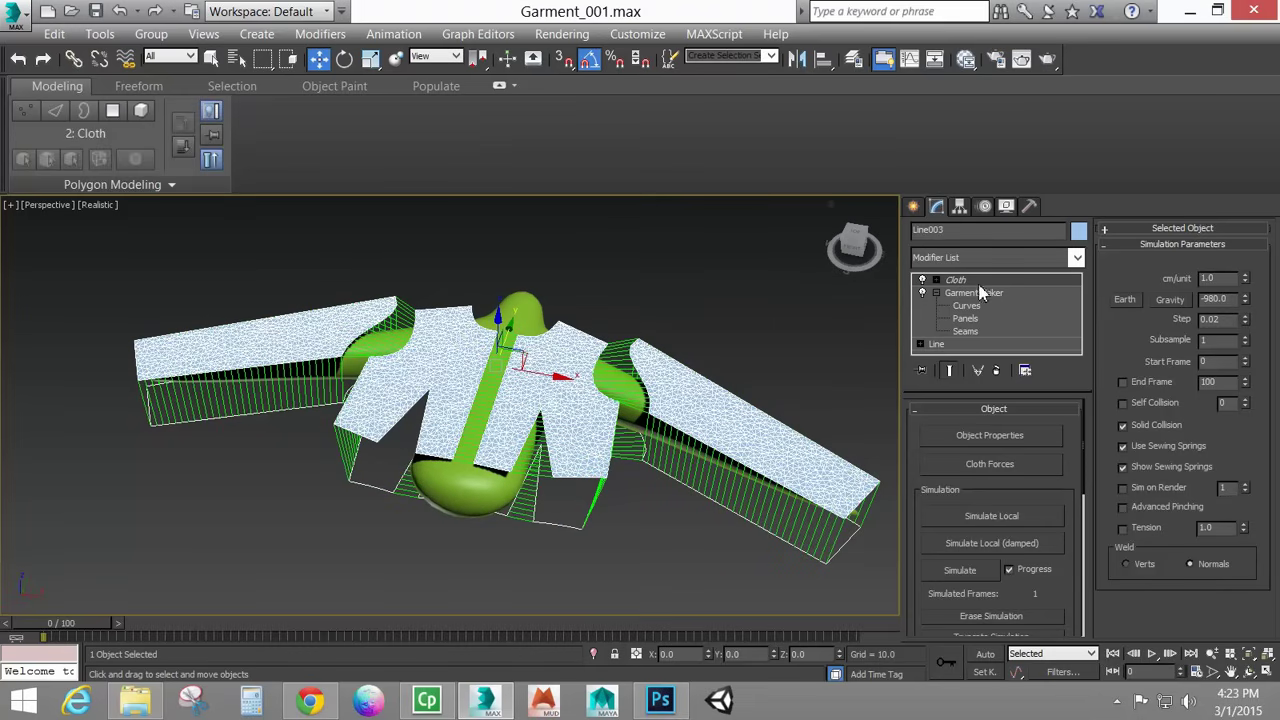
pyautogui.click(996, 371)
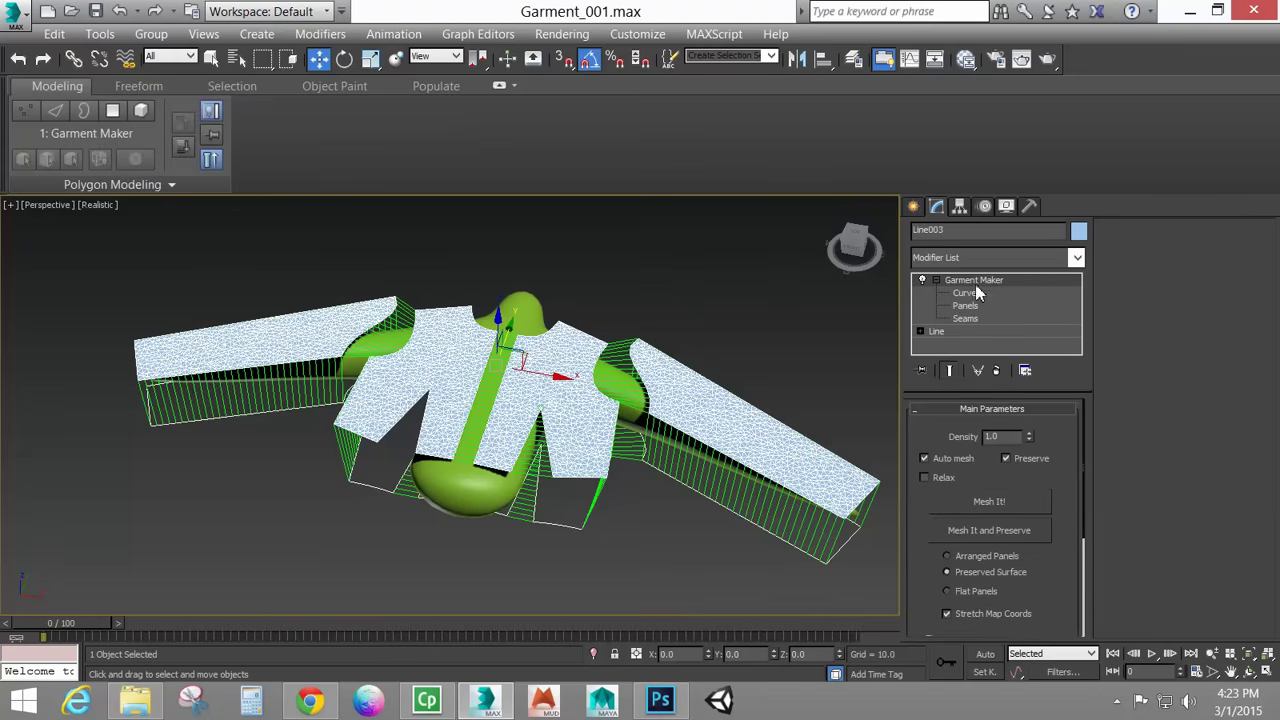
# Create the missing seam between the two edges of the open dart at the front panel's hem.
pyautogui.click(979, 314)
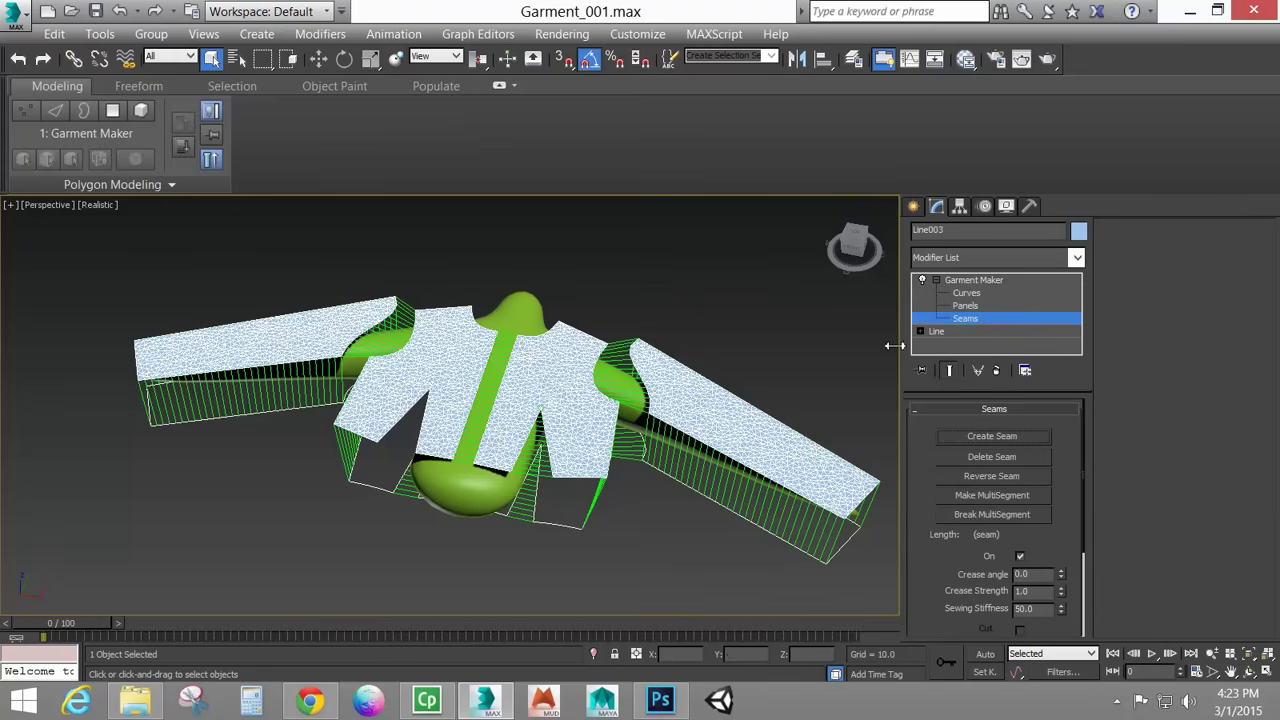
pyautogui.click(412, 428)
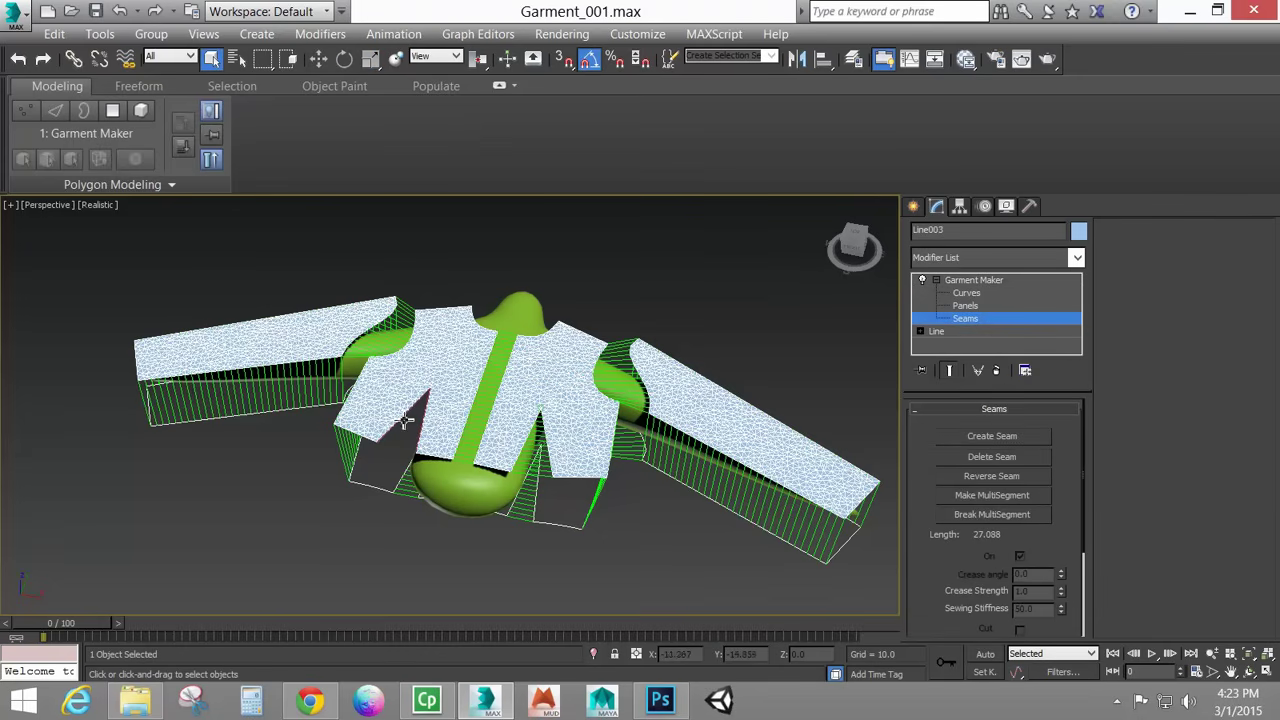
pyautogui.click(991, 437)
pyautogui.keyDown('alt'); pyautogui.moveTo(461, 482); pyautogui.dragTo(560, 505, button='middle'); pyautogui.keyUp('alt')
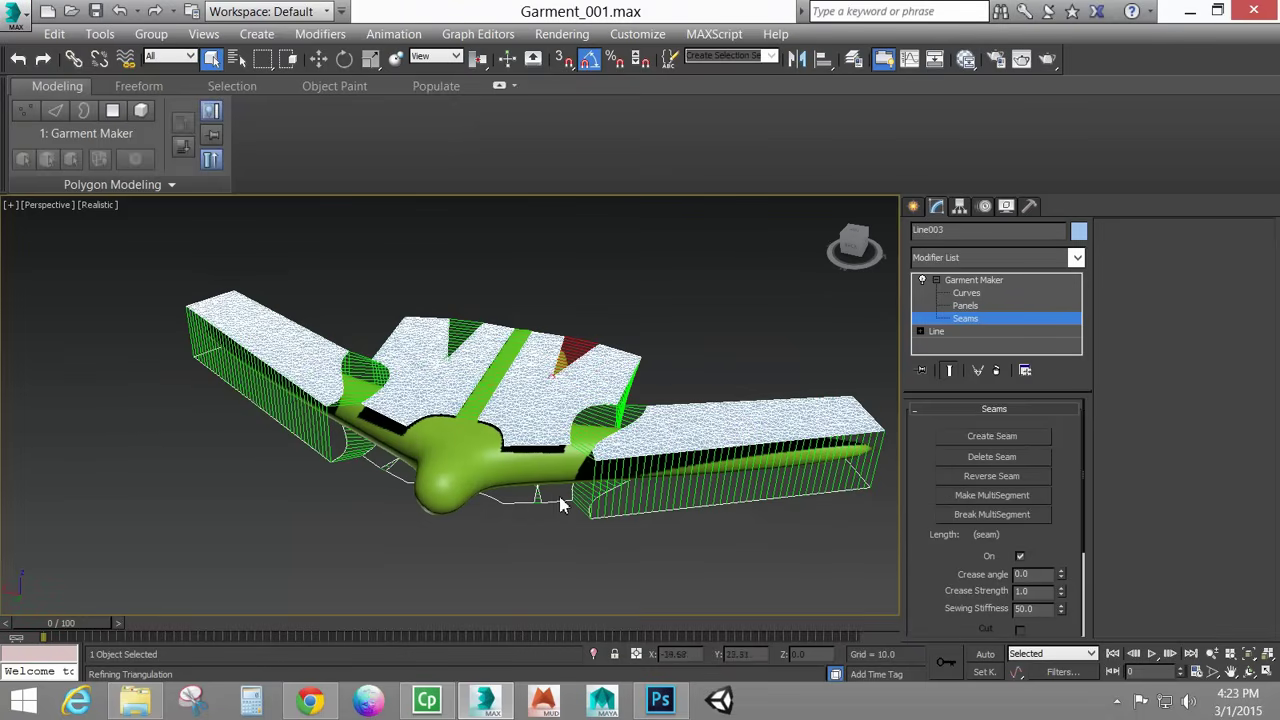
pyautogui.keyDown('alt'); pyautogui.moveTo(661, 491); pyautogui.dragTo(428, 478, button='middle'); pyautogui.keyUp('alt')
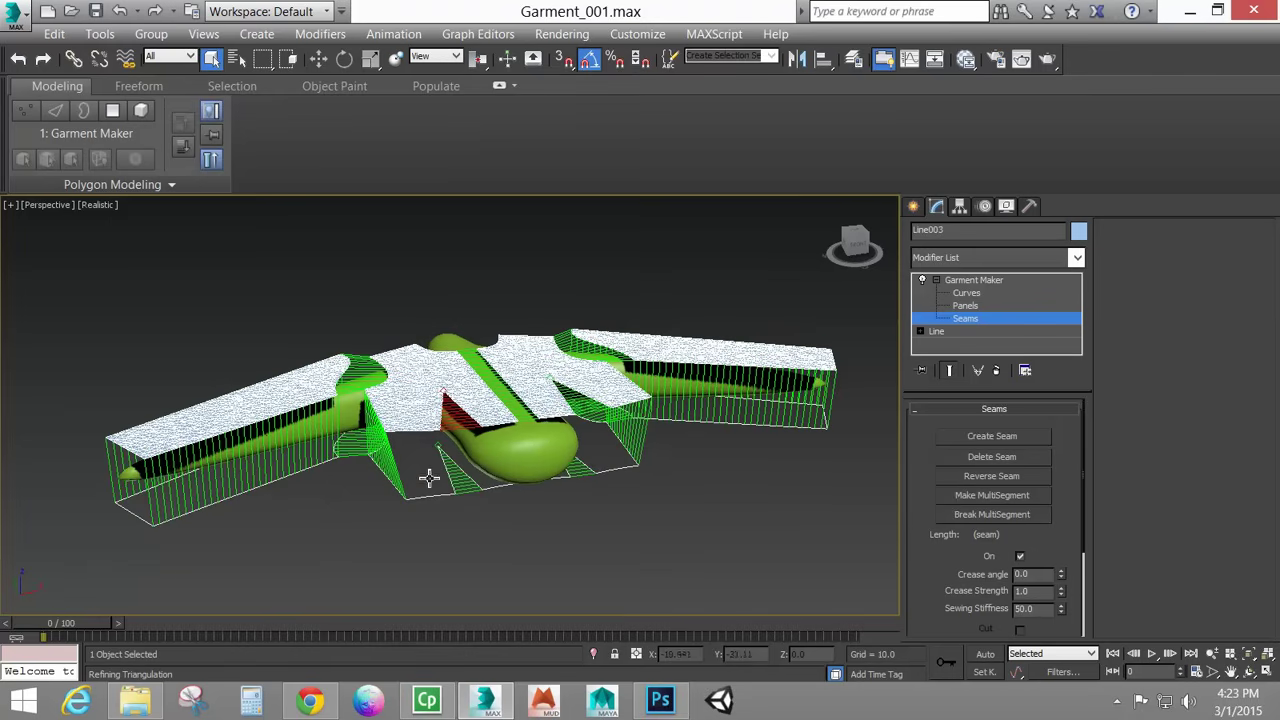
# Leave seam editing and remove the Cloth modifier from the body.
pyautogui.click(968, 288)
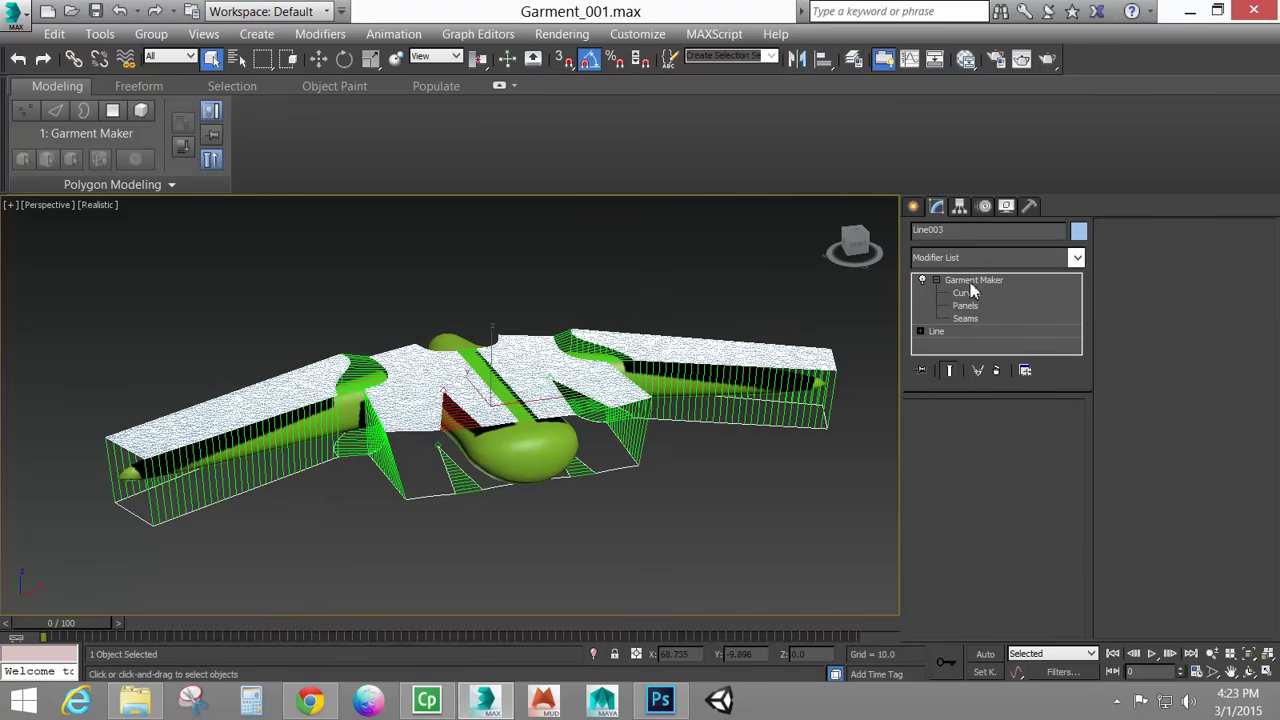
pyautogui.click(430, 445)
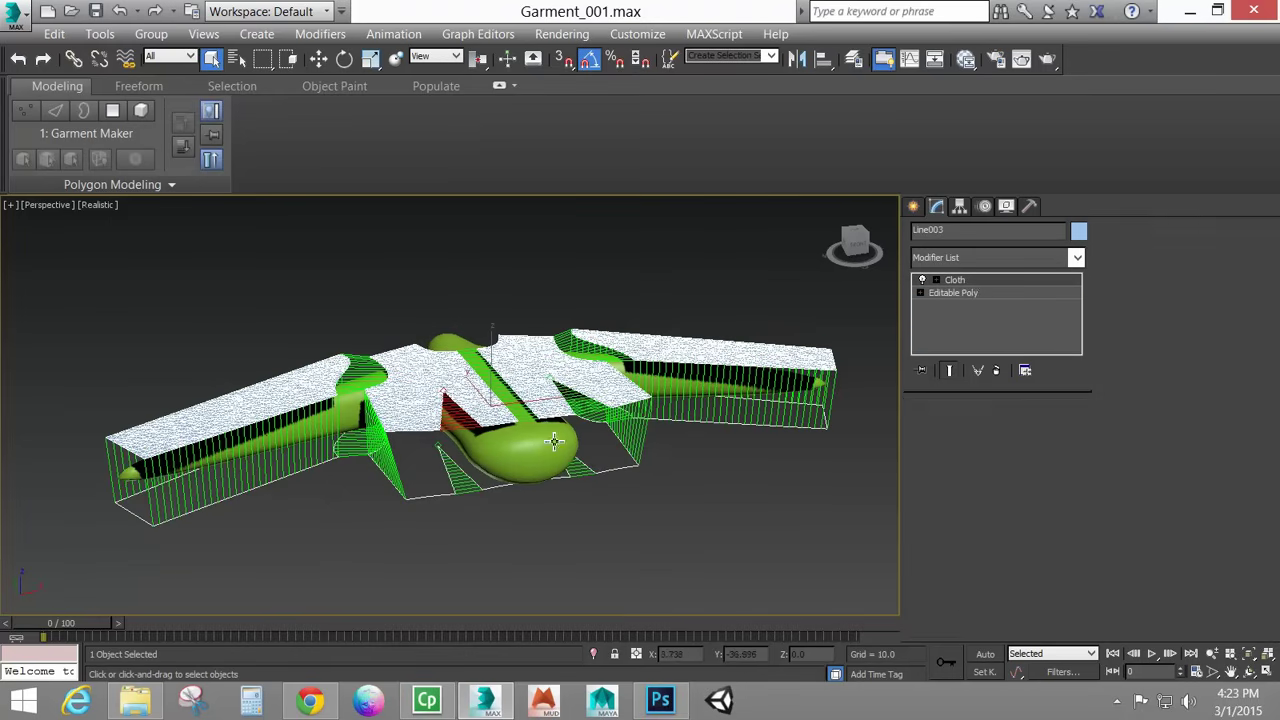
pyautogui.click(996, 370)
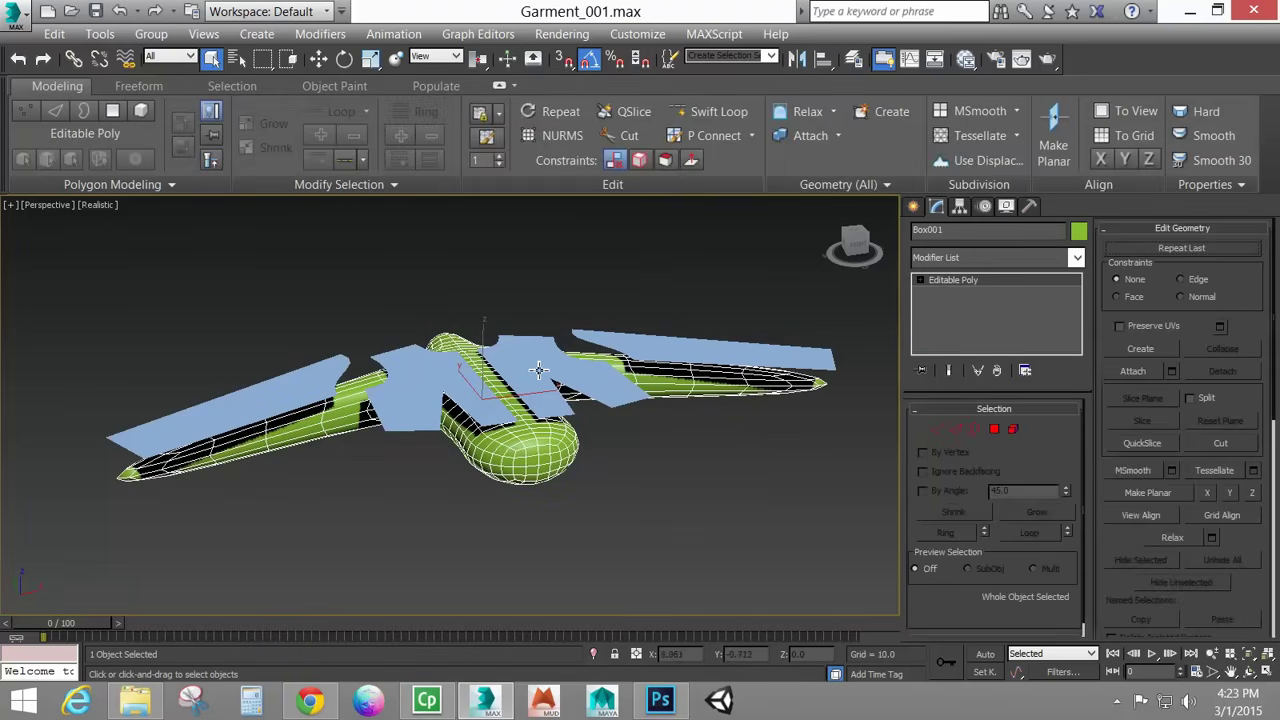
# Apply a new Cloth modifier to the garment, set Line003 as cloth with the Default preset, and accept the properties.
pyautogui.click(600, 385)
pyautogui.click(1076, 257)
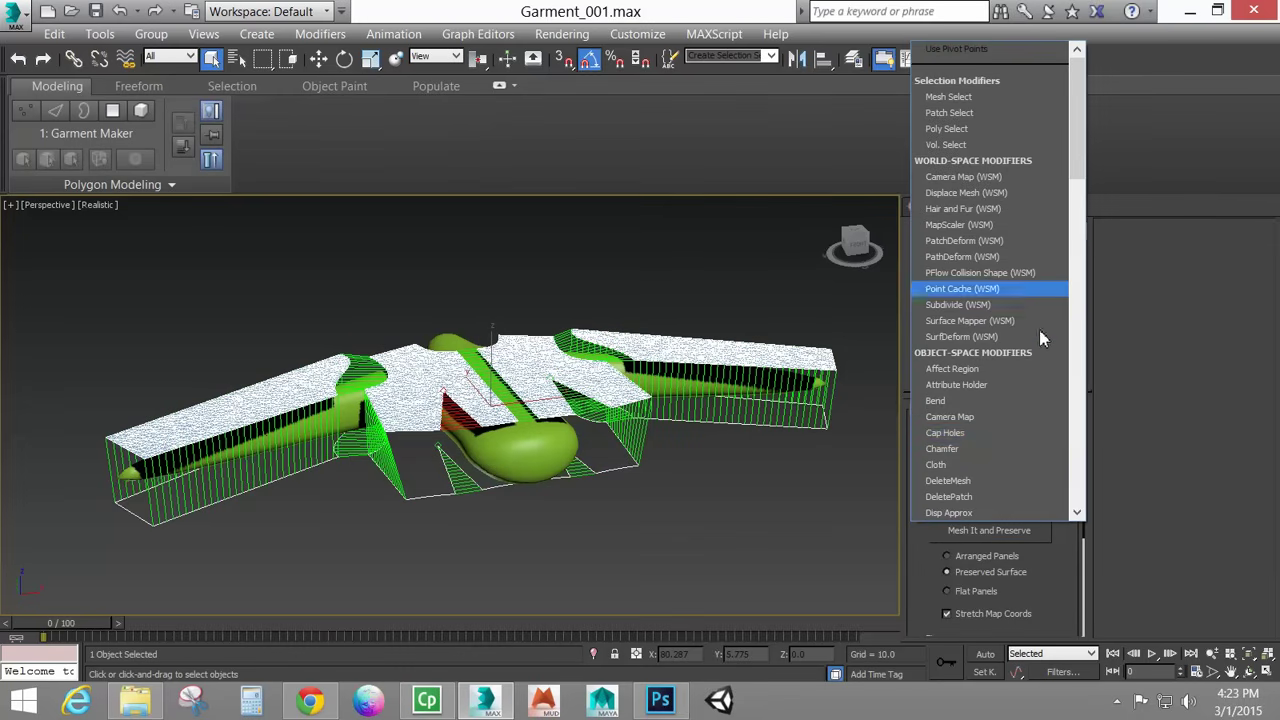
pyautogui.click(940, 465)
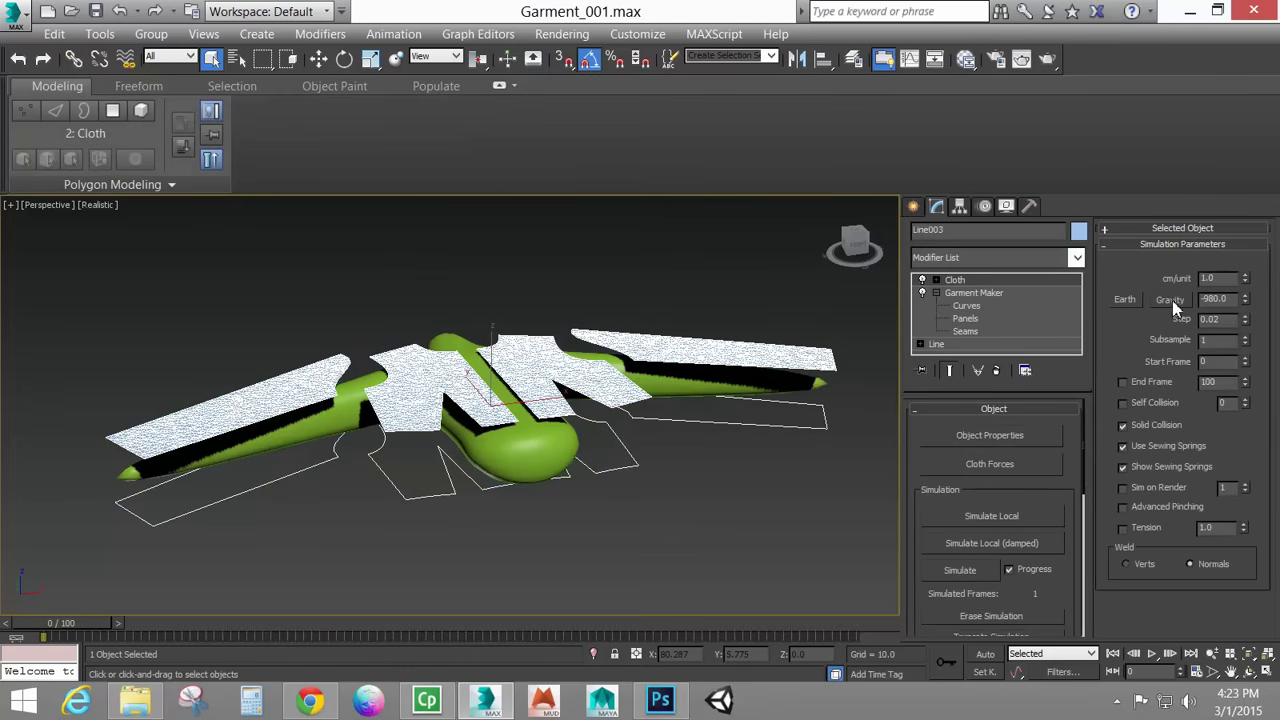
pyautogui.click(1123, 466)
pyautogui.click(988, 438)
pyautogui.click(436, 96)
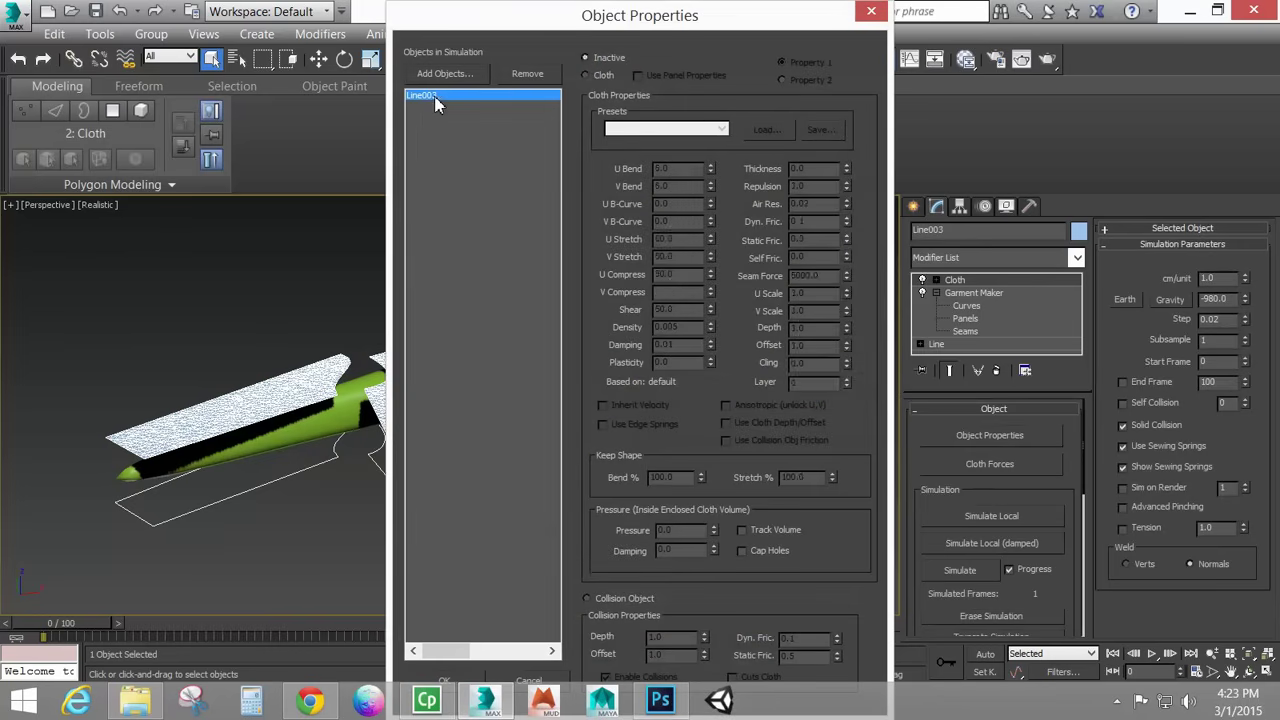
pyautogui.click(586, 76)
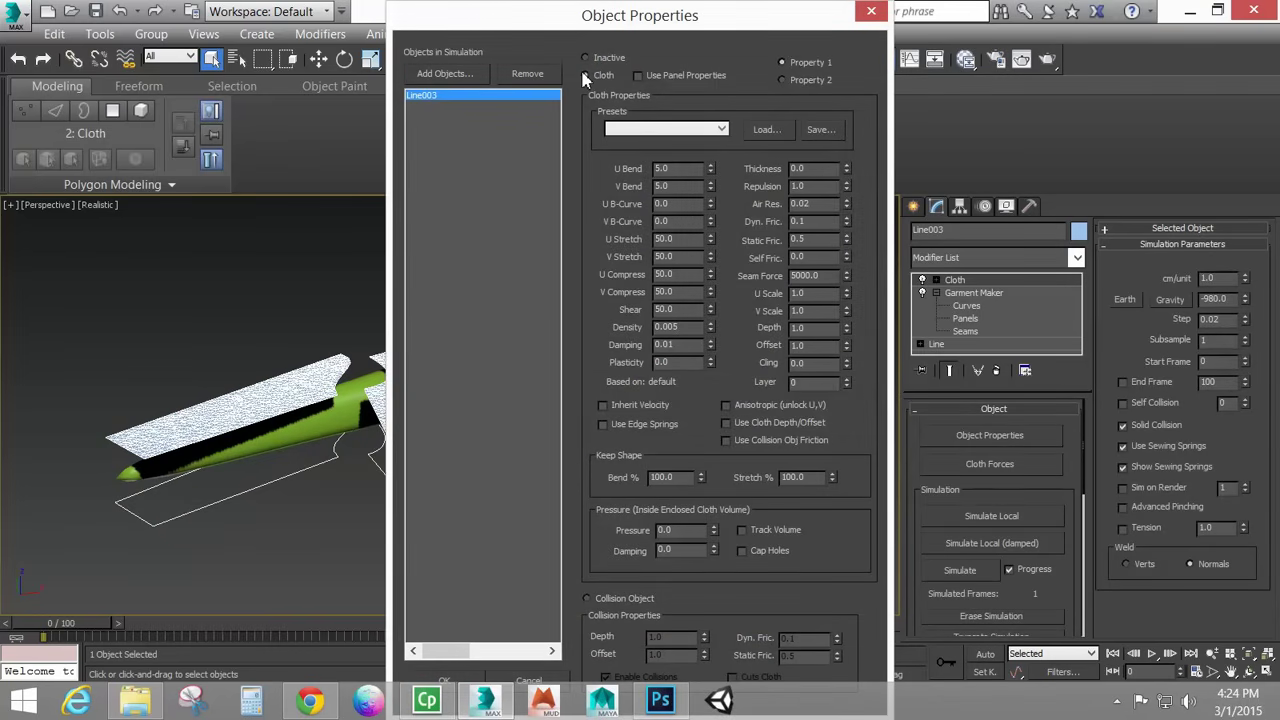
pyautogui.click(635, 130)
pyautogui.click(630, 185)
pyautogui.click(445, 679)
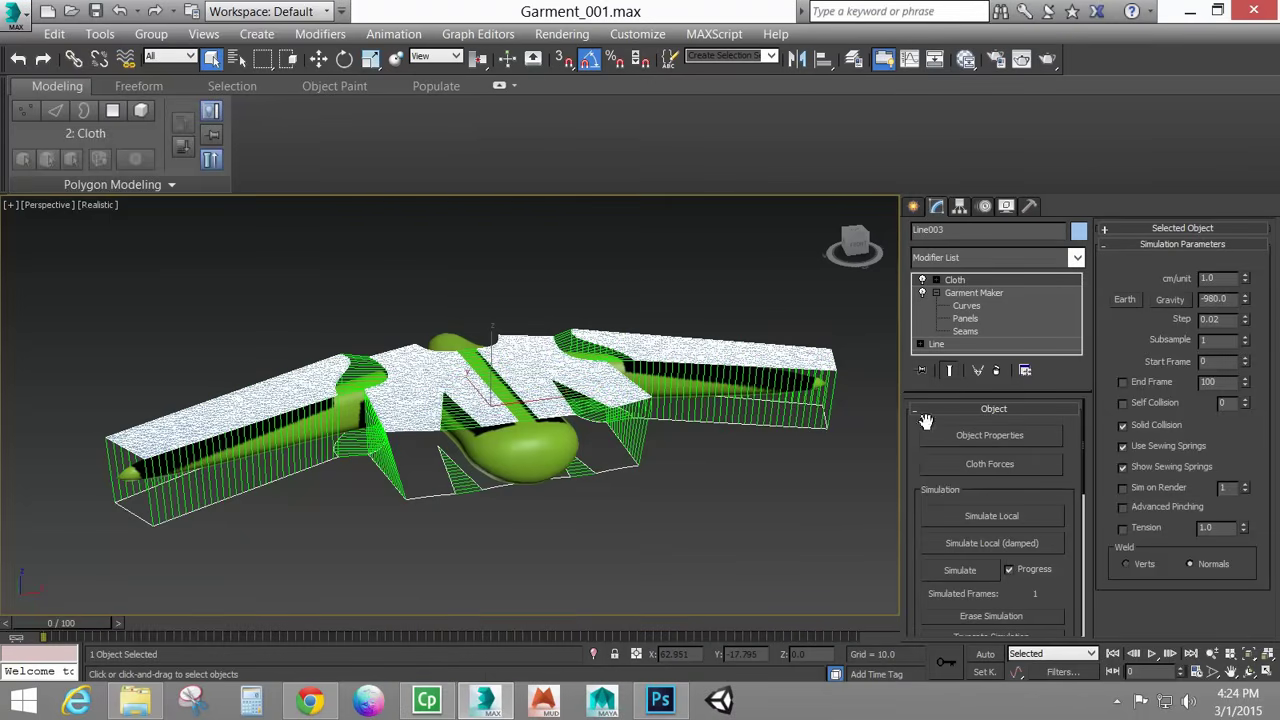
# Reopen the garment's cloth object properties and add Box001 to the objects in the simulation.
pyautogui.click(992, 434)
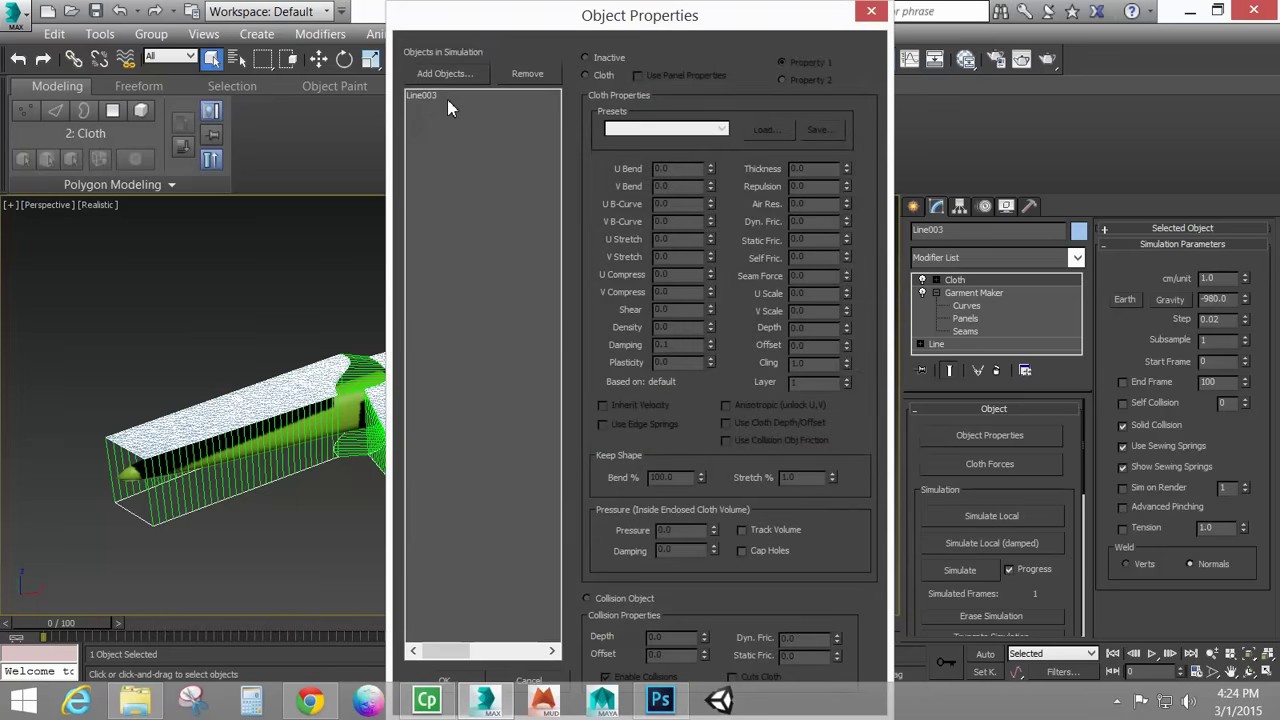
pyautogui.click(447, 97)
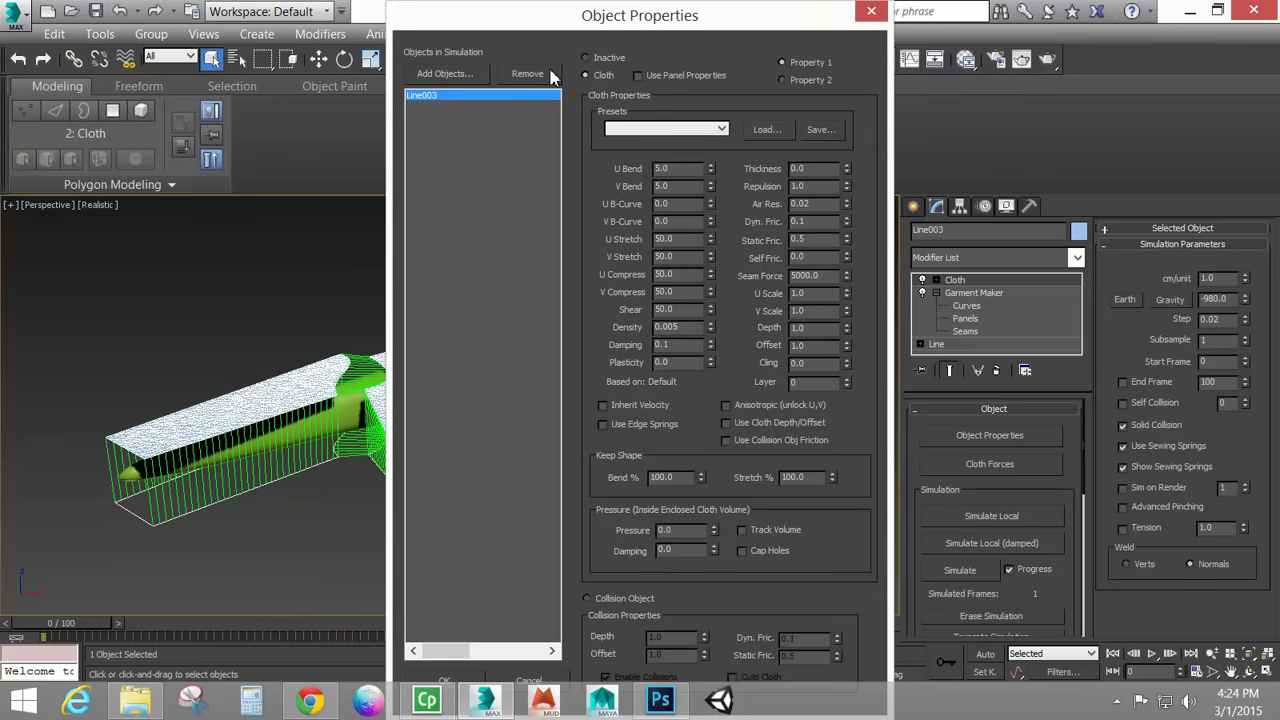
pyautogui.click(445, 74)
pyautogui.click(94, 127)
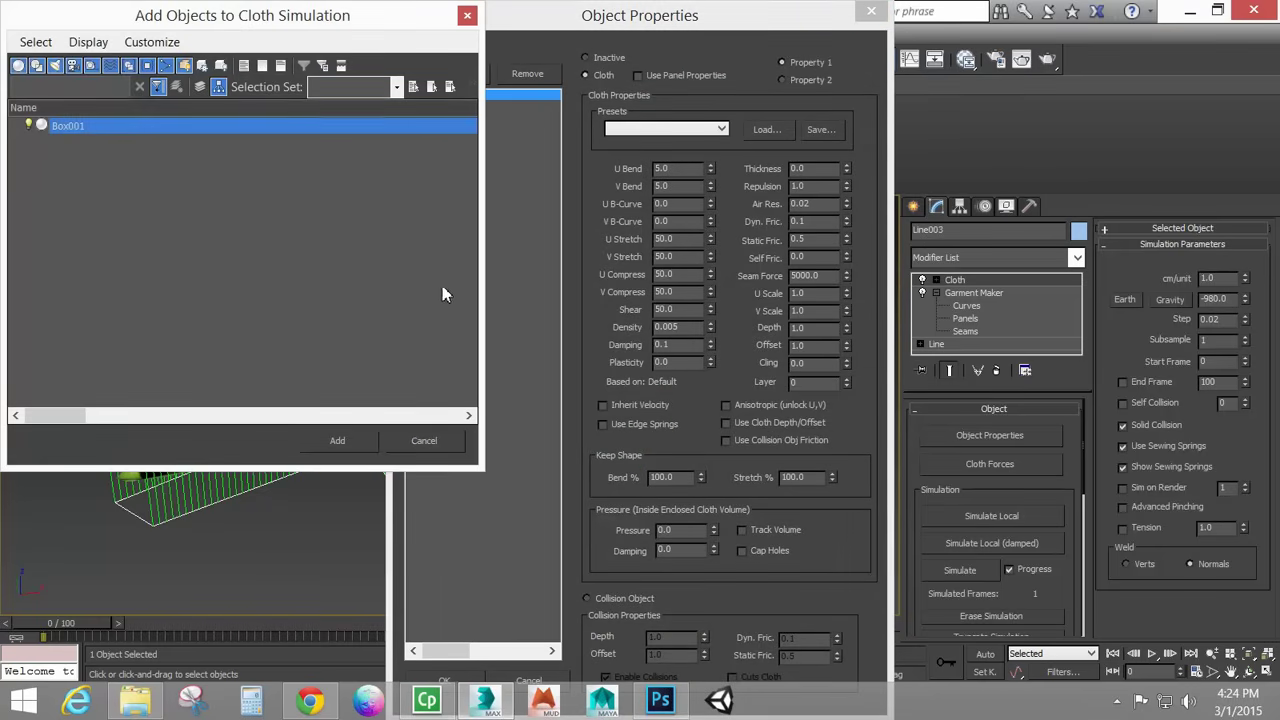
pyautogui.click(368, 447)
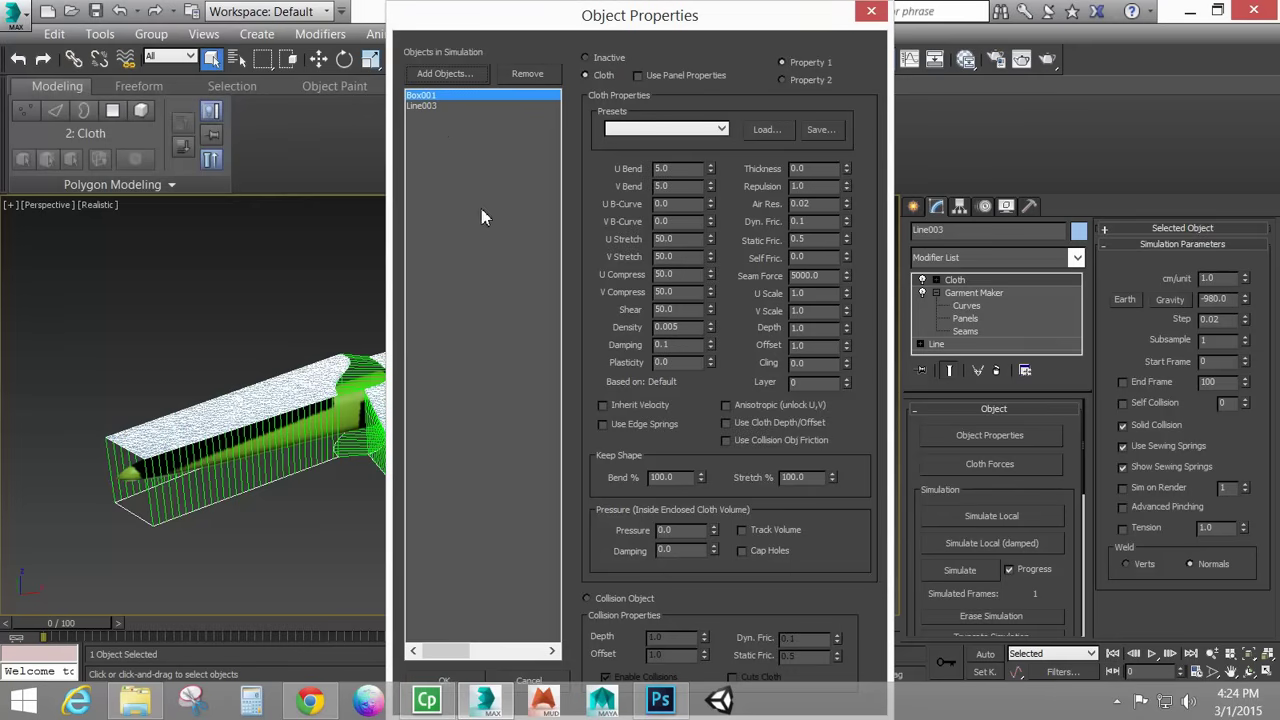
# Set Box001 as a collision object with a depth of 0.01 and accept the object properties.
pyautogui.click(436, 98)
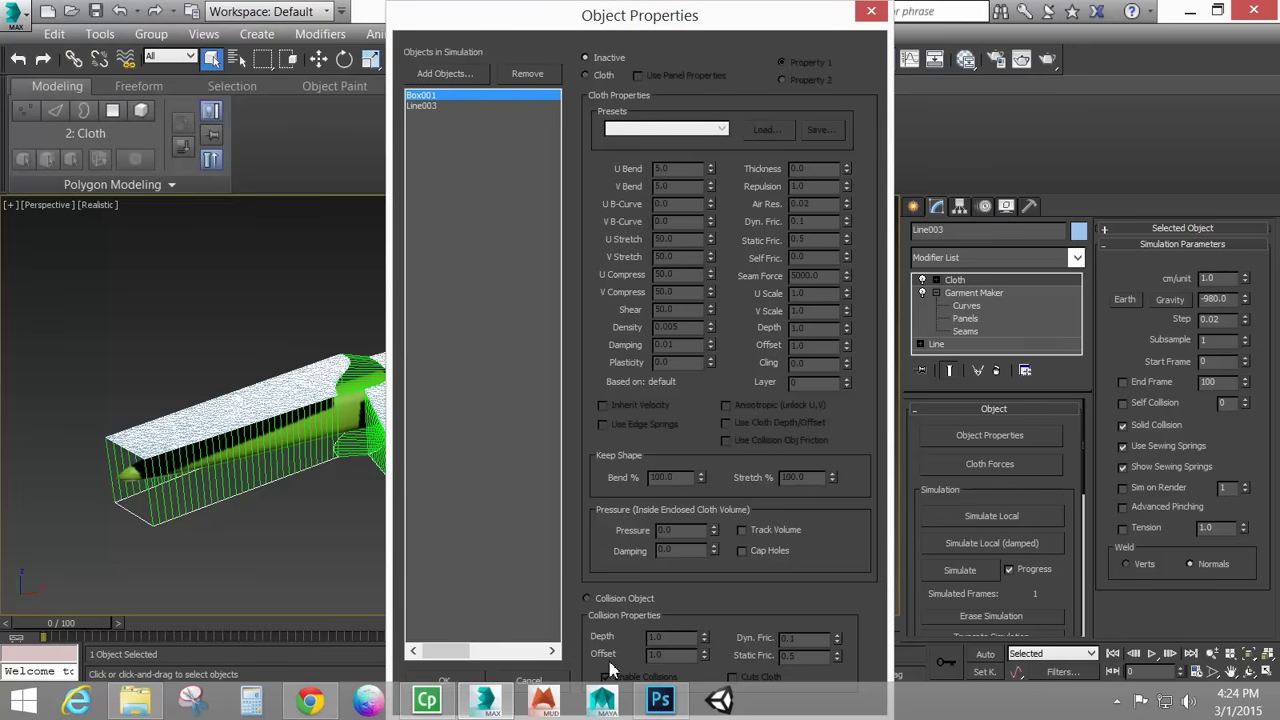
pyautogui.click(588, 598)
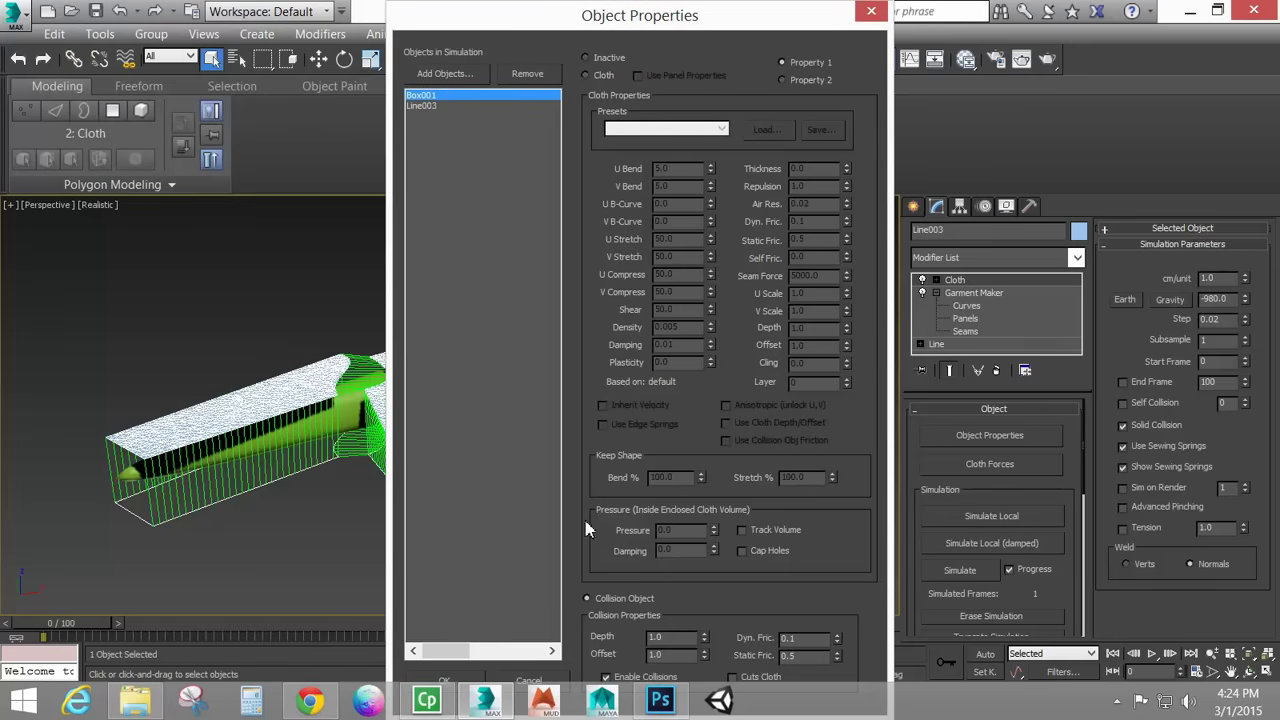
pyautogui.doubleClick(675, 637)
pyautogui.write('.01')
pyautogui.press('Tab')
pyautogui.click(438, 105)
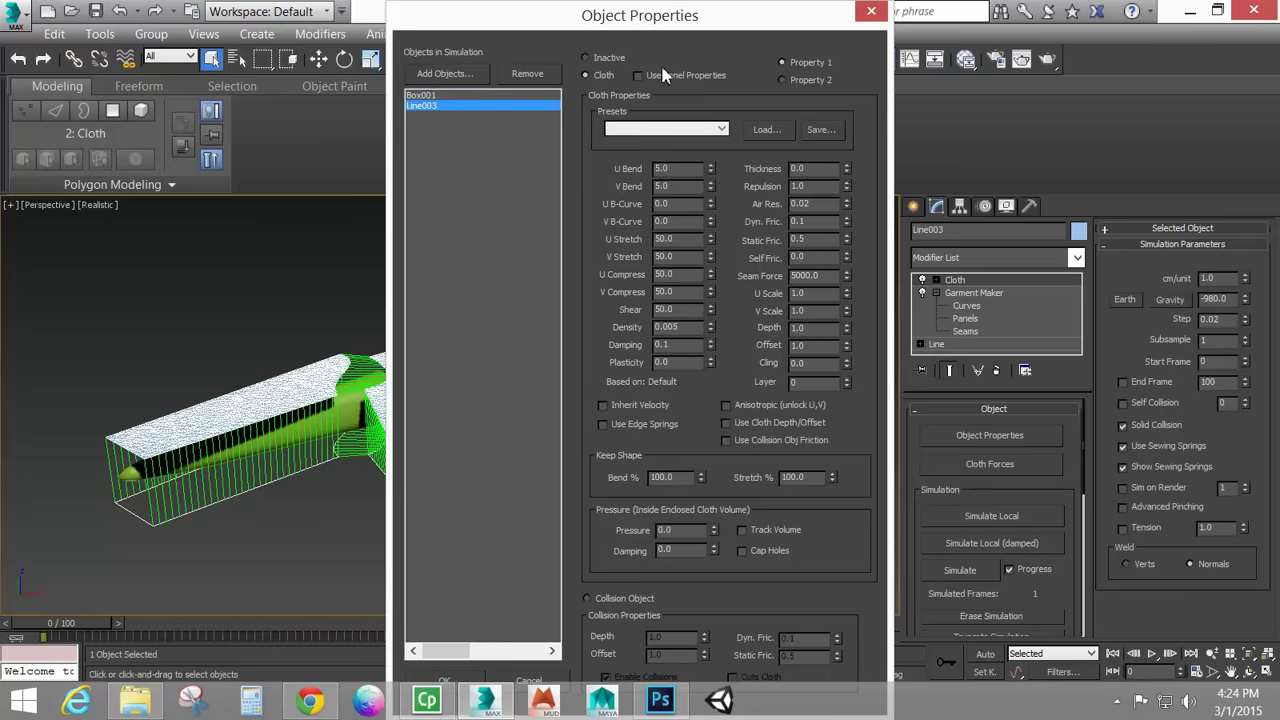
pyautogui.click(450, 680)
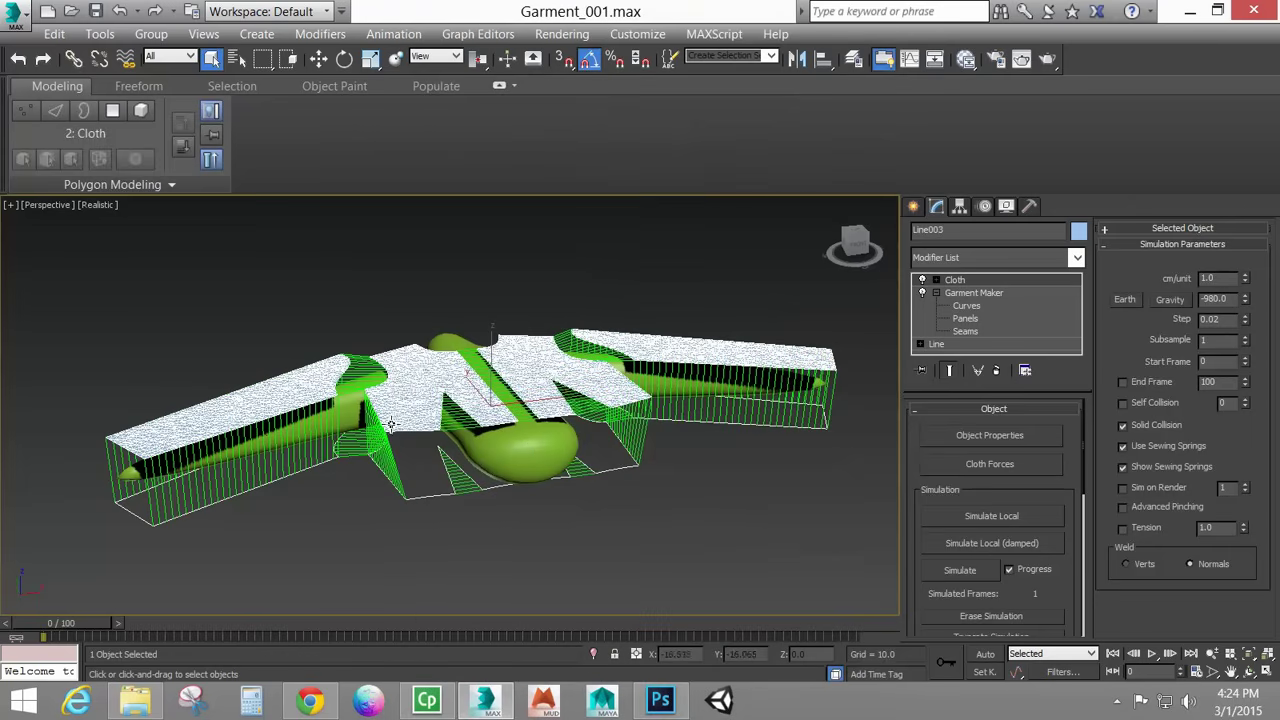
# Run the damped local simulation to sew the jacket panels around the body, and stop it once the garment has draped.
pyautogui.keyDown('alt'); pyautogui.moveTo(795, 514); pyautogui.dragTo(731, 511, button='middle'); pyautogui.keyUp('alt')
pyautogui.click(994, 544)
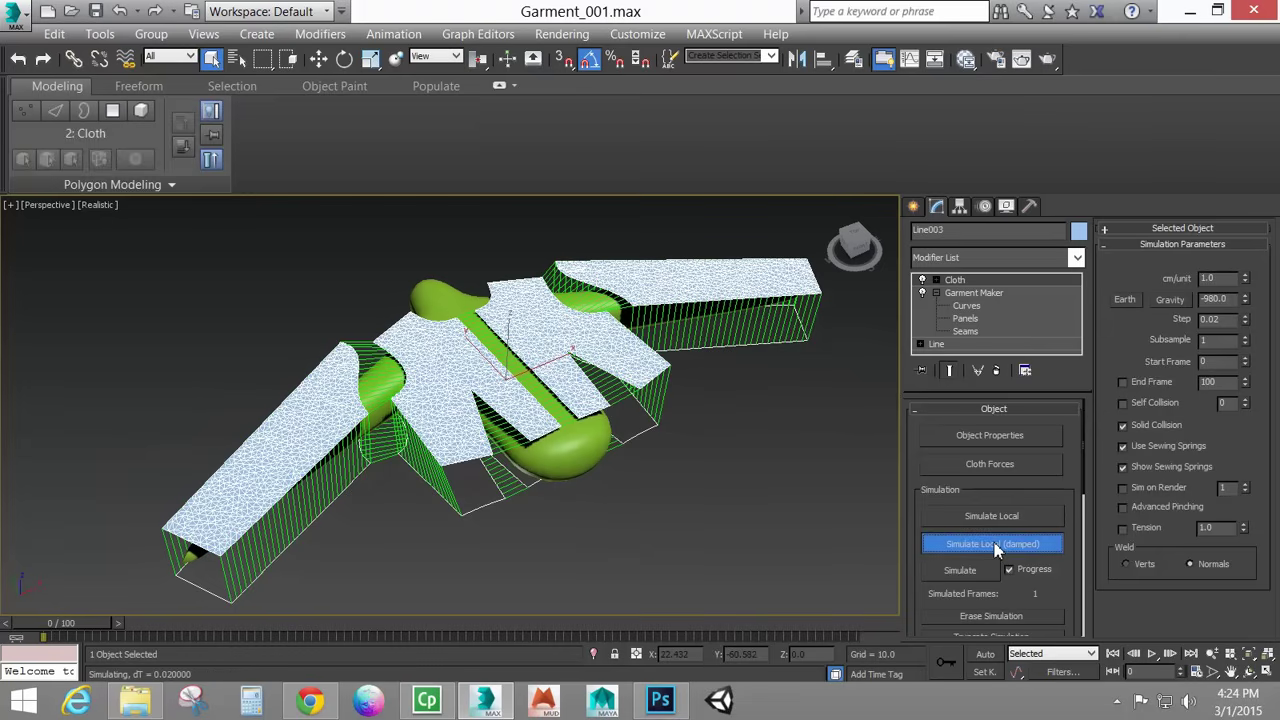
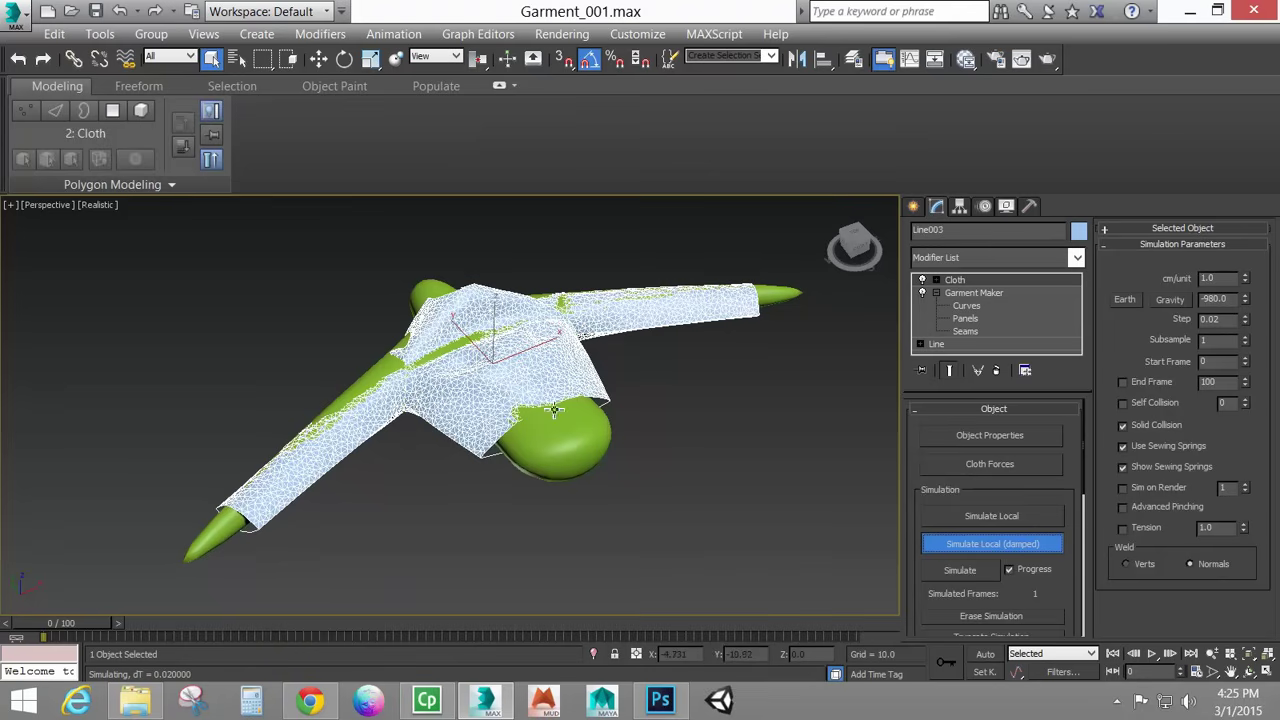
pyautogui.keyDown('alt'); pyautogui.moveTo(678, 387); pyautogui.dragTo(849, 349, button='middle'); pyautogui.keyUp('alt')
pyautogui.moveTo(543, 441); pyautogui.dragTo(567, 446, button='middle')
pyautogui.scroll(3, 534, 430)
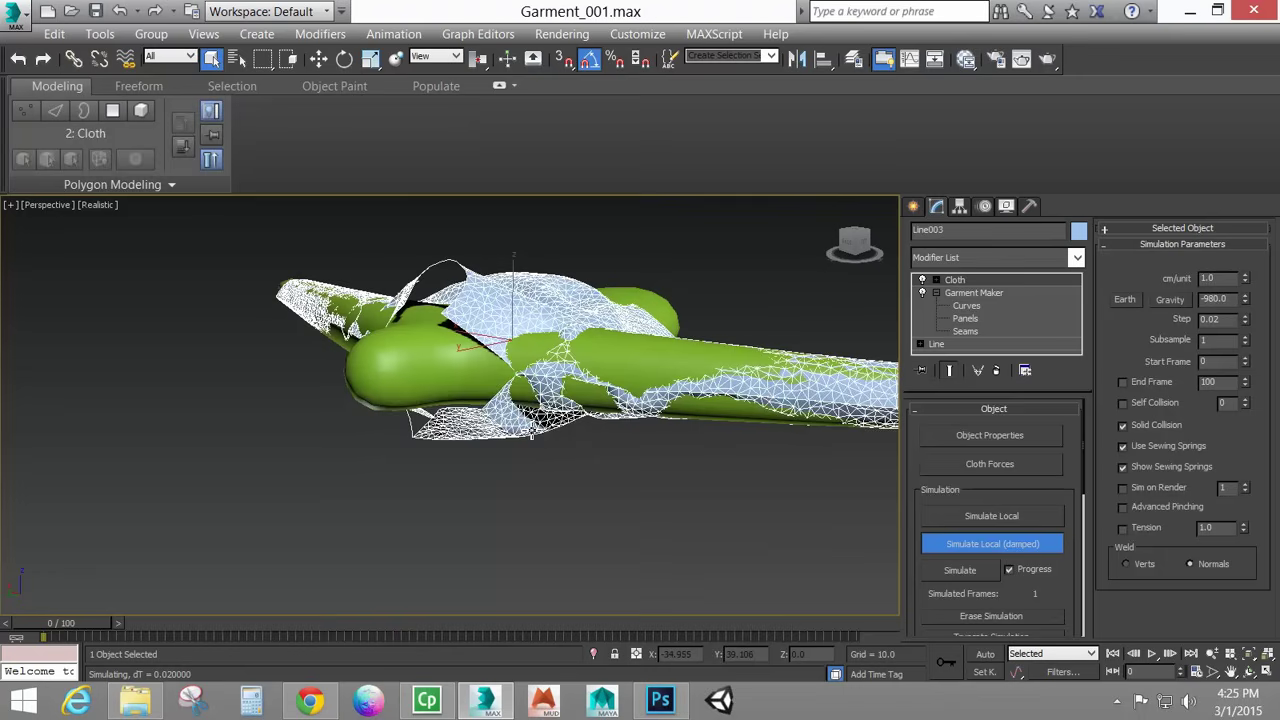
pyautogui.moveTo(478, 444)
pyautogui.keyDown('alt'); pyautogui.mouseDown(button='middle')
pyautogui.moveTo(545, 387)
pyautogui.moveTo(468, 427)
pyautogui.mouseUp(button='middle'); pyautogui.keyUp('alt')
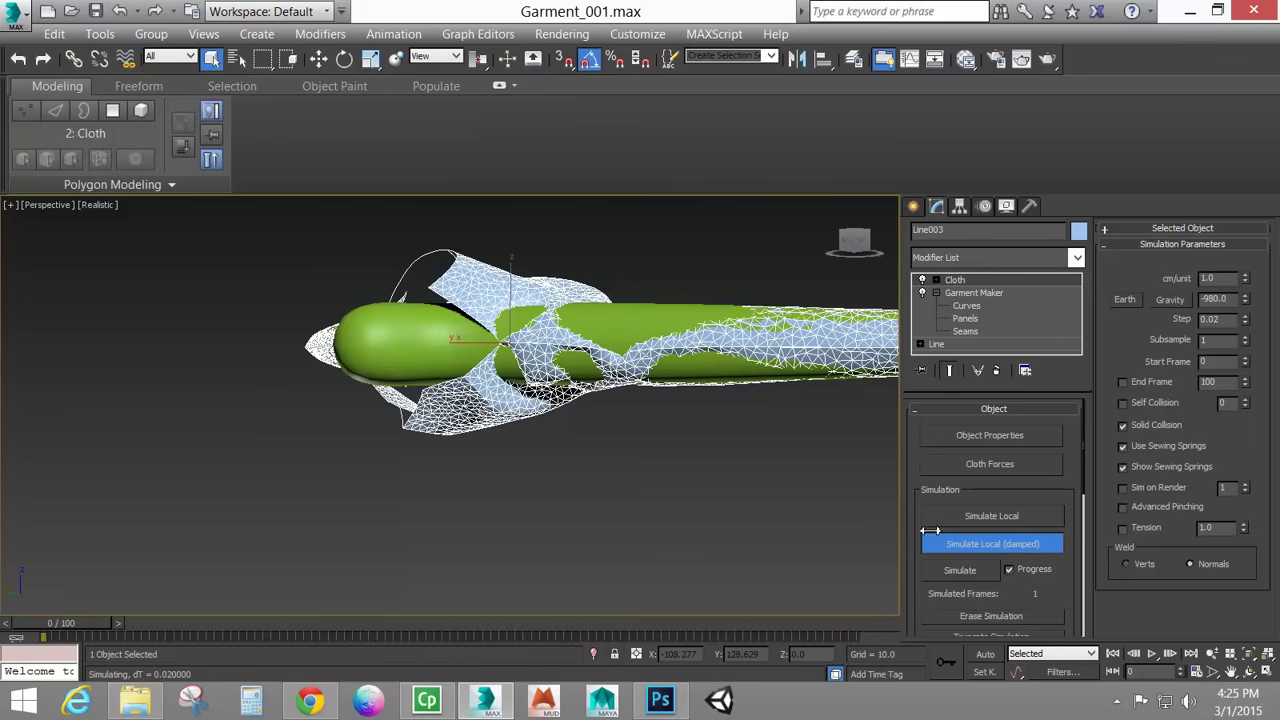
pyautogui.click(980, 542)
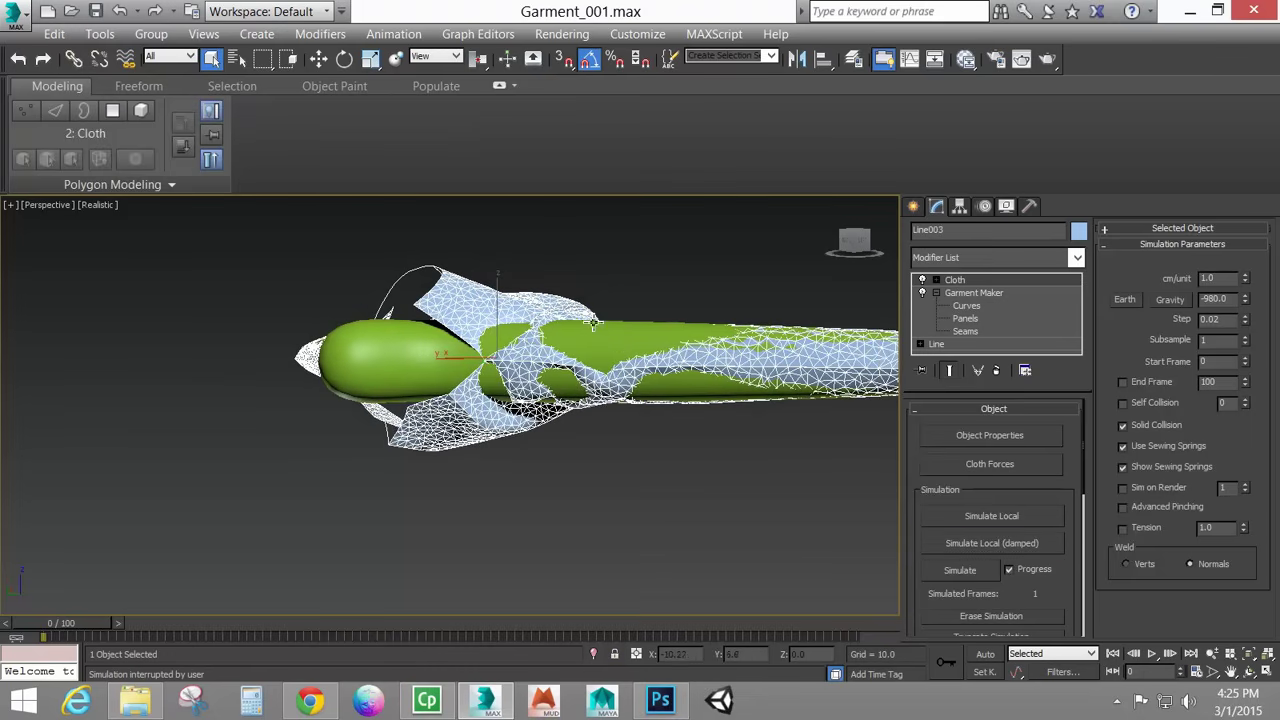
# Temporarily hide Box001 to examine the draped garment on its own, and unhide it by name.
pyautogui.click(618, 338)
pyautogui.rightClick(621, 330)
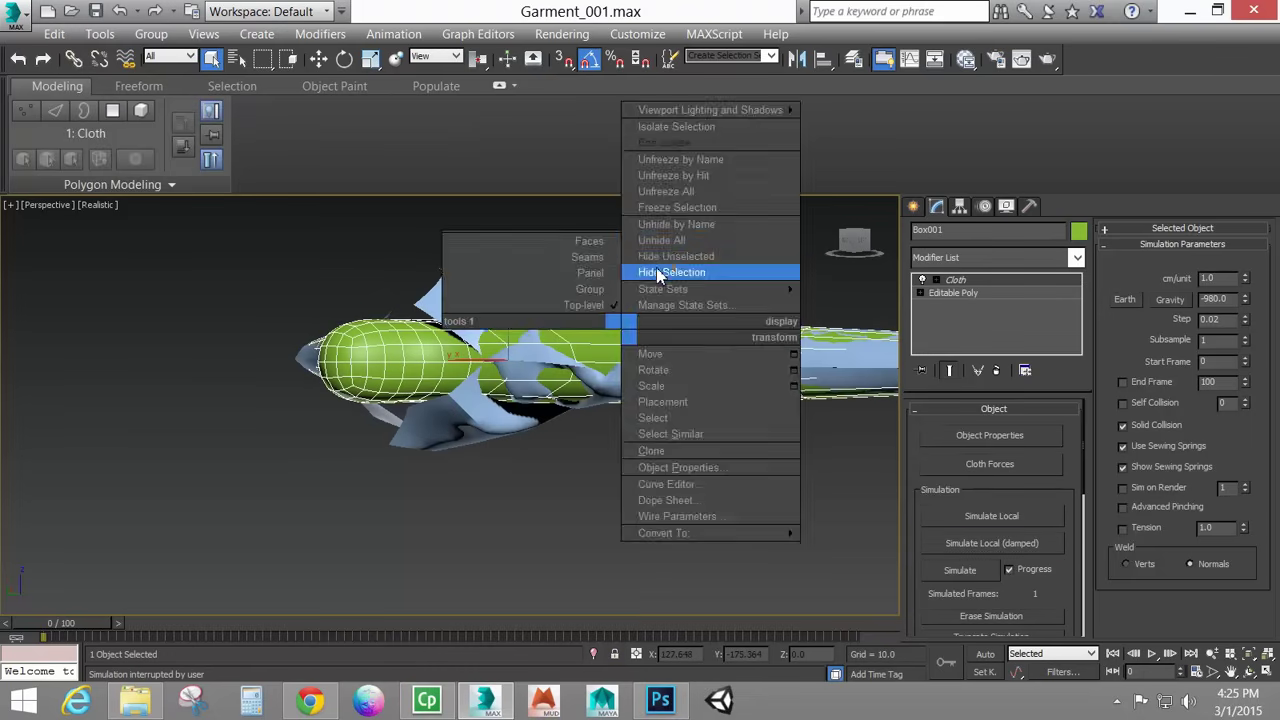
pyautogui.click(659, 273)
pyautogui.keyDown('alt'); pyautogui.moveTo(613, 373); pyautogui.dragTo(355, 356, button='middle'); pyautogui.keyUp('alt')
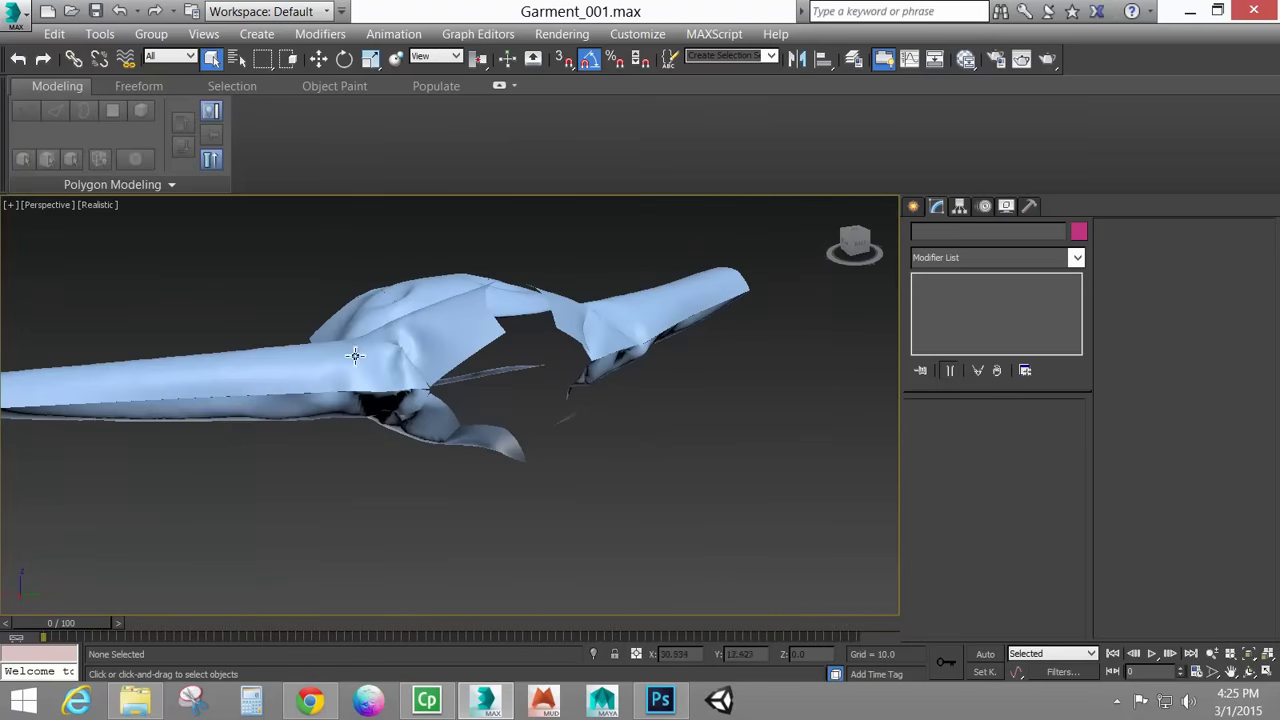
pyautogui.click(453, 316)
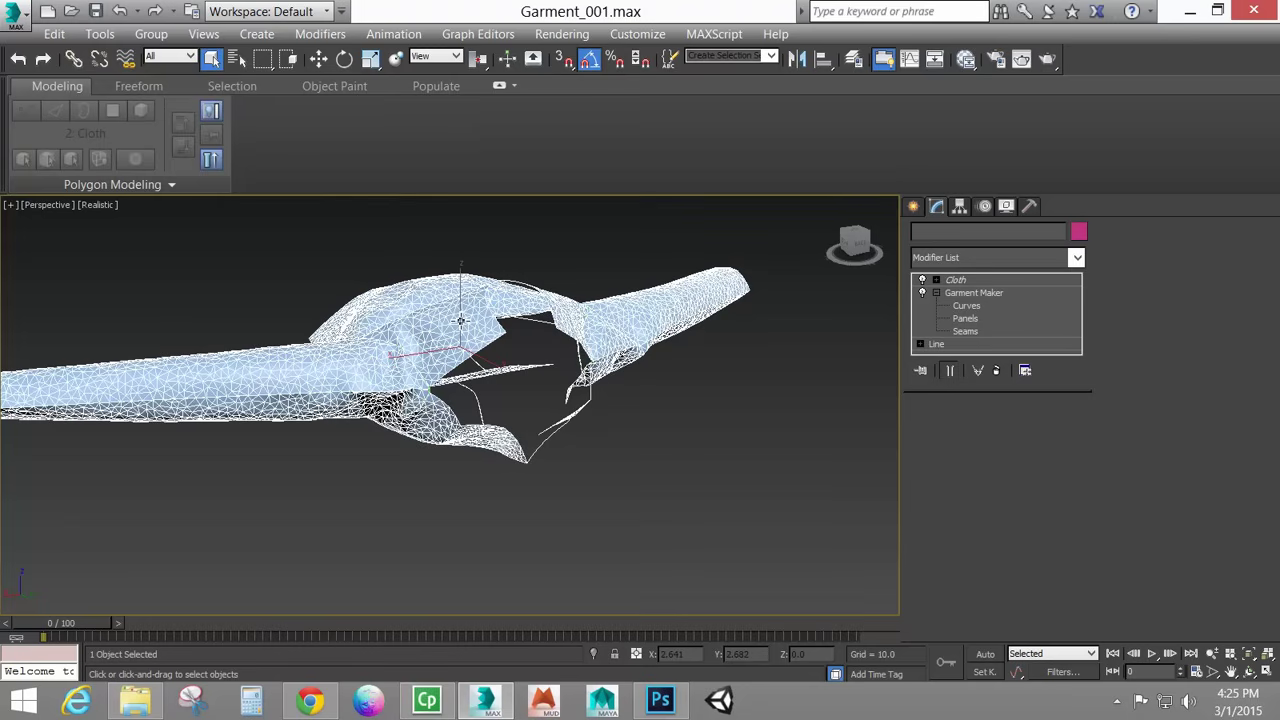
pyautogui.rightClick(729, 403)
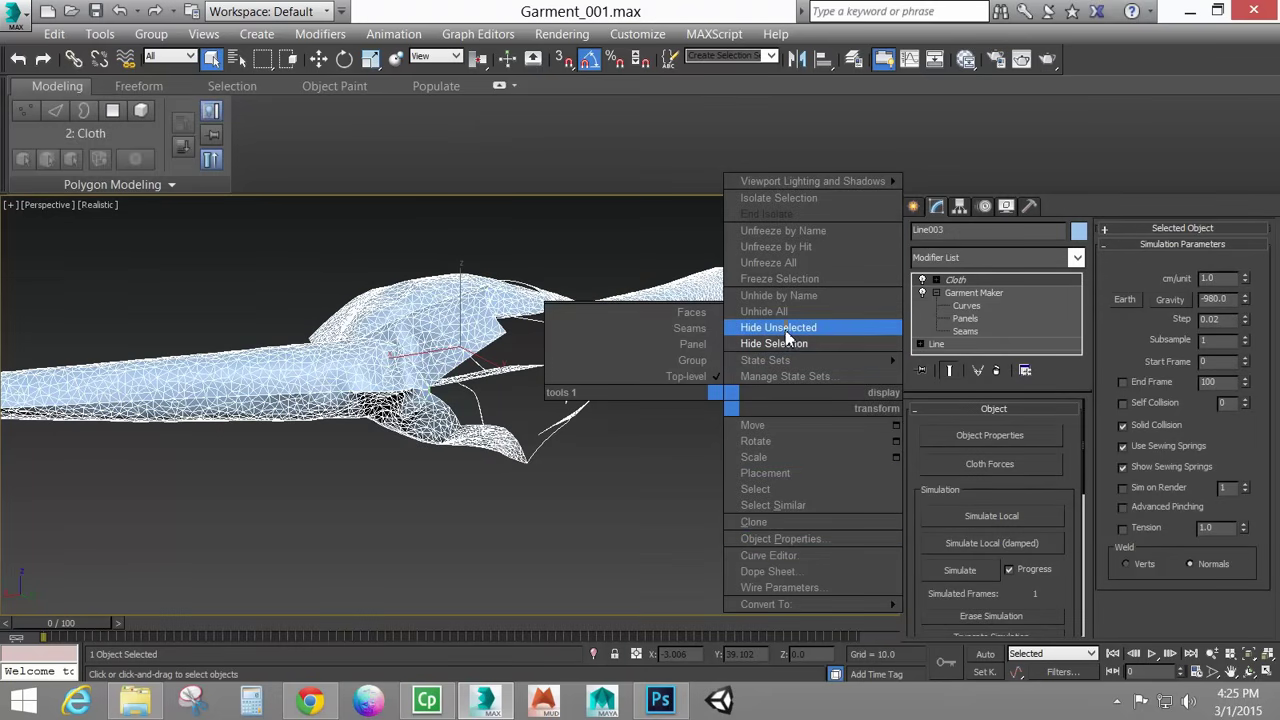
pyautogui.click(796, 295)
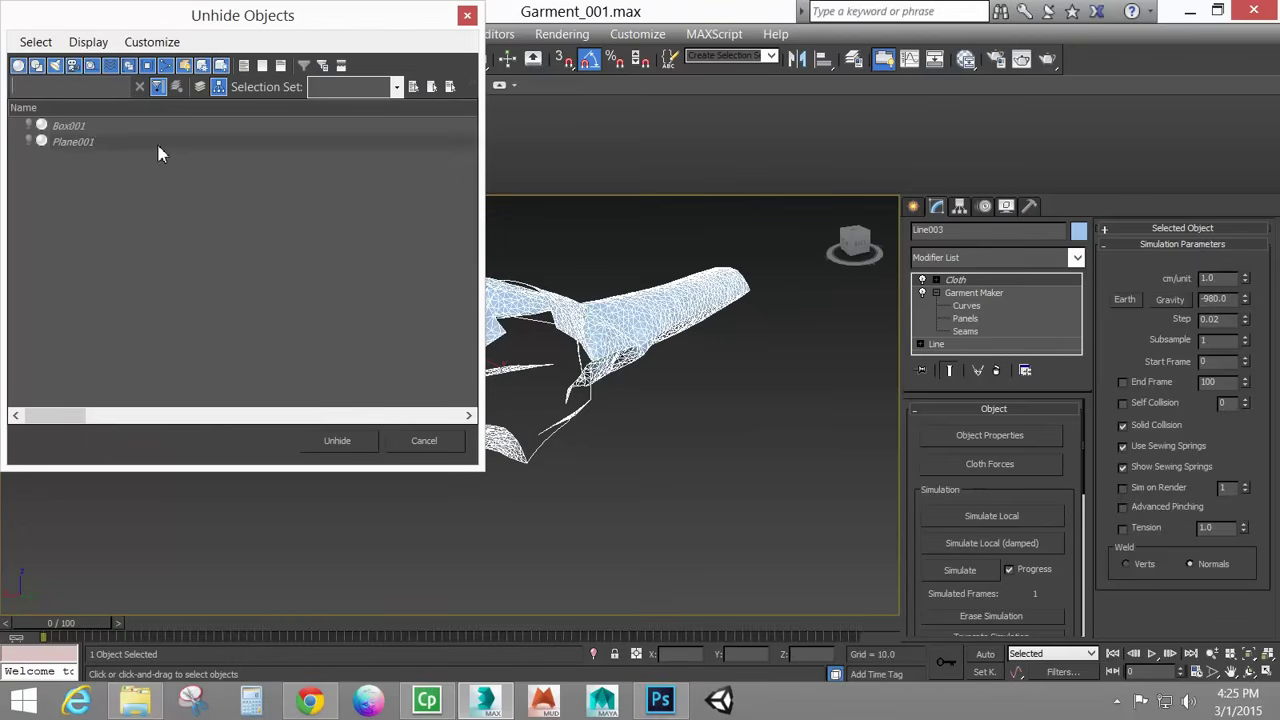
pyautogui.doubleClick(92, 129)
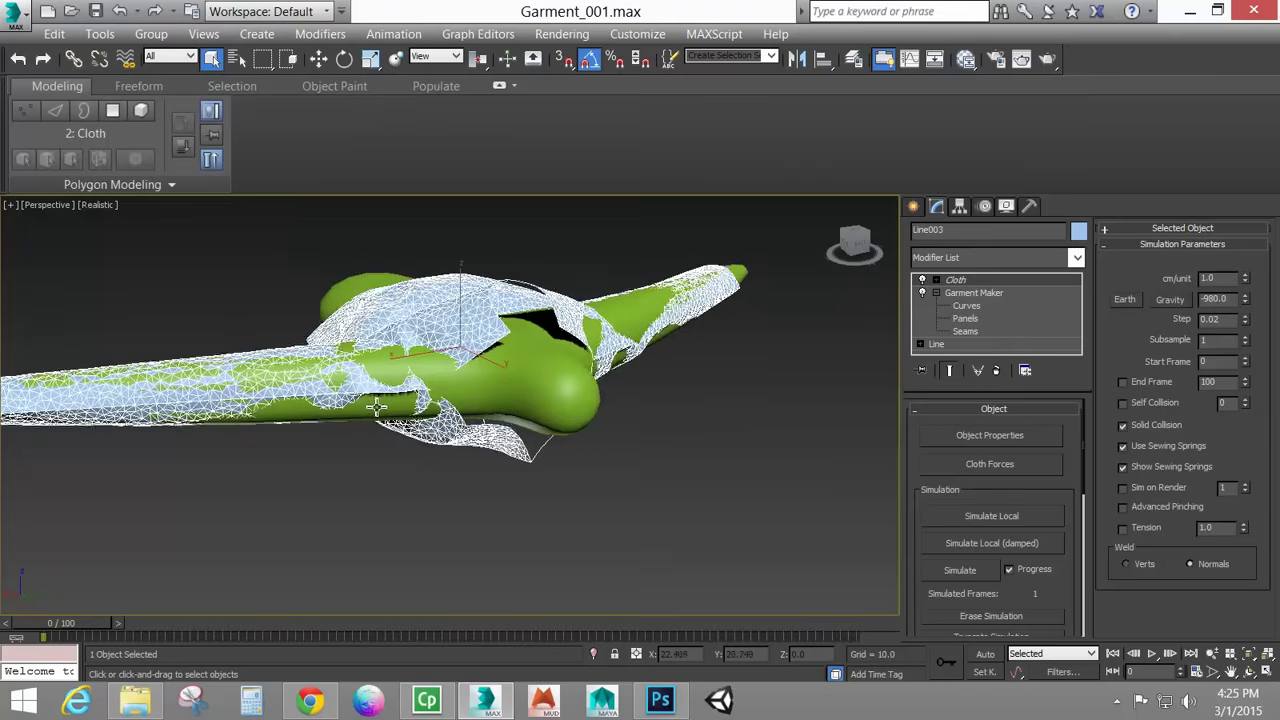
# Convert the draped garment Line003 to an Editable Poly.
pyautogui.keyDown('alt'); pyautogui.moveTo(485, 428); pyautogui.dragTo(412, 353, button='middle'); pyautogui.keyUp('alt')
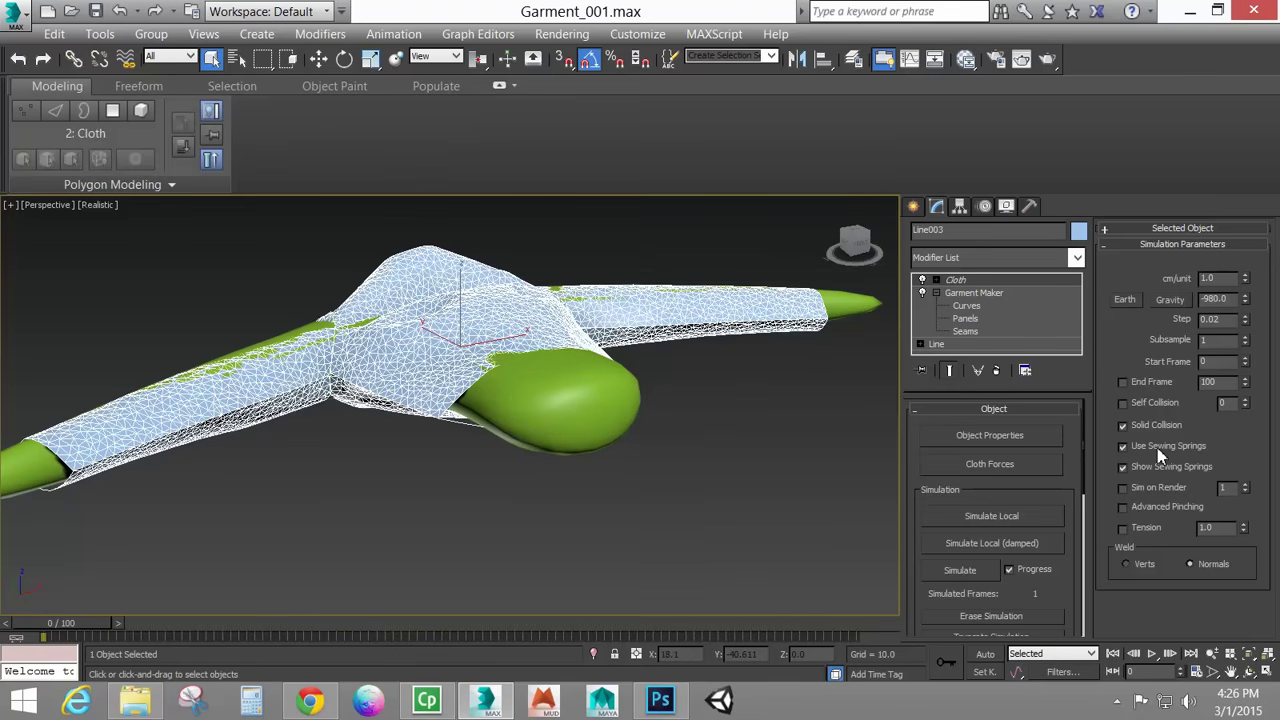
pyautogui.rightClick(672, 317)
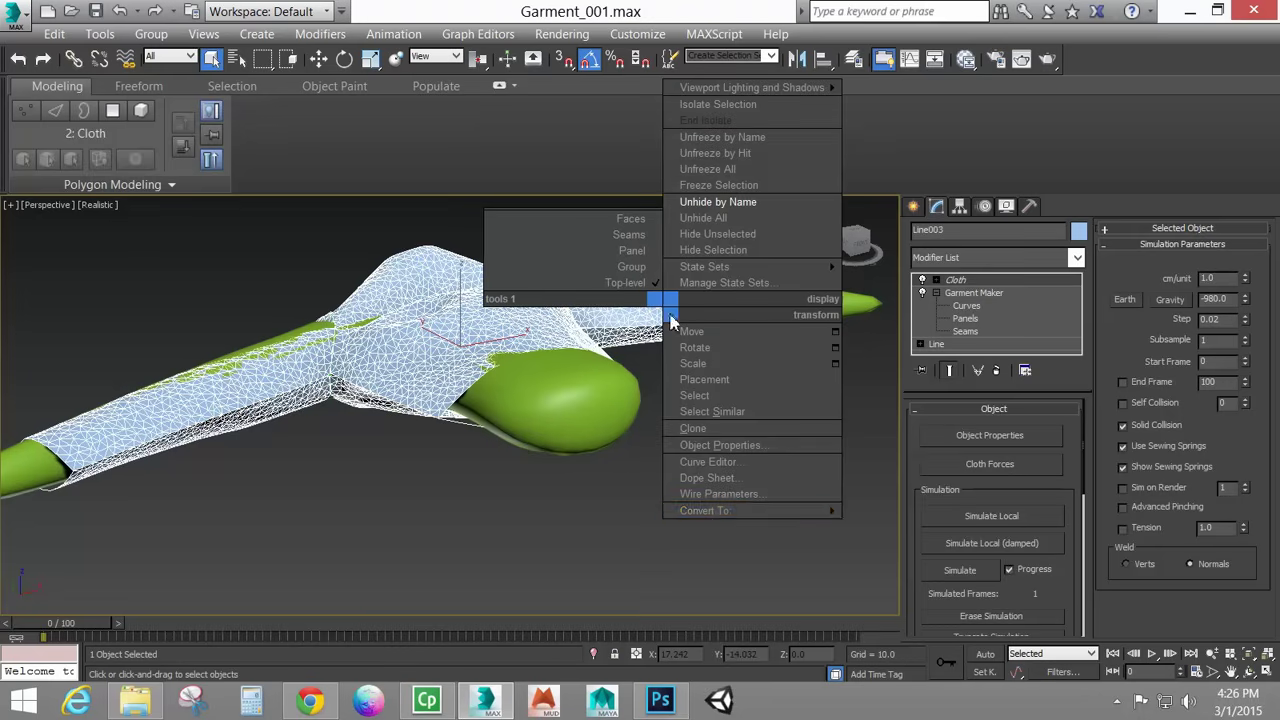
pyautogui.moveTo(750, 510)
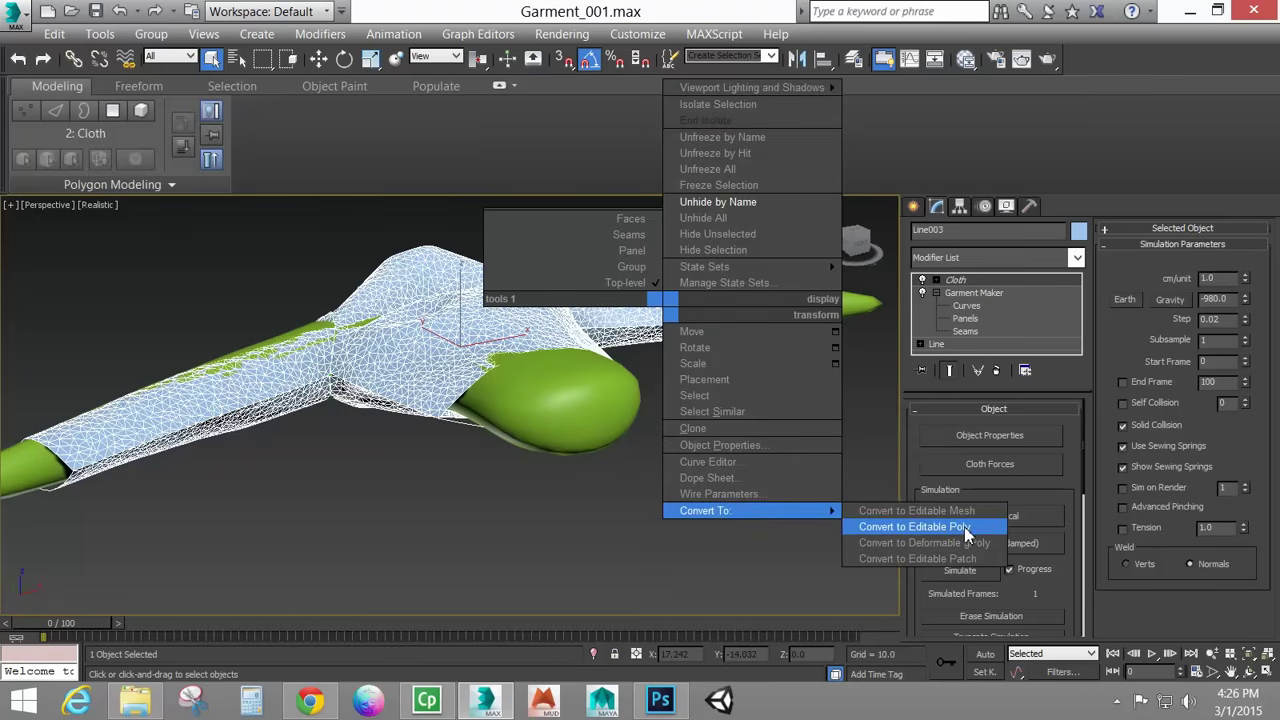
pyautogui.click(964, 526)
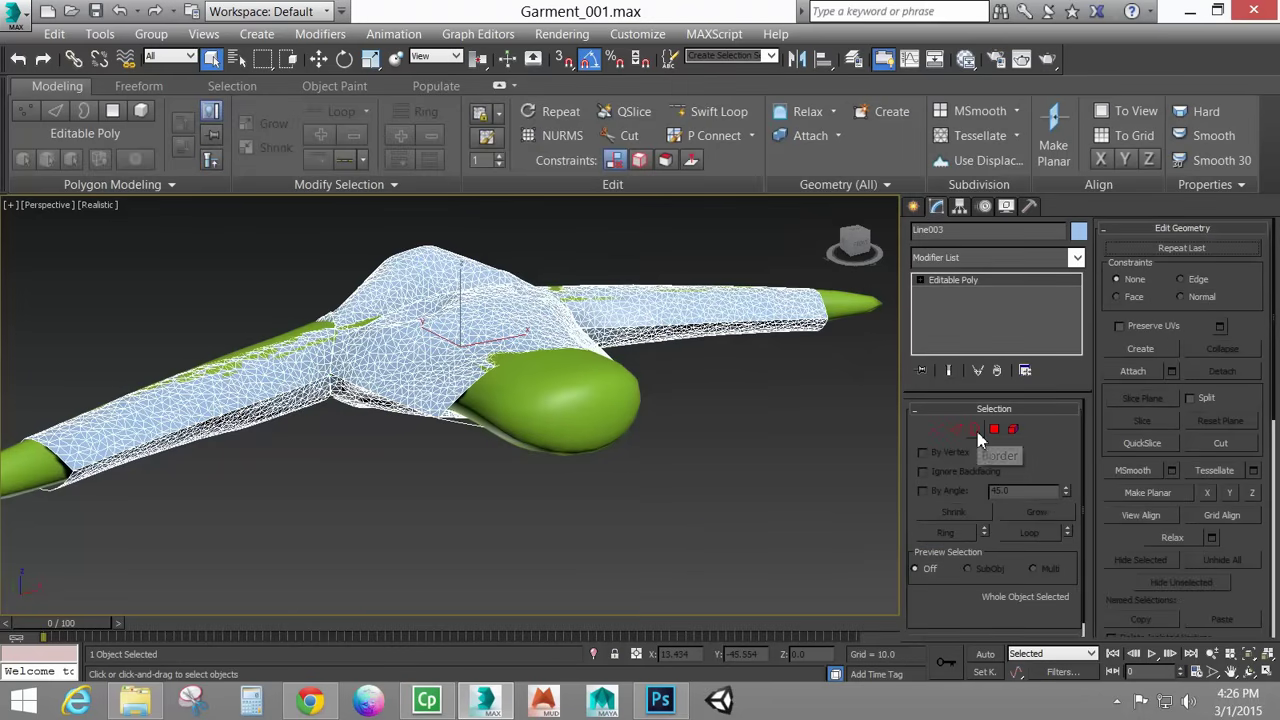
# Select all border edges of the garment, convert the selection to vertices, and weld them along the seams.
pyautogui.click(976, 430)
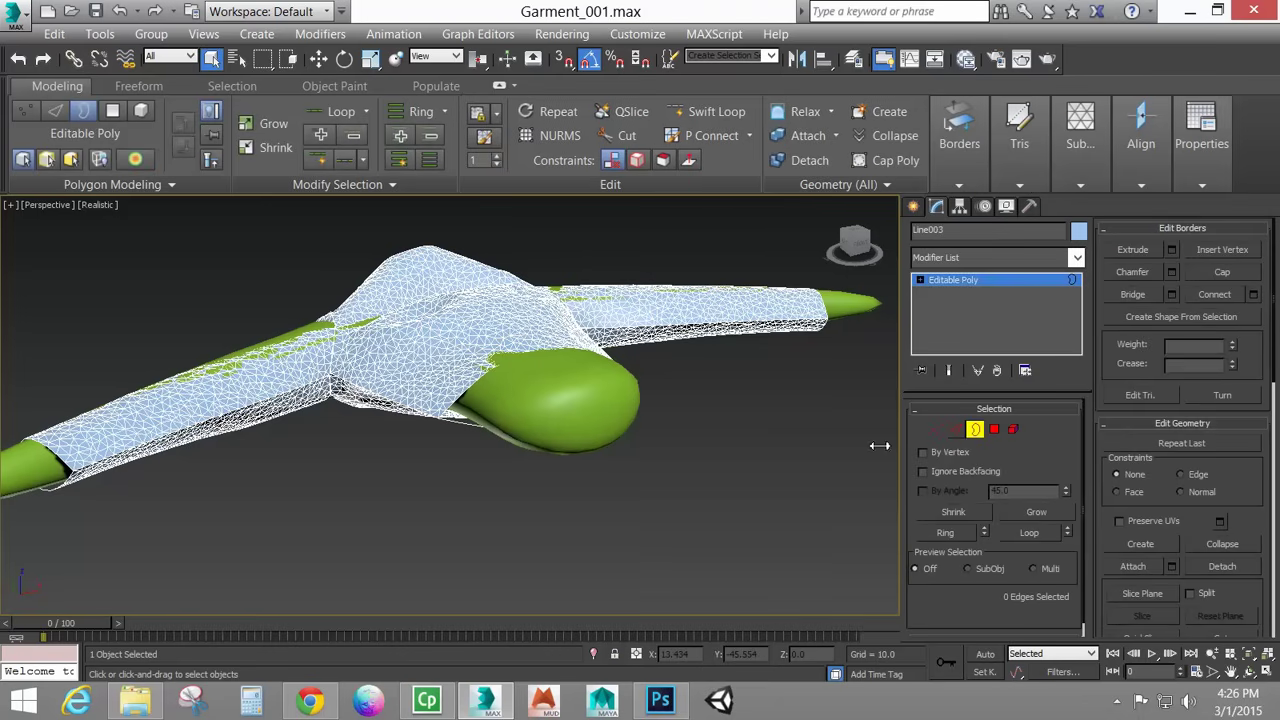
pyautogui.hotkey('ctrl', 'a')
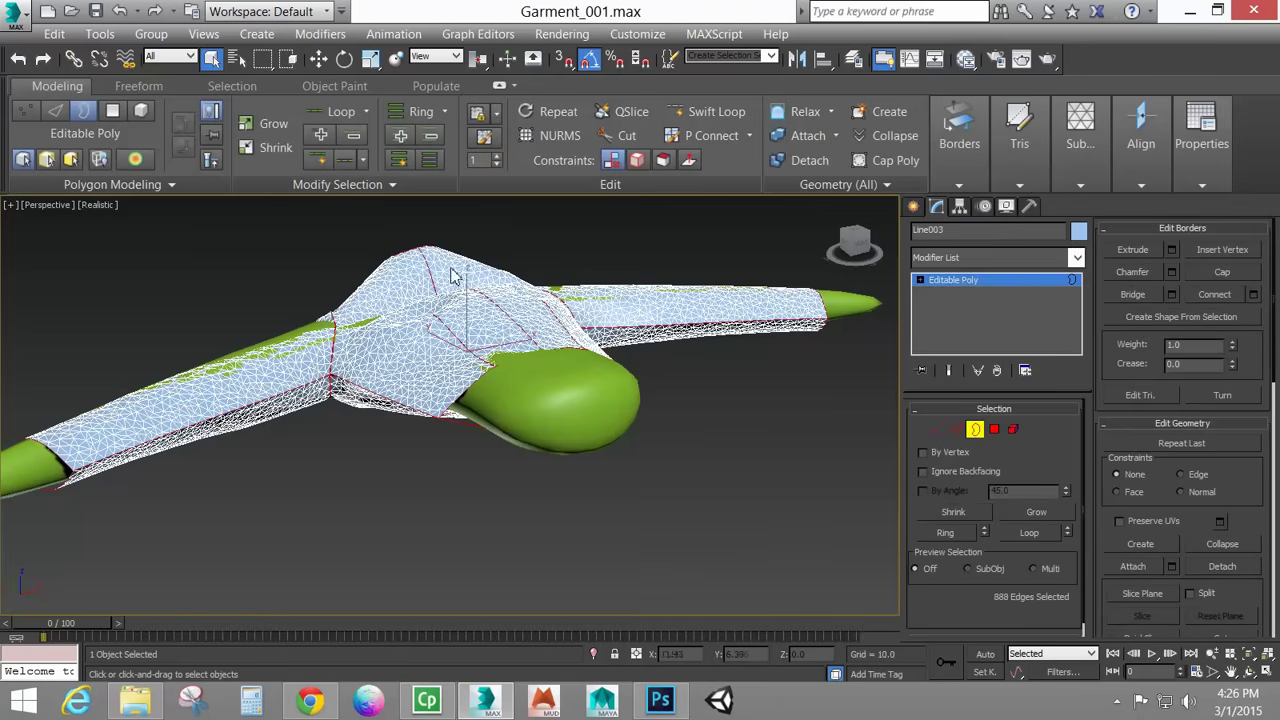
pyautogui.keyDown('alt'); pyautogui.moveTo(422, 302); pyautogui.dragTo(602, 218, button='middle'); pyautogui.keyUp('alt')
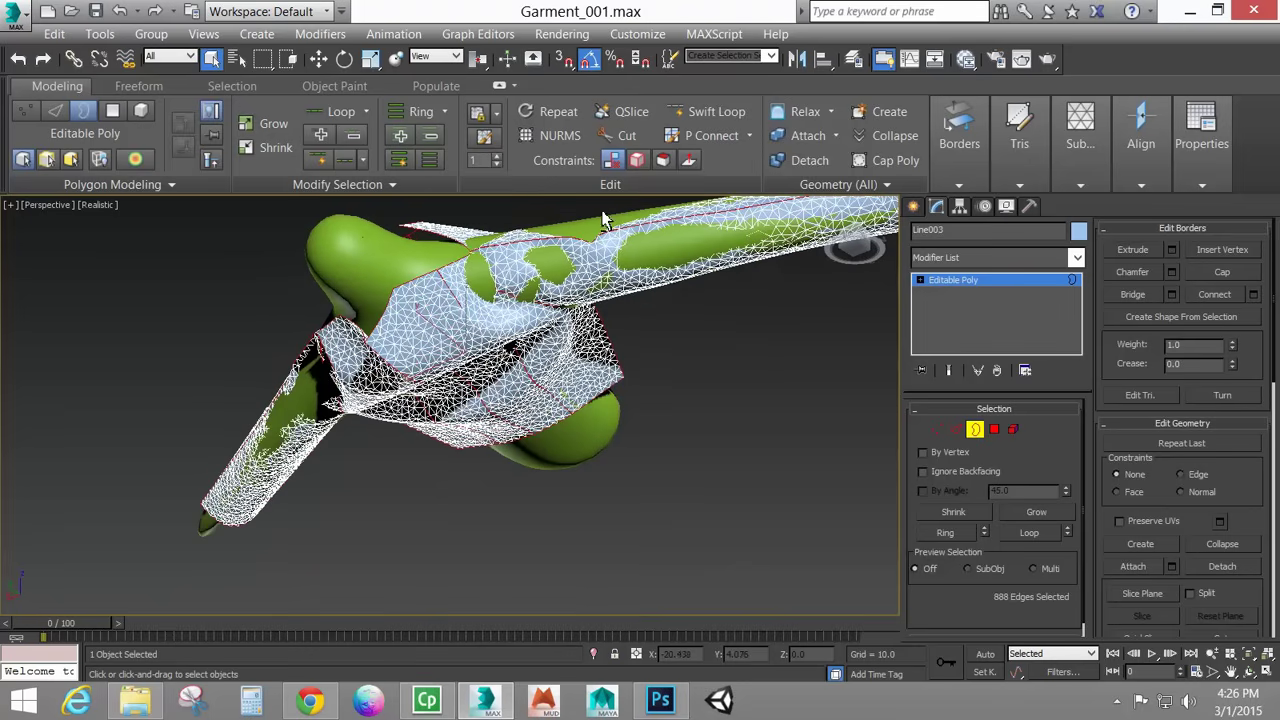
pyautogui.click(939, 437)
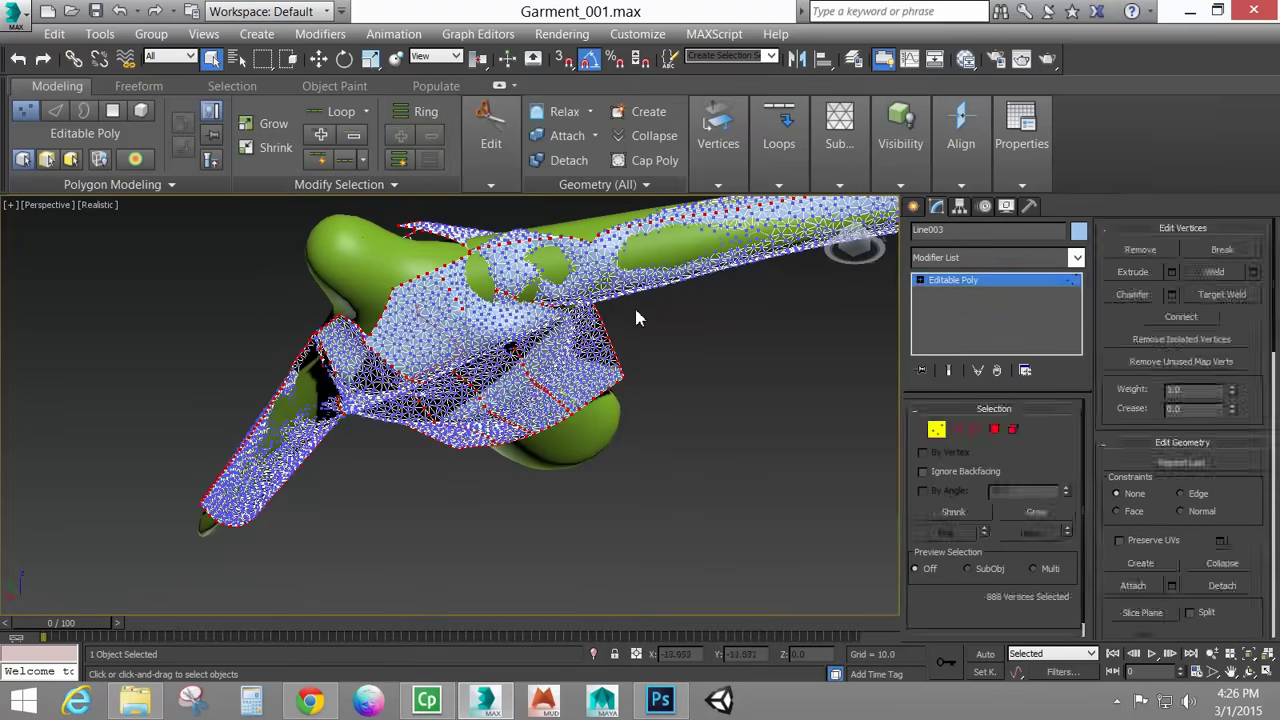
pyautogui.keyDown('alt'); pyautogui.moveTo(634, 305); pyautogui.dragTo(596, 417, button='middle'); pyautogui.keyUp('alt')
pyautogui.scroll(5, 583, 427)
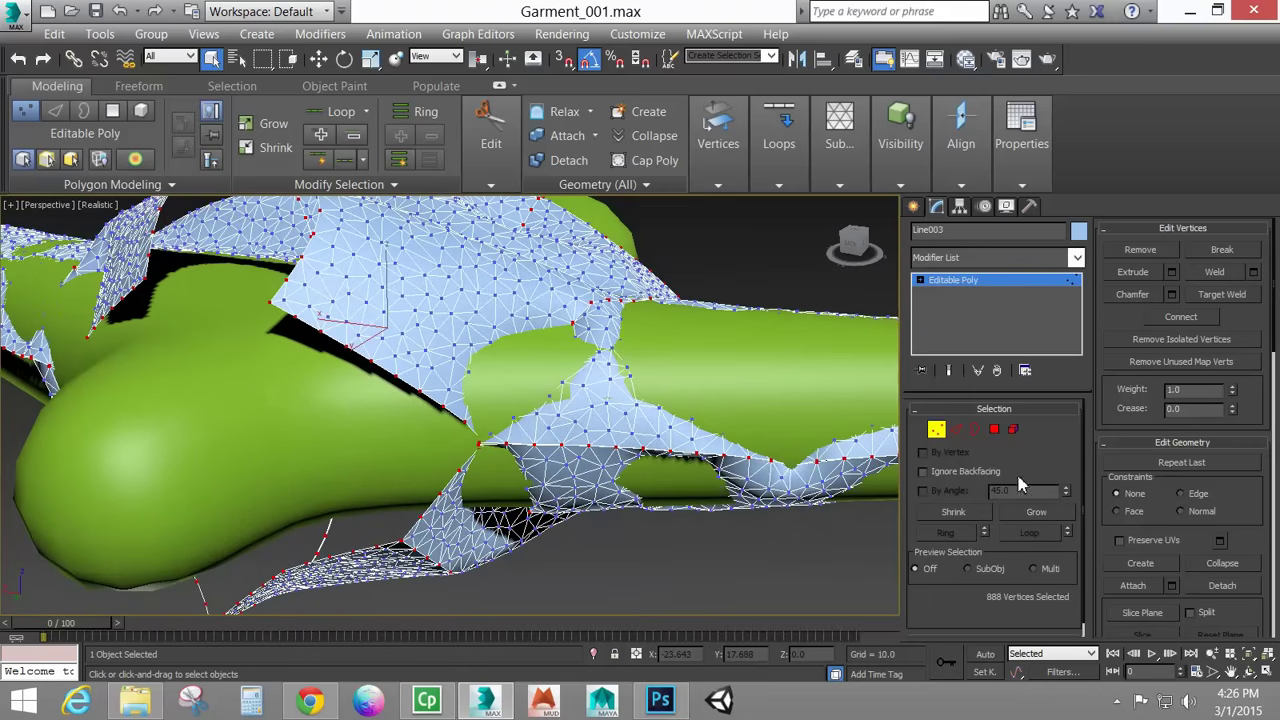
pyautogui.click(1232, 279)
# Collapse the four vertices around the open gap where the sleeve and body seams cross into a single vertex.
pyautogui.keyDown('alt'); pyautogui.moveTo(591, 332); pyautogui.dragTo(269, 316, button='middle'); pyautogui.keyUp('alt')
pyautogui.scroll(8, 668, 360)
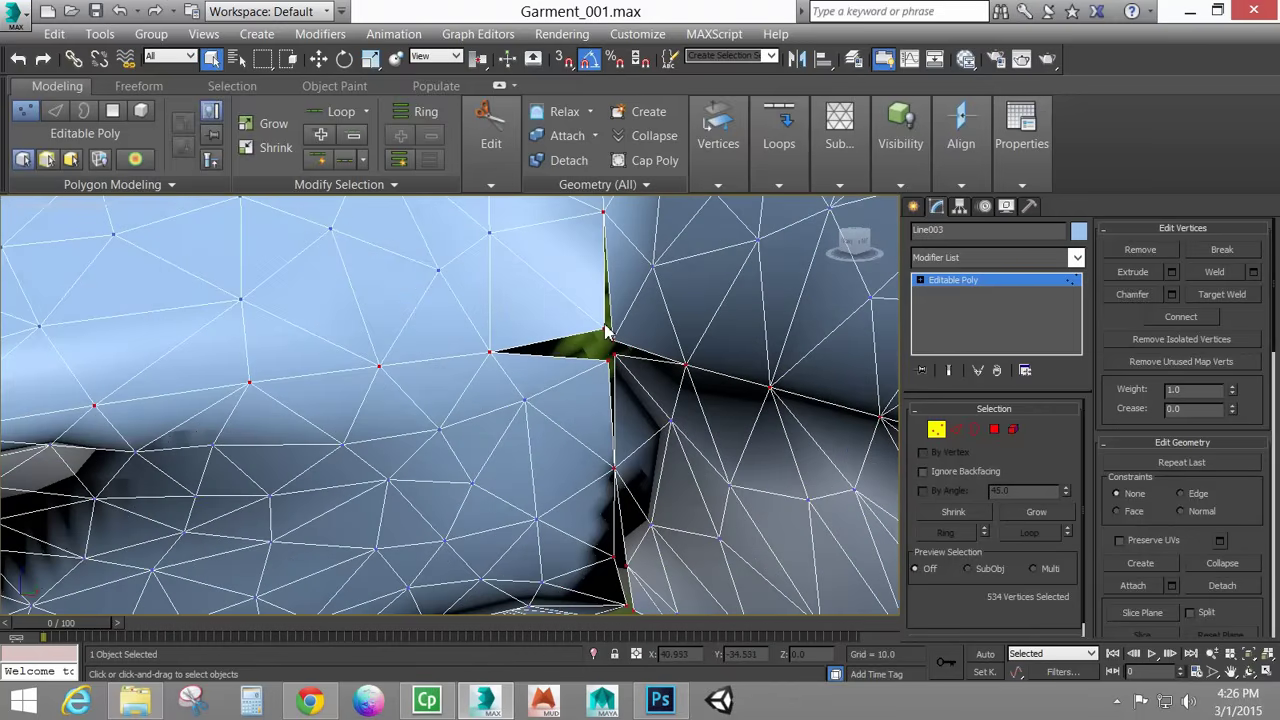
pyautogui.click(616, 343)
pyautogui.keyDown('ctrl'); pyautogui.click(610, 360); pyautogui.keyUp('ctrl')
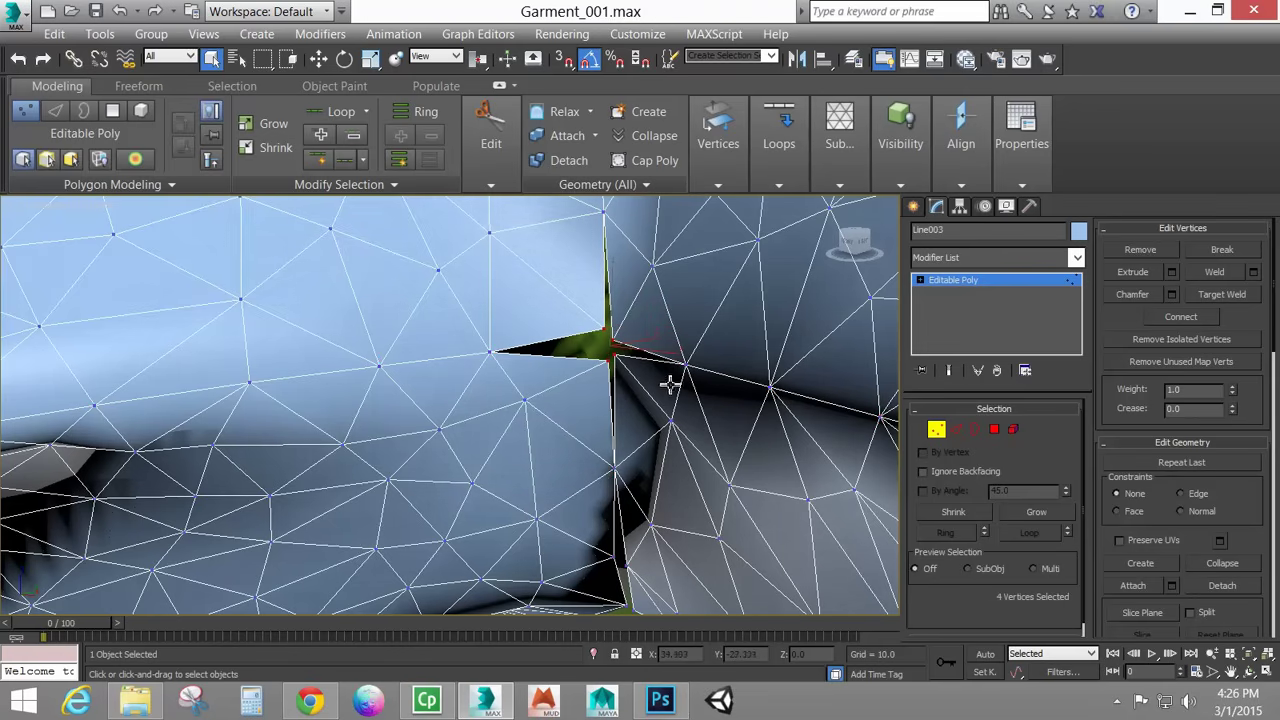
pyautogui.click(1222, 563)
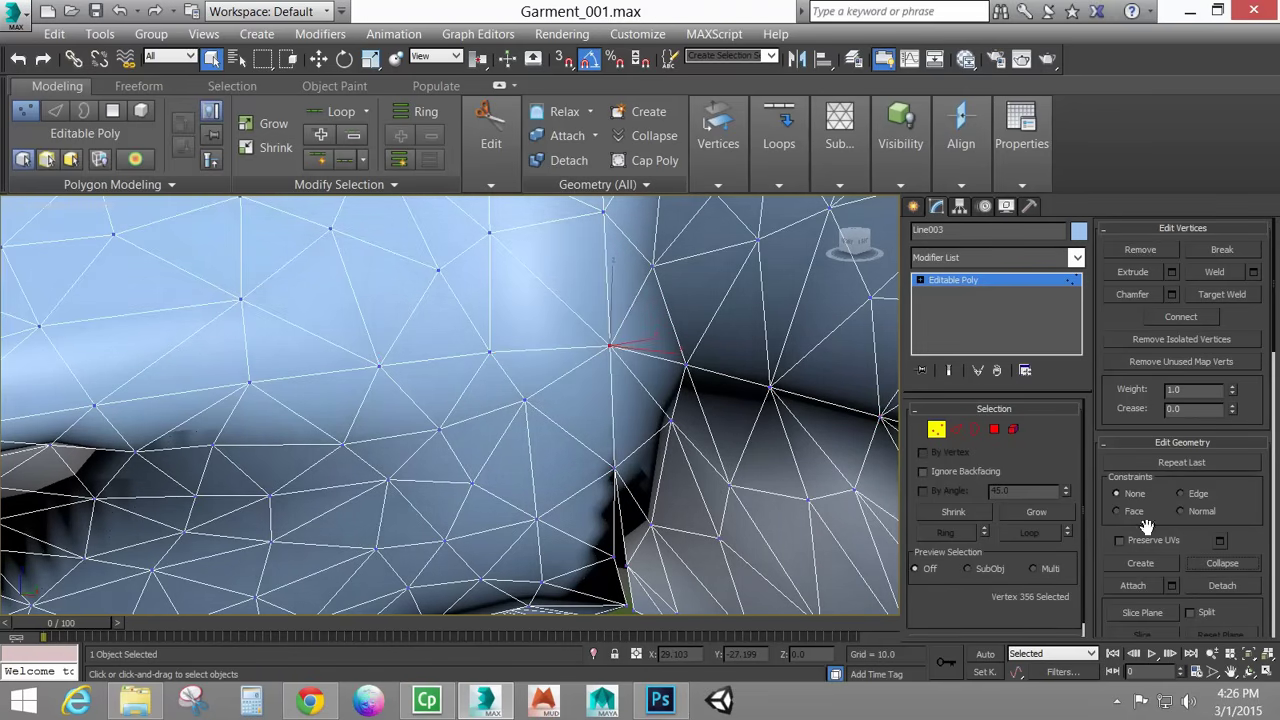
# Collapse the four split vertices at the matching cross-shaped seam gap on the garment's opposite side.
pyautogui.scroll(-5, 560, 357)
pyautogui.keyDown('alt'); pyautogui.moveTo(558, 357); pyautogui.dragTo(606, 389, button='middle'); pyautogui.keyUp('alt')
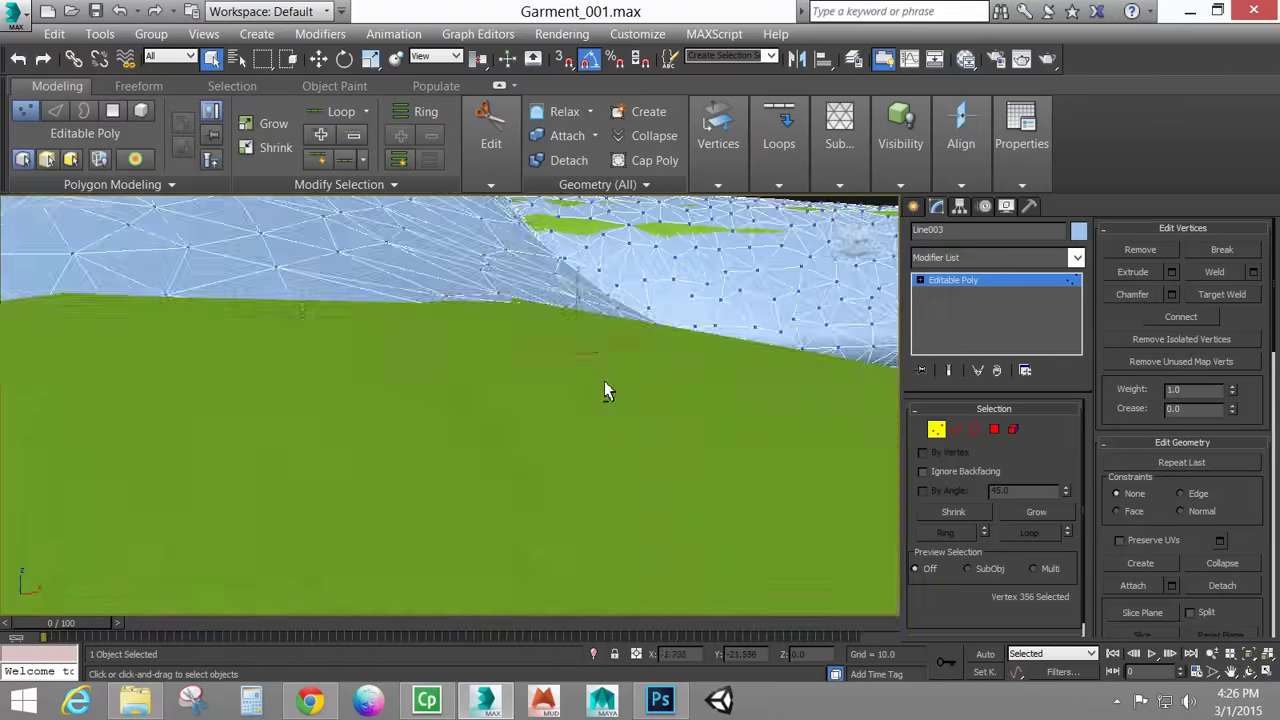
pyautogui.scroll(5, 606, 389)
pyautogui.scroll(-3, 265, 410)
pyautogui.keyDown('alt'); pyautogui.moveTo(265, 410); pyautogui.dragTo(213, 474, button='middle'); pyautogui.keyUp('alt')
pyautogui.scroll(-3, 321, 430)
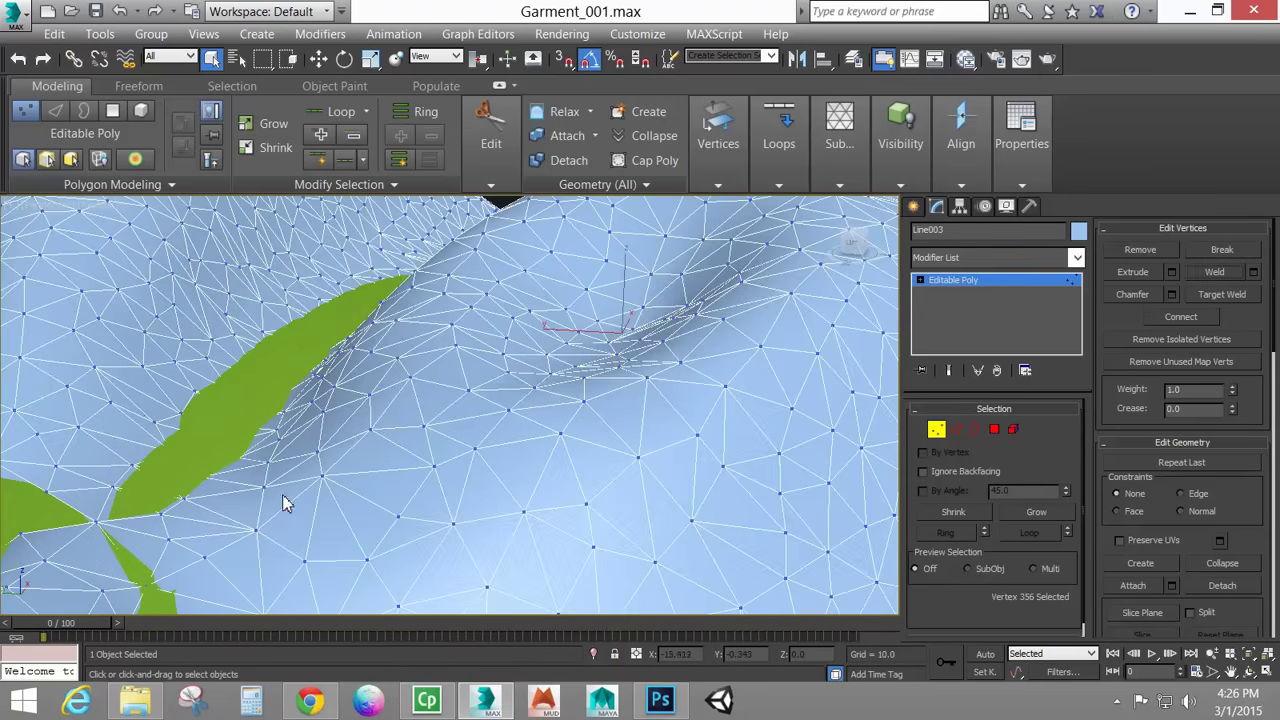
pyautogui.keyDown('alt'); pyautogui.moveTo(350, 450); pyautogui.dragTo(427, 429, button='middle'); pyautogui.keyUp('alt')
pyautogui.scroll(8, 427, 428)
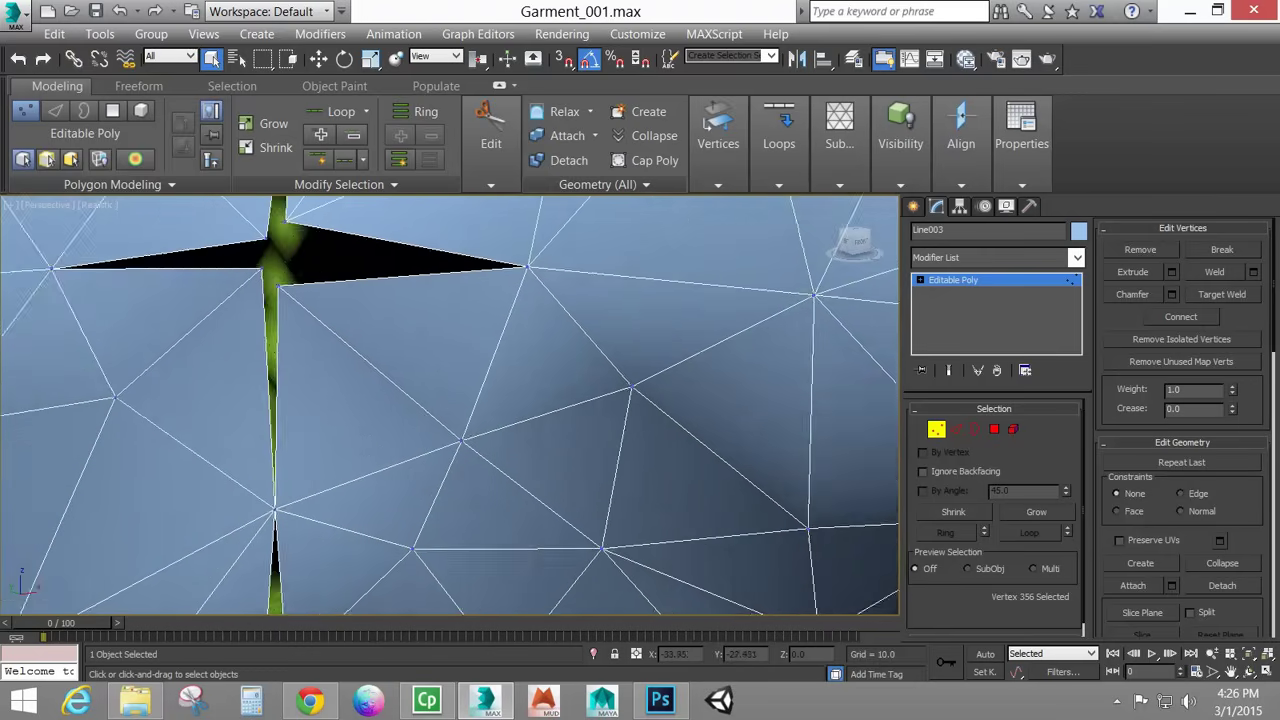
pyautogui.moveTo(302, 283)
pyautogui.mouseDown()
pyautogui.moveTo(314, 277)
pyautogui.moveTo(322, 294)
pyautogui.mouseUp()
pyautogui.keyDown('ctrl'); pyautogui.click(310, 318); pyautogui.keyUp('ctrl')
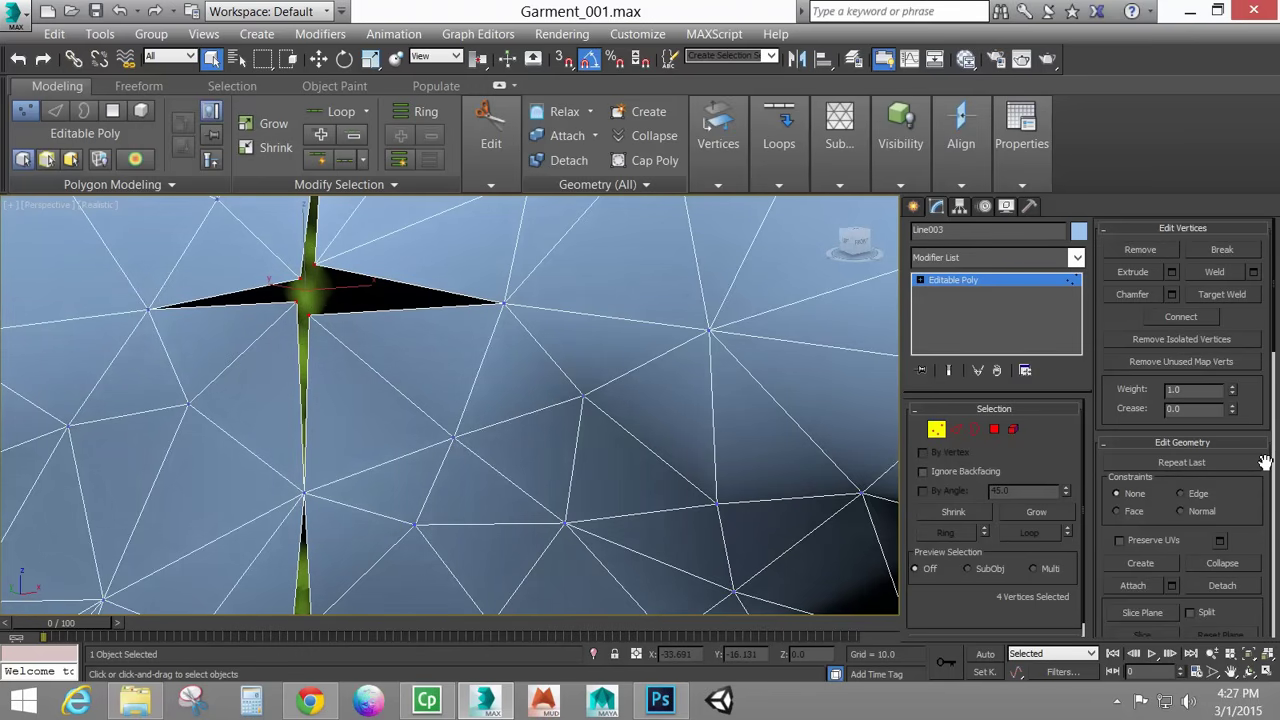
pyautogui.click(1133, 568)
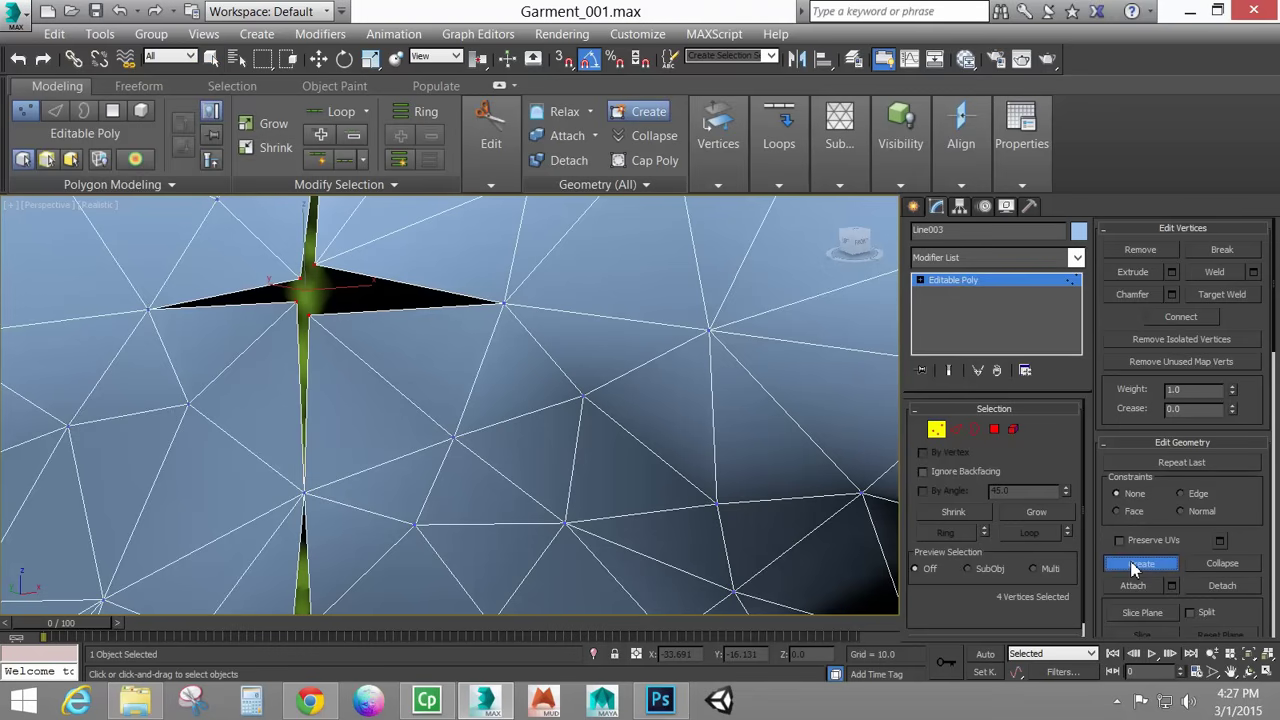
pyautogui.click(1137, 566)
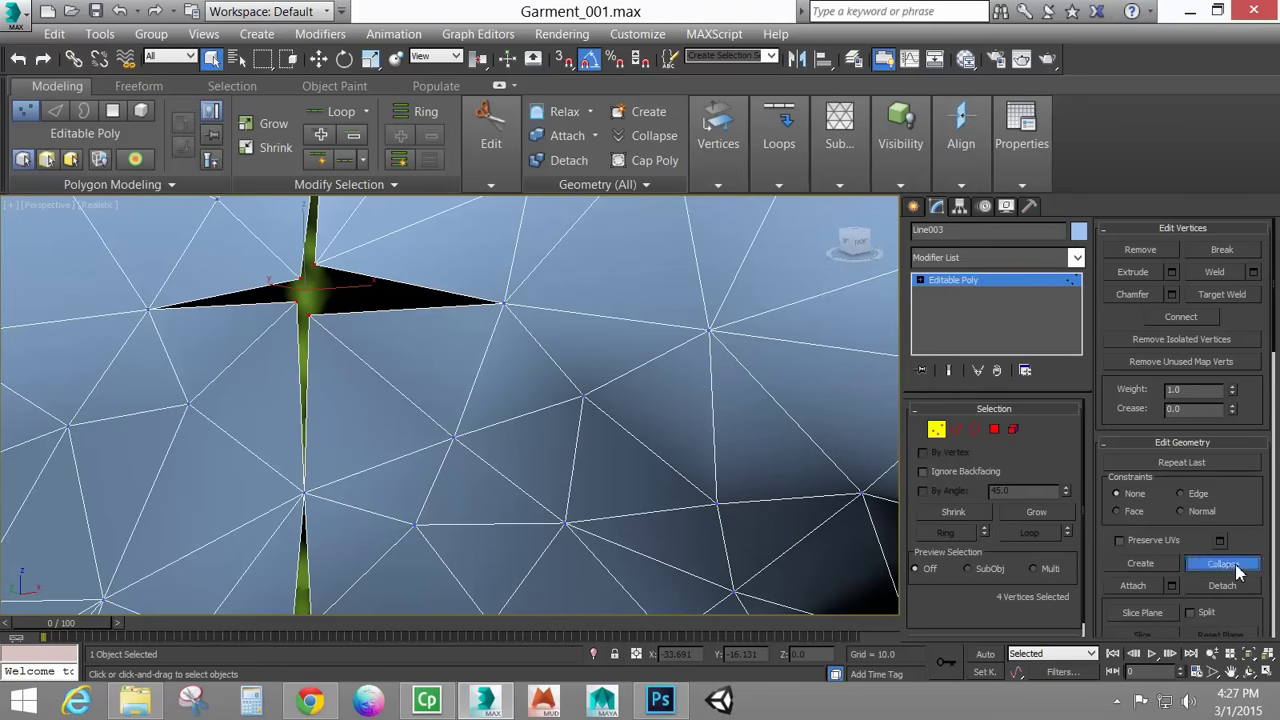
pyautogui.click(1232, 563)
# Collapse the separated vertices at the next two openings along the same seam.
pyautogui.keyDown('alt'); pyautogui.moveTo(620, 410); pyautogui.dragTo(530, 420, button='middle'); pyautogui.keyUp('alt')
pyautogui.moveTo(389, 500); pyautogui.dragTo(445, 436)
pyautogui.click(1246, 566)
pyautogui.keyDown('alt'); pyautogui.moveTo(532, 542); pyautogui.dragTo(472, 440, button='middle'); pyautogui.keyUp('alt')
pyautogui.keyDown('ctrl'); pyautogui.click(407, 463); pyautogui.keyUp('ctrl')
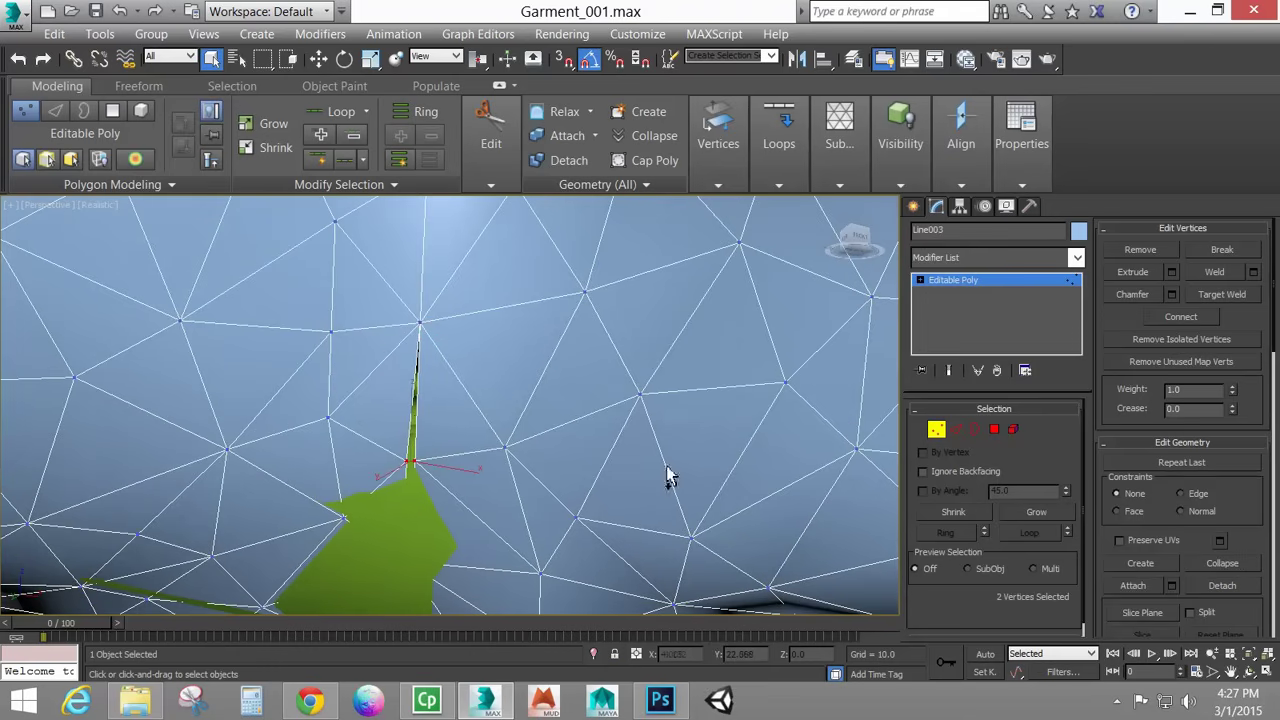
pyautogui.click(1205, 563)
pyautogui.scroll(-5, 474, 482)
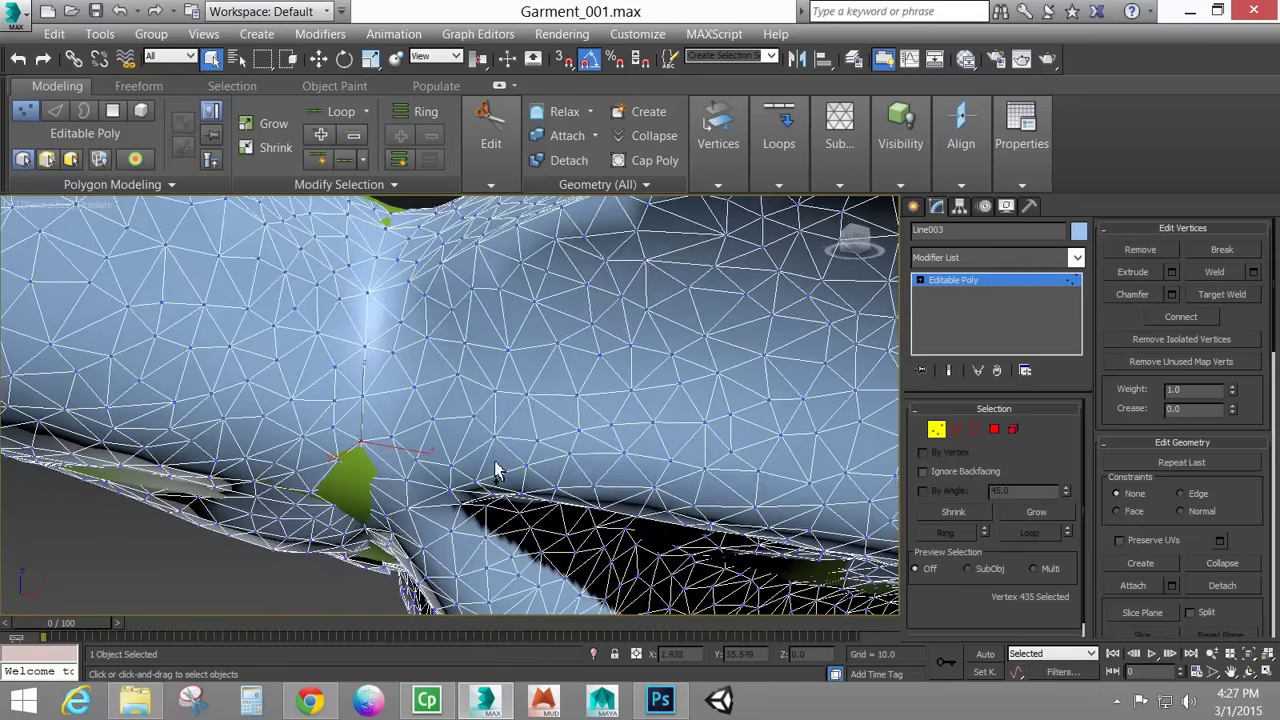
# Collapse the two split vertex pairs along the narrow open seam gap at the garment's underside into single vertices.
pyautogui.keyDown('alt'); pyautogui.moveTo(611, 437); pyautogui.dragTo(690, 388, button='middle'); pyautogui.keyUp('alt')
pyautogui.moveTo(578, 410)
pyautogui.keyDown('alt'); pyautogui.mouseDown(button='middle')
pyautogui.moveTo(625, 422)
pyautogui.moveTo(568, 388)
pyautogui.mouseUp(button='middle'); pyautogui.keyUp('alt')
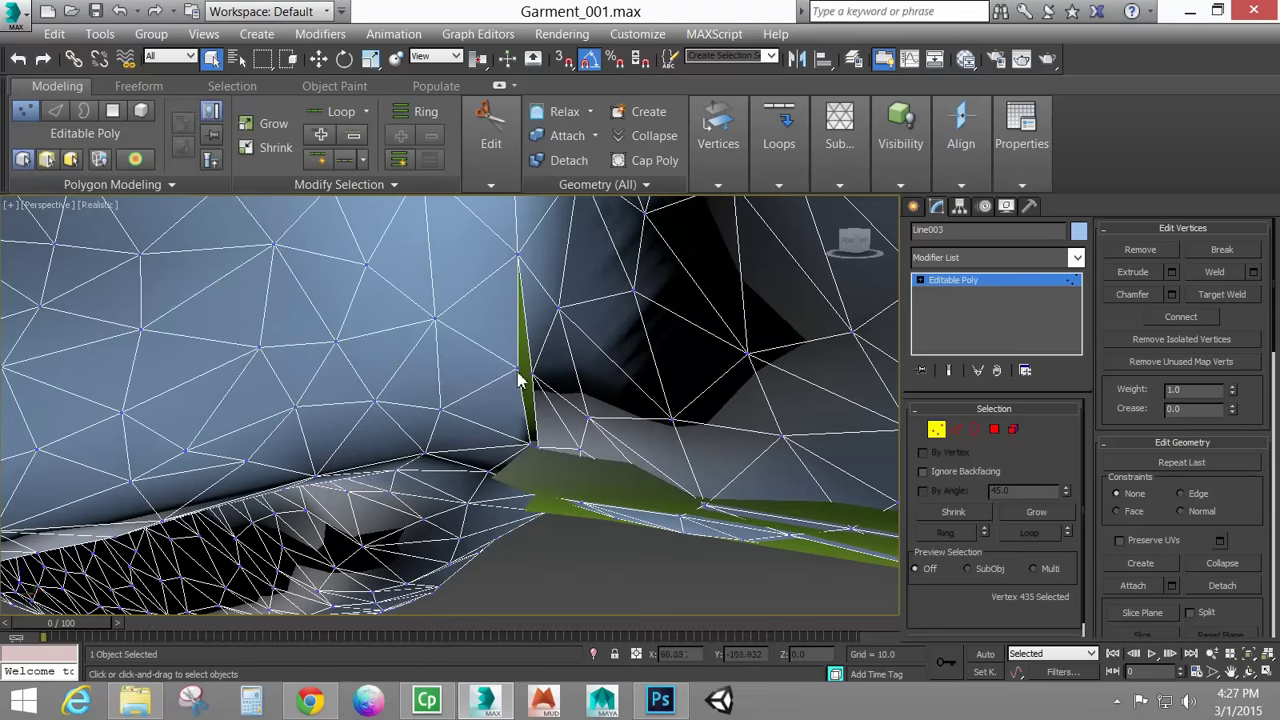
pyautogui.click(525, 371)
pyautogui.keyDown('ctrl'); pyautogui.click(530, 372); pyautogui.keyUp('ctrl')
pyautogui.click(1222, 563)
pyautogui.keyDown('alt'); pyautogui.moveTo(749, 486); pyautogui.dragTo(529, 448, button='middle'); pyautogui.keyUp('alt')
pyautogui.keyDown('ctrl'); pyautogui.click(533, 460); pyautogui.keyUp('ctrl')
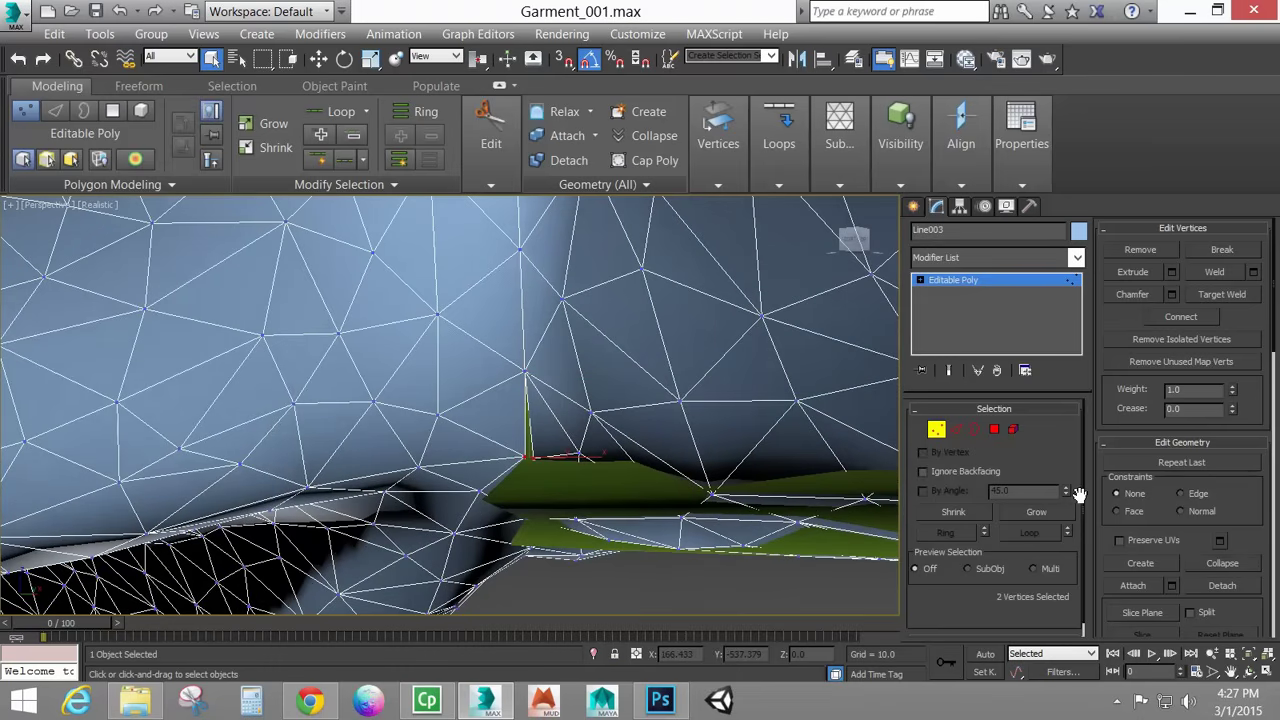
pyautogui.click(1223, 563)
# Leave vertex editing, select the garment and the body together, and rotate both 90 degrees about X so the figure stands upright.
pyautogui.scroll(-5, 550, 450)
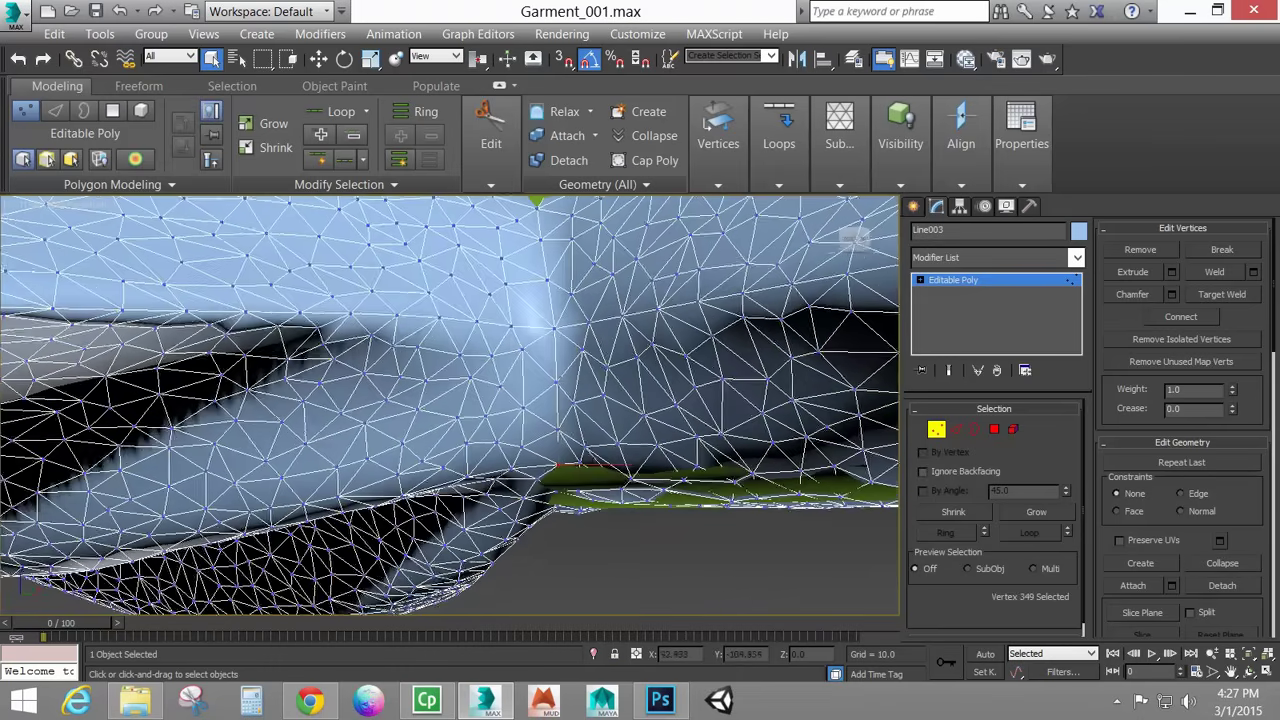
pyautogui.keyDown('alt'); pyautogui.moveTo(536, 360); pyautogui.dragTo(534, 432, button='middle'); pyautogui.keyUp('alt')
pyautogui.scroll(-5, 468, 342)
pyautogui.keyDown('alt'); pyautogui.moveTo(600, 480); pyautogui.dragTo(668, 472, button='middle'); pyautogui.keyUp('alt')
pyautogui.scroll(-6, 666, 462)
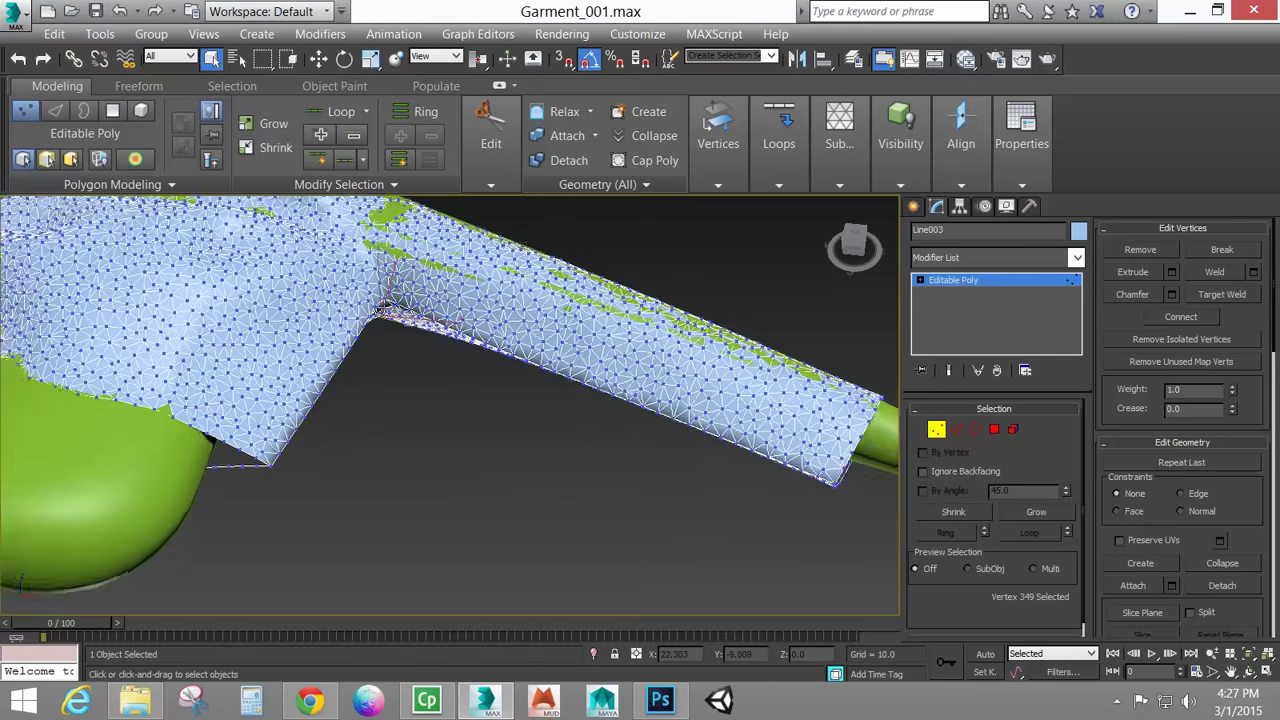
pyautogui.keyDown('alt'); pyautogui.moveTo(414, 354); pyautogui.dragTo(487, 406, button='middle'); pyautogui.keyUp('alt')
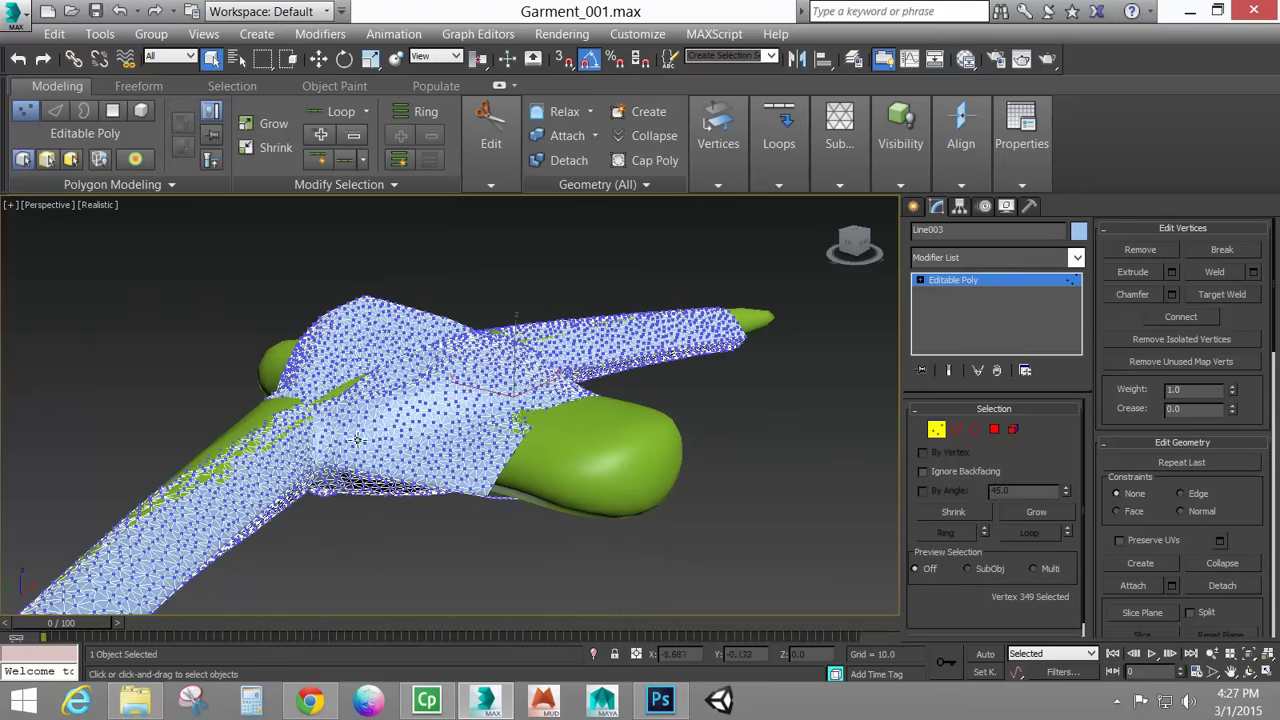
pyautogui.press('1')
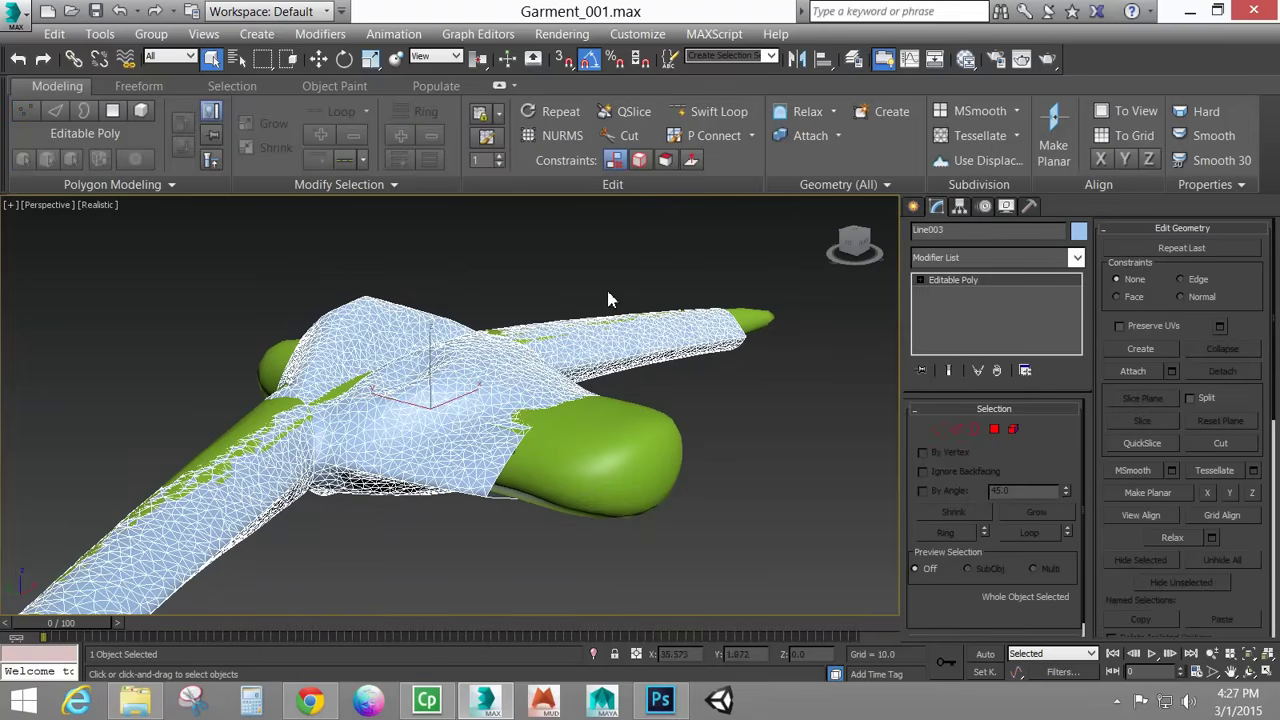
pyautogui.hotkey('ctrl', 'a')
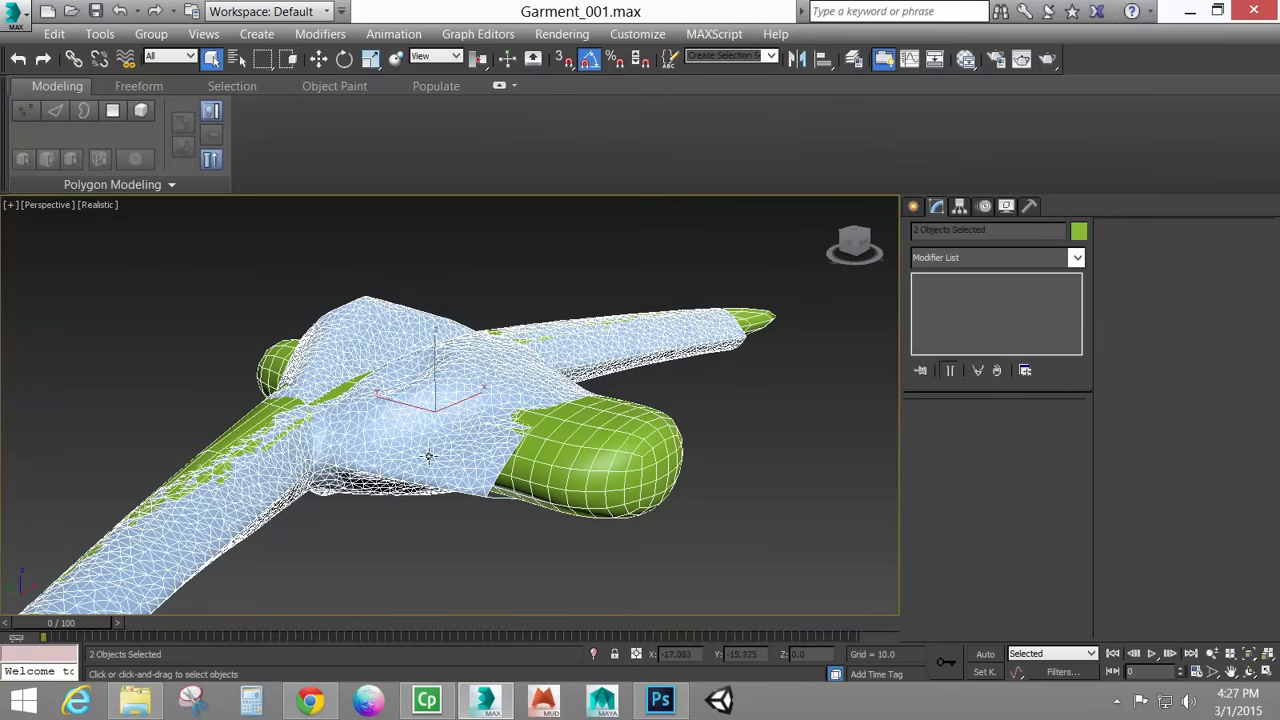
pyautogui.click(344, 58)
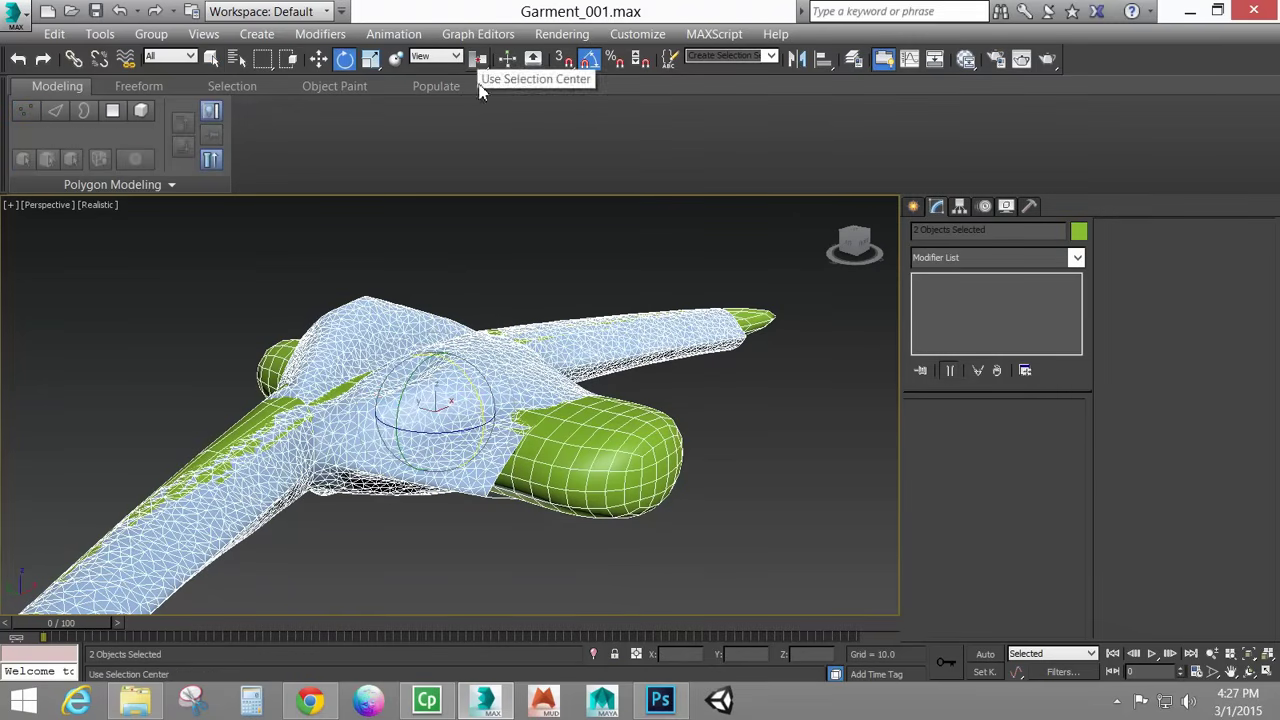
pyautogui.moveTo(470, 380); pyautogui.dragTo(470, 500)
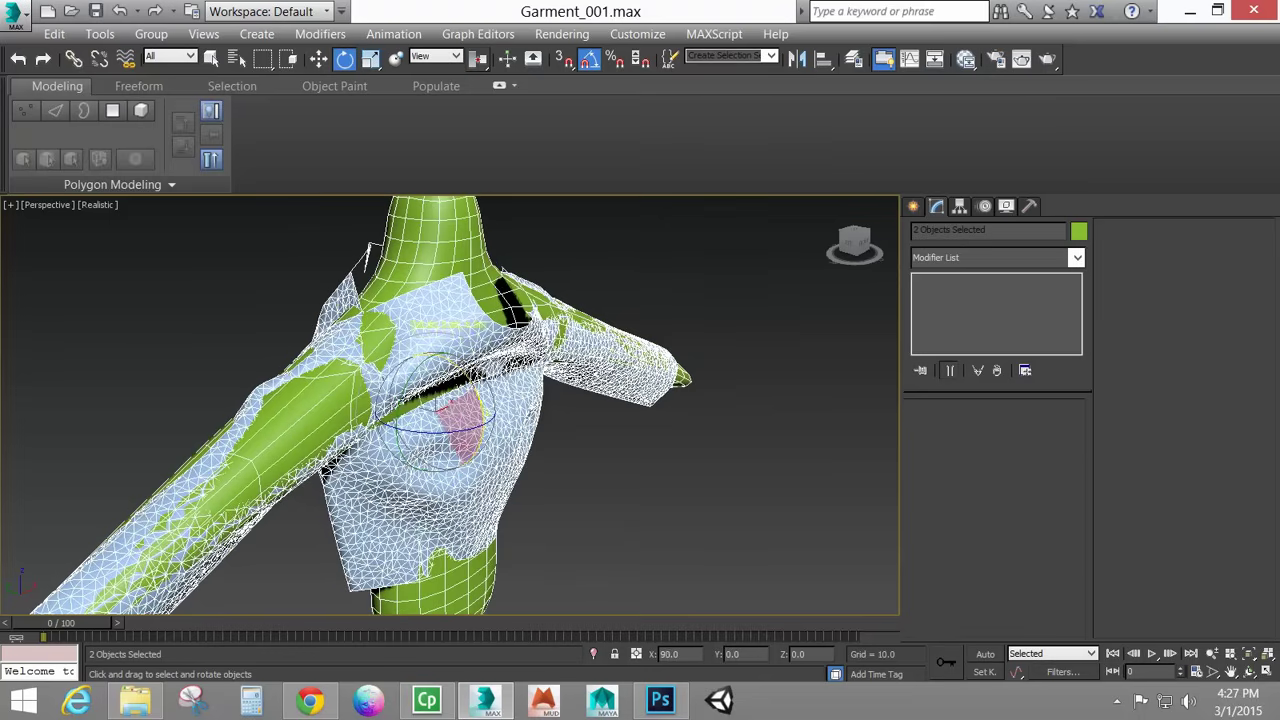
pyautogui.keyDown('alt'); pyautogui.moveTo(500, 380); pyautogui.dragTo(588, 314, button='middle'); pyautogui.keyUp('alt')
pyautogui.moveTo(261, 535); pyautogui.dragTo(262, 536)
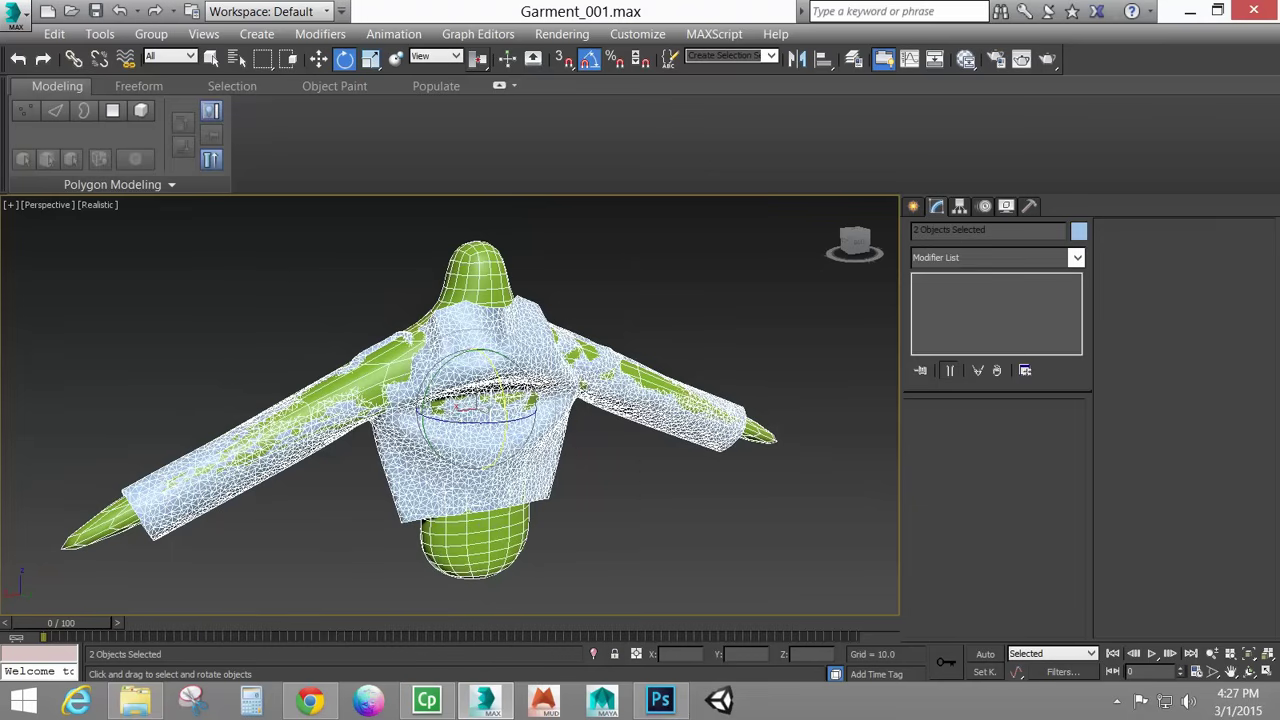
# Apply Reset XForm to the garment and body, and convert both back to Editable Poly.
pyautogui.click(1030, 206)
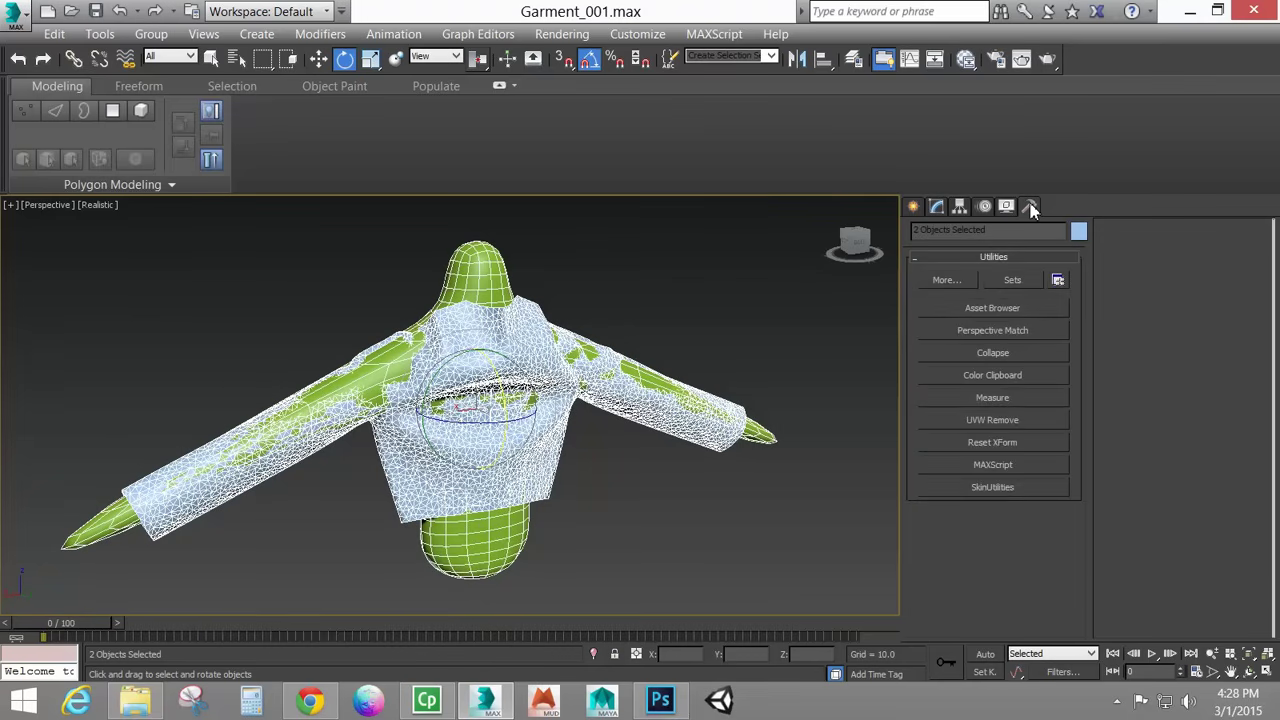
pyautogui.click(995, 442)
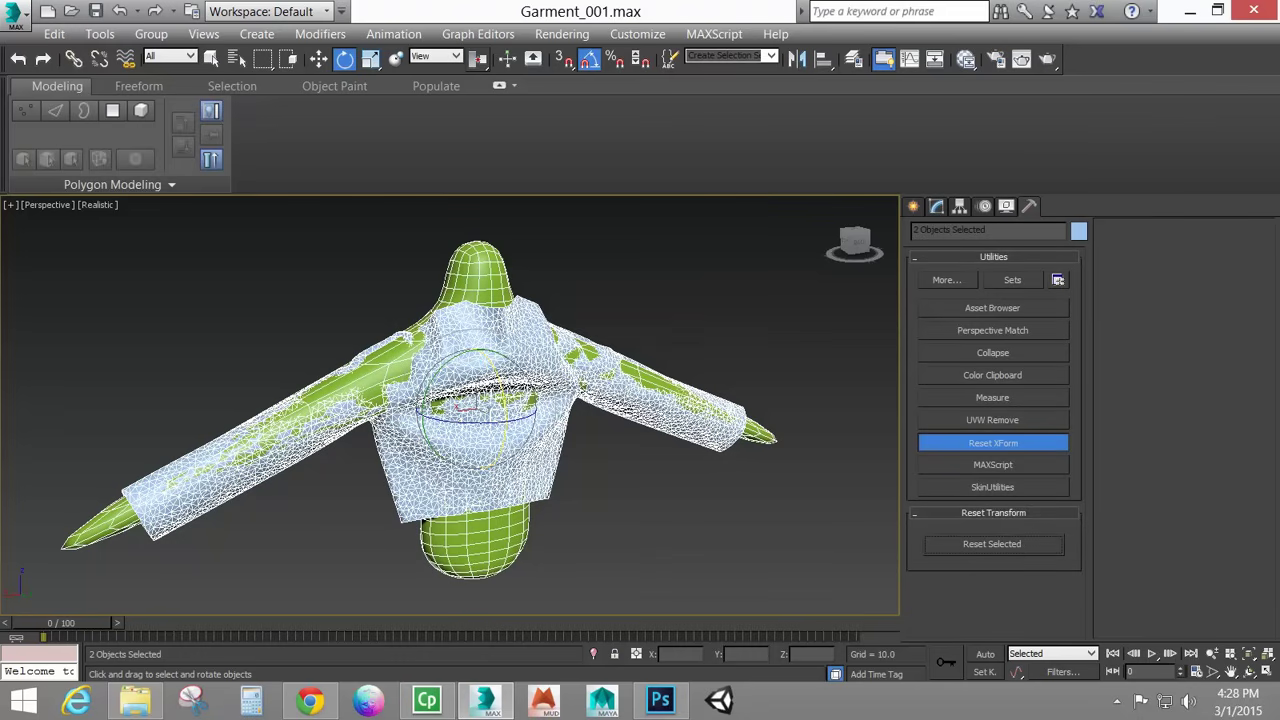
pyautogui.rightClick(516, 358)
pyautogui.moveTo(566, 547)
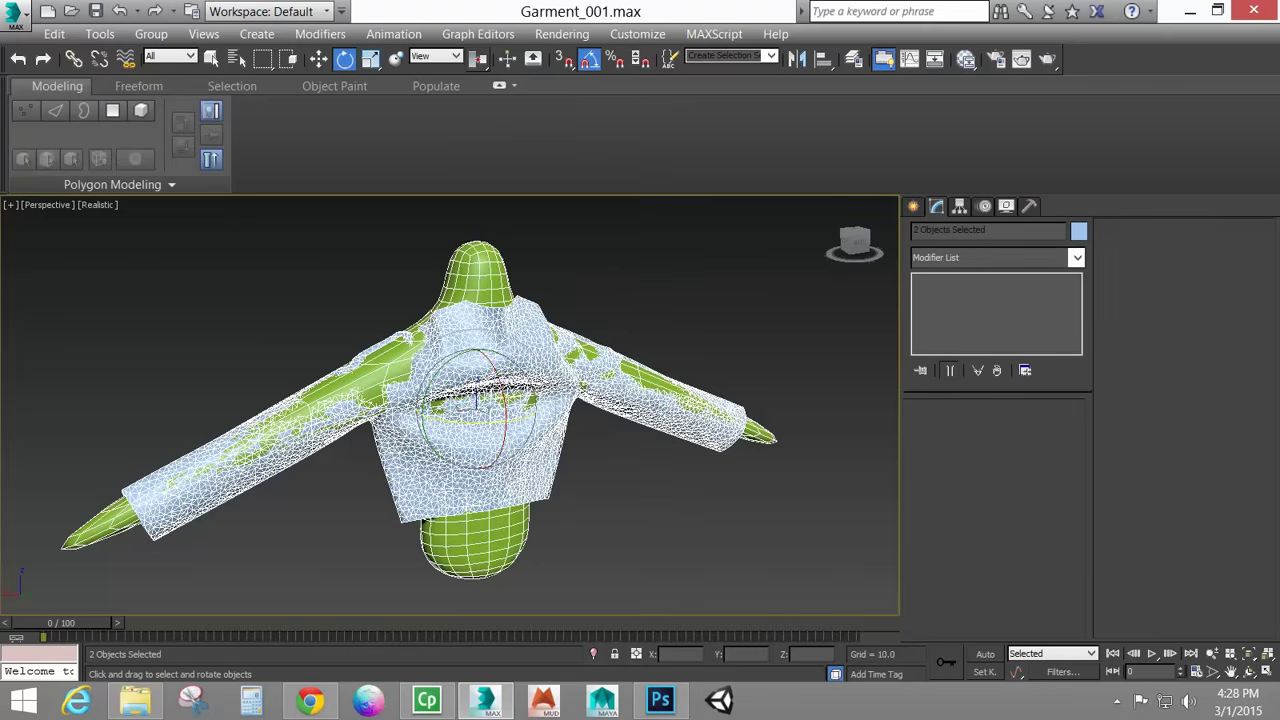
# Select only the jacket mesh and rename it as Garment.
pyautogui.moveTo(542, 430)
pyautogui.keyDown('alt'); pyautogui.mouseDown(button='middle')
pyautogui.moveTo(575, 432)
pyautogui.moveTo(548, 435)
pyautogui.mouseUp(button='middle'); pyautogui.keyUp('alt')
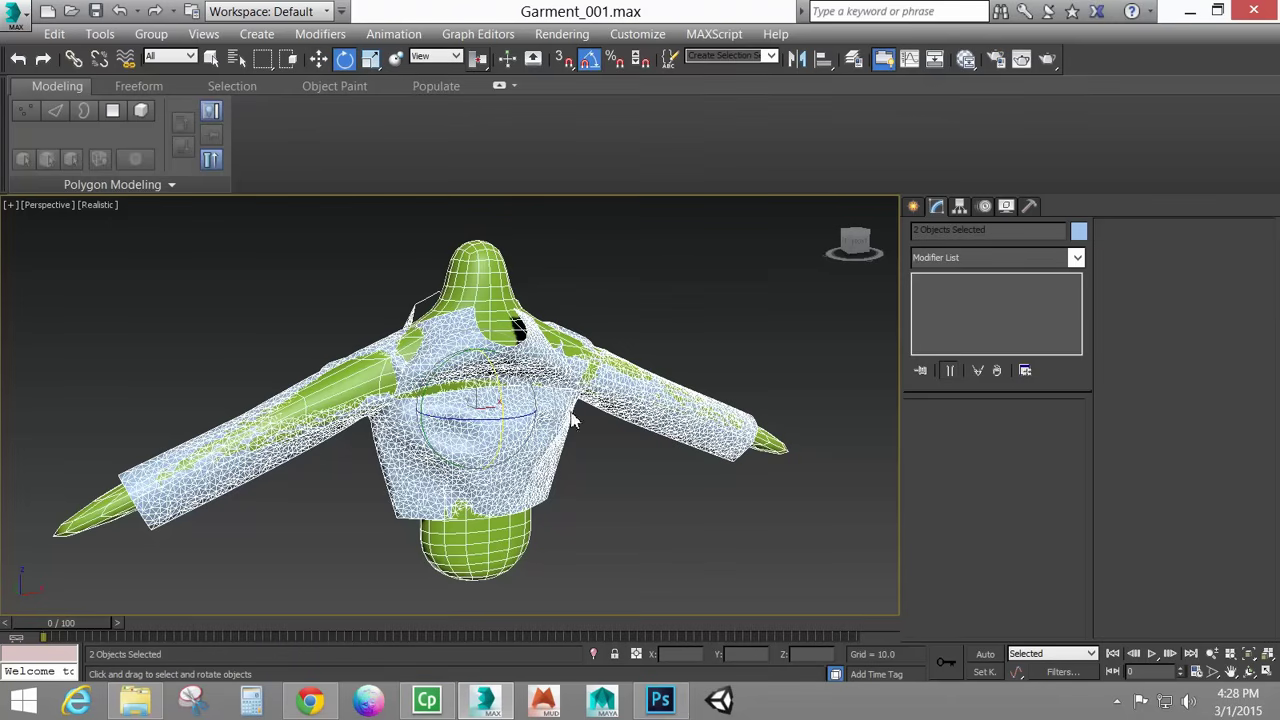
pyautogui.keyDown('alt'); pyautogui.moveTo(450, 405); pyautogui.dragTo(505, 432, button='middle'); pyautogui.keyUp('alt')
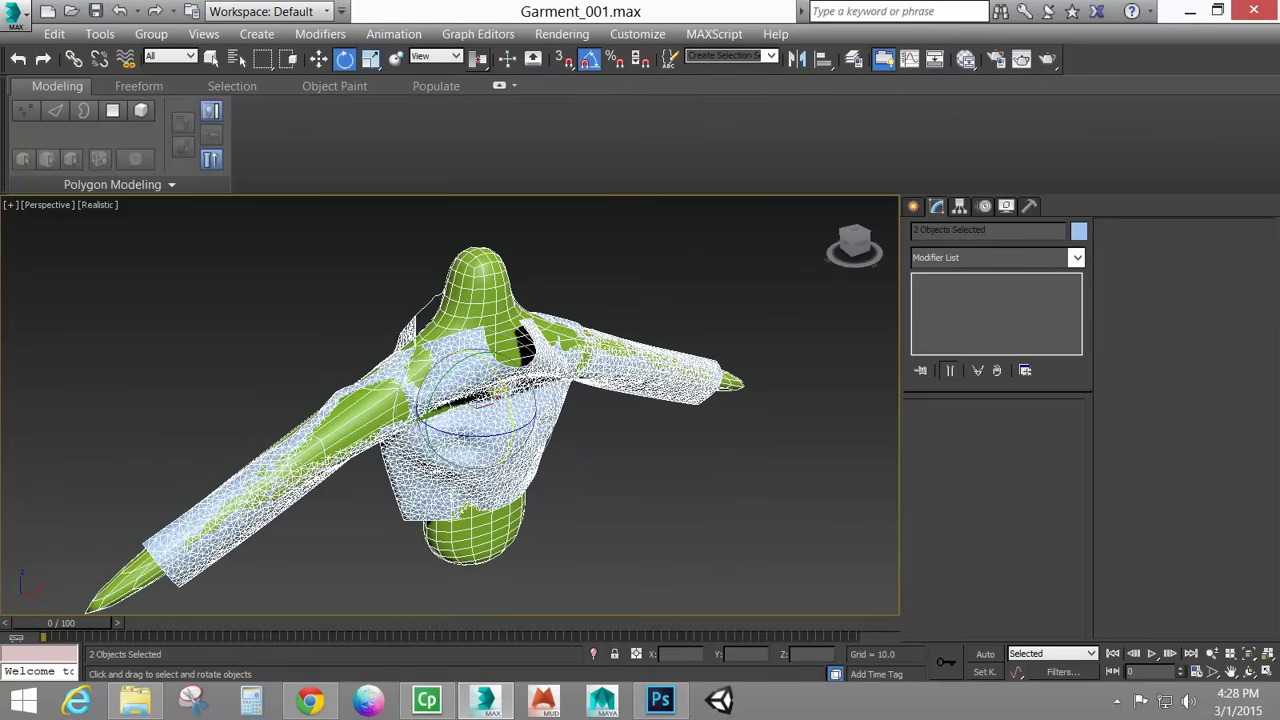
pyautogui.click(532, 460)
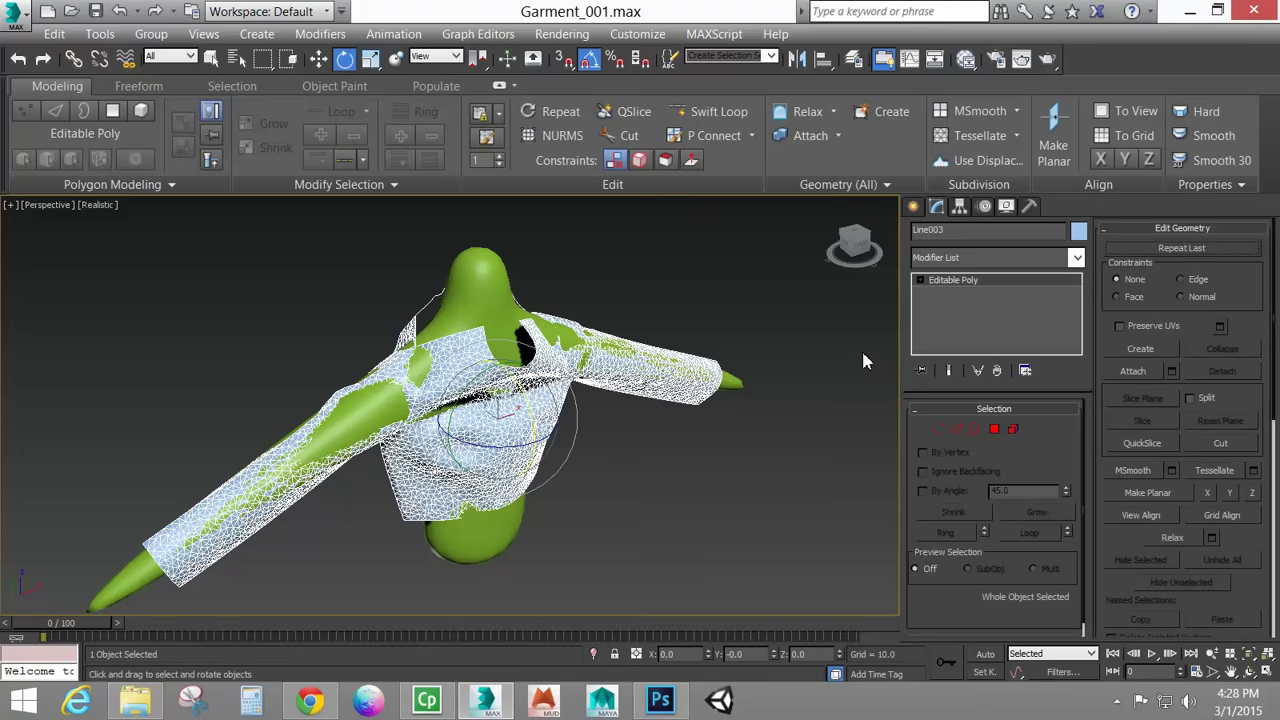
pyautogui.click(963, 231)
pyautogui.write('Garment')
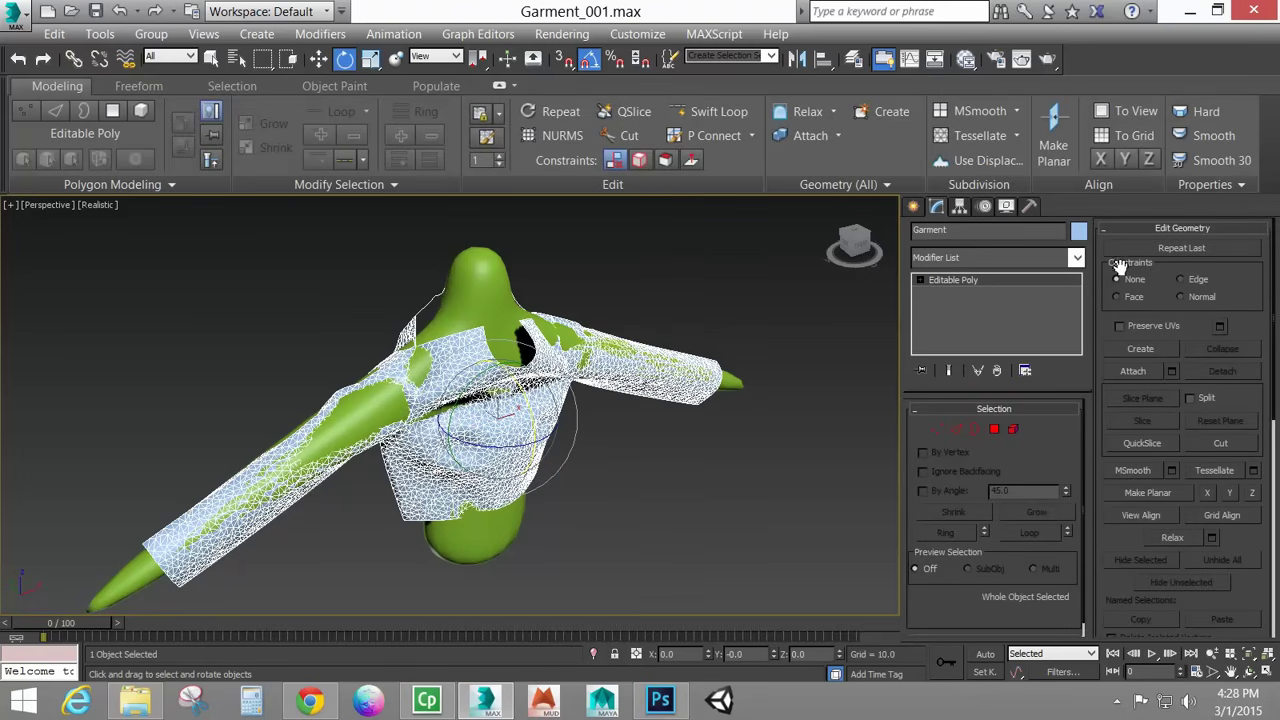
pyautogui.click(1076, 258)
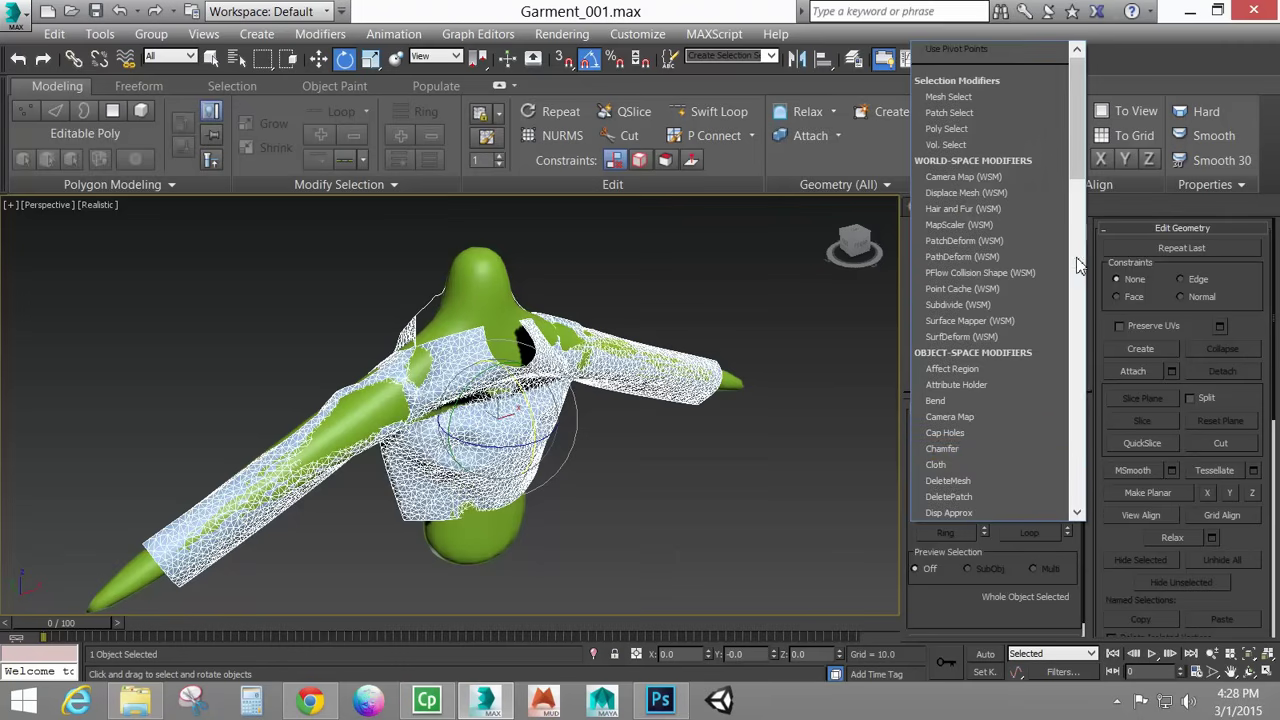
pyautogui.click(936, 464)
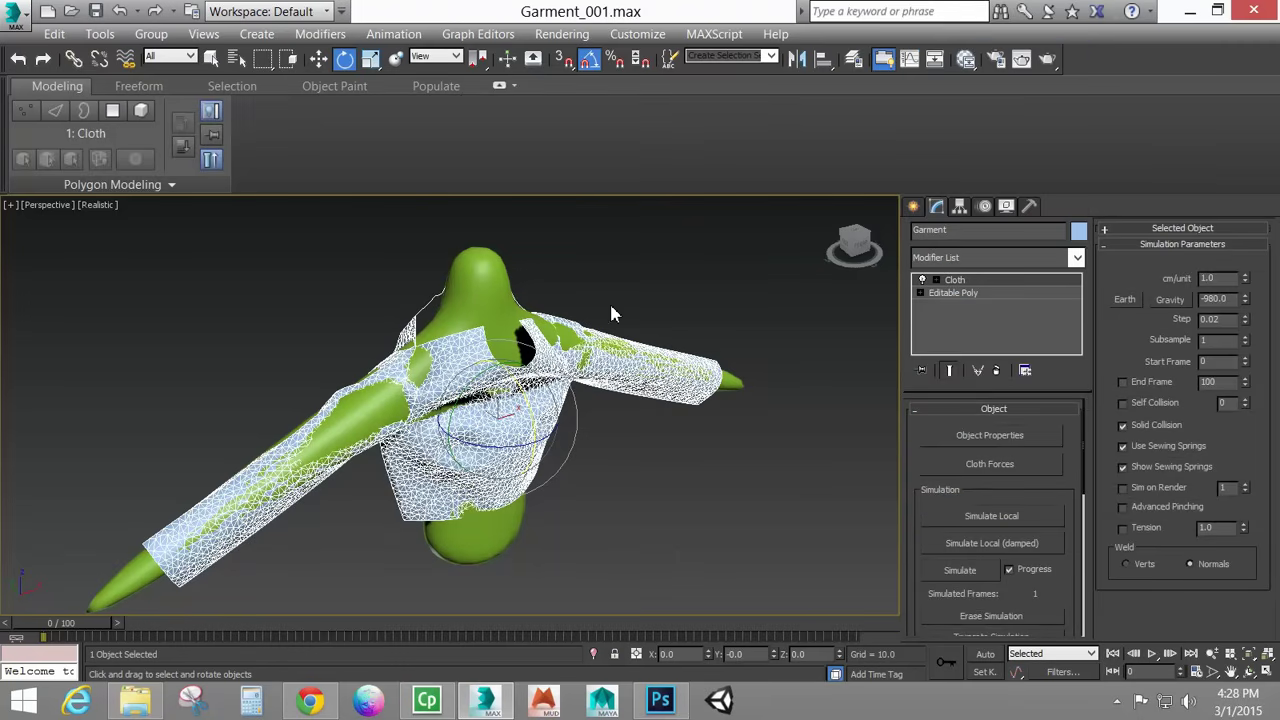
pyautogui.click(996, 370)
# Add a Push modifier to the garment with a Push Value of 0.3 and check its coverage of the body.
pyautogui.click(1076, 258)
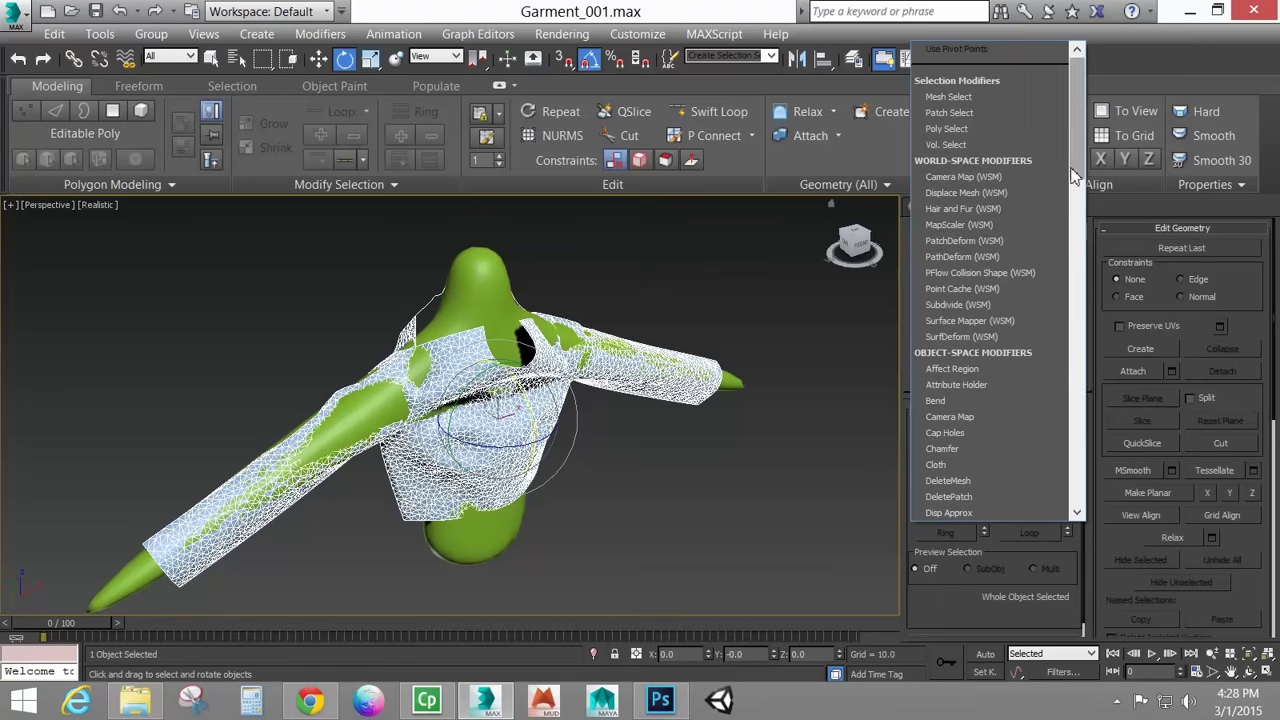
pyautogui.moveTo(1078, 182); pyautogui.dragTo(1086, 342)
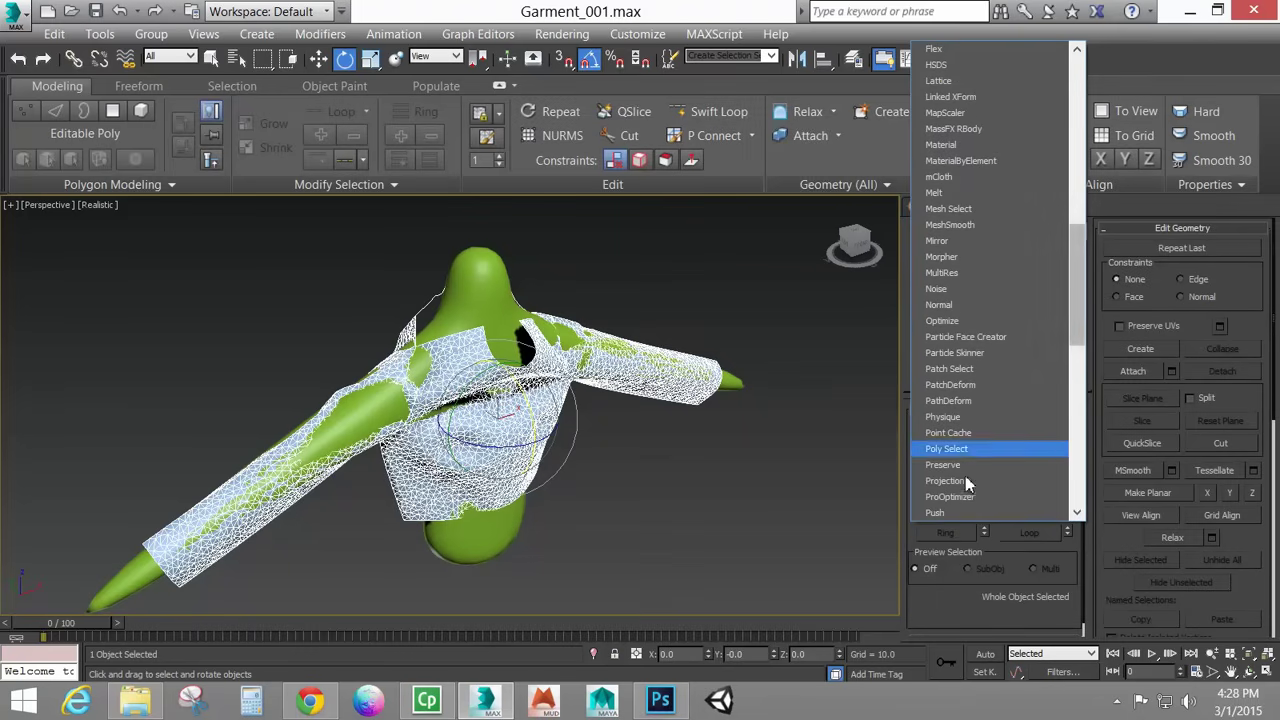
pyautogui.click(950, 508)
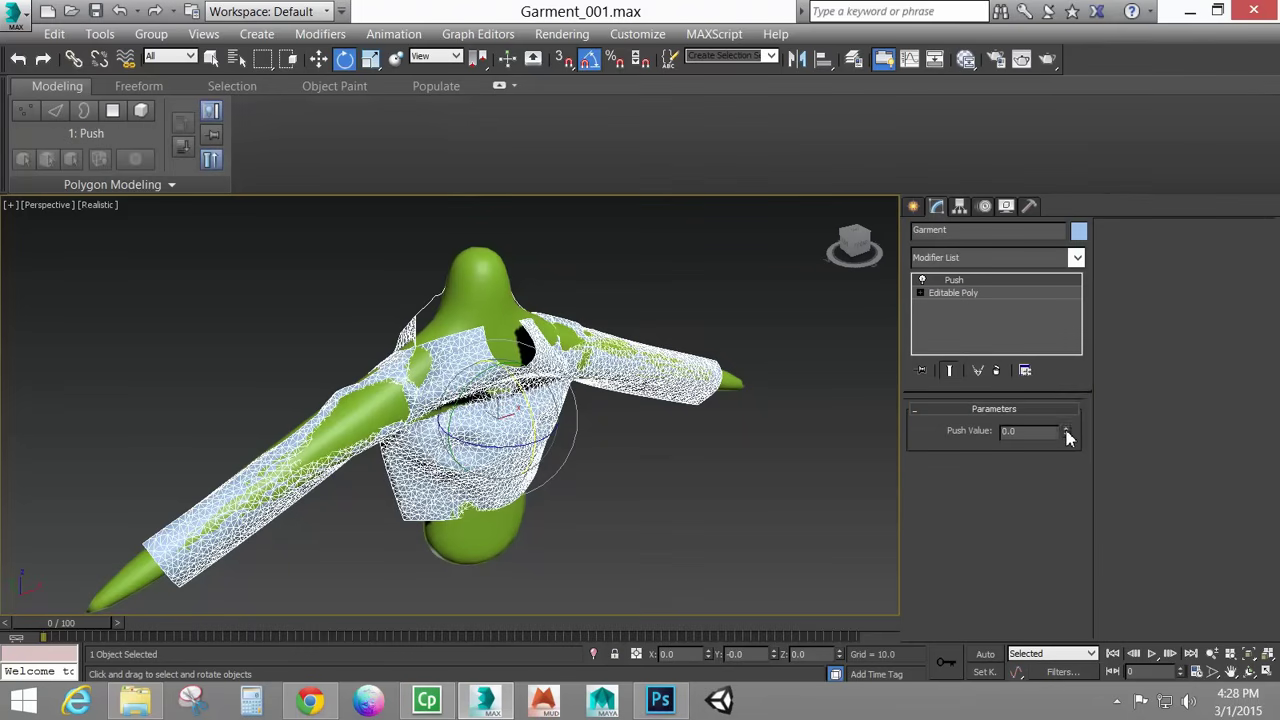
pyautogui.moveTo(1067, 437); pyautogui.dragTo(1067, 408)
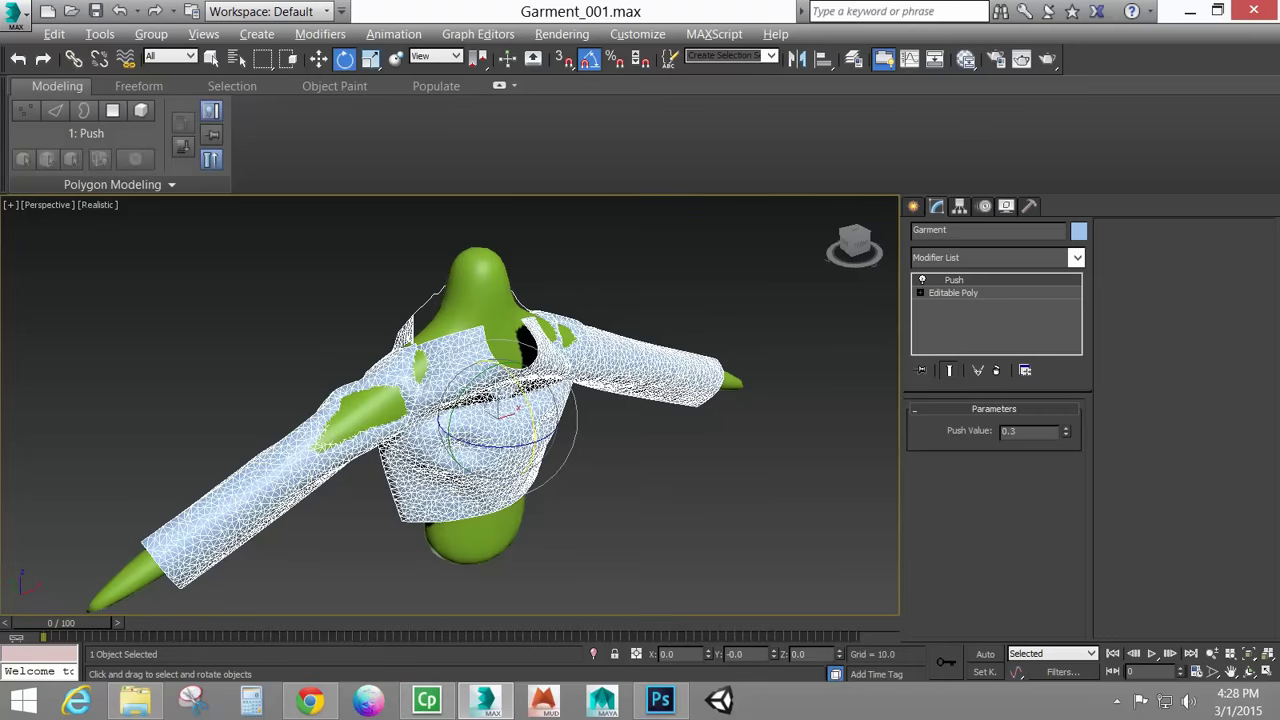
pyautogui.keyDown('alt'); pyautogui.moveTo(335, 471); pyautogui.dragTo(603, 480, button='middle'); pyautogui.keyUp('alt')
pyautogui.scroll(3, 603, 478)
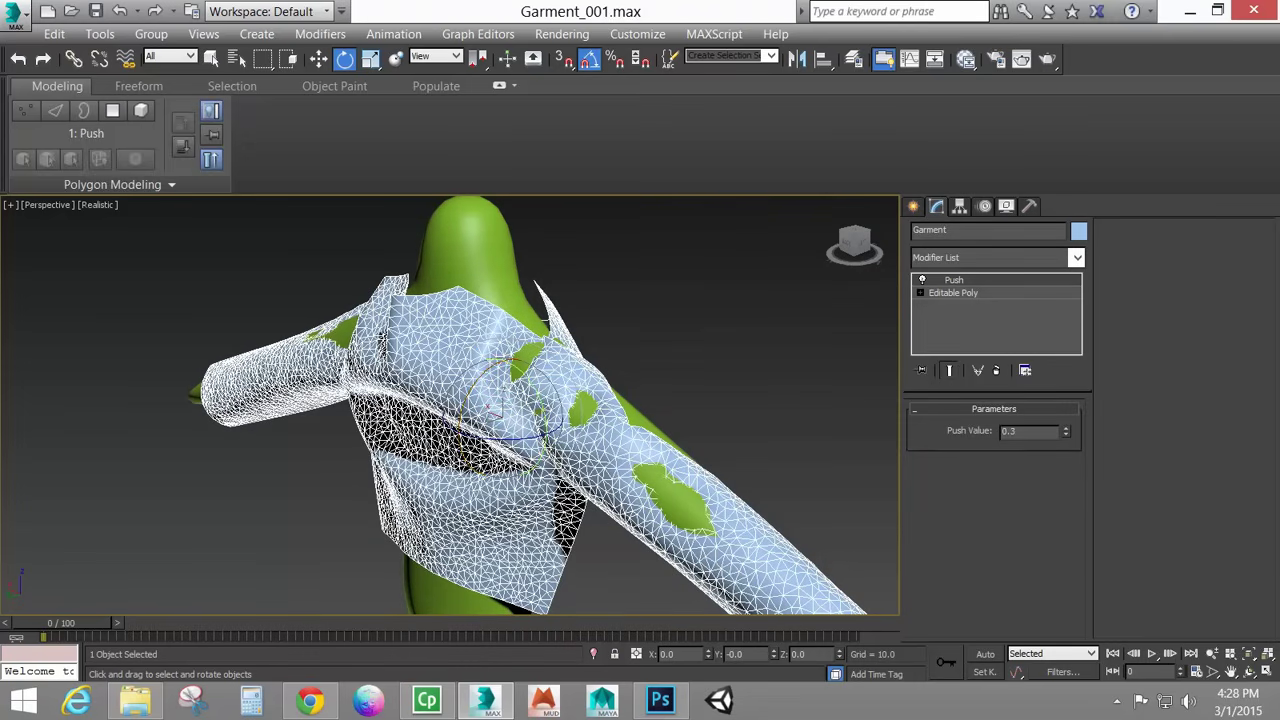
pyautogui.keyDown('alt'); pyautogui.moveTo(600, 430); pyautogui.dragTo(290, 416, button='middle'); pyautogui.keyUp('alt')
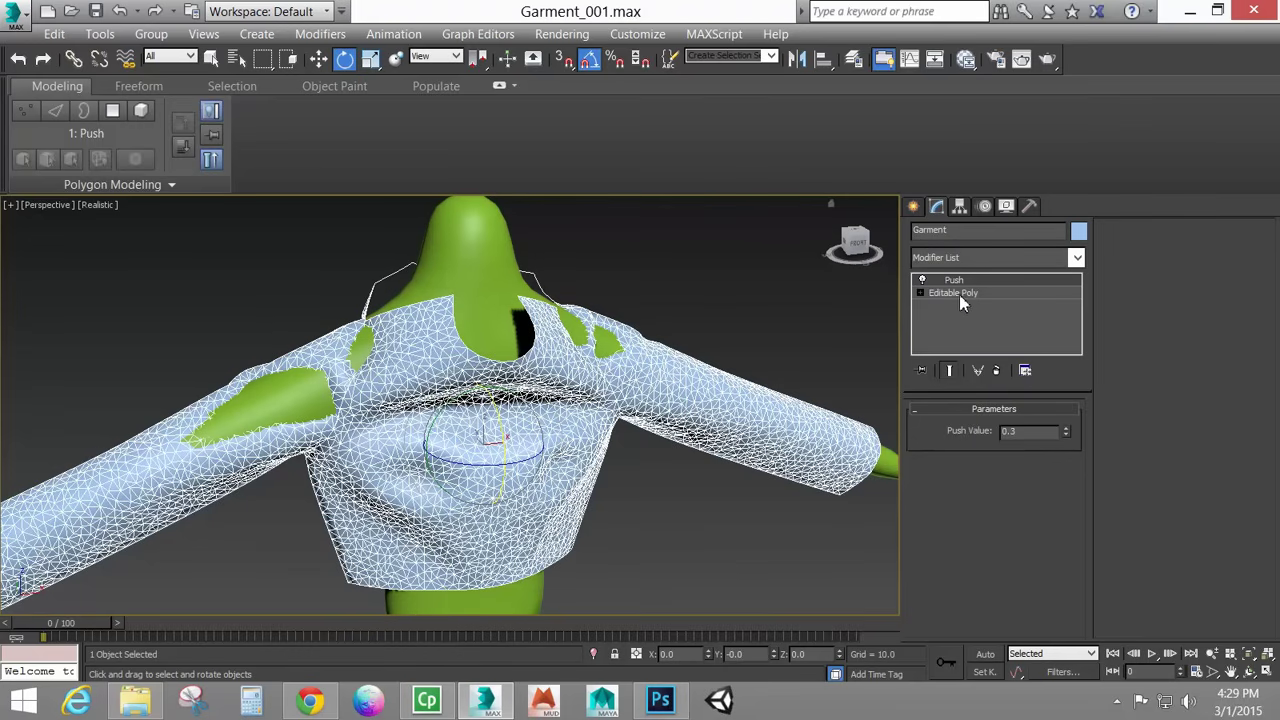
# Convert the garment with its Push modifier to a plain Editable Poly.
pyautogui.rightClick(823, 376)
pyautogui.moveTo(732, 580)
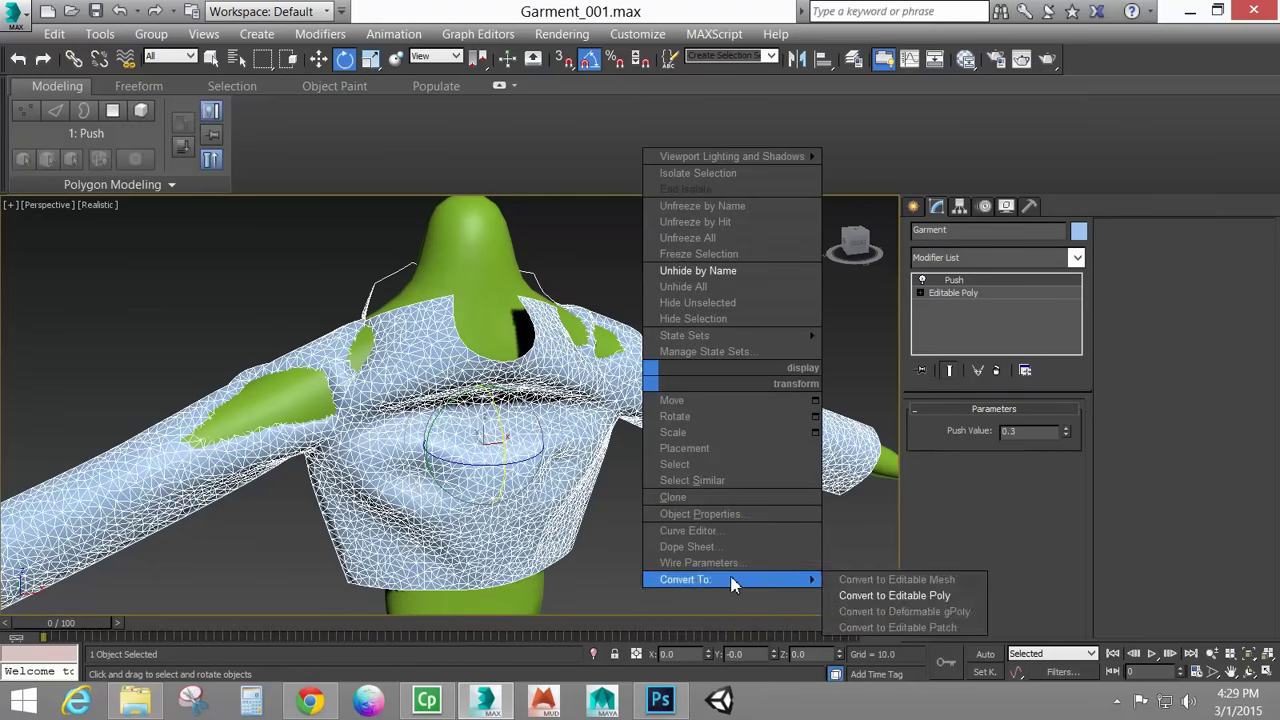
pyautogui.click(894, 595)
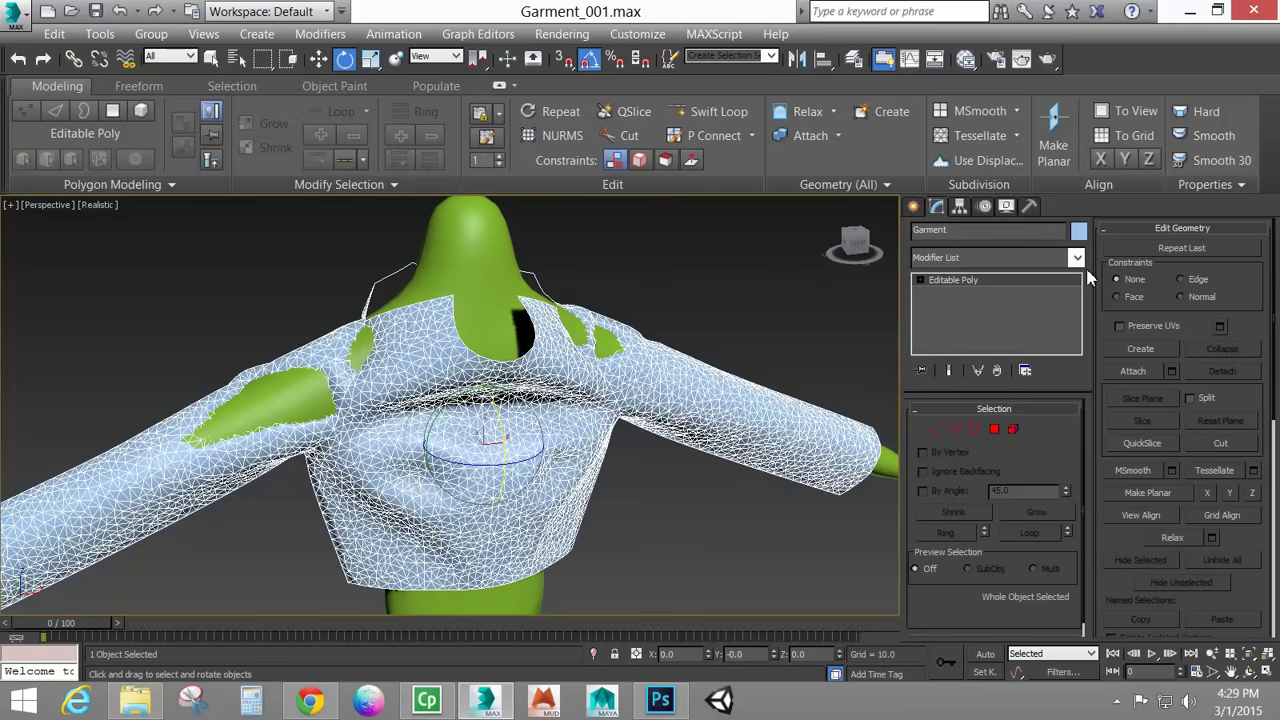
# Add a Cloth modifier to the garment and define Garment as Cloth with the Cotton preset in its object properties.
pyautogui.click(1076, 258)
pyautogui.click(995, 465)
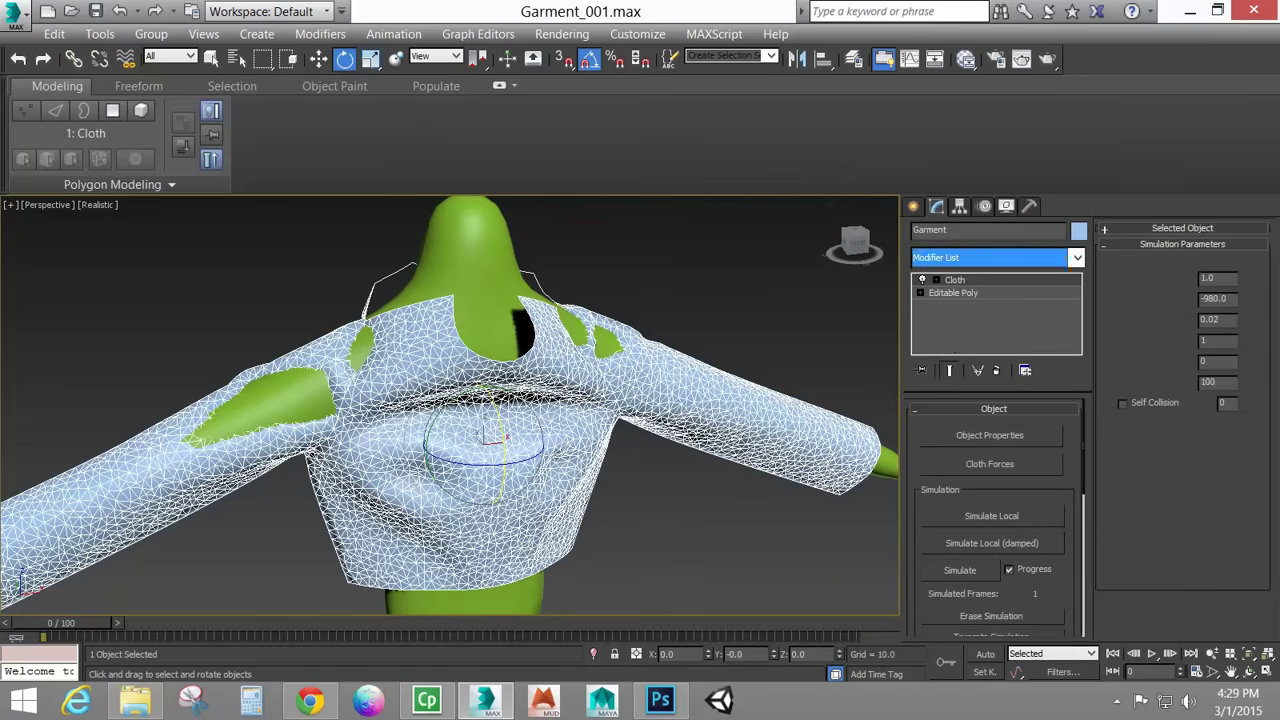
pyautogui.click(1004, 435)
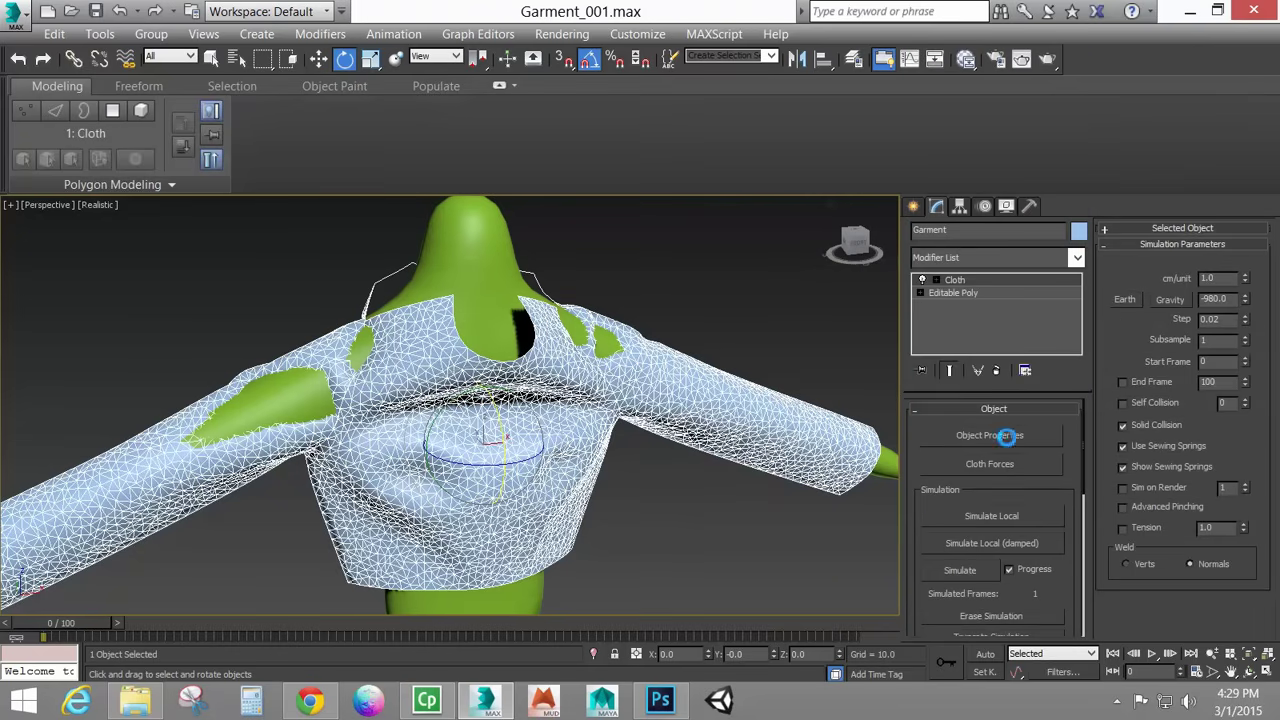
pyautogui.click(433, 96)
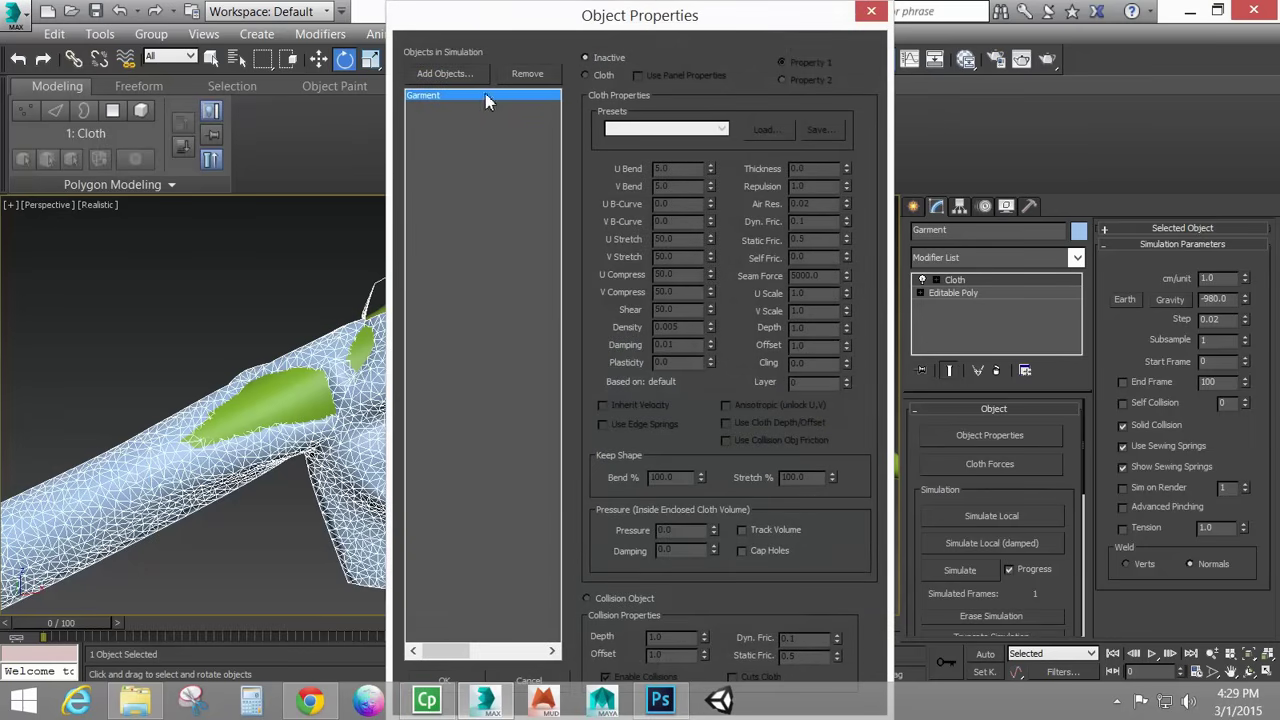
pyautogui.click(587, 77)
pyautogui.click(640, 129)
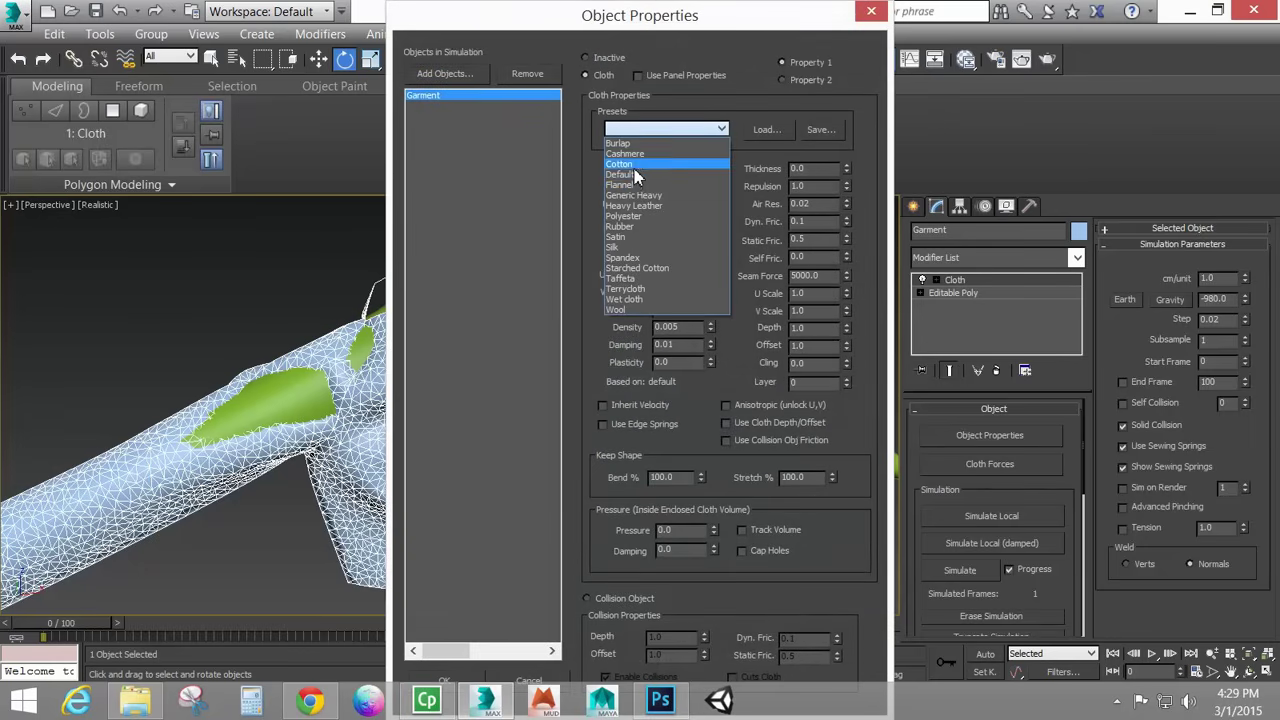
pyautogui.click(634, 164)
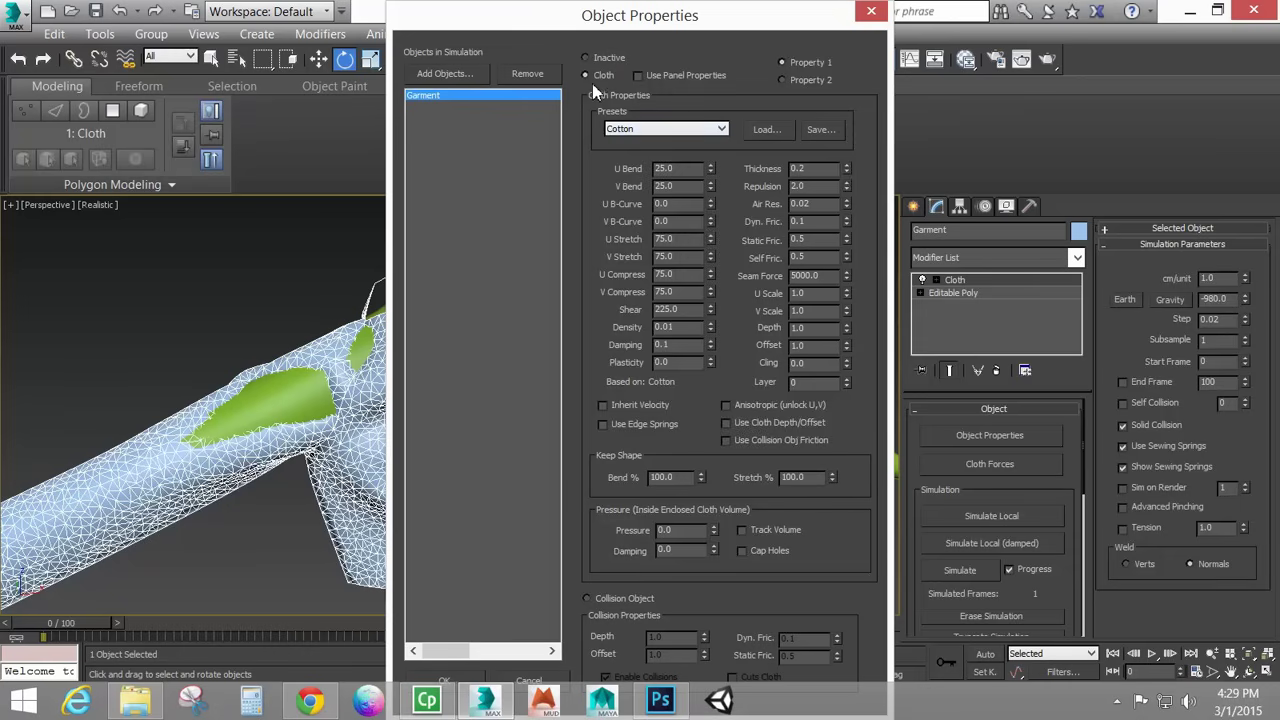
pyautogui.click(448, 681)
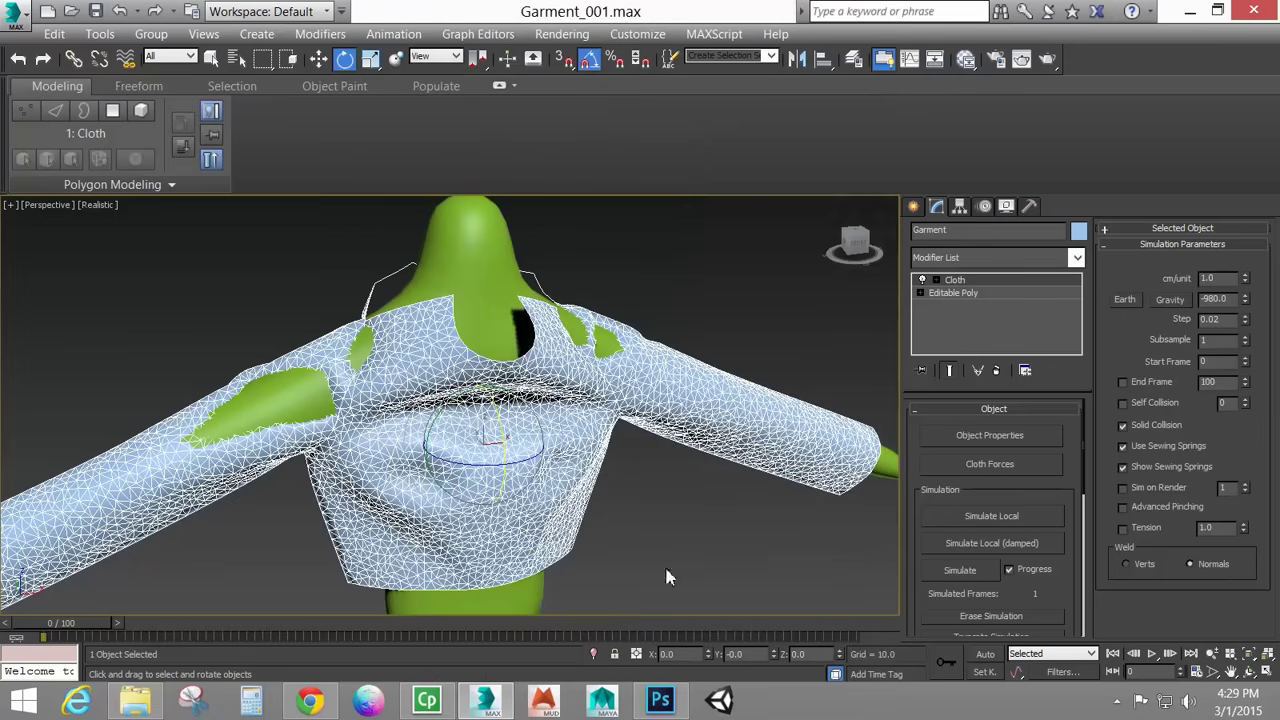
# Add Box001 to the cloth simulation as a collision object with a Depth of 0.1, keeping Garment as cloth.
pyautogui.click(975, 438)
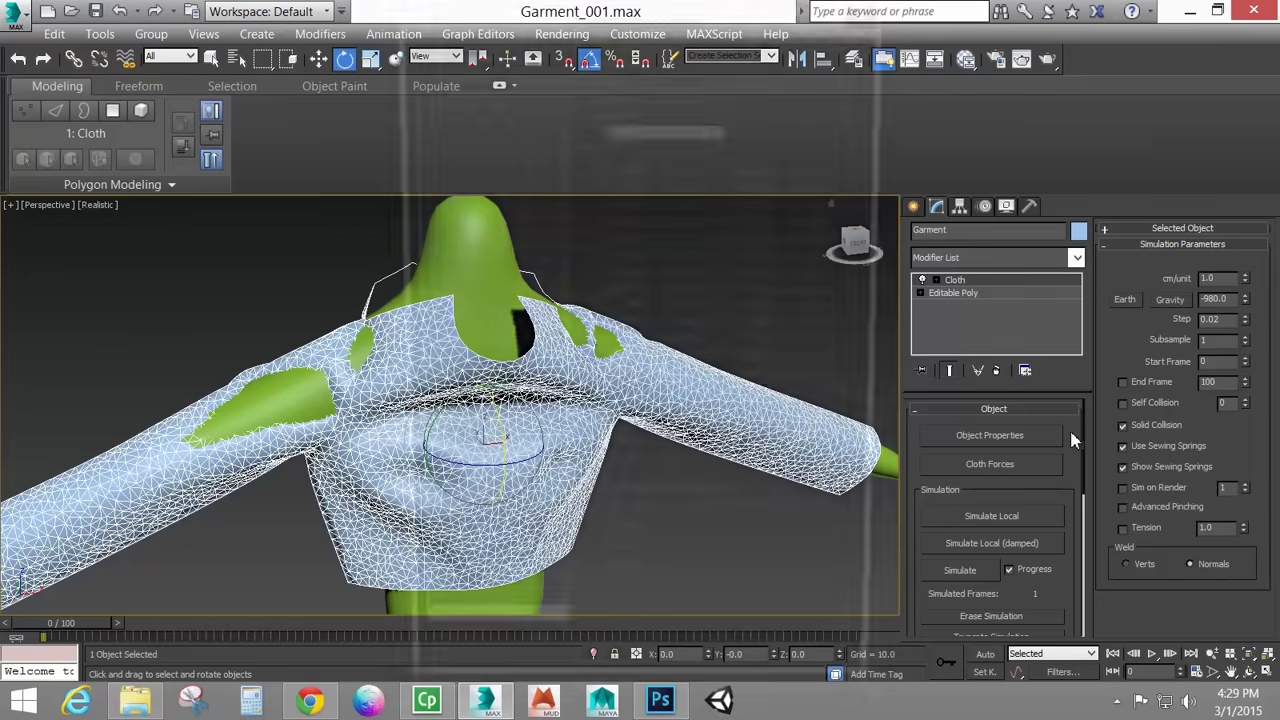
pyautogui.click(436, 76)
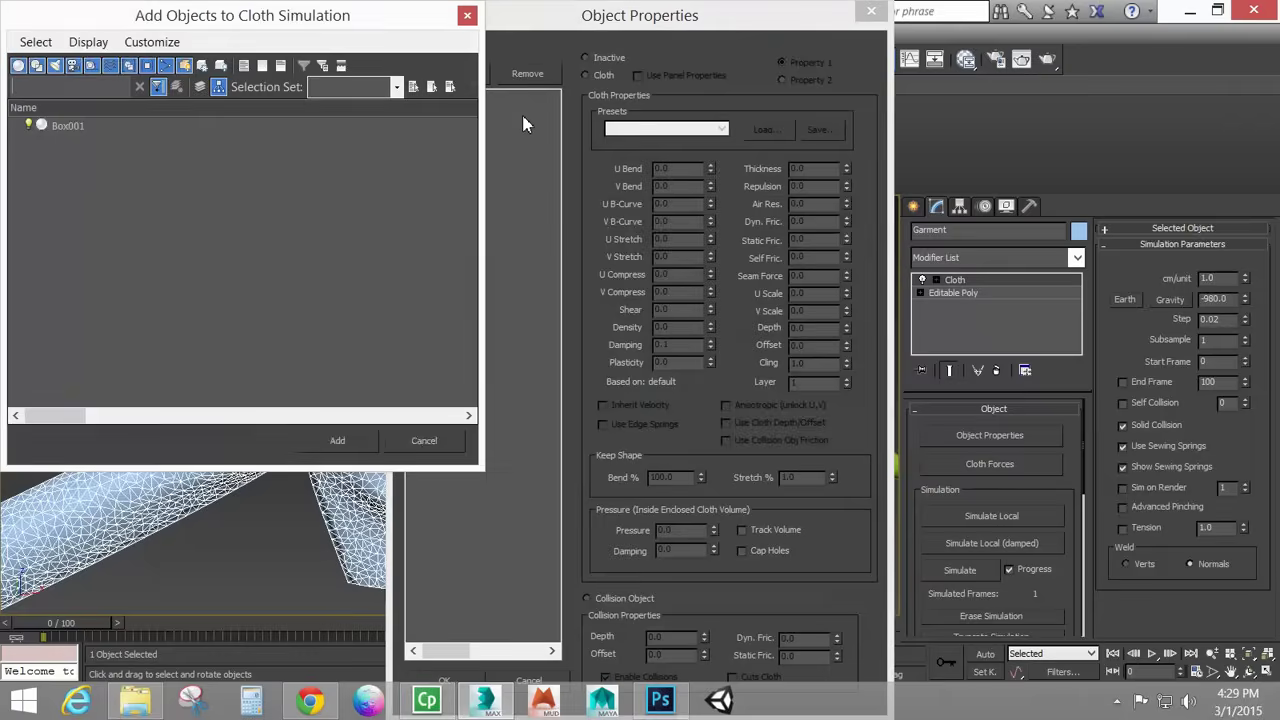
pyautogui.click(67, 127)
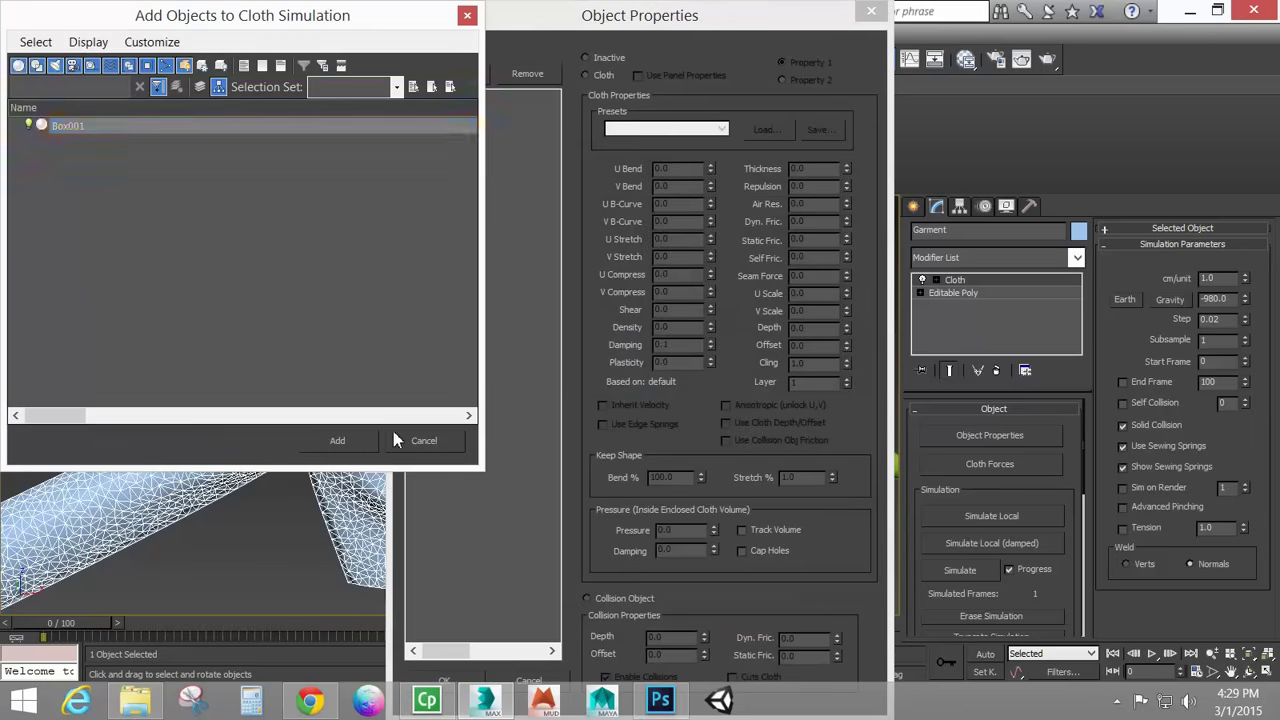
pyautogui.click(337, 440)
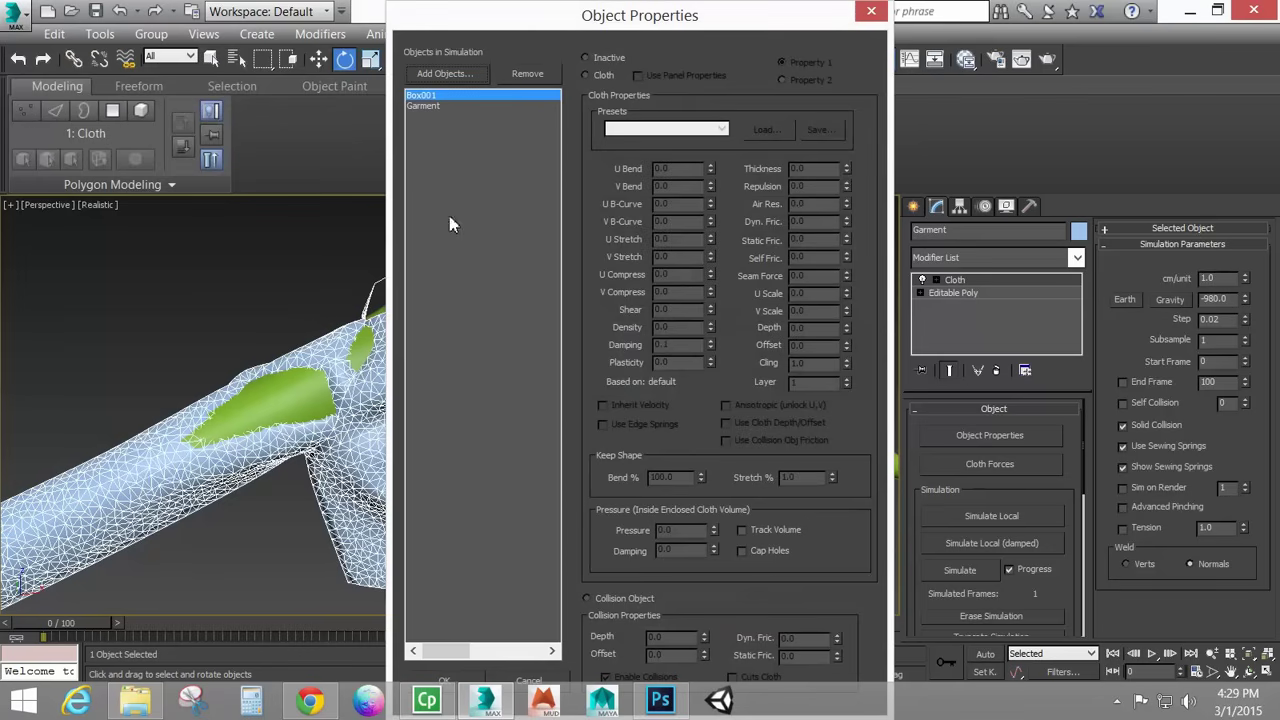
pyautogui.click(607, 598)
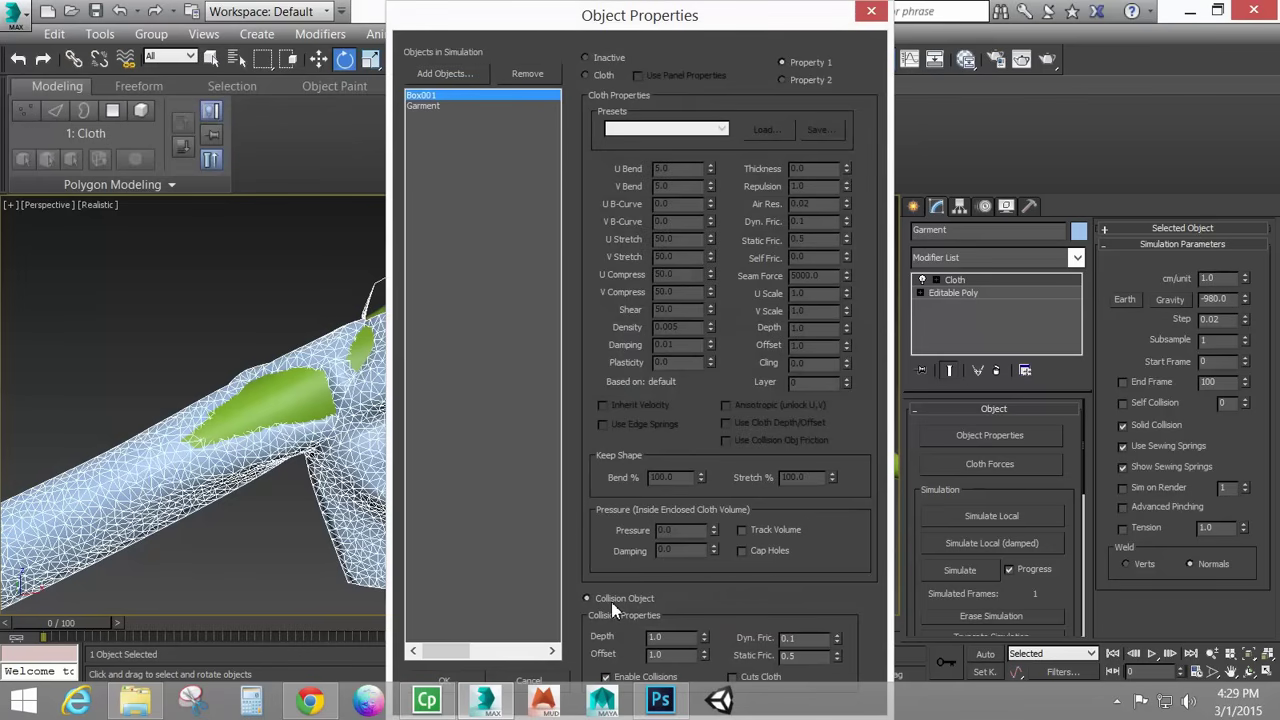
pyautogui.doubleClick(679, 640)
pyautogui.write('0.1')
pyautogui.press('Return')
pyautogui.click(427, 106)
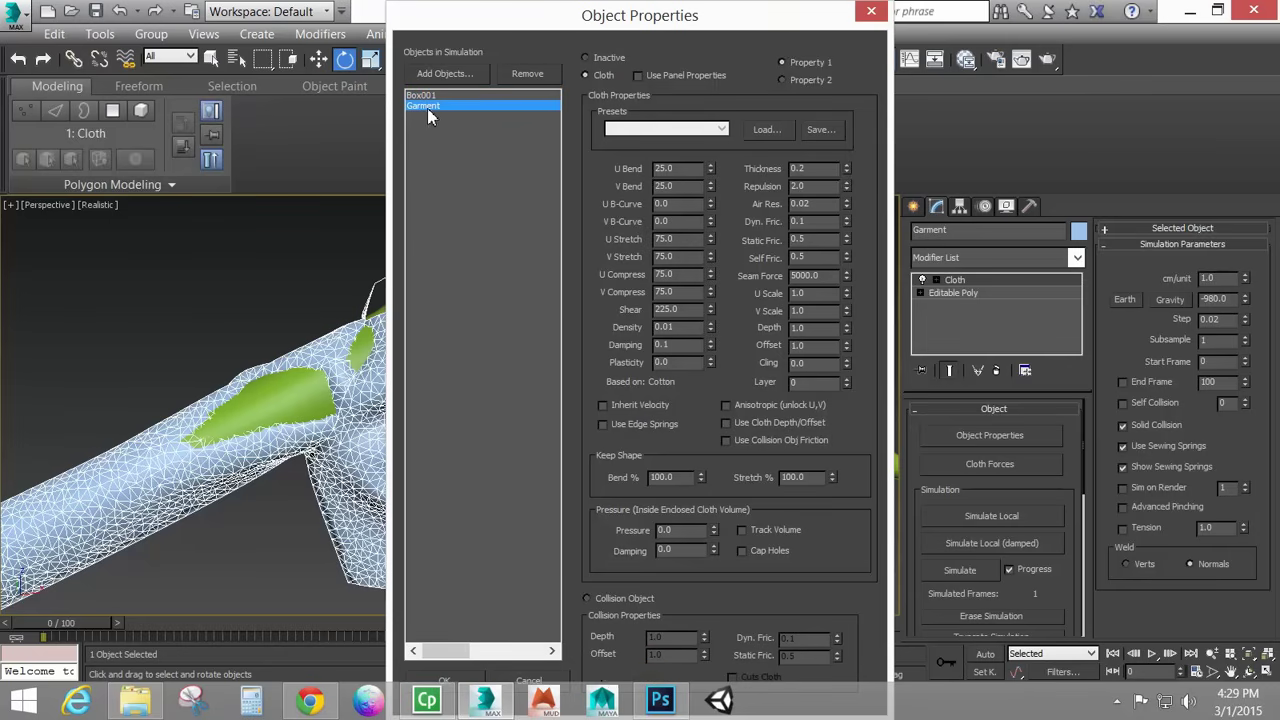
pyautogui.click(457, 682)
# Turn on gravity for the garment's cloth simulation and turn off using and showing sewing springs.
pyautogui.keyDown('alt'); pyautogui.moveTo(486, 430); pyautogui.dragTo(760, 440, button='middle'); pyautogui.keyUp('alt')
pyautogui.click(1172, 300)
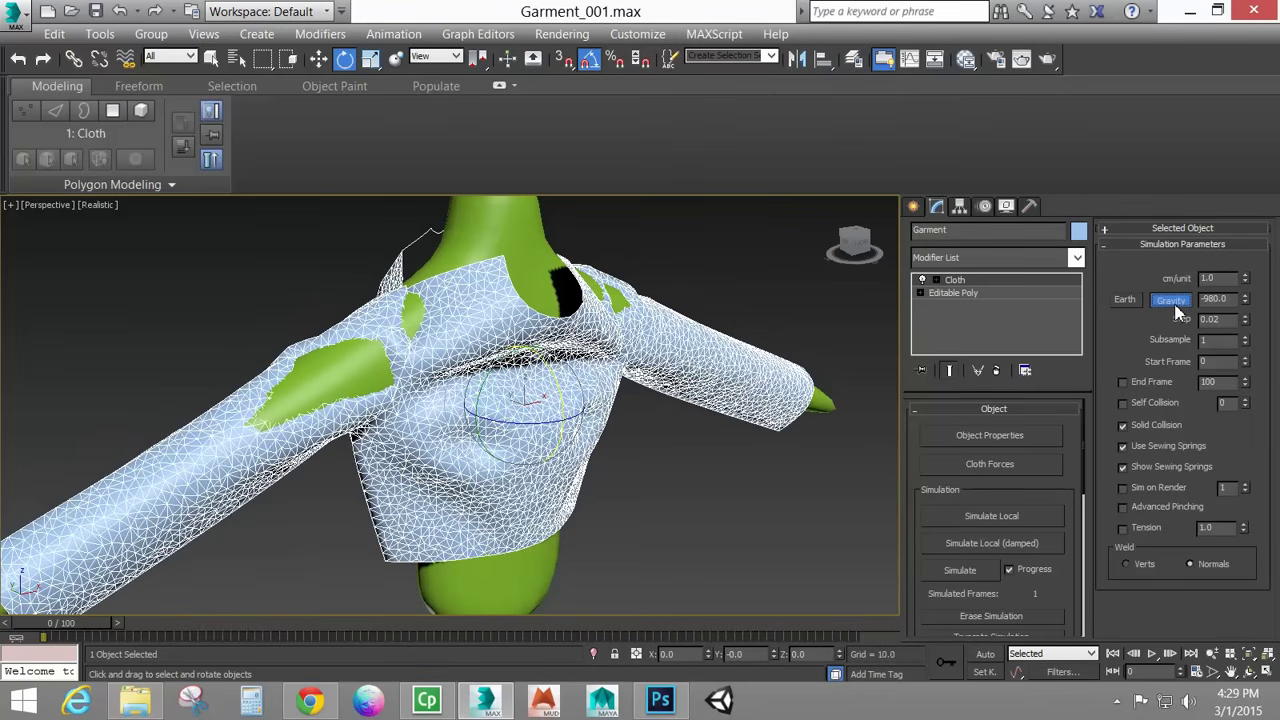
pyautogui.click(1148, 455)
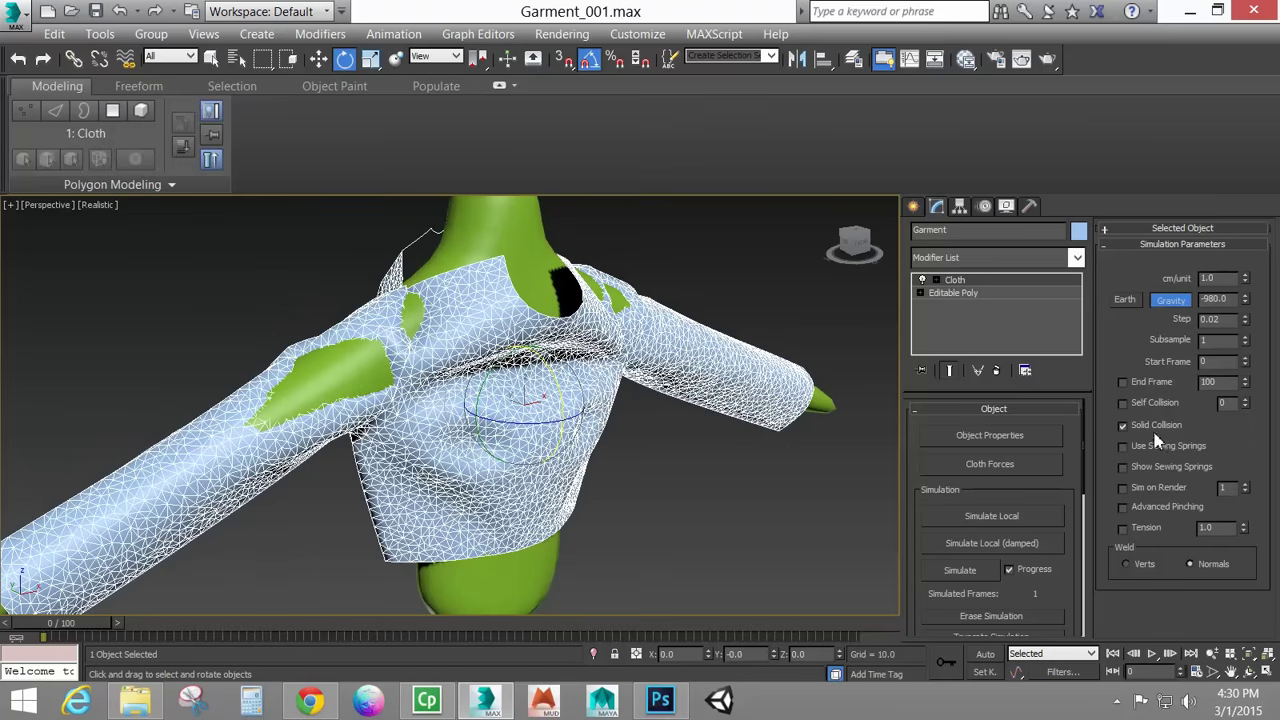
# Run a local cloth simulation on the garment, inspect how it settles around the body, and stop it.
pyautogui.click(1010, 520)
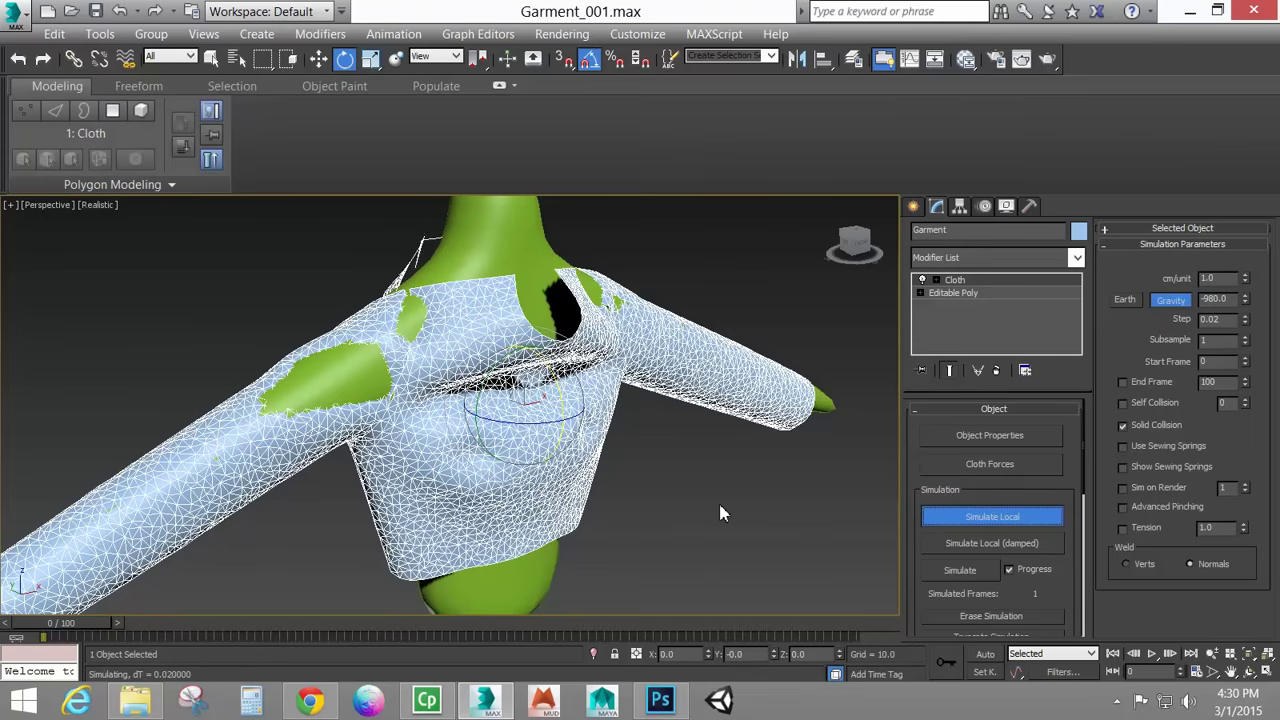
pyautogui.keyDown('alt'); pyautogui.moveTo(720, 512); pyautogui.dragTo(677, 500, button='middle'); pyautogui.keyUp('alt')
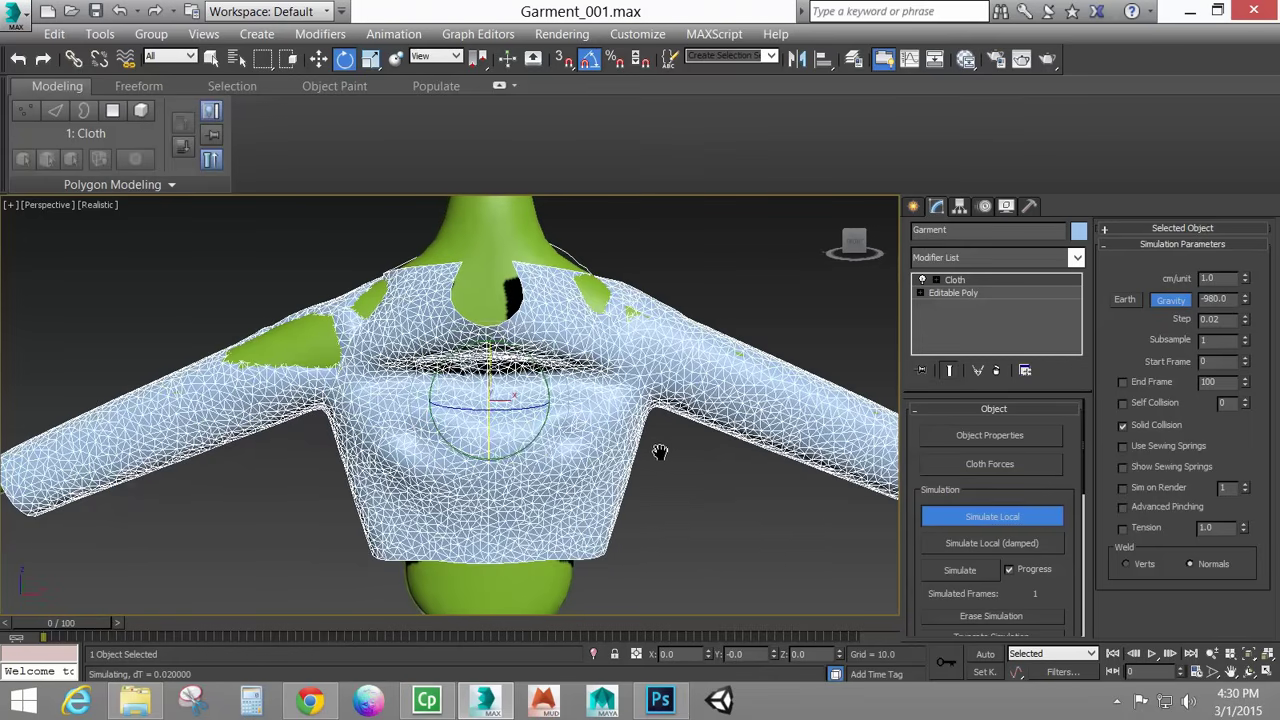
pyautogui.keyDown('alt'); pyautogui.moveTo(660, 452); pyautogui.dragTo(240, 320, button='middle'); pyautogui.keyUp('alt')
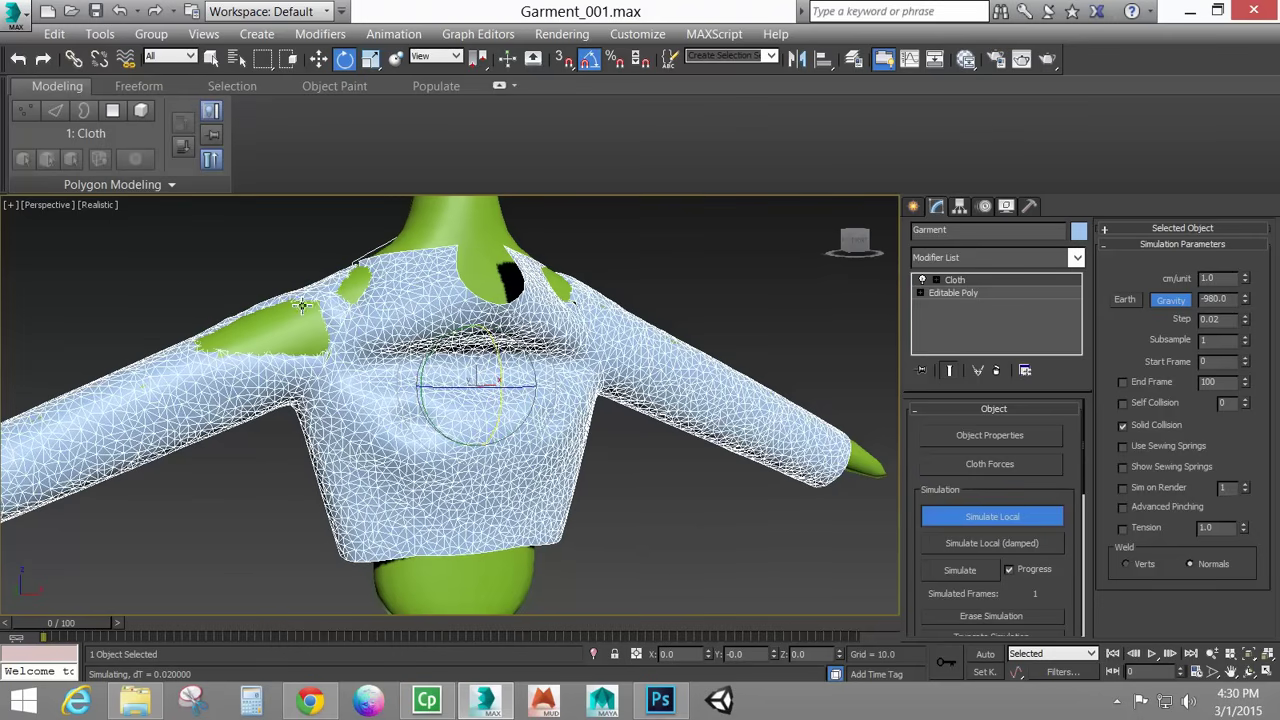
pyautogui.keyDown('alt'); pyautogui.moveTo(355, 262); pyautogui.dragTo(405, 245, button='middle'); pyautogui.keyUp('alt')
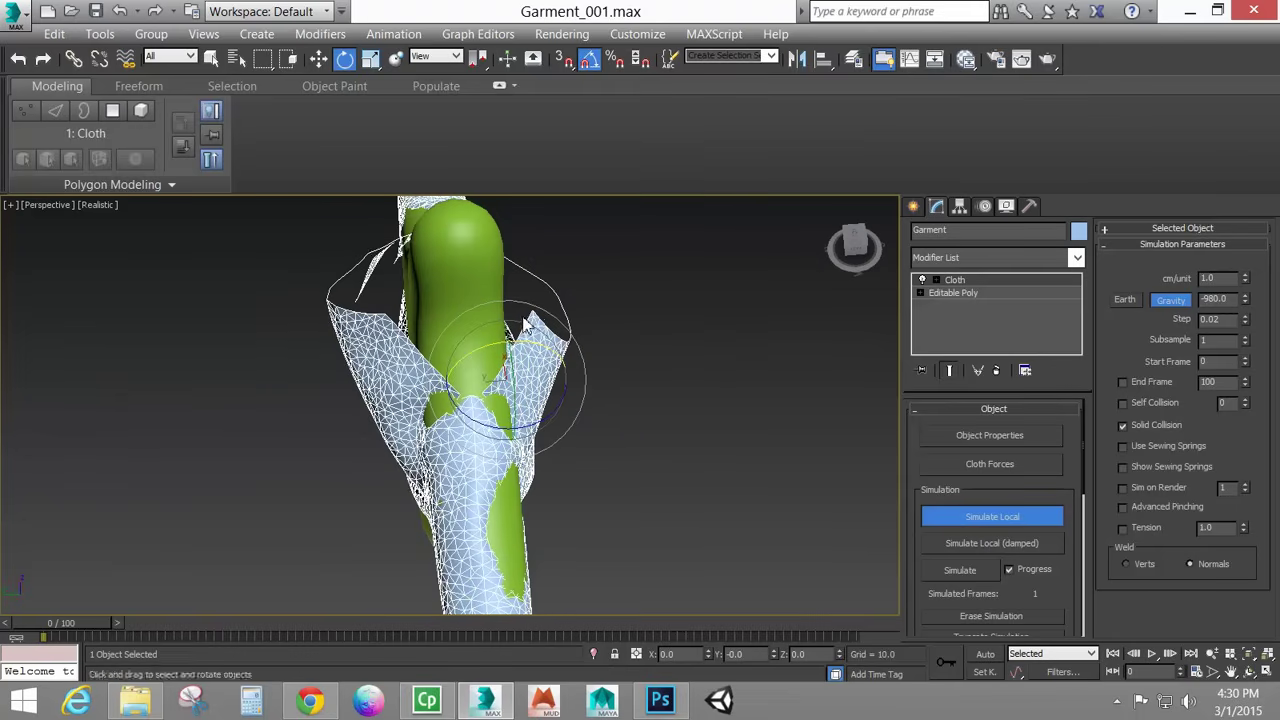
pyautogui.keyDown('alt'); pyautogui.moveTo(405, 245); pyautogui.dragTo(315, 245, button='middle'); pyautogui.keyUp('alt')
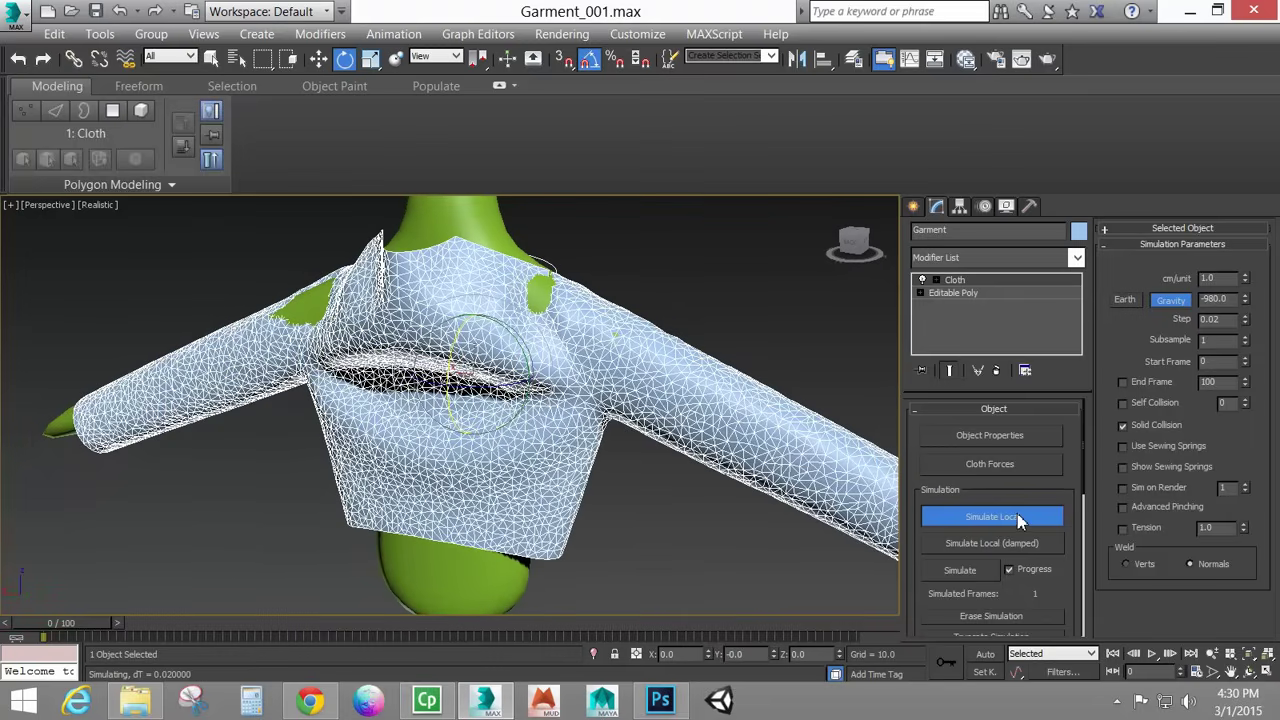
pyautogui.click(1018, 517)
# Convert the simulated garment to an Editable Poly.
pyautogui.moveTo(560, 400)
pyautogui.keyDown('alt'); pyautogui.mouseDown(button='middle')
pyautogui.moveTo(450, 400)
pyautogui.moveTo(585, 397)
pyautogui.mouseUp(button='middle'); pyautogui.keyUp('alt')
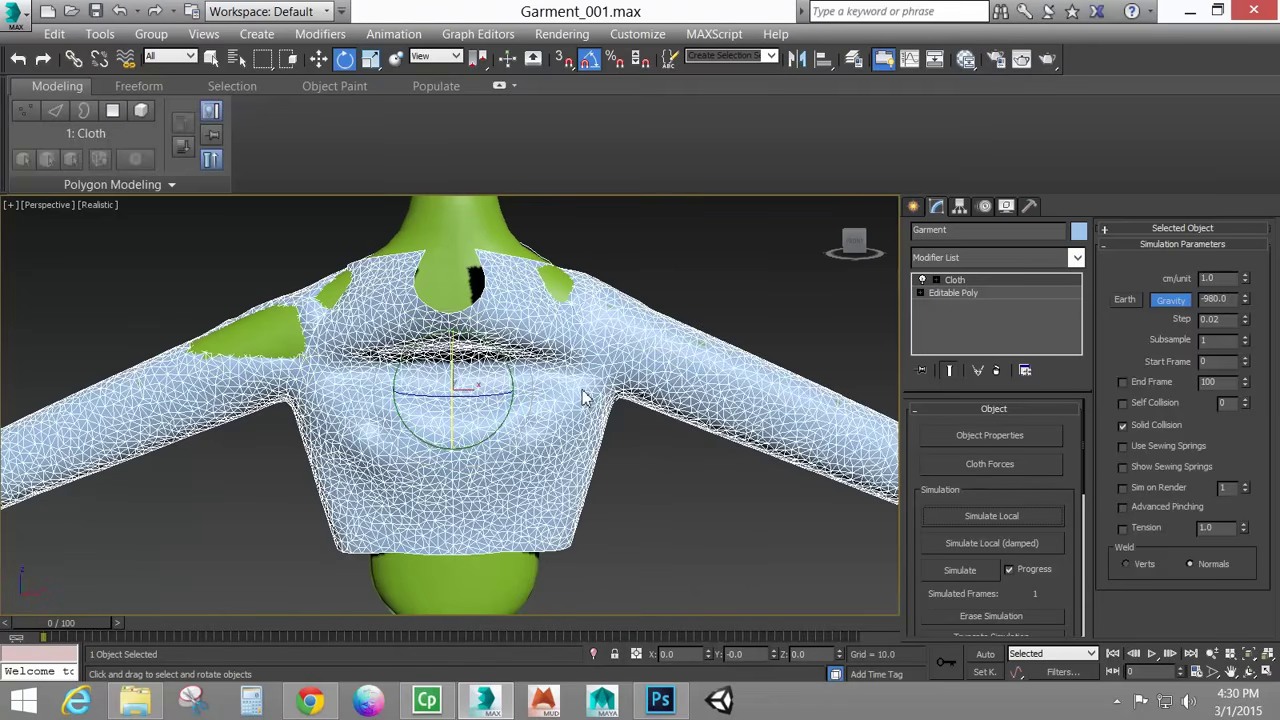
pyautogui.rightClick(585, 397)
pyautogui.moveTo(674, 585)
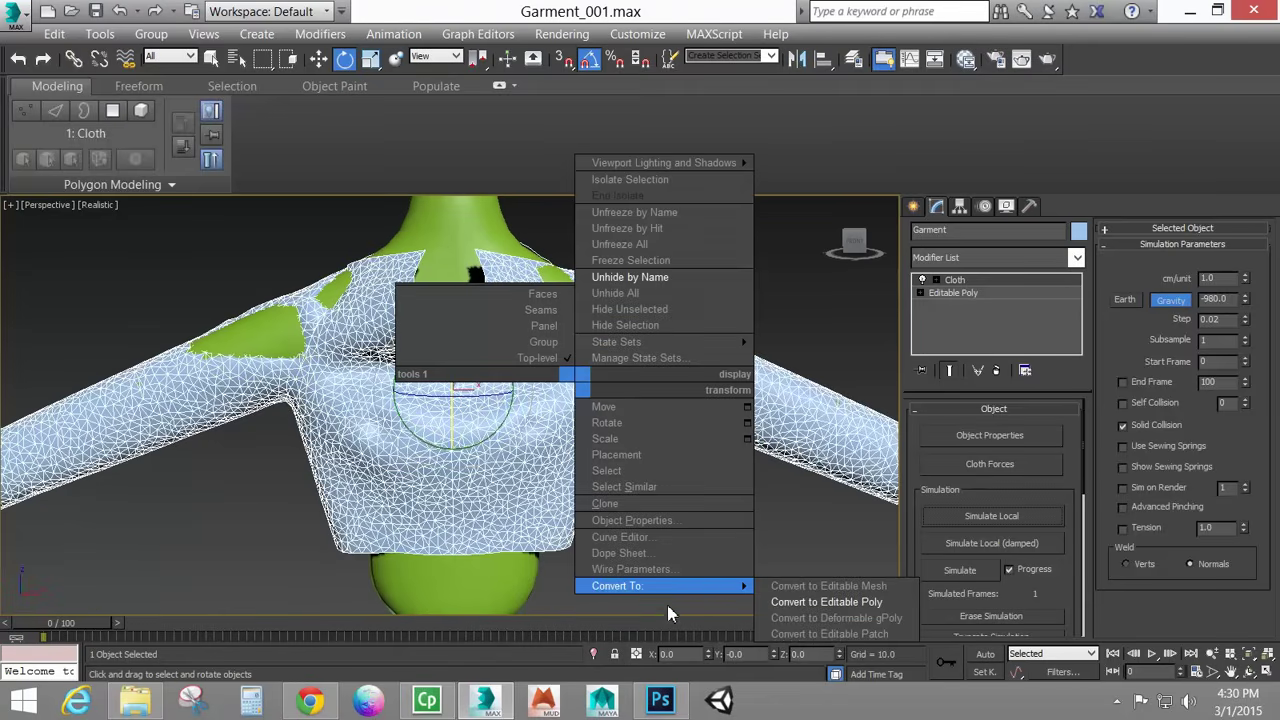
pyautogui.click(826, 602)
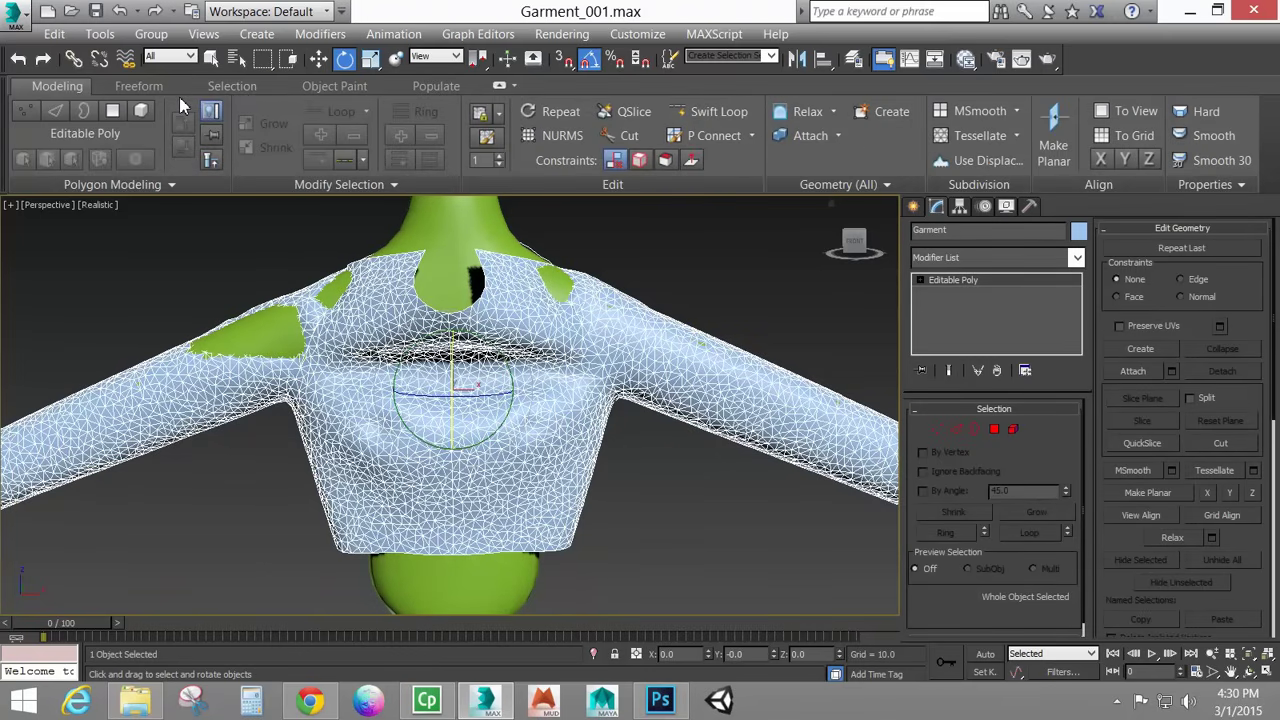
# Activate the Freeform Push/Pull brush on the garment and set its size to 5.
pyautogui.click(139, 87)
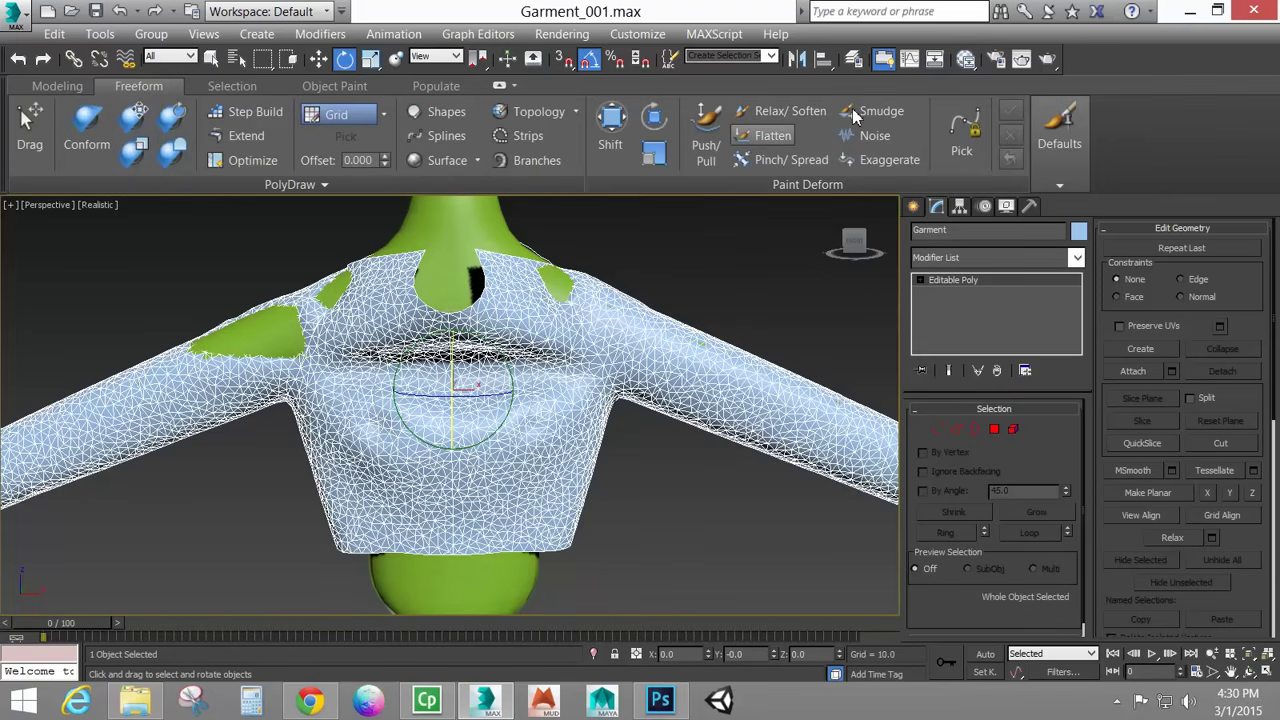
pyautogui.click(706, 130)
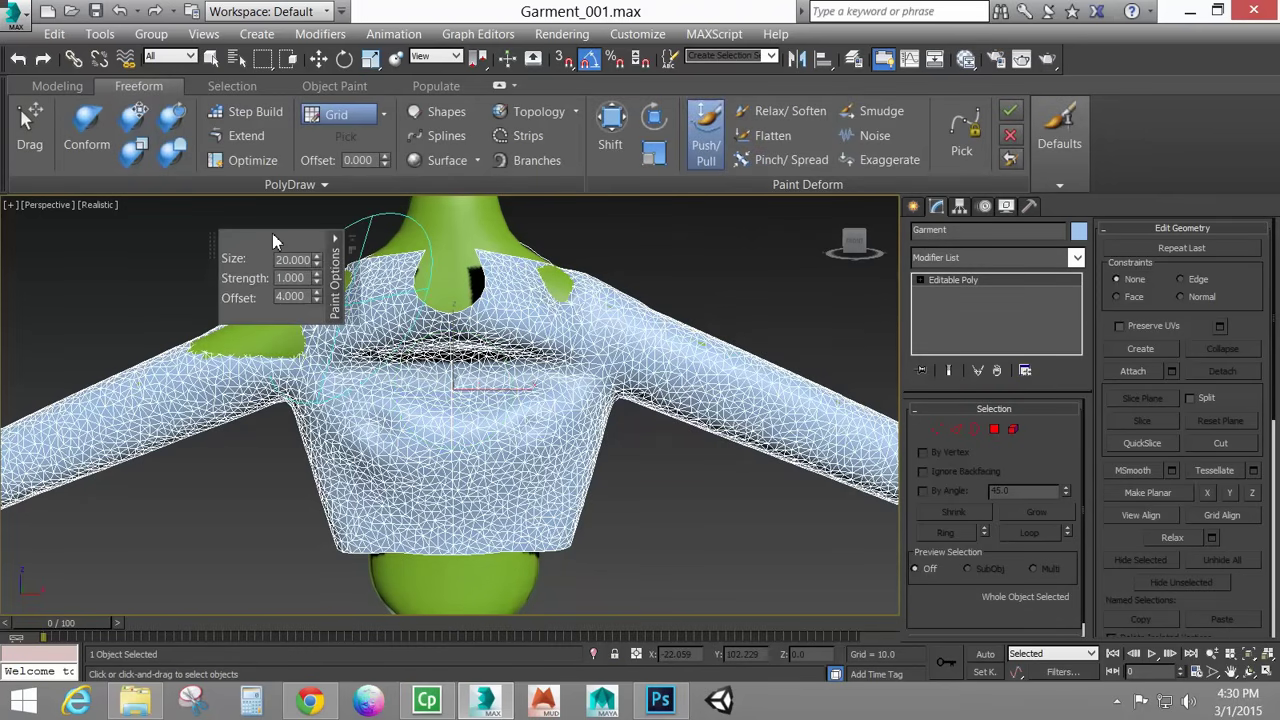
pyautogui.moveTo(300, 290); pyautogui.dragTo(120, 290)
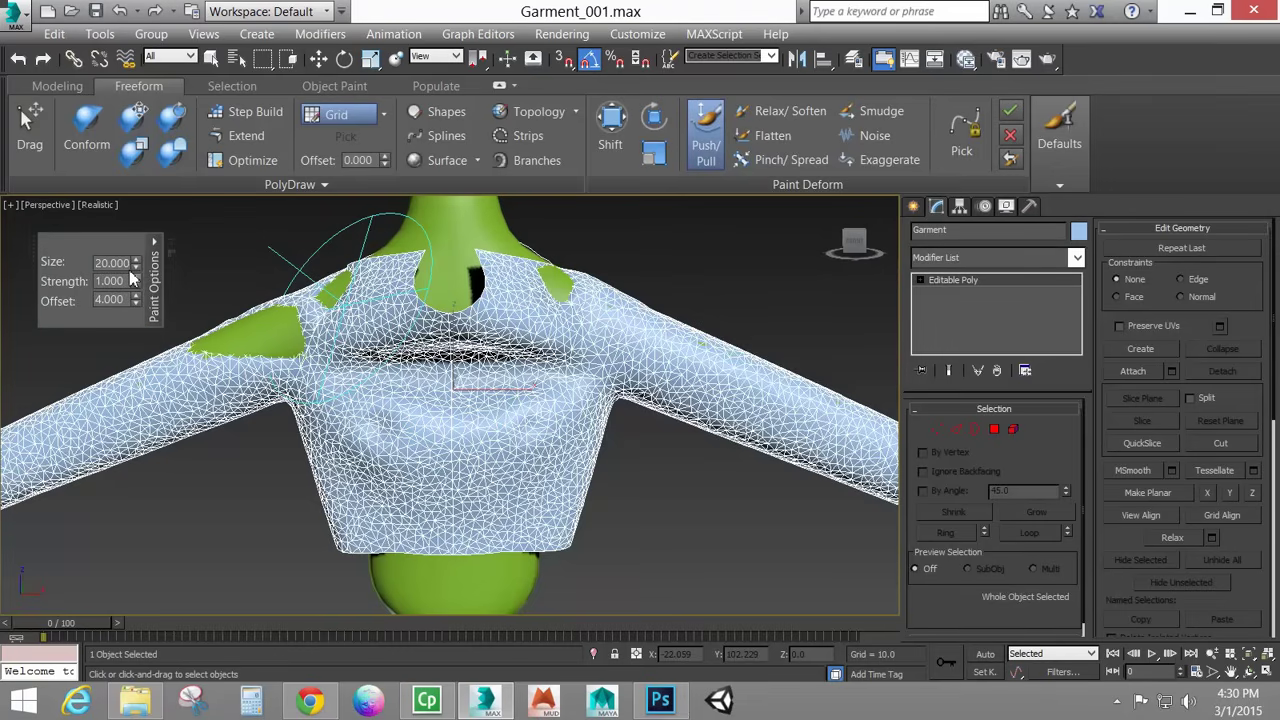
pyautogui.doubleClick(124, 262)
pyautogui.write('5')
pyautogui.press('Return')
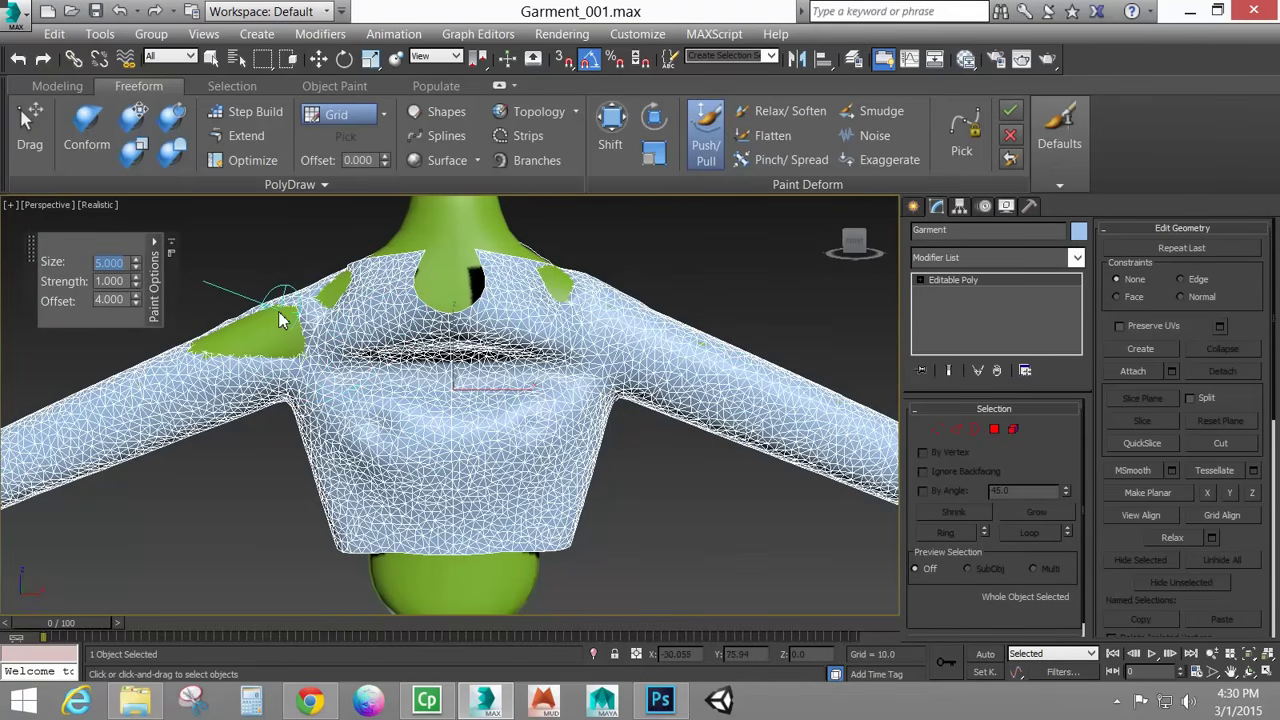
pyautogui.keyDown('alt'); pyautogui.moveTo(300, 340); pyautogui.dragTo(338, 366, button='middle'); pyautogui.keyUp('alt')
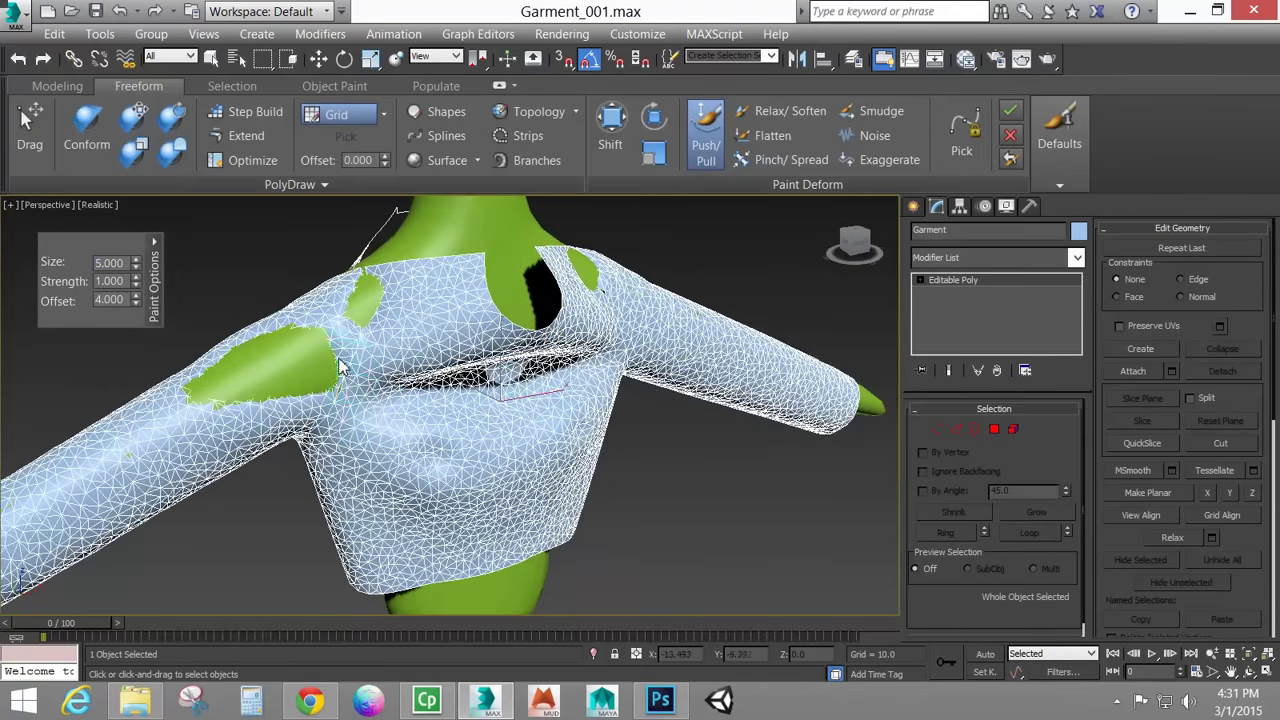
pyautogui.moveTo(326, 352)
pyautogui.mouseDown()
pyautogui.moveTo(302, 340)
pyautogui.moveTo(270, 362)
pyautogui.mouseUp()
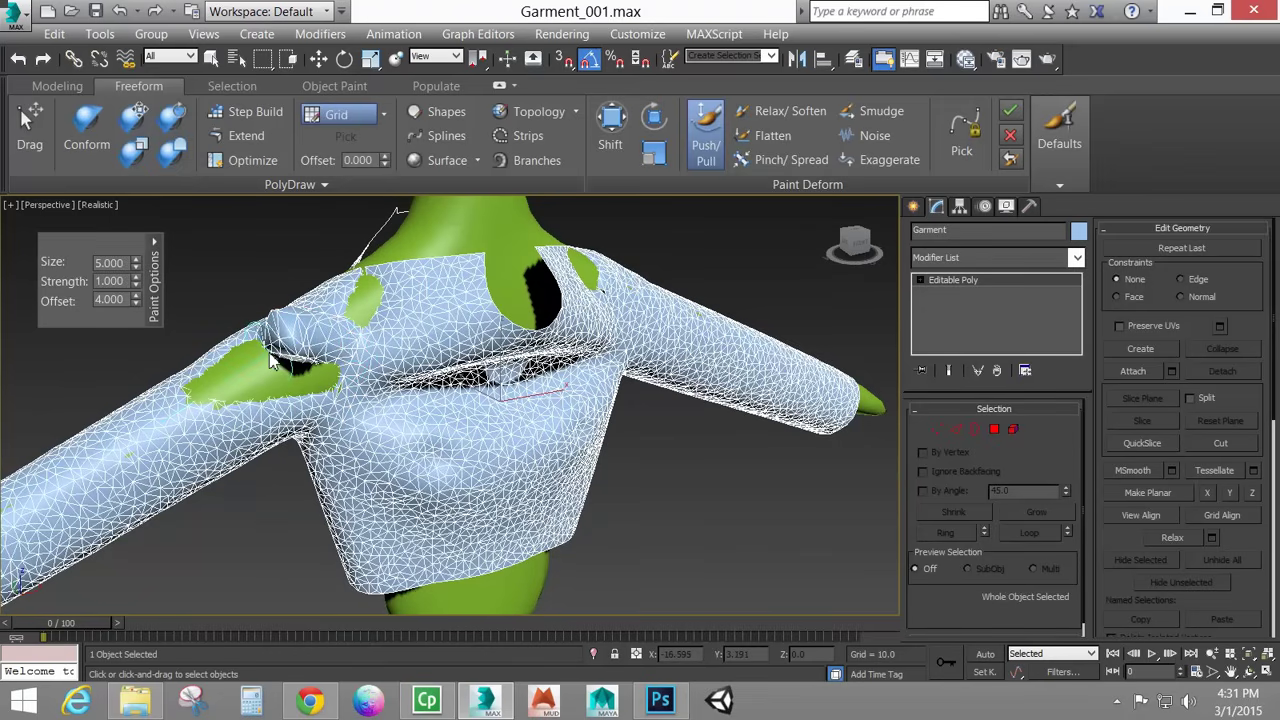
pyautogui.hotkey('ctrl', 'z')
# Set the Push/Pull strength to 0.1 and paint the garment outward over the body showing through at the right shoulder and upper chest.
pyautogui.moveTo(127, 281); pyautogui.dragTo(42, 287)
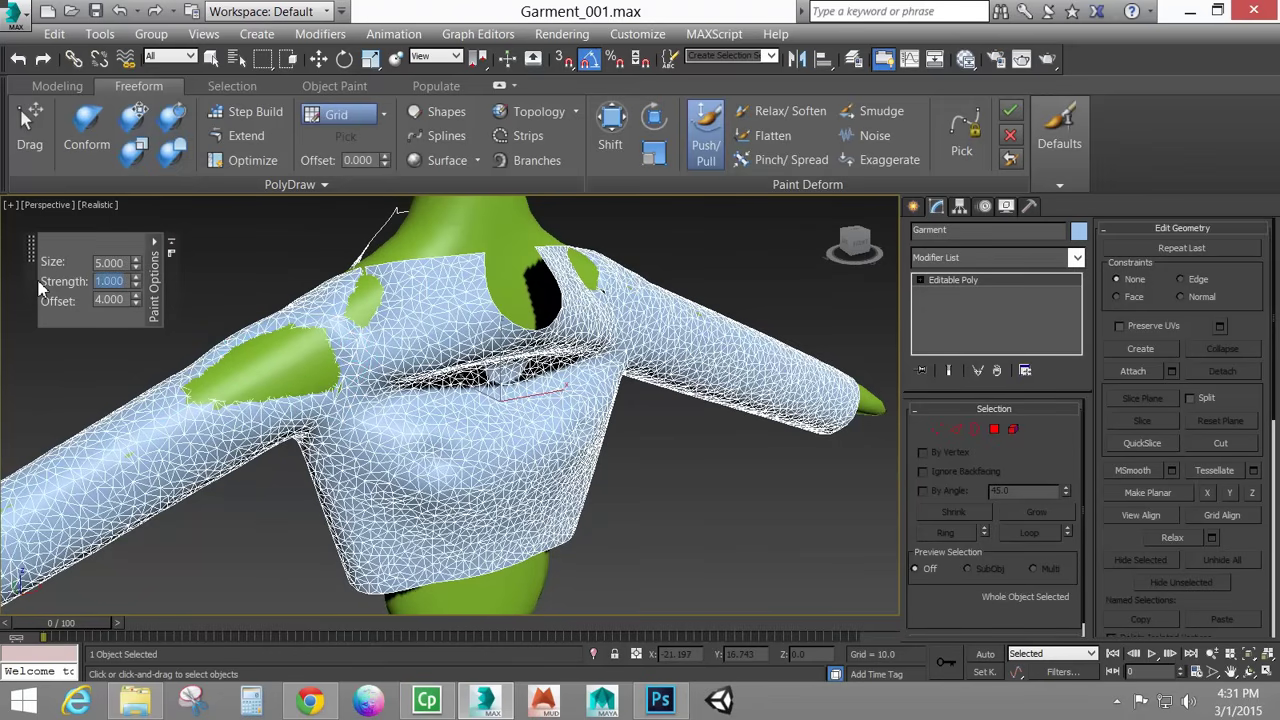
pyautogui.write('0.1')
pyautogui.press('Return')
pyautogui.moveTo(307, 342)
pyautogui.mouseDown()
pyautogui.moveTo(268, 347)
pyautogui.moveTo(233, 375)
pyautogui.mouseUp()
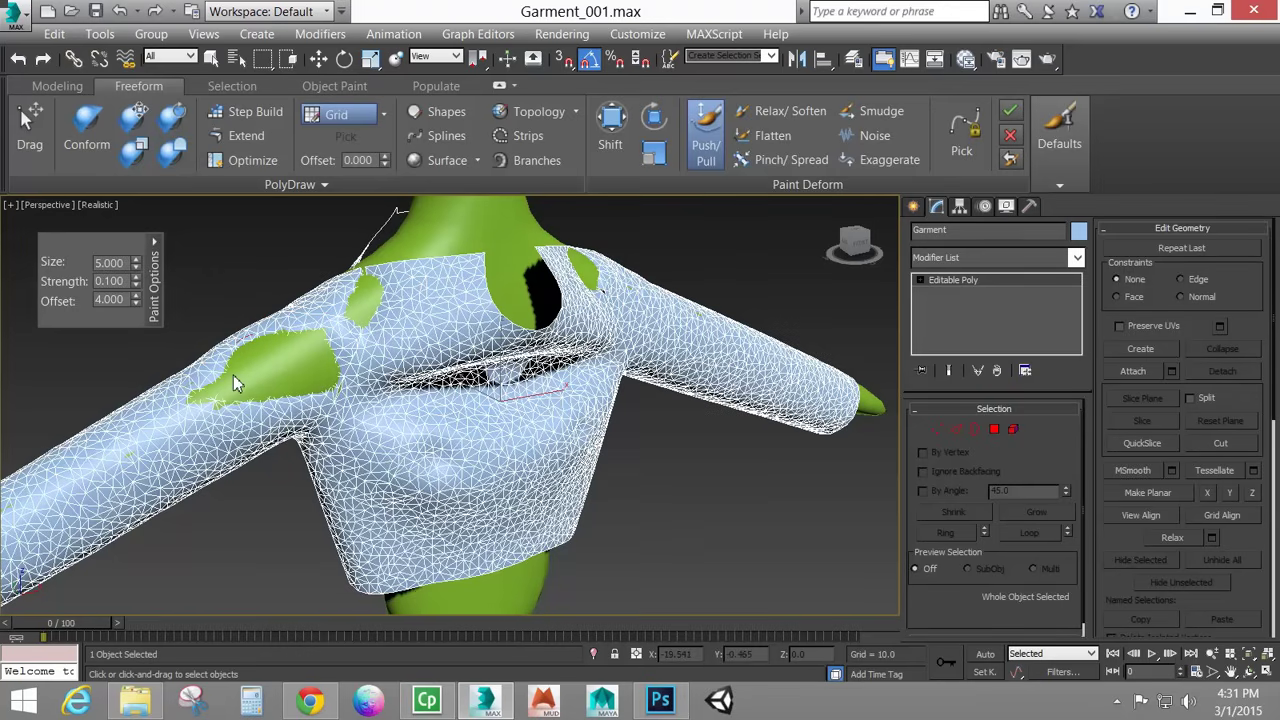
pyautogui.moveTo(313, 381)
pyautogui.mouseDown()
pyautogui.moveTo(325, 370)
pyautogui.moveTo(235, 378)
pyautogui.moveTo(305, 372)
pyautogui.moveTo(255, 355)
pyautogui.moveTo(245, 370)
pyautogui.moveTo(310, 392)
pyautogui.moveTo(232, 397)
pyautogui.moveTo(326, 372)
pyautogui.moveTo(345, 380)
pyautogui.moveTo(340, 397)
pyautogui.mouseUp()
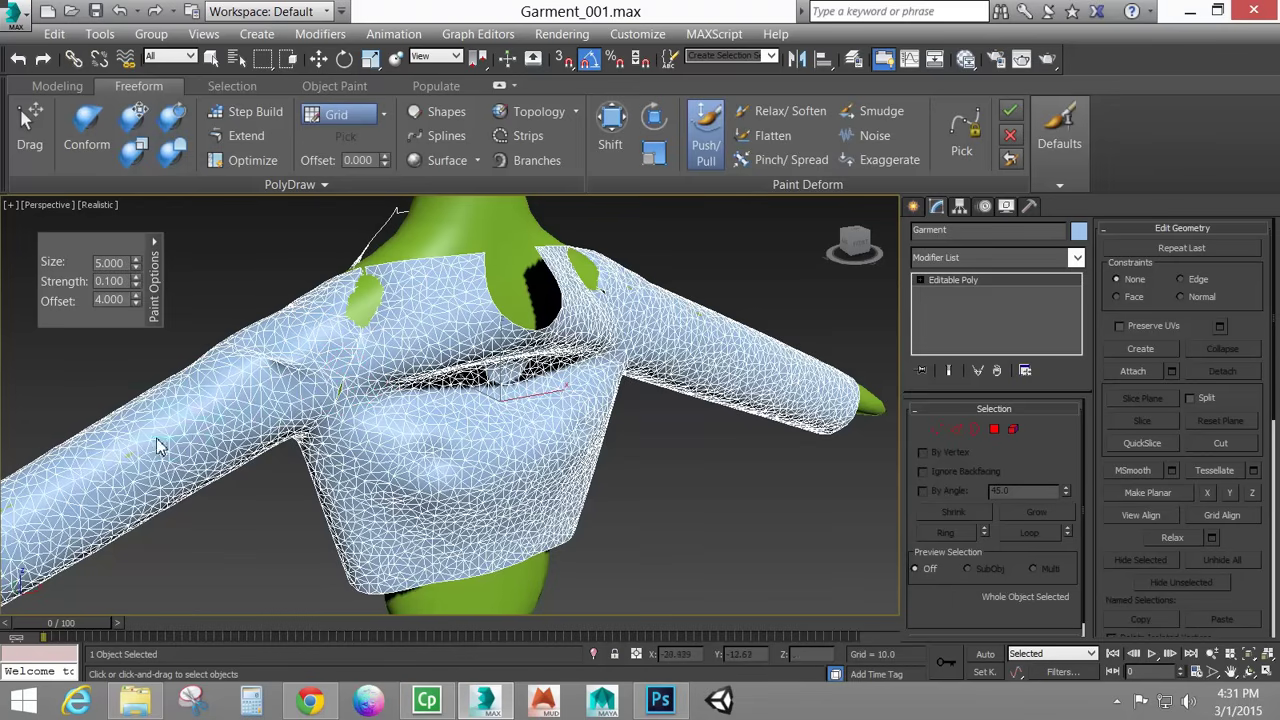
pyautogui.moveTo(371, 314)
pyautogui.mouseDown()
pyautogui.moveTo(360, 285)
pyautogui.moveTo(386, 306)
pyautogui.moveTo(367, 279)
pyautogui.moveTo(370, 345)
pyautogui.mouseUp()
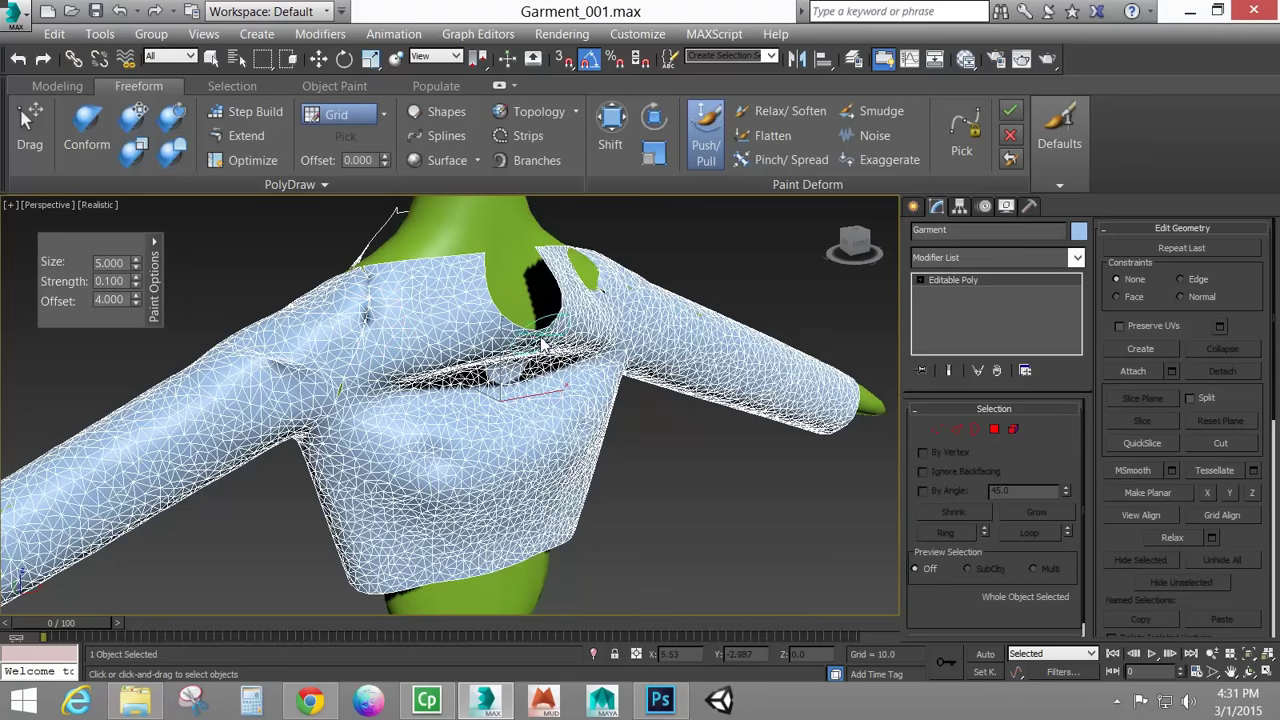
# Paint the garment outward with Push/Pull to cover the body showing through at the opposite shoulder.
pyautogui.keyDown('alt'); pyautogui.moveTo(490, 320); pyautogui.dragTo(570, 368, button='middle'); pyautogui.keyUp('alt')
pyautogui.scroll(-5, 592, 373)
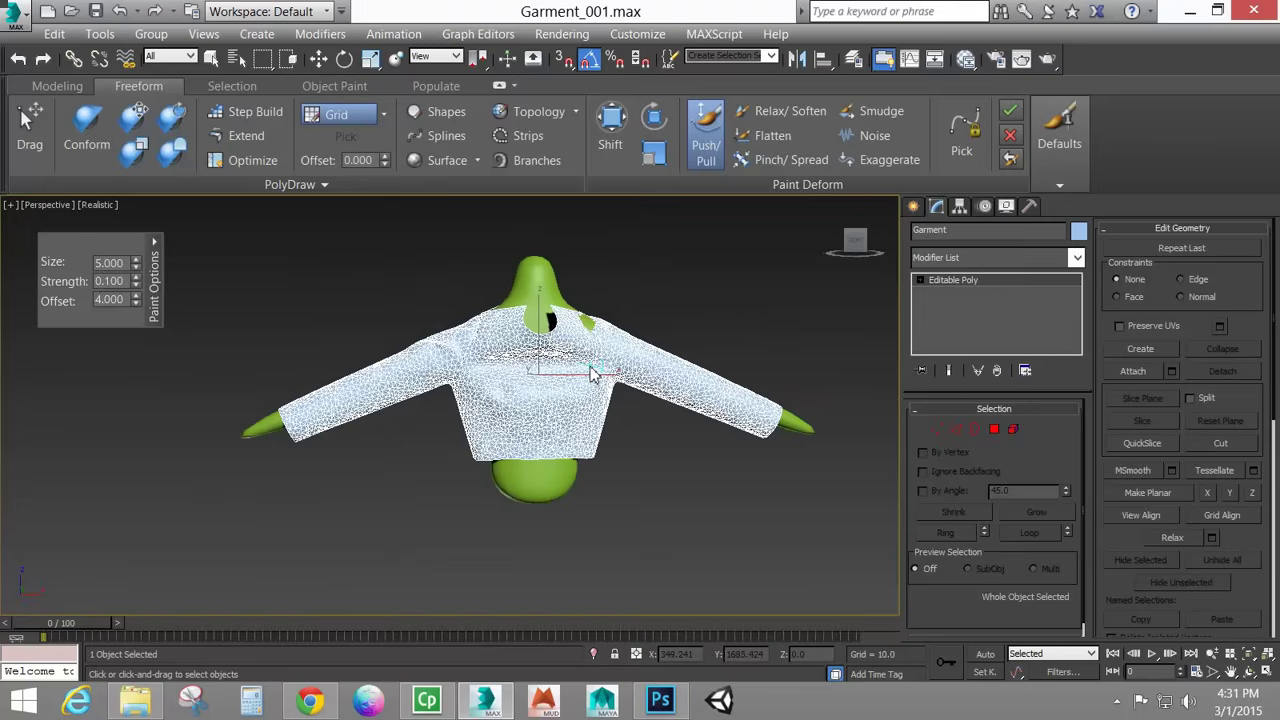
pyautogui.scroll(6, 585, 372)
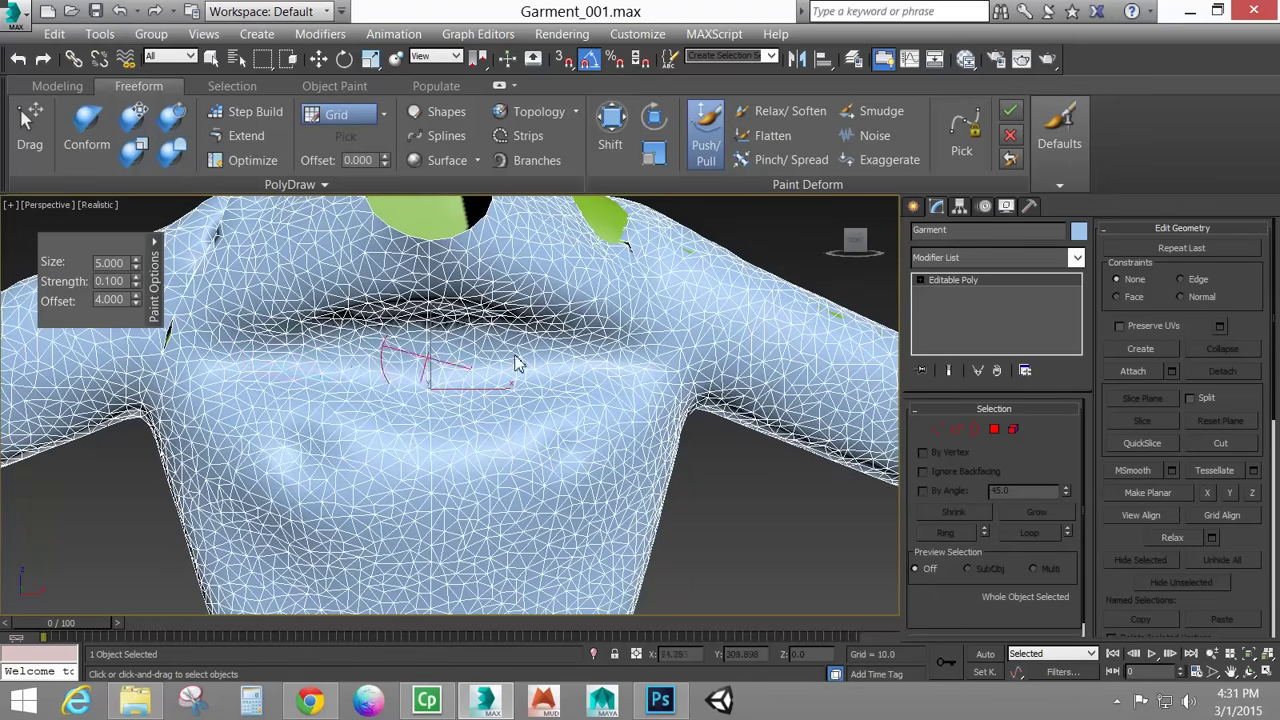
pyautogui.keyDown('alt'); pyautogui.moveTo(610, 304); pyautogui.dragTo(572, 345, button='middle'); pyautogui.keyUp('alt')
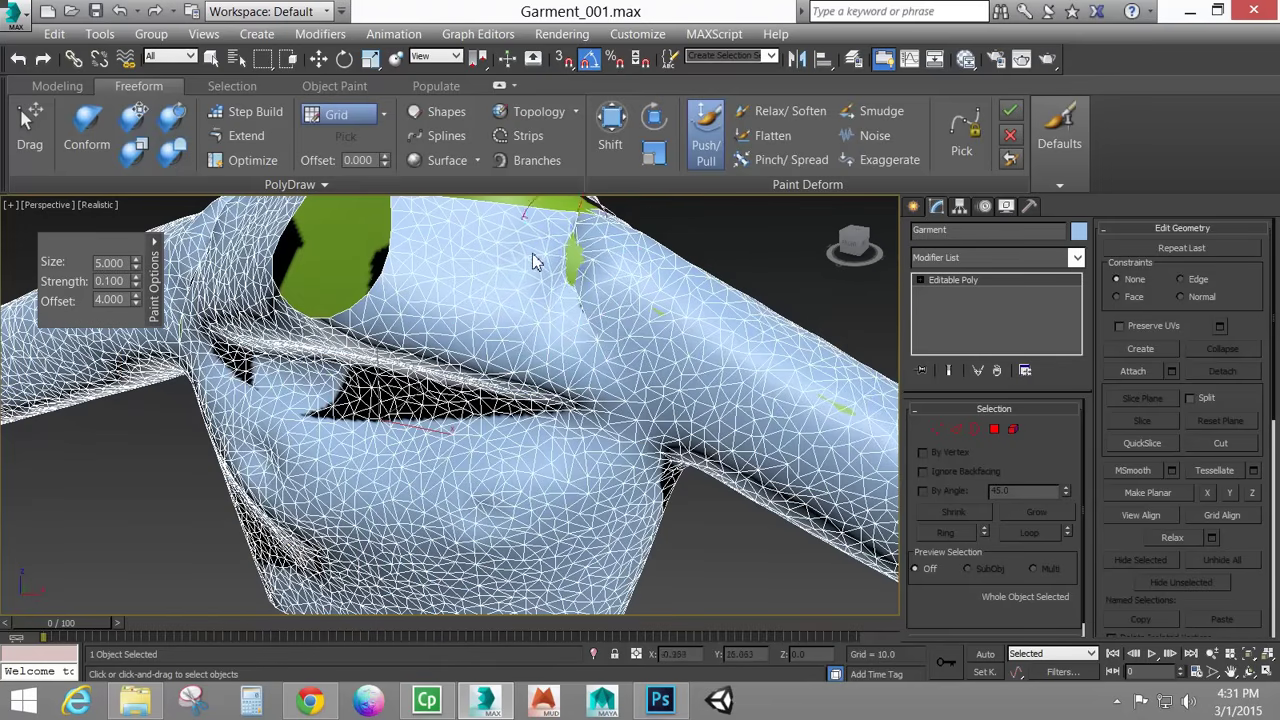
pyautogui.moveTo(534, 263); pyautogui.dragTo(582, 255)
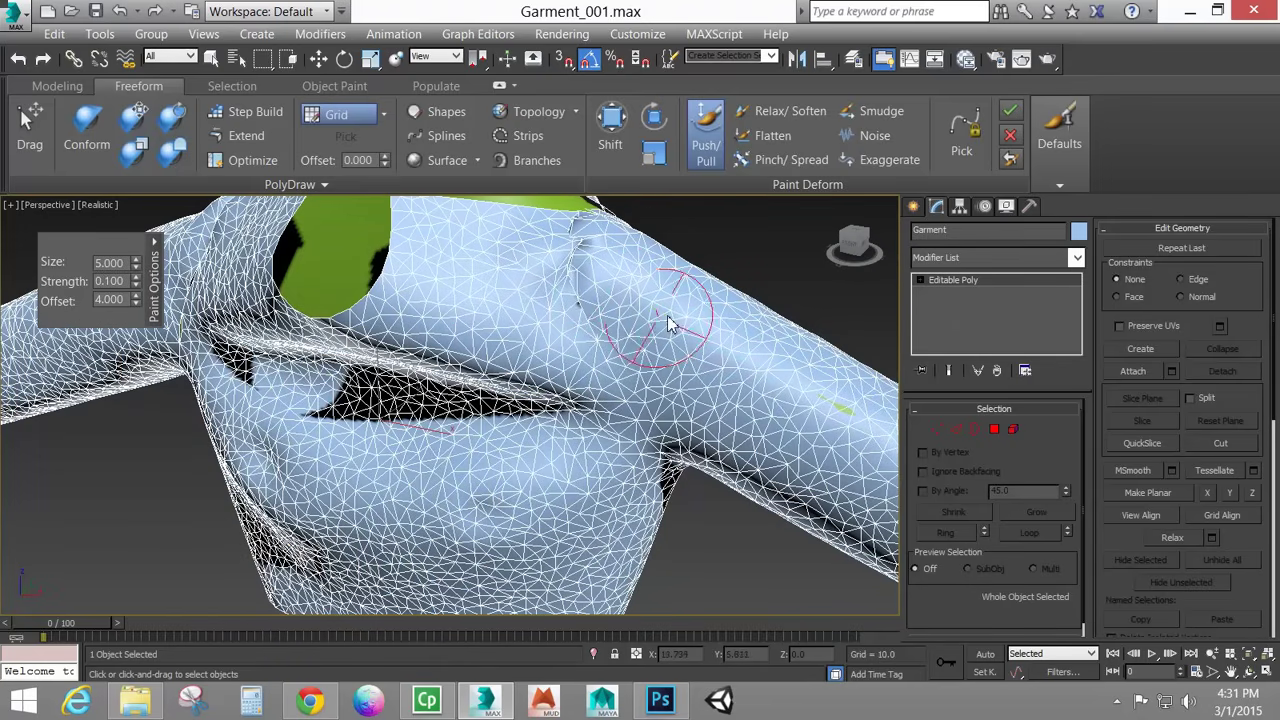
# Smooth the creases in the garment at both front shoulder seams with the Relax/Soften brush at size 5 and strength 0.1.
pyautogui.keyDown('alt'); pyautogui.moveTo(716, 421); pyautogui.dragTo(722, 418, button='middle'); pyautogui.keyUp('alt')
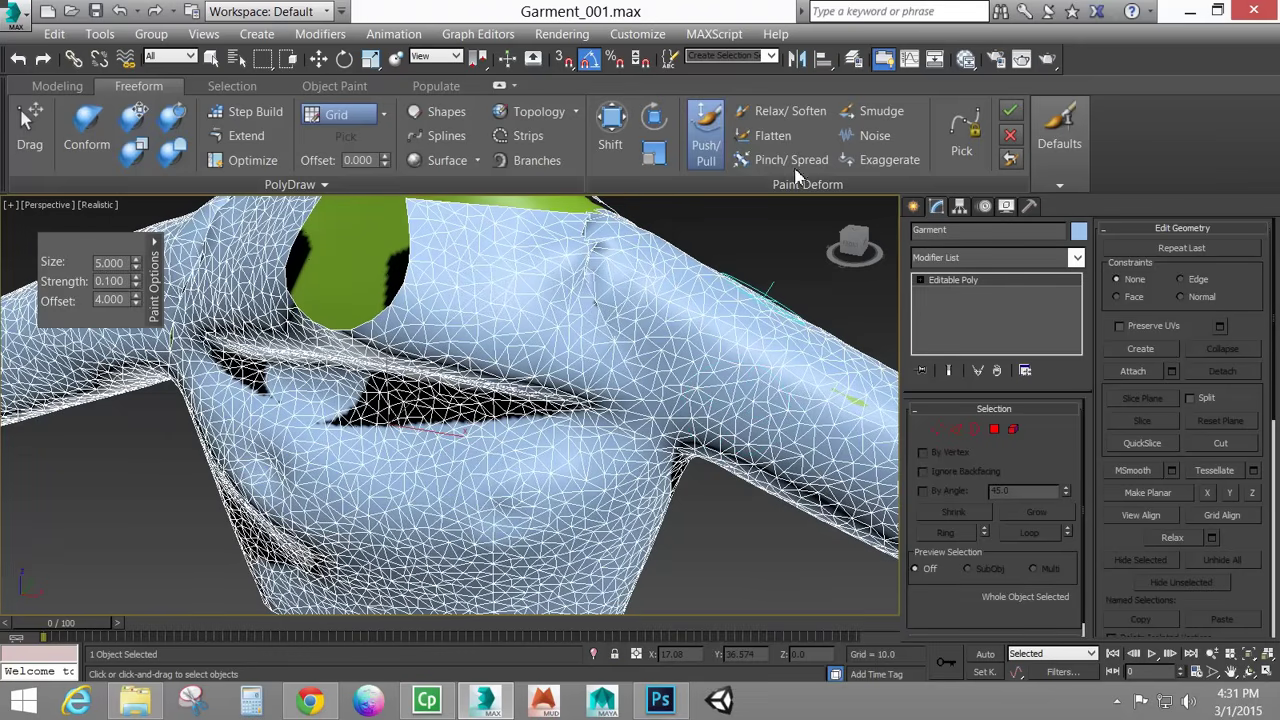
pyautogui.click(780, 114)
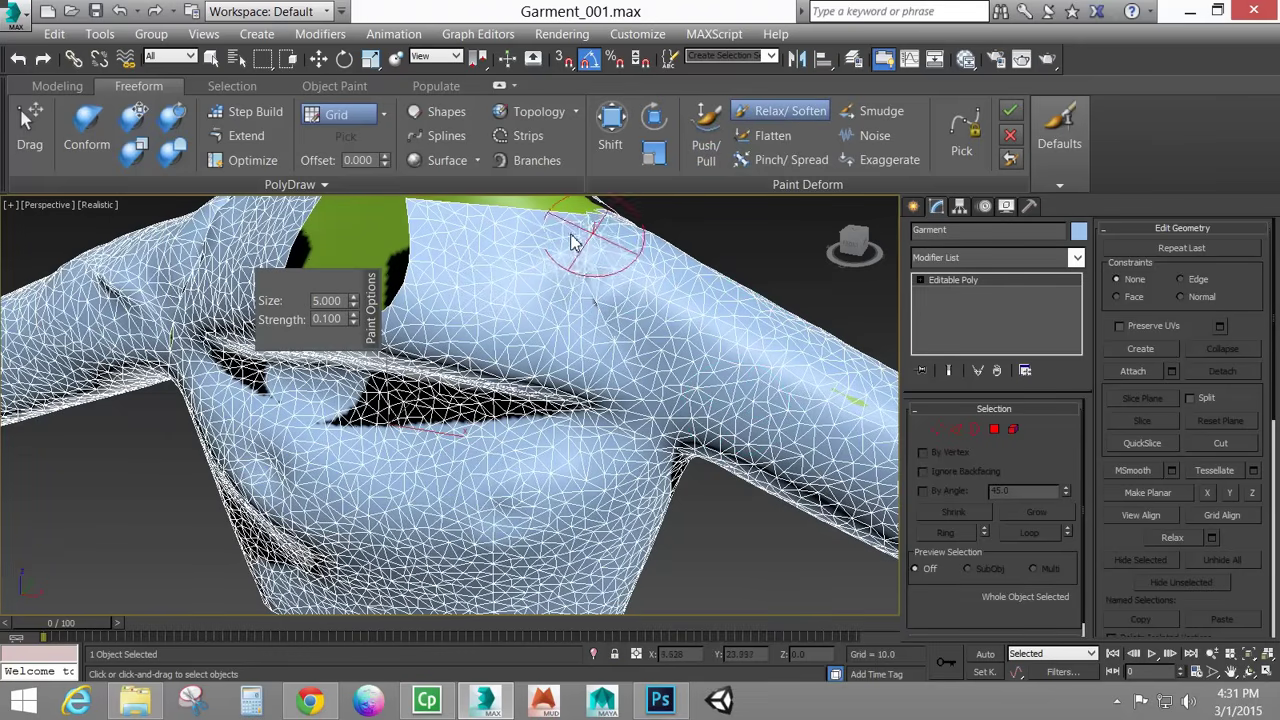
pyautogui.moveTo(570, 242)
pyautogui.mouseDown()
pyautogui.moveTo(606, 245)
pyautogui.moveTo(543, 305)
pyautogui.moveTo(645, 299)
pyautogui.moveTo(618, 298)
pyautogui.mouseUp()
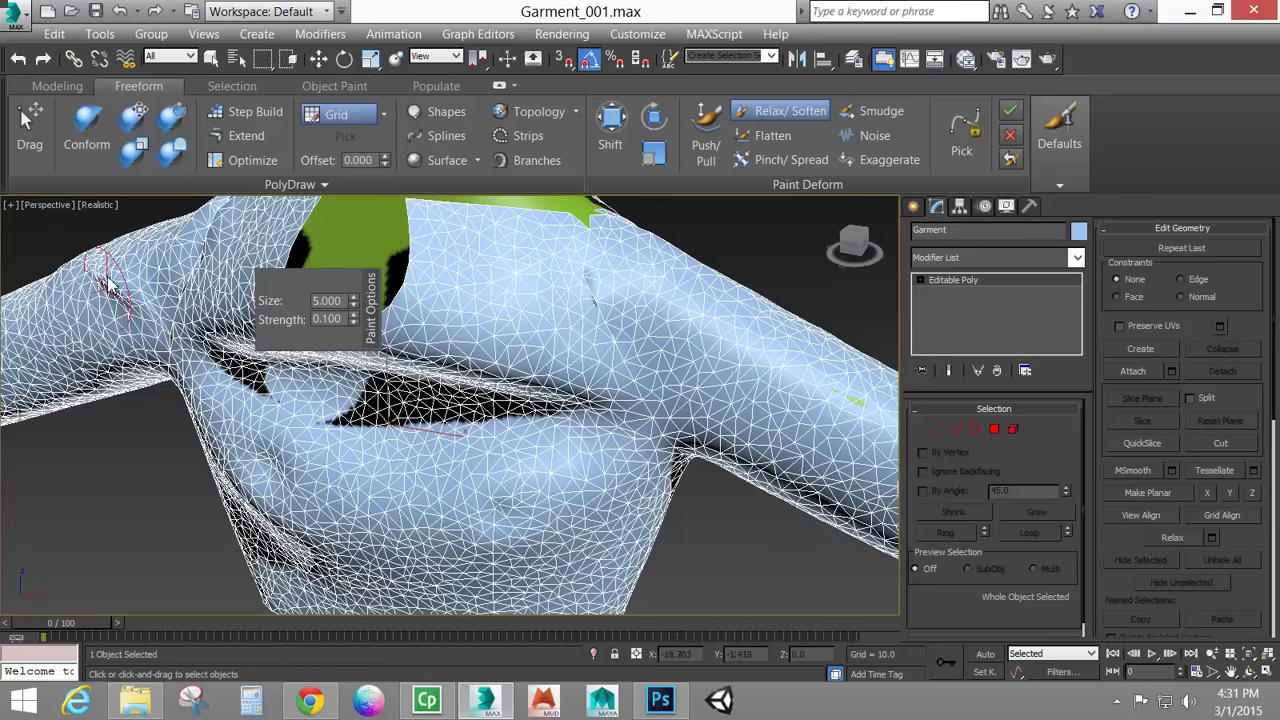
pyautogui.moveTo(108, 286)
pyautogui.mouseDown()
pyautogui.moveTo(94, 296)
pyautogui.moveTo(118, 320)
pyautogui.moveTo(148, 287)
pyautogui.moveTo(112, 290)
pyautogui.mouseUp()
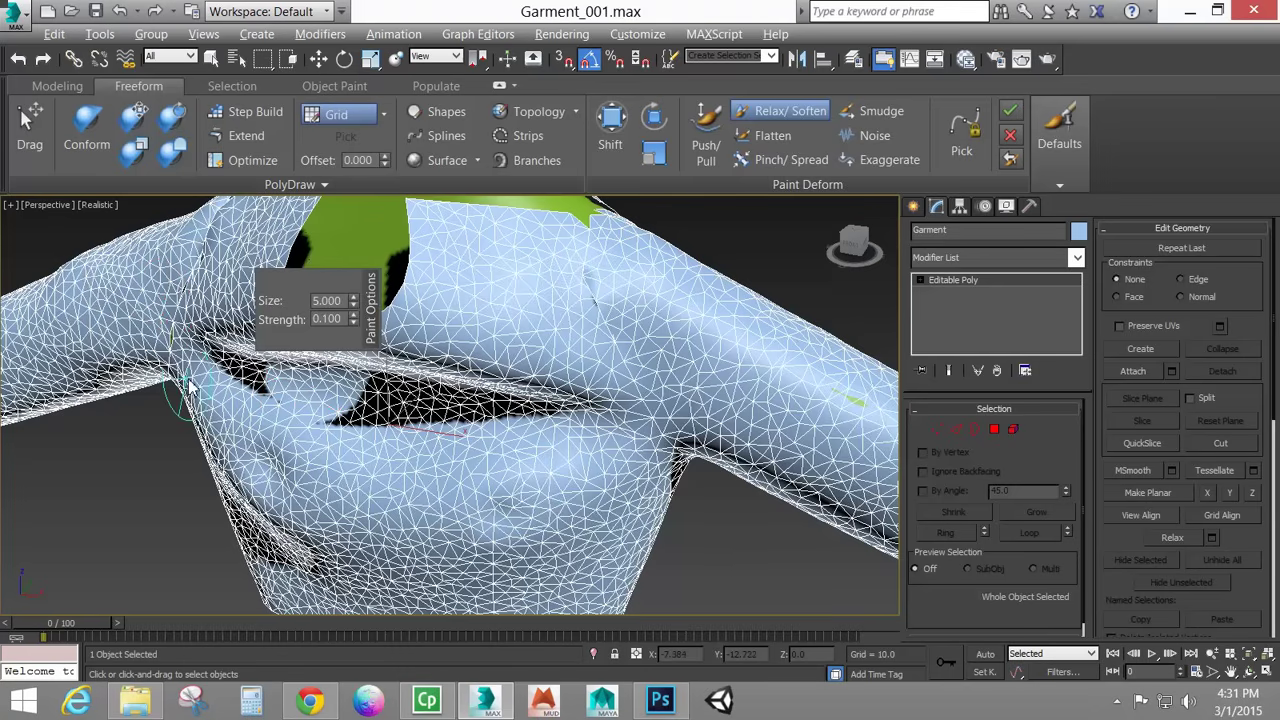
pyautogui.keyDown('alt'); pyautogui.moveTo(190, 385); pyautogui.dragTo(214, 222, button='middle'); pyautogui.keyUp('alt')
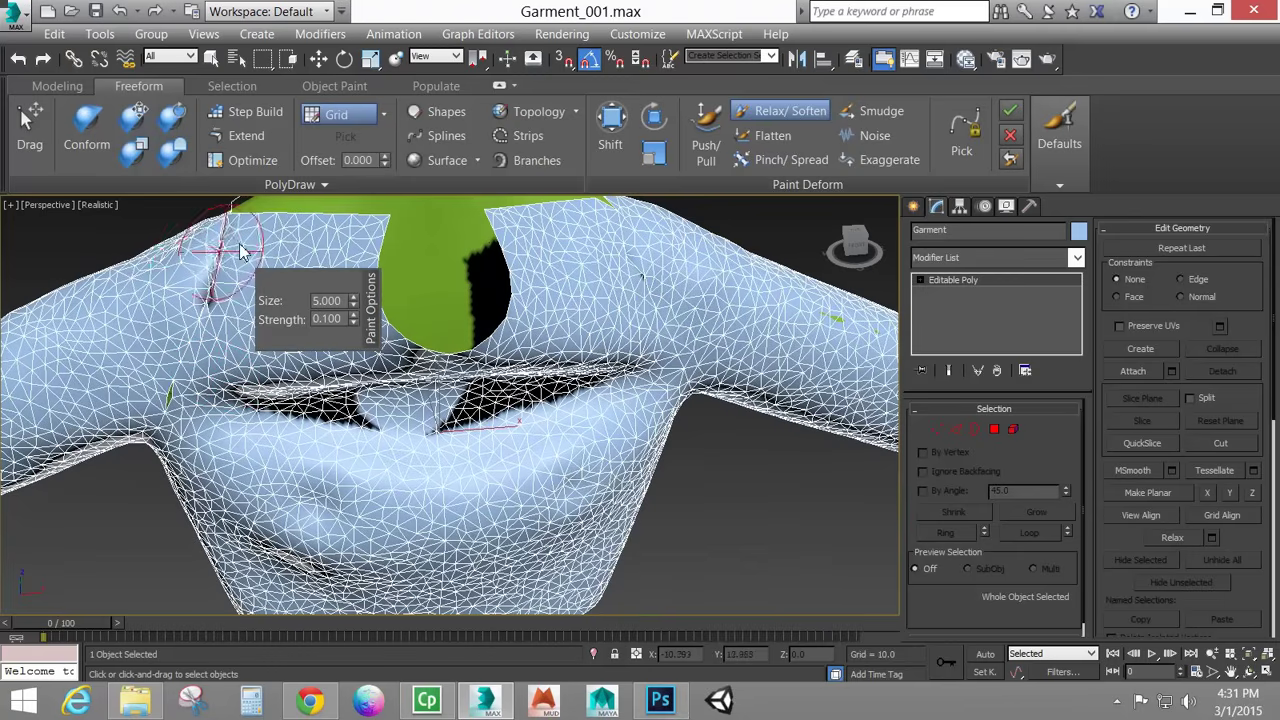
pyautogui.moveTo(240, 246)
pyautogui.mouseDown()
pyautogui.moveTo(214, 230)
pyautogui.moveTo(205, 294)
pyautogui.moveTo(227, 312)
pyautogui.moveTo(175, 360)
pyautogui.moveTo(163, 394)
pyautogui.moveTo(168, 374)
pyautogui.moveTo(185, 386)
pyautogui.moveTo(203, 222)
pyautogui.moveTo(173, 308)
pyautogui.moveTo(192, 299)
pyautogui.moveTo(200, 250)
pyautogui.mouseUp()
# Cover the remaining body spots at the front shoulder and upper sleeve with Push/Pull and soften the shoulder crease with Relax/Soften.
pyautogui.click(705, 135)
pyautogui.keyDown('alt'); pyautogui.moveTo(604, 420); pyautogui.dragTo(548, 400, button='middle'); pyautogui.keyUp('alt')
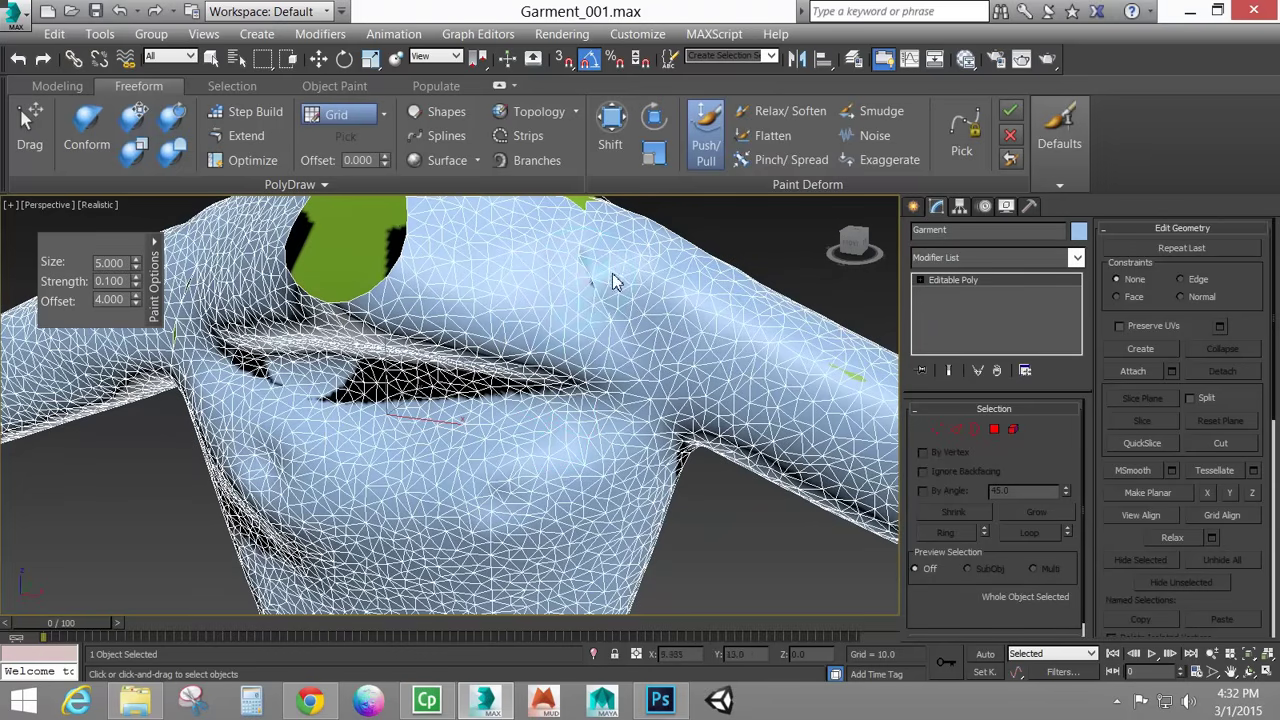
pyautogui.click(795, 111)
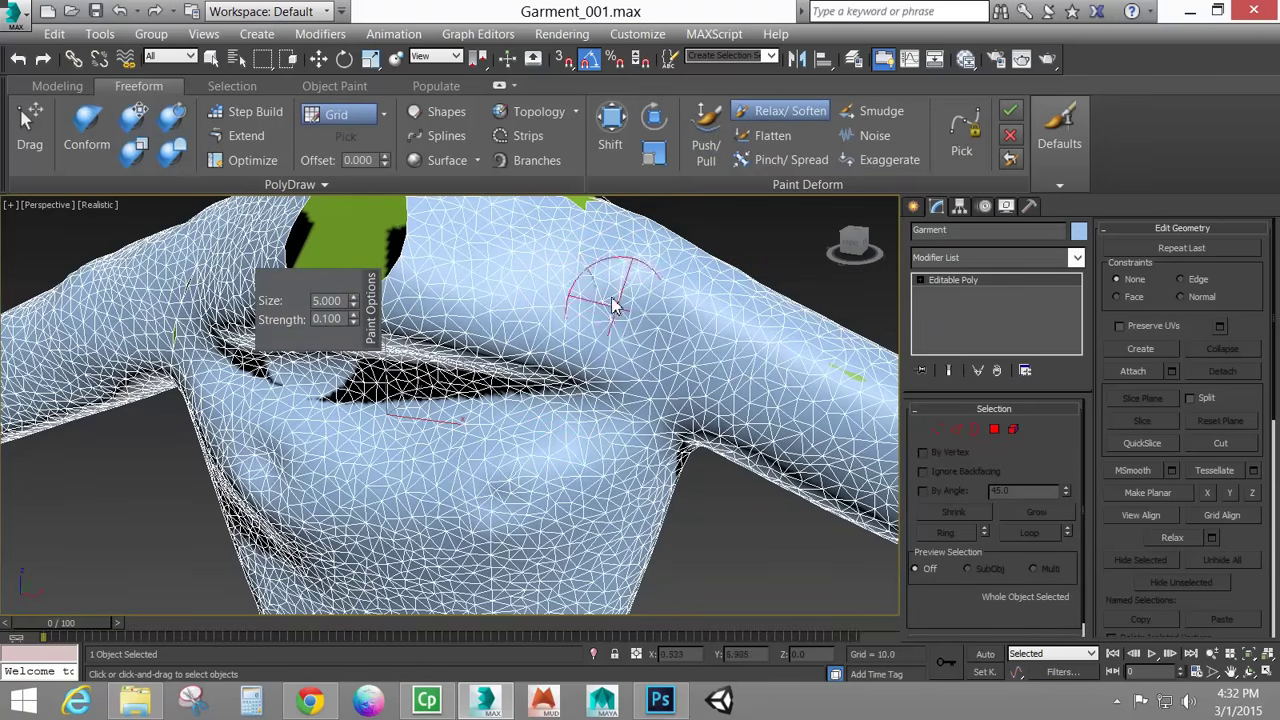
pyautogui.moveTo(851, 380)
pyautogui.mouseDown()
pyautogui.moveTo(823, 409)
pyautogui.moveTo(815, 375)
pyautogui.moveTo(800, 385)
pyautogui.mouseUp()
# Paint the garment outward with Push/Pull over the body showing through at the back of both shoulders and upper sleeve.
pyautogui.click(712, 150)
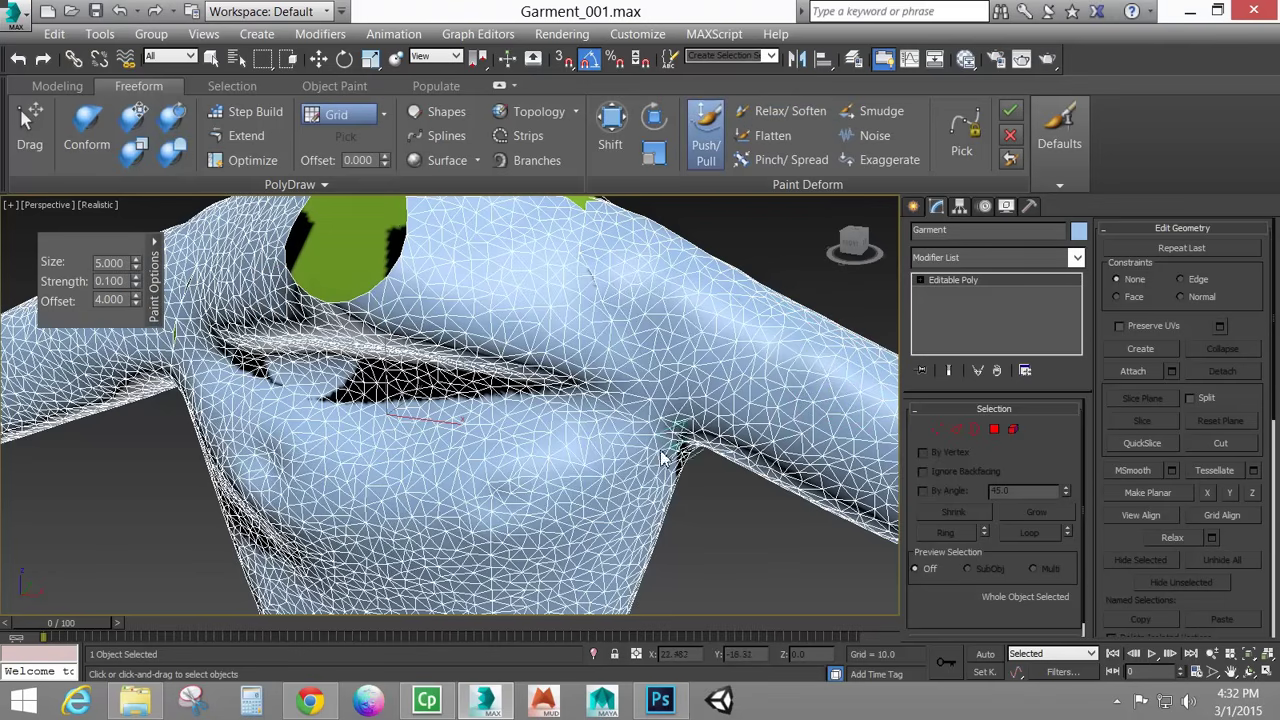
pyautogui.moveTo(667, 457)
pyautogui.keyDown('alt'); pyautogui.mouseDown(button='middle')
pyautogui.moveTo(643, 420)
pyautogui.moveTo(465, 420)
pyautogui.mouseUp(button='middle'); pyautogui.keyUp('alt')
pyautogui.scroll(-5, 465, 411)
pyautogui.keyDown('alt'); pyautogui.moveTo(340, 442); pyautogui.dragTo(580, 472, button='middle'); pyautogui.keyUp('alt')
pyautogui.scroll(10, 505, 340)
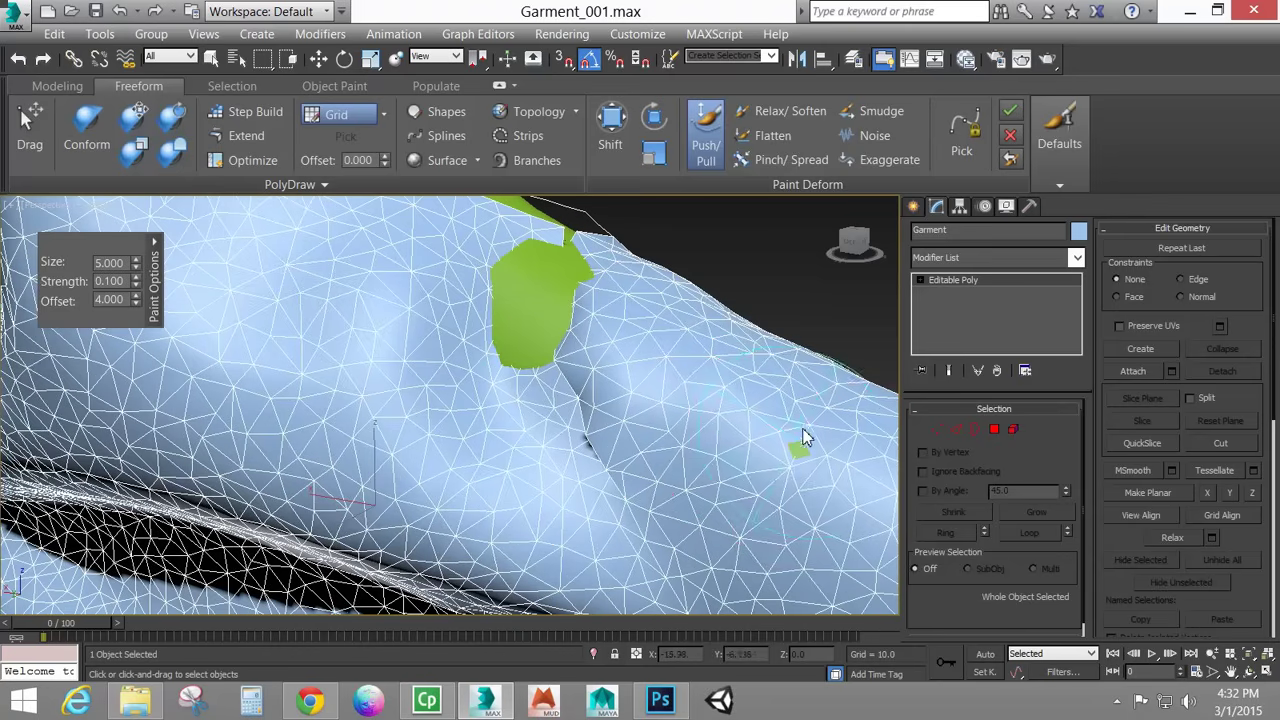
pyautogui.moveTo(563, 371)
pyautogui.mouseDown()
pyautogui.moveTo(535, 340)
pyautogui.moveTo(563, 286)
pyautogui.moveTo(511, 340)
pyautogui.moveTo(614, 263)
pyautogui.mouseUp()
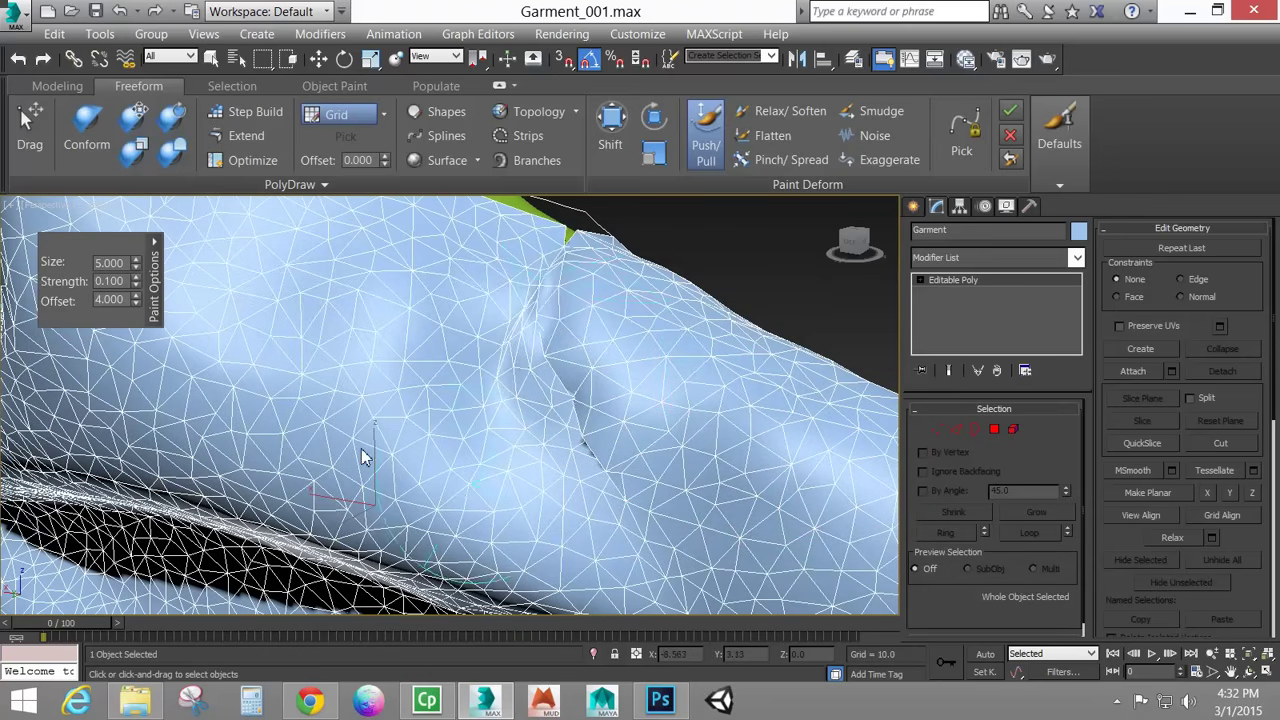
pyautogui.keyDown('alt'); pyautogui.moveTo(361, 454); pyautogui.dragTo(393, 422, button='middle'); pyautogui.keyUp('alt')
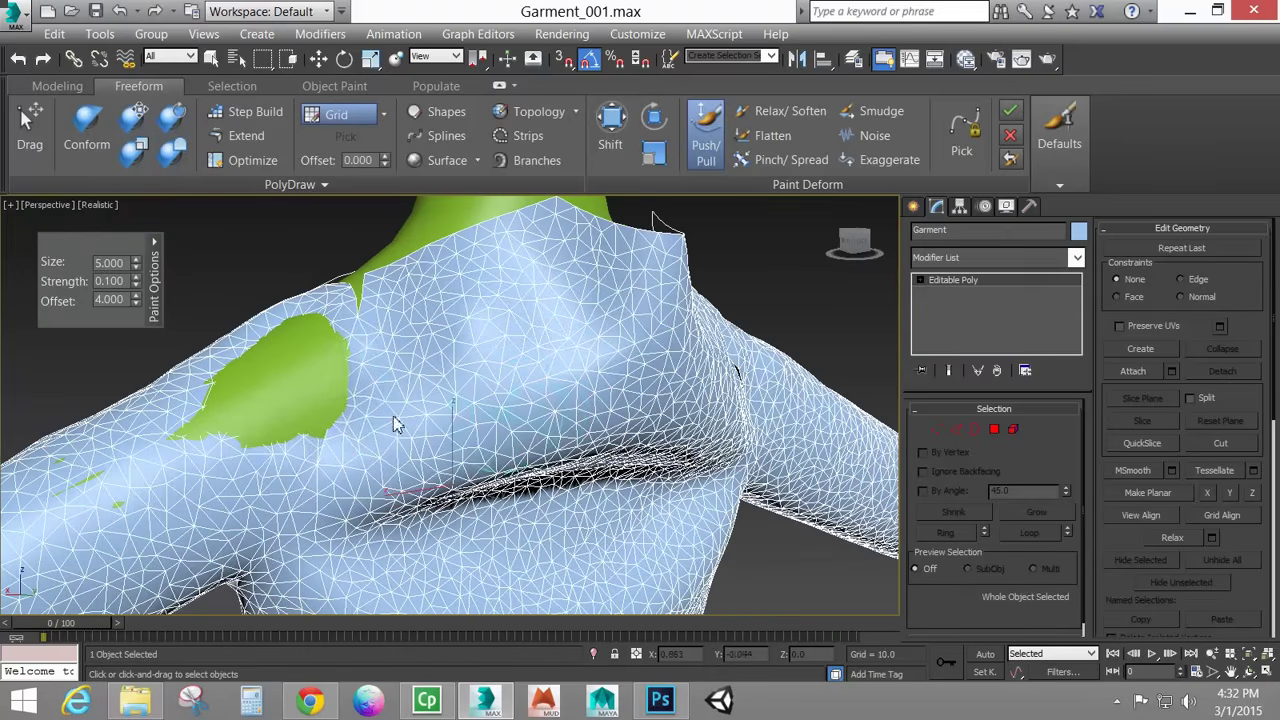
pyautogui.moveTo(393, 422)
pyautogui.mouseDown()
pyautogui.moveTo(289, 420)
pyautogui.moveTo(329, 357)
pyautogui.moveTo(280, 398)
pyautogui.moveTo(300, 410)
pyautogui.moveTo(293, 375)
pyautogui.moveTo(312, 420)
pyautogui.moveTo(200, 440)
pyautogui.moveTo(86, 500)
pyautogui.mouseUp()
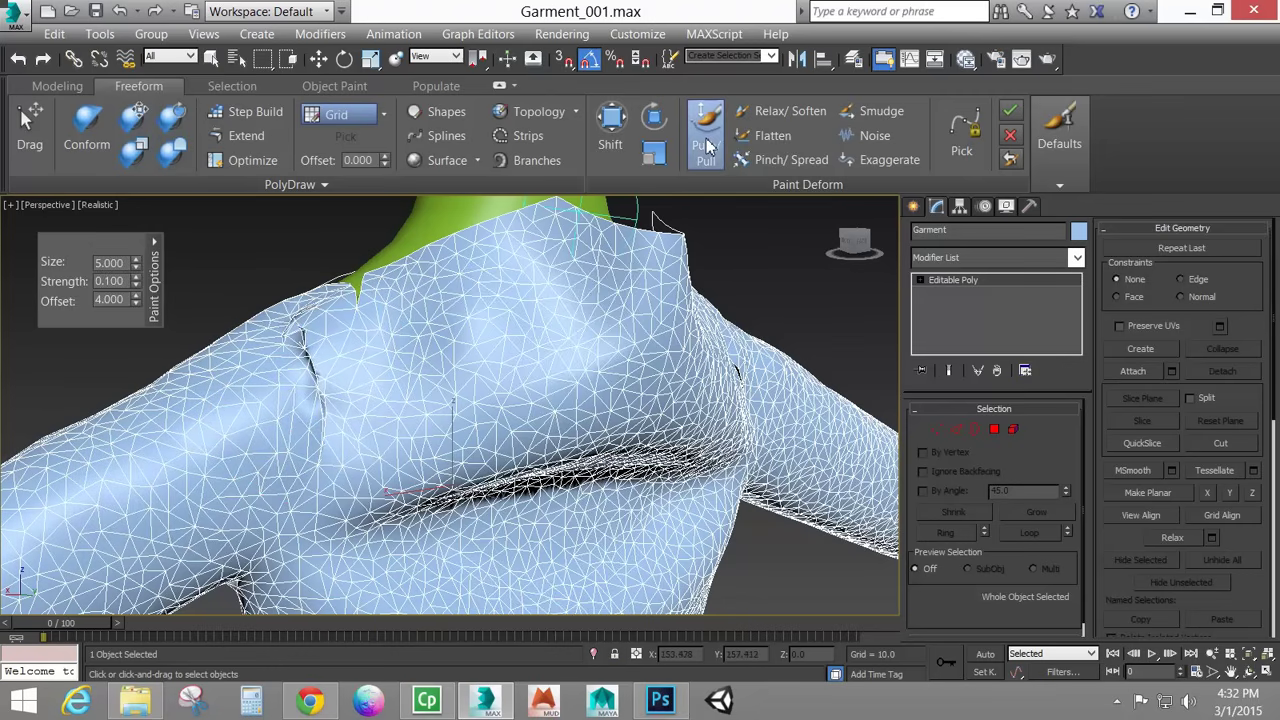
# Soften the creased back shoulder with Relax/Soften, alternating with Push/Pull wherever the body pokes through again.
pyautogui.click(783, 110)
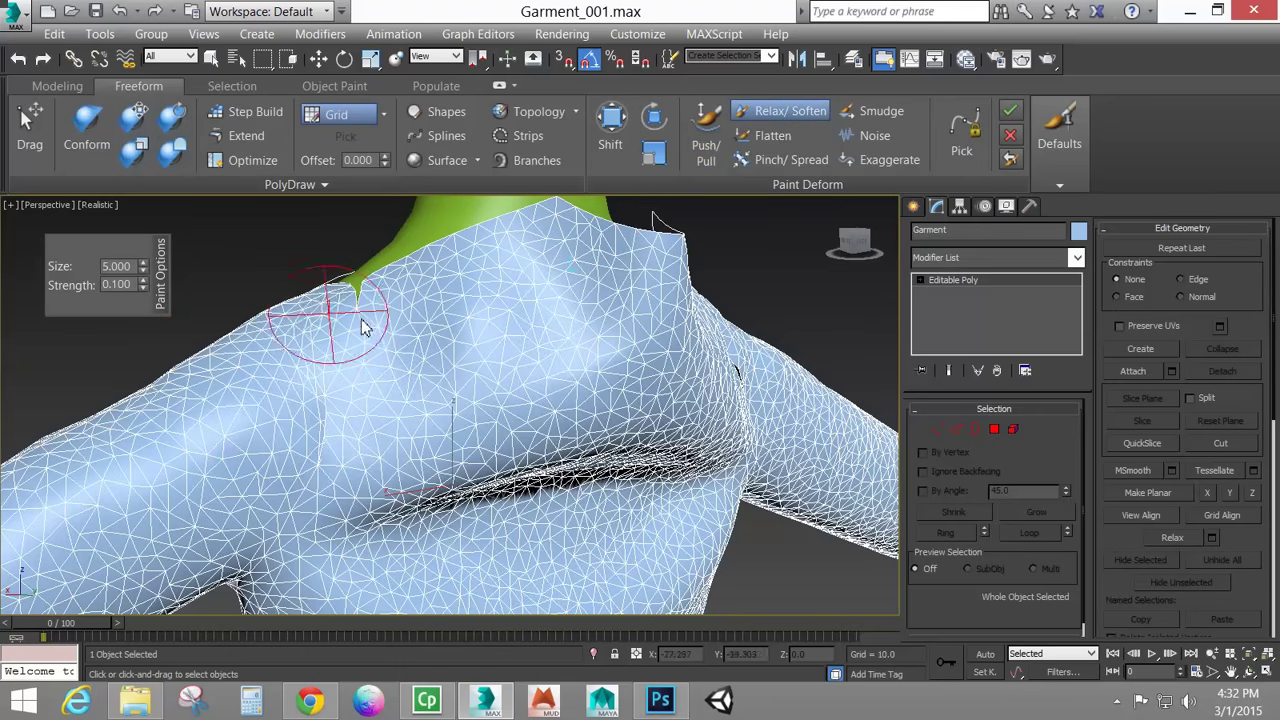
pyautogui.moveTo(364, 328)
pyautogui.mouseDown()
pyautogui.moveTo(293, 432)
pyautogui.moveTo(265, 440)
pyautogui.mouseUp()
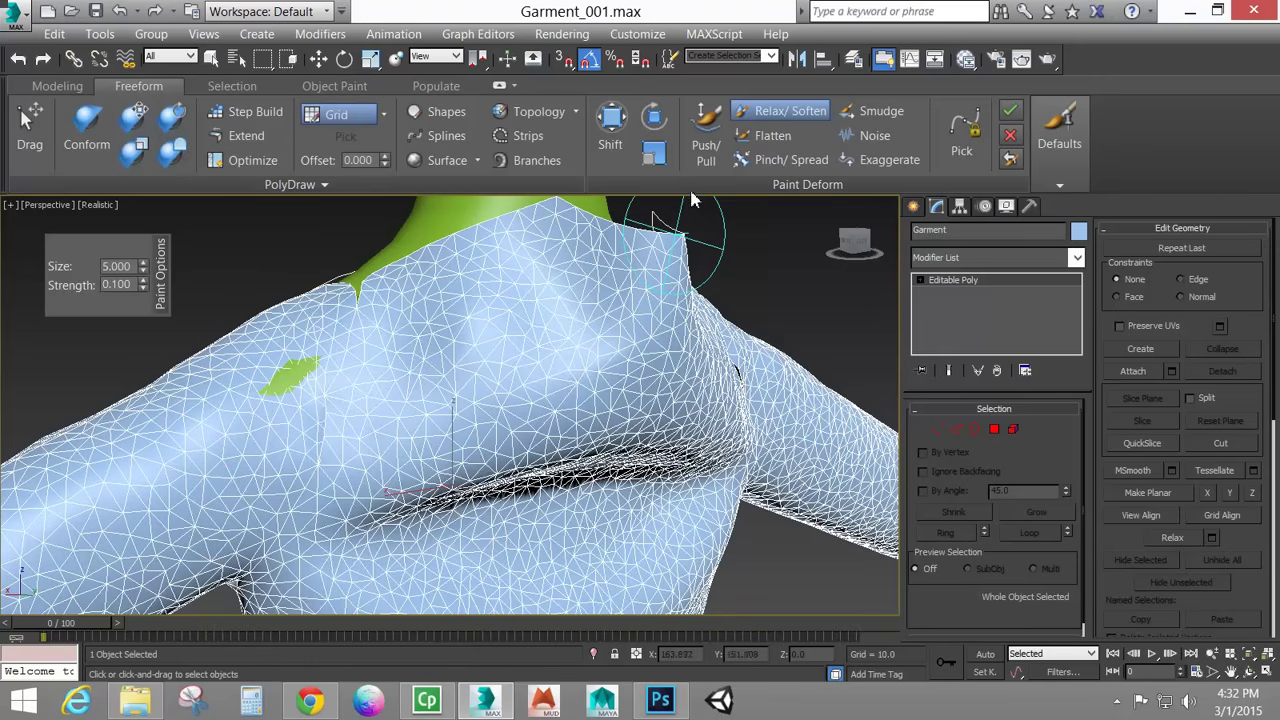
pyautogui.click(701, 134)
pyautogui.moveTo(314, 380); pyautogui.dragTo(351, 363)
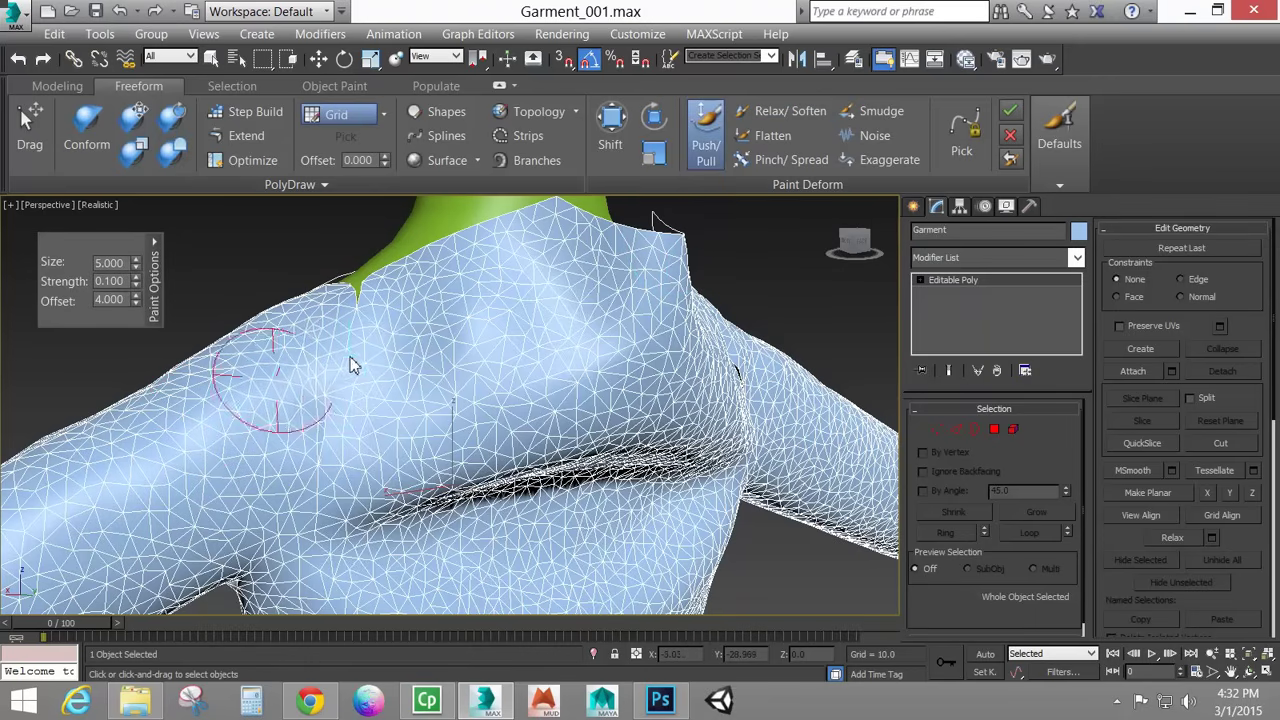
pyautogui.click(782, 114)
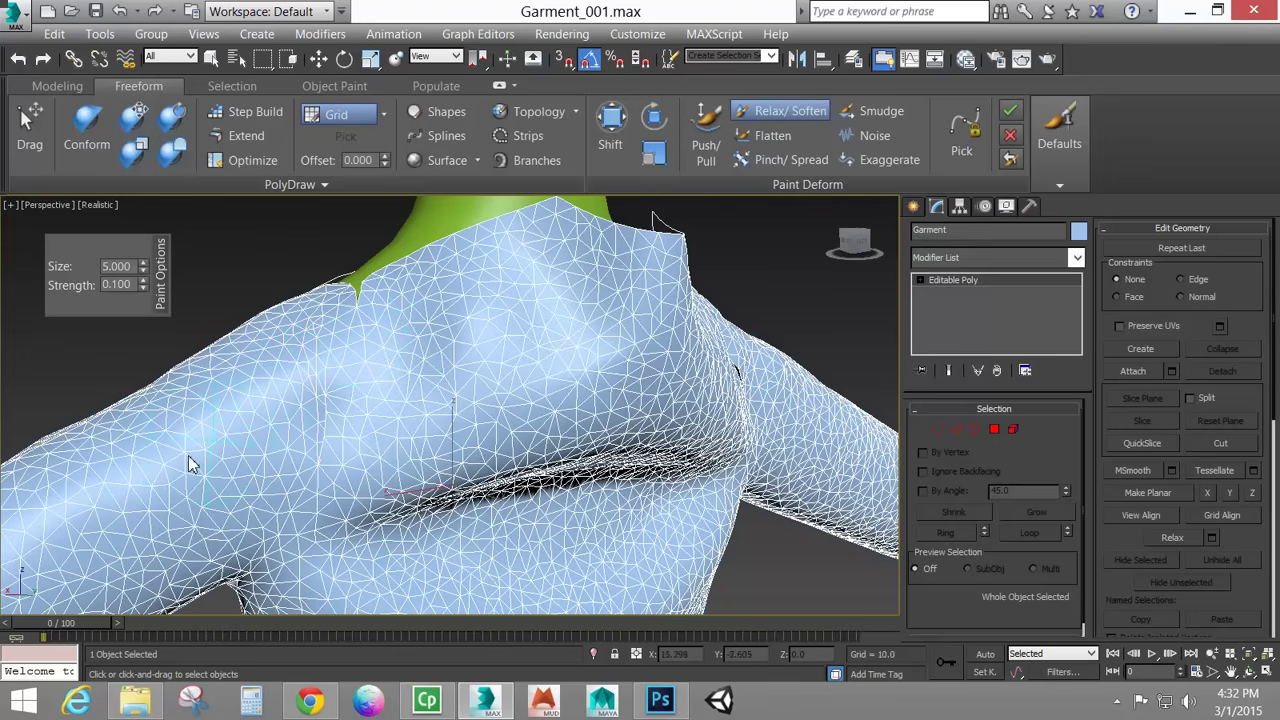
# Merge the two vertices on either side of the small slit in the armhole seam above the front armpit.
pyautogui.keyDown('alt'); pyautogui.moveTo(653, 214); pyautogui.dragTo(375, 335, button='middle'); pyautogui.keyUp('alt')
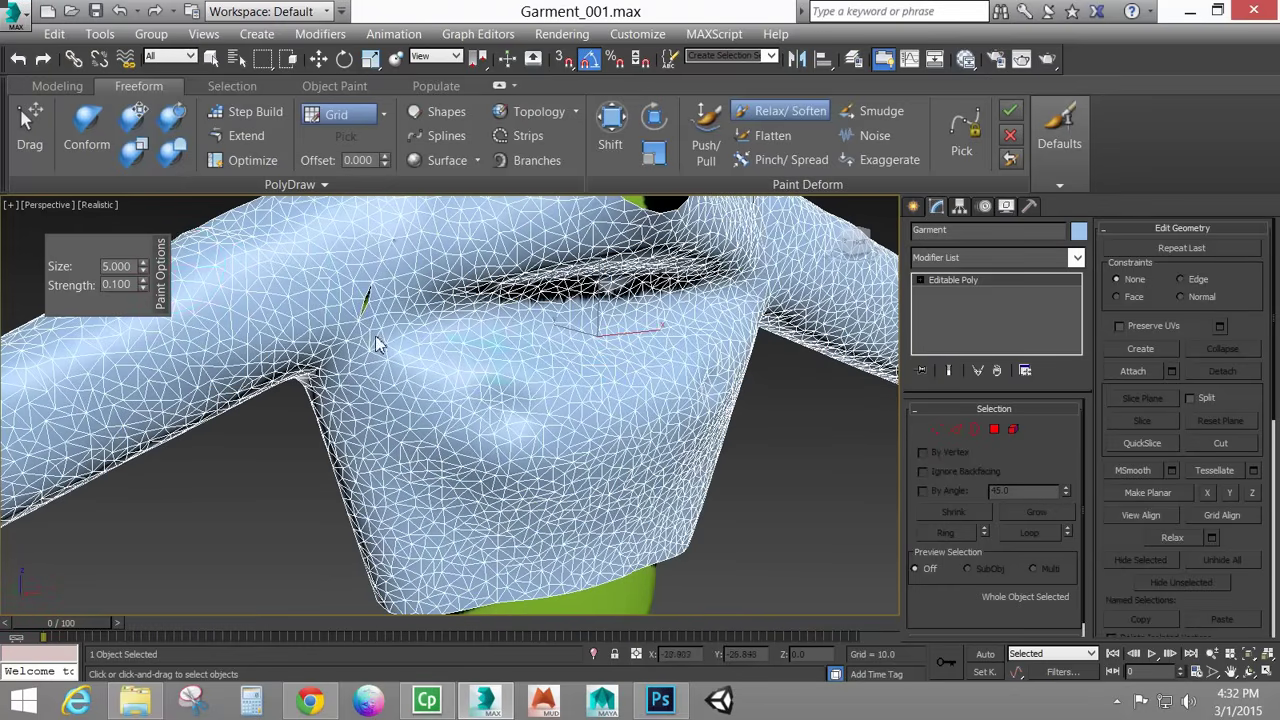
pyautogui.click(936, 429)
pyautogui.scroll(3, 300, 380)
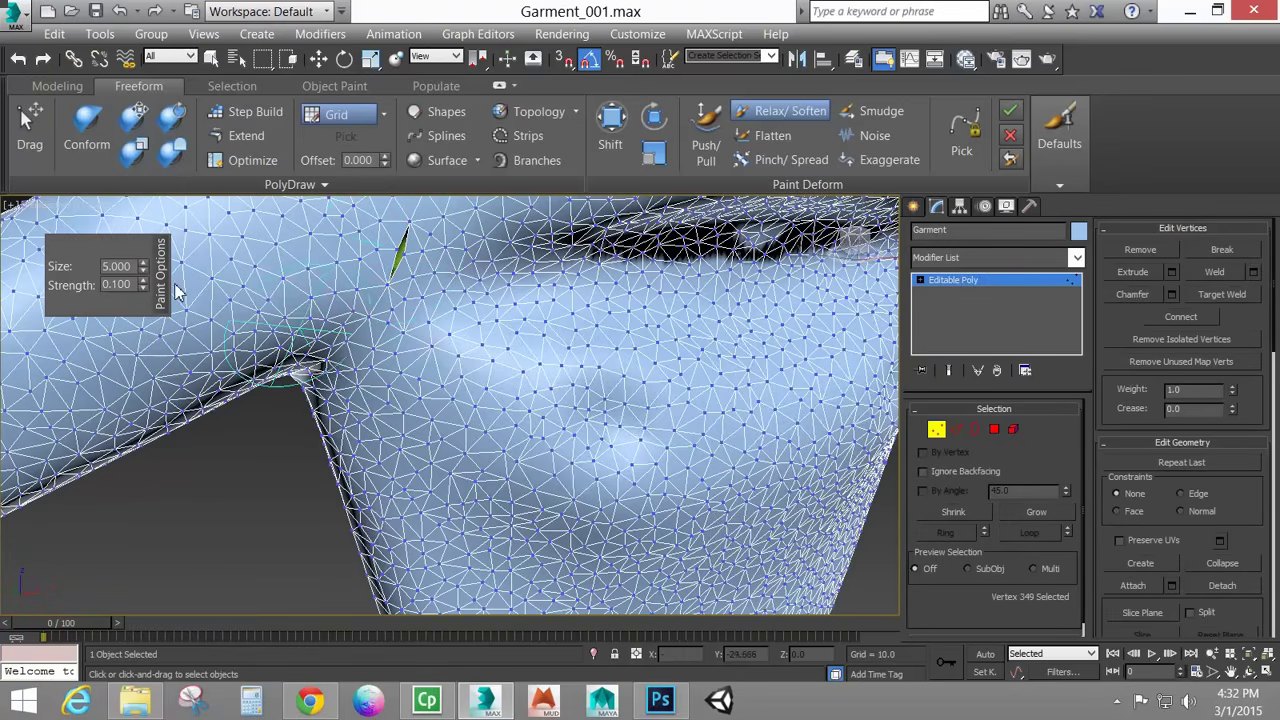
pyautogui.click(755, 110)
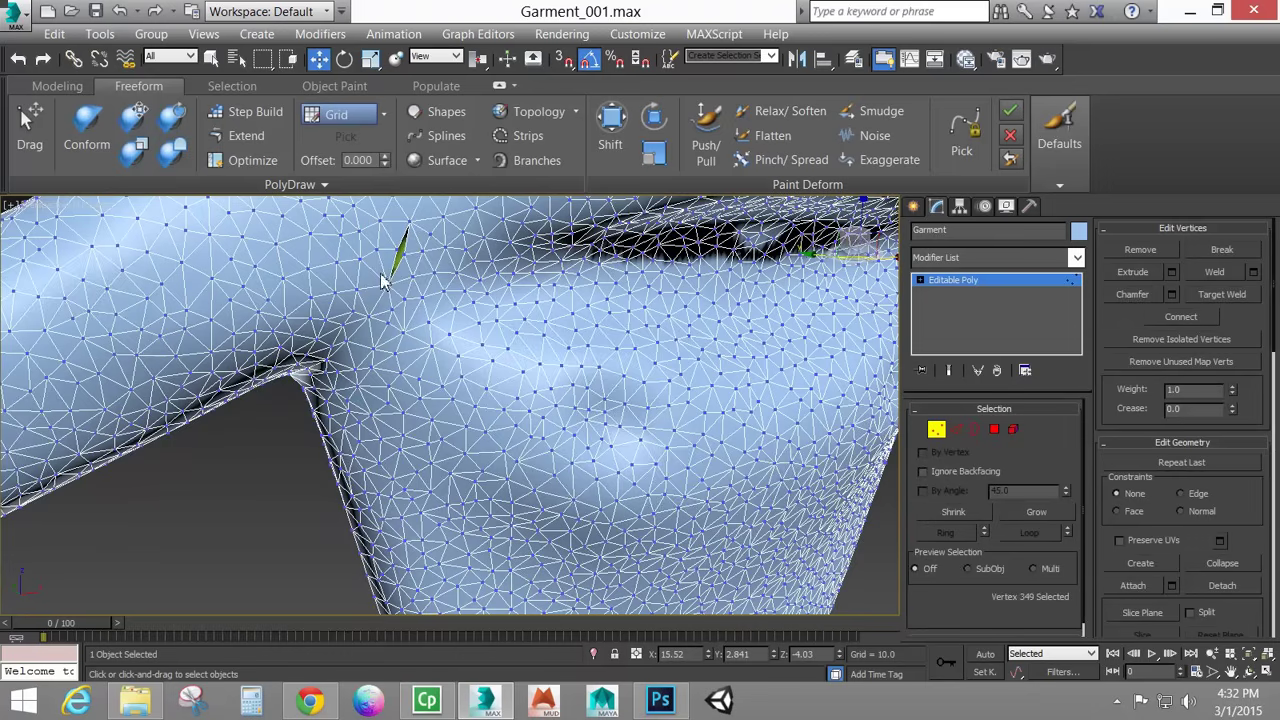
pyautogui.click(399, 250)
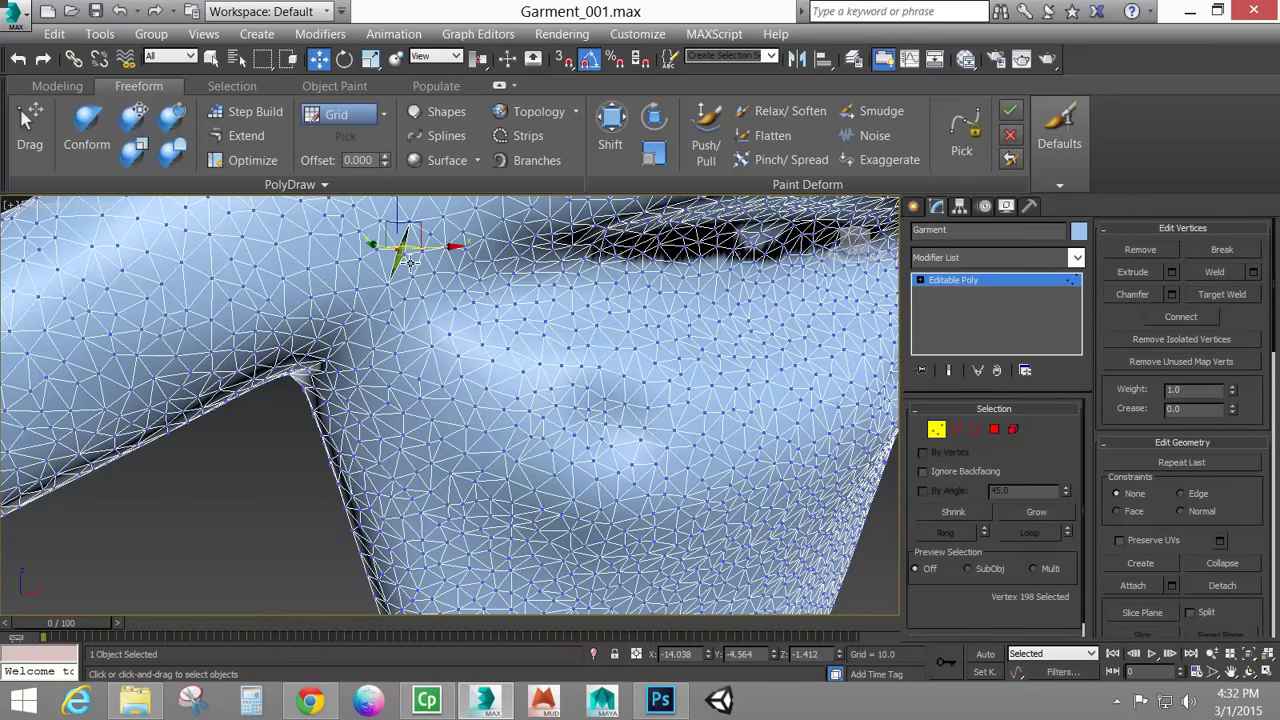
pyautogui.keyDown('ctrl'); pyautogui.click(405, 254); pyautogui.keyUp('ctrl')
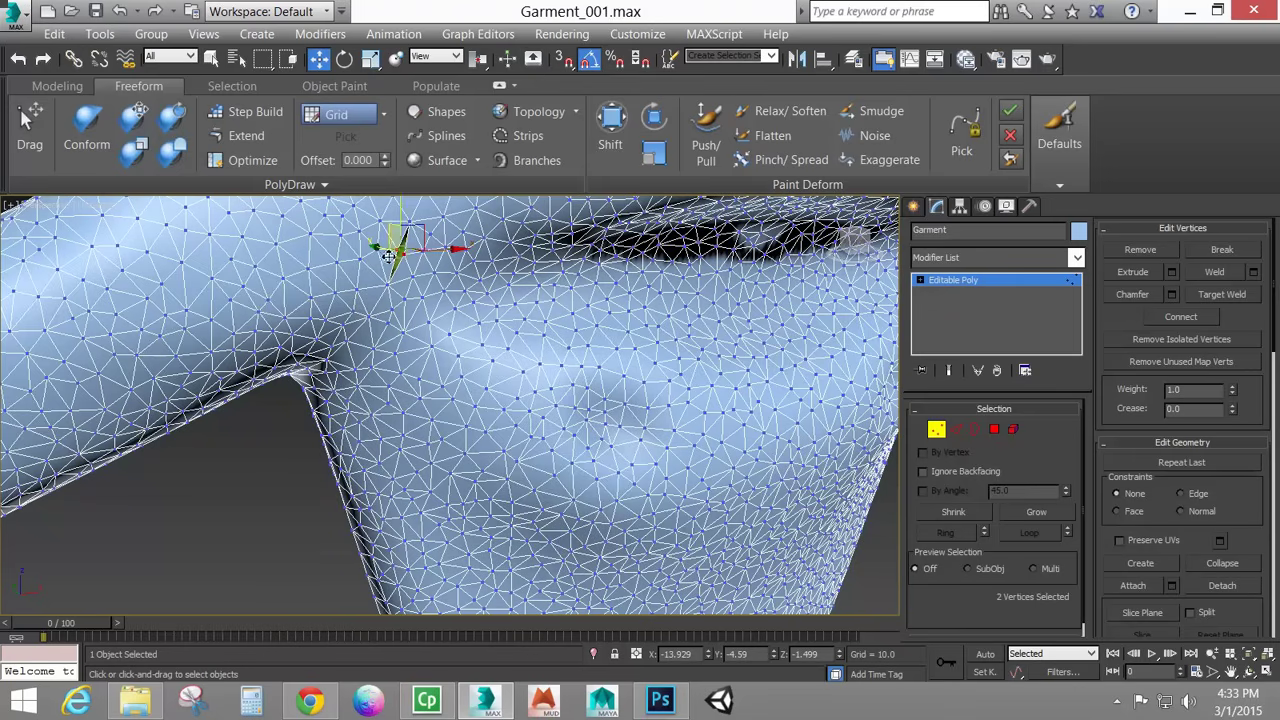
pyautogui.click(530, 318)
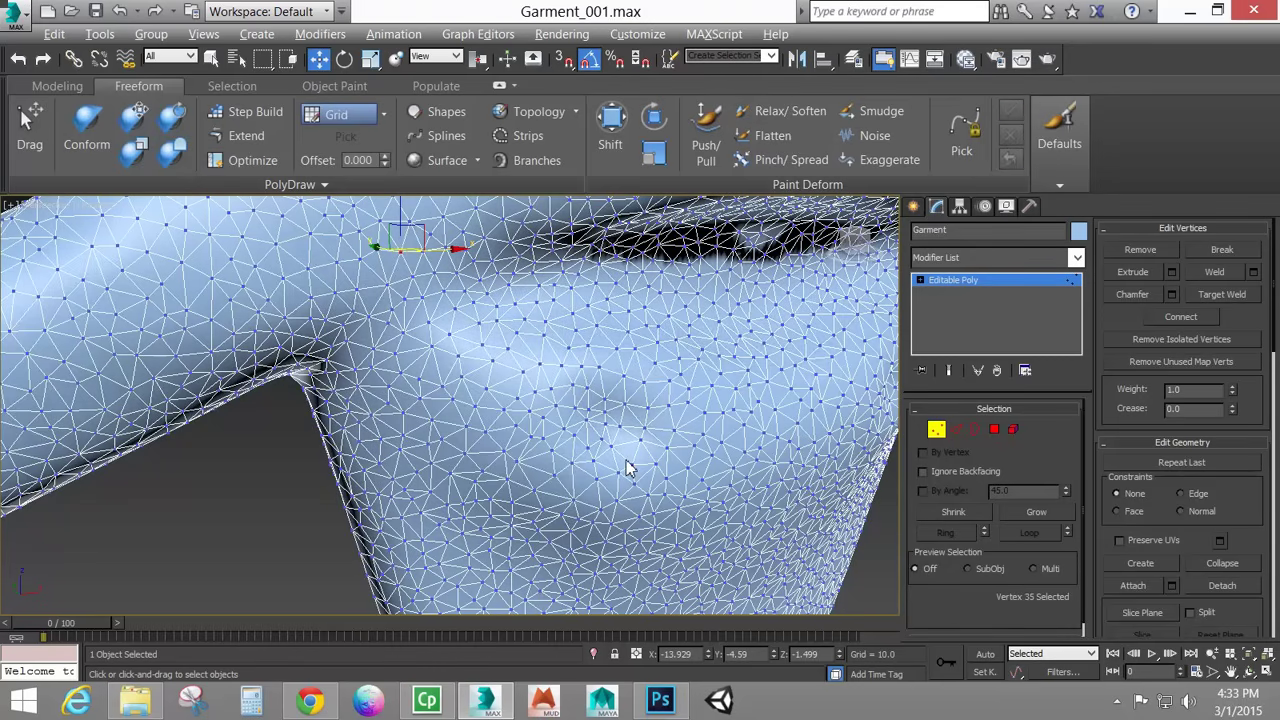
# Merge the facing vertex pairs one by one along the open shoulder seam beside the neck, seen from the back.
pyautogui.scroll(-5, 628, 468)
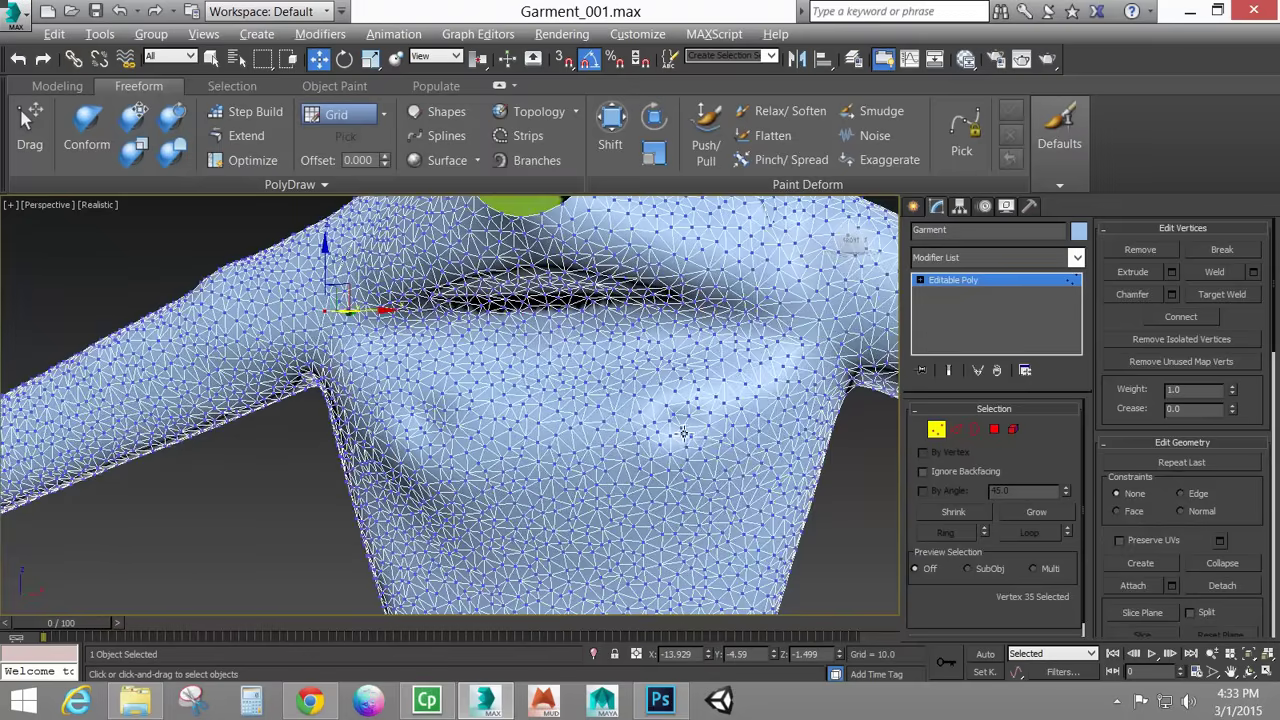
pyautogui.keyDown('alt'); pyautogui.moveTo(683, 432); pyautogui.dragTo(430, 412, button='middle'); pyautogui.keyUp('alt')
pyautogui.scroll(5, 385, 350)
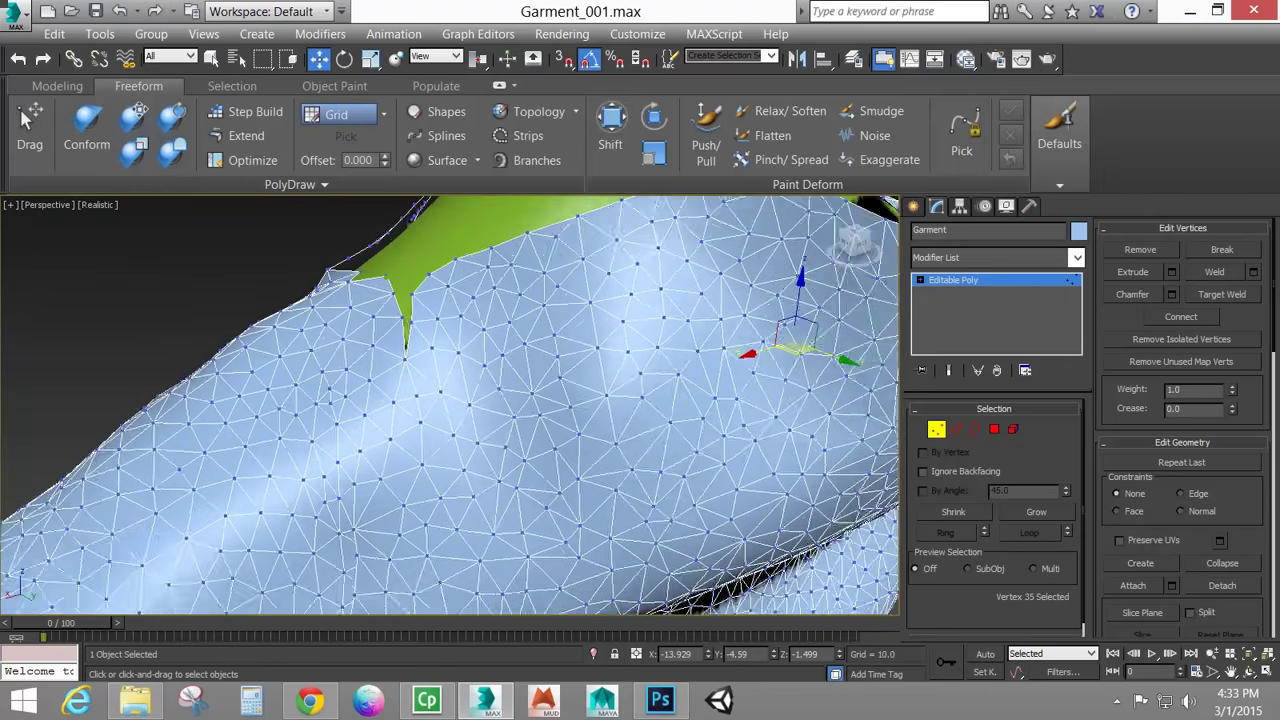
pyautogui.click(411, 312)
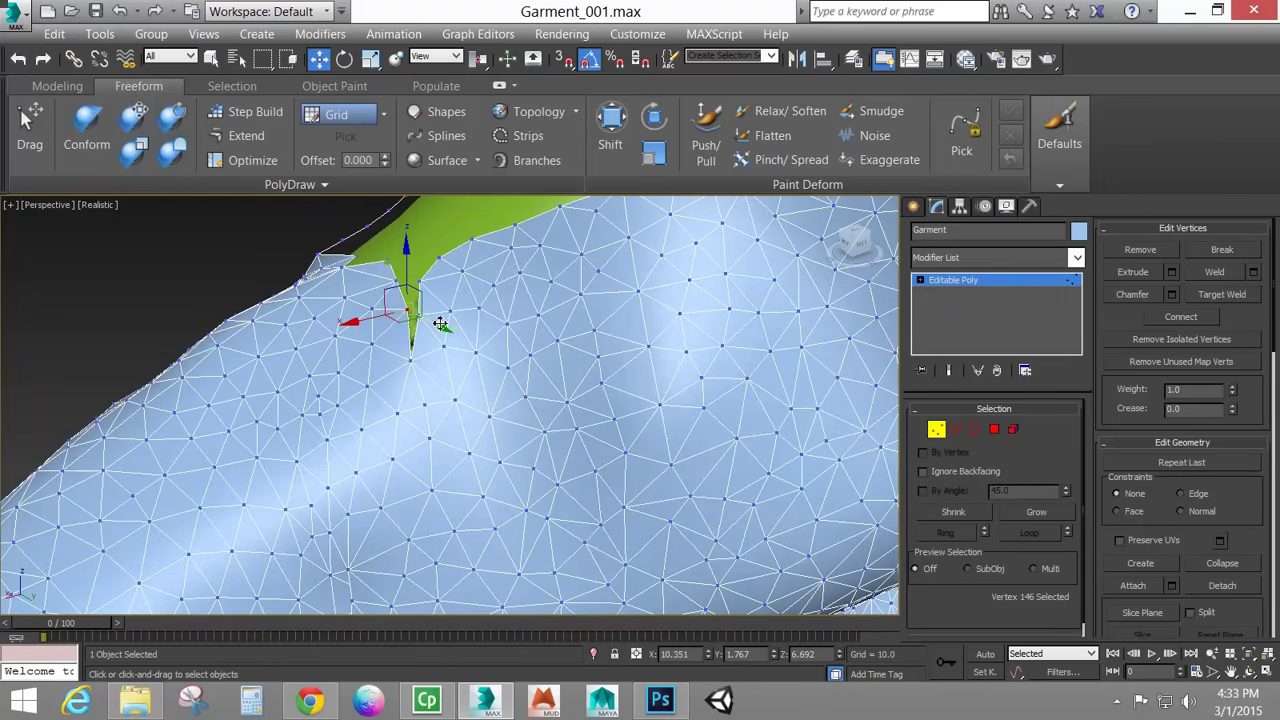
pyautogui.click(421, 318)
pyautogui.hotkey('ctrl', 'z')
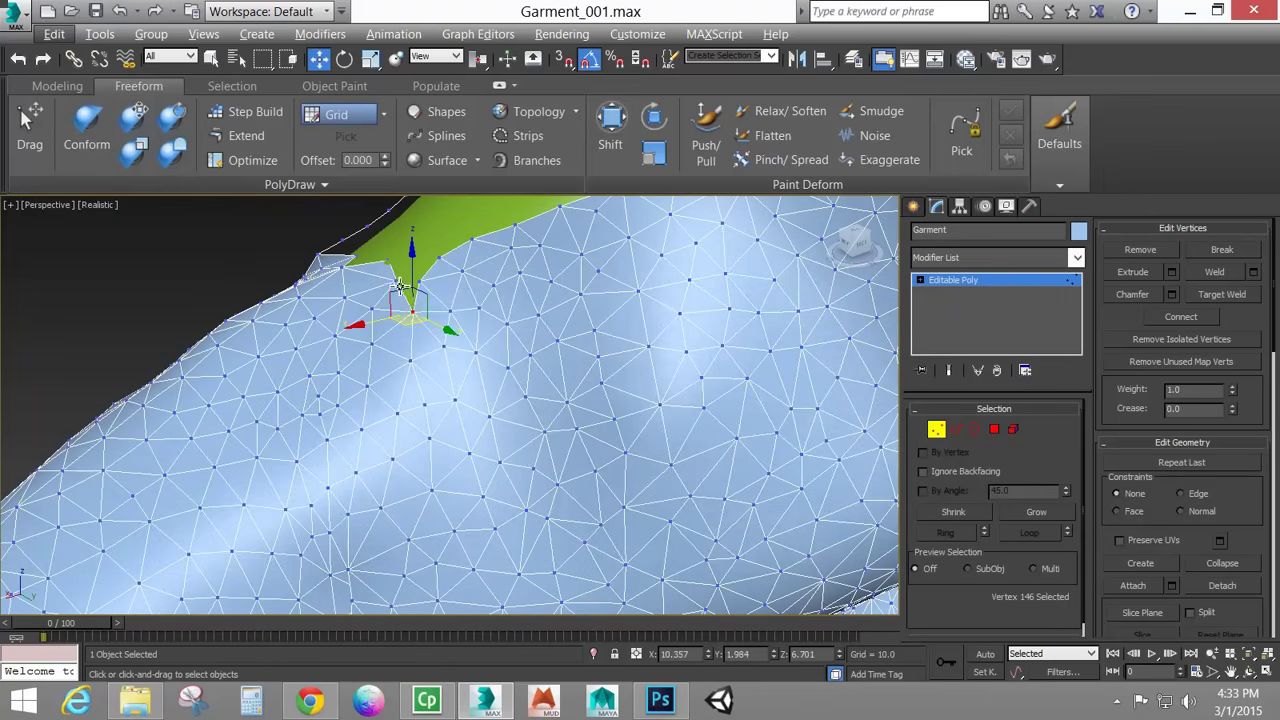
pyautogui.click(396, 282)
pyautogui.moveTo(423, 287); pyautogui.dragTo(399, 262)
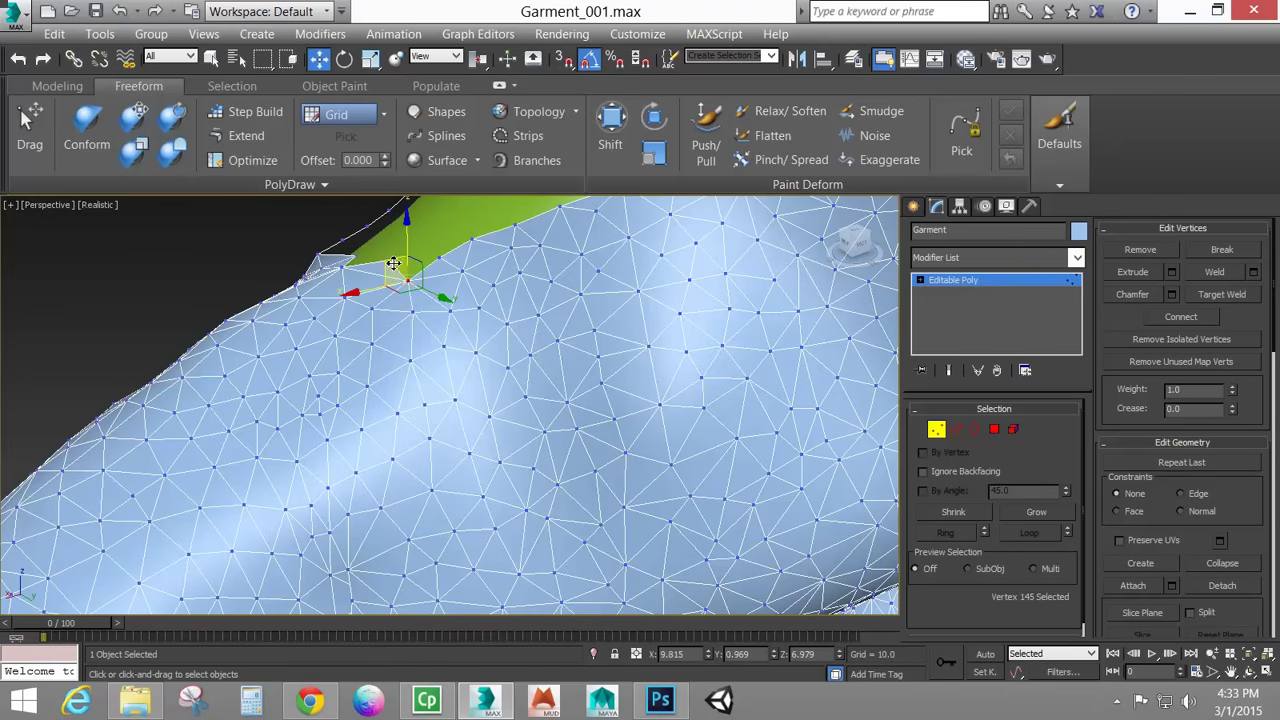
pyautogui.click(388, 264)
pyautogui.moveTo(443, 261); pyautogui.dragTo(443, 261)
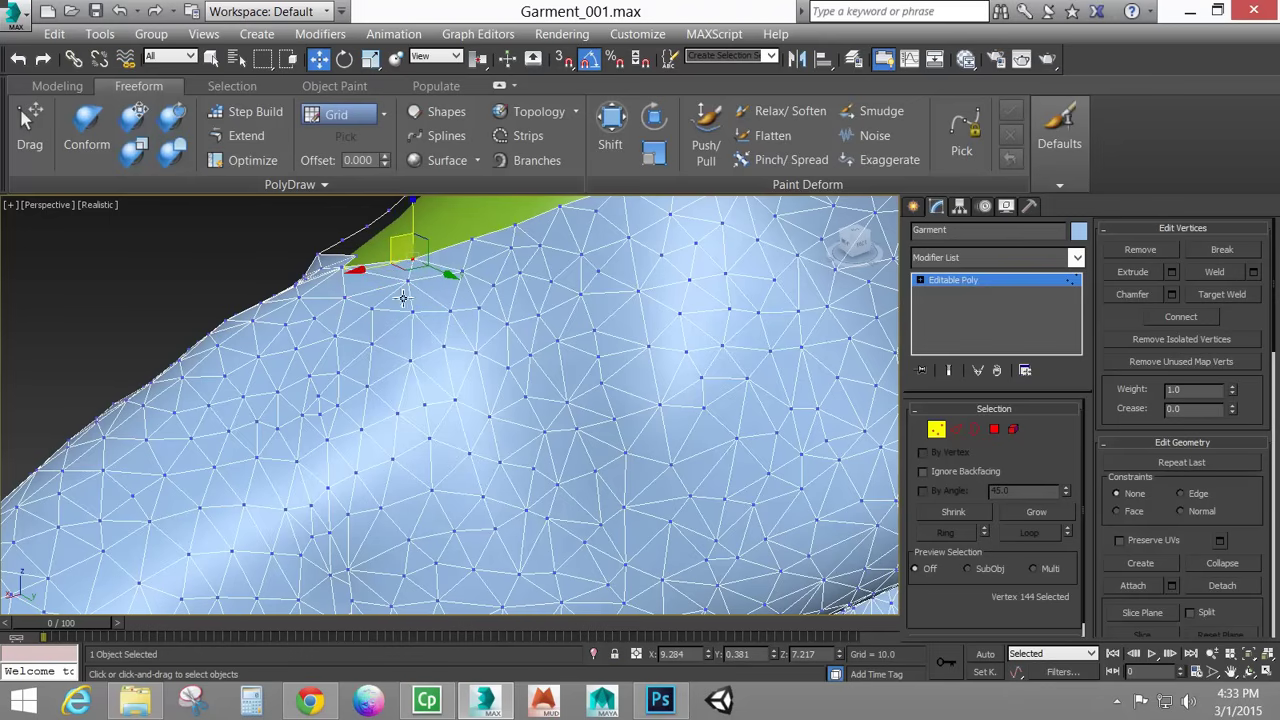
# Merge the two facing vertices across the V-shaped notch at the neckline on the front of the same shoulder.
pyautogui.keyDown('alt'); pyautogui.moveTo(403, 297); pyautogui.dragTo(491, 330, button='middle'); pyautogui.keyUp('alt')
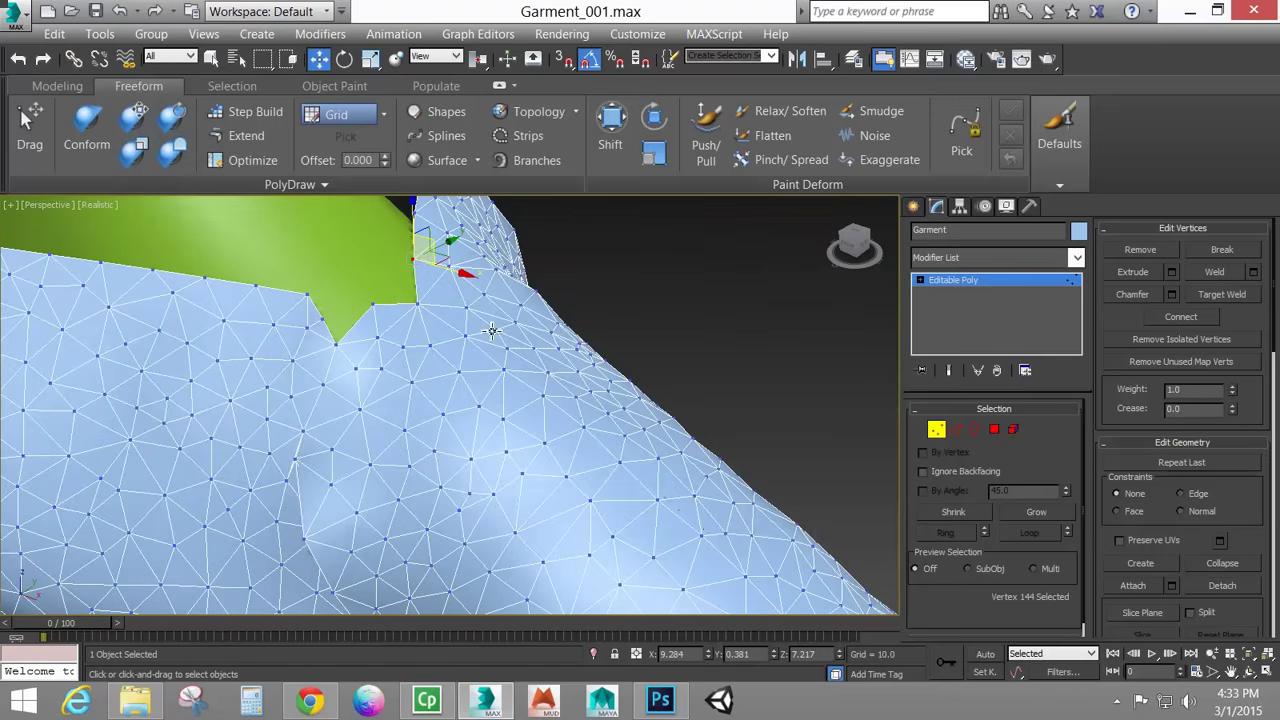
pyautogui.click(330, 310)
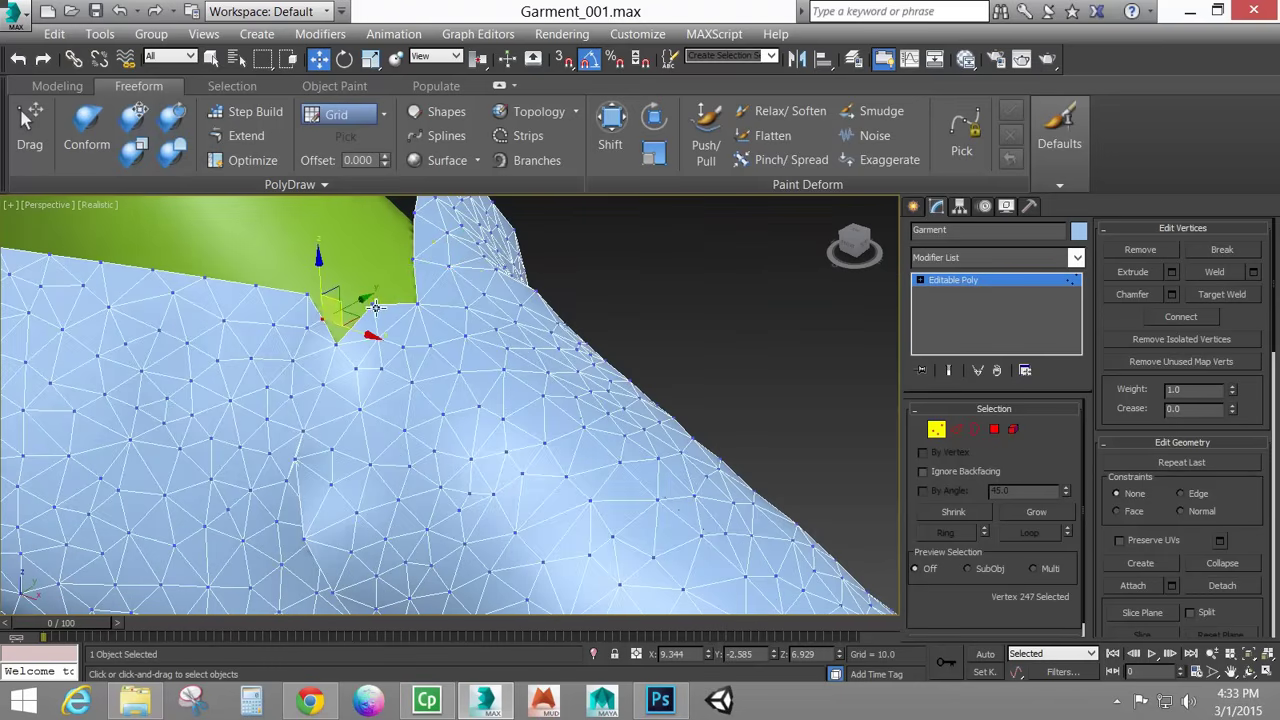
pyautogui.keyDown('ctrl'); pyautogui.click(417, 305); pyautogui.keyUp('ctrl')
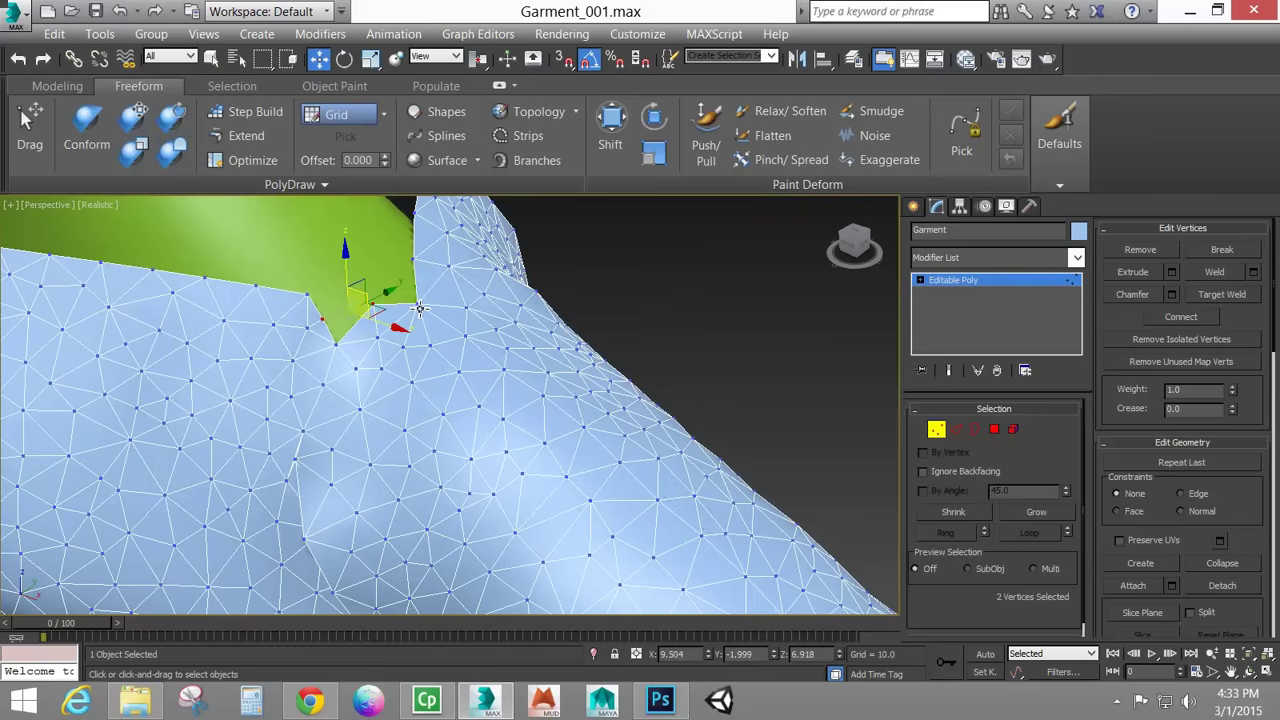
pyautogui.hotkey('ctrl', 'z')
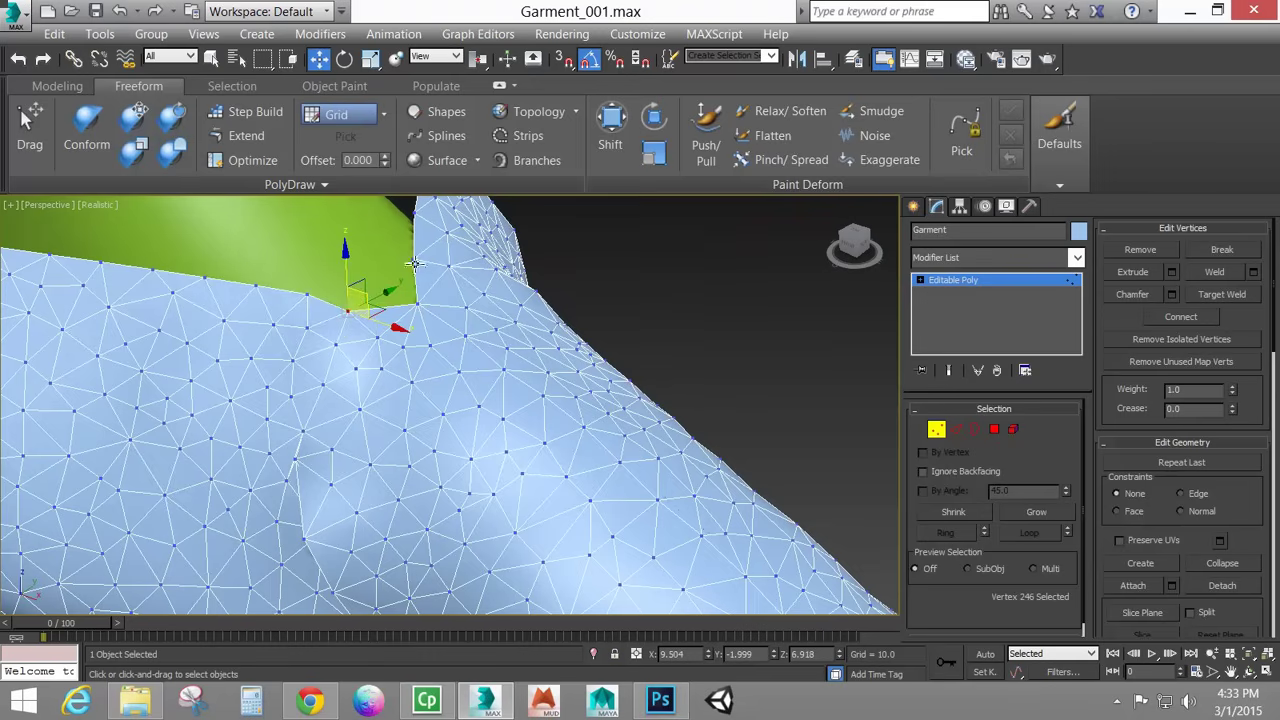
pyautogui.scroll(-8, 430, 330)
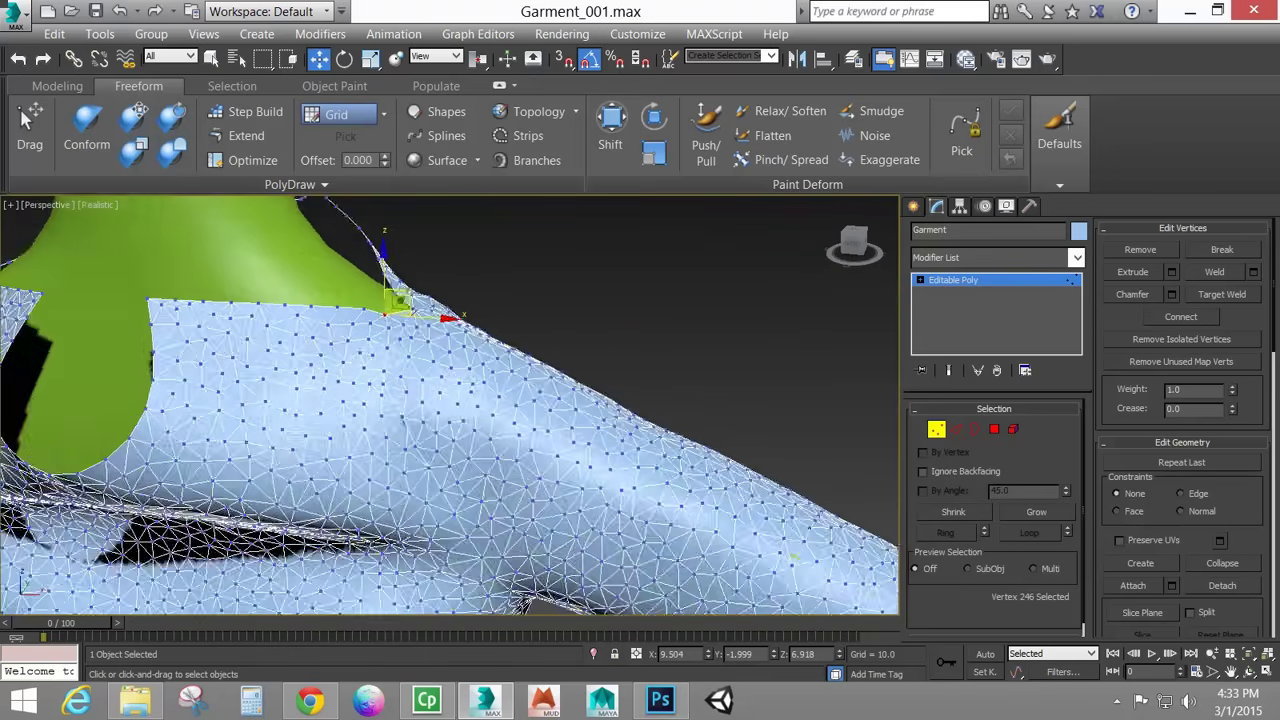
pyautogui.keyDown('alt'); pyautogui.moveTo(414, 300); pyautogui.dragTo(300, 430, button='middle'); pyautogui.keyUp('alt')
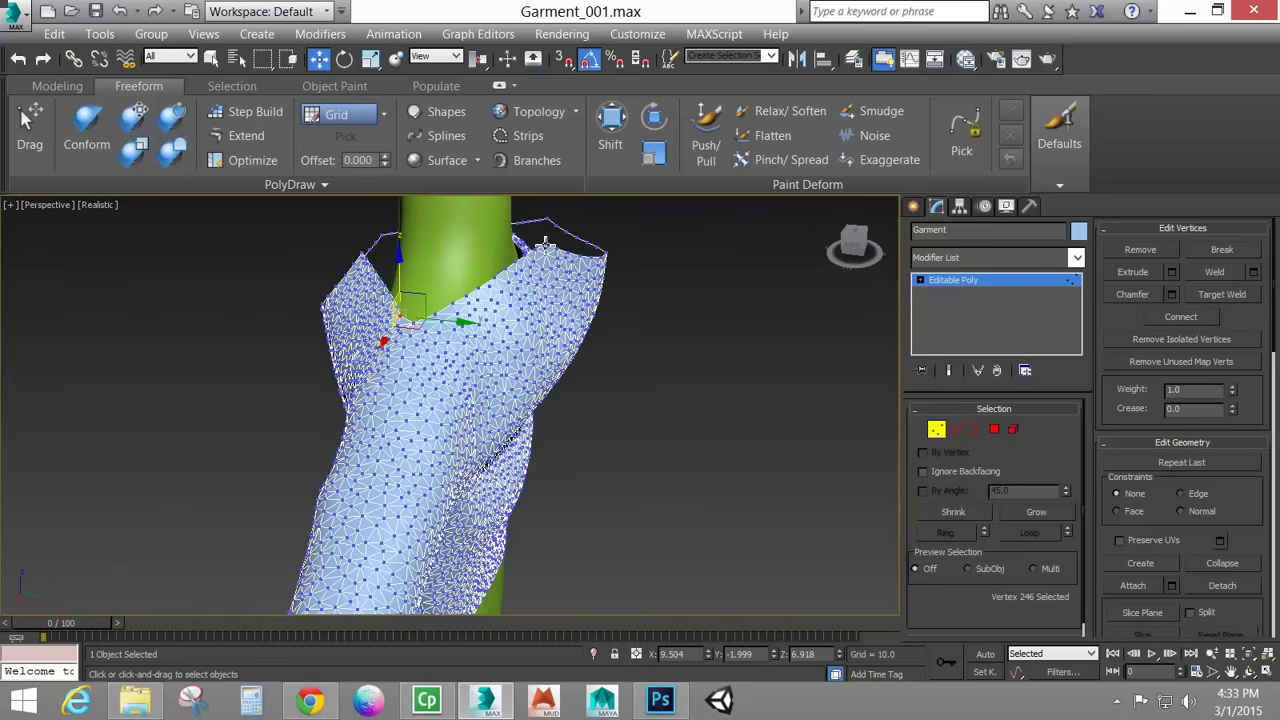
pyautogui.keyDown('alt'); pyautogui.moveTo(431, 297); pyautogui.dragTo(560, 440, button='middle'); pyautogui.keyUp('alt')
pyautogui.scroll(5, 560, 400)
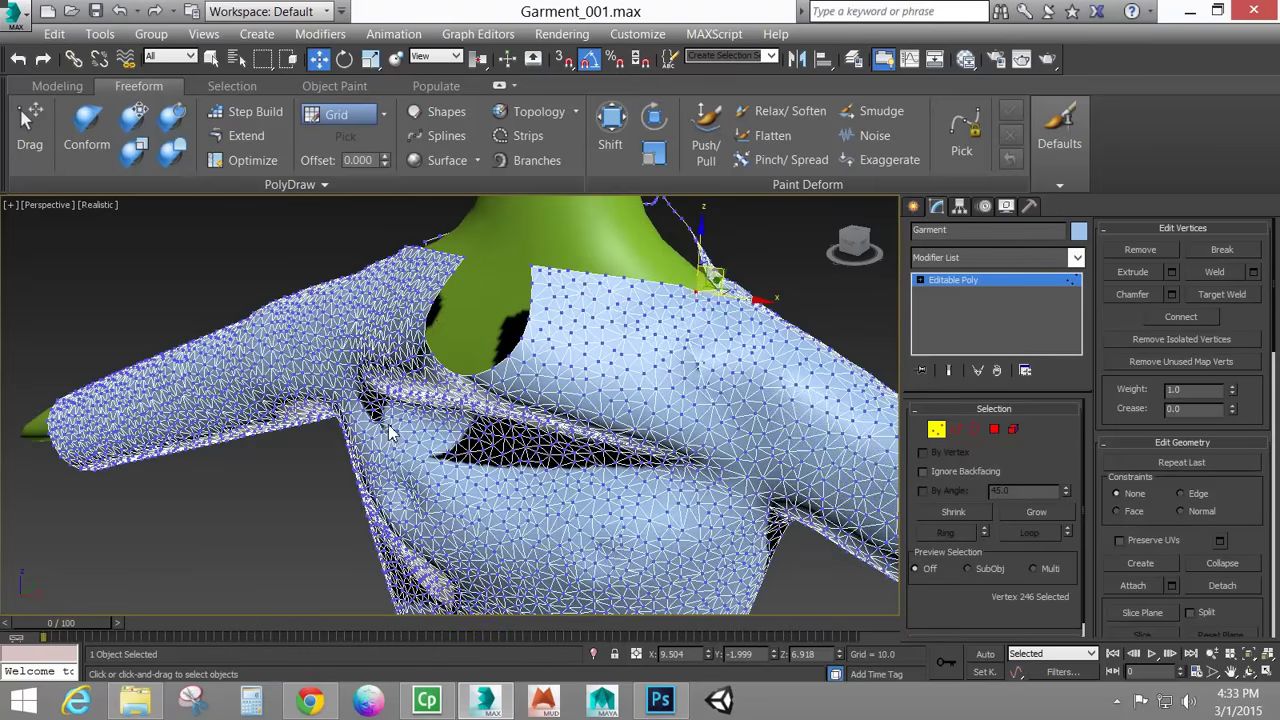
# Leave vertex editing on the garment mesh and apply a Cloth modifier to it.
pyautogui.keyDown('alt'); pyautogui.moveTo(390, 432); pyautogui.dragTo(778, 422, button='middle'); pyautogui.keyUp('alt')
pyautogui.click(936, 430)
pyautogui.keyDown('alt'); pyautogui.moveTo(560, 400); pyautogui.dragTo(533, 460, button='middle'); pyautogui.keyUp('alt')
pyautogui.scroll(3, 633, 386)
pyautogui.scroll(-3, 640, 400)
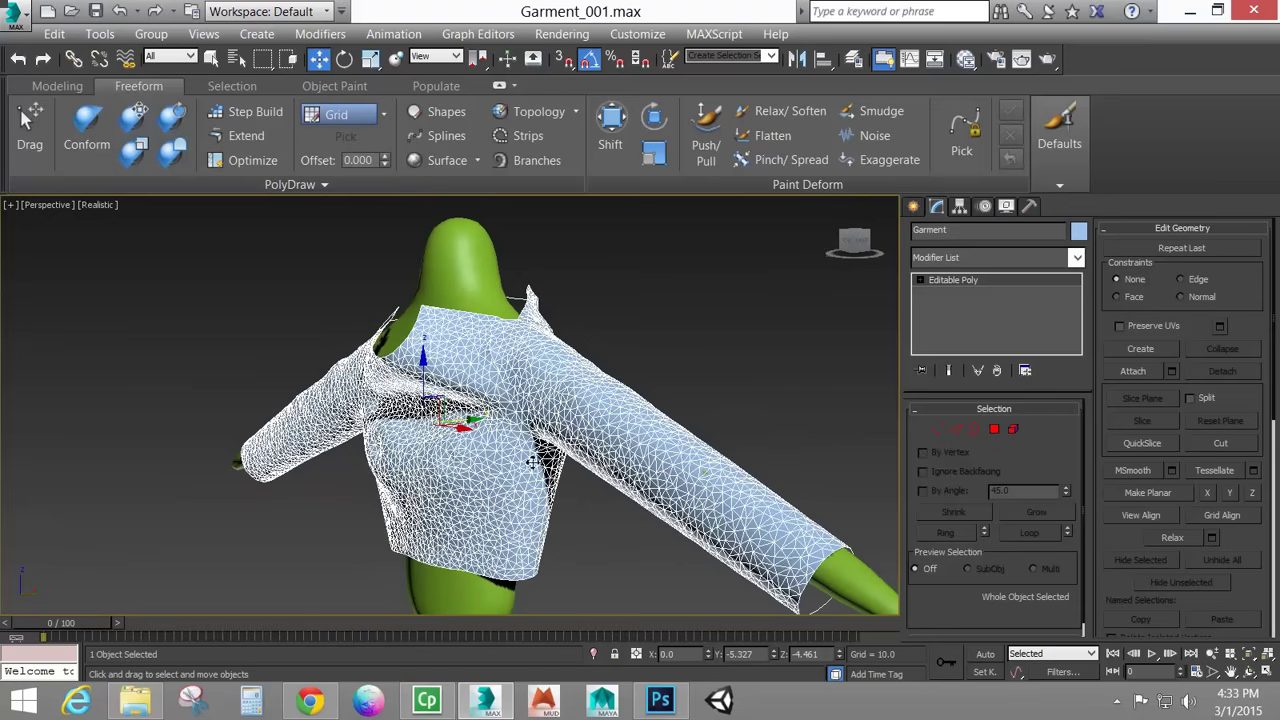
pyautogui.keyDown('alt'); pyautogui.moveTo(805, 361); pyautogui.dragTo(770, 370, button='middle'); pyautogui.keyUp('alt')
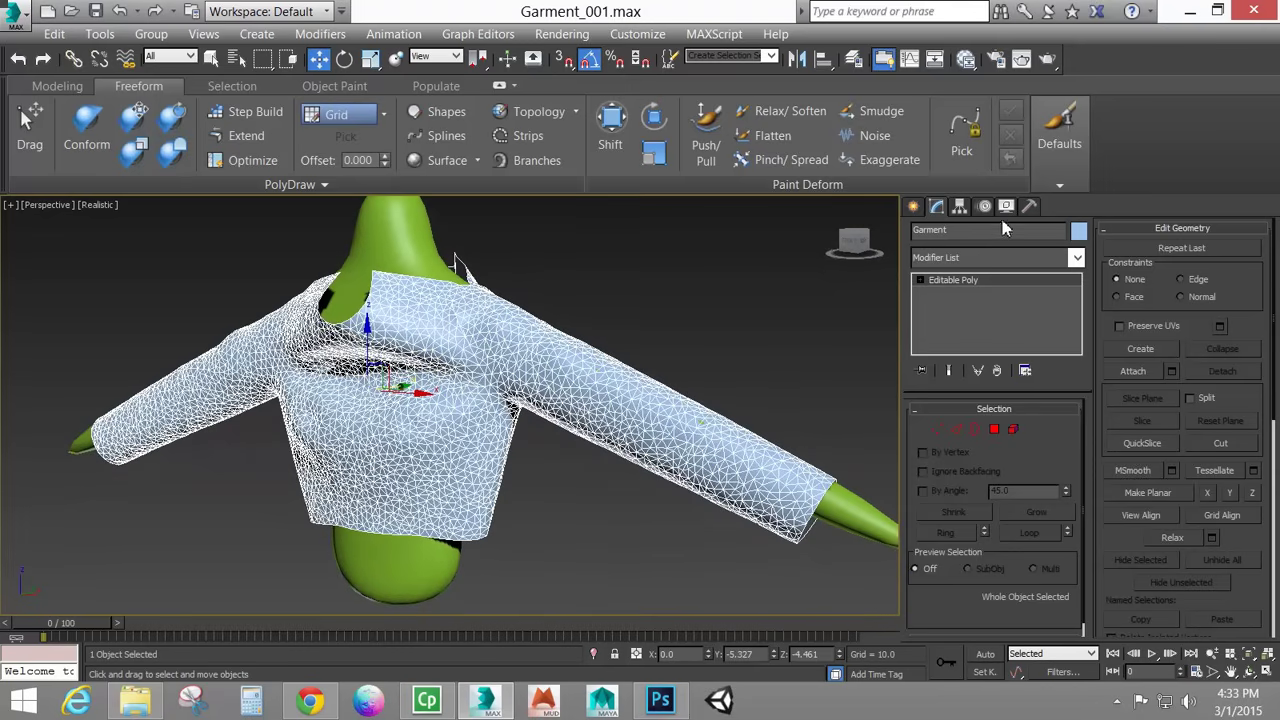
pyautogui.click(1077, 259)
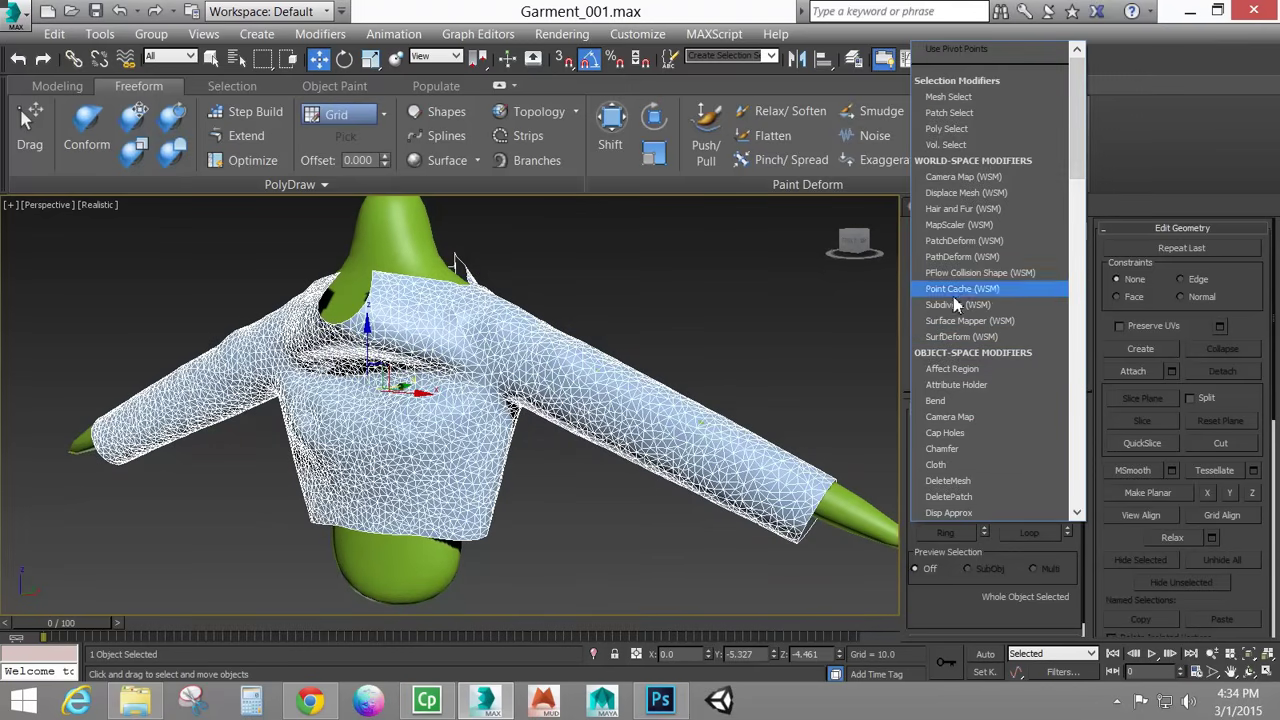
pyautogui.click(963, 466)
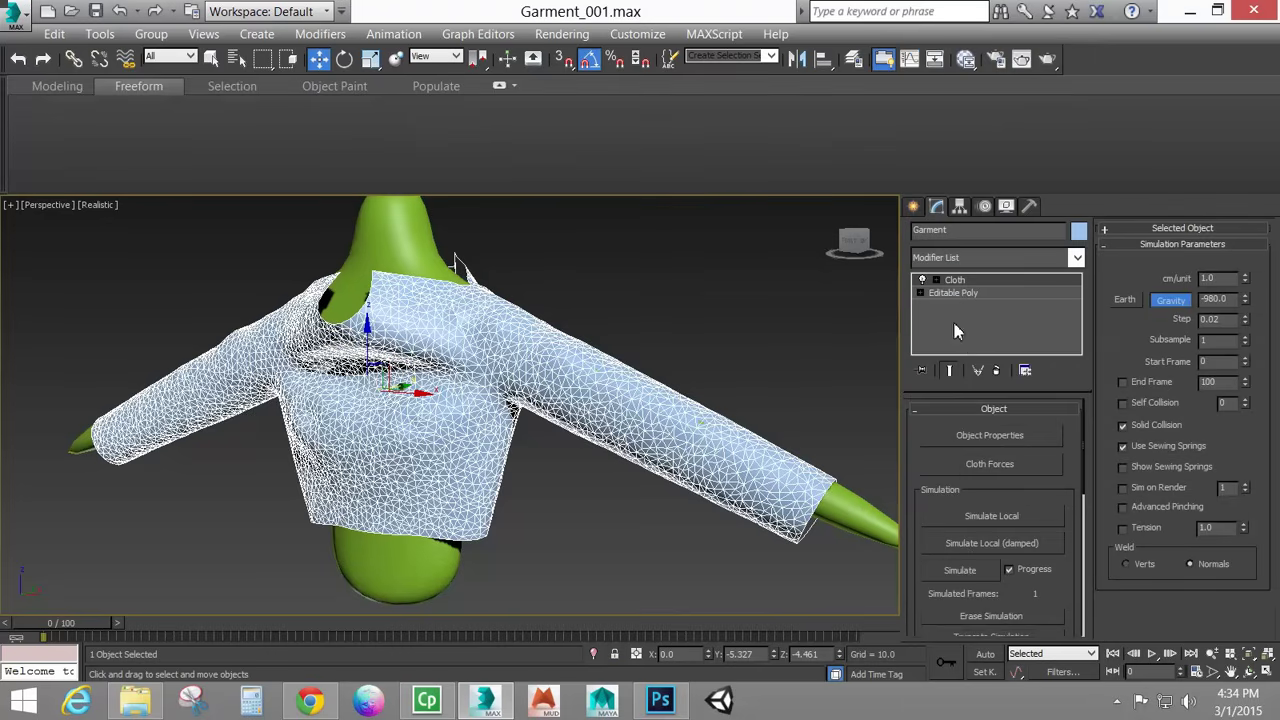
# Add Box001 to the cloth simulation as a collision object with depth and offset set to 0.1.
pyautogui.click(968, 438)
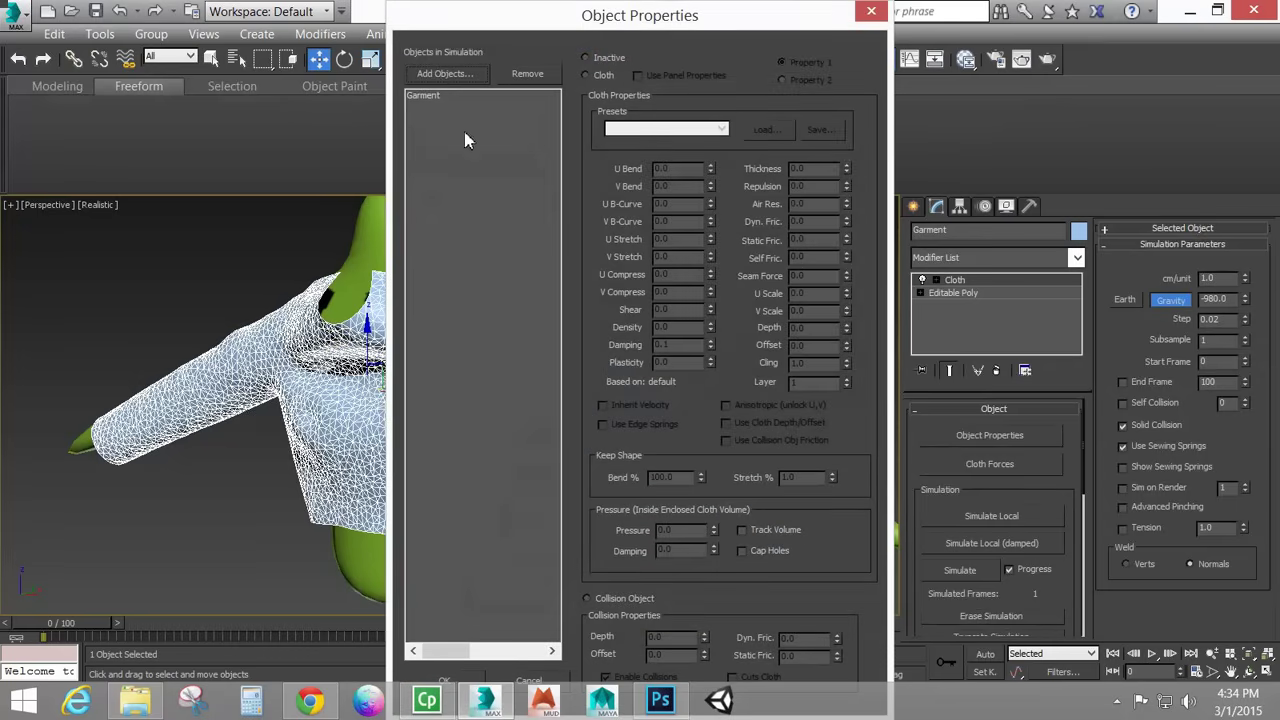
pyautogui.click(437, 77)
pyautogui.click(123, 127)
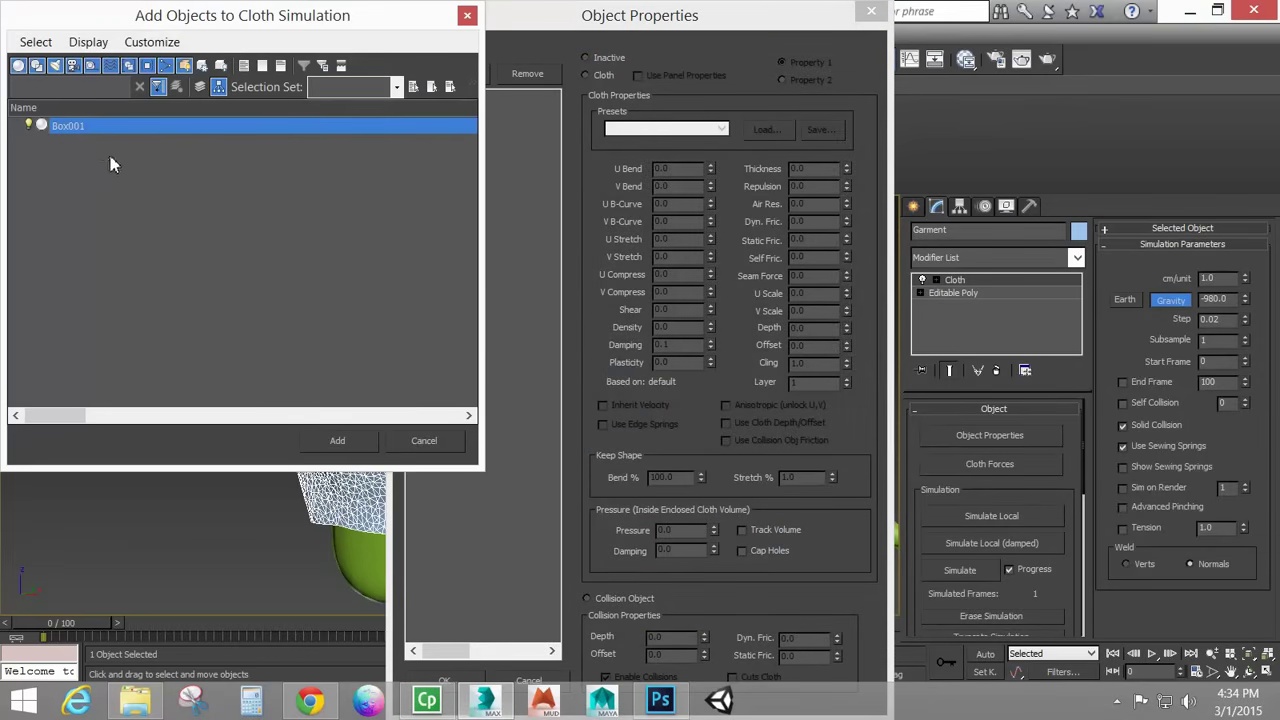
pyautogui.click(337, 440)
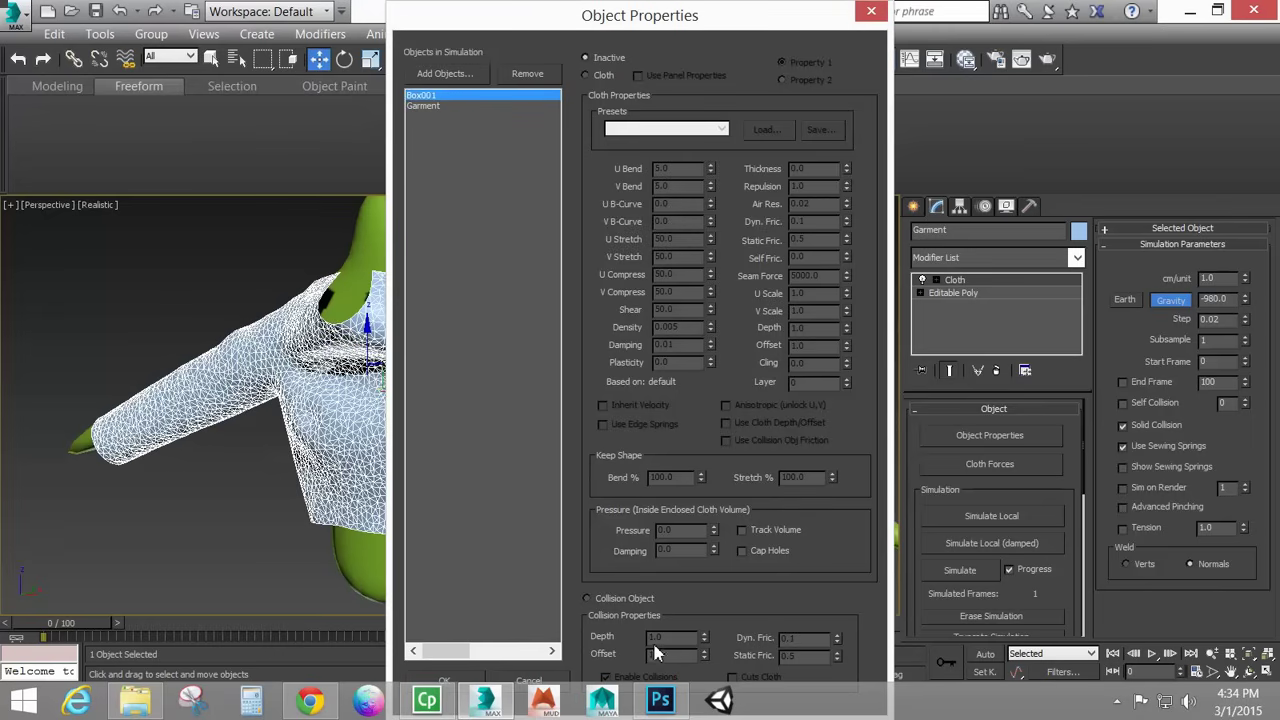
pyautogui.click(625, 597)
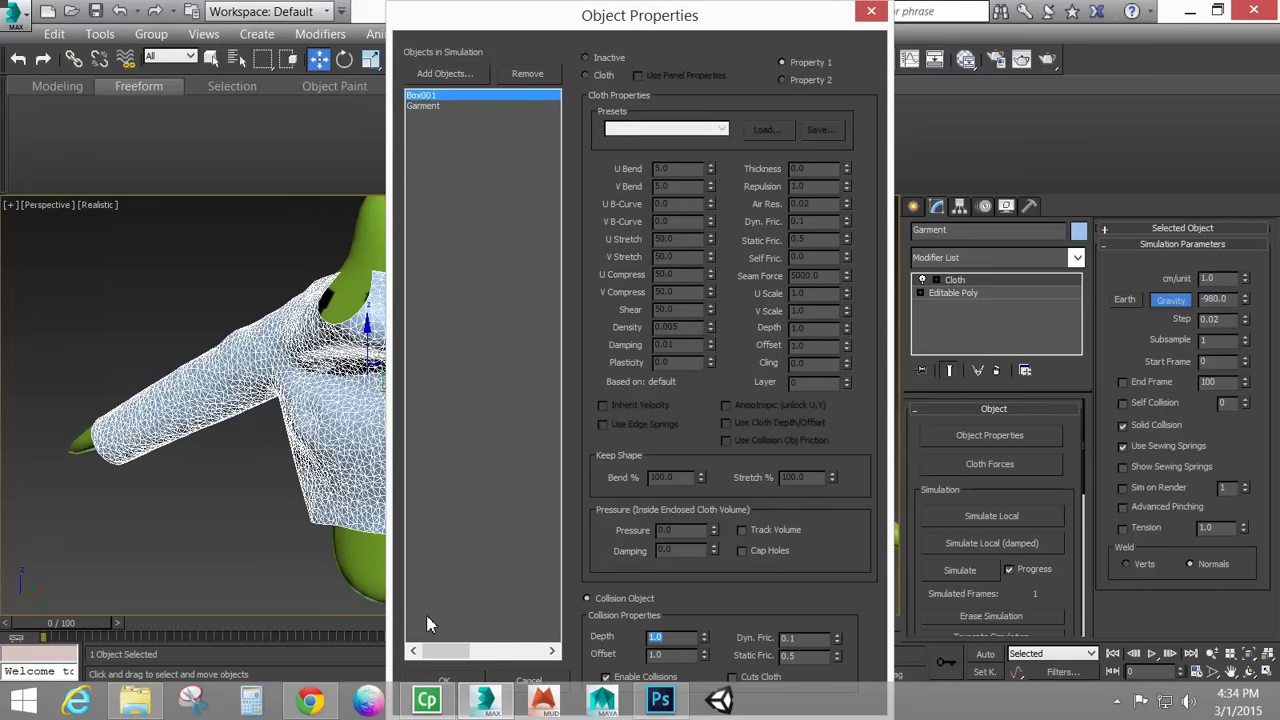
# Make Garment a cloth object with the Generic Heavy preset and accept the simulation's object properties.
pyautogui.click(423, 106)
pyautogui.click(598, 75)
pyautogui.click(644, 129)
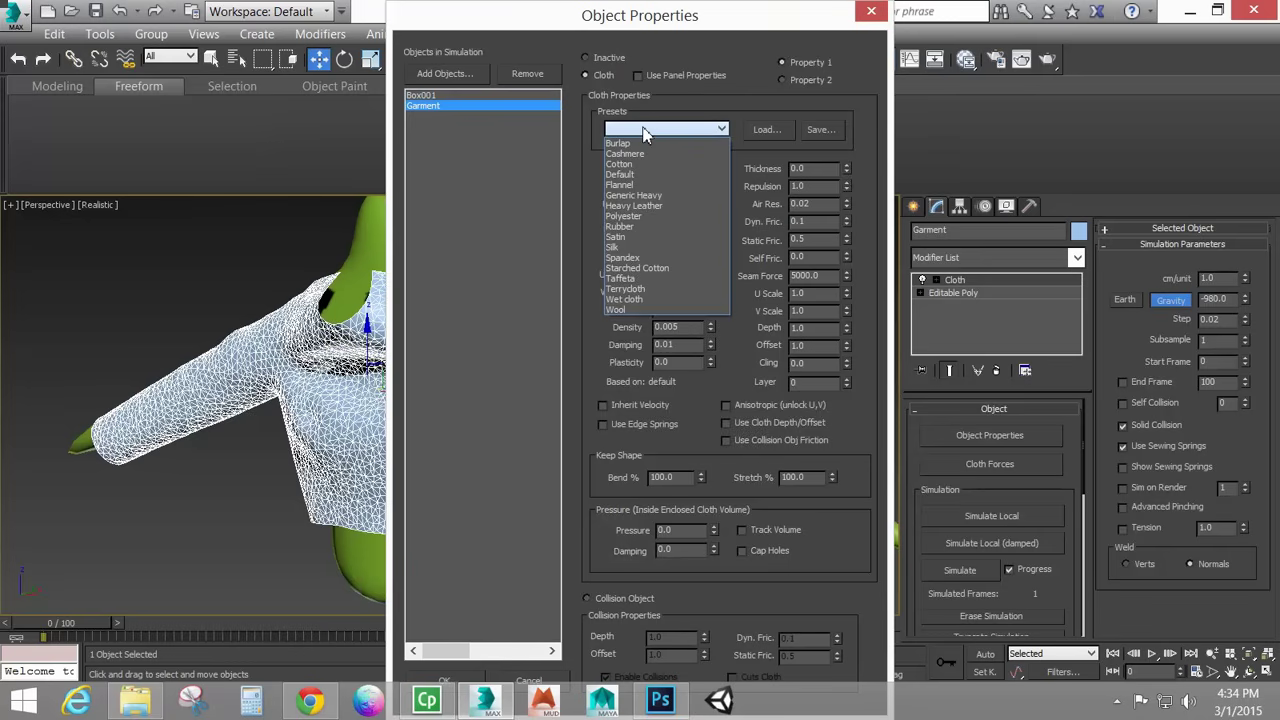
pyautogui.click(645, 196)
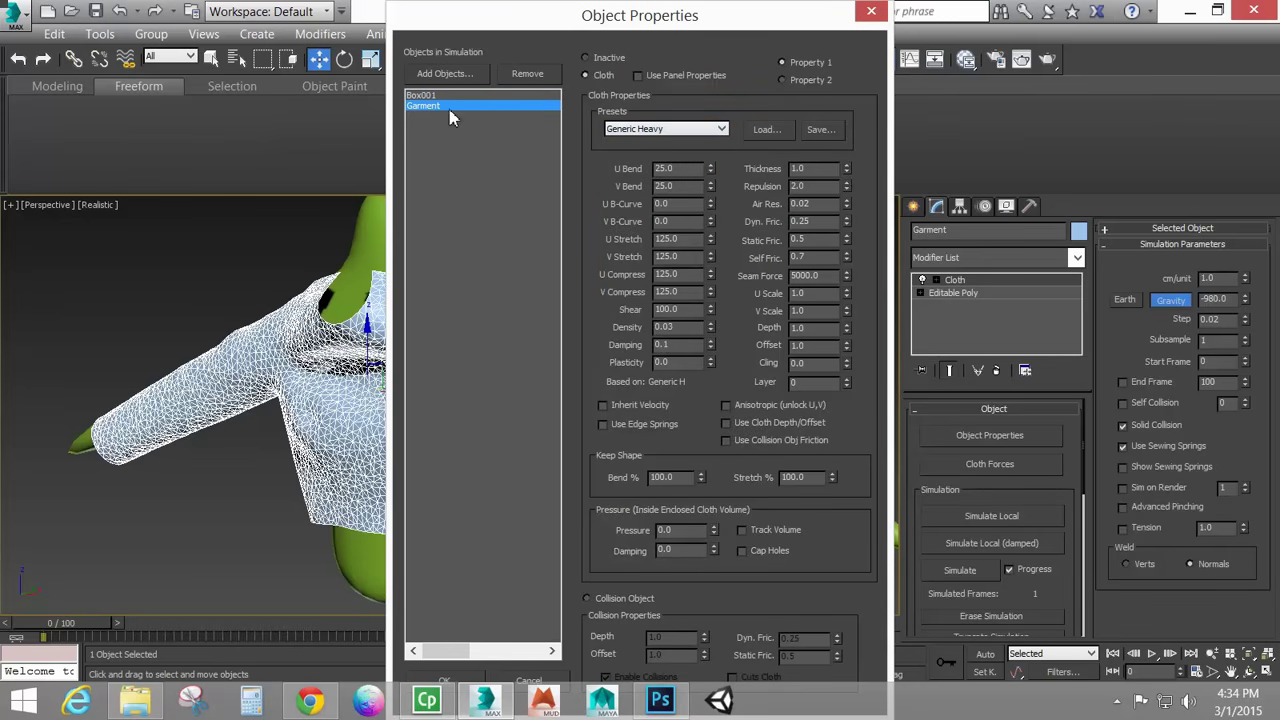
pyautogui.click(424, 95)
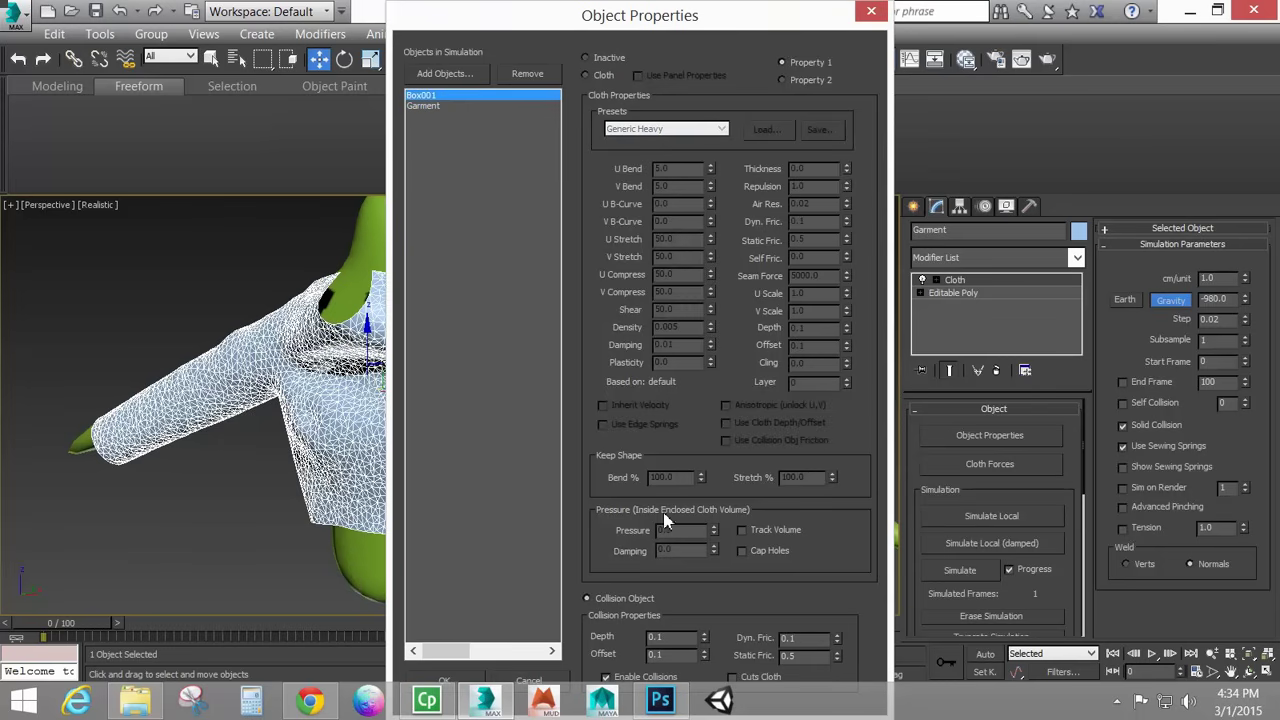
pyautogui.click(444, 682)
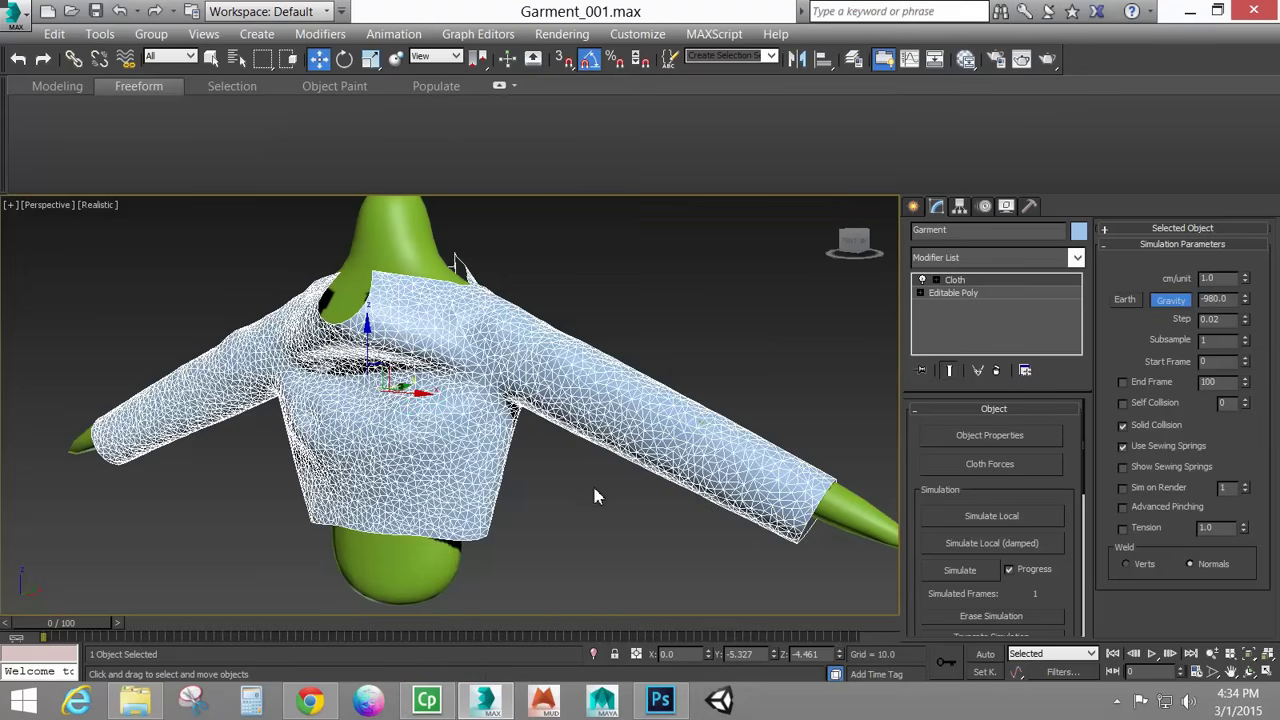
# Run a local cloth simulation until the garment settles on the body, checking it from the front, and stop it.
pyautogui.click(1001, 517)
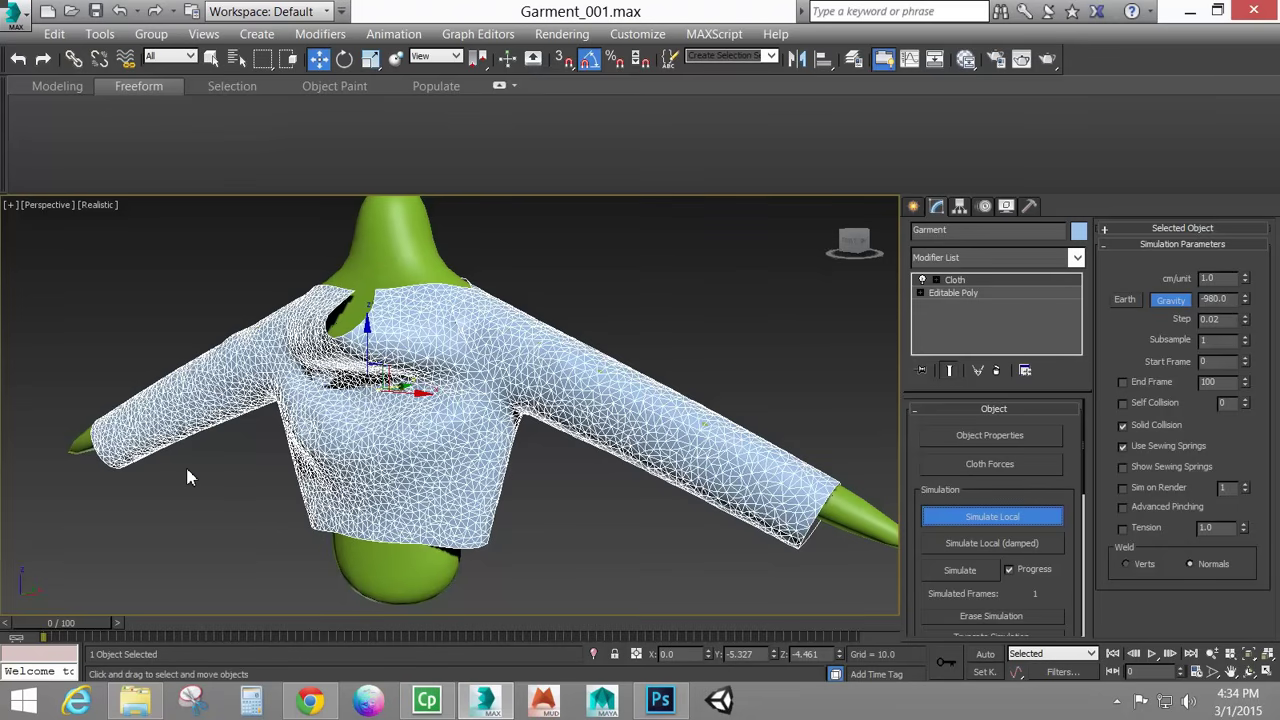
pyautogui.keyDown('alt'); pyautogui.moveTo(367, 487); pyautogui.dragTo(323, 426, button='middle'); pyautogui.keyUp('alt')
pyautogui.keyDown('alt'); pyautogui.moveTo(447, 477); pyautogui.dragTo(443, 491, button='middle'); pyautogui.keyUp('alt')
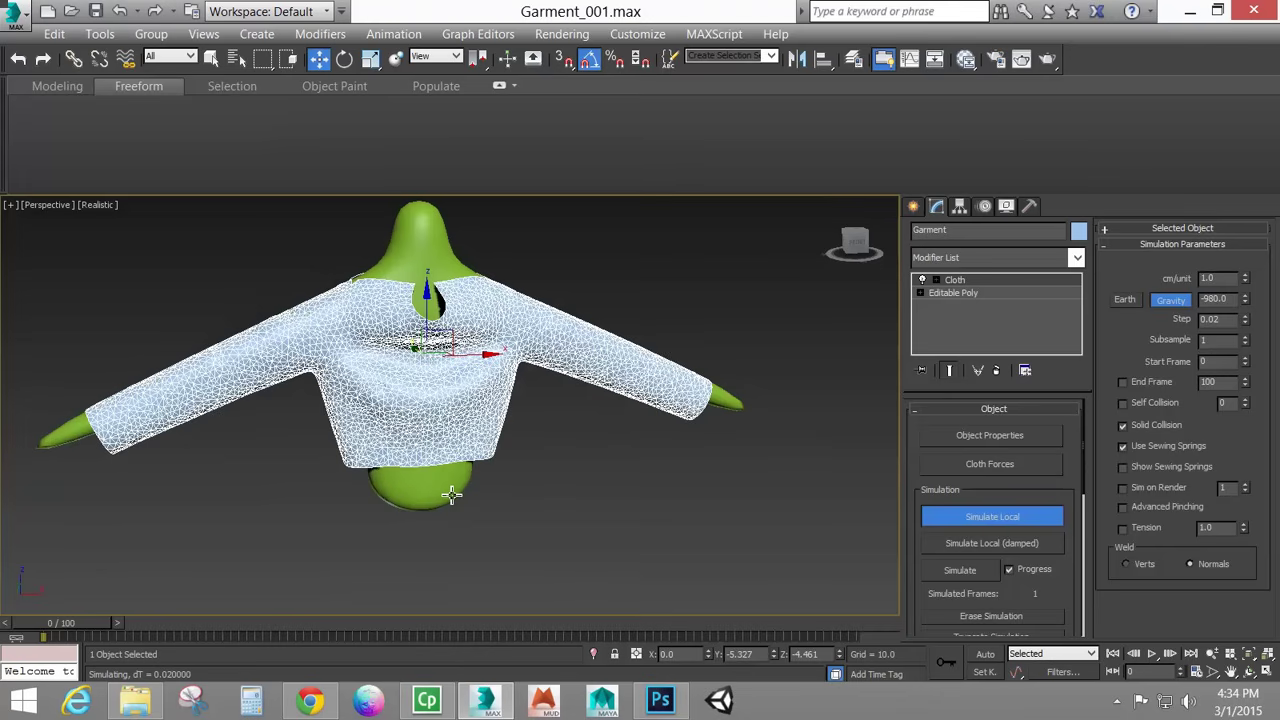
pyautogui.click(1006, 514)
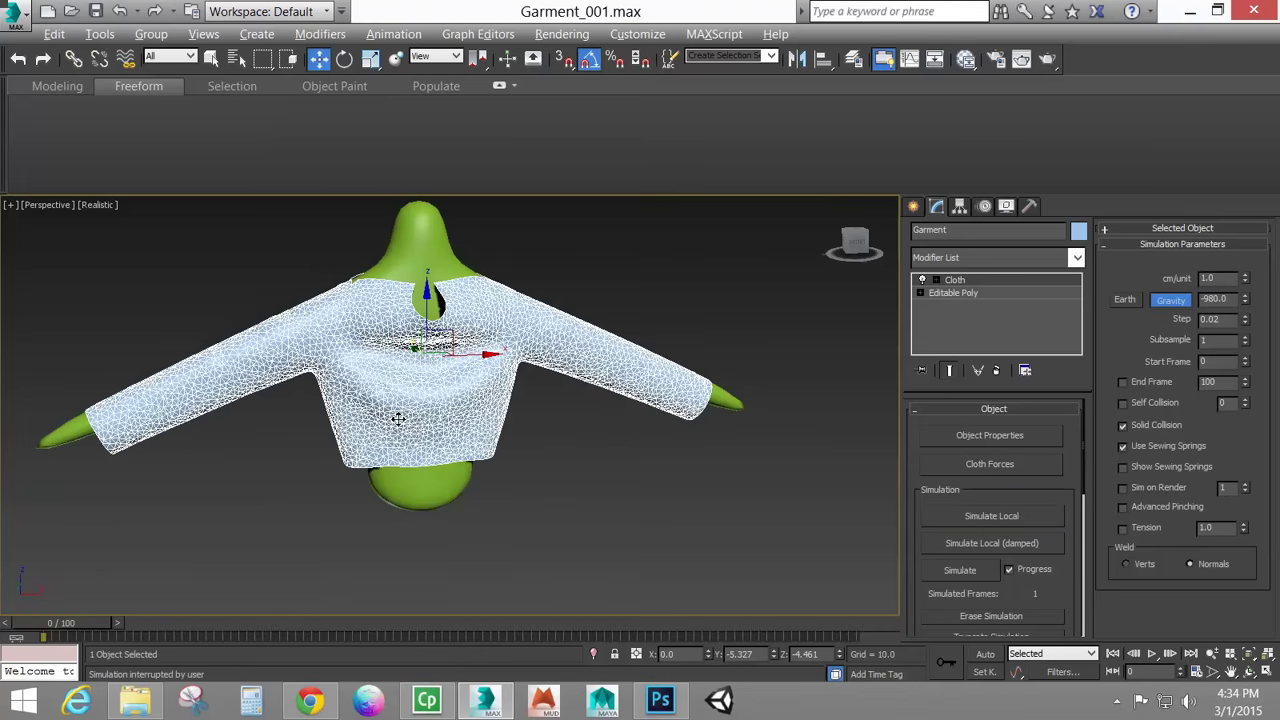
# Convert the simulated garment to Editable Poly and remove both Cloth modifiers from the green body mesh.
pyautogui.keyDown('alt'); pyautogui.moveTo(437, 420); pyautogui.dragTo(457, 382, button='middle'); pyautogui.keyUp('alt')
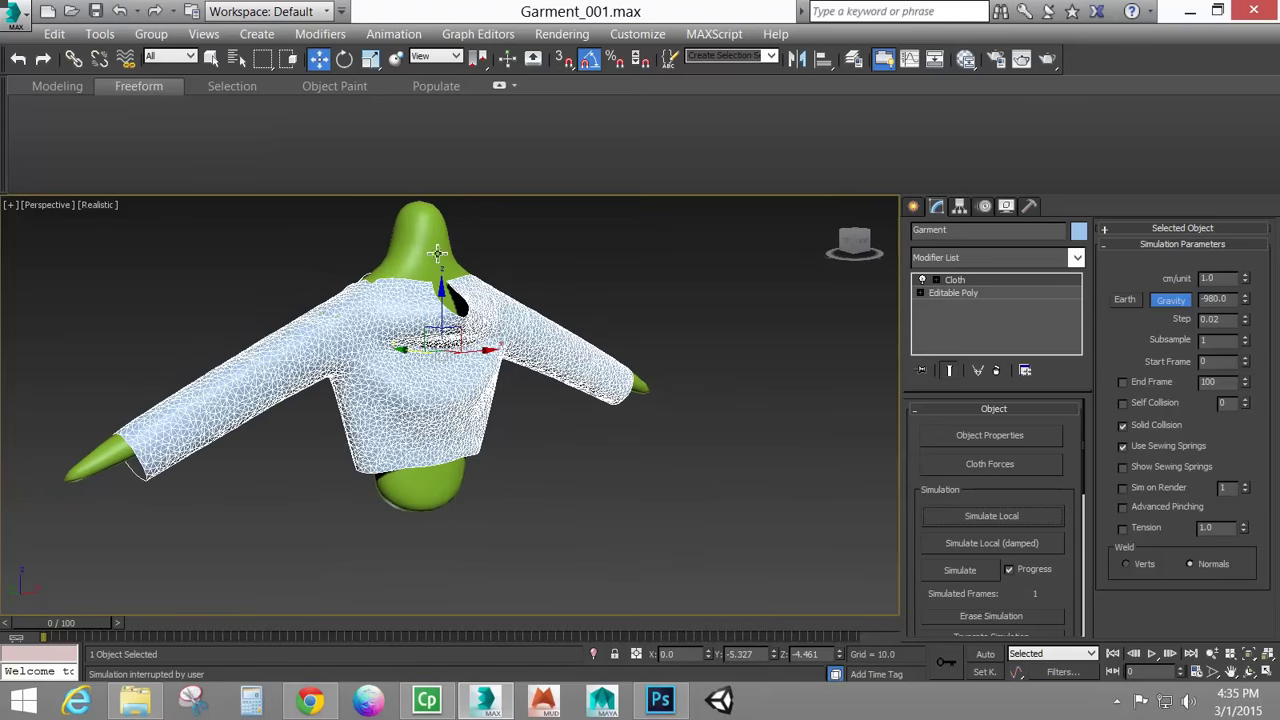
pyautogui.rightClick(524, 319)
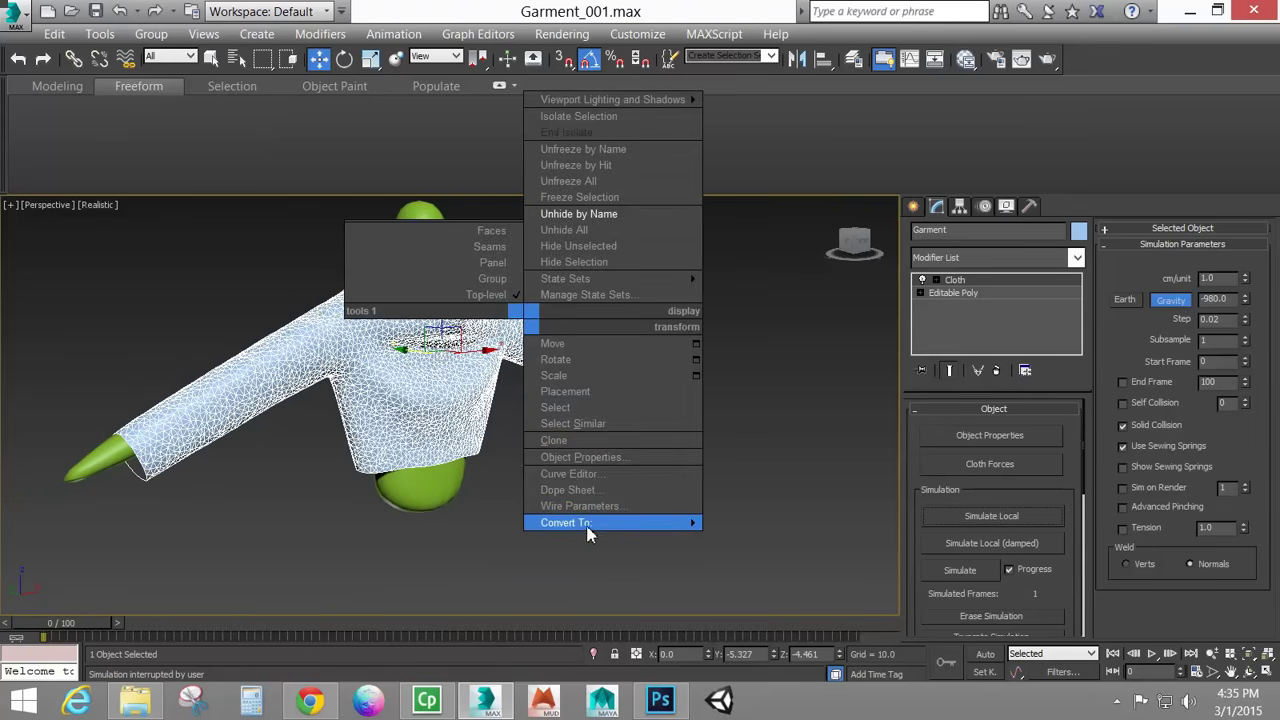
pyautogui.moveTo(588, 534)
pyautogui.click(750, 540)
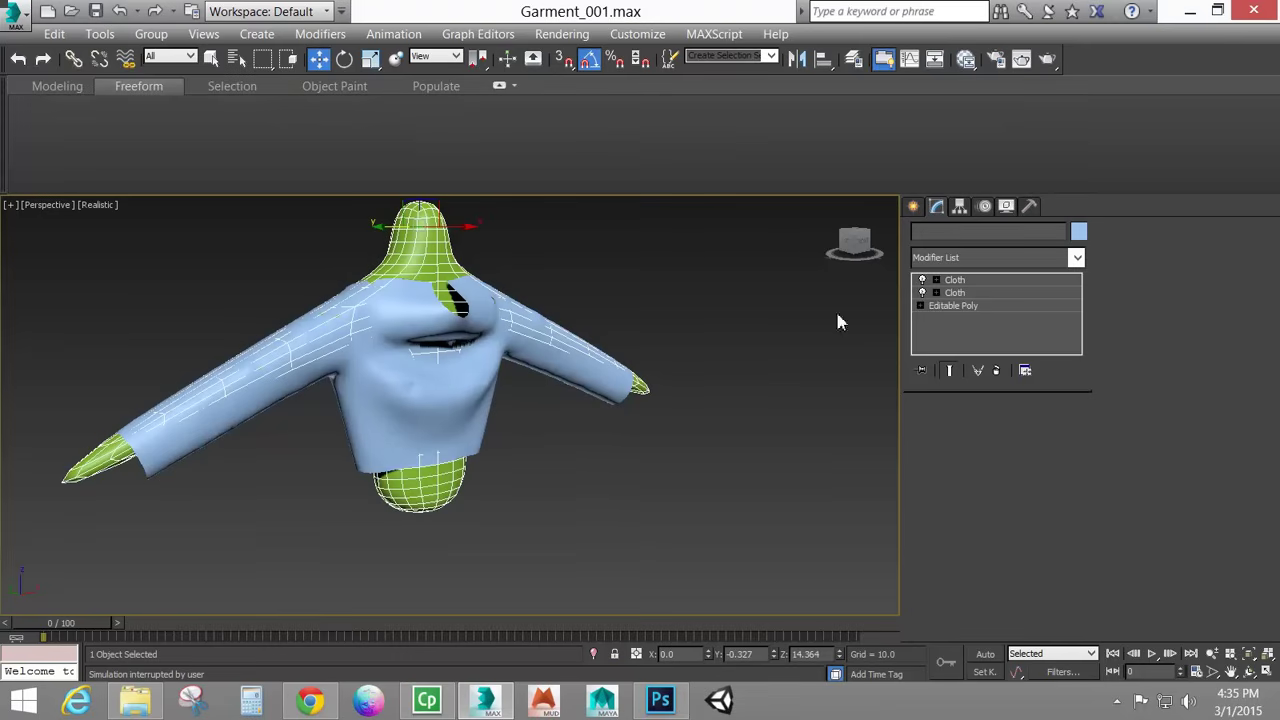
pyautogui.click(997, 371)
pyautogui.click(997, 371)
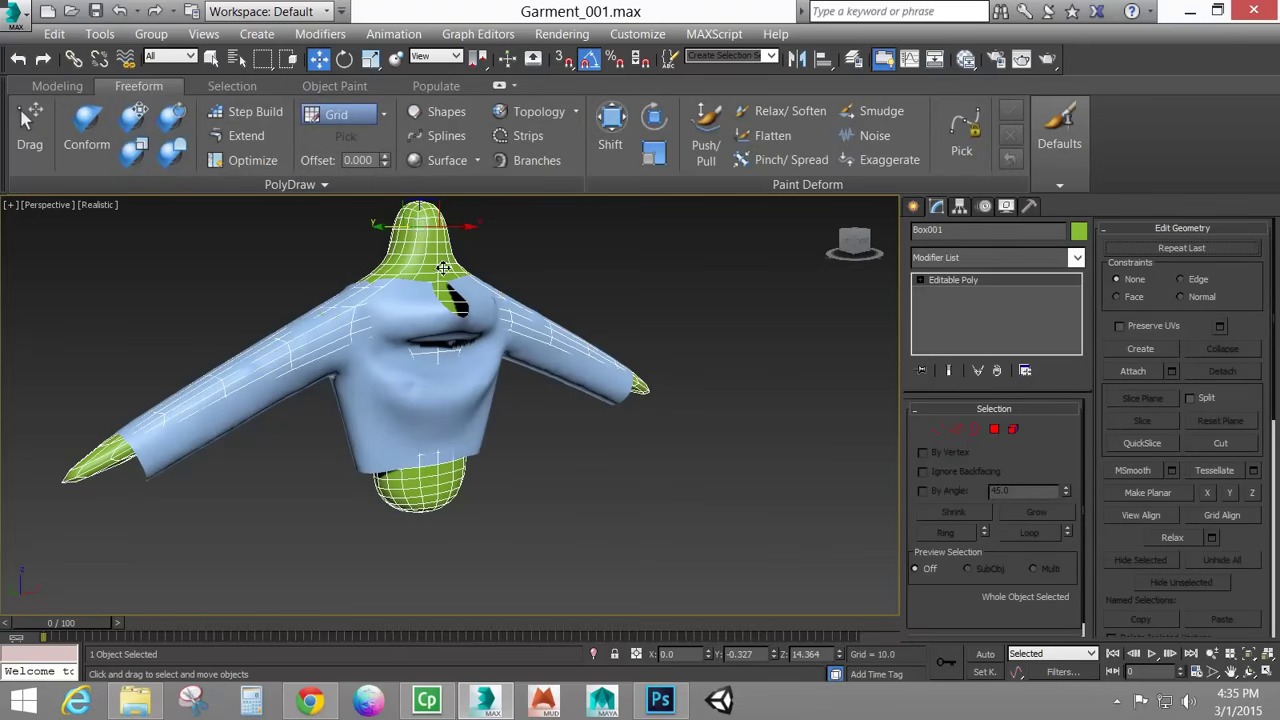
# Select only the polygons of the body's right arm in the front view and apply a Bend modifier to them.
pyautogui.click(994, 429)
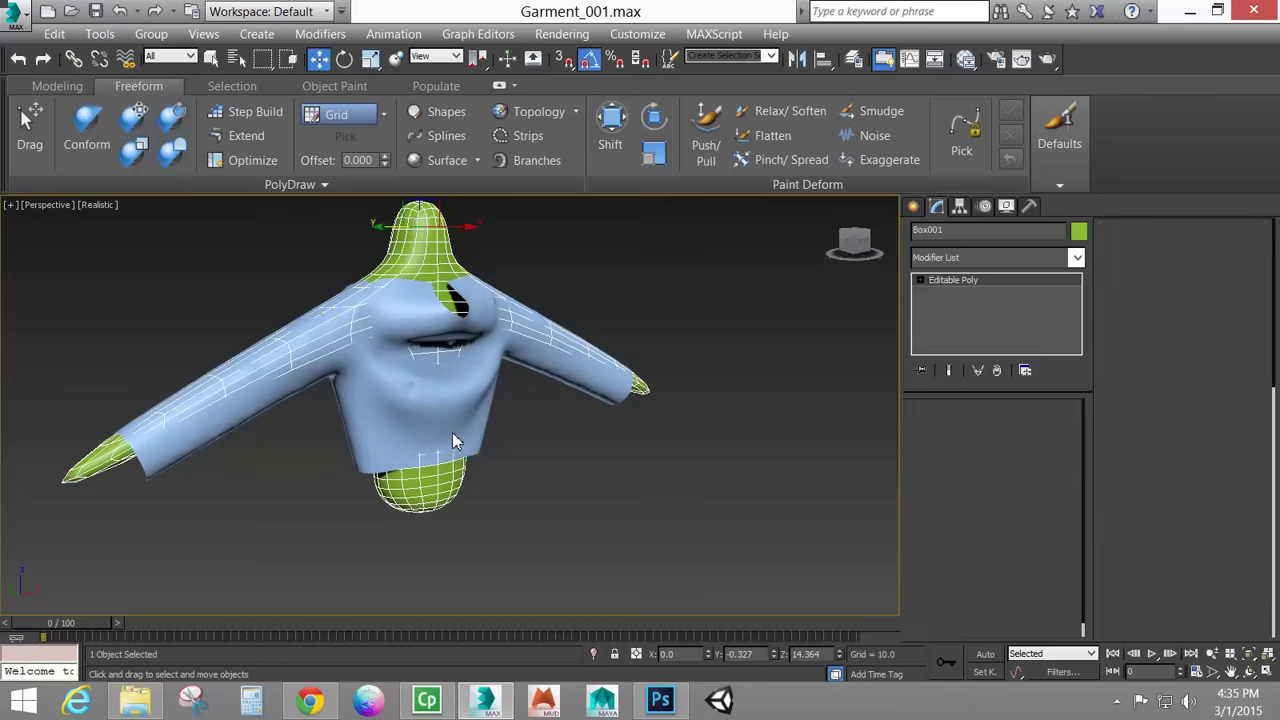
pyautogui.press('f')
pyautogui.moveTo(506, 429); pyautogui.dragTo(512, 451, button='middle')
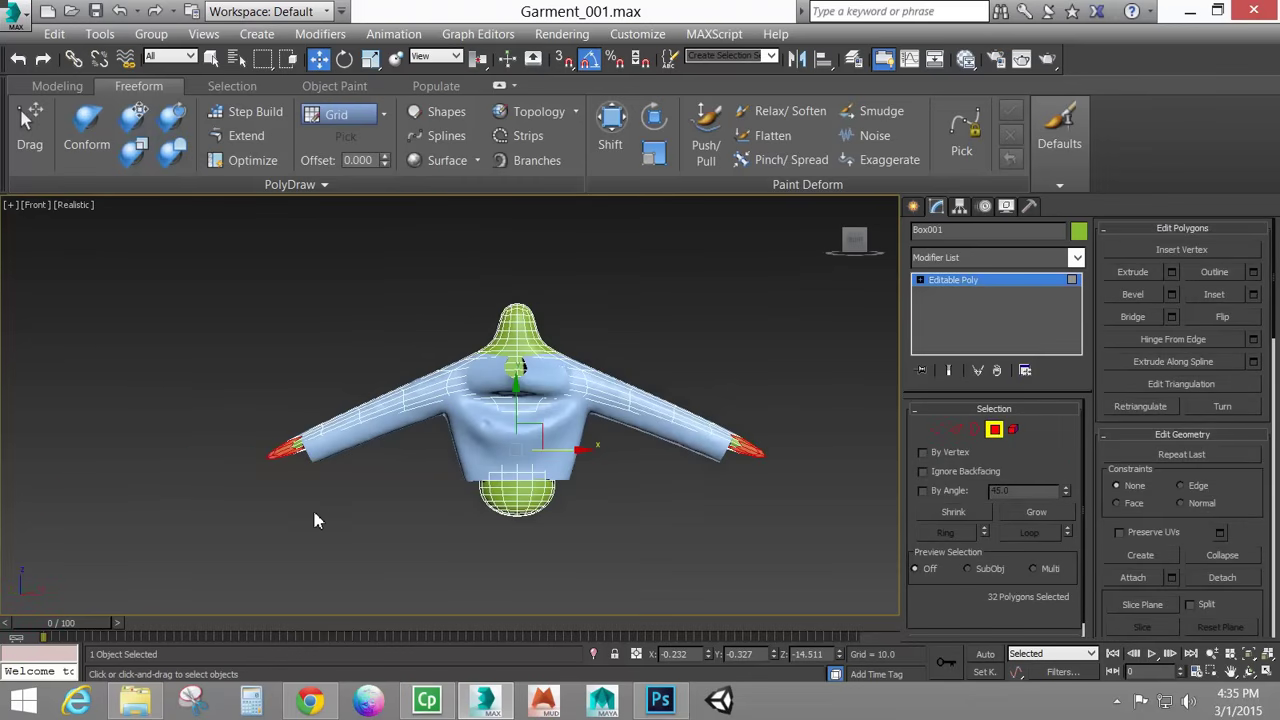
pyautogui.click(312, 507)
pyautogui.moveTo(196, 341); pyautogui.dragTo(434, 555)
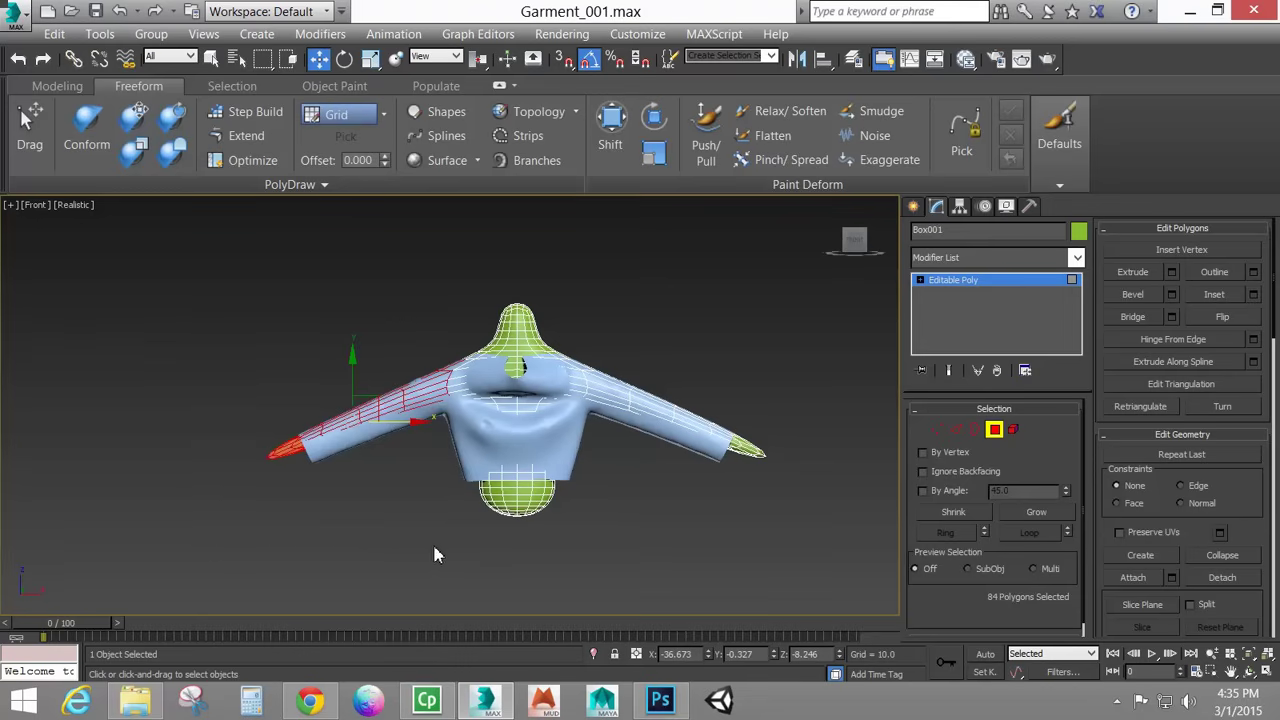
pyautogui.click(994, 429)
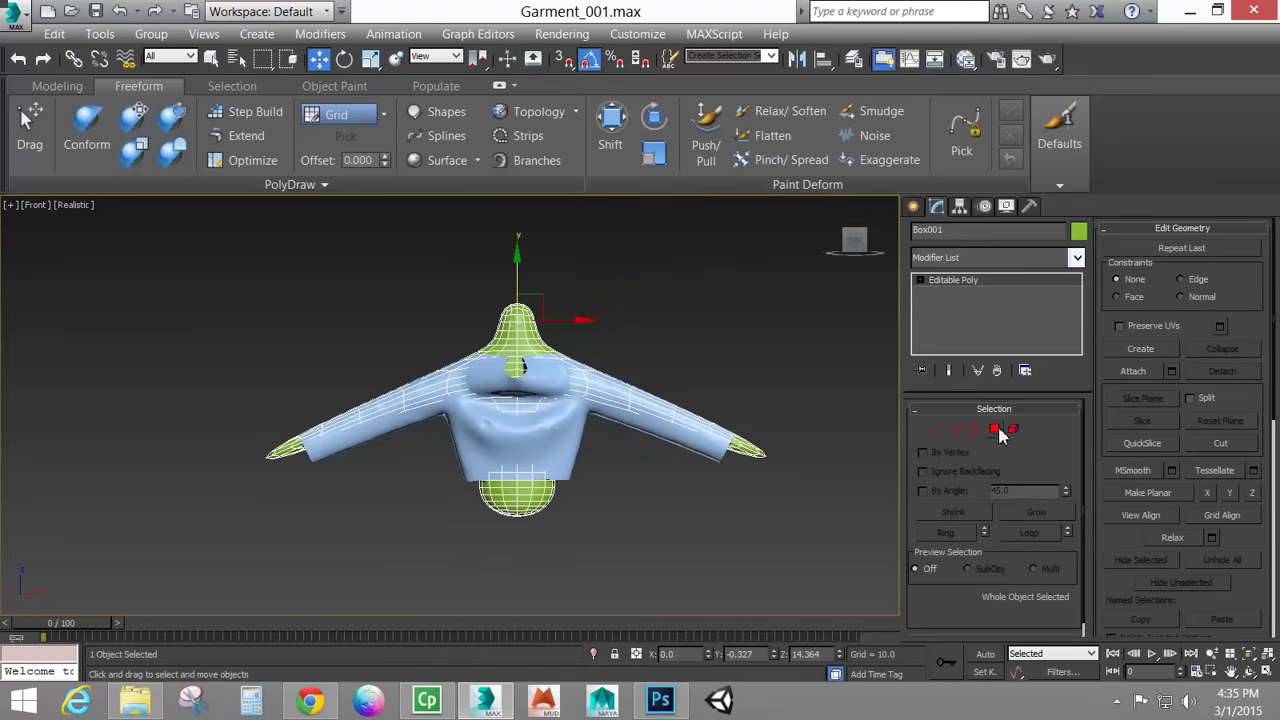
pyautogui.click(1000, 431)
pyautogui.click(1070, 258)
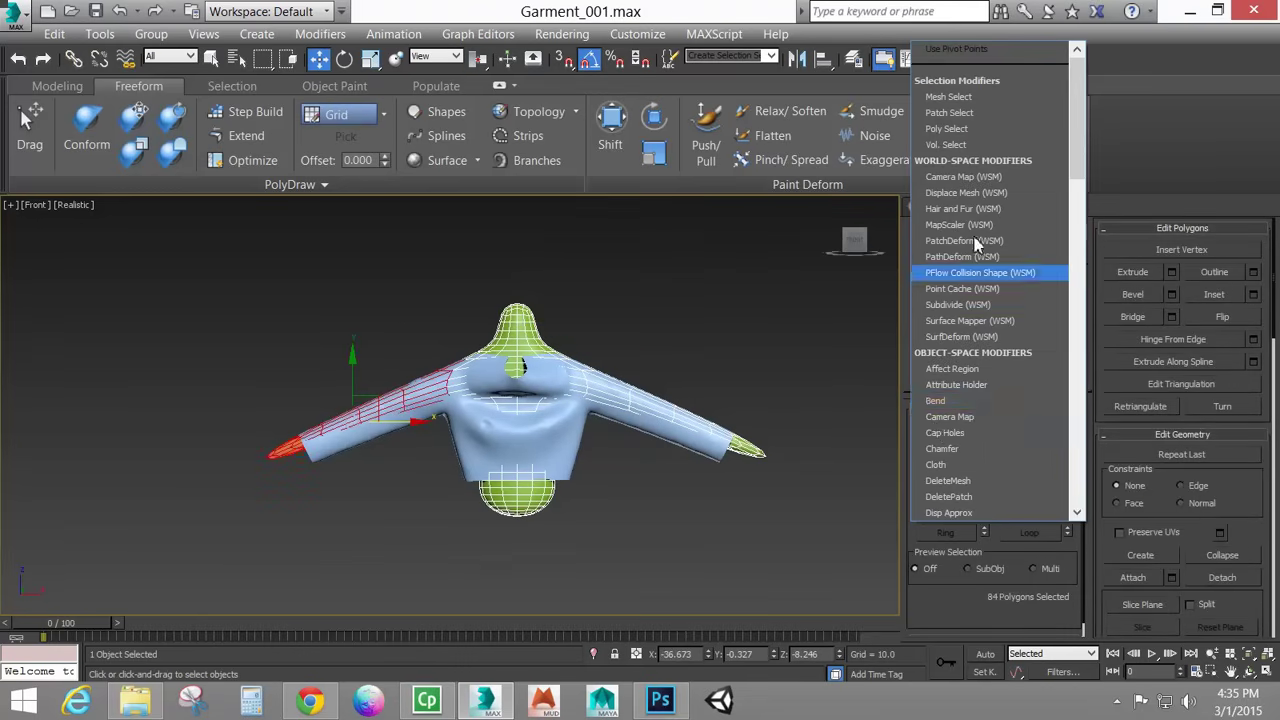
pyautogui.click(938, 401)
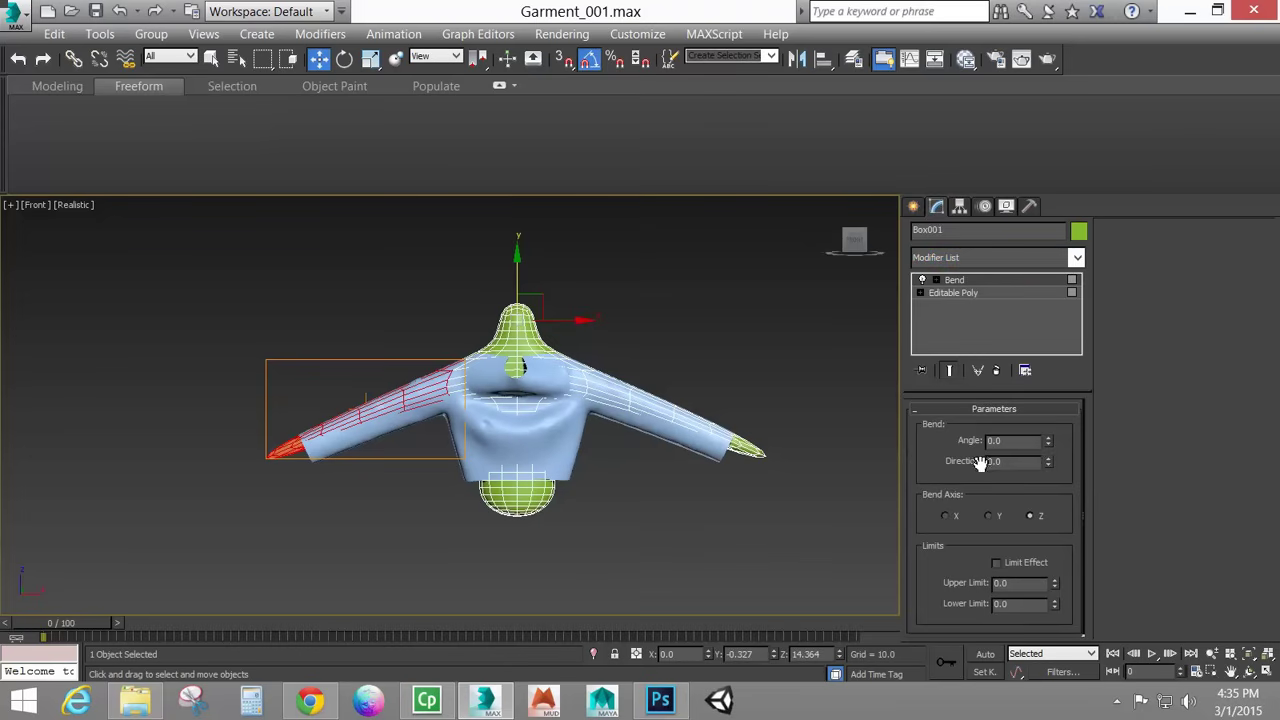
# Rotate the Bend gizmo 25 degrees to line up with the arm and shift it slightly towards the shoulder.
pyautogui.click(935, 281)
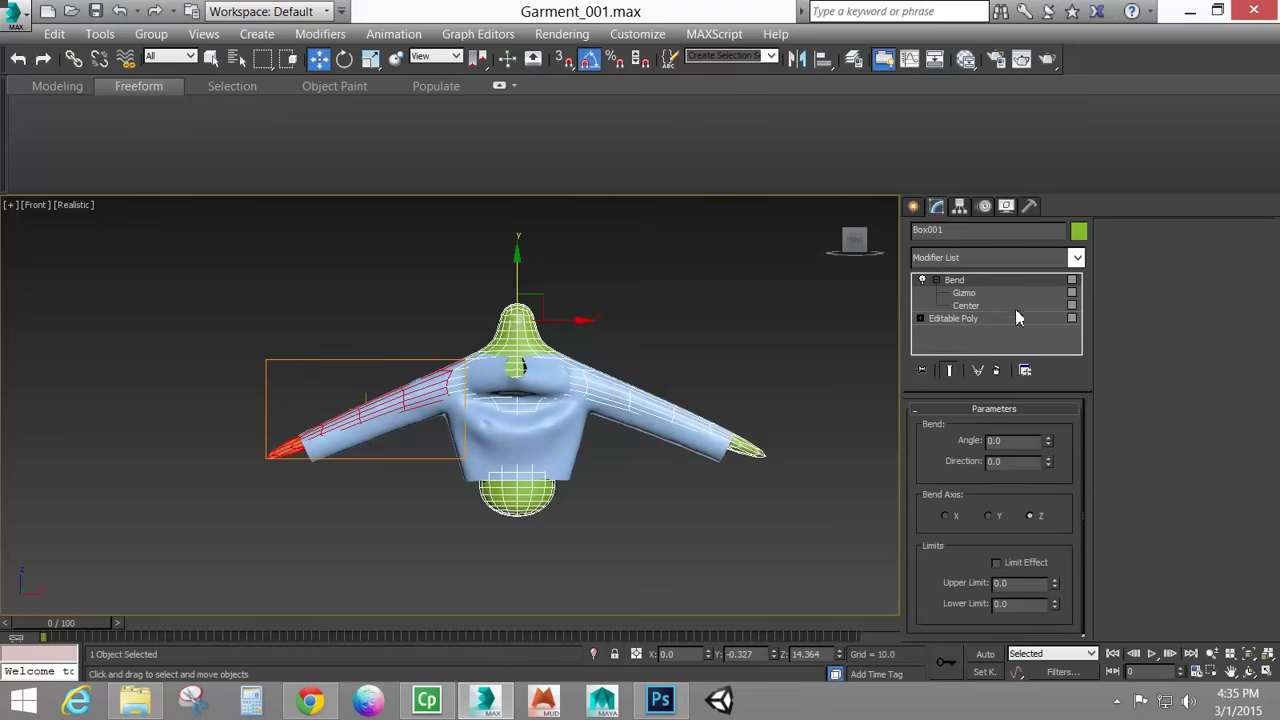
pyautogui.click(963, 294)
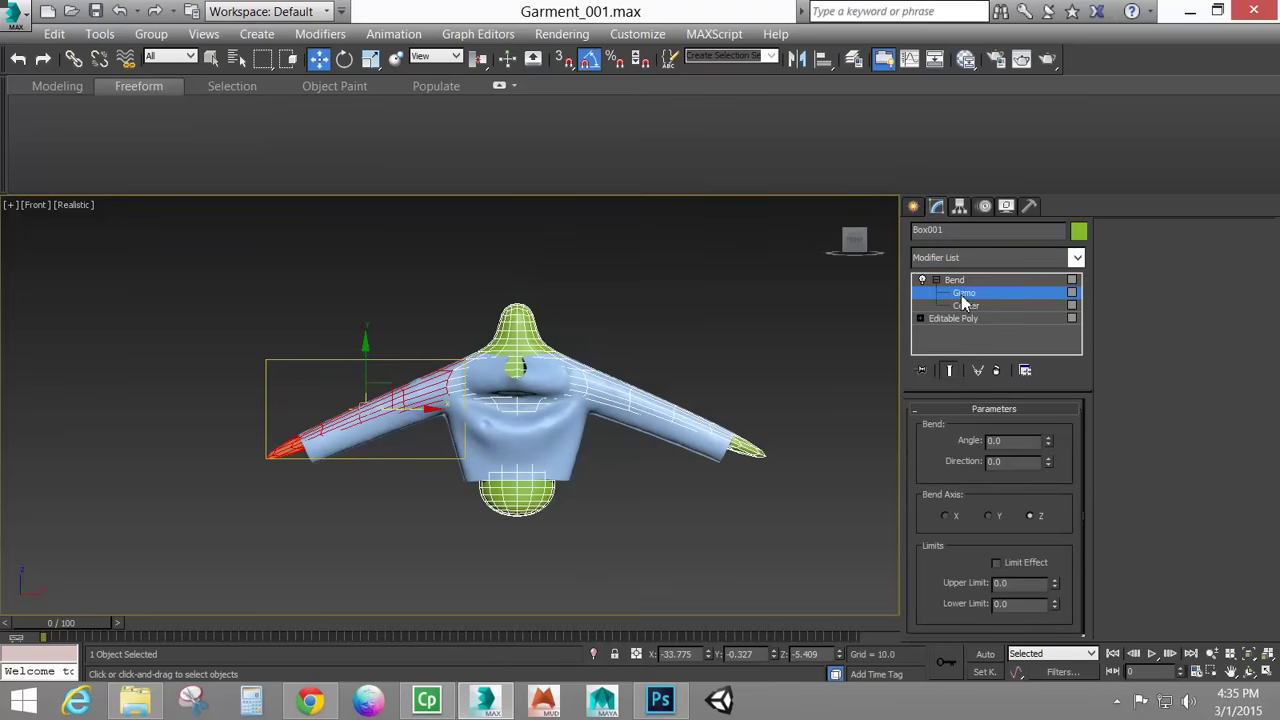
pyautogui.click(344, 58)
pyautogui.moveTo(424, 398); pyautogui.dragTo(420, 366)
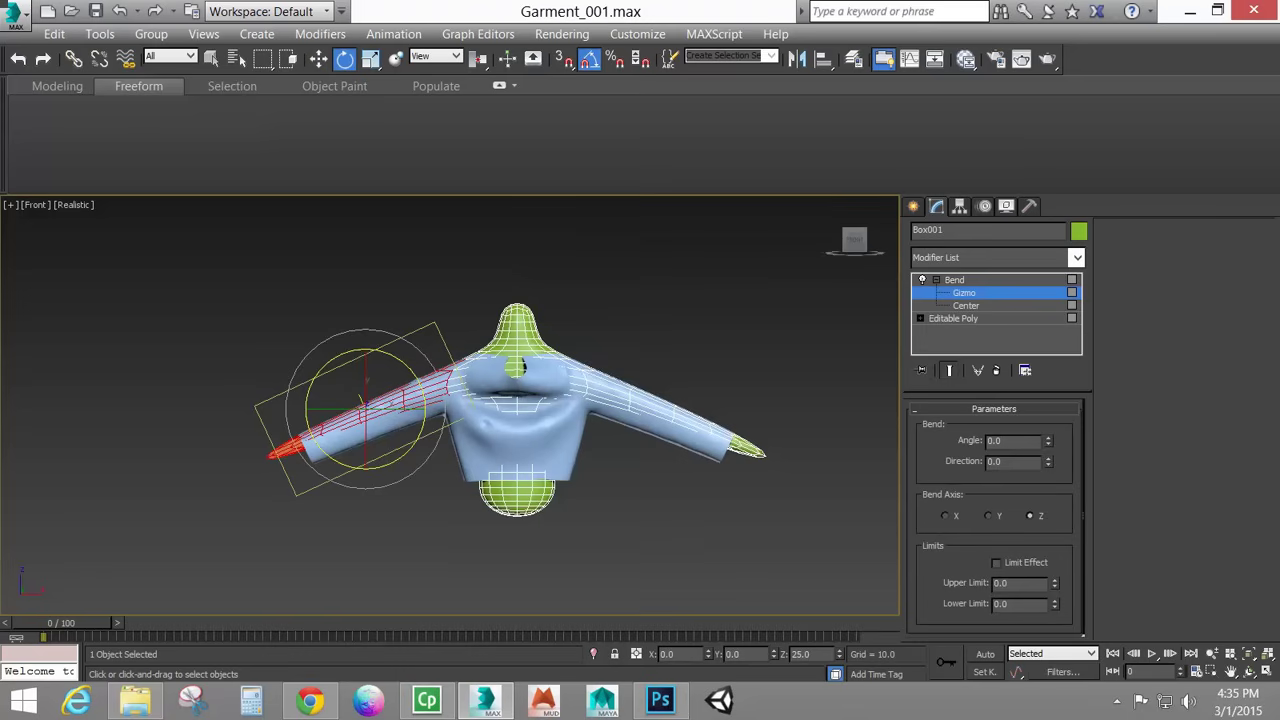
pyautogui.click(318, 58)
pyautogui.moveTo(398, 384); pyautogui.dragTo(411, 390)
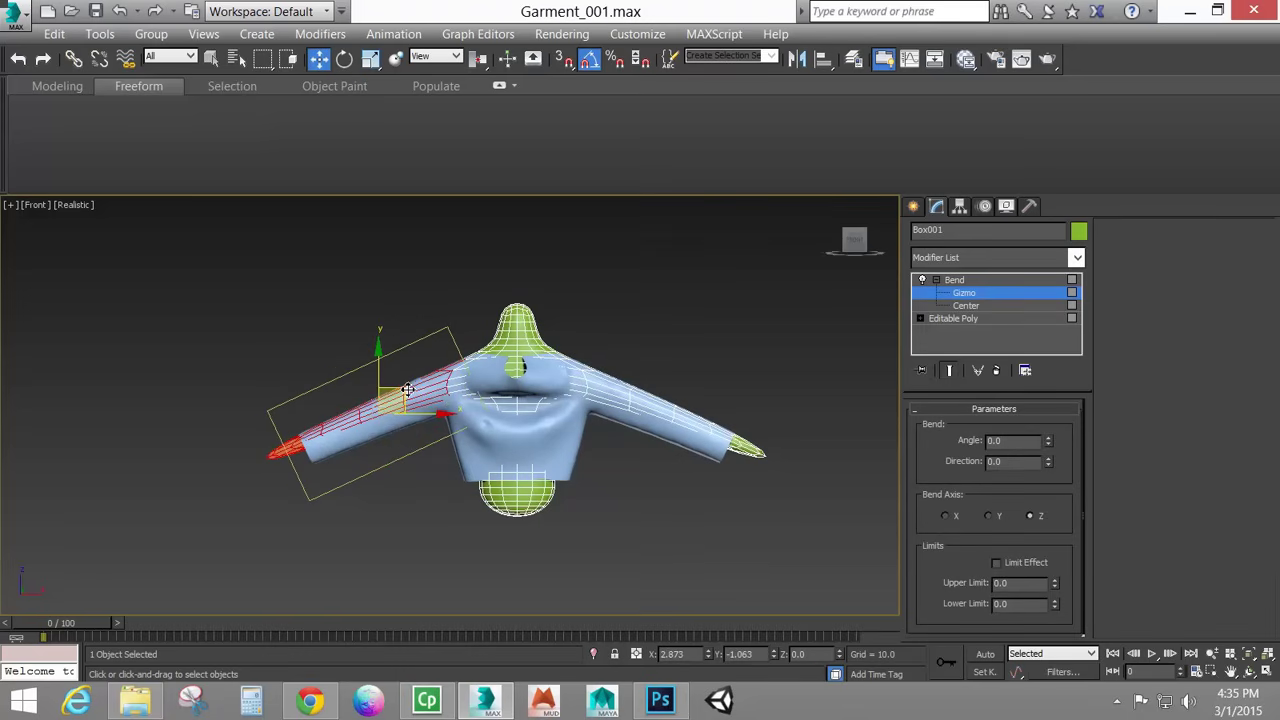
# Set the Bend axis to X and the bend angle to -178.
pyautogui.click(952, 280)
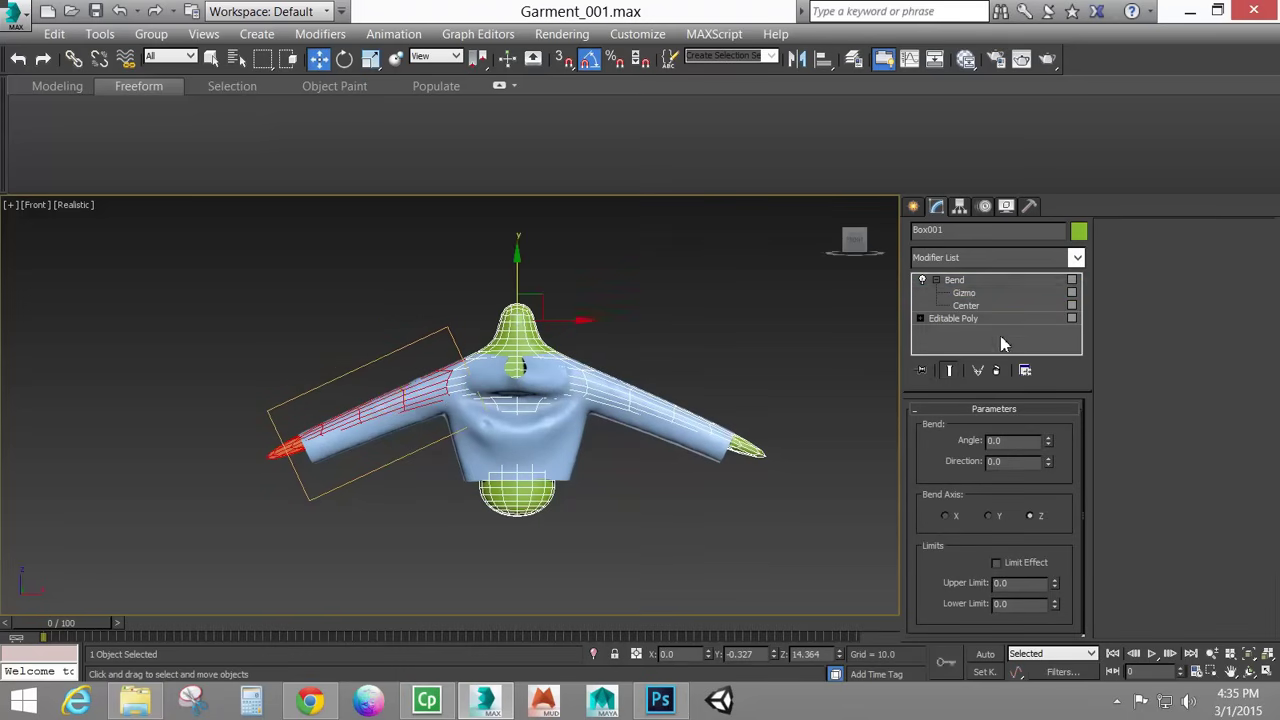
pyautogui.click(1048, 439)
pyautogui.moveTo(1048, 444); pyautogui.dragTo(980, 416)
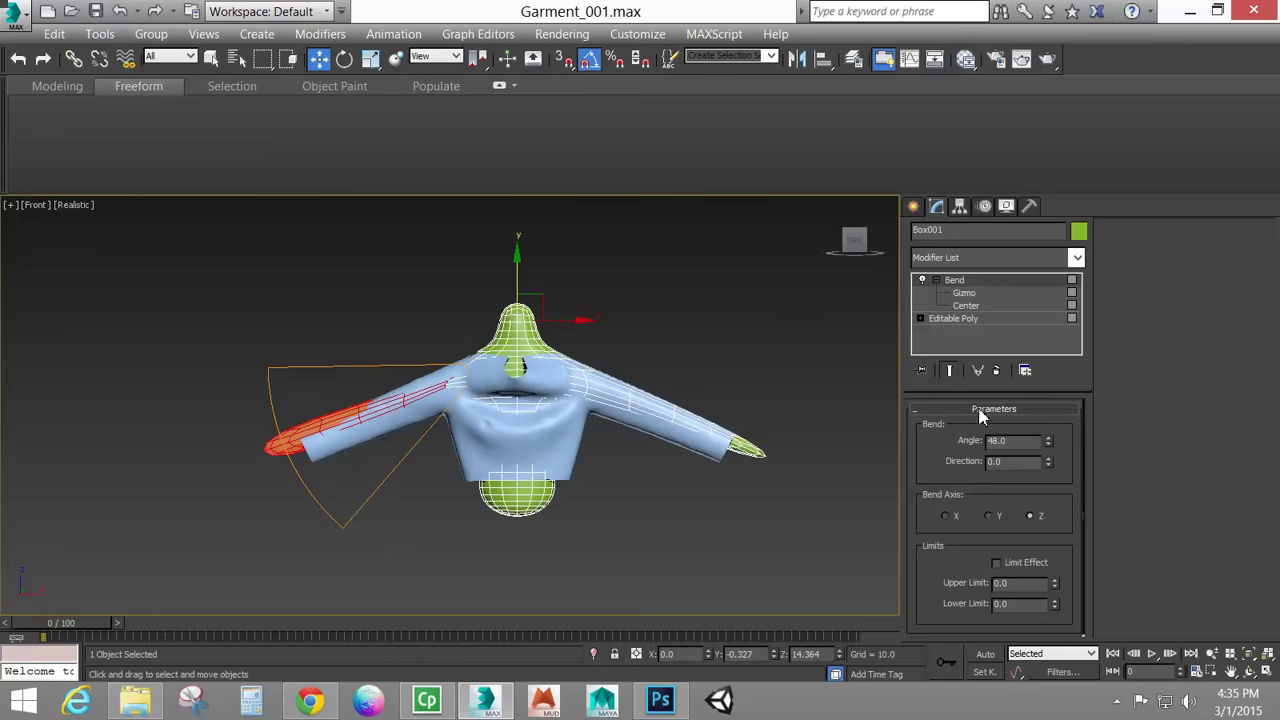
pyautogui.click(990, 516)
pyautogui.click(947, 517)
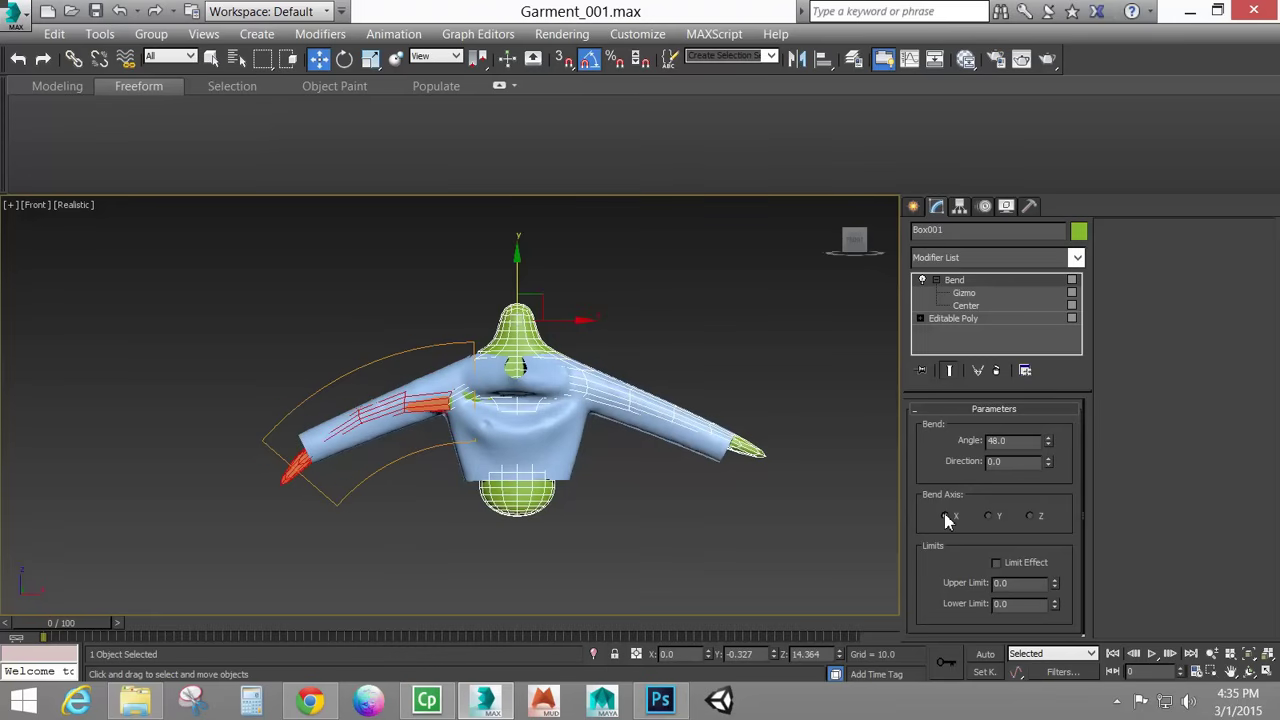
pyautogui.moveTo(1052, 455); pyautogui.dragTo(1138, 78)
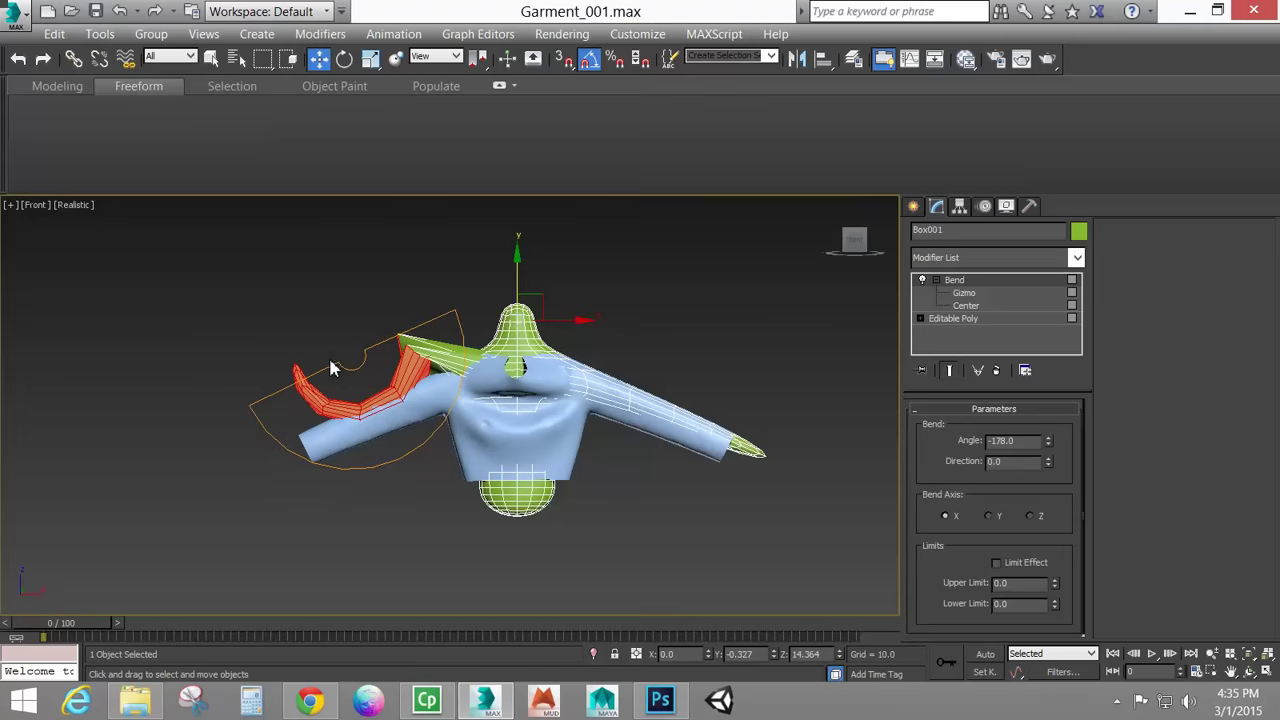
# Shift the Bend center along the arm towards the elbow and turn on Limit Effect for the modifier.
pyautogui.click(966, 305)
pyautogui.moveTo(373, 367); pyautogui.dragTo(470, 364)
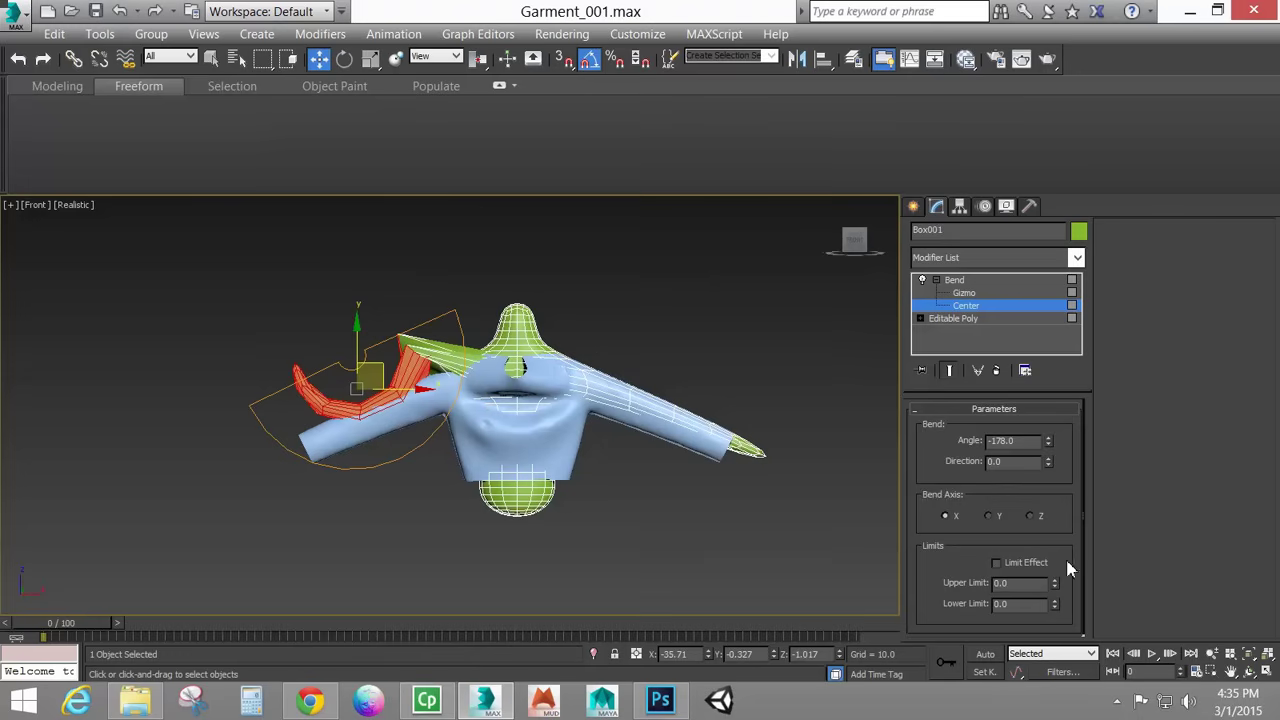
pyautogui.click(996, 563)
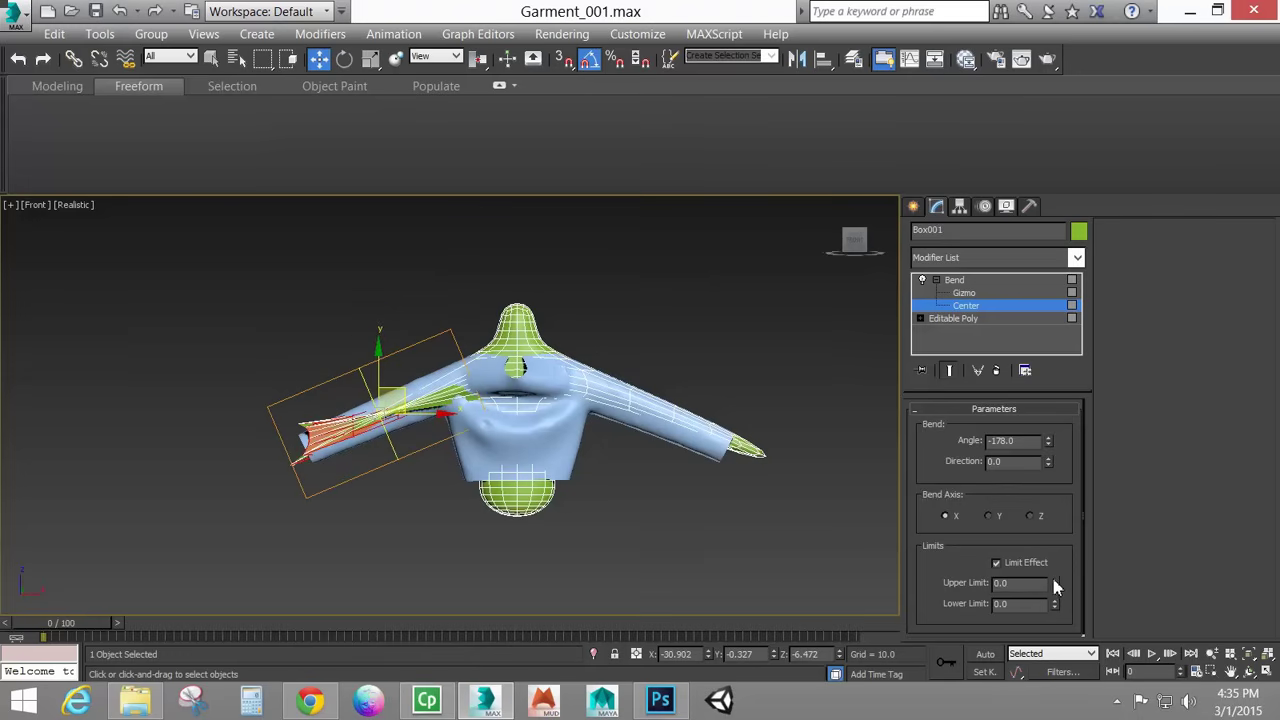
# Set the Bend's lower limit to -5.293 and its angle to -93 so only the forearm bends up.
pyautogui.moveTo(1055, 581); pyautogui.dragTo(962, 590)
pyautogui.moveTo(1055, 605); pyautogui.dragTo(1041, 398)
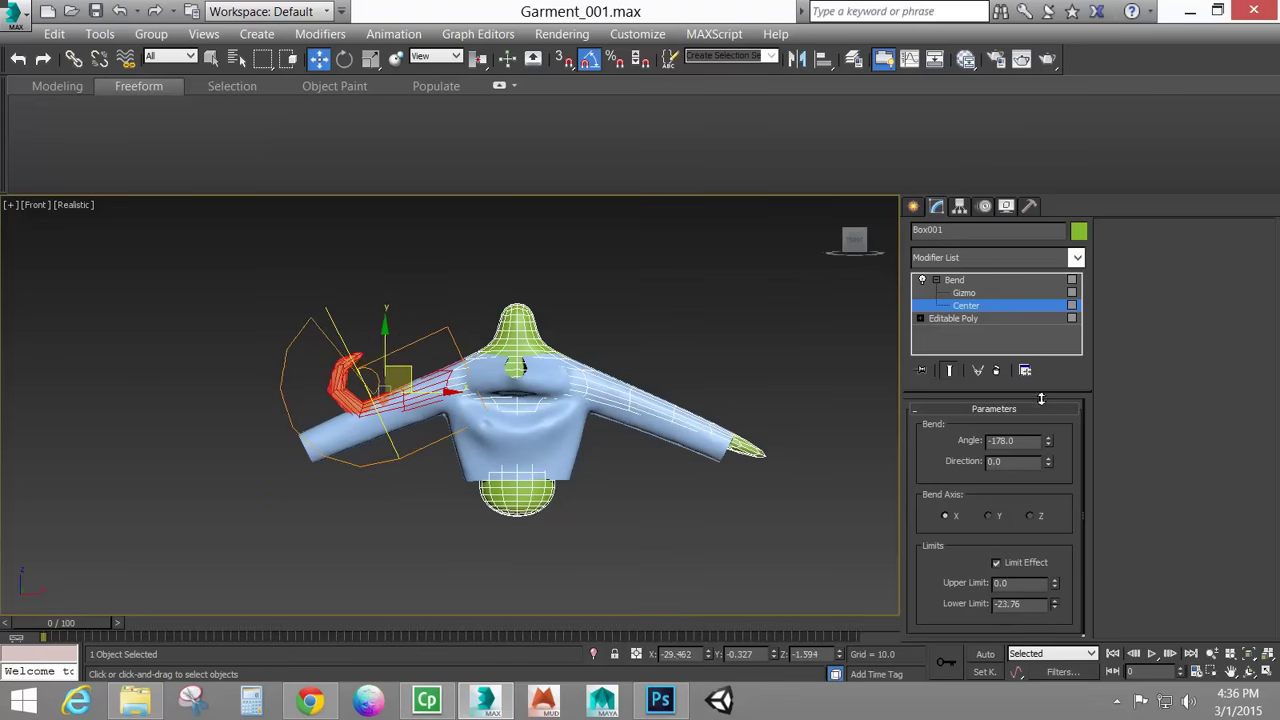
pyautogui.moveTo(1055, 590); pyautogui.dragTo(1090, 25)
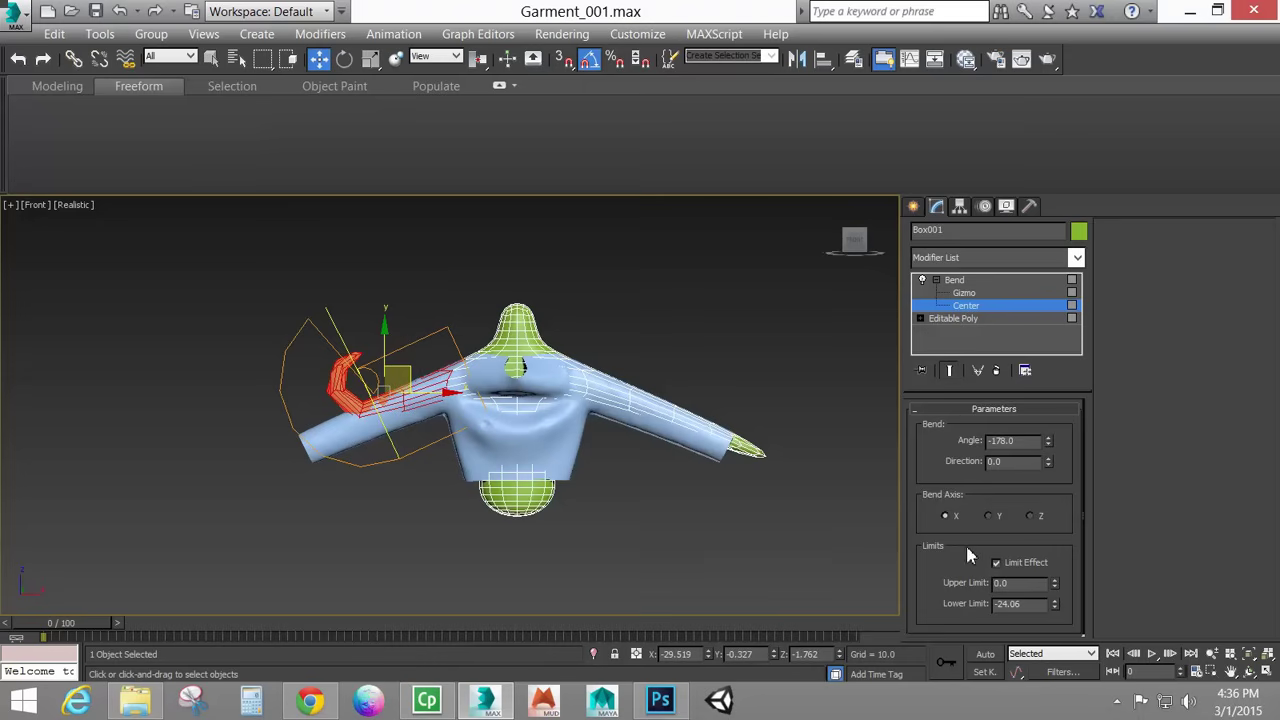
pyautogui.moveTo(1055, 584); pyautogui.dragTo(1026, 540)
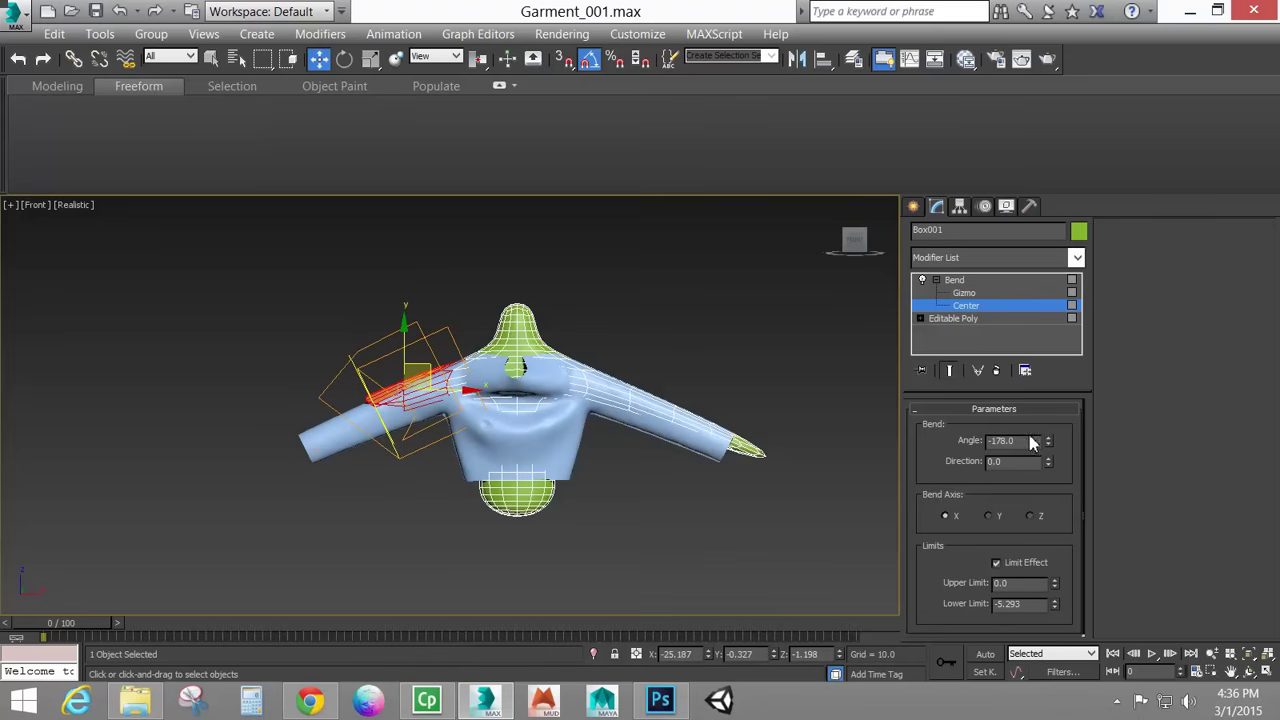
pyautogui.moveTo(1049, 447); pyautogui.dragTo(1007, 305)
pyautogui.click(955, 280)
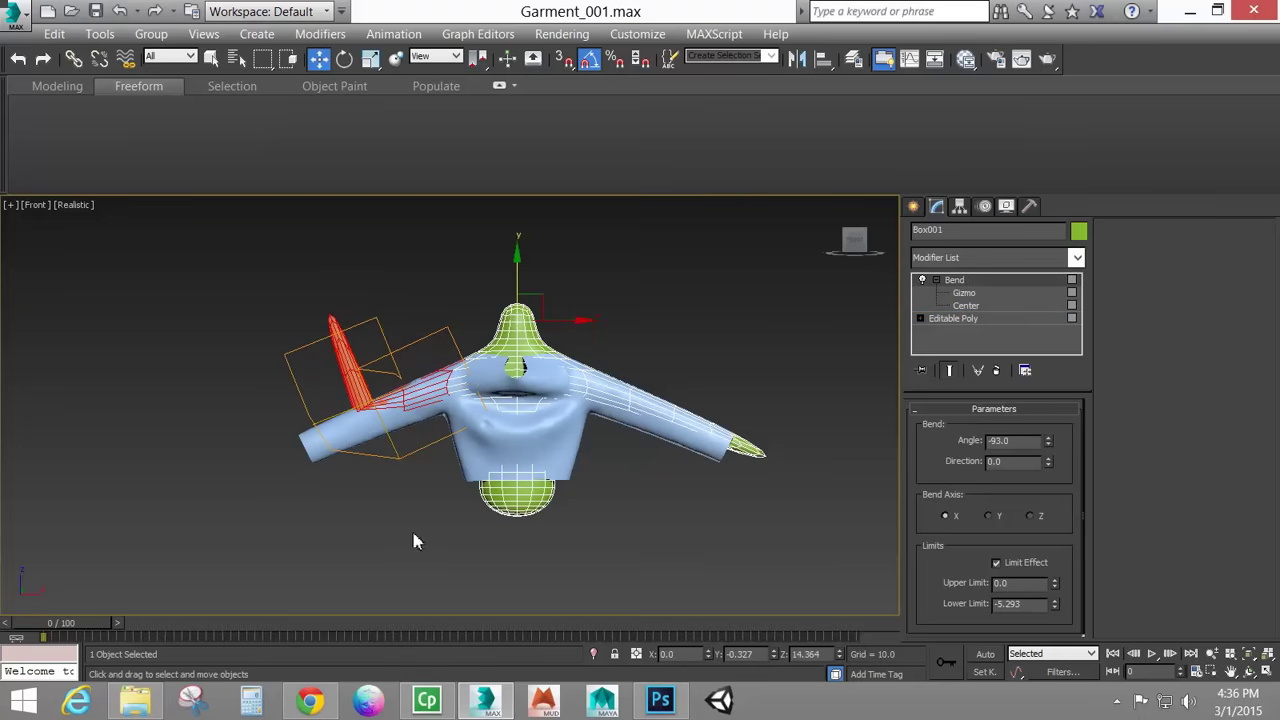
# Start auto-keying, set the bend angle to 0 at frame 0, and key an angle of -125 at frame 54.
pyautogui.click(988, 655)
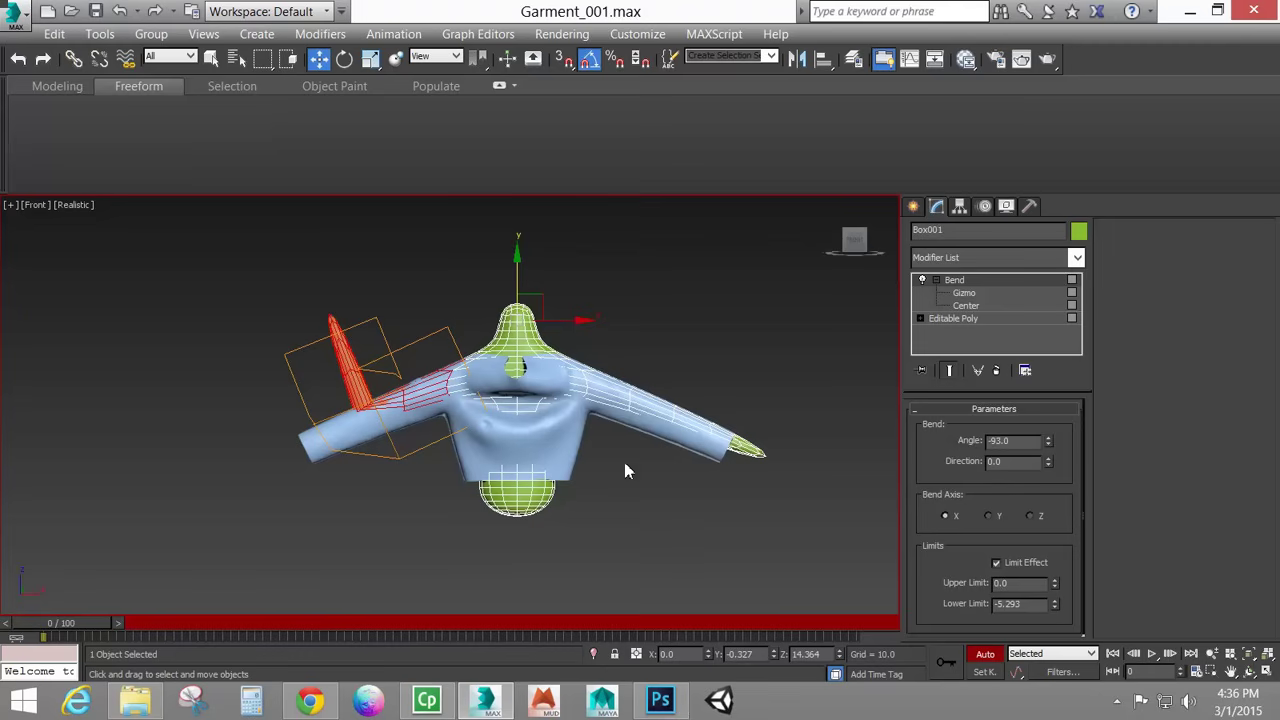
pyautogui.rightClick(1049, 441)
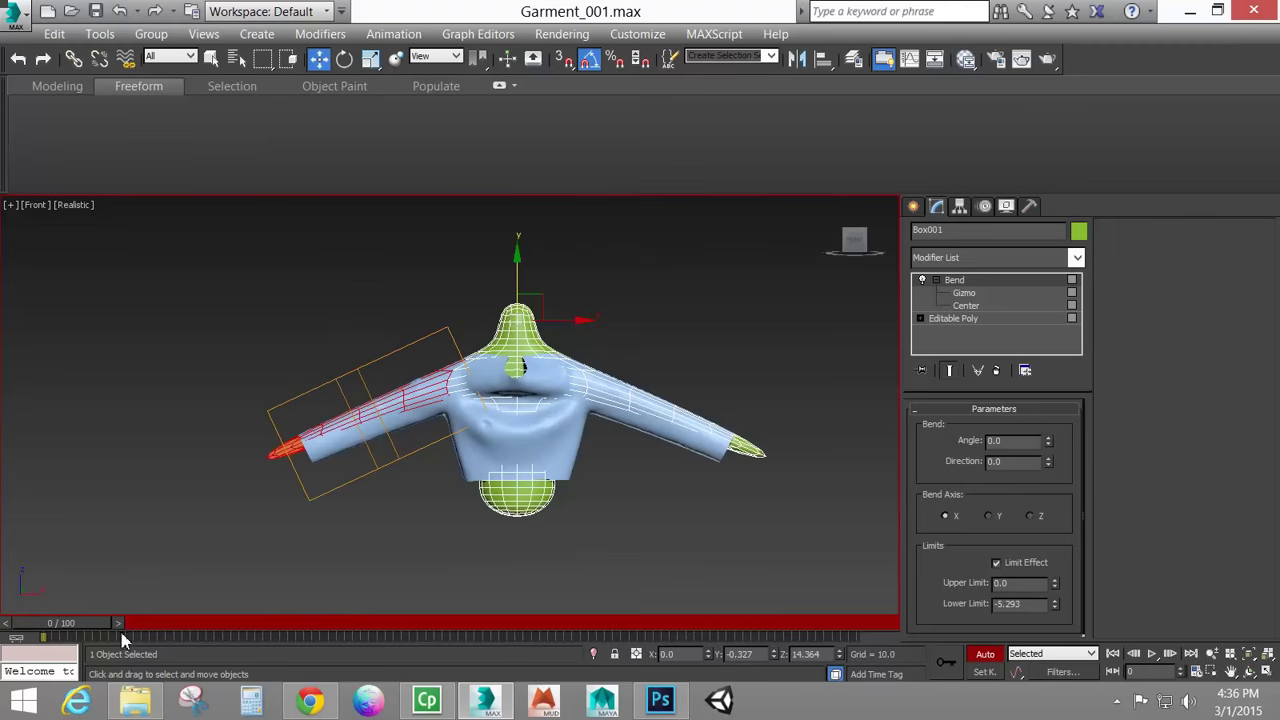
pyautogui.moveTo(90, 626); pyautogui.dragTo(490, 610)
pyautogui.click(1048, 437)
pyautogui.moveTo(1048, 443); pyautogui.dragTo(1038, 641)
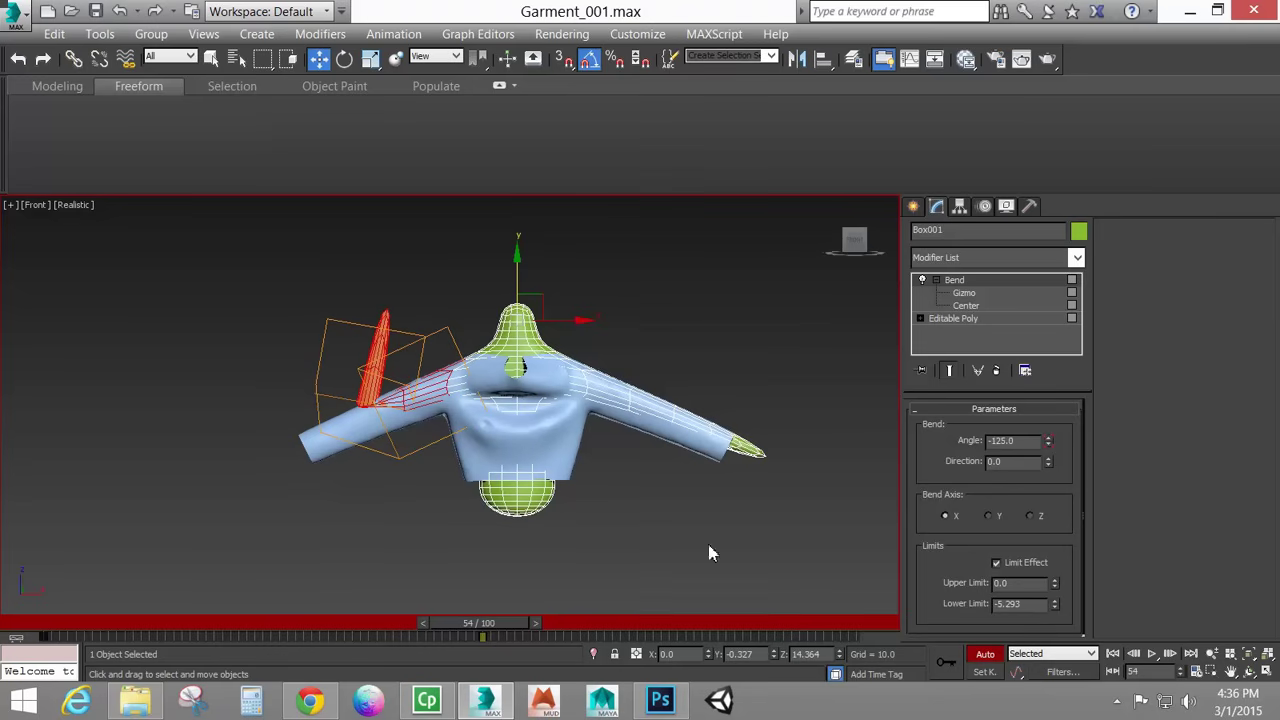
# Key the bend angle at 0 on frame 100, turn off auto-keying, and return to frame 0.
pyautogui.moveTo(476, 623); pyautogui.dragTo(890, 620)
pyautogui.rightClick(1047, 446)
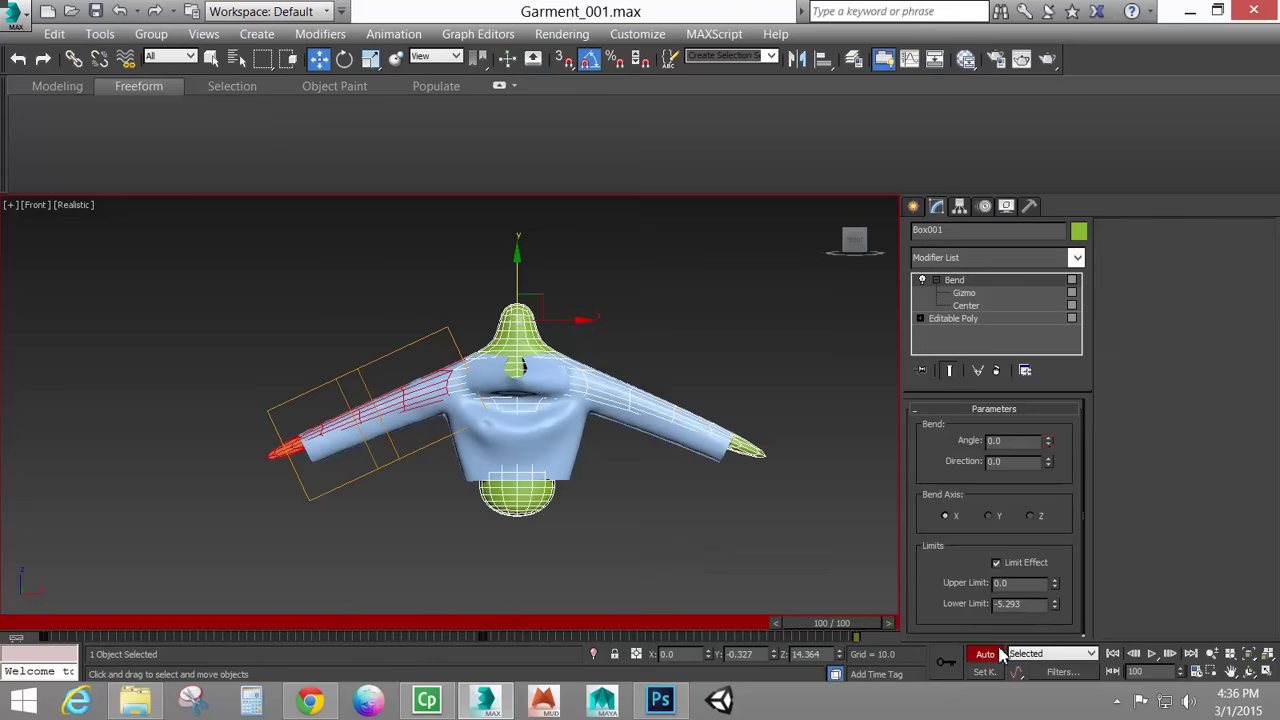
pyautogui.click(985, 654)
pyautogui.moveTo(843, 620); pyautogui.dragTo(760, 622)
pyautogui.moveTo(577, 621); pyautogui.dragTo(60, 622)
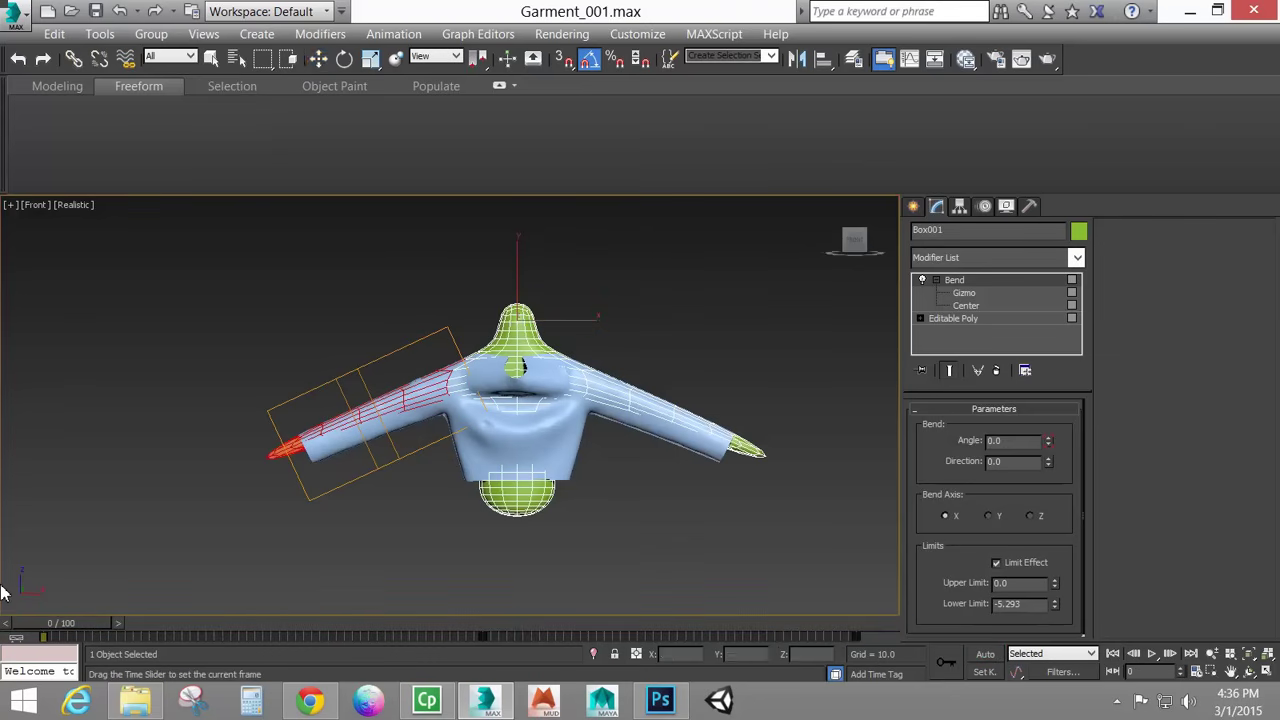
# Select the garment and apply a Cloth modifier to it.
pyautogui.click(599, 424)
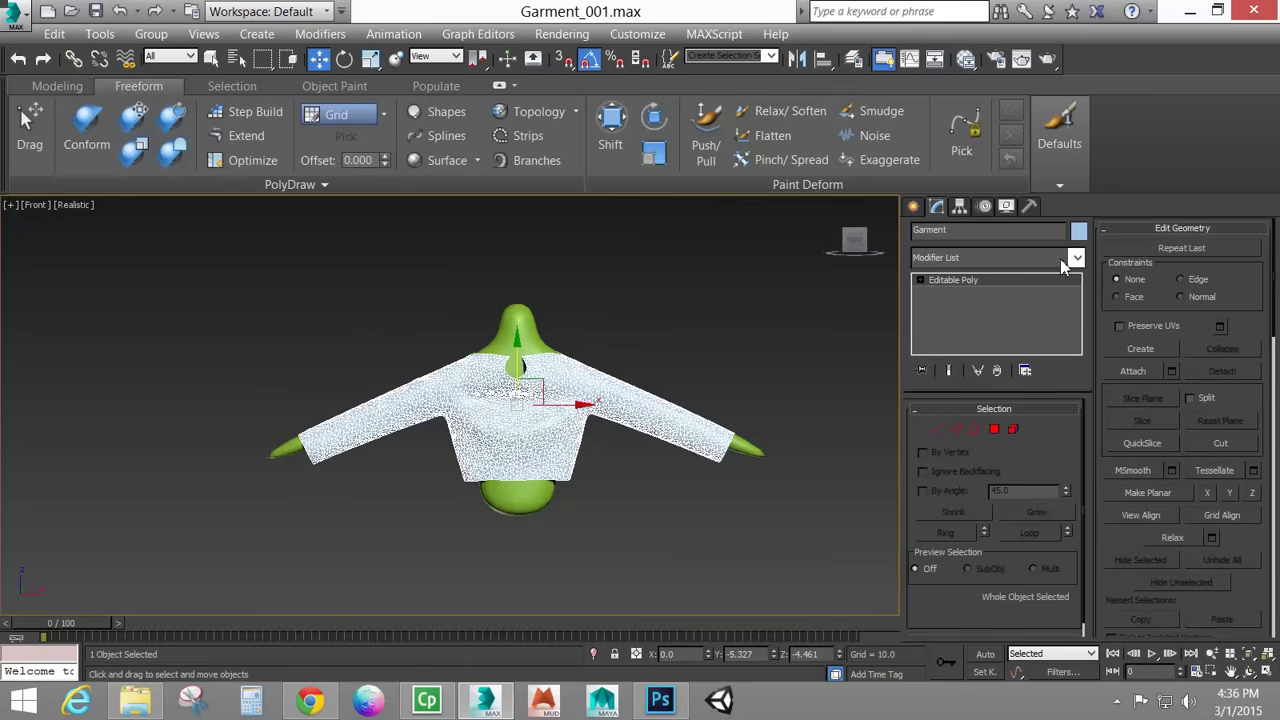
pyautogui.click(1076, 258)
pyautogui.click(971, 467)
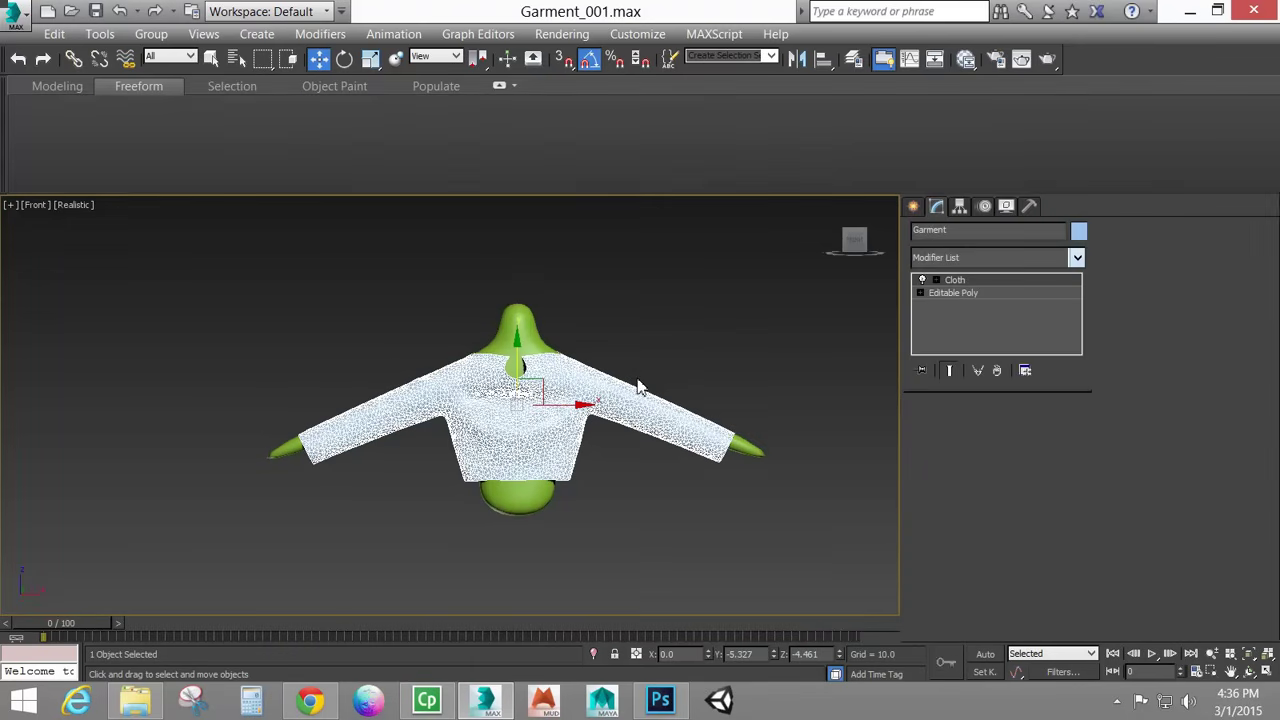
# Define Garment as Cloth in the simulation's object properties, using the Generic Heavy preset.
pyautogui.click(1017, 435)
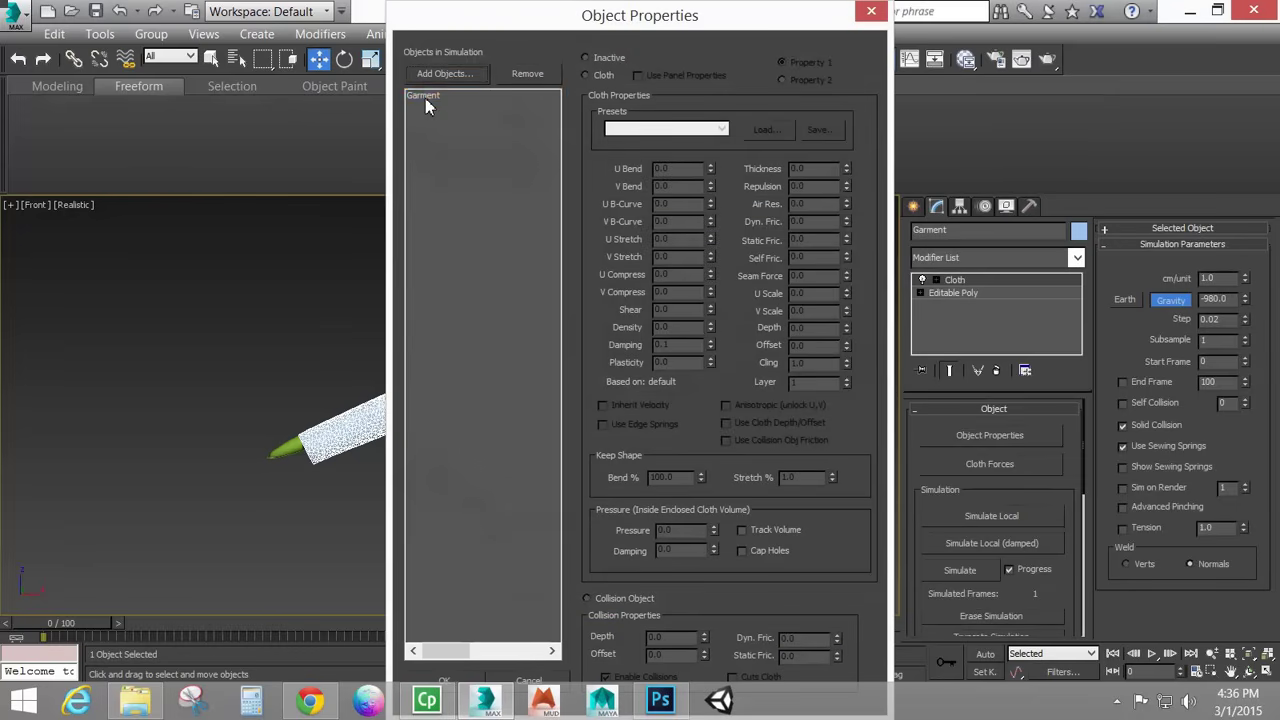
pyautogui.click(425, 98)
pyautogui.click(603, 77)
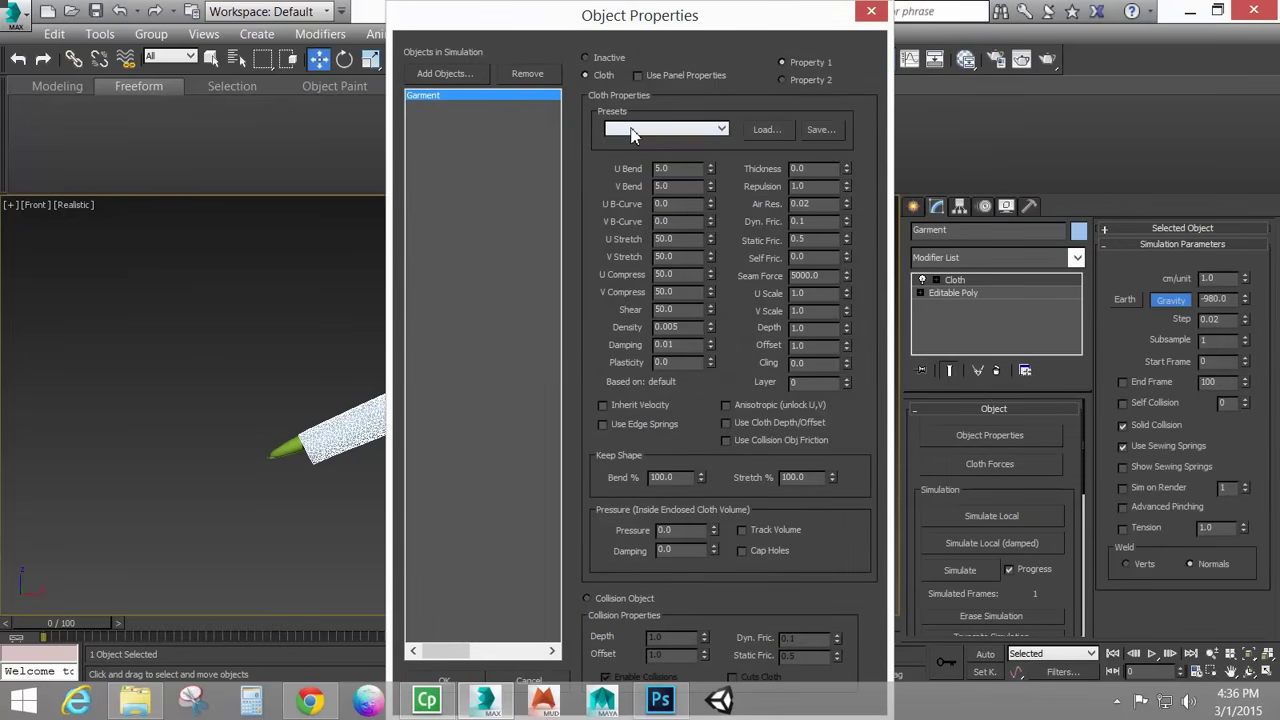
pyautogui.click(637, 130)
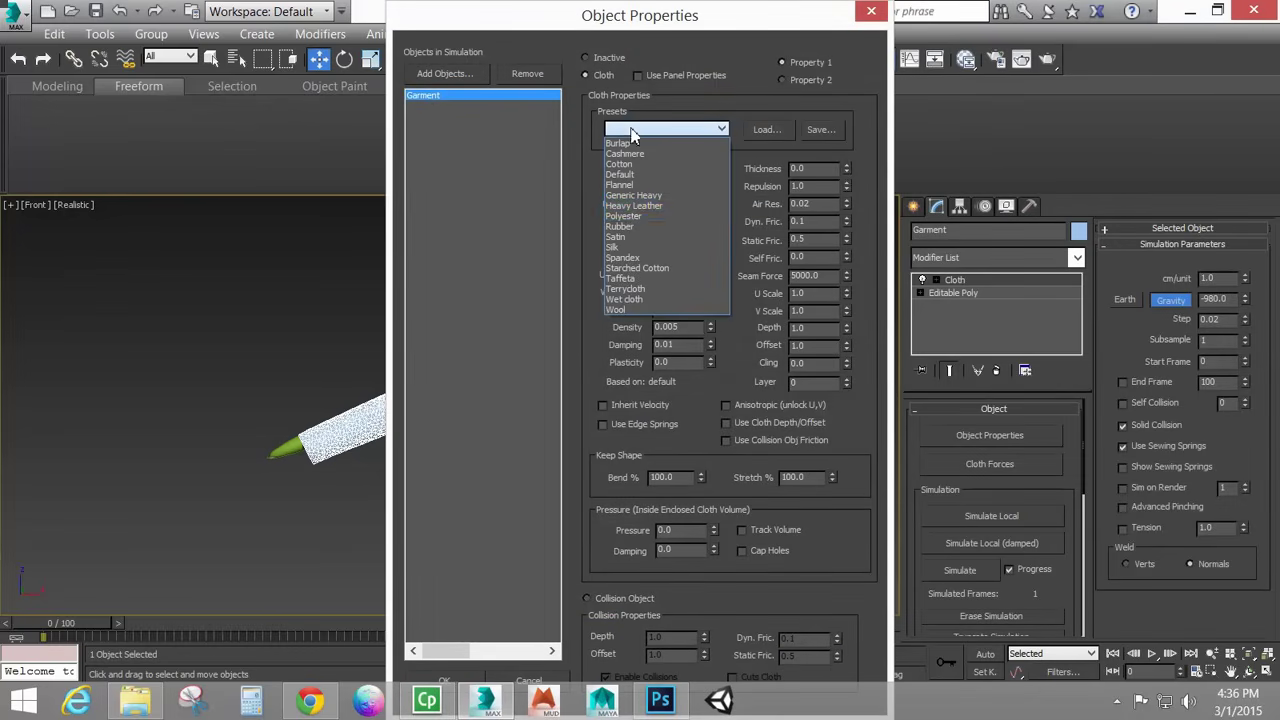
pyautogui.click(636, 196)
# Add Box001 to the simulation as a collision object with depth and offset of 0.1, and accept the object properties.
pyautogui.click(440, 74)
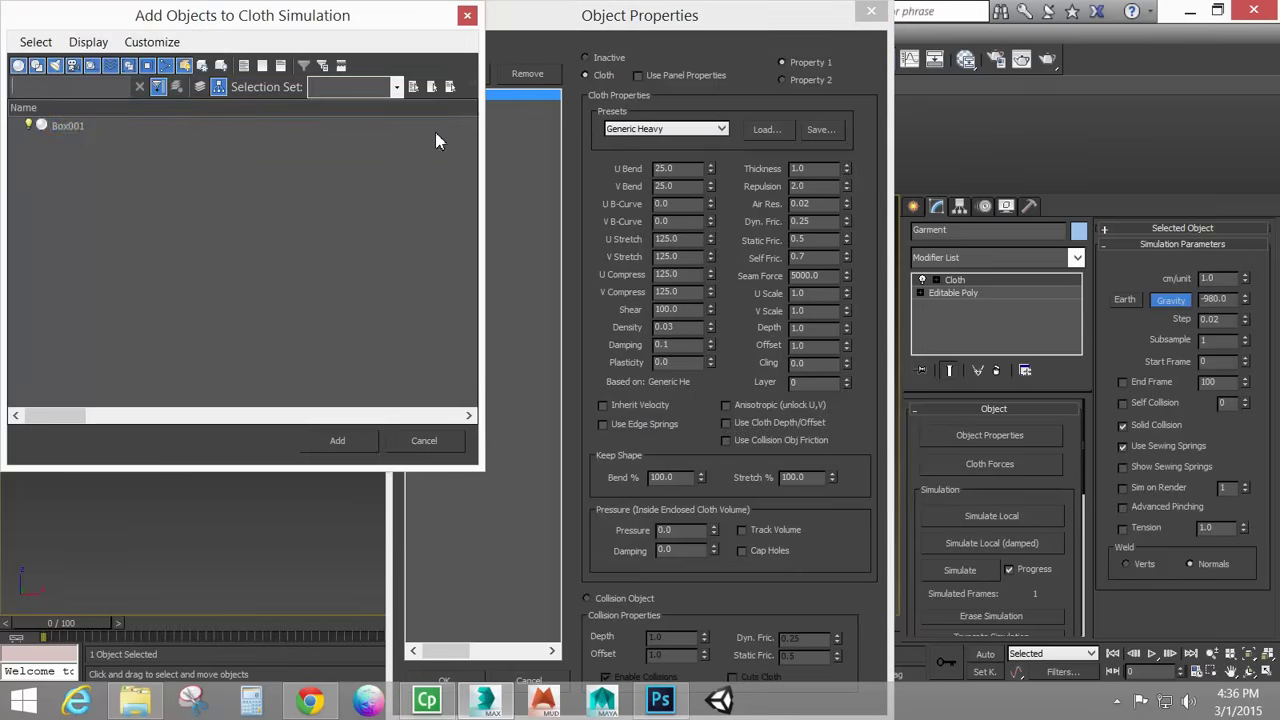
pyautogui.click(68, 126)
pyautogui.press('Return')
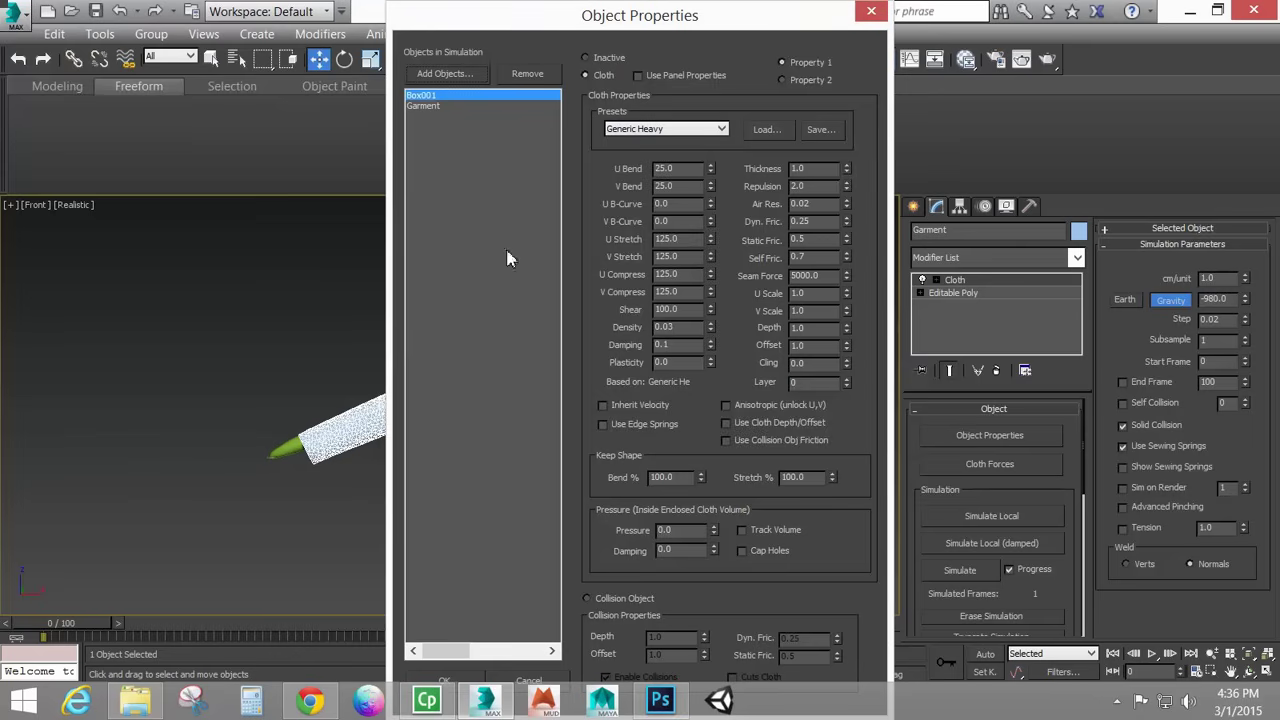
pyautogui.click(445, 97)
pyautogui.click(600, 599)
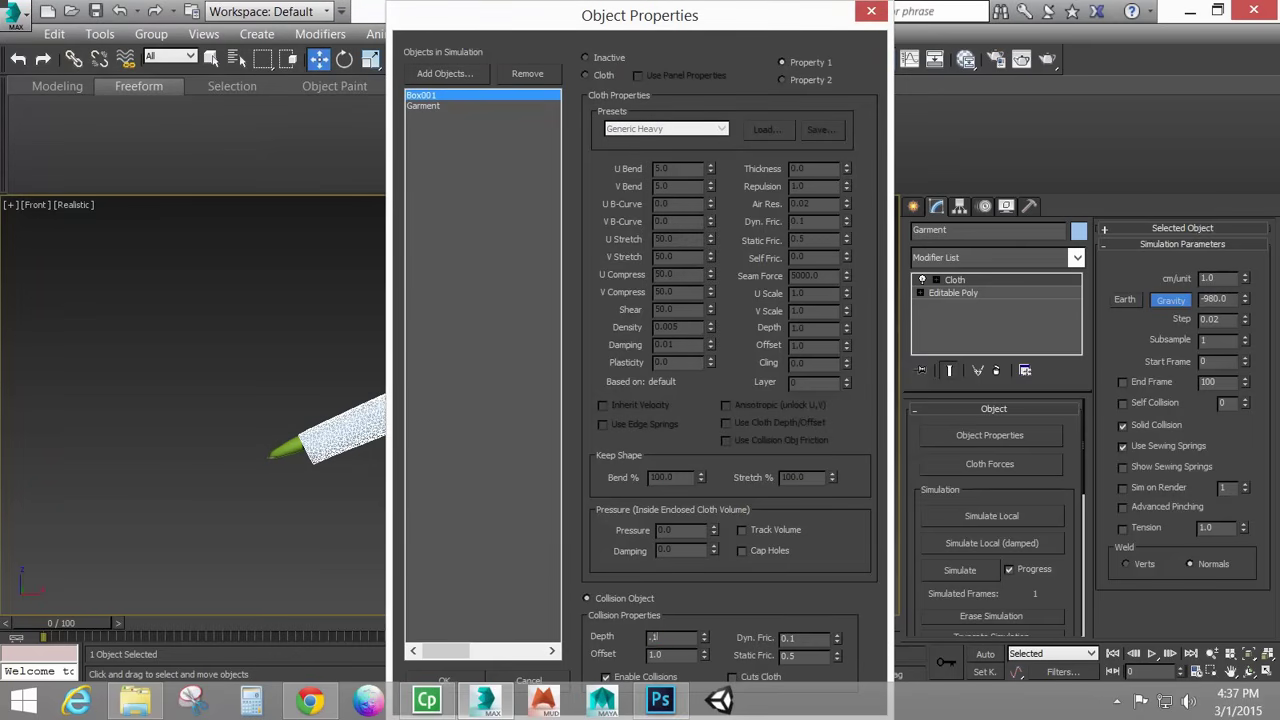
pyautogui.press('Tab')
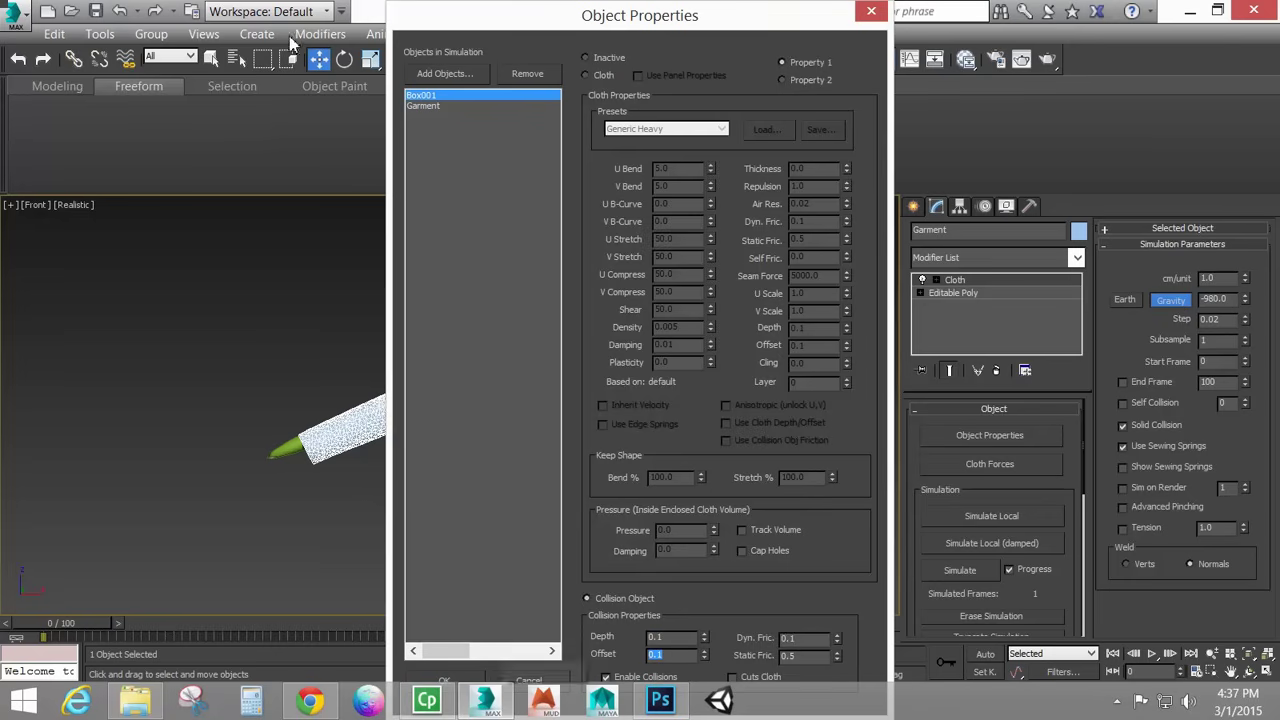
pyautogui.click(440, 108)
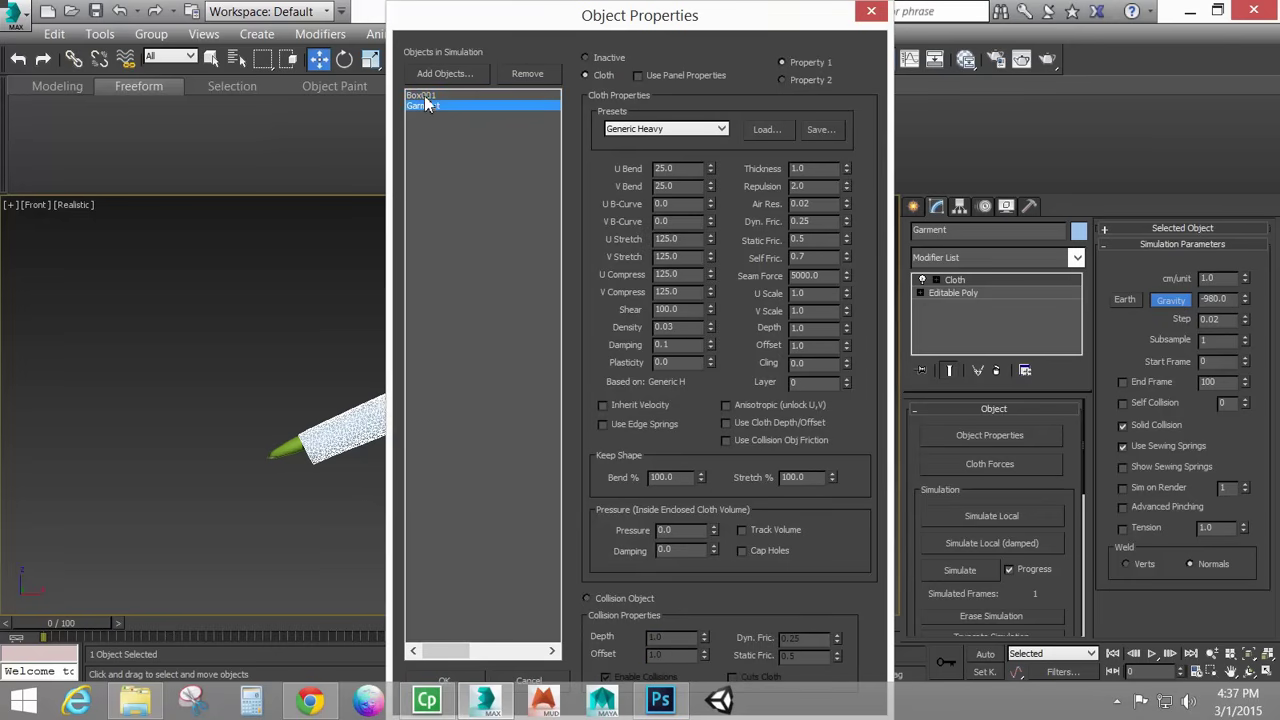
pyautogui.click(424, 95)
pyautogui.click(428, 106)
pyautogui.click(444, 682)
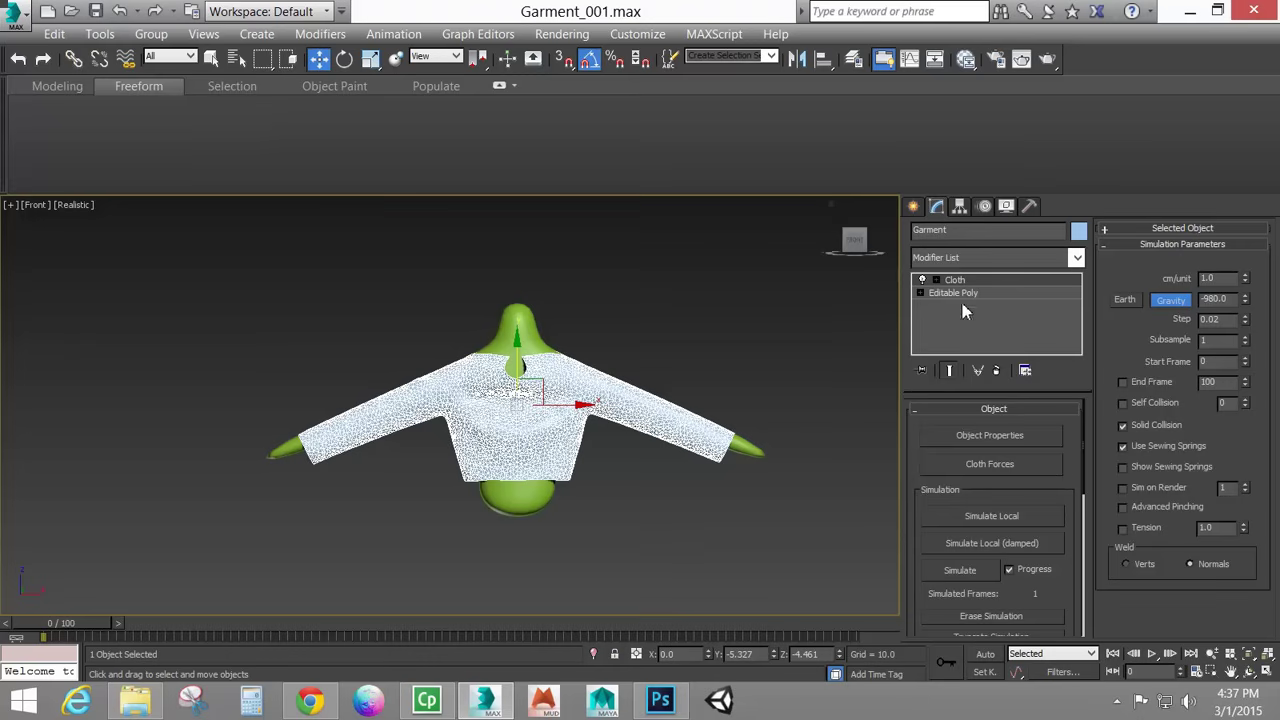
# Run the full cloth simulation of the garment from frame 0.
pyautogui.moveTo(40, 628); pyautogui.dragTo(5, 632)
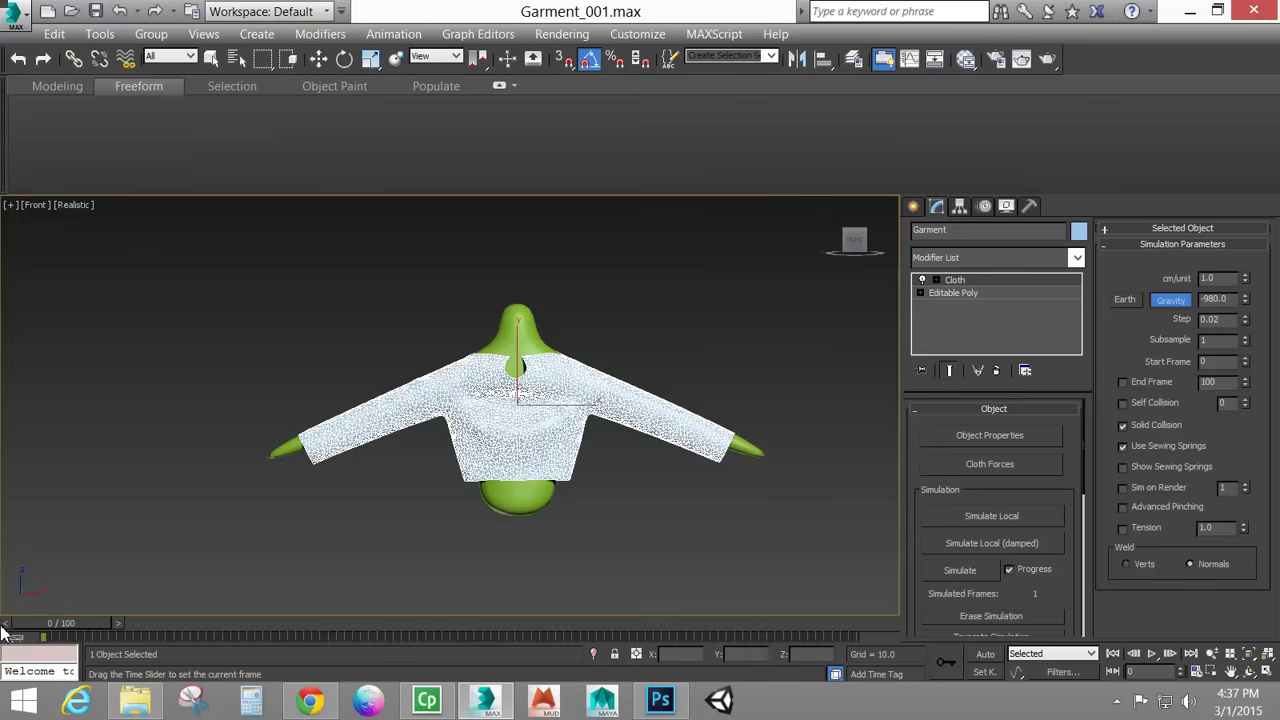
pyautogui.press('w')
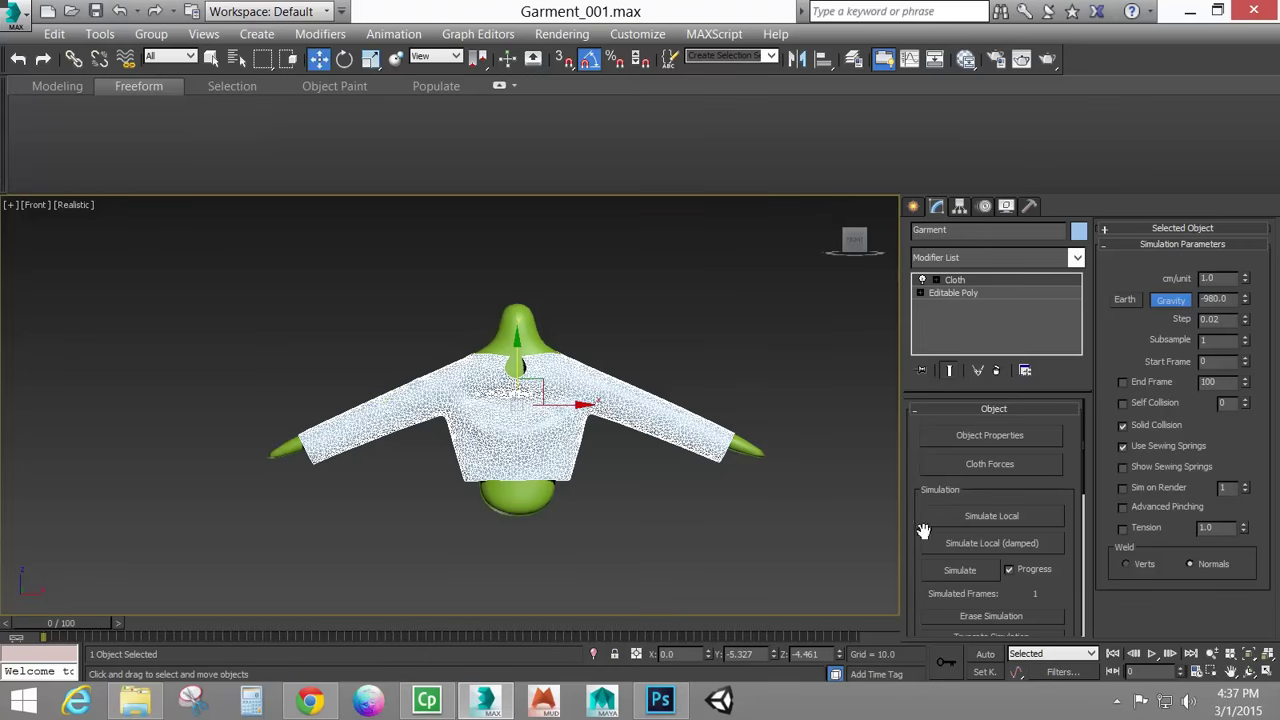
pyautogui.click(960, 570)
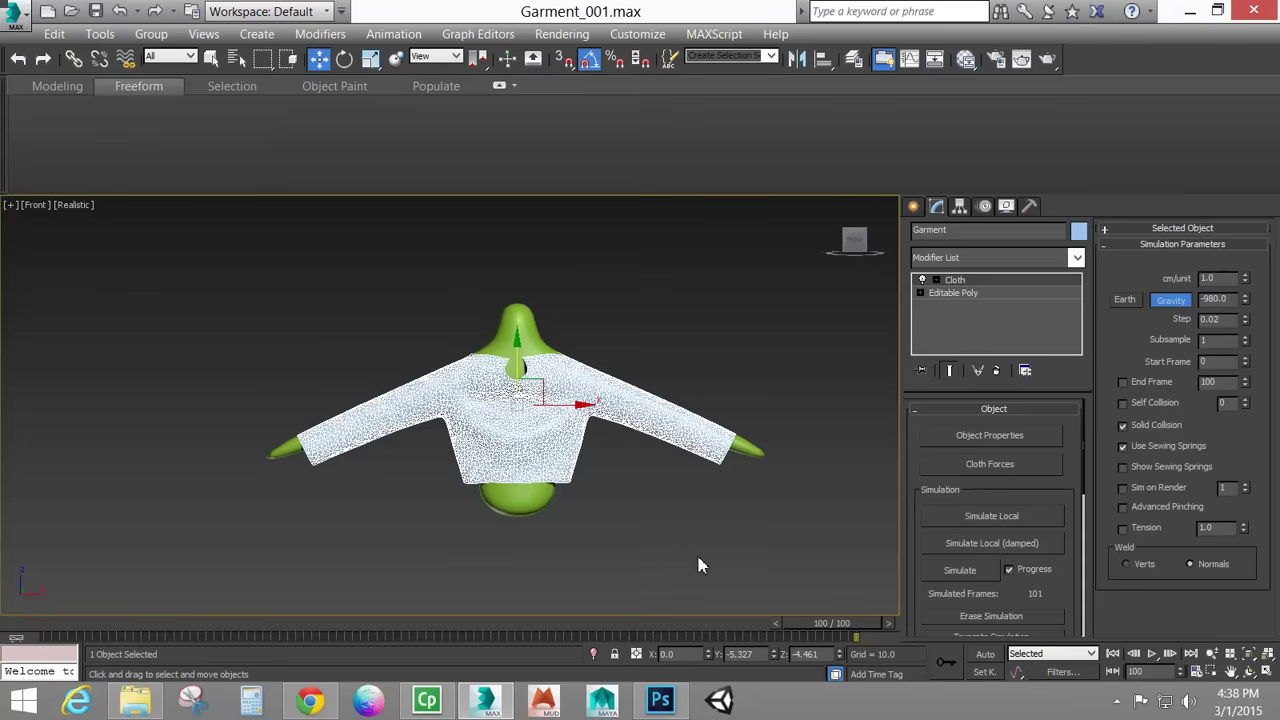
# Play the simulated animation from frame 0 and examine the sleeve's folds around the bending arm up close.
pyautogui.click(1112, 653)
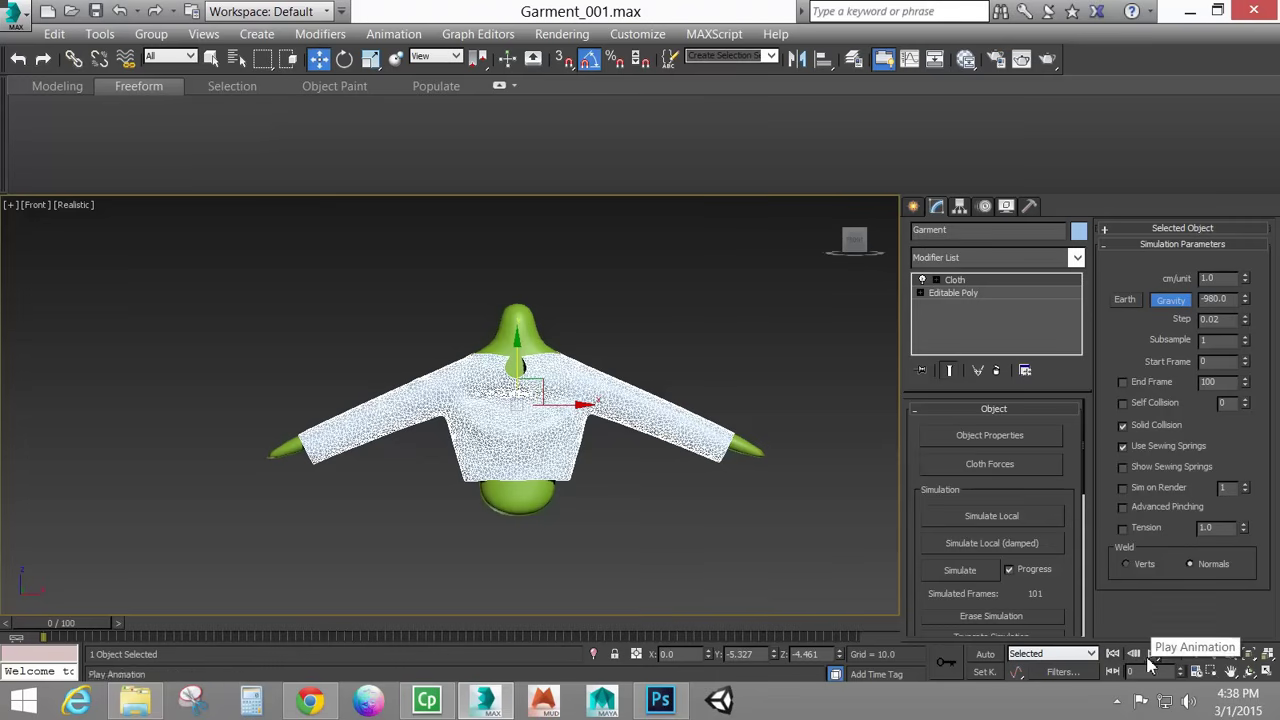
pyautogui.click(1152, 653)
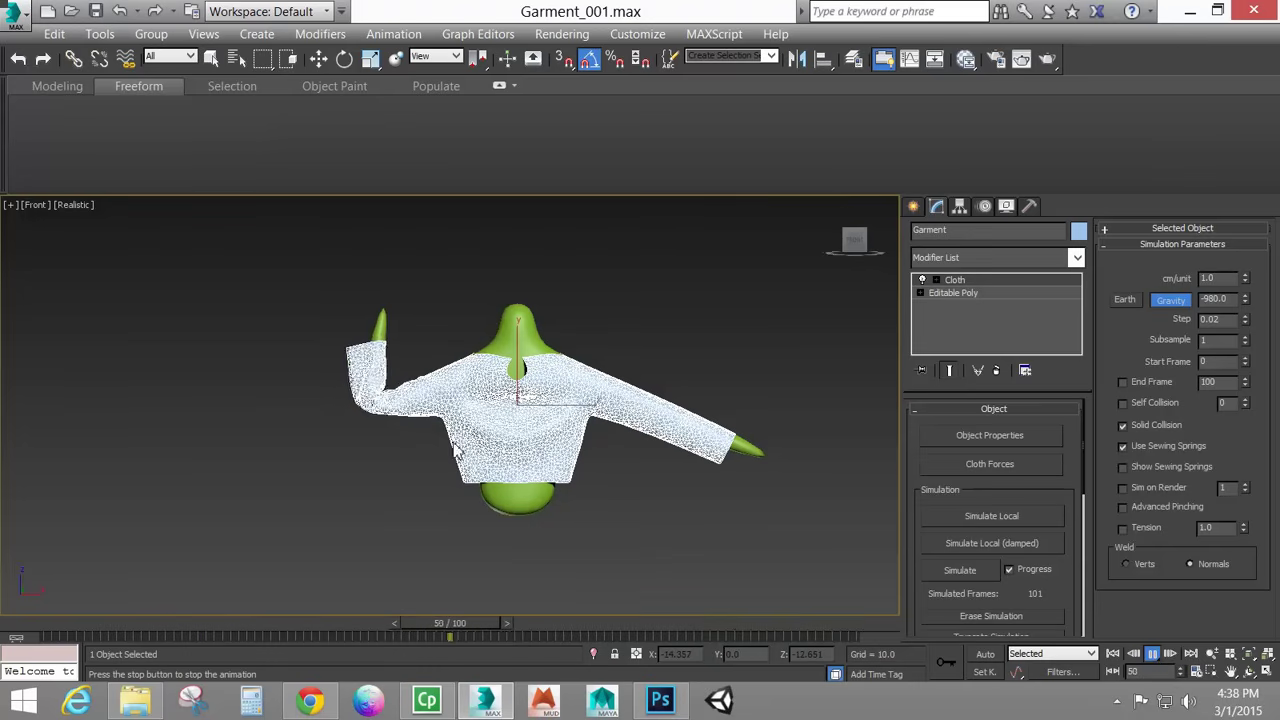
pyautogui.keyDown('alt'); pyautogui.moveTo(505, 472); pyautogui.dragTo(494, 394, button='middle'); pyautogui.keyUp('alt')
pyautogui.scroll(5, 443, 400)
pyautogui.scroll(4, 480, 400)
pyautogui.scroll(-4, 480, 400)
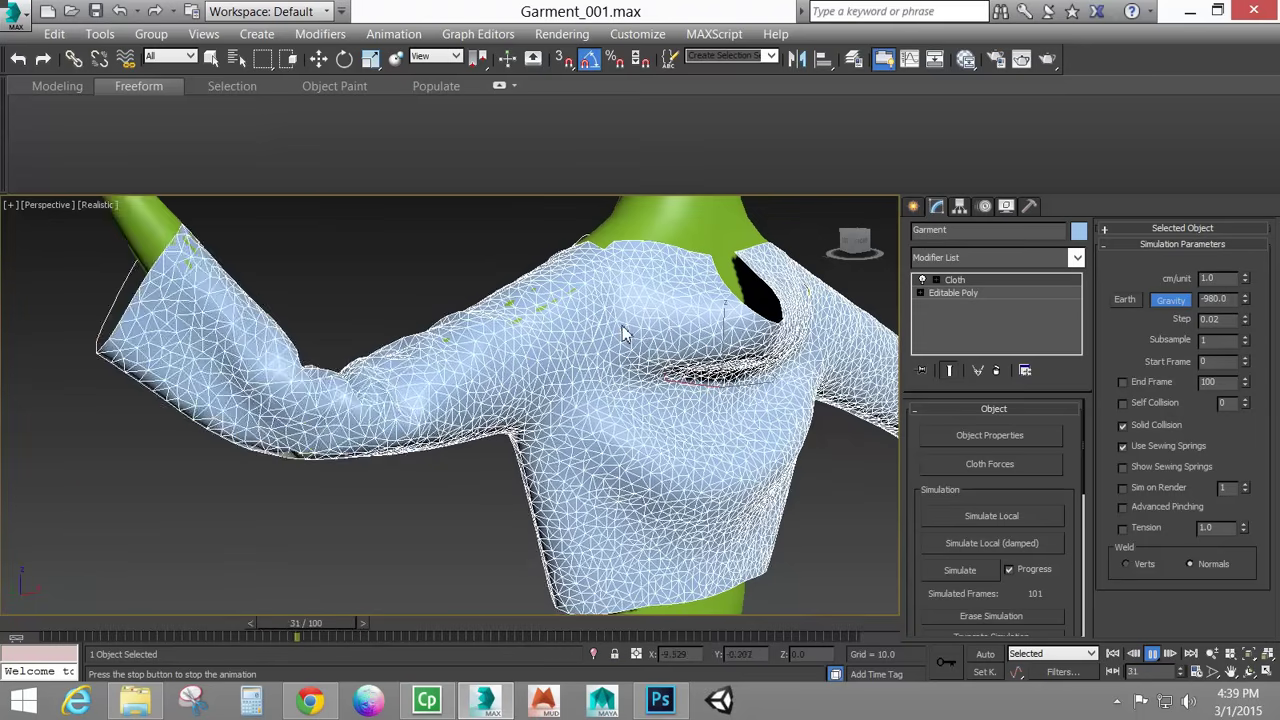